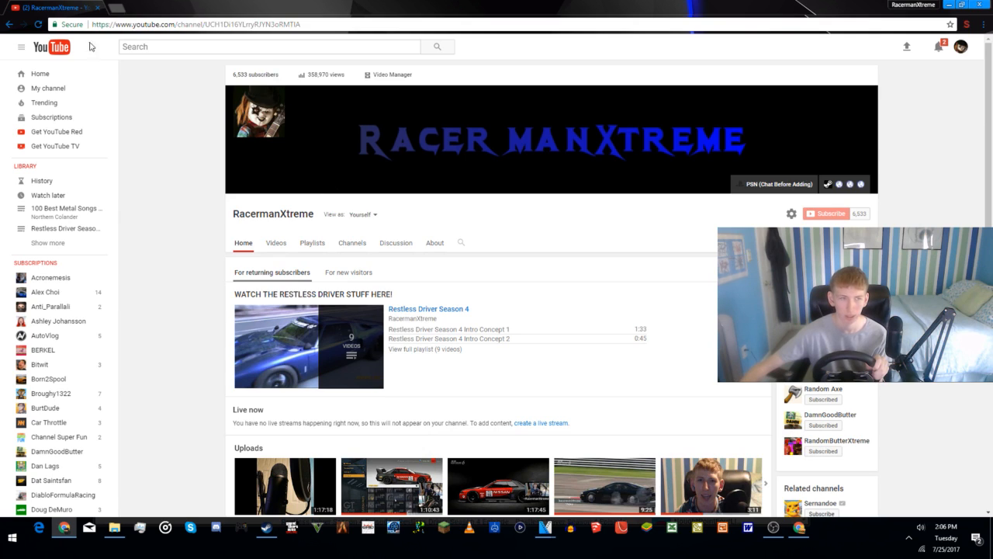
Step: Look over the RacermanXtreme channel page in the second browser profile's window and close that window
{"action": "left_click", "coordinate": [799, 529]}
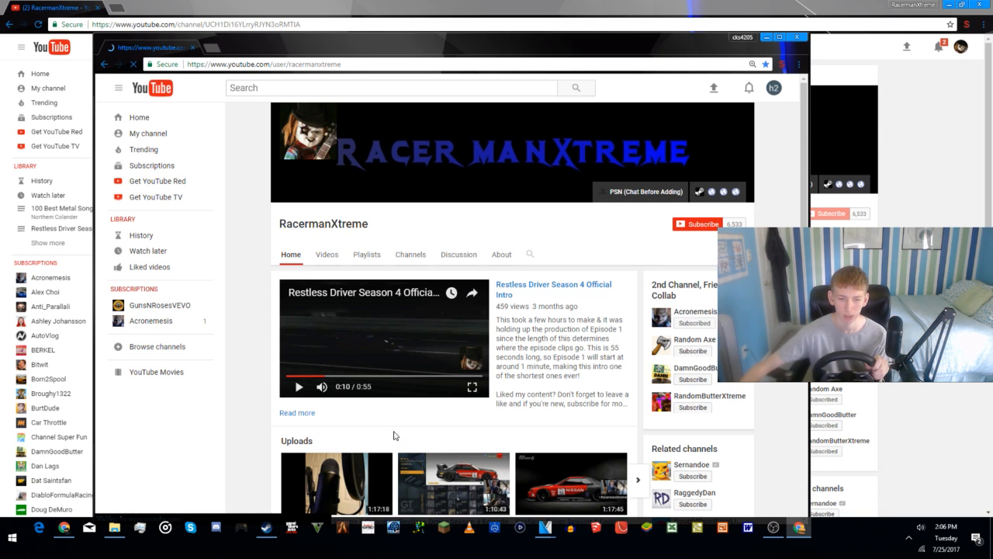
{"action": "scroll", "coordinate": [372, 450], "scroll_direction": "down", "scroll_amount": 2}
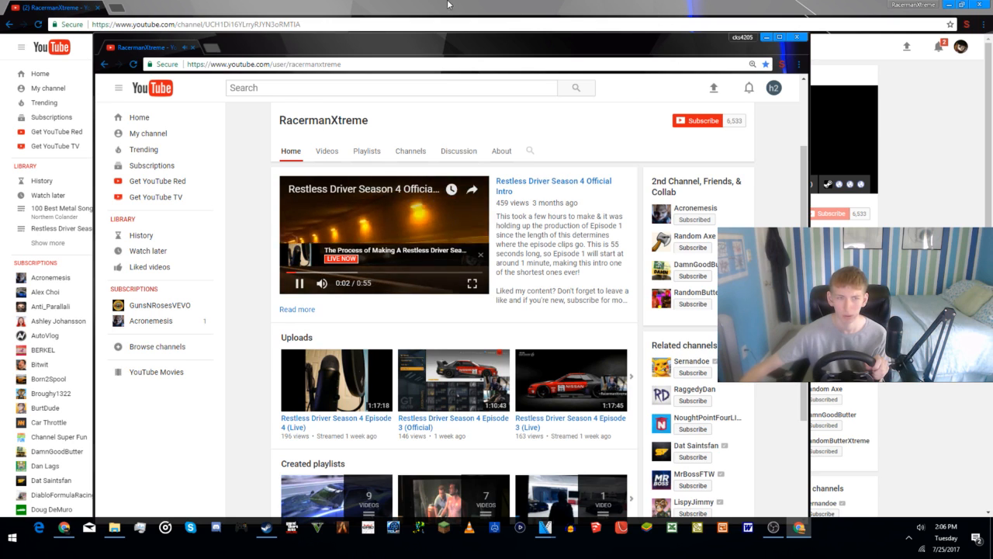
{"action": "left_click", "coordinate": [798, 37]}
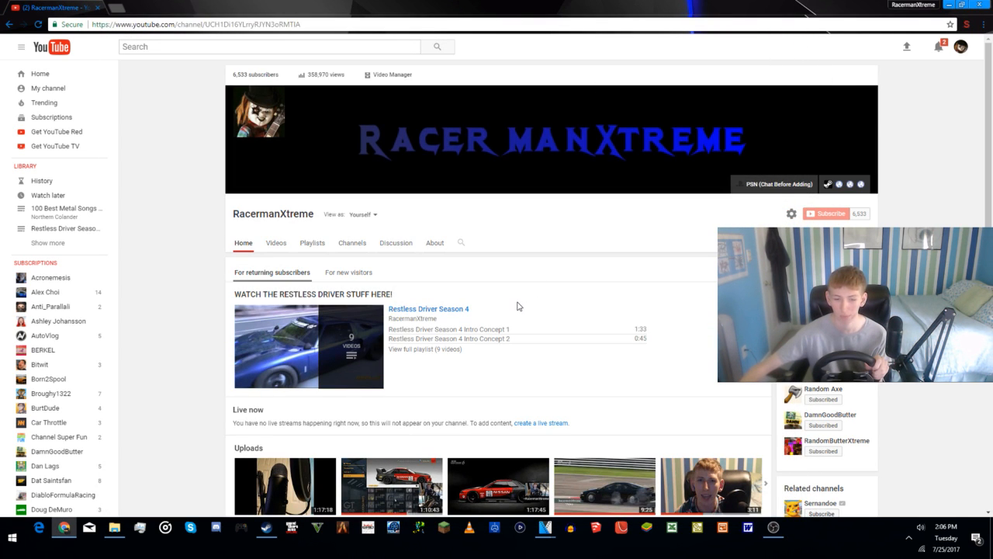
Step: Open the YouTube Live Dashboard in a new tab of the RacermanXtreme browser profile
{"action": "left_click", "coordinate": [772, 527]}
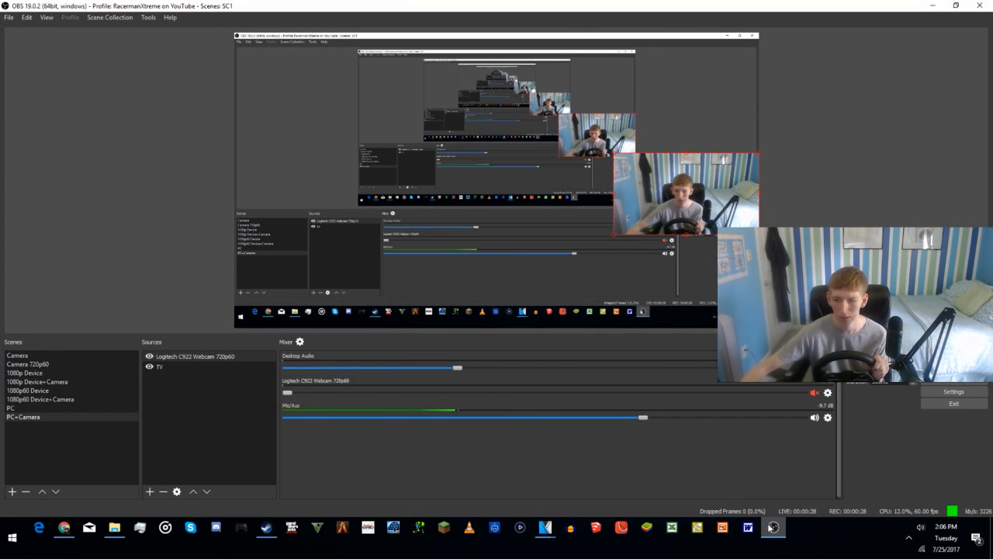
{"action": "left_click", "coordinate": [65, 527]}
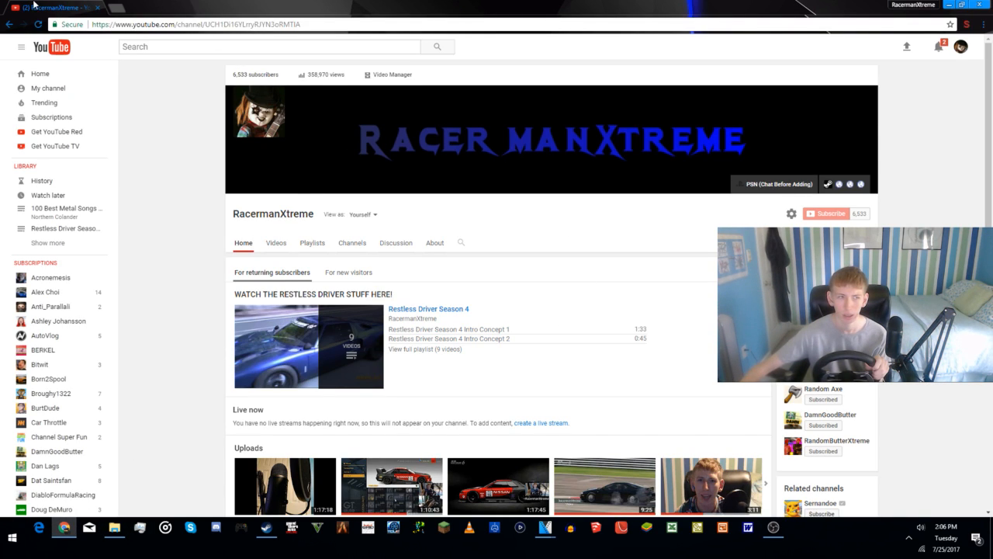
{"action": "left_click", "coordinate": [115, 9]}
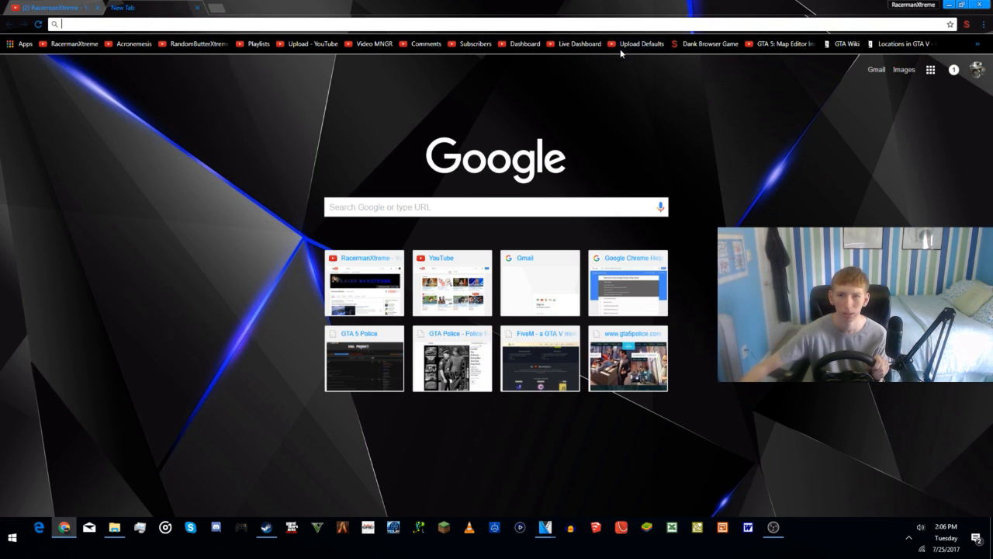
{"action": "left_click", "coordinate": [567, 44]}
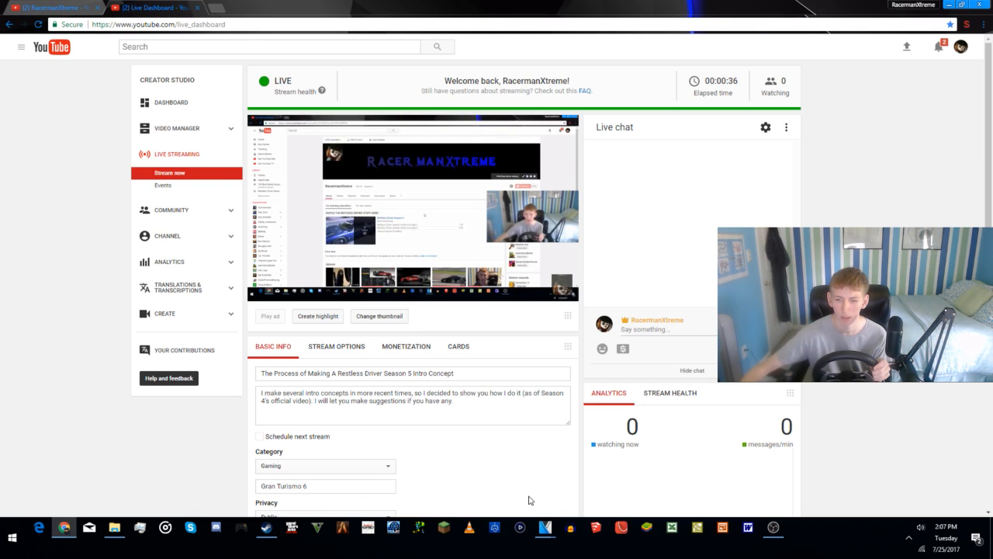
Step: Switch to OBS and make Camera 720p60 the active scene
{"action": "left_click", "coordinate": [773, 527]}
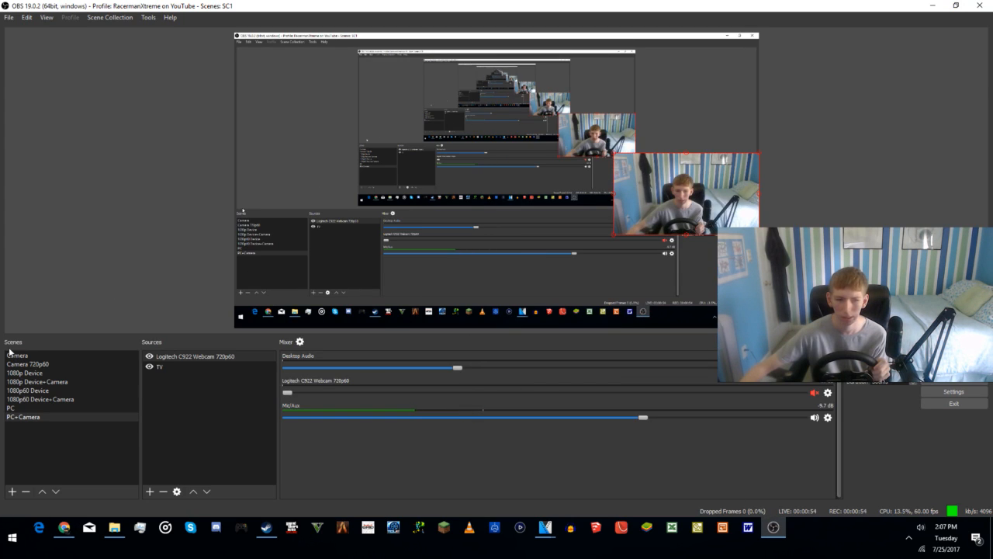
{"action": "left_click", "coordinate": [38, 366]}
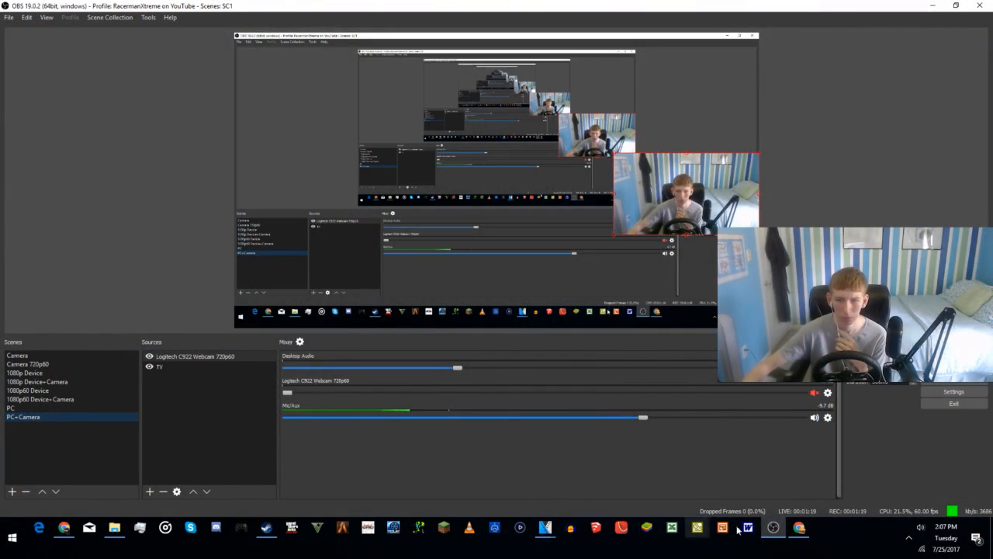
Step: Open the live stream "The Process of Making A Restless Driver Season 5 Intro Concept" from the RacermanXtreme channel in the second browser profile
{"action": "left_click", "coordinate": [795, 520]}
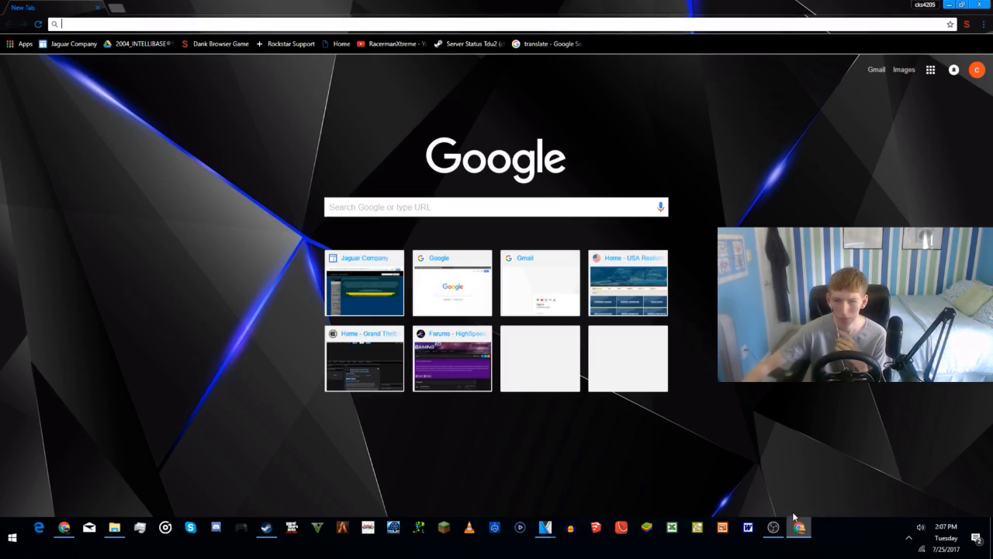
{"action": "left_click", "coordinate": [401, 46]}
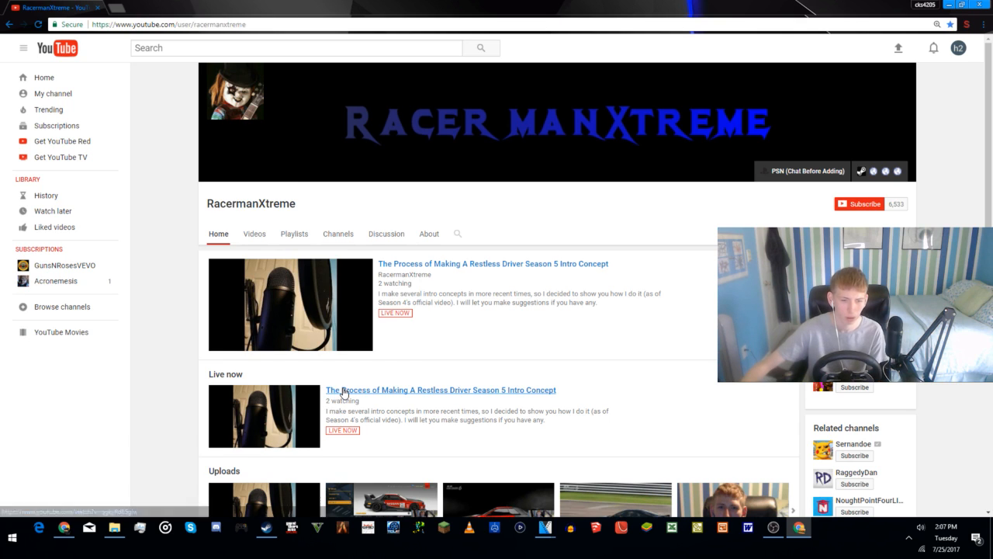
{"action": "left_click", "coordinate": [344, 391]}
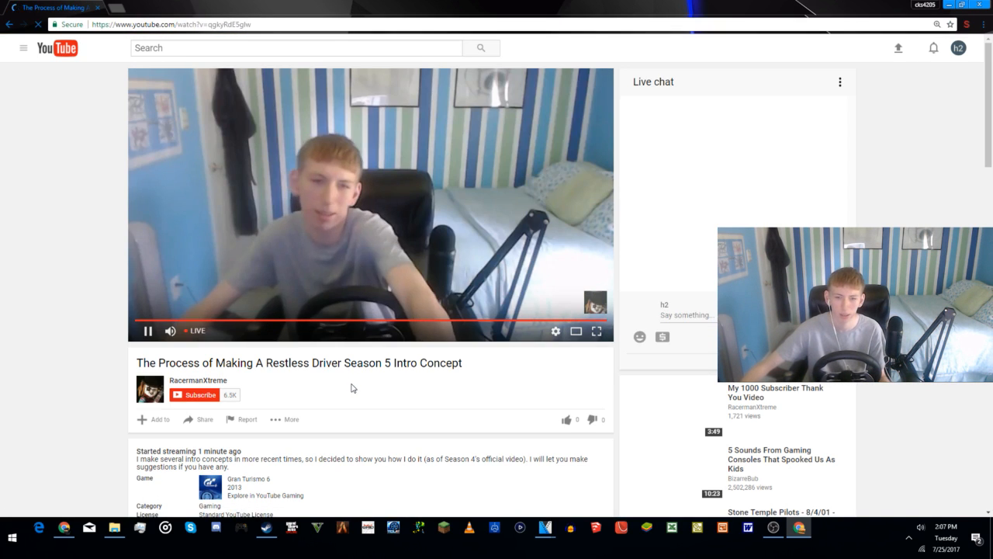
Step: Mute the live stream, reload its watch page and minimize the browser window
{"action": "left_click", "coordinate": [170, 331]}
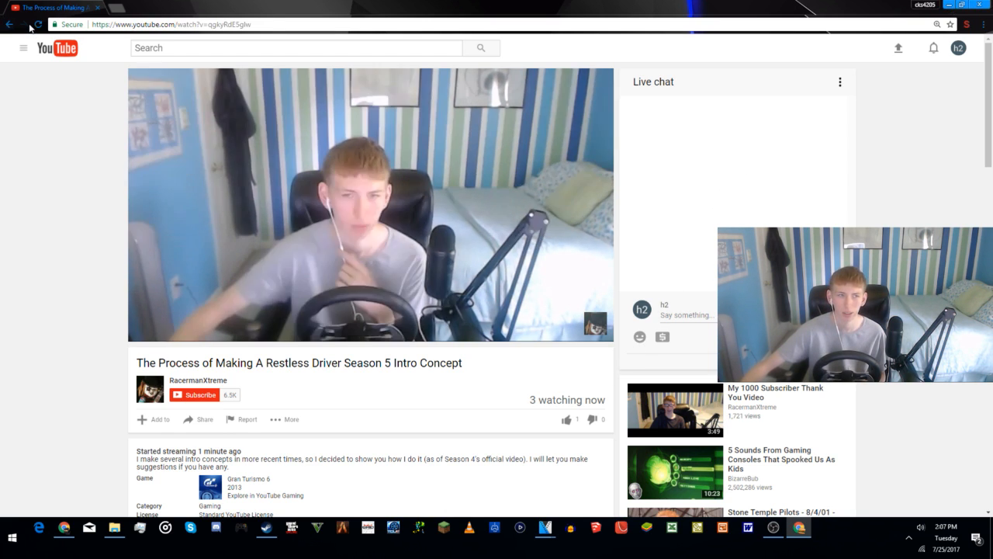
{"action": "left_click", "coordinate": [38, 24]}
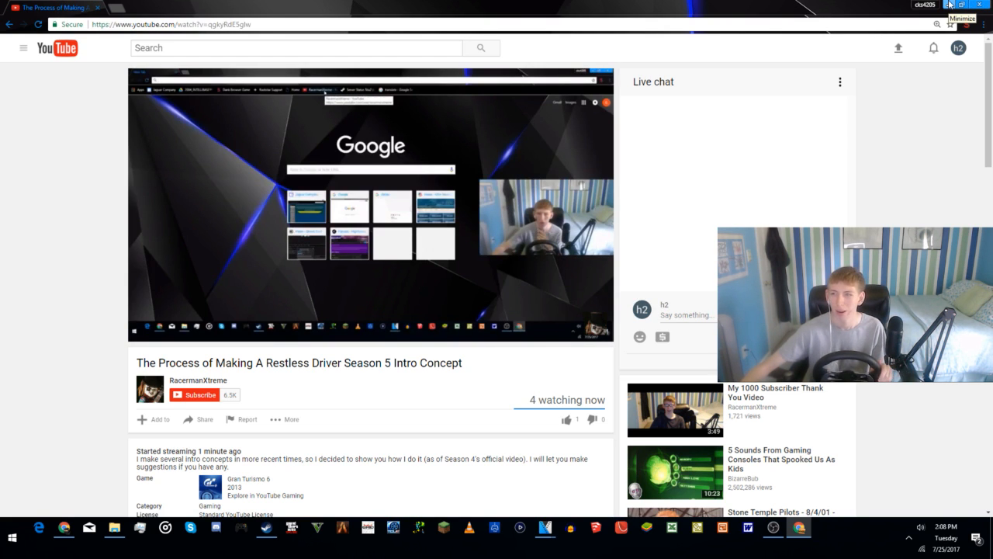
{"action": "left_click", "coordinate": [950, 5]}
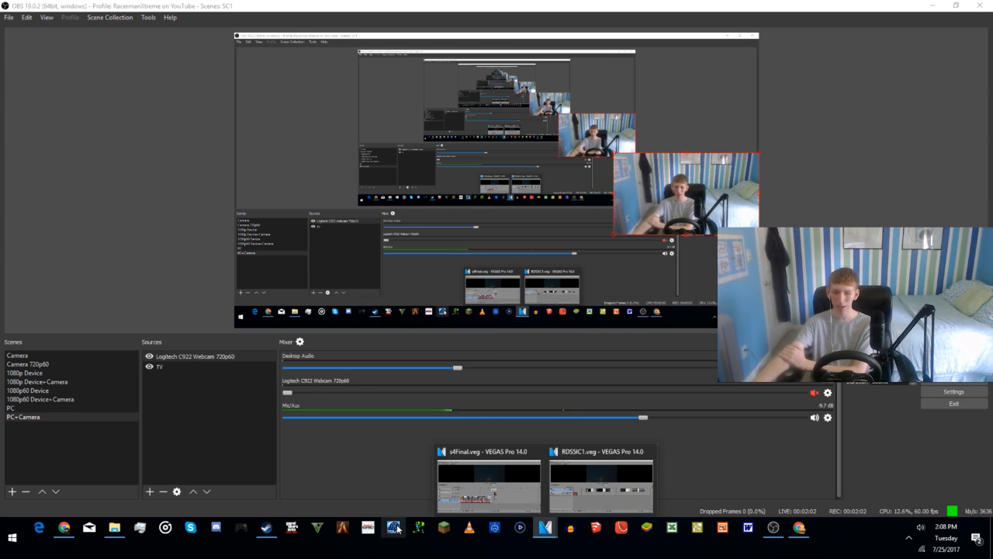
Step: Switch to the RDSSIC1.veg project in VEGAS Pro and examine the opening racing clips at several points near the timeline's start
{"action": "left_click", "coordinate": [602, 477]}
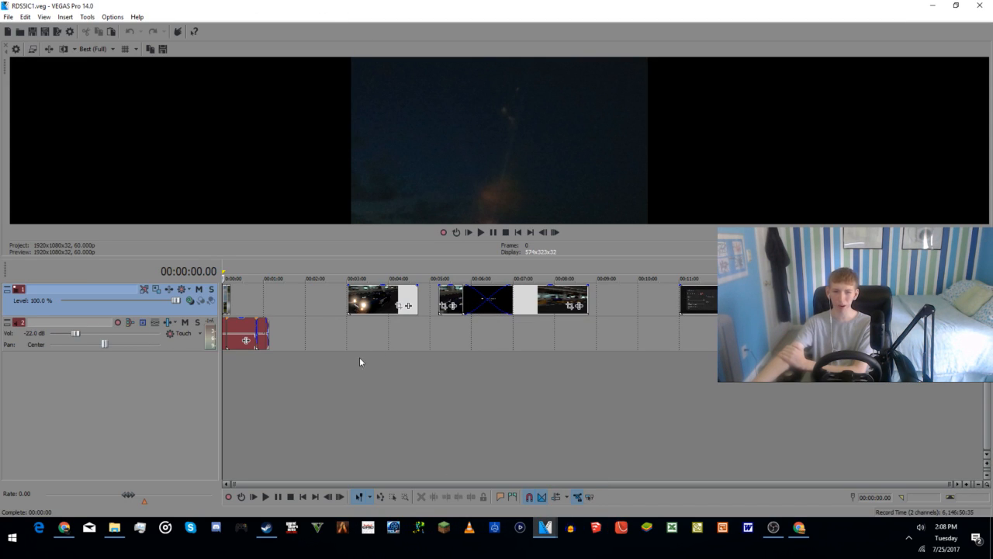
{"action": "left_click", "coordinate": [232, 370]}
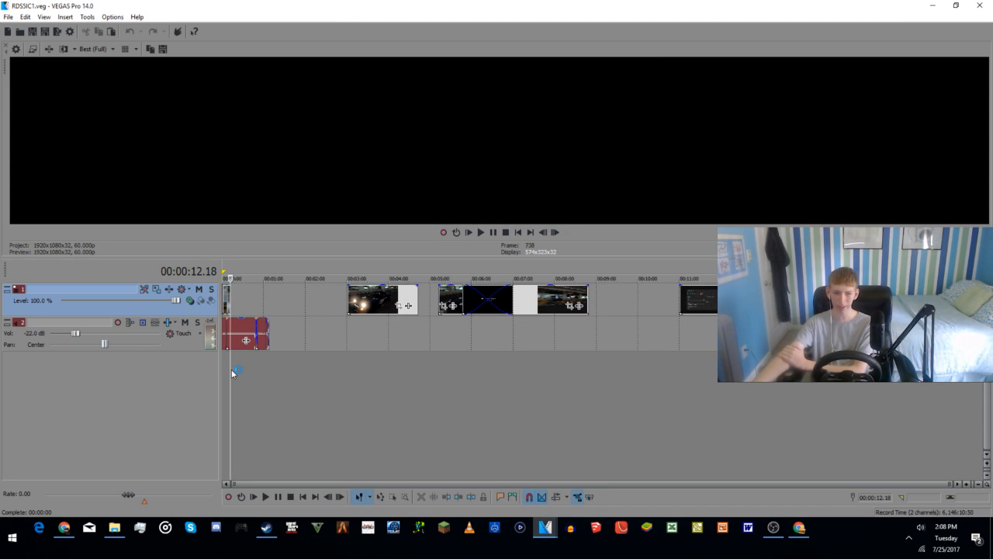
{"action": "left_click", "coordinate": [228, 369]}
{"action": "scroll", "coordinate": [234, 365], "scroll_direction": "down", "scroll_amount": 5}
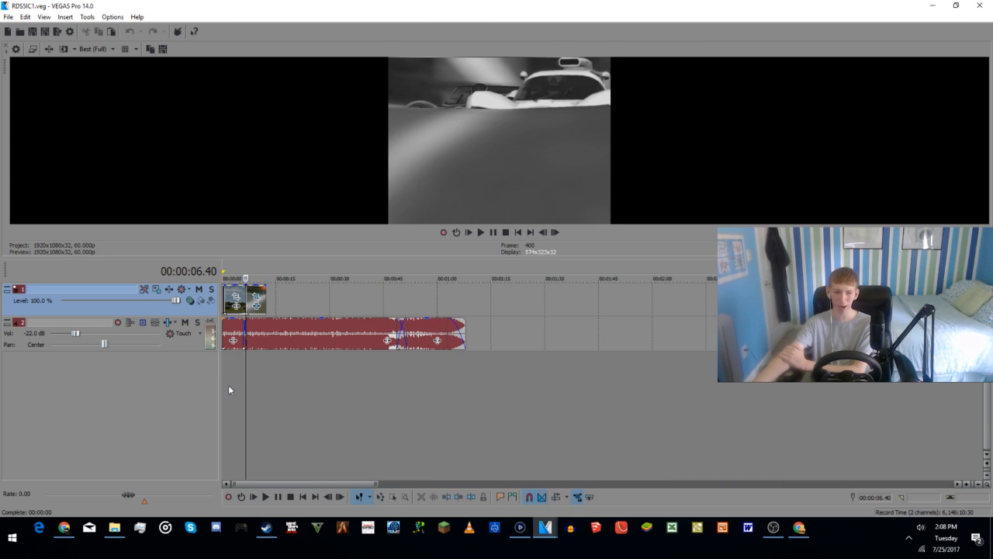
{"action": "left_click", "coordinate": [272, 378]}
{"action": "left_click", "coordinate": [231, 374]}
{"action": "left_click", "coordinate": [226, 366]}
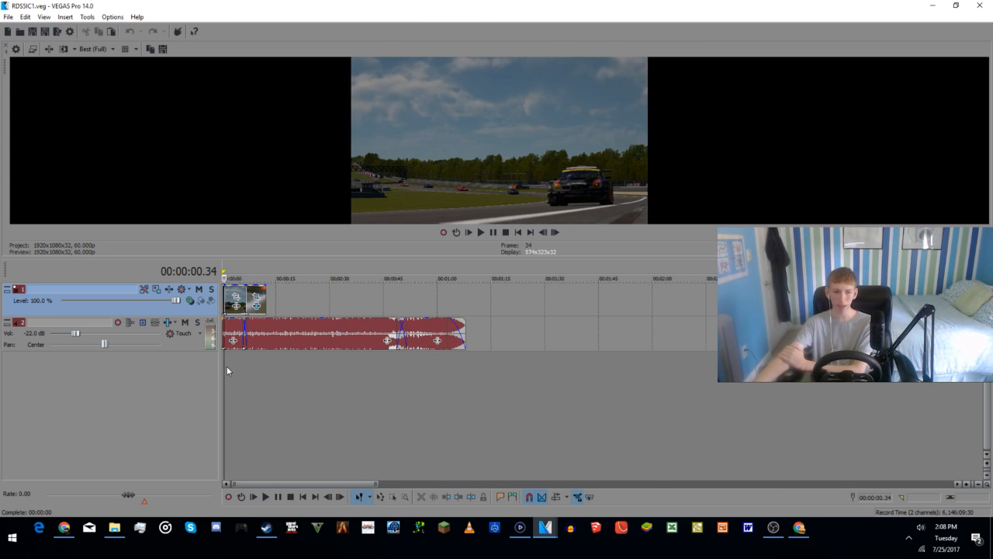
{"action": "left_click_drag", "start_coordinate": [231, 369], "coordinate": [260, 401]}
{"action": "left_click", "coordinate": [256, 403]}
{"action": "left_click", "coordinate": [231, 404]}
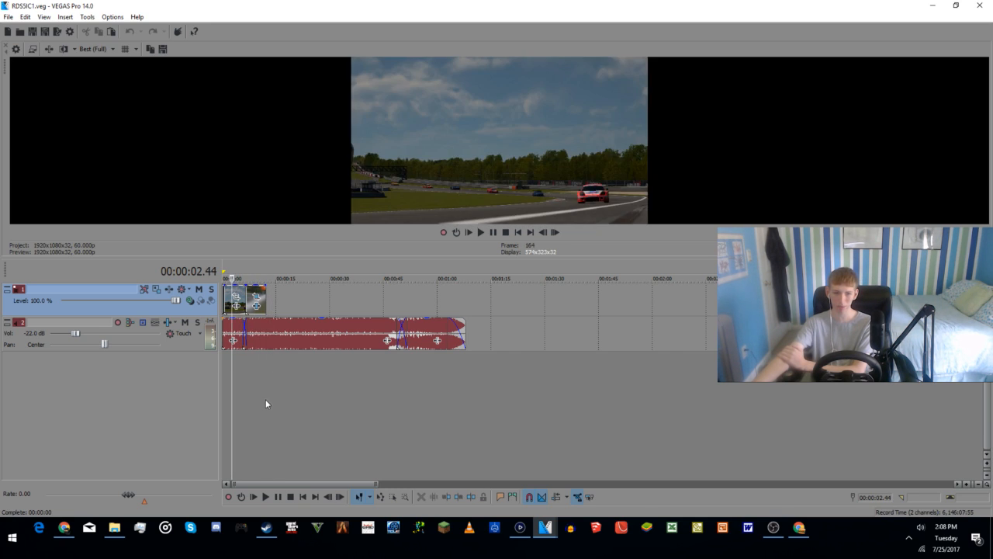
Step: Examine the spare night-driving clips placed between about three and eight minutes on the timeline
{"action": "scroll", "coordinate": [910, 394], "scroll_direction": "down", "scroll_amount": 3}
{"action": "left_click", "coordinate": [458, 389]}
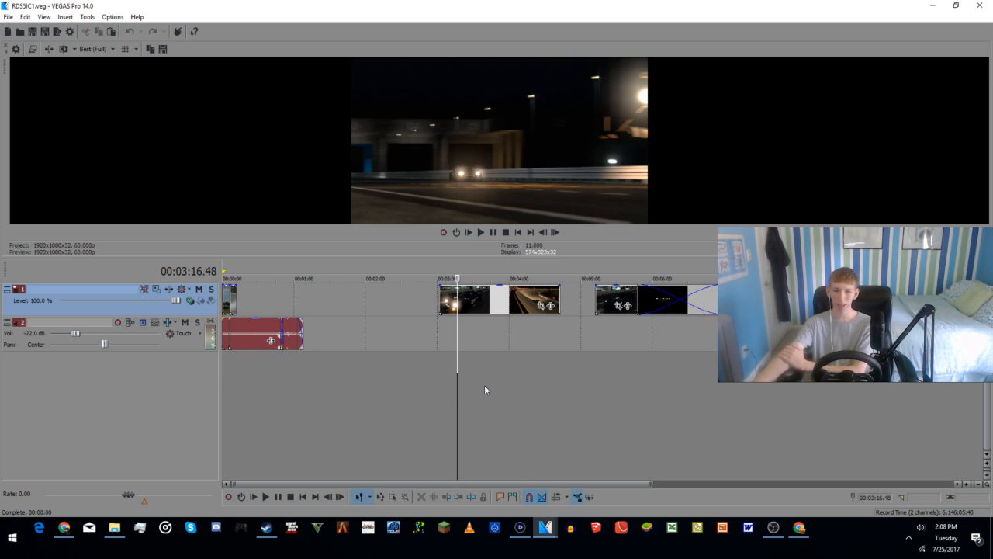
{"action": "left_click", "coordinate": [485, 386]}
{"action": "left_click", "coordinate": [529, 387]}
{"action": "left_click", "coordinate": [637, 394]}
{"action": "left_click", "coordinate": [610, 398]}
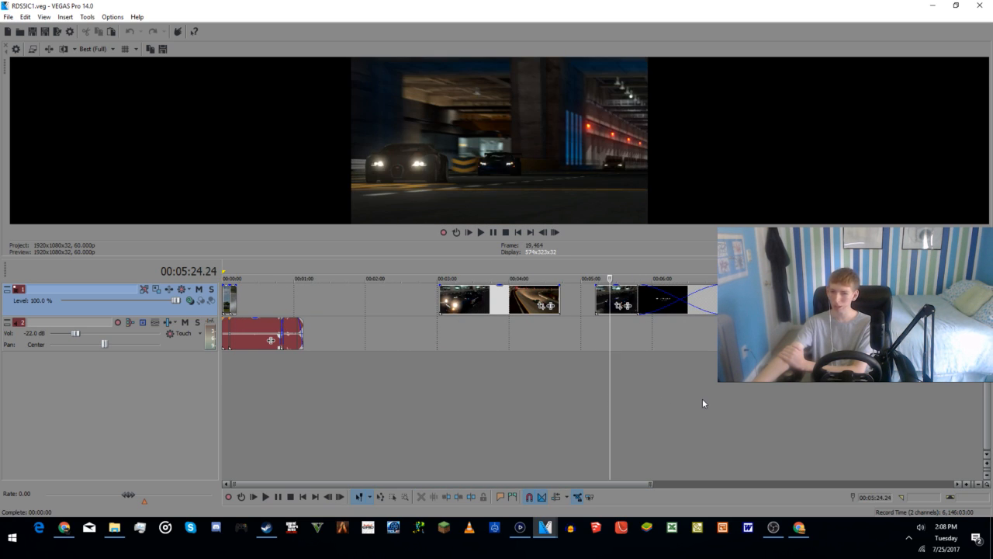
{"action": "left_click", "coordinate": [702, 400]}
{"action": "left_click", "coordinate": [801, 396]}
{"action": "left_click", "coordinate": [723, 404]}
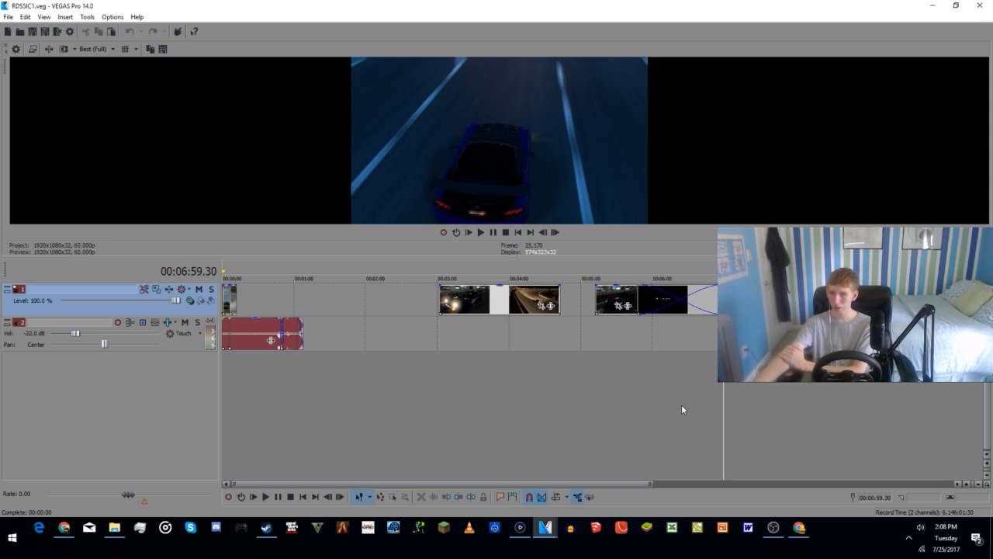
{"action": "scroll", "coordinate": [373, 412], "scroll_direction": "down", "scroll_amount": 1}
{"action": "scroll", "coordinate": [365, 442], "scroll_direction": "up", "scroll_amount": 1}
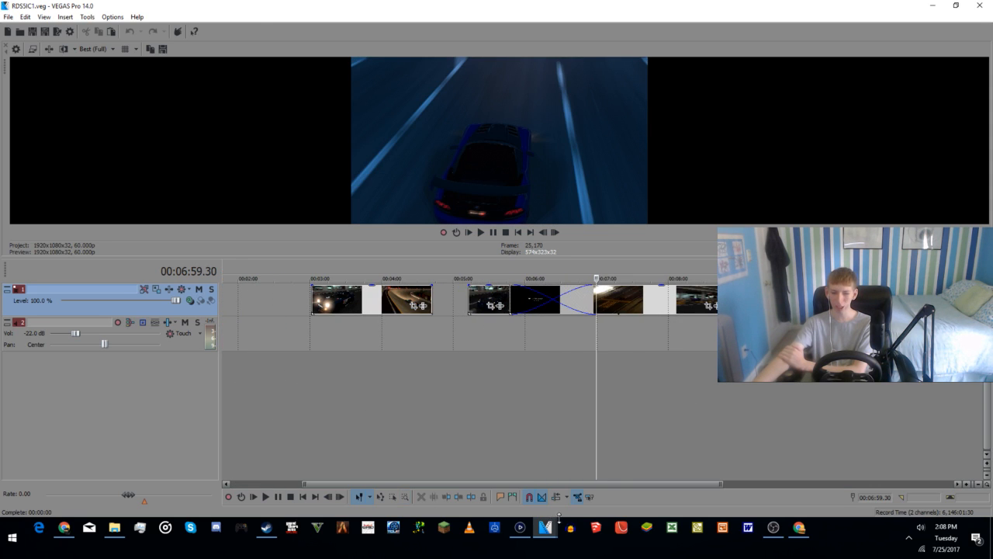
Step: Return the timeline cursor to the project's start and enlarge the view of the opening clips and music
{"action": "scroll", "coordinate": [403, 374], "scroll_direction": "down", "scroll_amount": 2}
{"action": "left_click", "coordinate": [223, 376]}
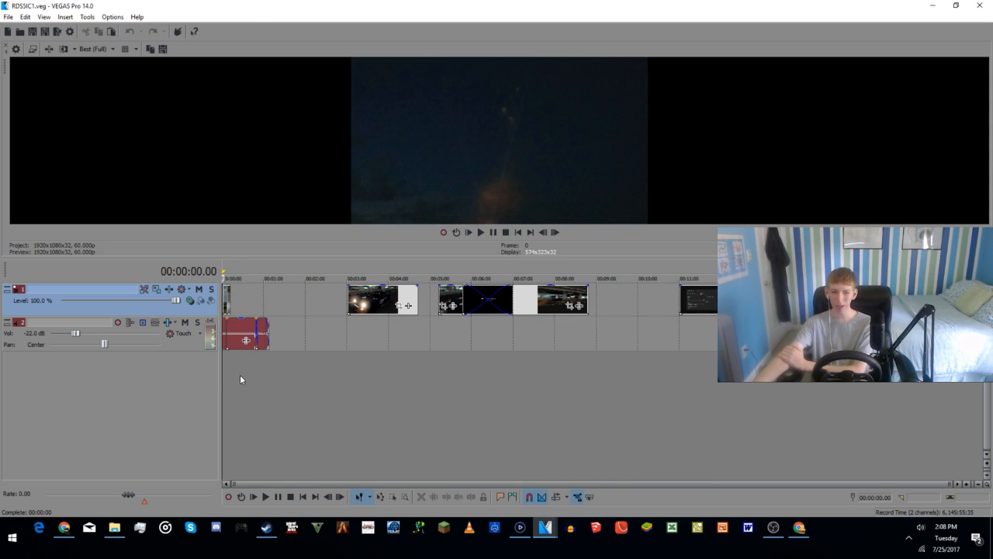
{"action": "scroll", "coordinate": [237, 374], "scroll_direction": "up", "scroll_amount": 4}
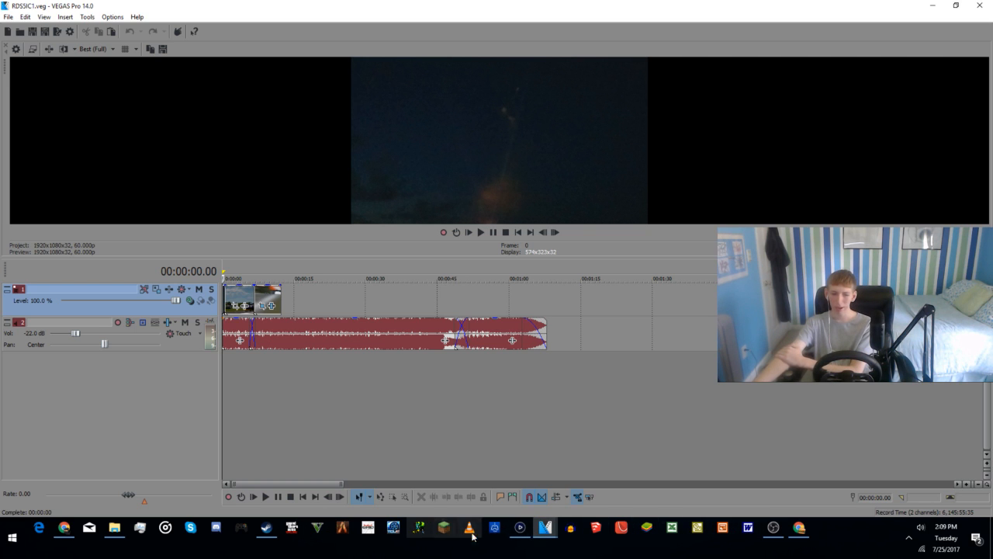
Step: Bring up the Elgato game capture window, move it toward the middle of the desktop, and return to VEGAS Pro
{"action": "mouse_move", "coordinate": [519, 530]}
{"action": "left_click", "coordinate": [522, 503]}
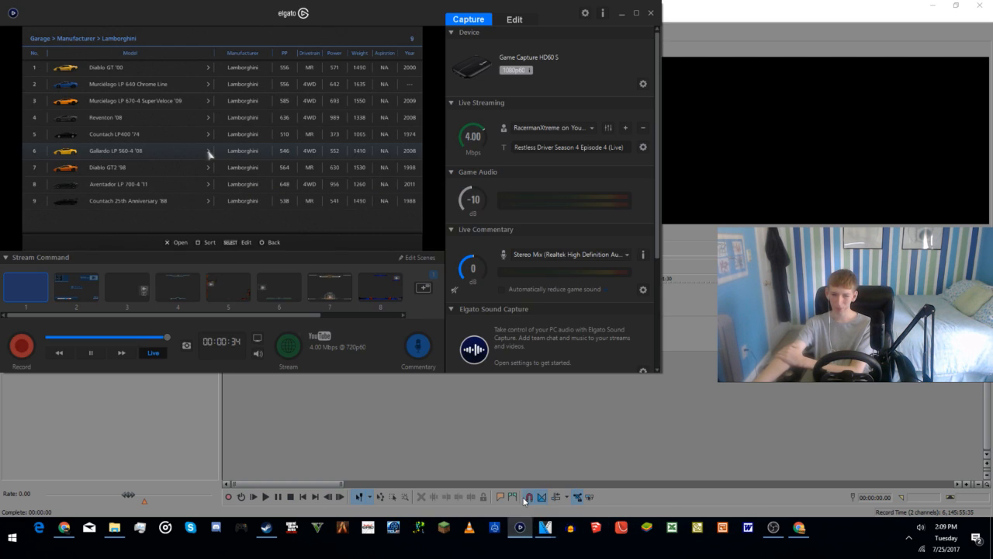
{"action": "left_click_drag", "start_coordinate": [431, 3], "coordinate": [623, 129]}
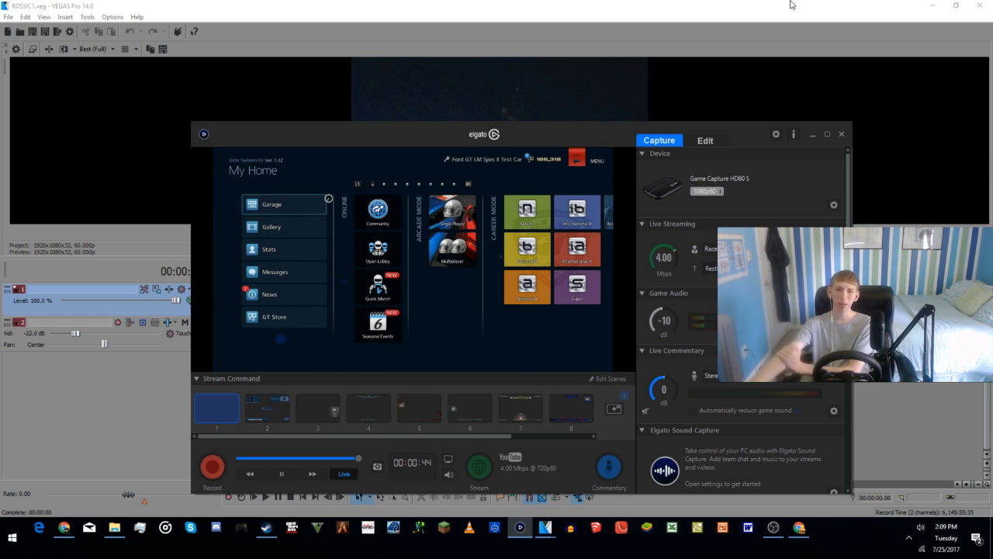
{"action": "left_click", "coordinate": [136, 510]}
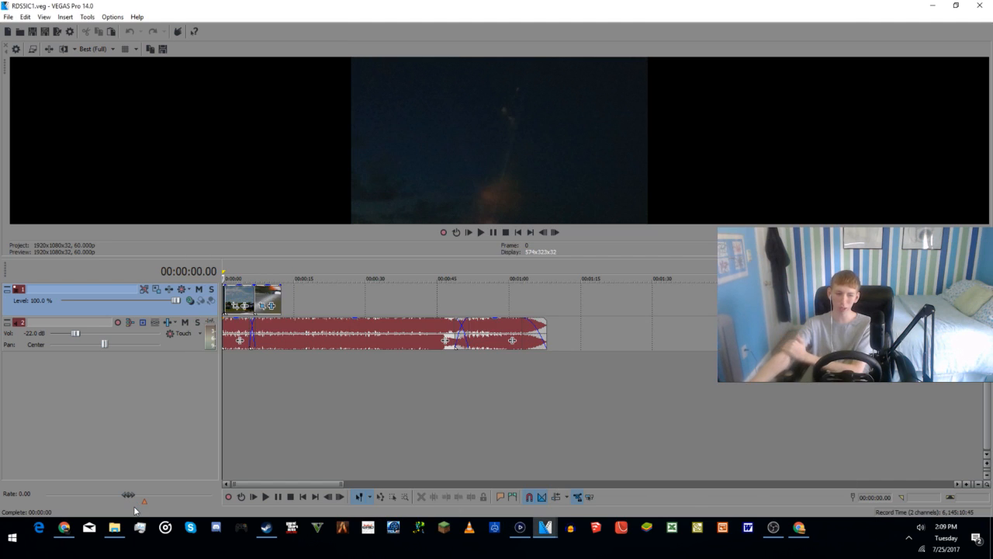
Step: Check the live stream's watch page in the second browser profile and its Live Dashboard in the RacermanXtreme profile
{"action": "left_click", "coordinate": [799, 530]}
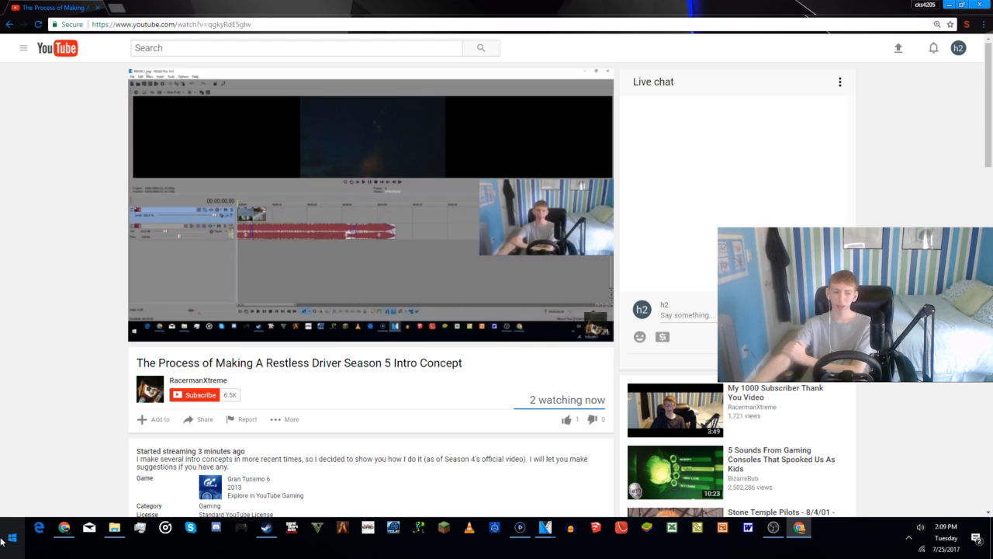
{"action": "left_click", "coordinate": [63, 528]}
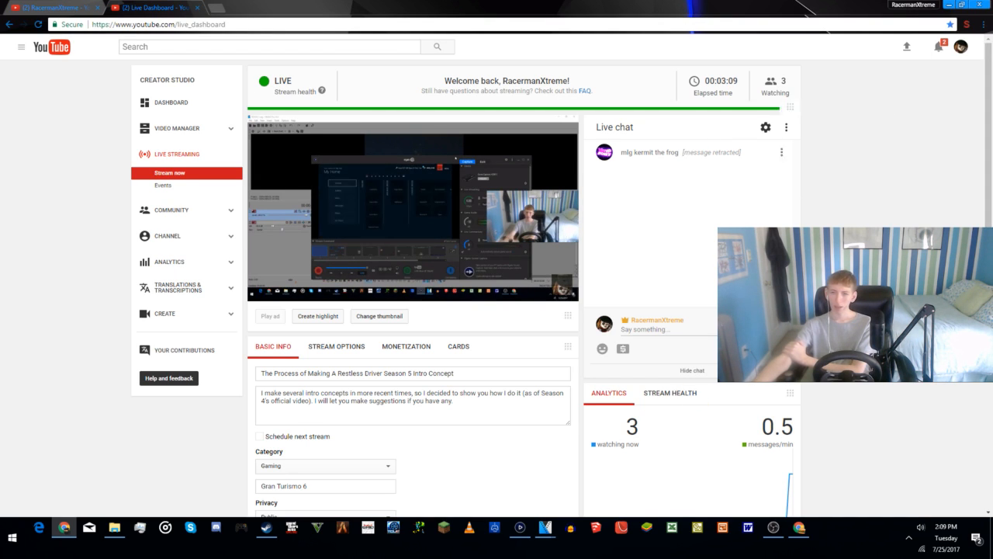
{"action": "mouse_move", "coordinate": [465, 245]}
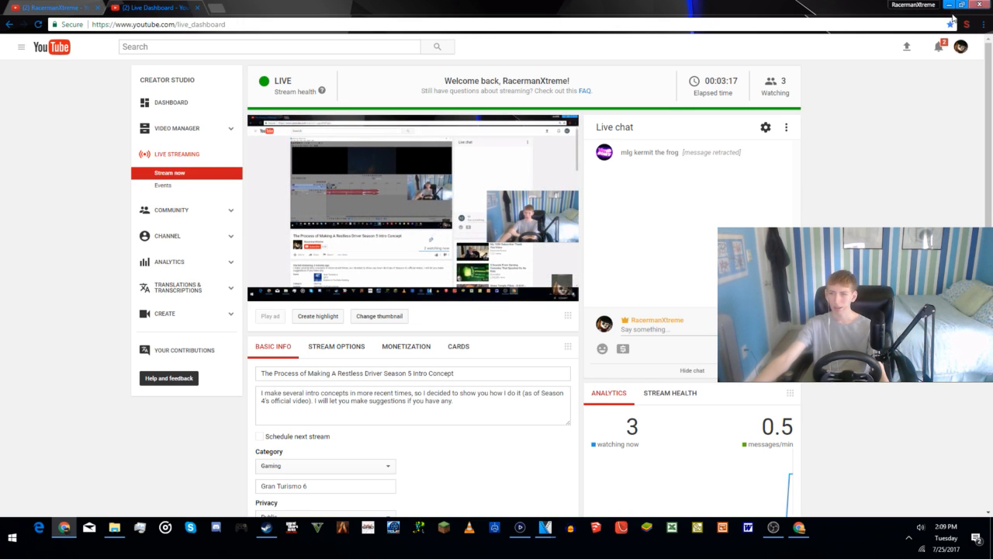
Step: Look through the YouTube account's notifications on the Live Dashboard
{"action": "left_click", "coordinate": [942, 49]}
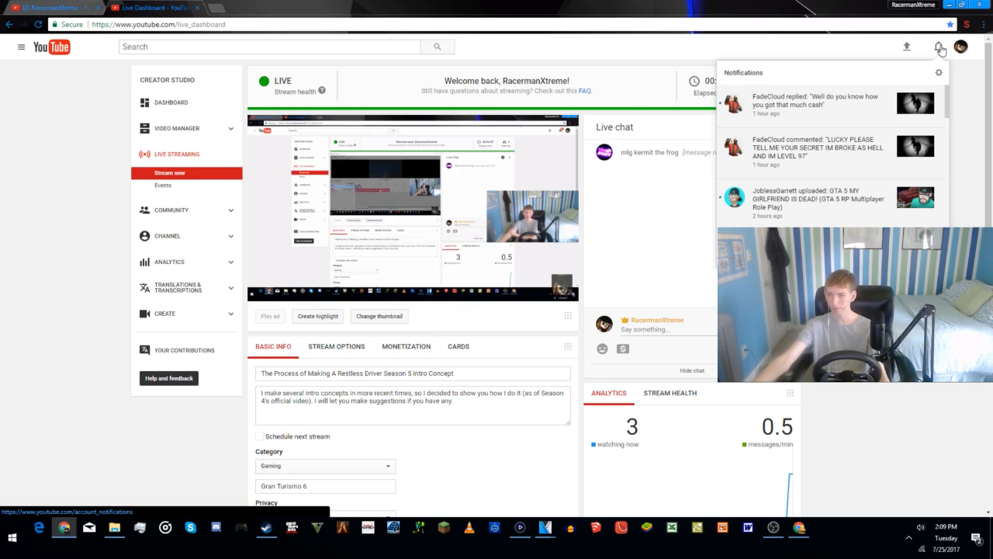
{"action": "left_click", "coordinate": [941, 50]}
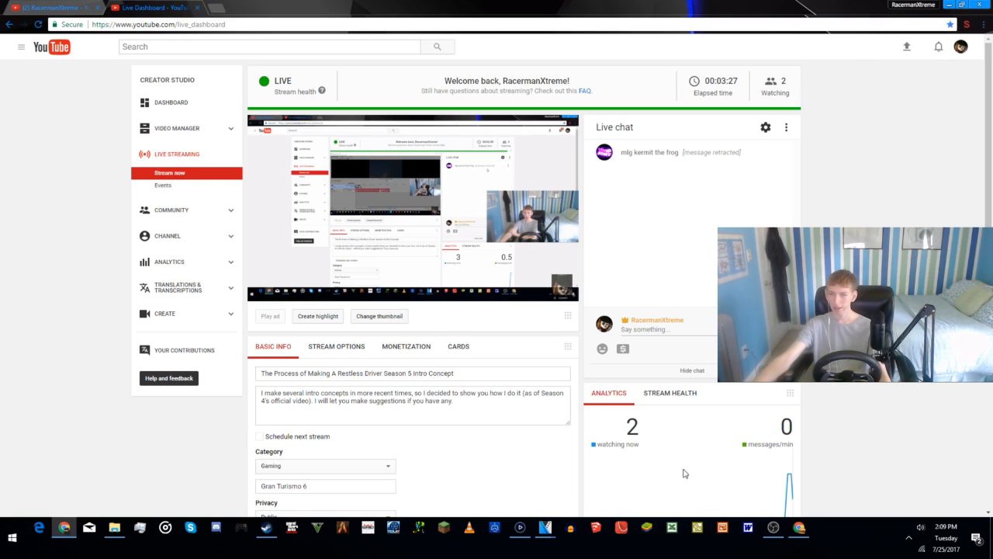
{"action": "left_click", "coordinate": [939, 47]}
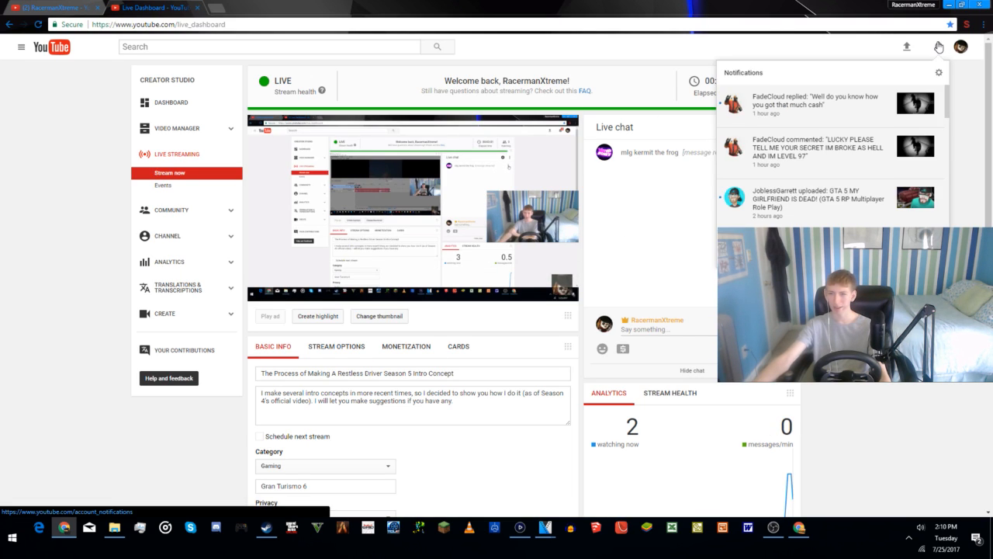
Step: Minimize the Live Dashboard window and arrange the stream's watch page side by side with the RDS5IC1.veg project
{"action": "left_click", "coordinate": [939, 47]}
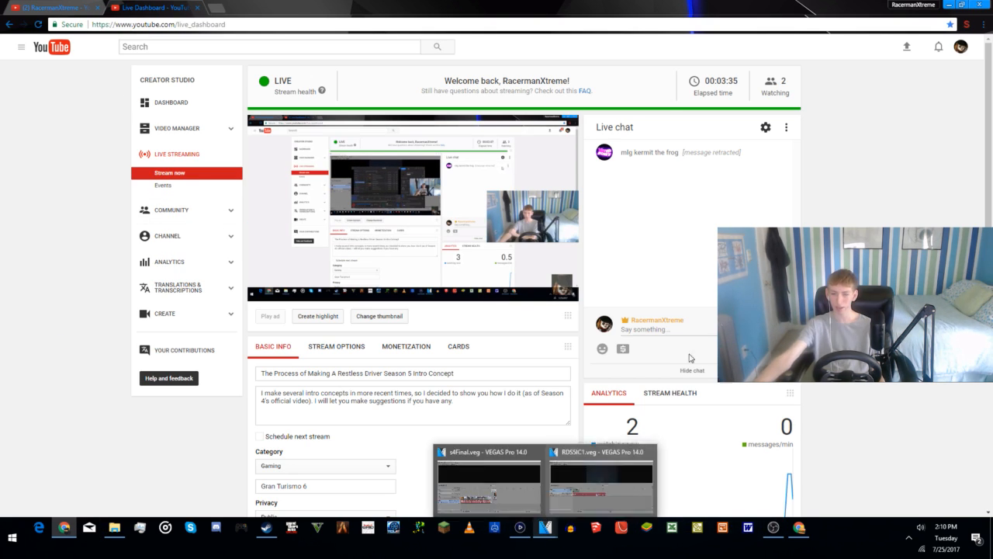
{"action": "left_click_drag", "start_coordinate": [912, 11], "coordinate": [520, 275]}
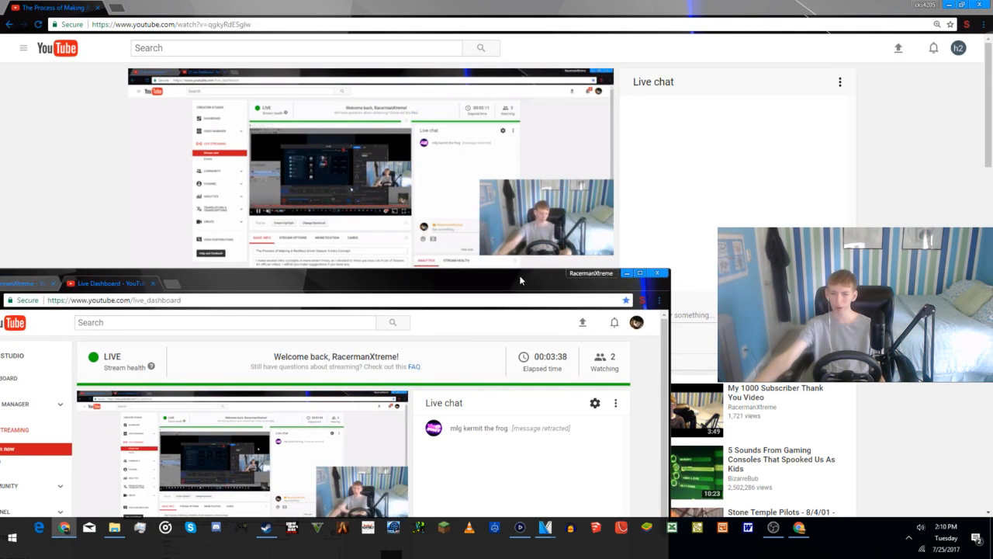
{"action": "left_click", "coordinate": [628, 273]}
{"action": "left_click_drag", "start_coordinate": [739, 8], "coordinate": [1, 166]}
{"action": "left_click", "coordinate": [796, 115]}
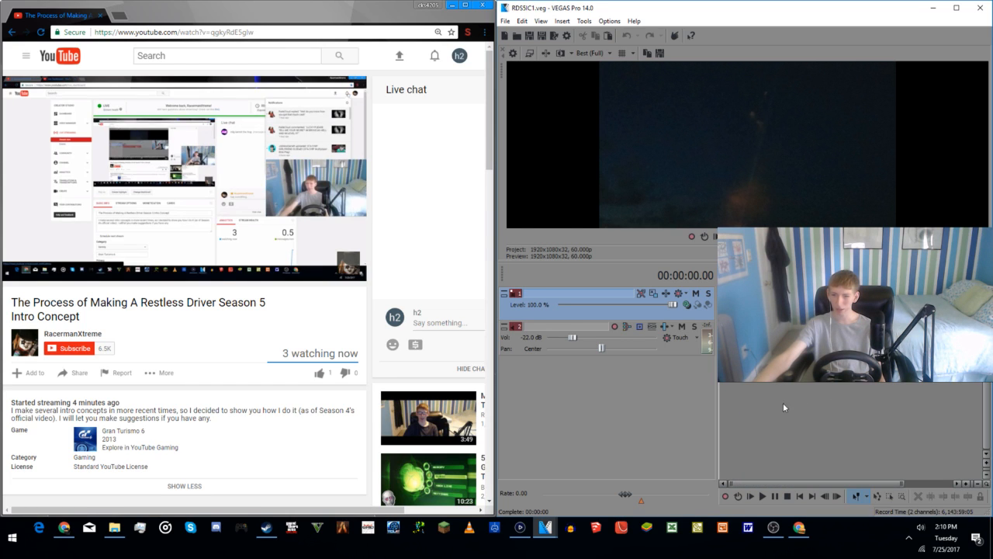
Step: Copy the Jaguar race car clip at about 00:00:34;28 in s4Final.veg and paste it into RDS5IC1.veg at about 00:00:53.25
{"action": "left_click", "coordinate": [546, 527]}
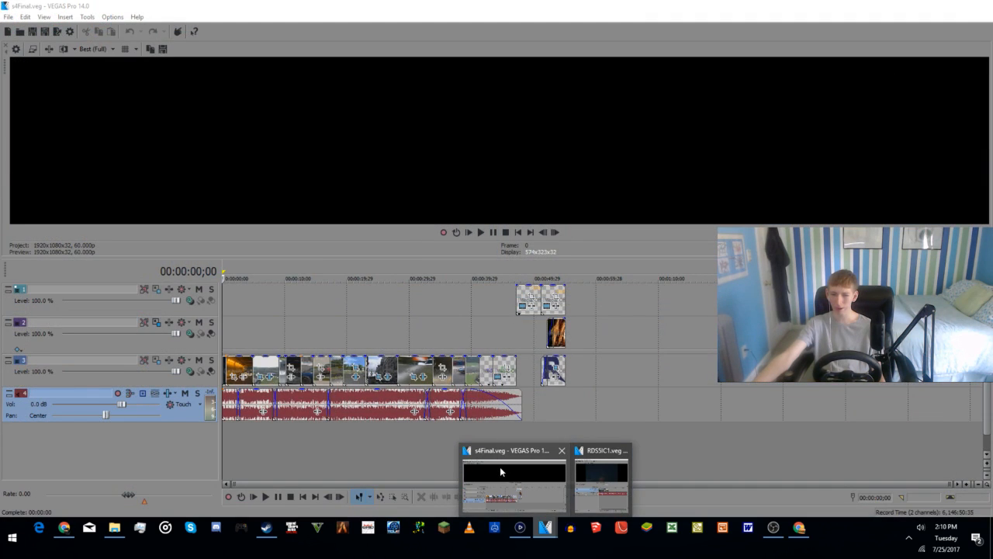
{"action": "left_click", "coordinate": [500, 466]}
{"action": "scroll", "coordinate": [305, 421], "scroll_direction": "up", "scroll_amount": 3}
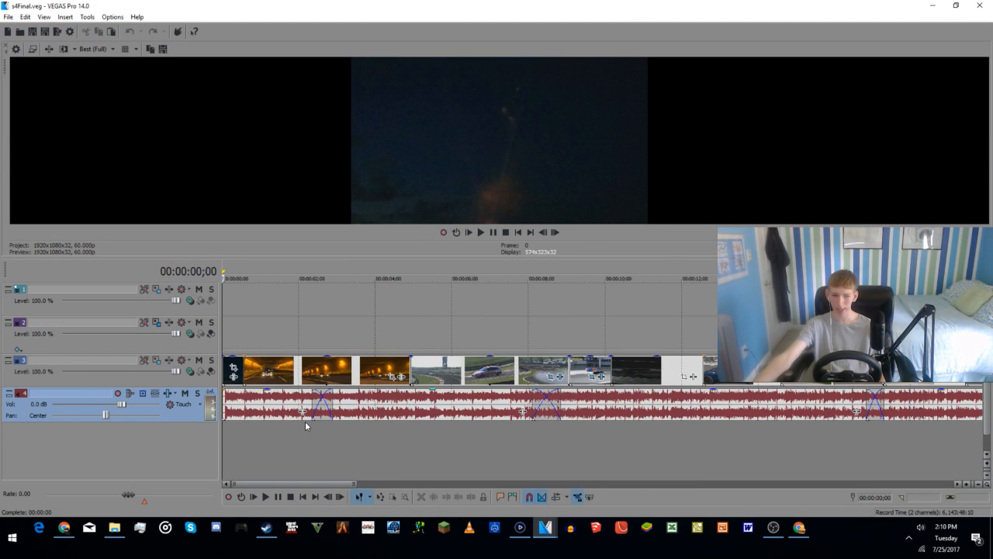
{"action": "scroll", "coordinate": [651, 439], "scroll_direction": "down", "scroll_amount": 1}
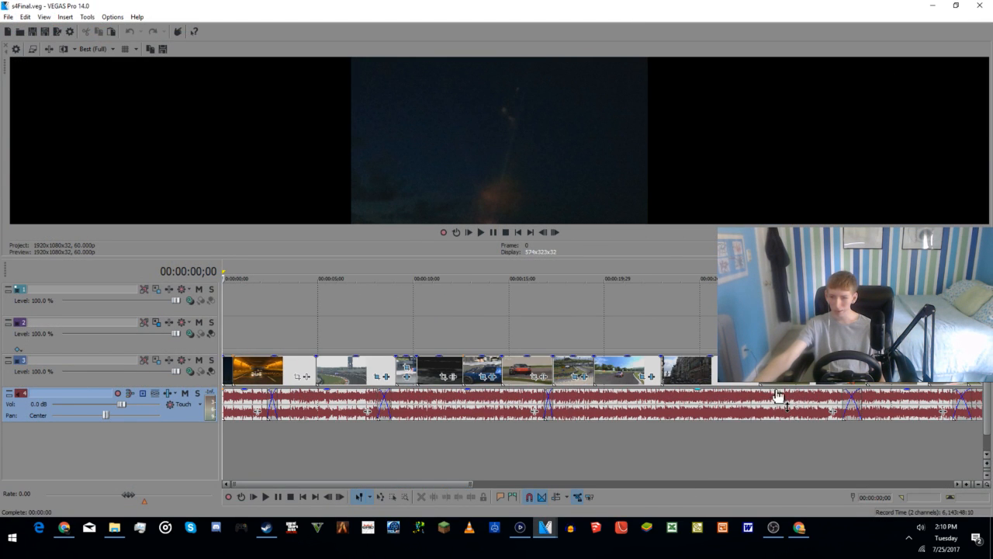
{"action": "scroll", "coordinate": [775, 402], "scroll_direction": "down", "scroll_amount": 1}
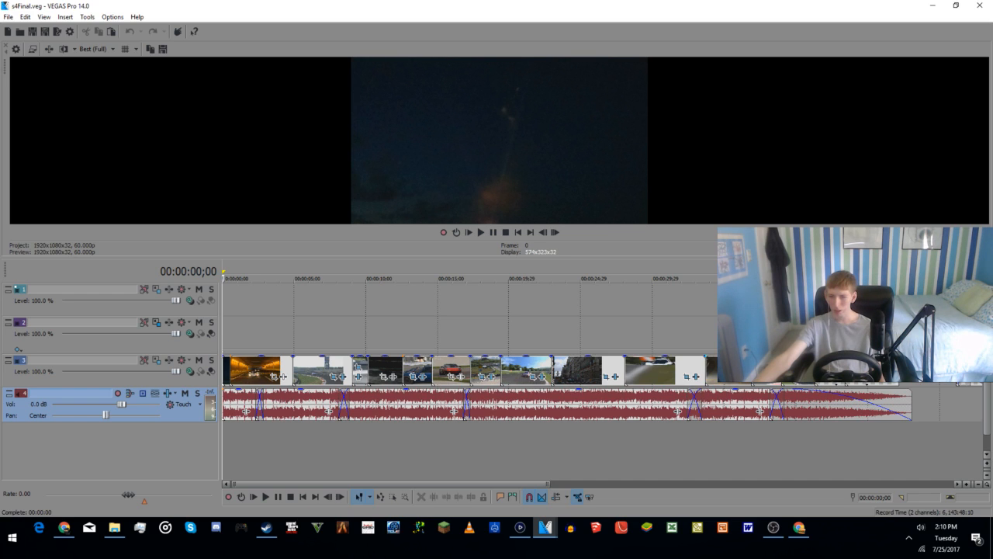
{"action": "left_click", "coordinate": [724, 371]}
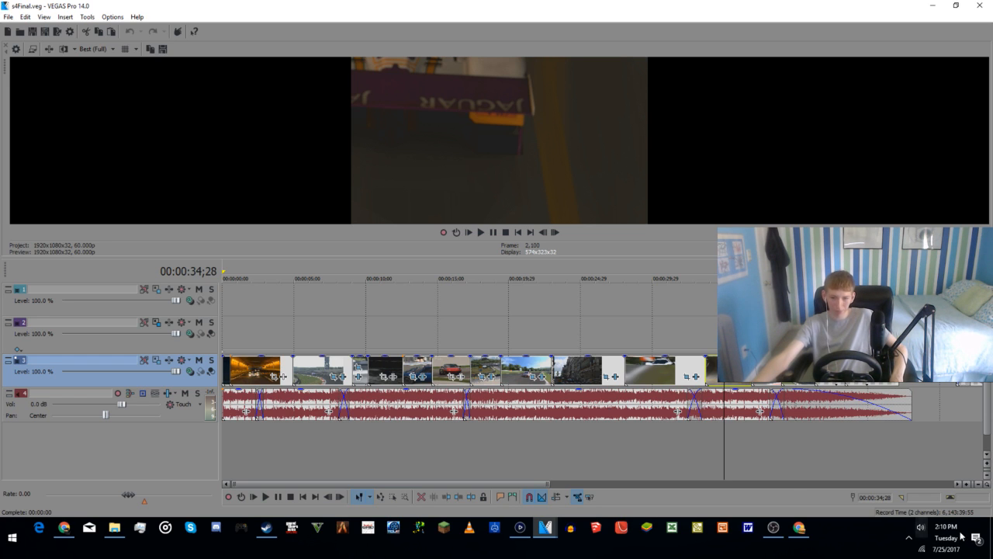
{"action": "mouse_move", "coordinate": [546, 527]}
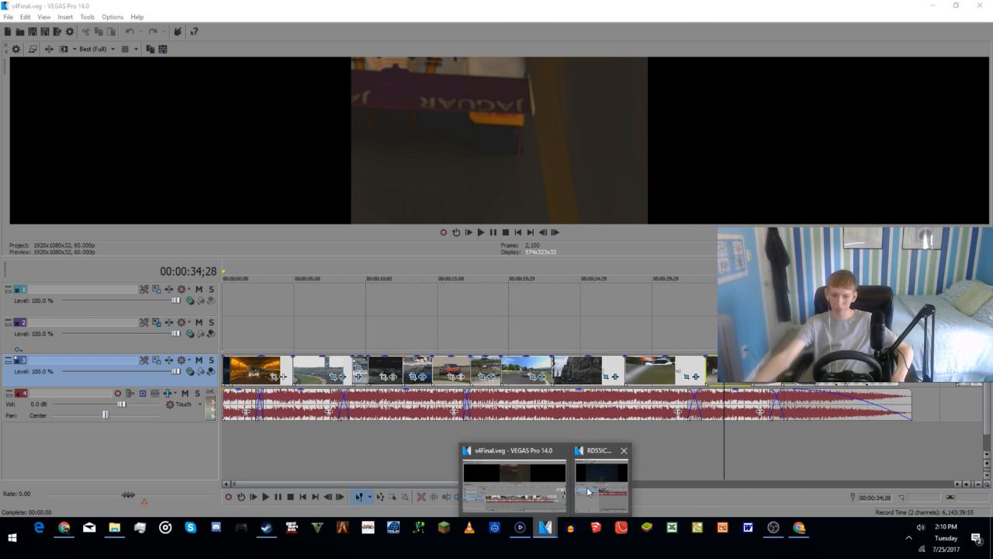
{"action": "left_click", "coordinate": [589, 490]}
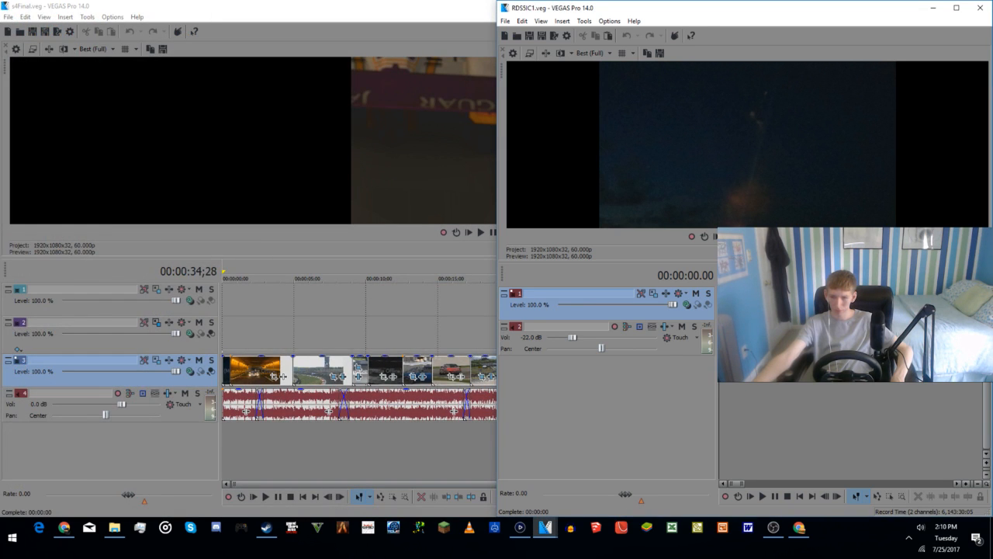
{"action": "left_click", "coordinate": [847, 334]}
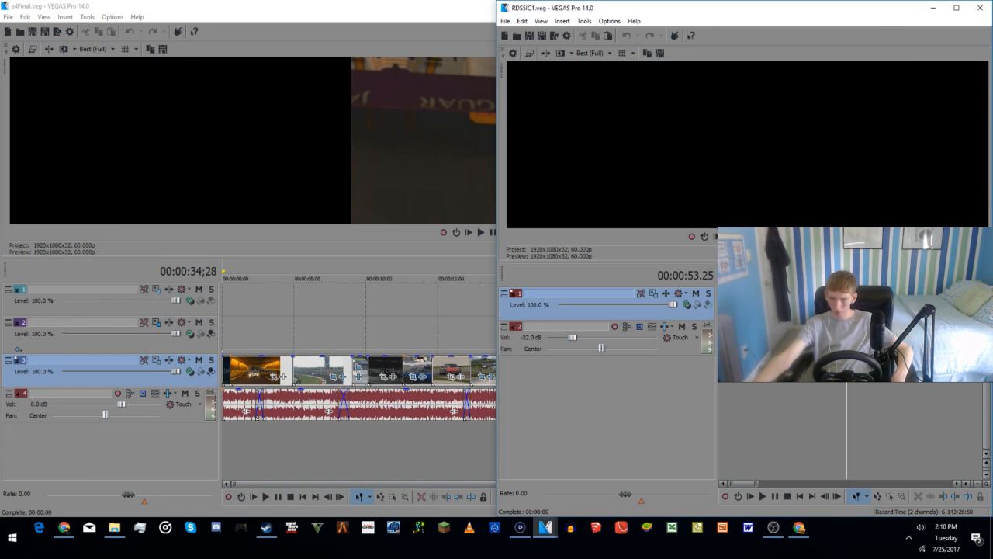
{"action": "key", "text": "ctrl+v"}
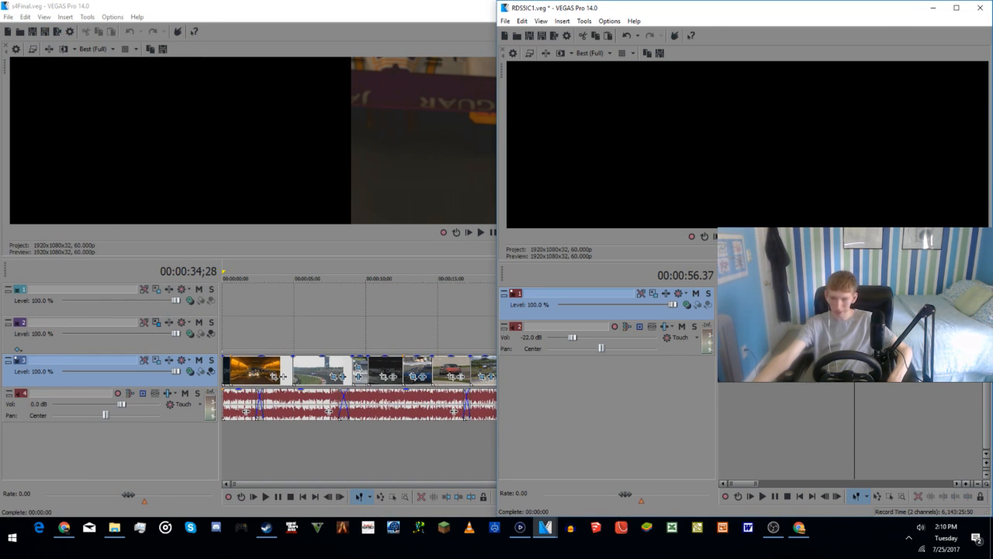
Step: Copy the red sports car clip at 00:00:16;24 in s4Final.veg and place it in RDS5IC1.veg at about 00:00:16.44
{"action": "left_click", "coordinate": [366, 449]}
{"action": "left_click", "coordinate": [462, 364]}
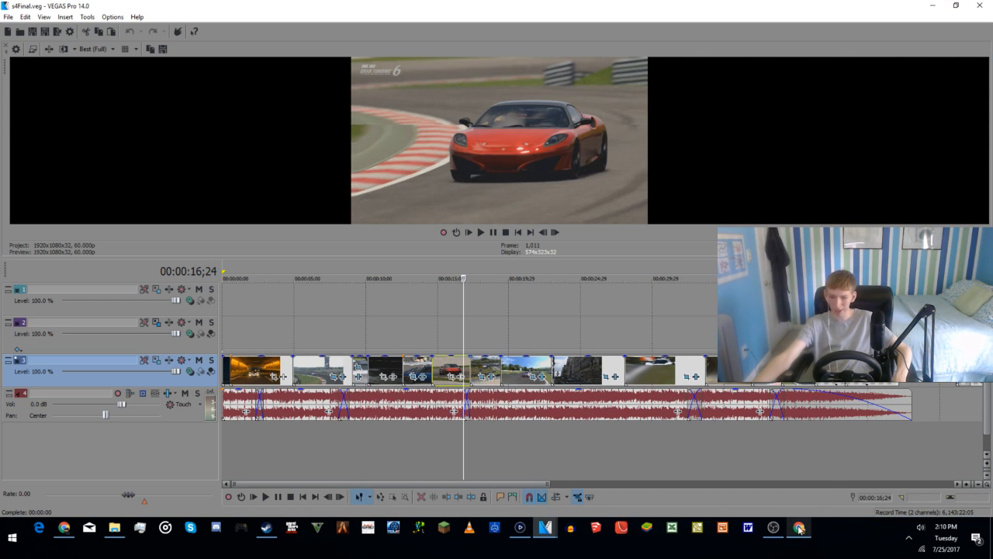
{"action": "mouse_move", "coordinate": [799, 528]}
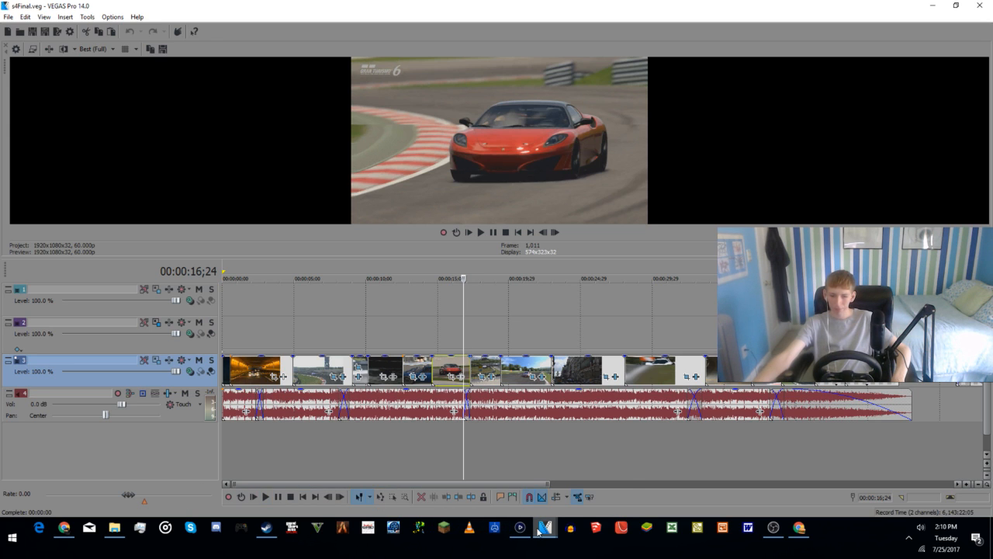
{"action": "mouse_move", "coordinate": [543, 533]}
{"action": "left_click", "coordinate": [591, 469]}
{"action": "left_click", "coordinate": [752, 334]}
{"action": "left_click", "coordinate": [759, 304]}
{"action": "scroll", "coordinate": [759, 304], "scroll_direction": "up", "scroll_amount": 3}
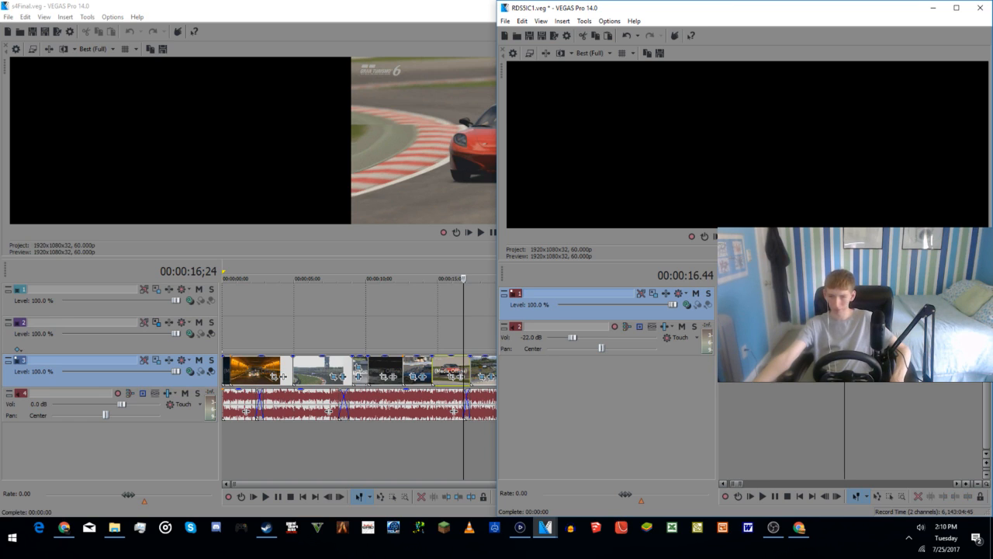
{"action": "left_click_drag", "start_coordinate": [844, 304], "coordinate": [936, 305]}
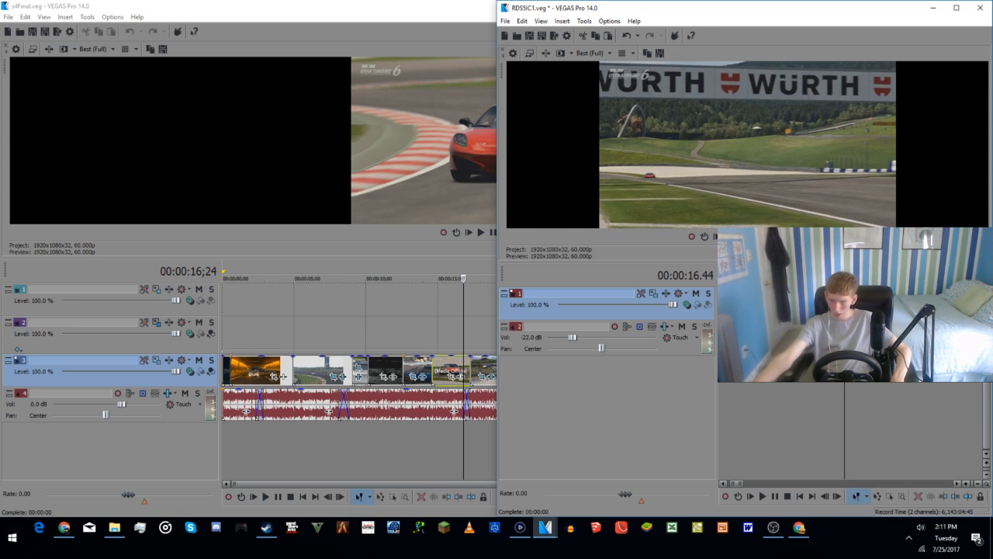
Step: Play back the RDS5IC1.veg timeline around the newly placed red sports car clip
{"action": "key", "text": "space"}
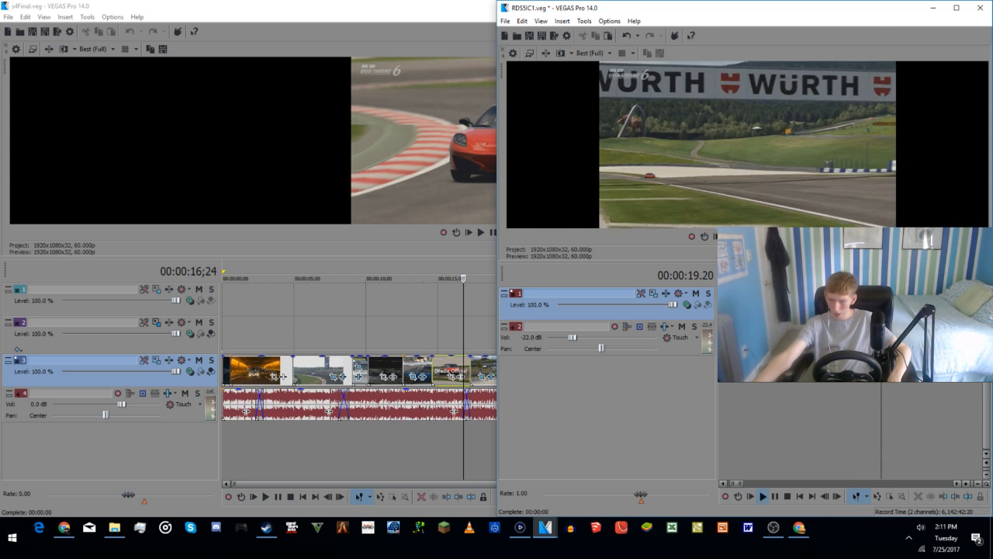
{"action": "key", "text": "space"}
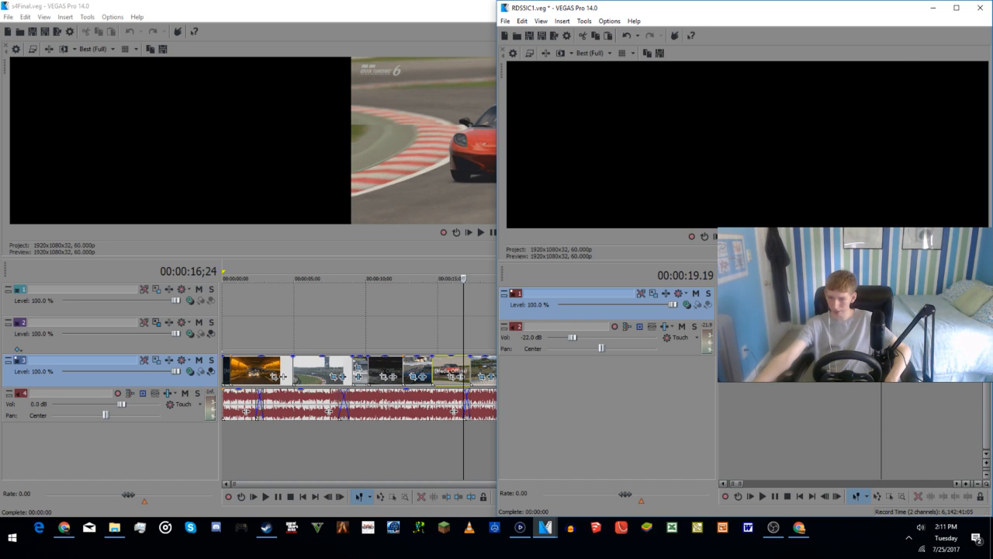
{"action": "left_click", "coordinate": [783, 415]}
{"action": "key", "text": "space"}
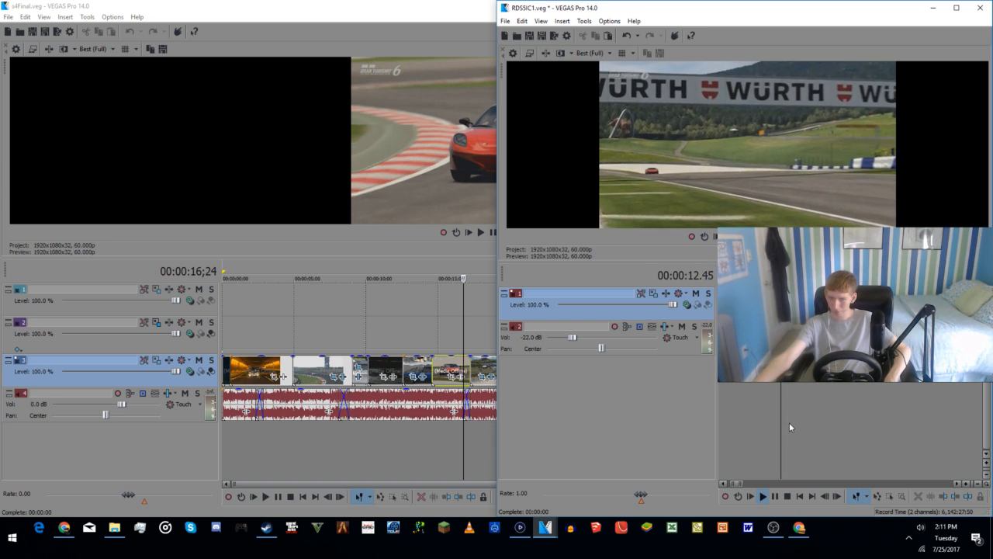
{"action": "key", "text": "space"}
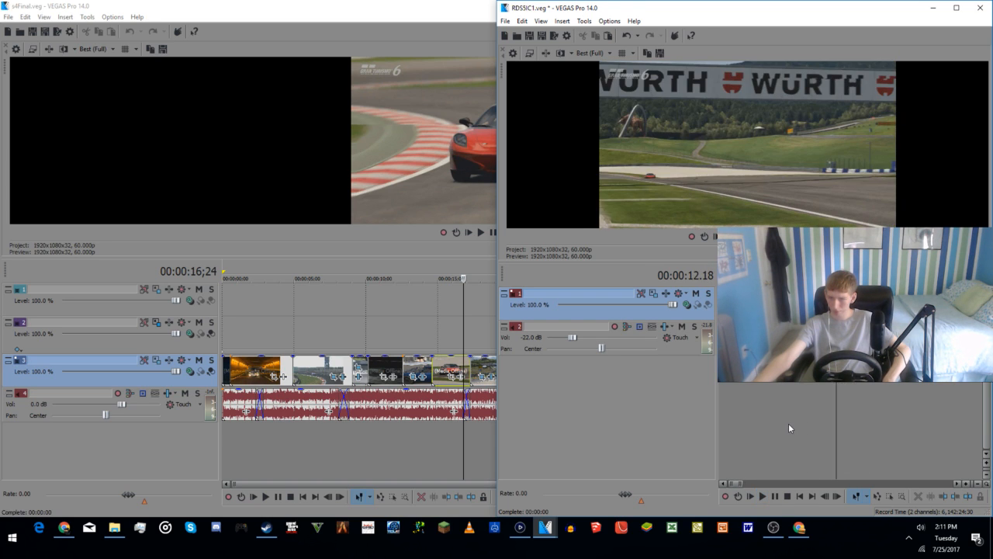
Step: Return to s4Final.veg and inspect its clips at 00:00:15;14, 00:00:37;23, 00:00:29;09 and 00:00:05;26
{"action": "left_click", "coordinate": [444, 455]}
{"action": "left_click", "coordinate": [444, 455]}
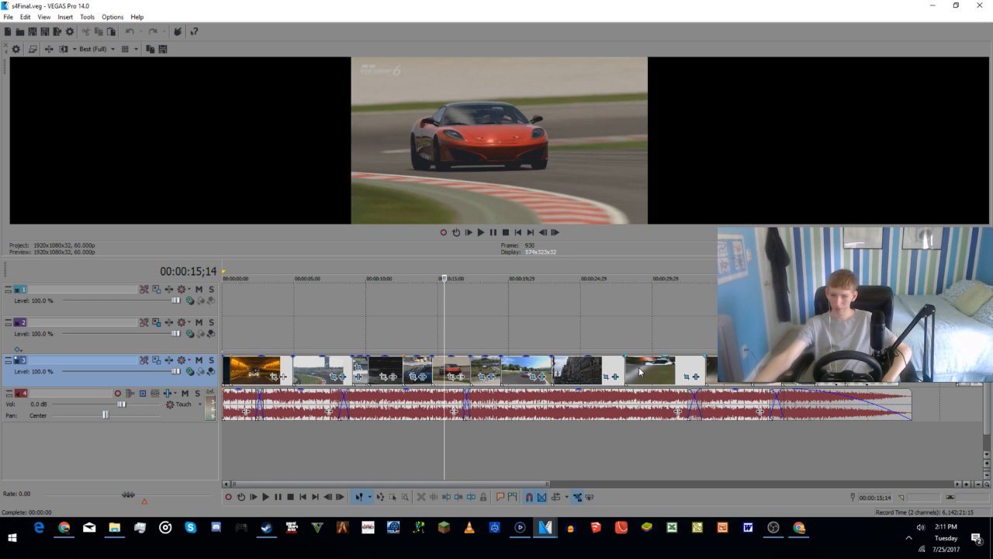
{"action": "left_click", "coordinate": [765, 454]}
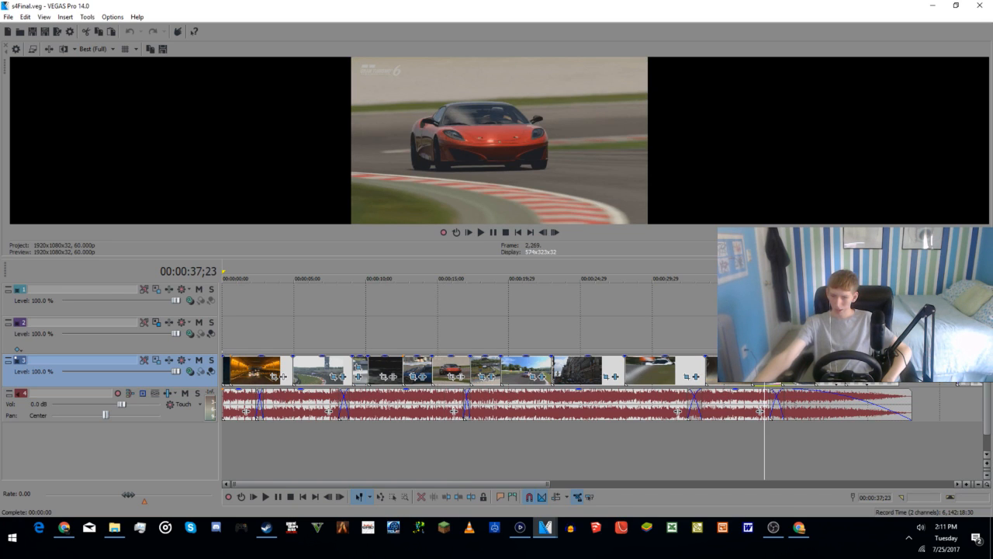
{"action": "left_click", "coordinate": [643, 379]}
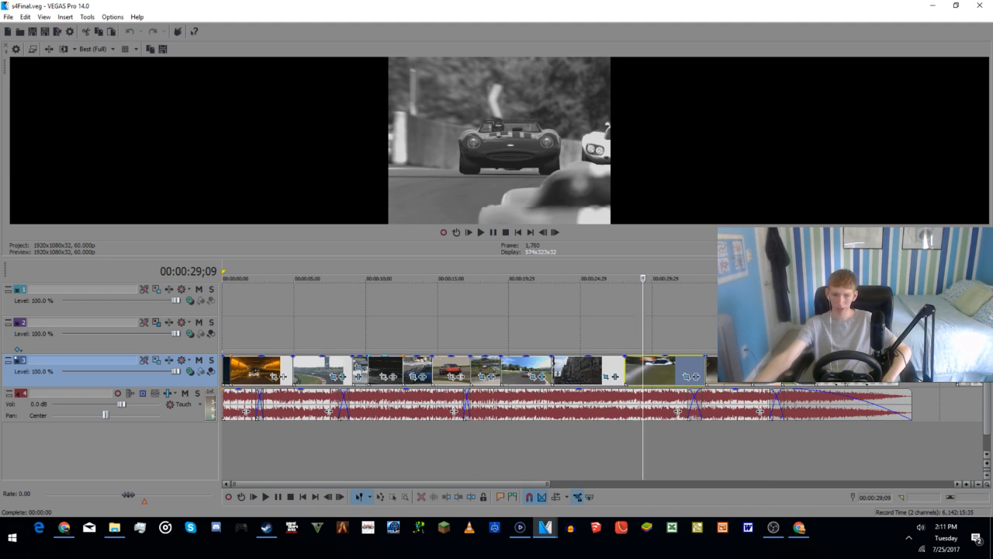
{"action": "left_click", "coordinate": [307, 373]}
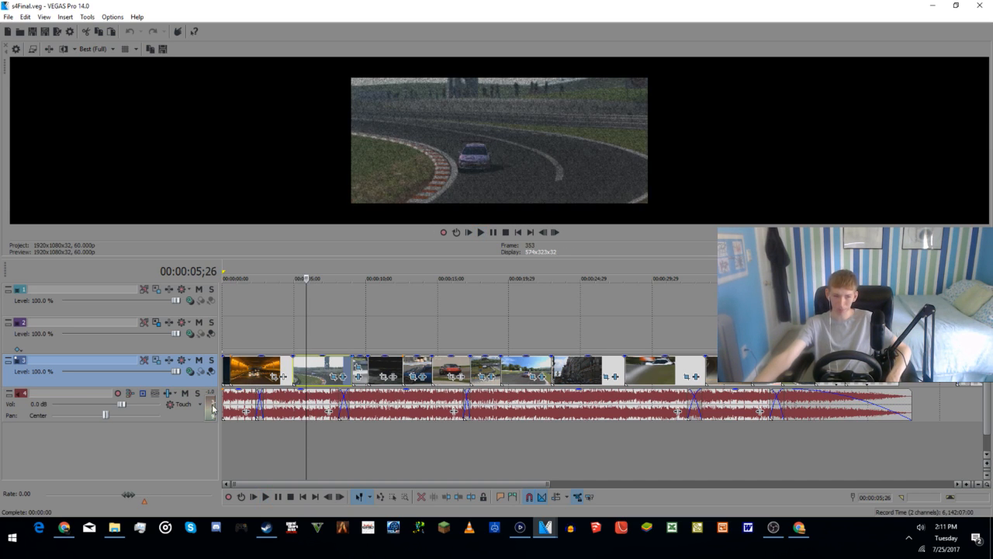
Step: Lower the music track's volume in s4Final.veg to -18.0 dB while previewing playback from 00:00:05;26
{"action": "scroll", "coordinate": [125, 412], "scroll_direction": "down", "scroll_amount": 1}
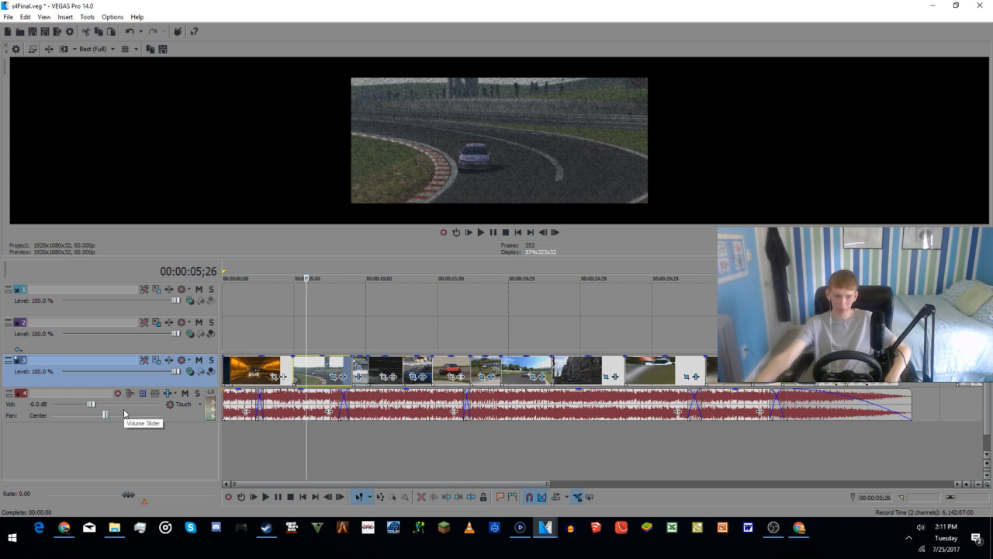
{"action": "key", "text": "space"}
{"action": "key", "text": "space"}
{"action": "scroll", "coordinate": [119, 411], "scroll_direction": "down", "scroll_amount": 7}
{"action": "key", "text": "space"}
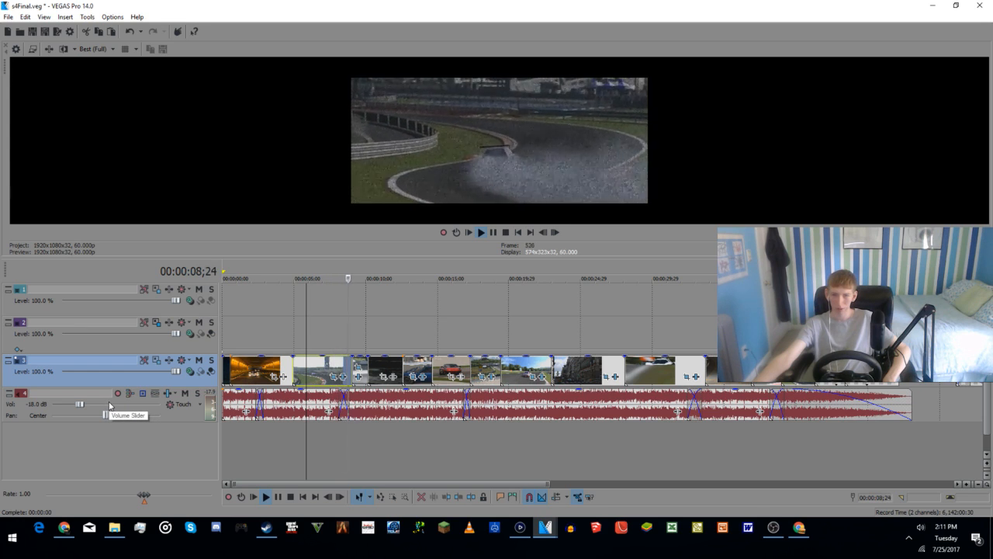
{"action": "key", "text": "space"}
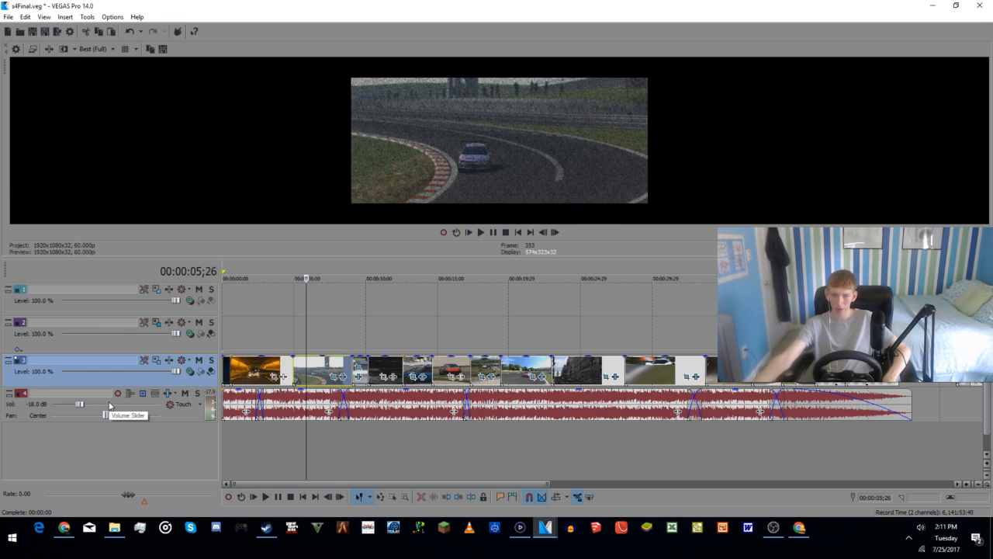
Step: Copy the track-corner clip at 00:00:05;26 on the third video track
{"action": "right_click", "coordinate": [322, 374]}
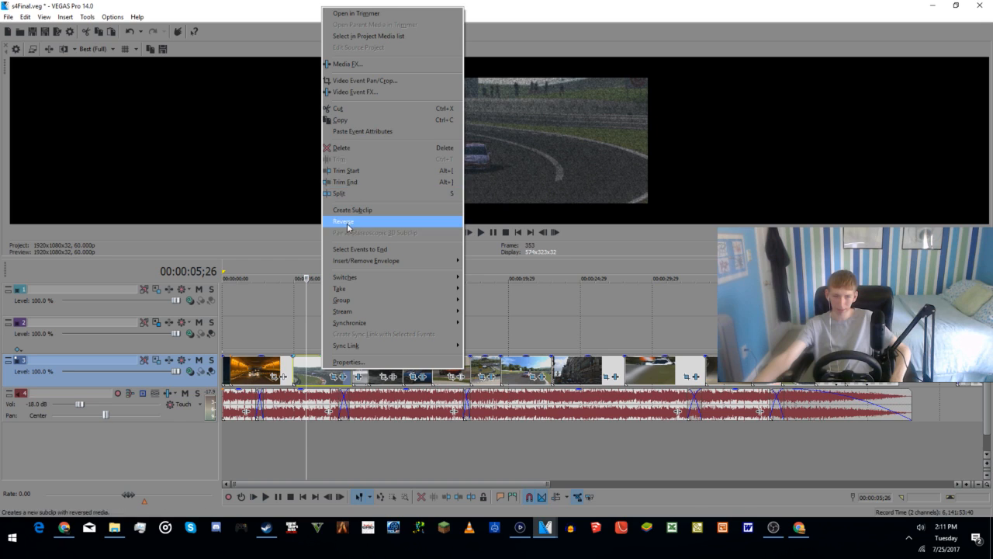
{"action": "left_click", "coordinate": [343, 121]}
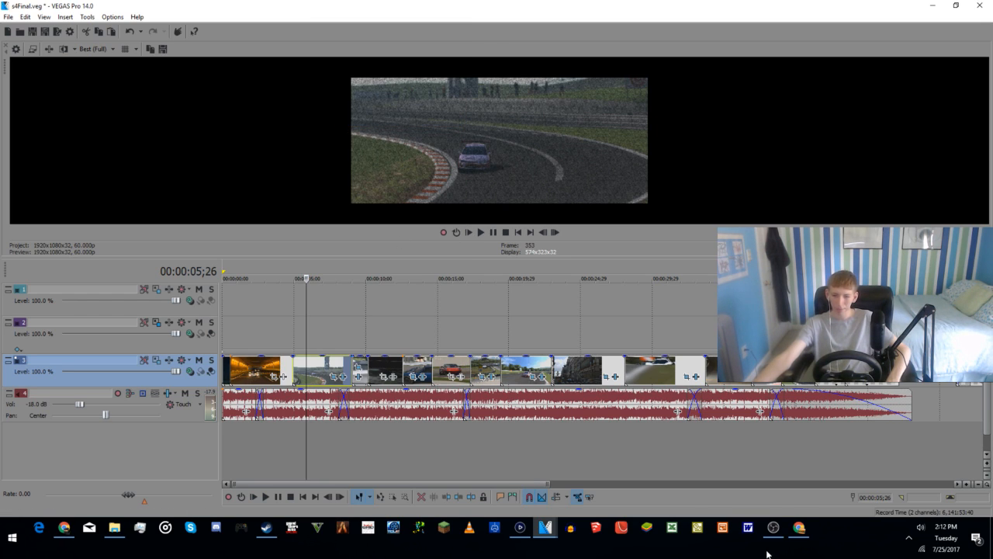
Step: Check the live chat on the stream's watch page, then bring up the RDS5IC1.veg project in VEGAS Pro
{"action": "mouse_move", "coordinate": [800, 527]}
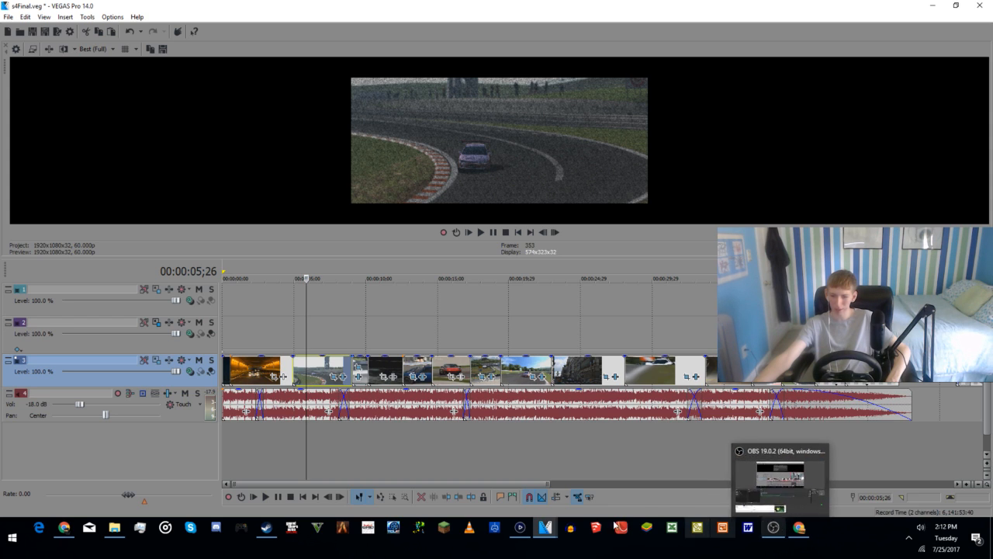
{"action": "left_click", "coordinate": [799, 527]}
{"action": "scroll", "coordinate": [410, 249], "scroll_direction": "right", "scroll_amount": 2}
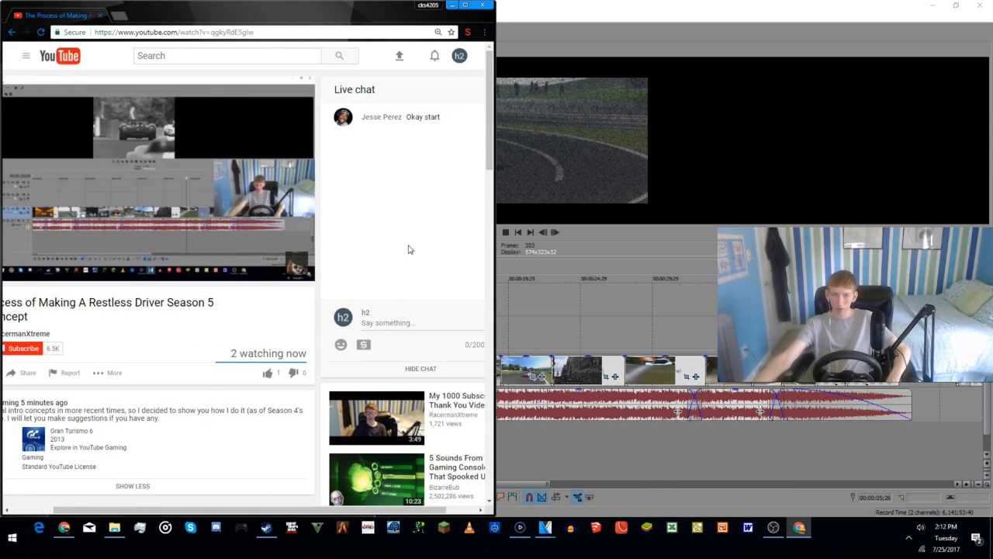
{"action": "scroll", "coordinate": [396, 213], "scroll_direction": "left", "scroll_amount": 3}
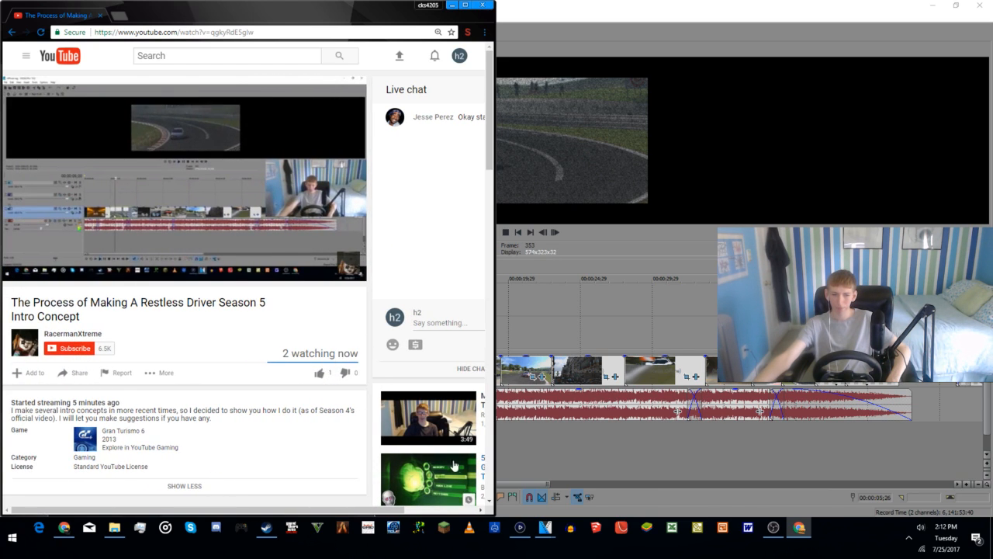
{"action": "left_click", "coordinate": [602, 143]}
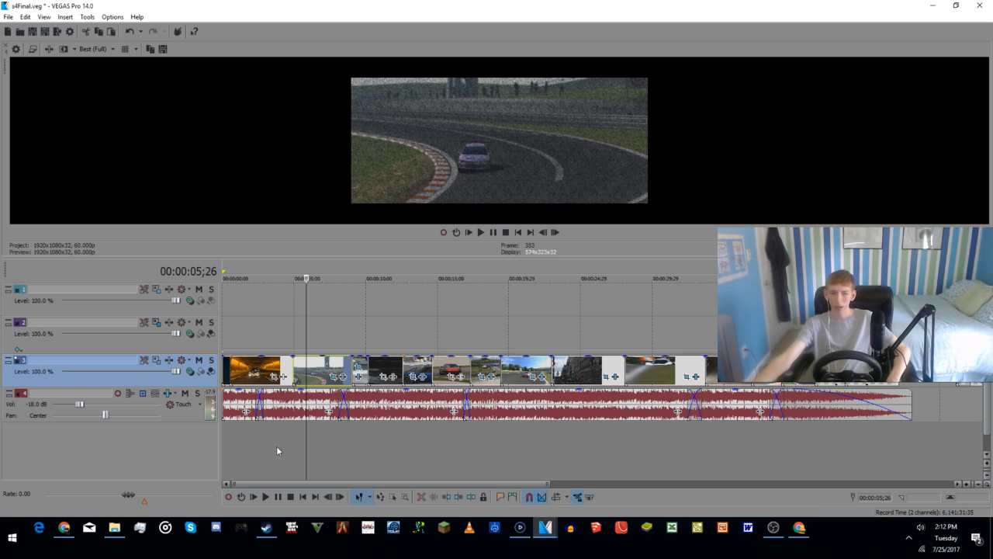
{"action": "mouse_move", "coordinate": [545, 528]}
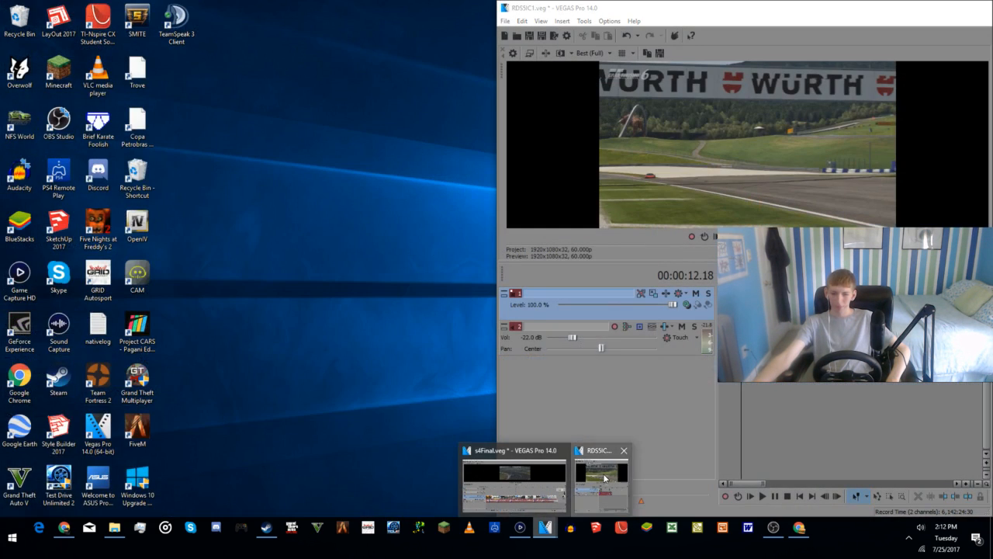
{"action": "left_click", "coordinate": [601, 481]}
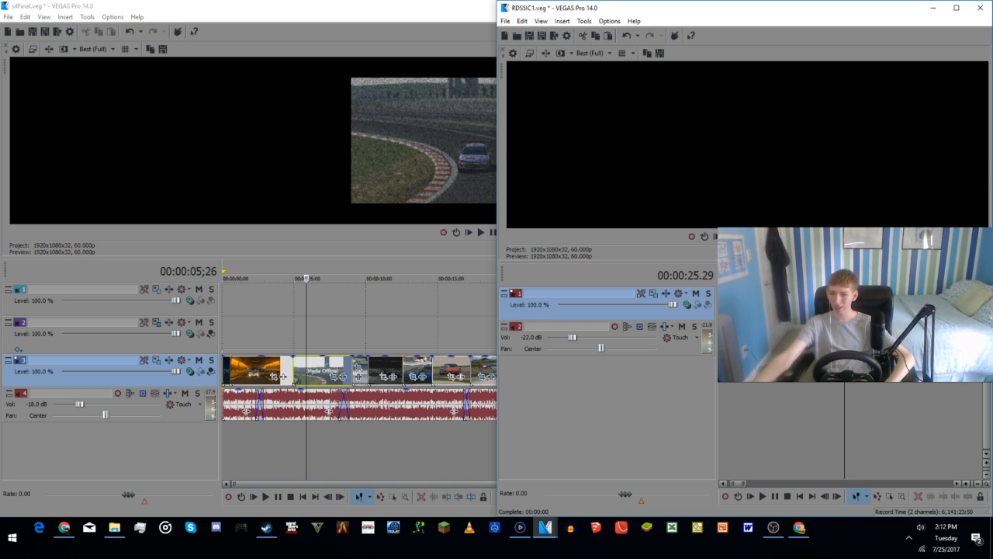
Step: Inspect the RDS5IC1.veg timeline at 00:00:14.28, 00:00:03.10, 00:00:08.43, 00:00:16.24, 00:00:54.39 and 00:00:06.53
{"action": "left_click", "coordinate": [766, 385]}
{"action": "scroll", "coordinate": [749, 399], "scroll_direction": "down", "scroll_amount": 3}
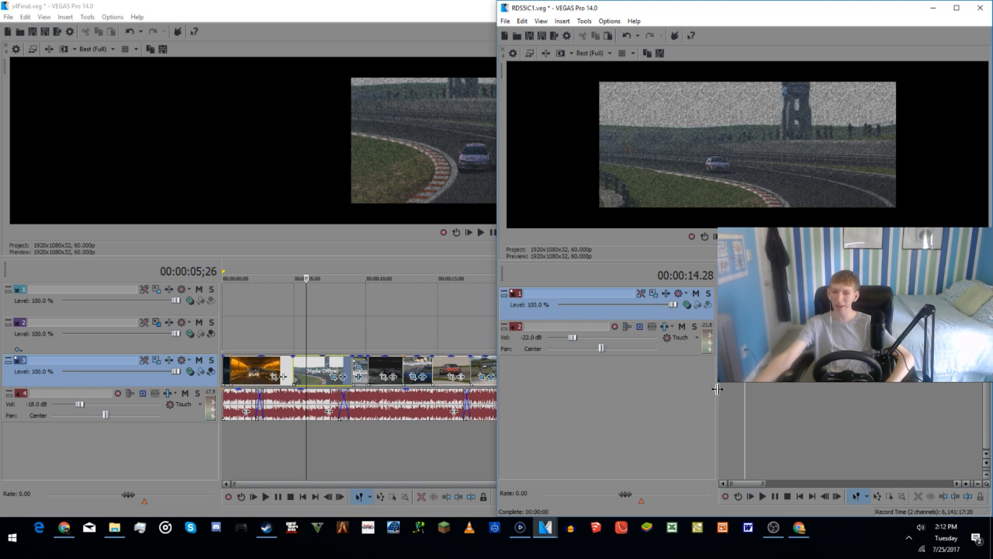
{"action": "left_click", "coordinate": [724, 382]}
{"action": "scroll", "coordinate": [728, 383], "scroll_direction": "up", "scroll_amount": 4}
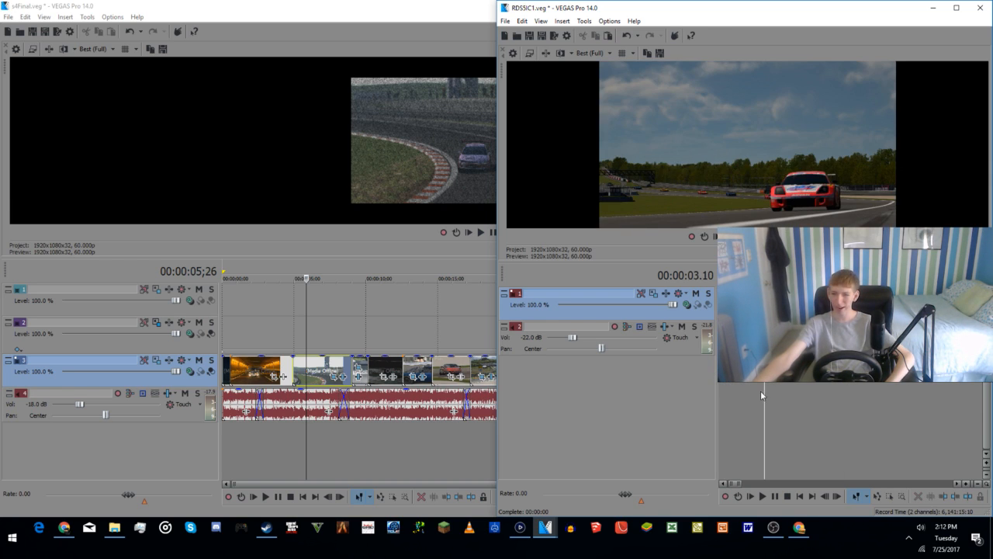
{"action": "left_click", "coordinate": [844, 384]}
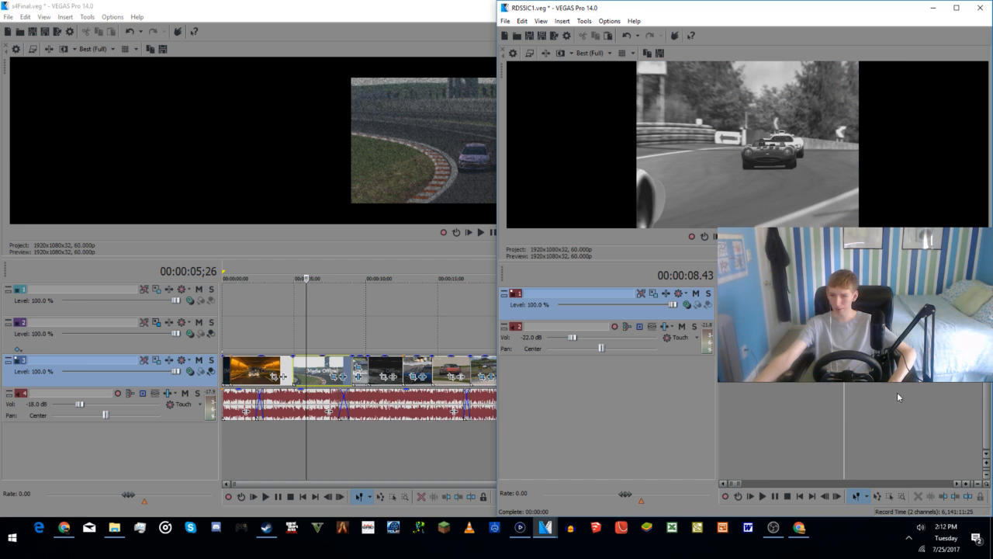
{"action": "left_click", "coordinate": [912, 394]}
{"action": "left_click", "coordinate": [954, 391]}
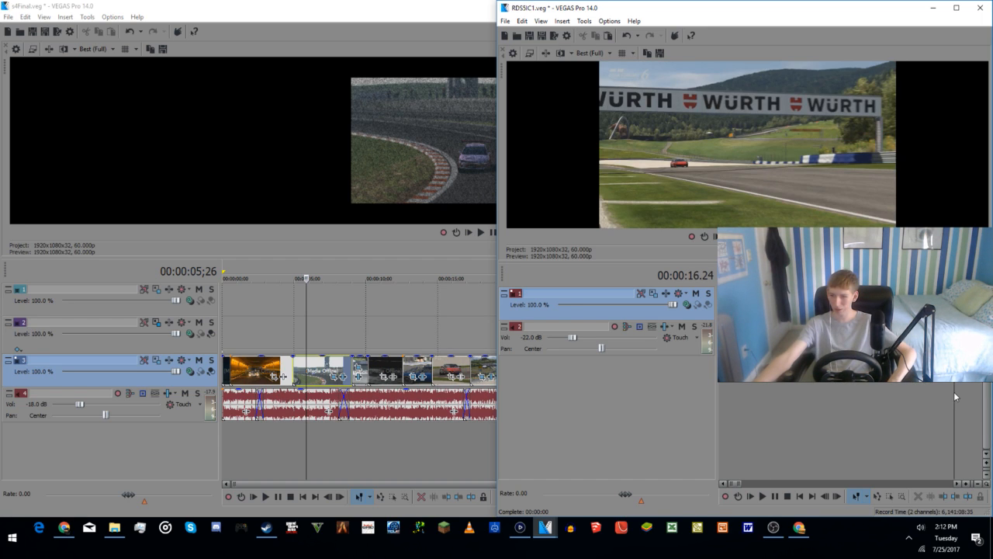
{"action": "scroll", "coordinate": [824, 415], "scroll_direction": "down", "scroll_amount": 2}
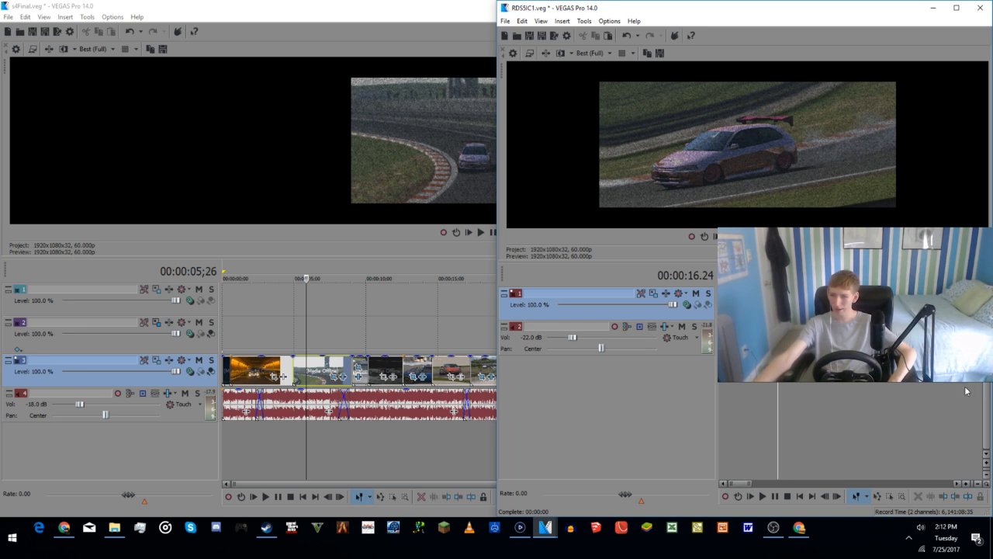
{"action": "left_click", "coordinate": [922, 389]}
{"action": "left_click", "coordinate": [912, 390]}
{"action": "left_click", "coordinate": [915, 386]}
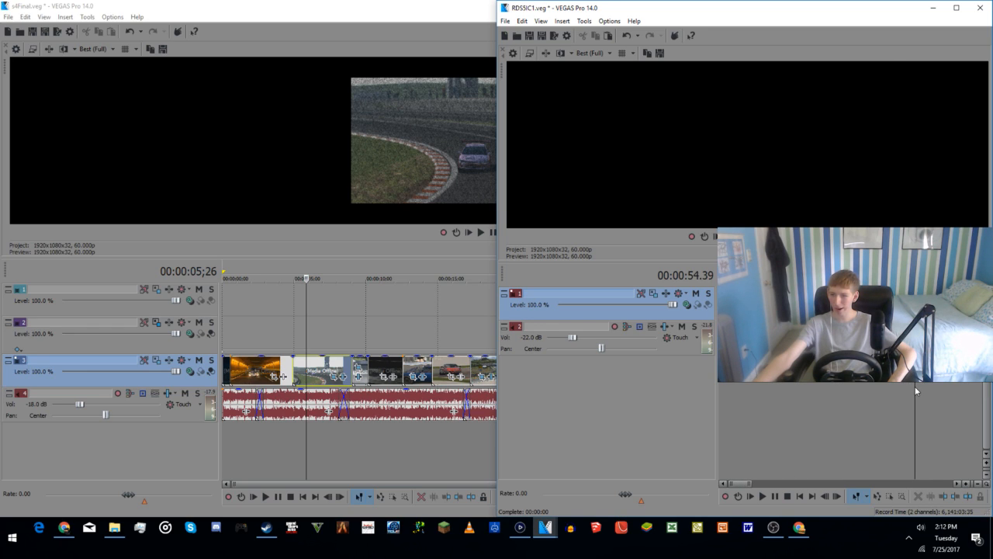
{"action": "scroll", "coordinate": [916, 385], "scroll_direction": "up", "scroll_amount": 1}
{"action": "scroll", "coordinate": [876, 384], "scroll_direction": "down", "scroll_amount": 2}
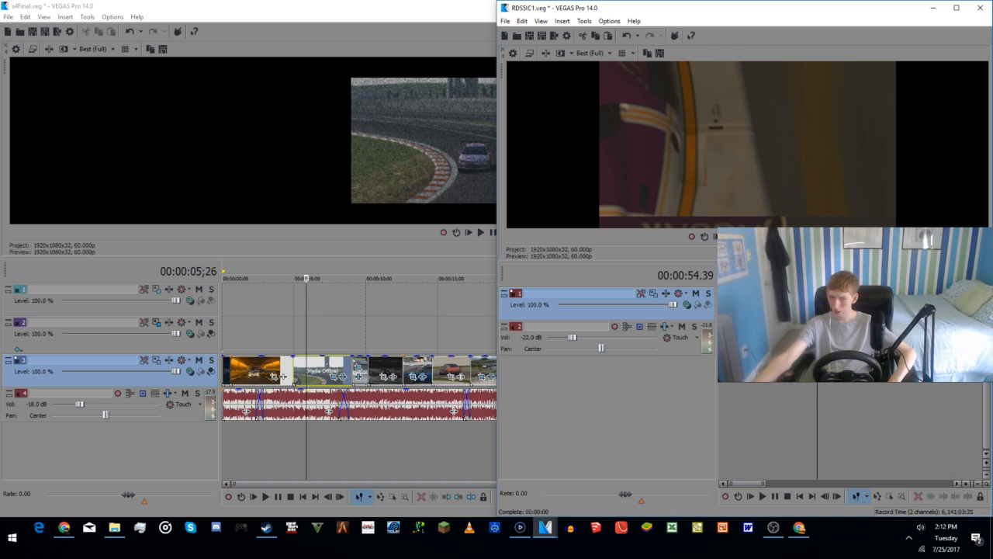
{"action": "left_click", "coordinate": [730, 389]}
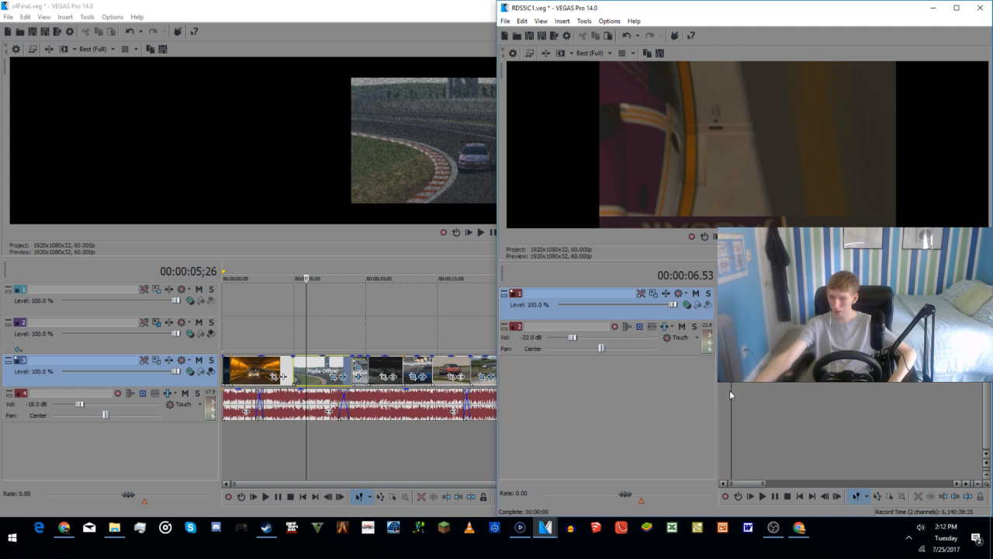
Step: Play the intro from the project start, recheck the clips at 00:00:14.28 and 00:00:02.44, and replay the opening
{"action": "key", "text": "ctrl+Home"}
{"action": "key", "text": "space"}
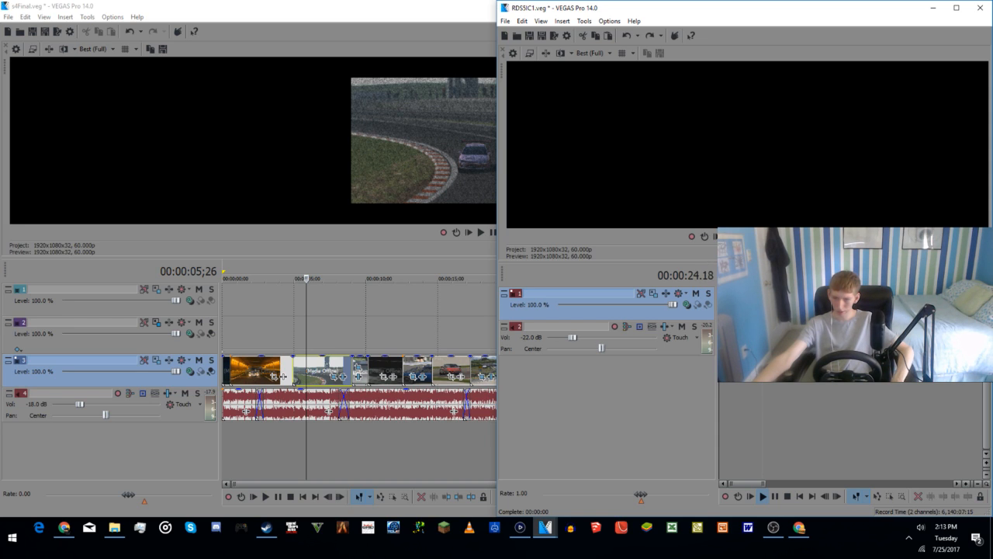
{"action": "left_click", "coordinate": [744, 386]}
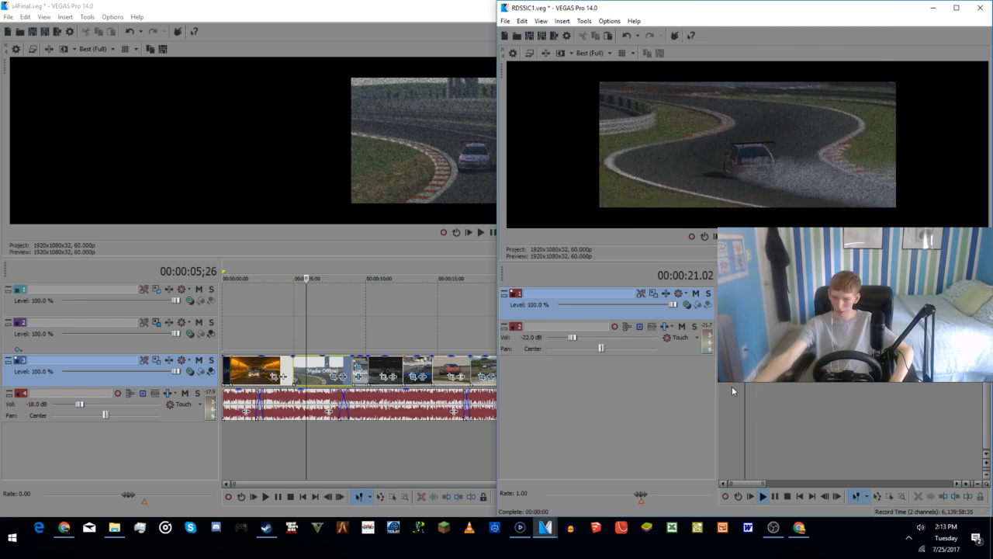
{"action": "key", "text": "space"}
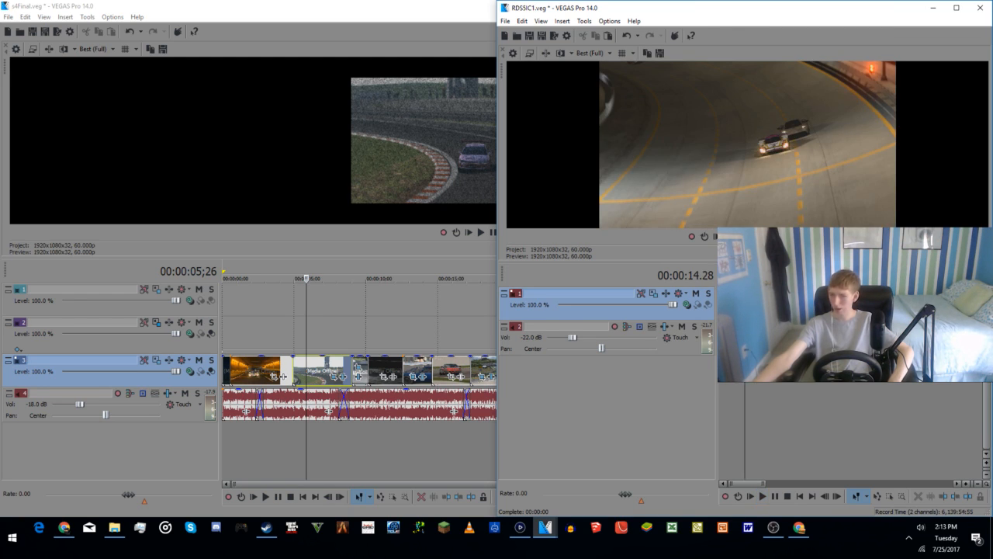
{"action": "left_click", "coordinate": [725, 396]}
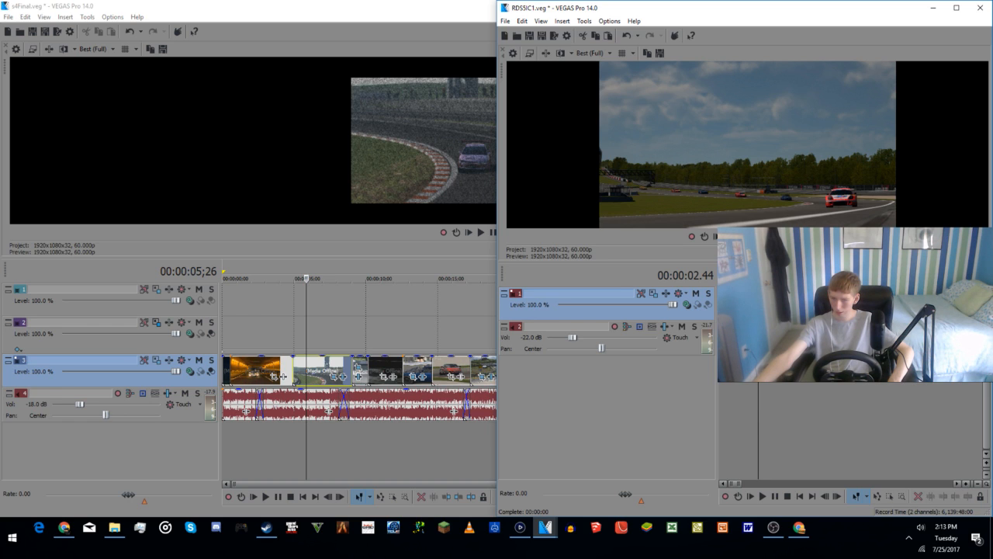
{"action": "left_click", "coordinate": [721, 412]}
{"action": "key", "text": "space"}
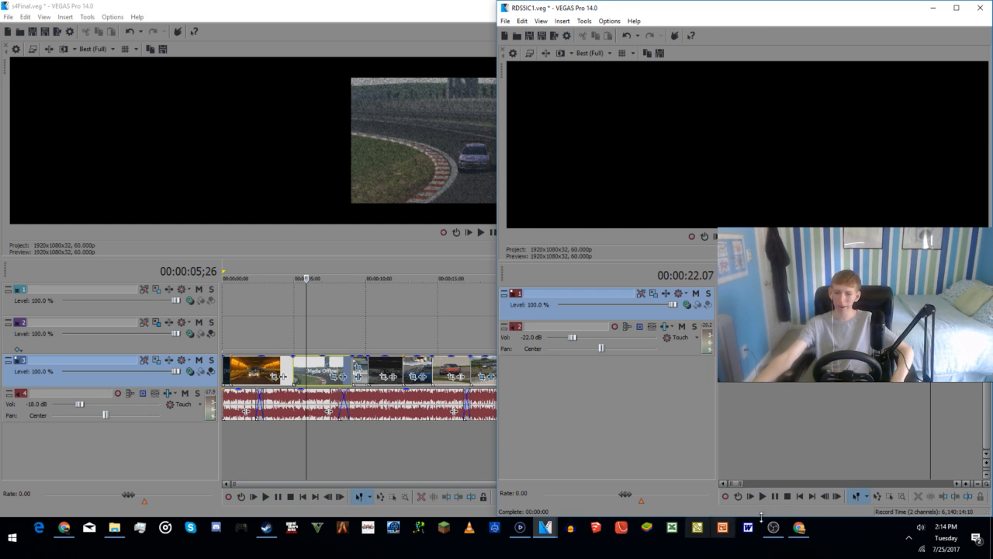
Step: Switch to Chrome and check the live chat on the stream's YouTube watch page
{"action": "left_click", "coordinate": [799, 527]}
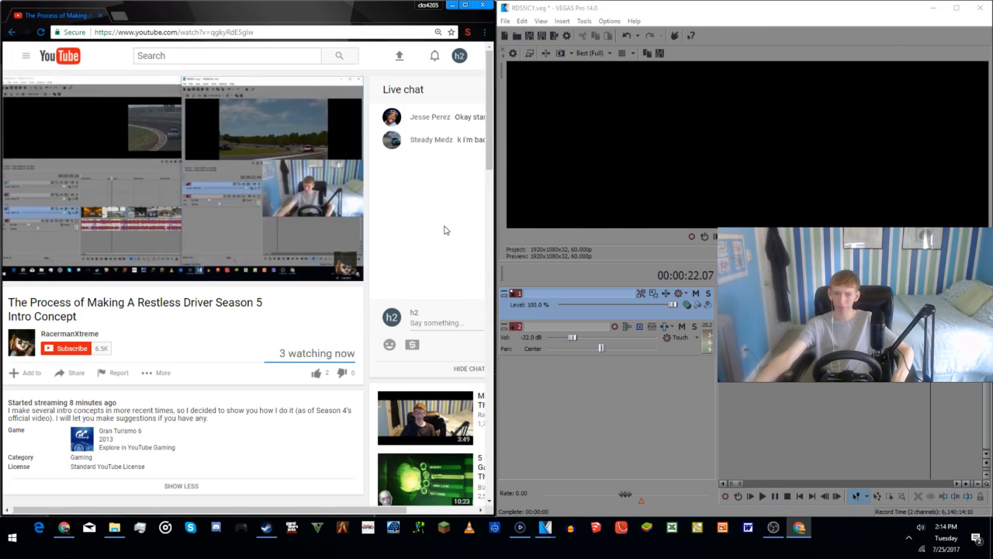
{"action": "scroll", "coordinate": [444, 229], "scroll_direction": "right", "scroll_amount": 2}
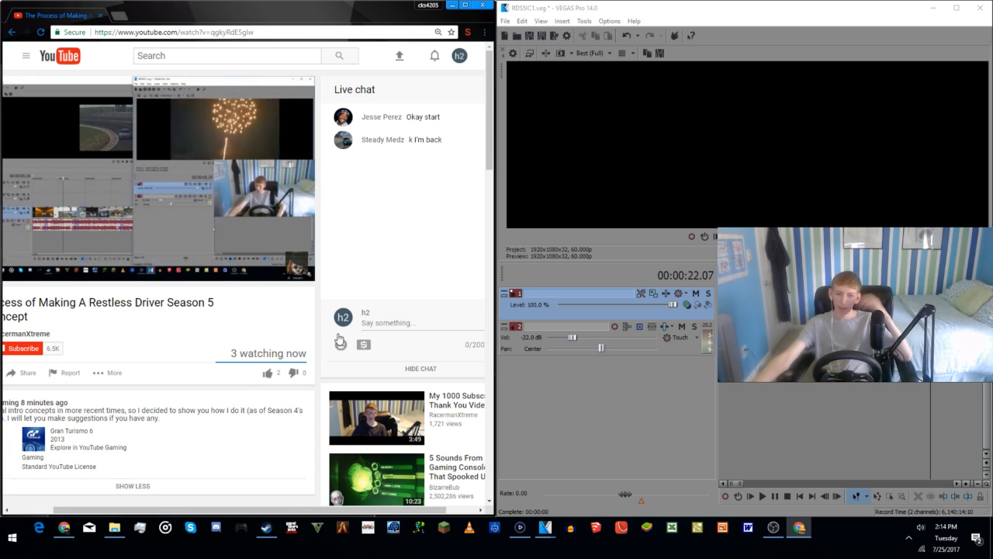
Step: Return to RDS5IC1.veg, split the orange-lit tunnel clip at 00:03:56.55 and delete the portion before the split
{"action": "scroll", "coordinate": [760, 383], "scroll_direction": "down", "scroll_amount": 5}
{"action": "scroll", "coordinate": [759, 381], "scroll_direction": "down", "scroll_amount": 5}
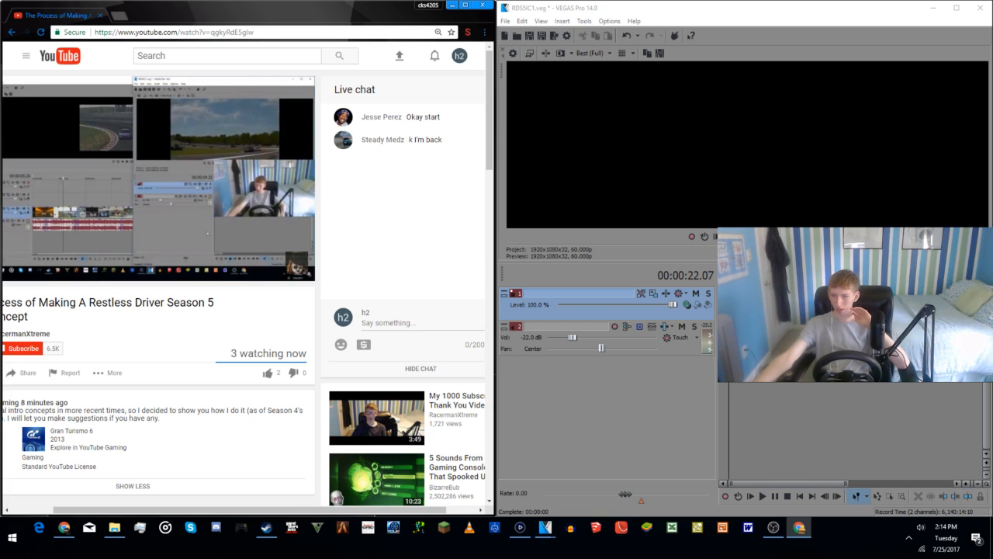
{"action": "left_click", "coordinate": [760, 383]}
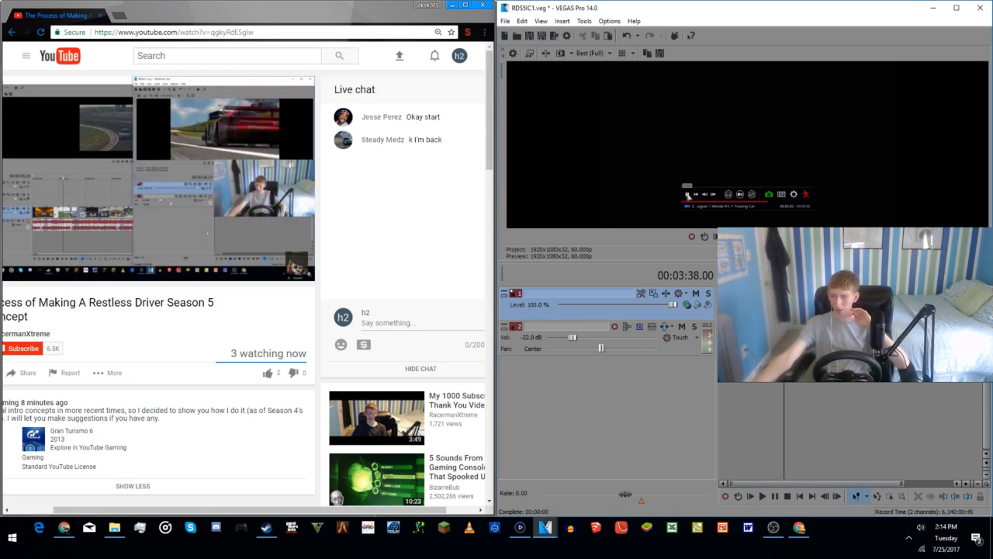
{"action": "scroll", "coordinate": [776, 384], "scroll_direction": "up", "scroll_amount": 4}
{"action": "left_click", "coordinate": [879, 384]}
{"action": "left_click", "coordinate": [911, 388]}
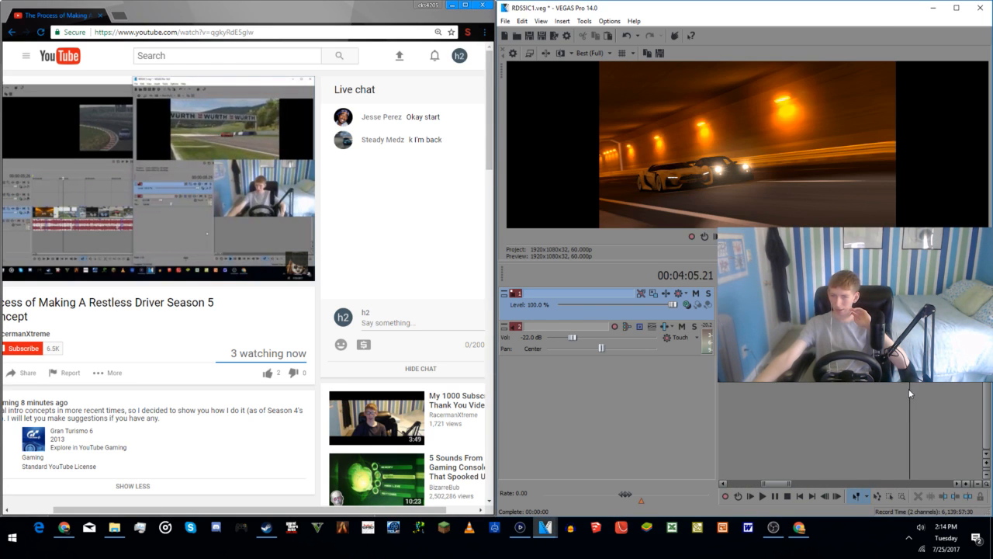
{"action": "left_click", "coordinate": [890, 393]}
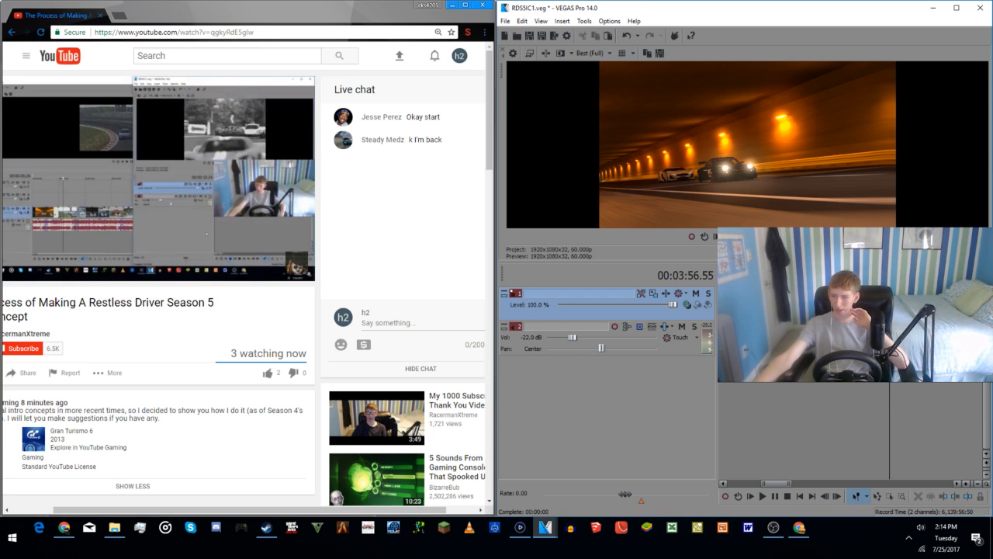
{"action": "right_click", "coordinate": [890, 393]}
{"action": "left_click", "coordinate": [871, 318]}
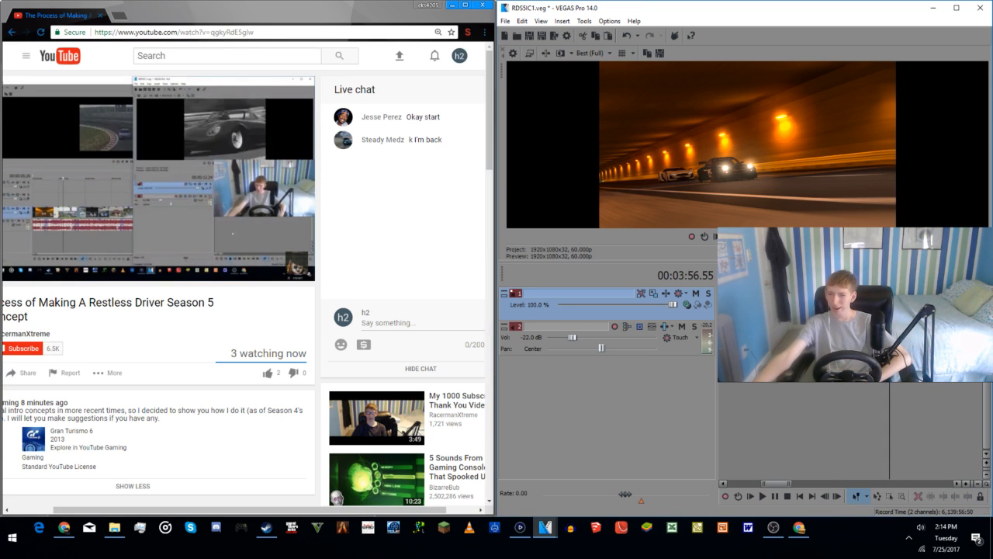
{"action": "left_click", "coordinate": [832, 305]}
{"action": "key", "text": "Delete"}
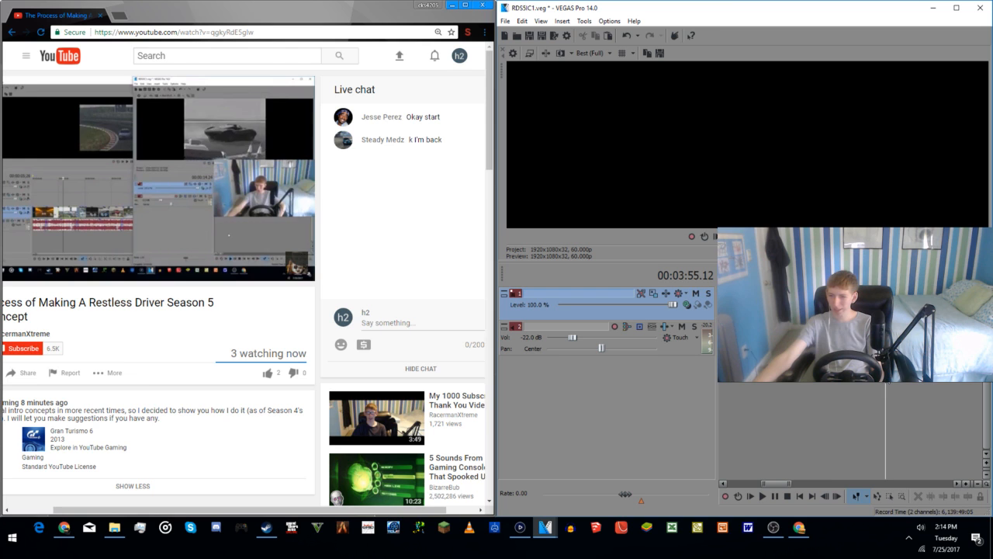
Step: Play the tunnel clip from 00:03:55.12, pause at 00:04:02.55 and split the clip there
{"action": "left_click", "coordinate": [890, 304]}
{"action": "key", "text": "space"}
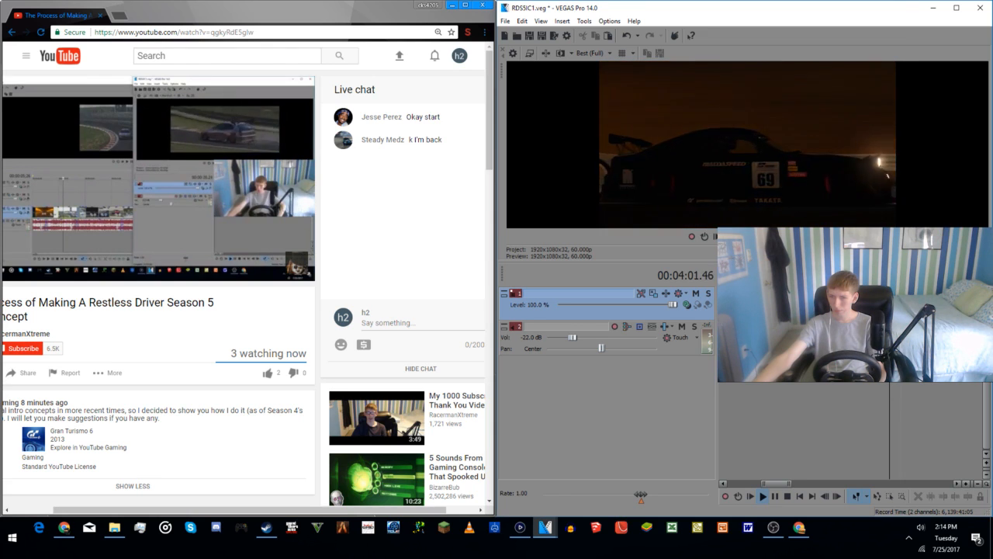
{"action": "key", "text": "Return"}
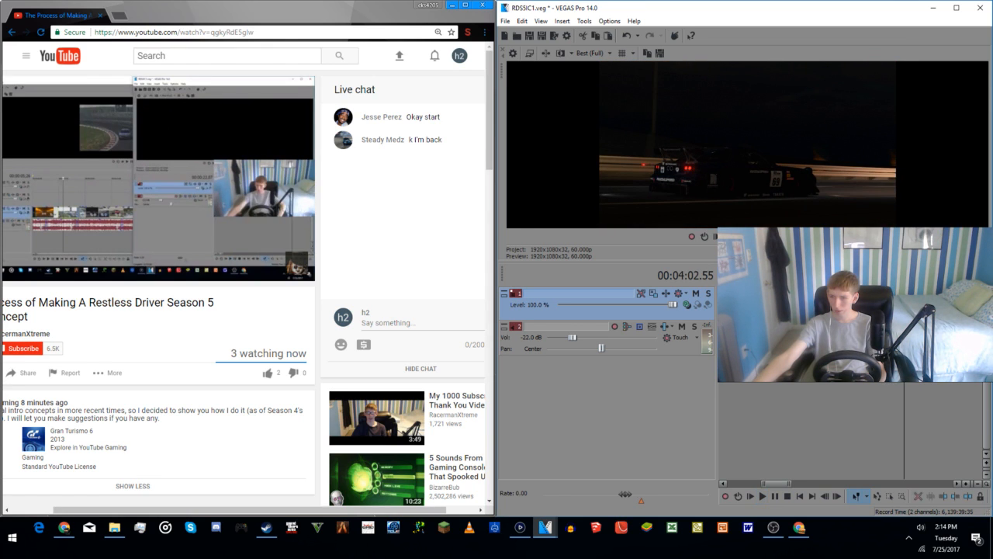
{"action": "right_click", "coordinate": [916, 305]}
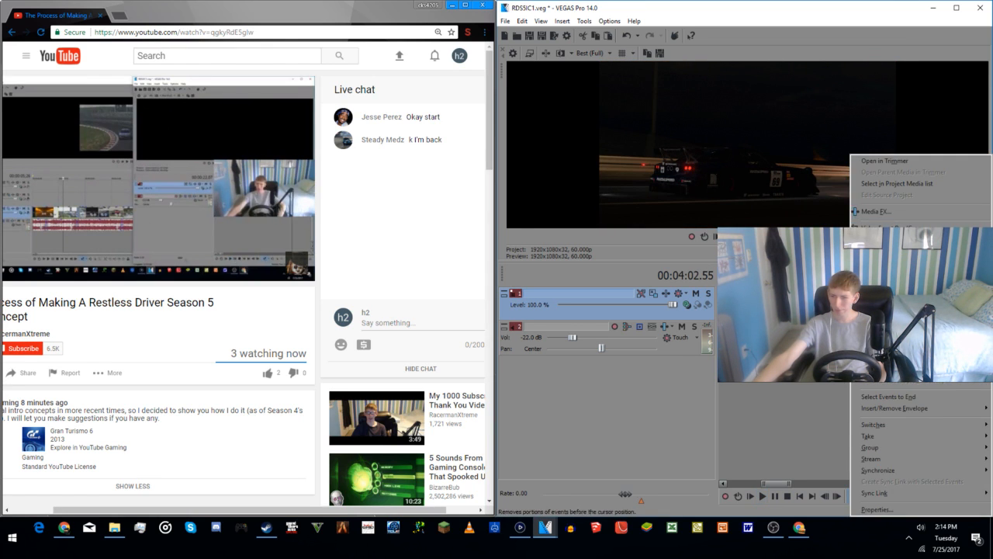
{"action": "left_click", "coordinate": [880, 365]}
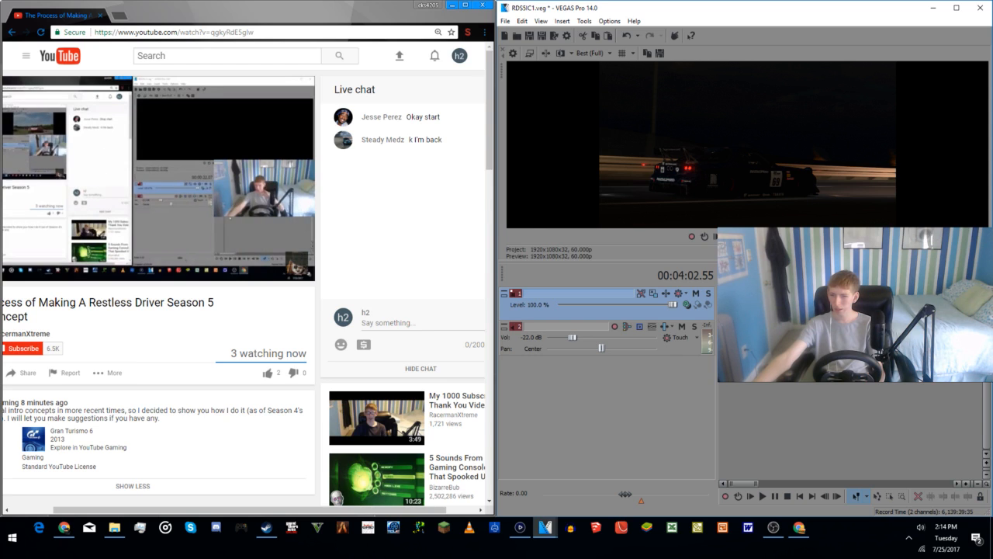
Step: Place the tunnel excerpt near the start of the timeline, around 00:00:24.00, following the opening clips
{"action": "left_click", "coordinate": [779, 384]}
{"action": "left_click", "coordinate": [729, 392]}
{"action": "left_click", "coordinate": [761, 386]}
{"action": "left_click", "coordinate": [791, 392]}
{"action": "left_click", "coordinate": [777, 398]}
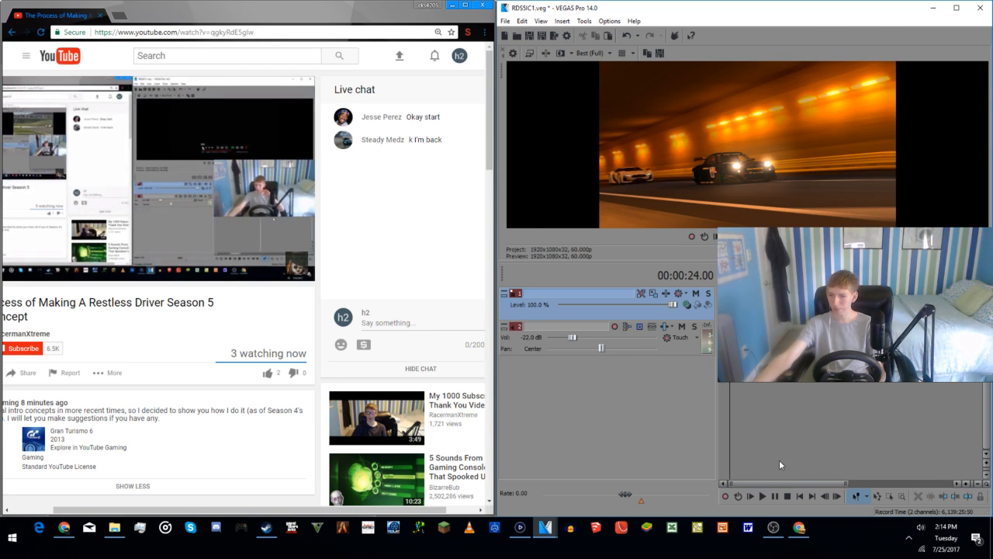
Step: Find the black race car clip and split it at 00:12:32.40
{"action": "scroll", "coordinate": [791, 443], "scroll_direction": "down", "scroll_amount": 2}
{"action": "left_click", "coordinate": [894, 392]}
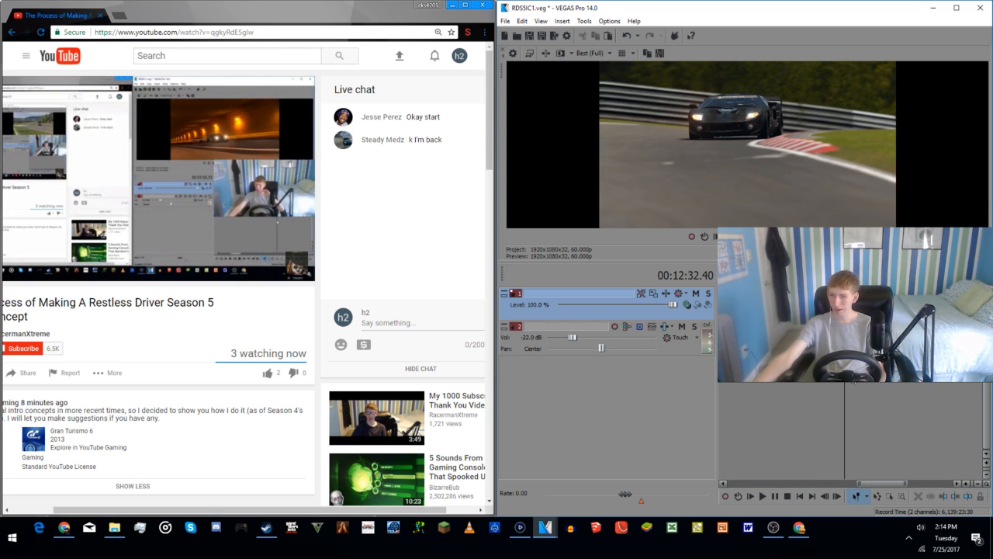
{"action": "right_click", "coordinate": [847, 411]}
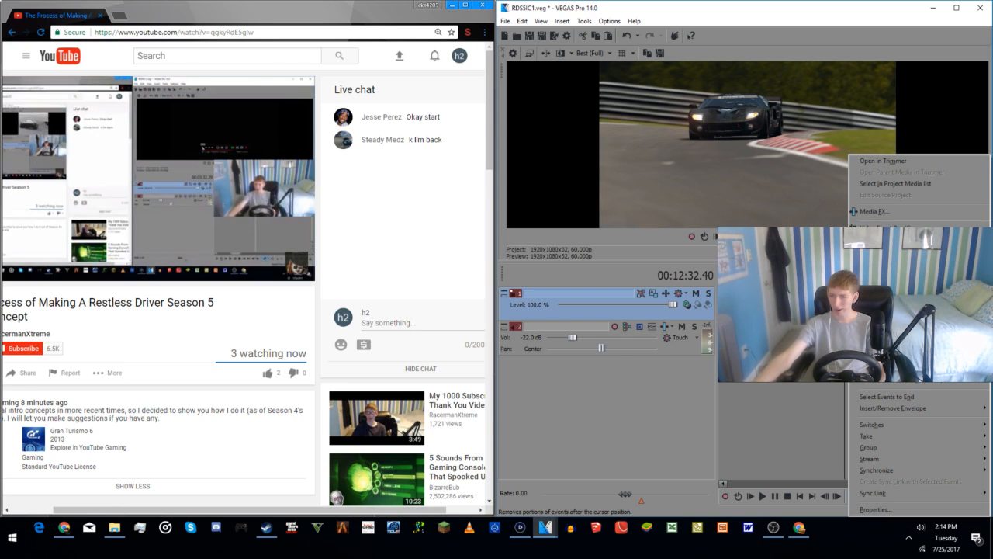
{"action": "left_click", "coordinate": [836, 384]}
{"action": "left_click", "coordinate": [894, 383]}
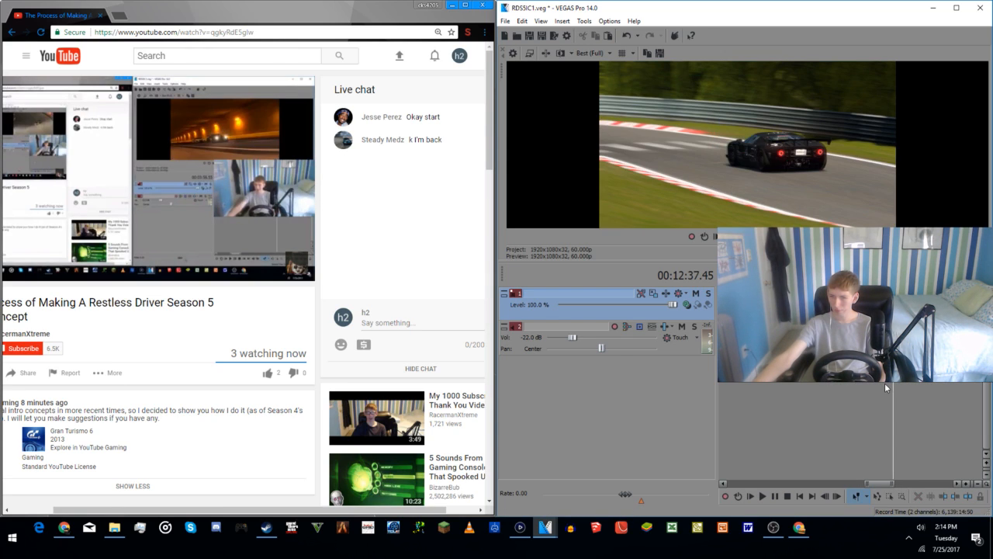
Step: Step through the black race car footage from 00:12:37.45 frame by frame and split the clip at about 00:12:39
{"action": "key", "text": "alt+Right"}
{"action": "key", "text": "alt+Right"}
{"action": "key", "text": "alt+Right"}
{"action": "key", "text": "alt+Right"}
{"action": "key", "text": "alt+Right"}
{"action": "key", "text": "alt+Right"}
{"action": "key", "text": "alt+Right"}
{"action": "key", "text": "alt+Right"}
{"action": "key", "text": "alt+Right"}
{"action": "key", "text": "alt+Right"}
{"action": "key", "text": "alt+Right"}
{"action": "key", "text": "alt+Right"}
{"action": "key", "text": "alt+Right"}
{"action": "key", "text": "alt+Right"}
{"action": "key", "text": "alt+Right"}
{"action": "key", "text": "alt+Right"}
{"action": "key", "text": "alt+Right"}
{"action": "key", "text": "alt+Right"}
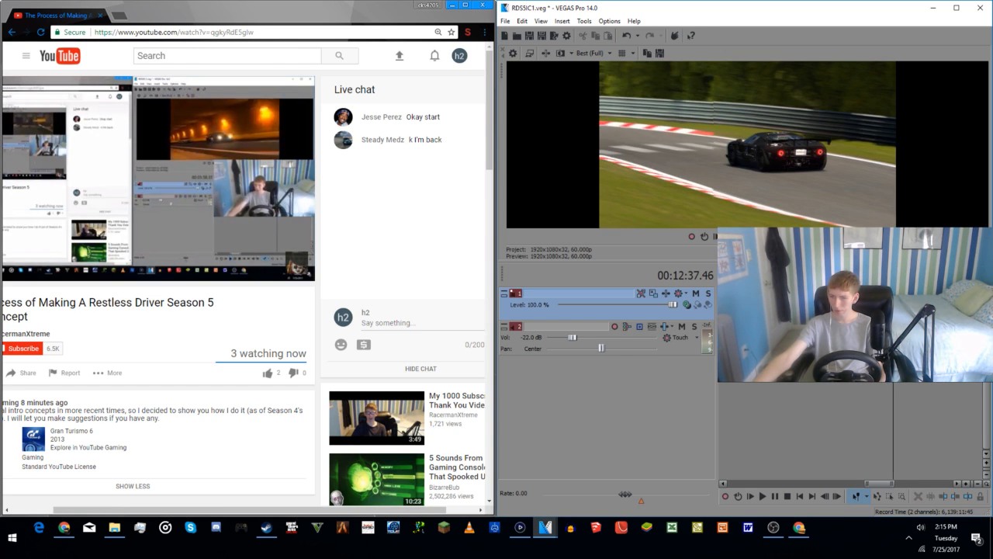
{"action": "key", "text": "alt+Right"}
{"action": "key", "text": "alt+Right"}
{"action": "key", "text": "alt+Right"}
{"action": "key", "text": "alt+Right"}
{"action": "key", "text": "alt+Right"}
{"action": "key", "text": "alt+Right"}
{"action": "key", "text": "alt+Right"}
{"action": "key", "text": "alt+Right"}
{"action": "key", "text": "alt+Right"}
{"action": "key", "text": "alt+Right"}
{"action": "key", "text": "alt+Right"}
{"action": "key", "text": "alt+Right"}
{"action": "key", "text": "alt+Right"}
{"action": "key", "text": "alt+Right"}
{"action": "key", "text": "alt+Right"}
{"action": "key", "text": "alt+Right"}
{"action": "key", "text": "alt+Right"}
{"action": "key", "text": "alt+Right"}
{"action": "key", "text": "alt+Right"}
{"action": "key", "text": "alt+Right"}
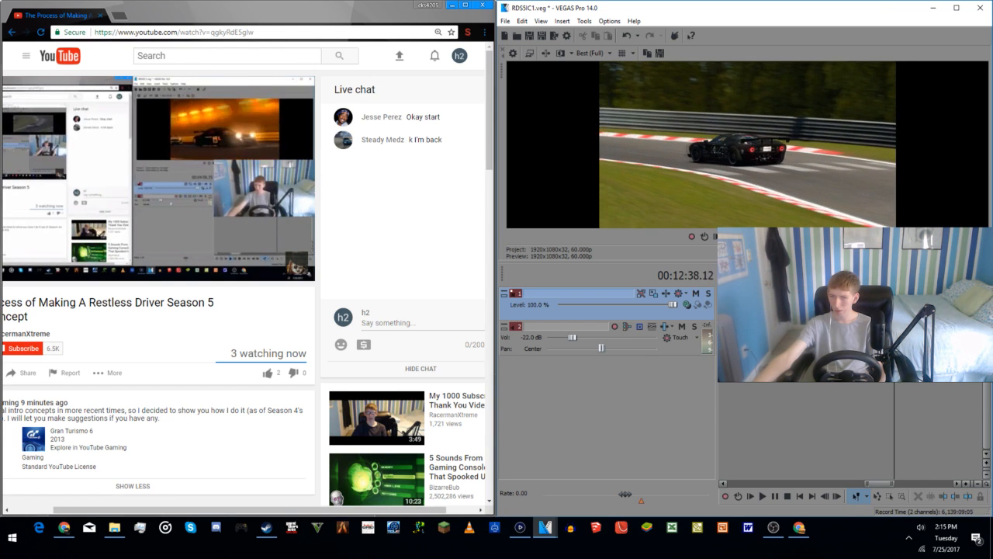
{"action": "key", "text": "alt+Right"}
{"action": "key", "text": "alt+Right"}
{"action": "key", "text": "alt+Right"}
{"action": "key", "text": "alt+Right"}
{"action": "key", "text": "alt+Right"}
{"action": "key", "text": "alt+Right"}
{"action": "key", "text": "alt+Right"}
{"action": "key", "text": "alt+Right"}
{"action": "key", "text": "alt+Right"}
{"action": "key", "text": "alt+Right"}
{"action": "key", "text": "alt+Right"}
{"action": "key", "text": "alt+Right"}
{"action": "key", "text": "alt+Right"}
{"action": "key", "text": "alt+Right"}
{"action": "key", "text": "alt+Right"}
{"action": "key", "text": "alt+Right"}
{"action": "key", "text": "alt+Right"}
{"action": "key", "text": "alt+Right"}
{"action": "key", "text": "alt+Right"}
{"action": "key", "text": "alt+Right"}
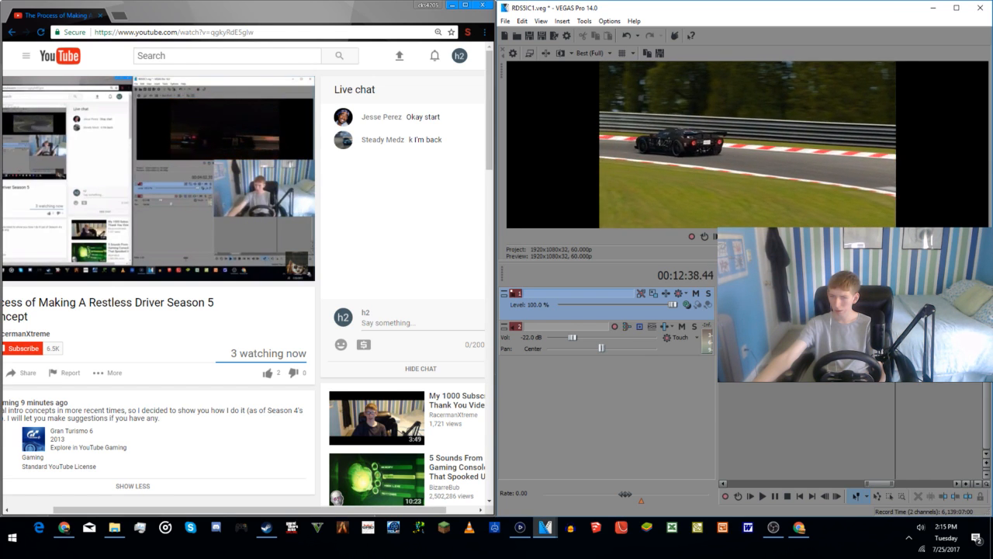
{"action": "key", "text": "alt+Right"}
{"action": "key", "text": "alt+Right"}
{"action": "key", "text": "alt+Right"}
{"action": "key", "text": "alt+Left"}
{"action": "key", "text": "alt+Left"}
{"action": "key", "text": "alt+Left"}
{"action": "key", "text": "alt+Left"}
{"action": "key", "text": "alt+Left"}
{"action": "key", "text": "alt+Left"}
{"action": "key", "text": "alt+Left"}
{"action": "key", "text": "alt+Left"}
{"action": "key", "text": "alt+Left"}
{"action": "key", "text": "alt+Left"}
{"action": "key", "text": "alt+Left"}
{"action": "key", "text": "alt+Left"}
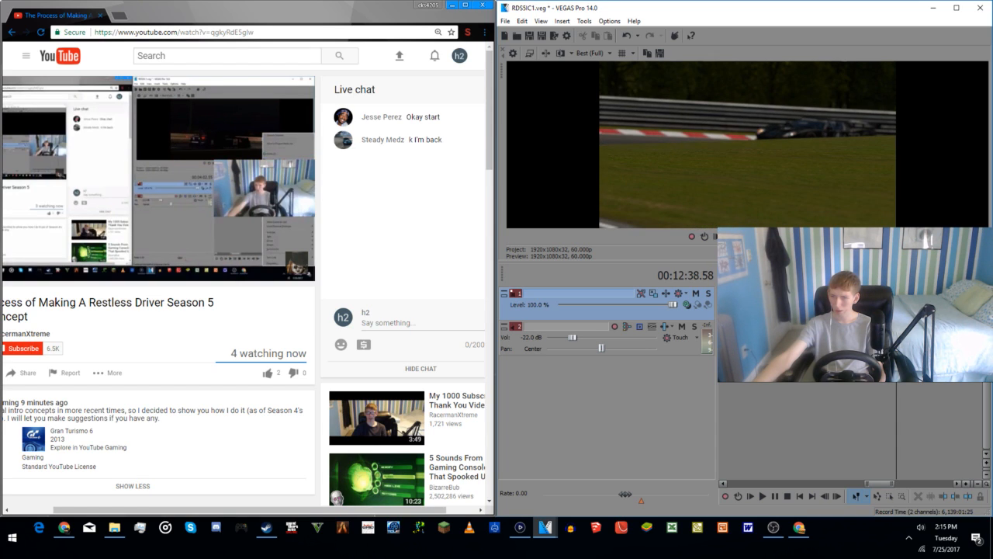
{"action": "key", "text": "alt+Left"}
{"action": "key", "text": "alt+Right"}
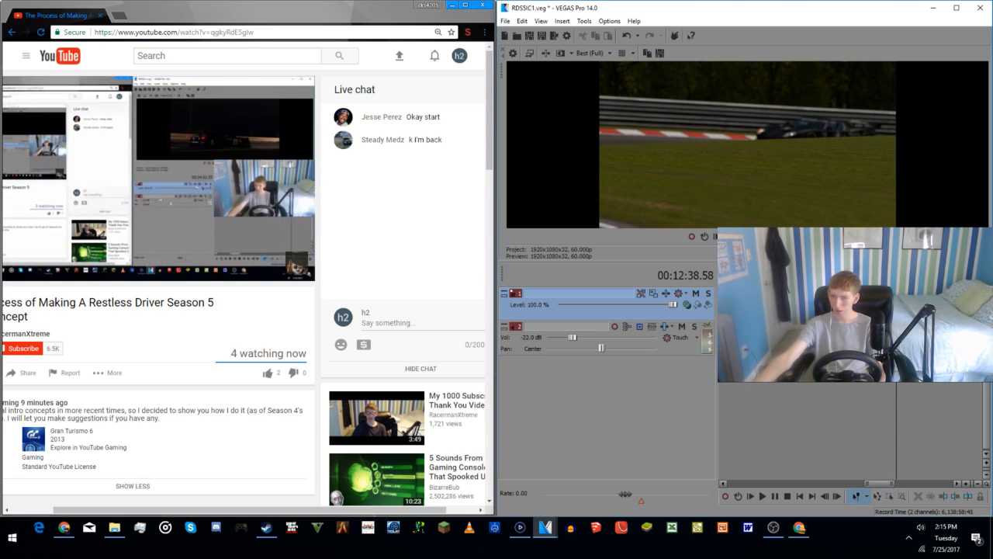
{"action": "right_click", "coordinate": [920, 306]}
{"action": "left_click", "coordinate": [892, 267]}
{"action": "key", "text": "alt+Right"}
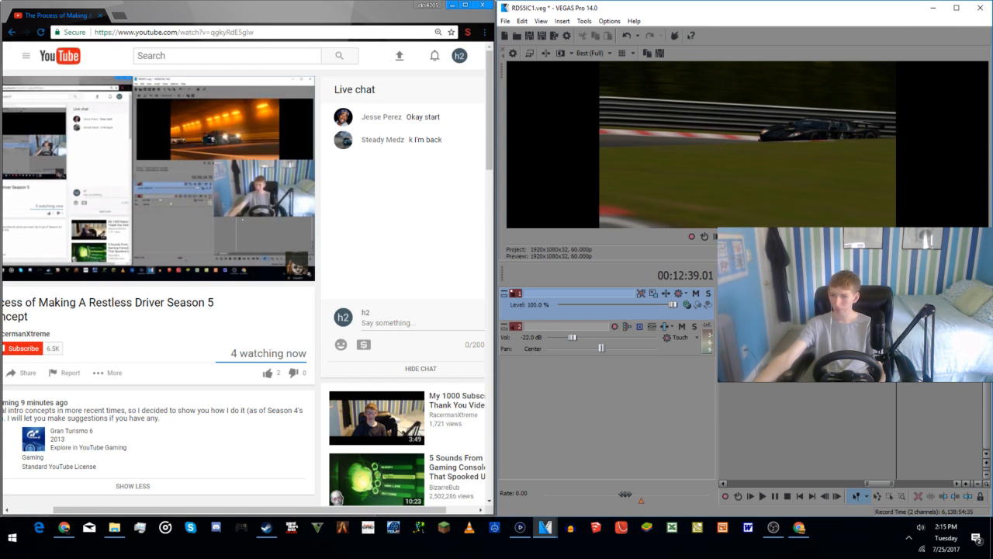
Step: Play the black race car footage from 00:12:39.01, pause at 00:12:46.04 and split the clip there
{"action": "right_click", "coordinate": [915, 305]}
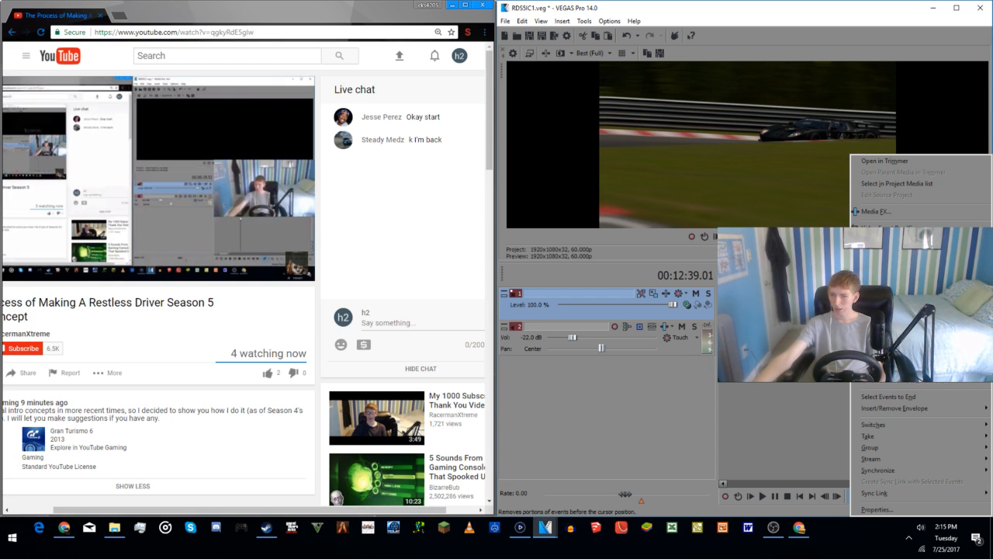
{"action": "left_click", "coordinate": [893, 267]}
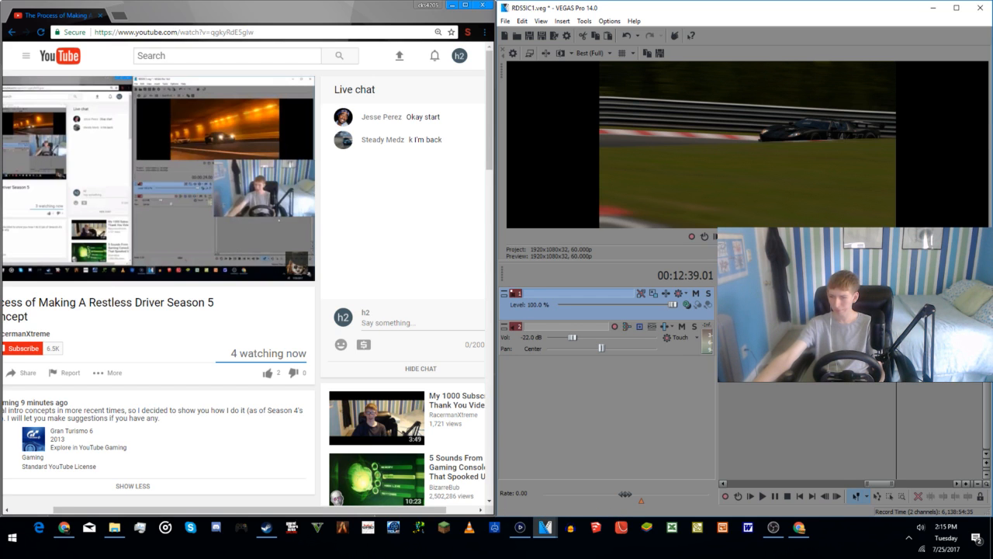
{"action": "key", "text": "space"}
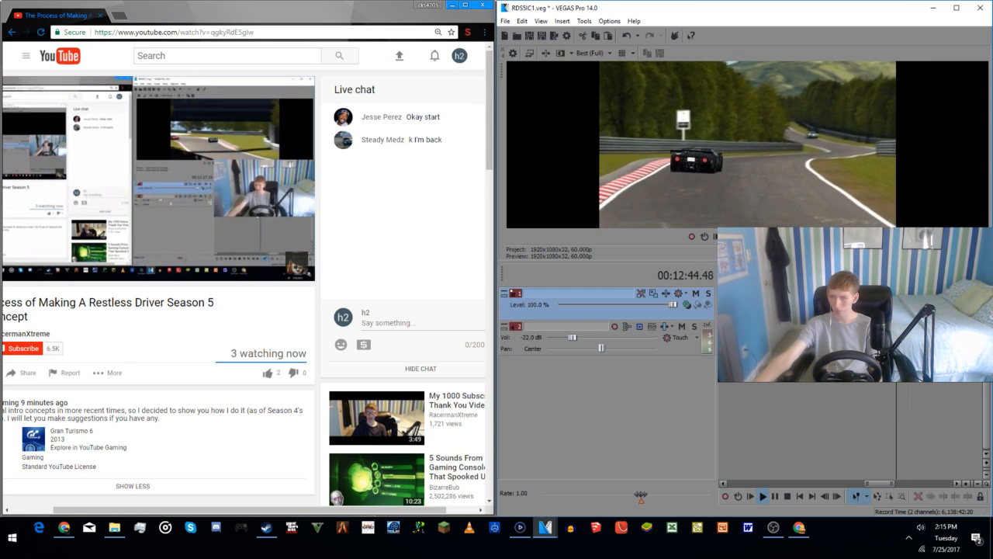
{"action": "key", "text": "Return"}
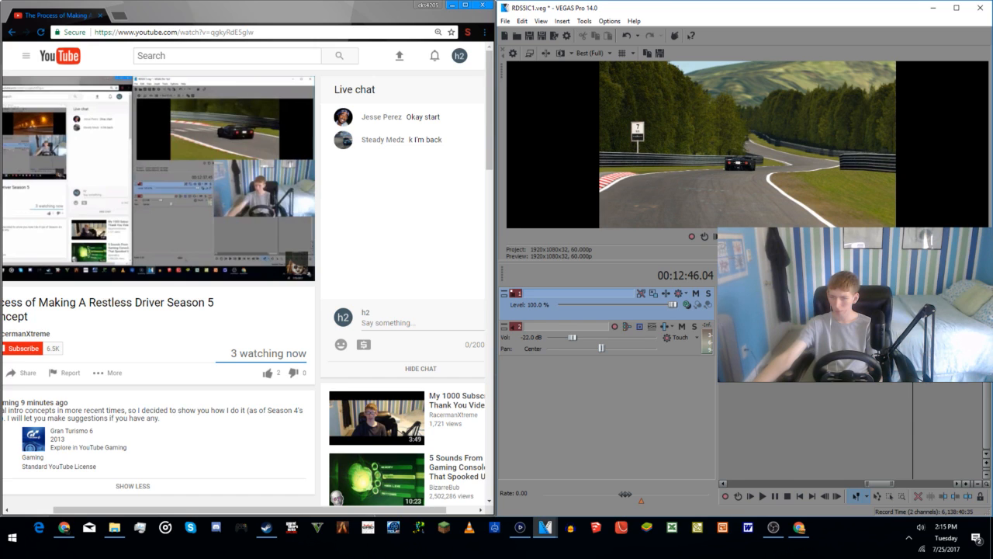
{"action": "right_click", "coordinate": [916, 301]}
{"action": "left_click", "coordinate": [873, 339]}
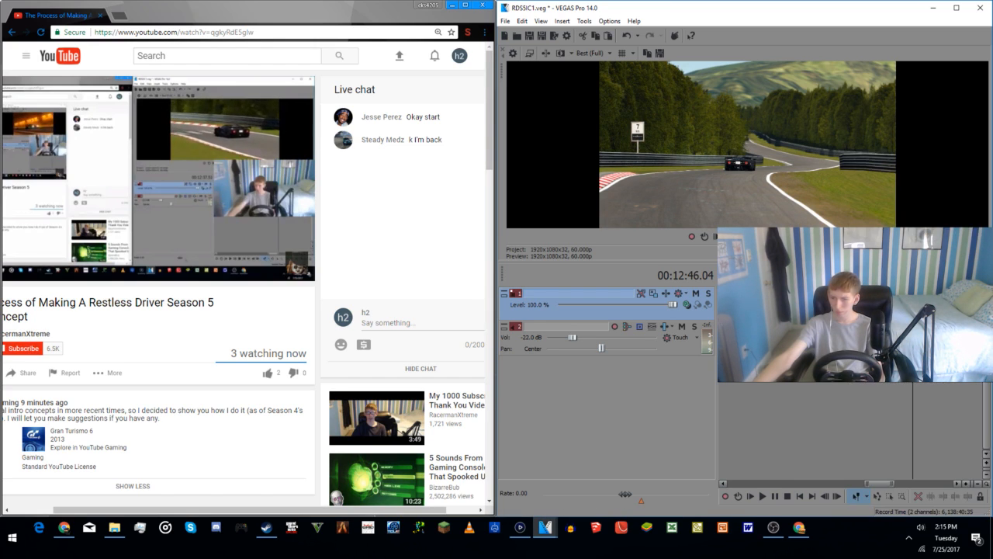
Step: Delete the surplus footage beside the cut and place the black race car excerpt after the tunnel excerpt near the timeline's start
{"action": "left_click", "coordinate": [894, 303]}
{"action": "key", "text": "Delete"}
{"action": "left_click", "coordinate": [934, 303]}
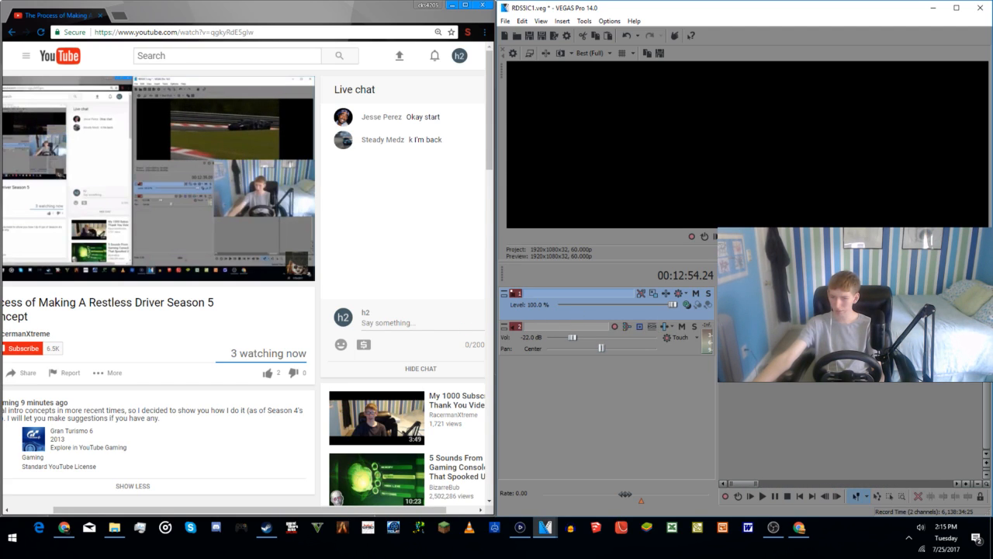
{"action": "left_click_drag", "start_coordinate": [761, 393], "coordinate": [745, 398]}
{"action": "scroll", "coordinate": [745, 398], "scroll_direction": "down", "scroll_amount": 5}
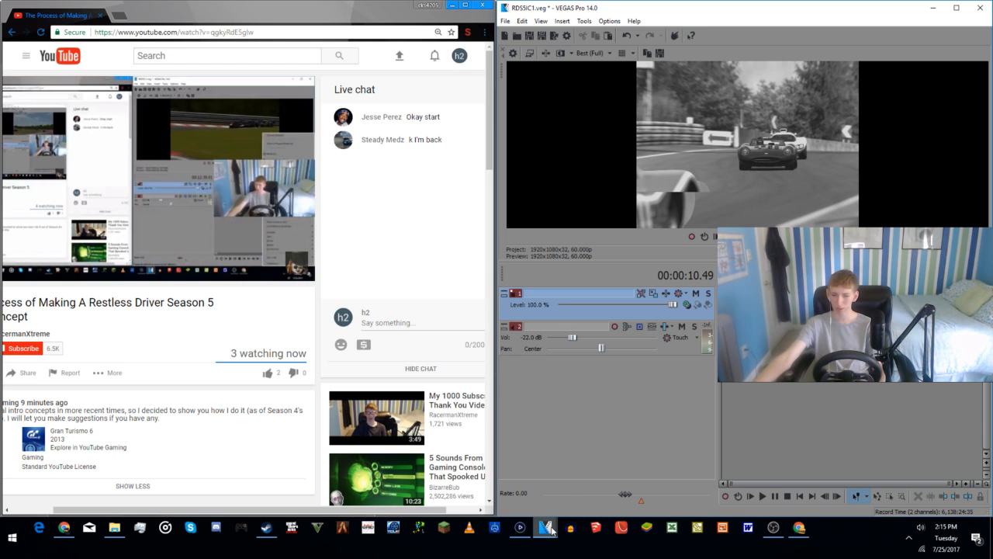
Step: Switch to the s4Final project and copy the black-and-white street clip at 00:00:24;02
{"action": "mouse_move", "coordinate": [546, 527]}
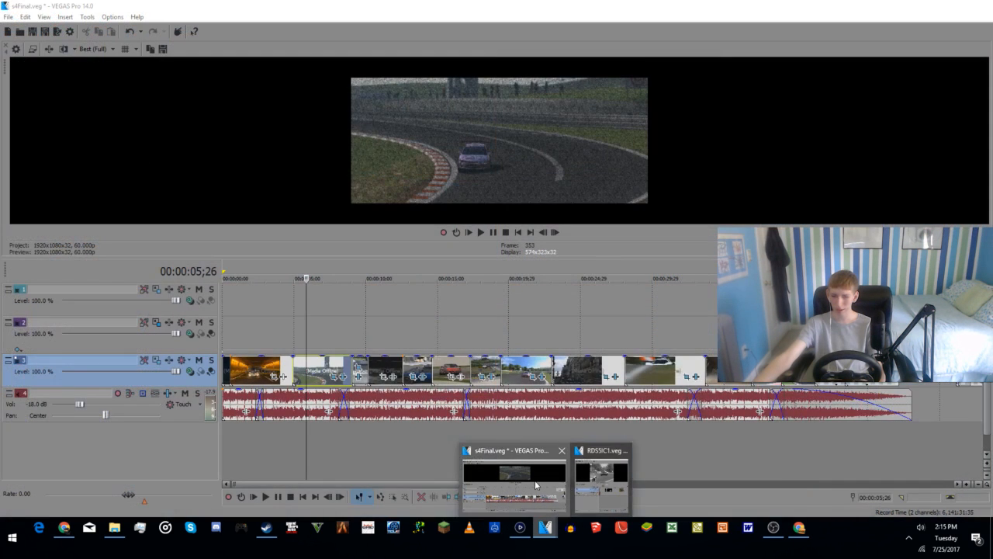
{"action": "left_click", "coordinate": [536, 485]}
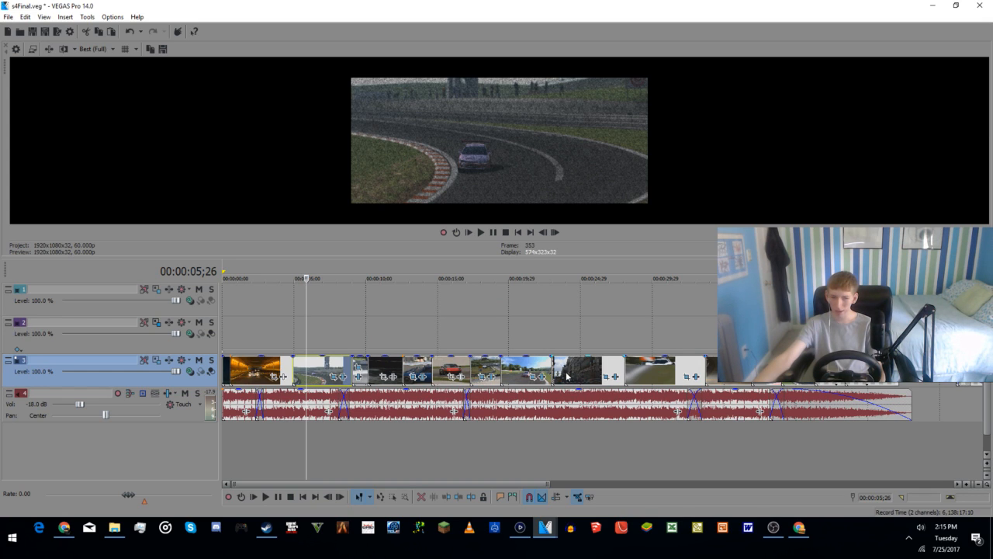
{"action": "left_click", "coordinate": [378, 365]}
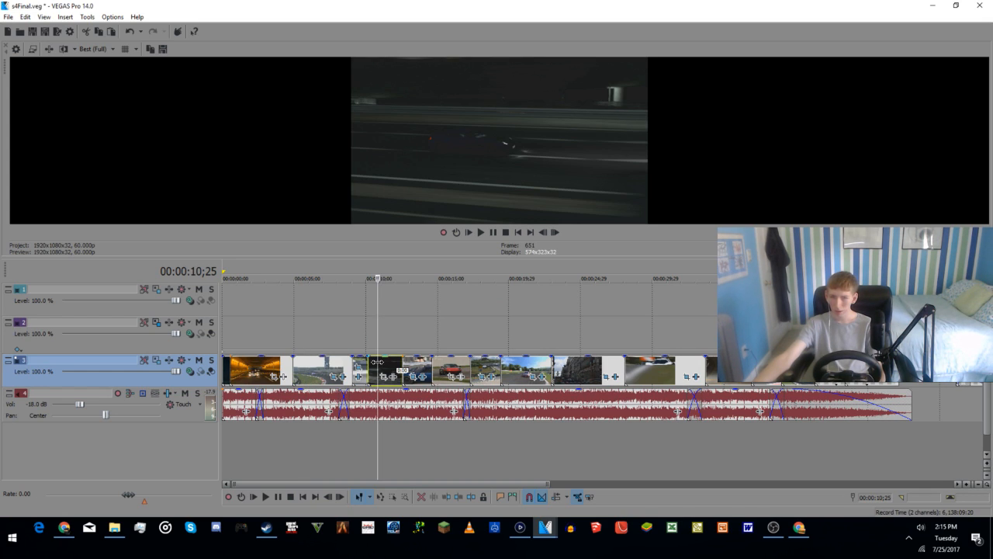
{"action": "left_click", "coordinate": [568, 376]}
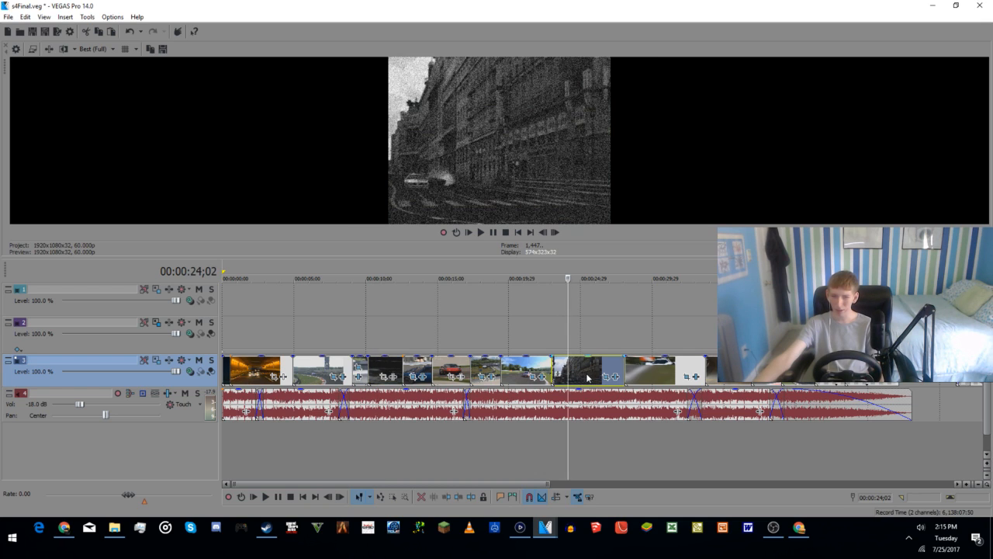
{"action": "right_click", "coordinate": [587, 377]}
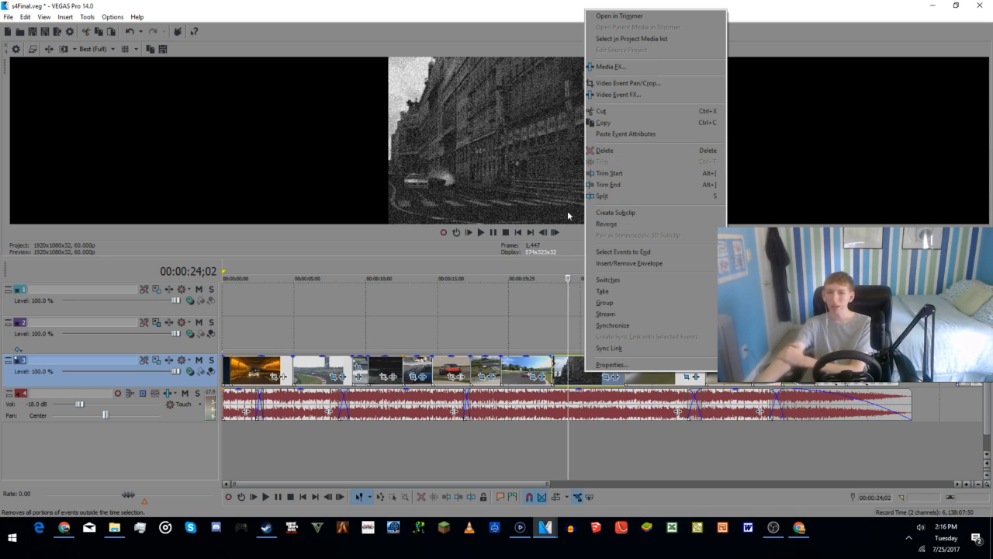
{"action": "left_click", "coordinate": [622, 125]}
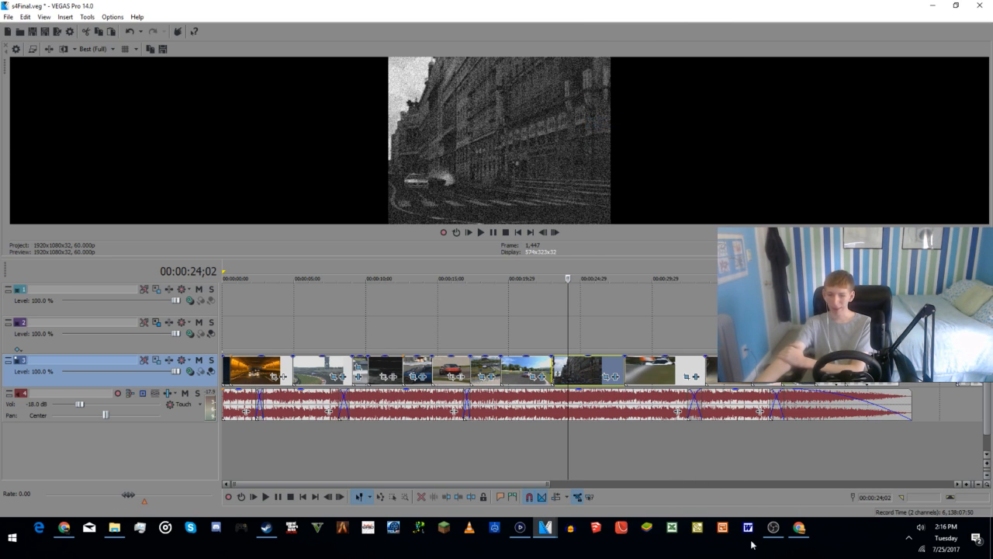
Step: Return to the RDS5IC1 project and paste the black-and-white clip after the black race car excerpt
{"action": "mouse_move", "coordinate": [557, 528]}
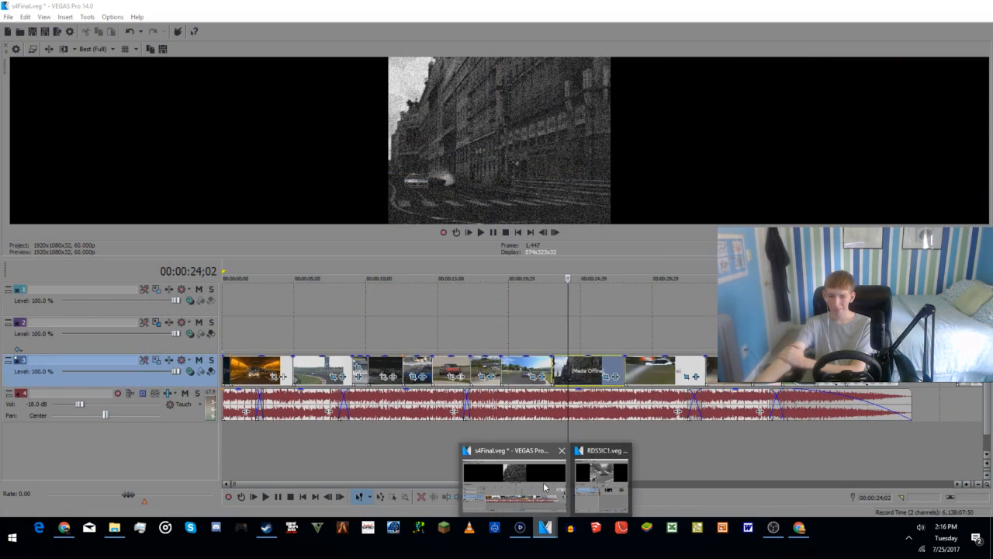
{"action": "left_click", "coordinate": [601, 485]}
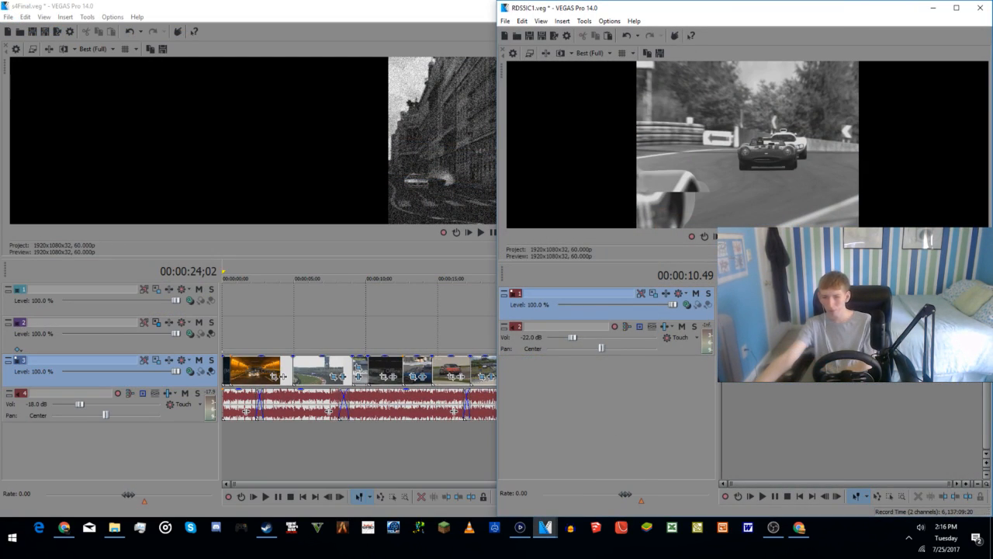
{"action": "left_click", "coordinate": [736, 325]}
{"action": "scroll", "coordinate": [736, 326], "scroll_direction": "up", "scroll_amount": 5}
{"action": "left_click", "coordinate": [789, 342]}
{"action": "left_click", "coordinate": [798, 341]}
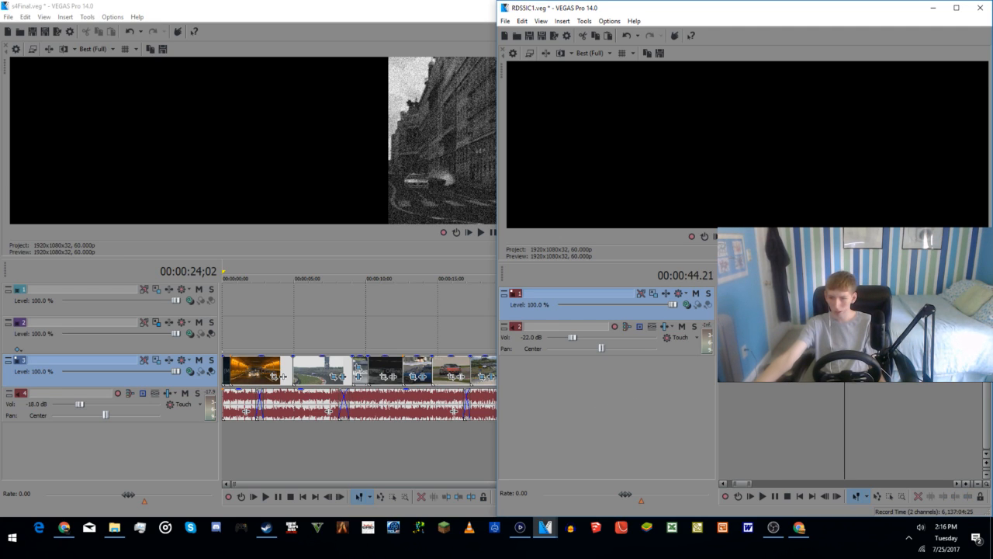
Step: Play back the sequence around the black race car excerpt, including the run from 00:00:25.57, to review the transitions between clips
{"action": "left_click", "coordinate": [791, 385]}
{"action": "key", "text": "space"}
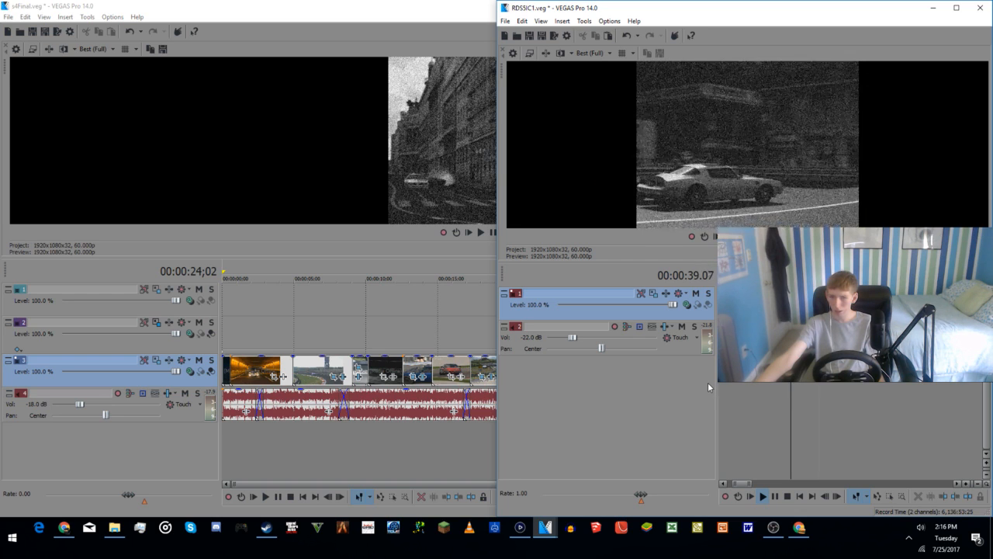
{"action": "key", "text": "space"}
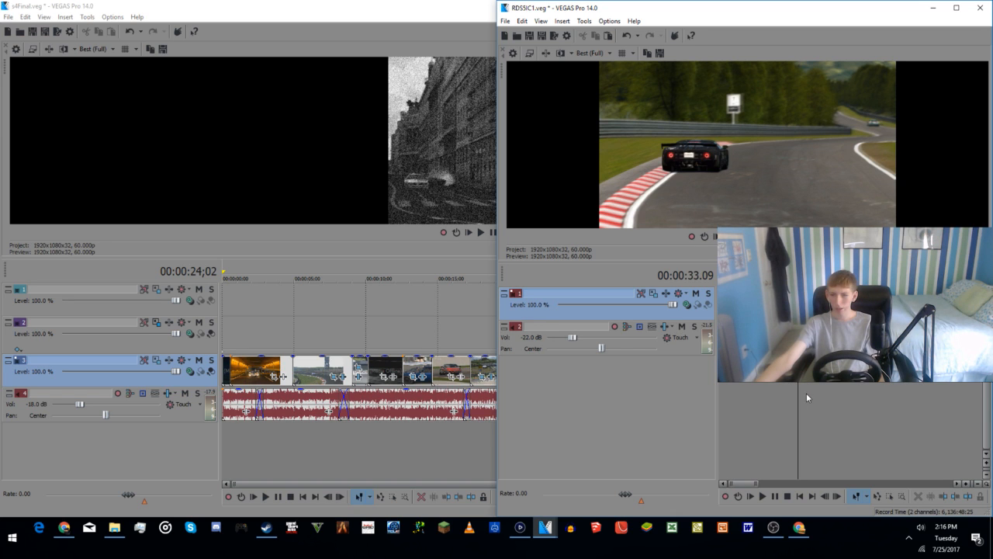
{"action": "left_click", "coordinate": [784, 400]}
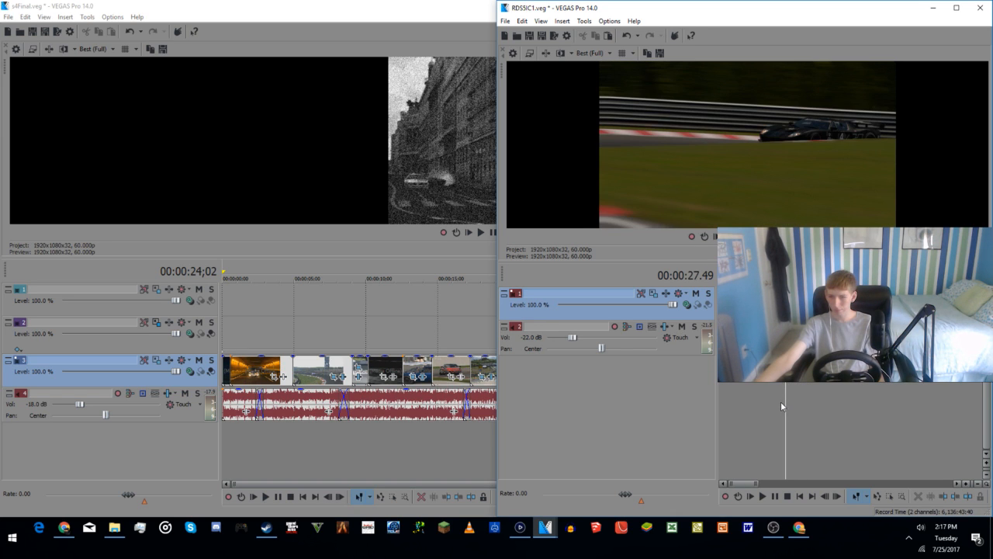
{"action": "left_click", "coordinate": [778, 401]}
{"action": "key", "text": "space"}
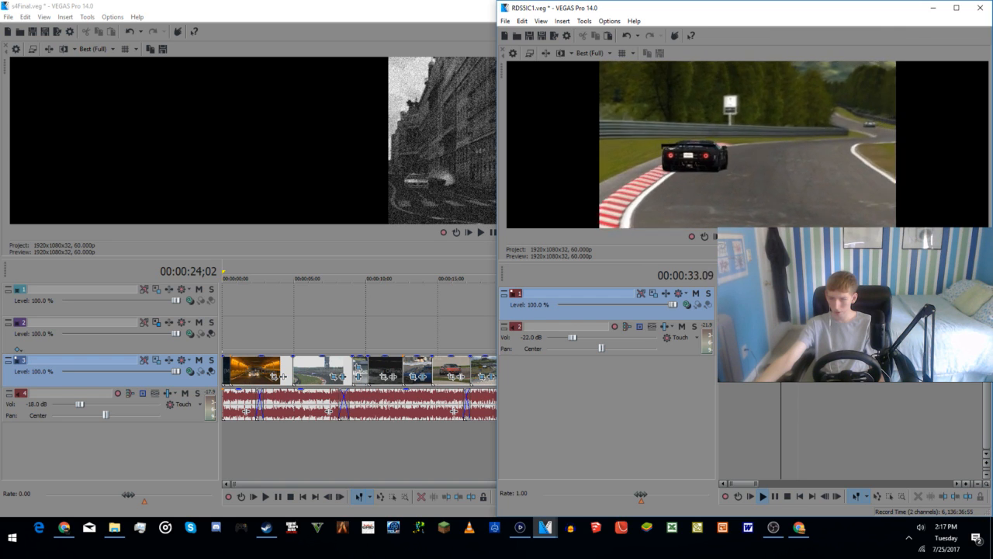
{"action": "key", "text": "space"}
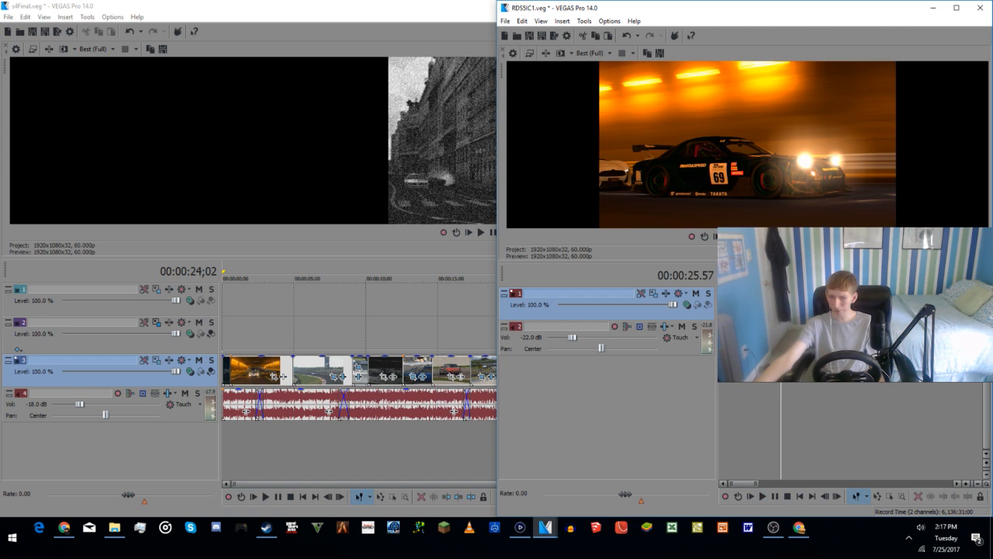
Step: Undo the last edit and replay the black race car excerpt
{"action": "key", "text": "ctrl+z"}
{"action": "scroll", "coordinate": [845, 349], "scroll_direction": "up", "scroll_amount": 2}
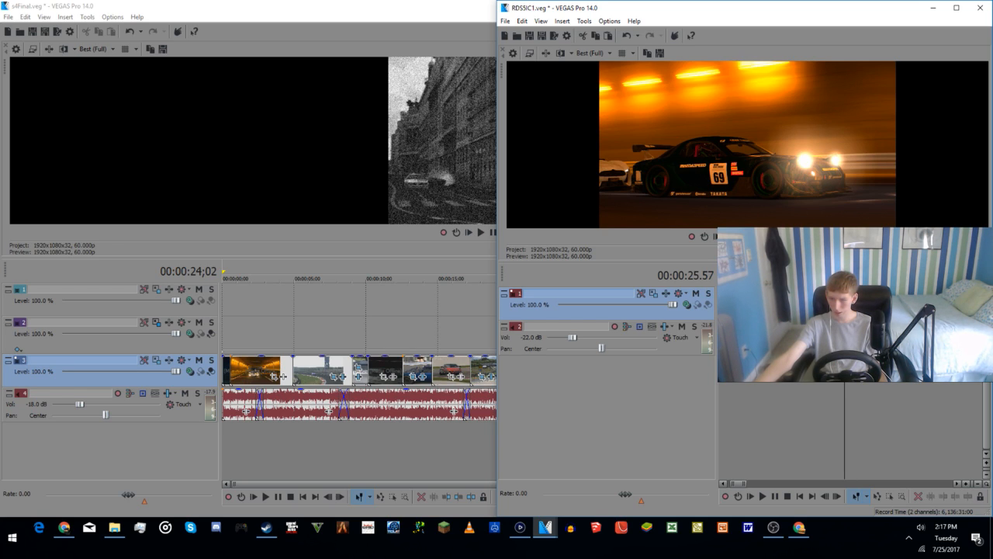
{"action": "left_click", "coordinate": [875, 405]}
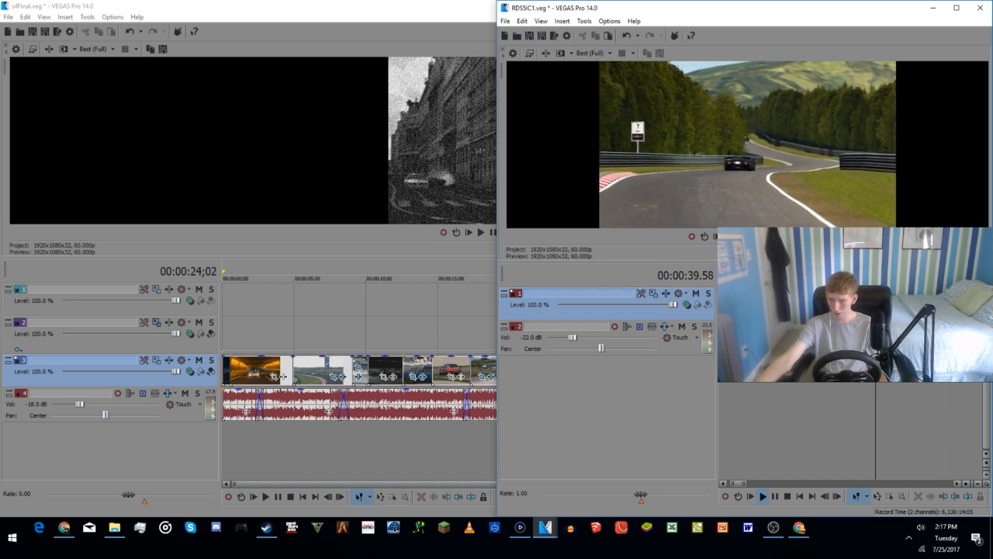
Step: In the s4Final project, preview several clips and copy the dark night-racing clip at 00:00:11;17
{"action": "left_click", "coordinate": [427, 449]}
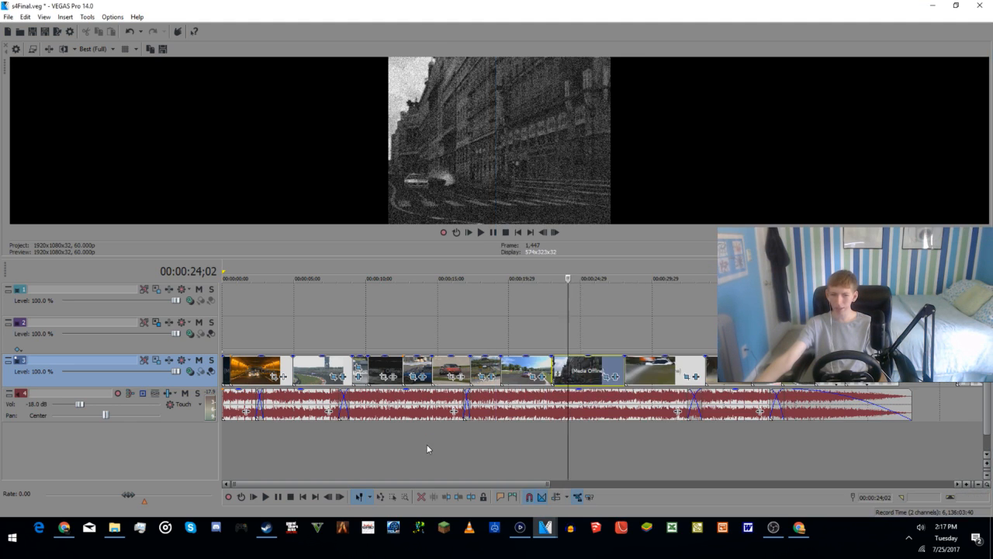
{"action": "left_click", "coordinate": [427, 449]}
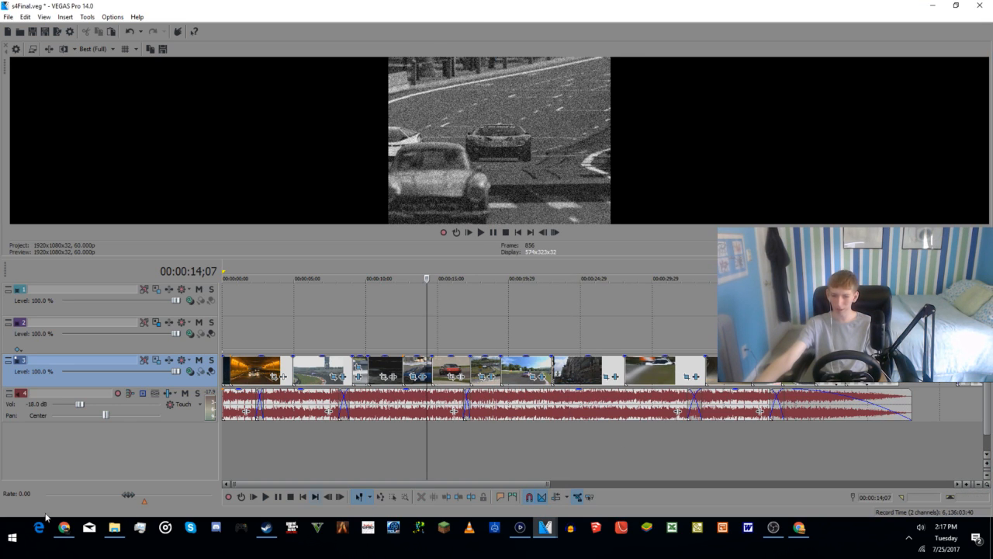
{"action": "left_click", "coordinate": [261, 448]}
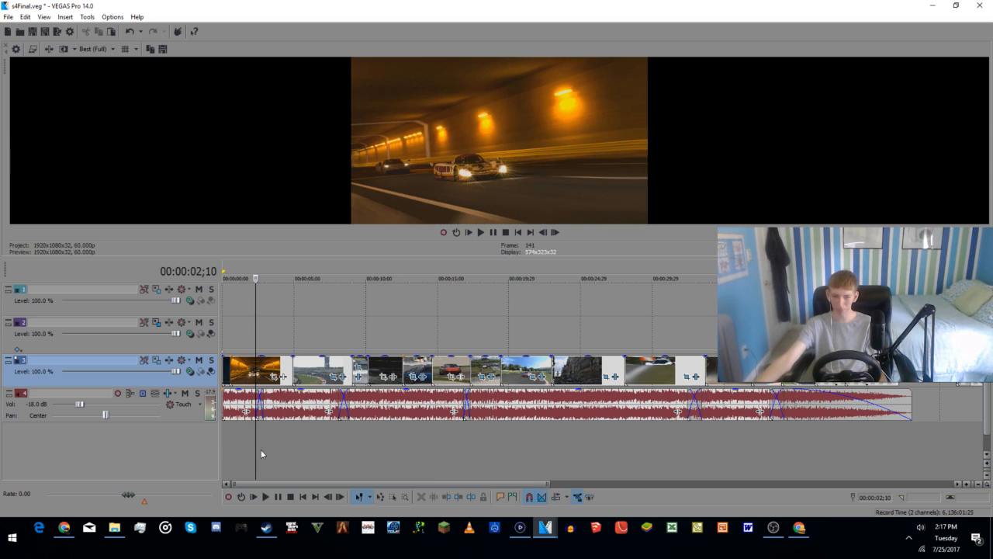
{"action": "left_click", "coordinate": [314, 440]}
{"action": "left_click", "coordinate": [384, 436]}
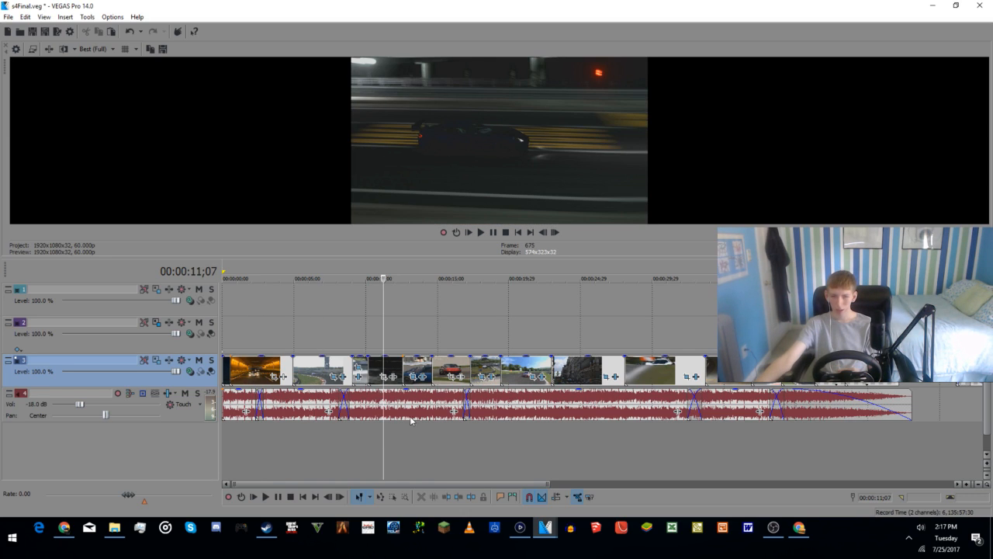
{"action": "right_click", "coordinate": [388, 365]}
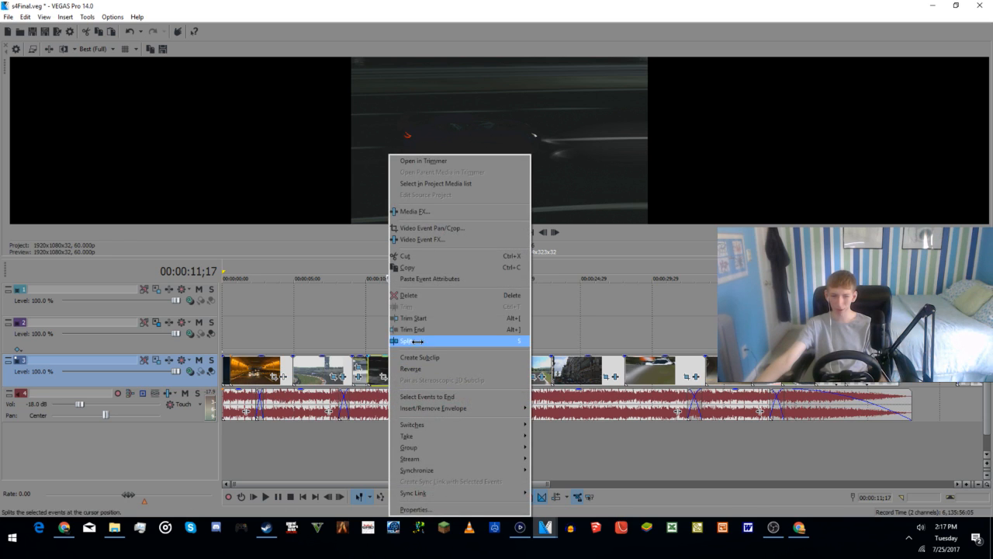
{"action": "left_click", "coordinate": [428, 266]}
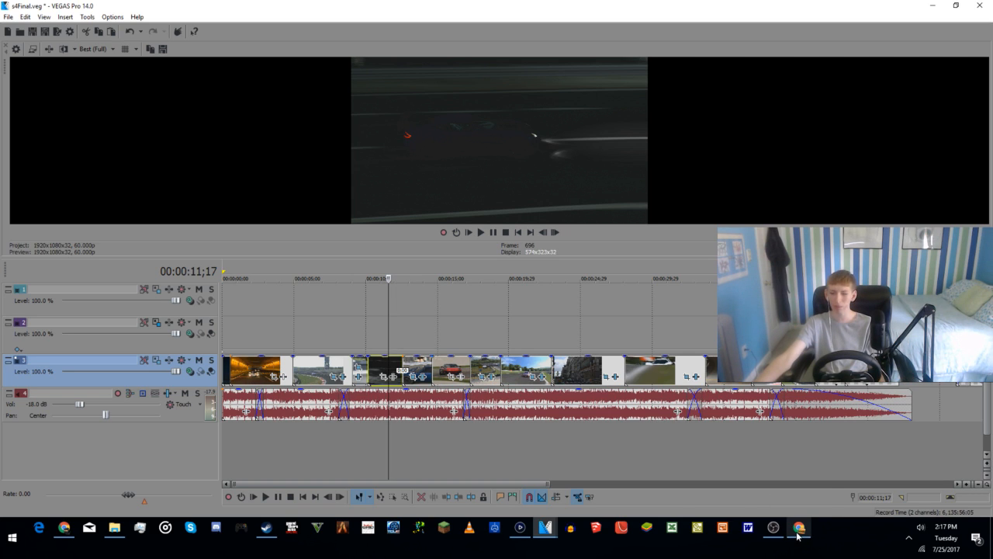
Step: Return to the RDS5IC1 project and paste the night-racing clip after the black race car excerpt, around 00:00:40
{"action": "mouse_move", "coordinate": [798, 534]}
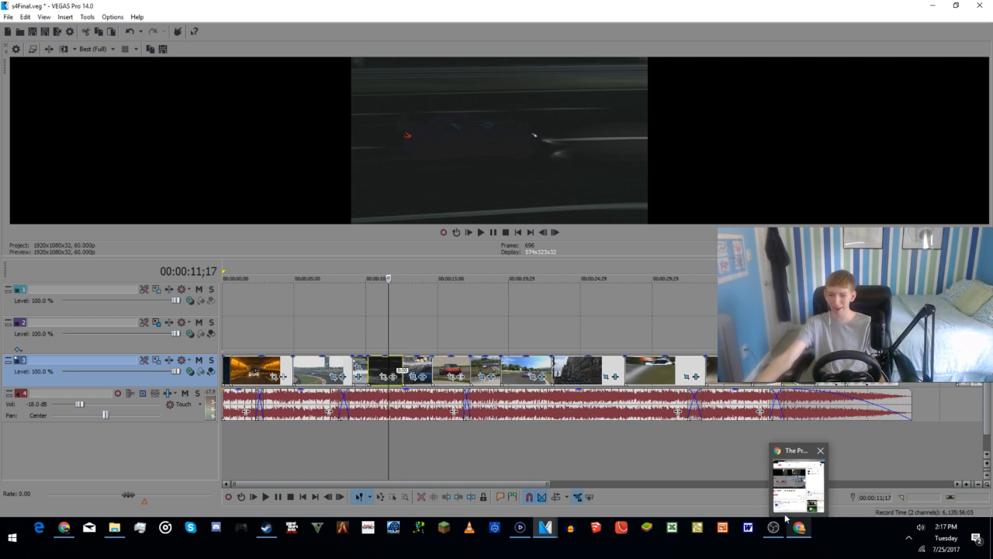
{"action": "mouse_move", "coordinate": [544, 529]}
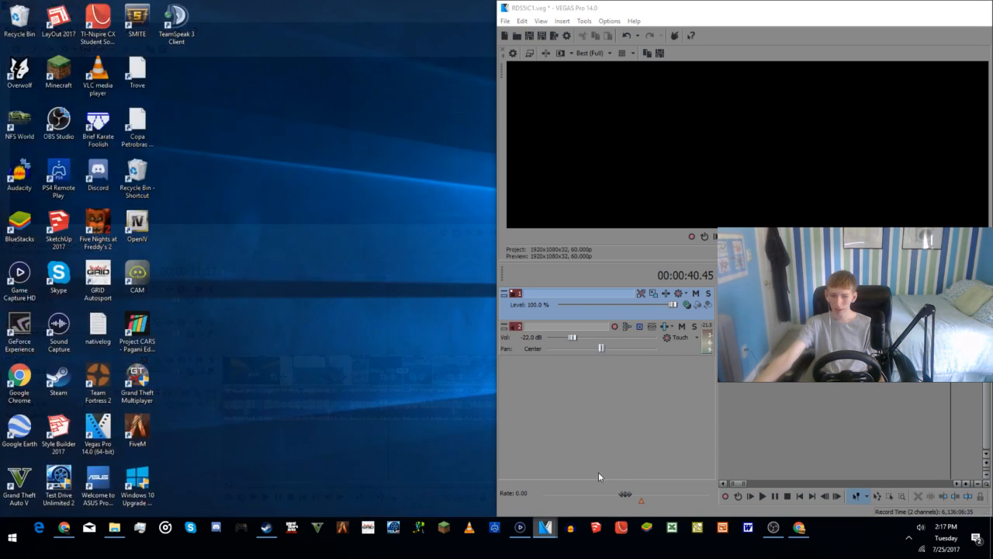
{"action": "left_click", "coordinate": [598, 472]}
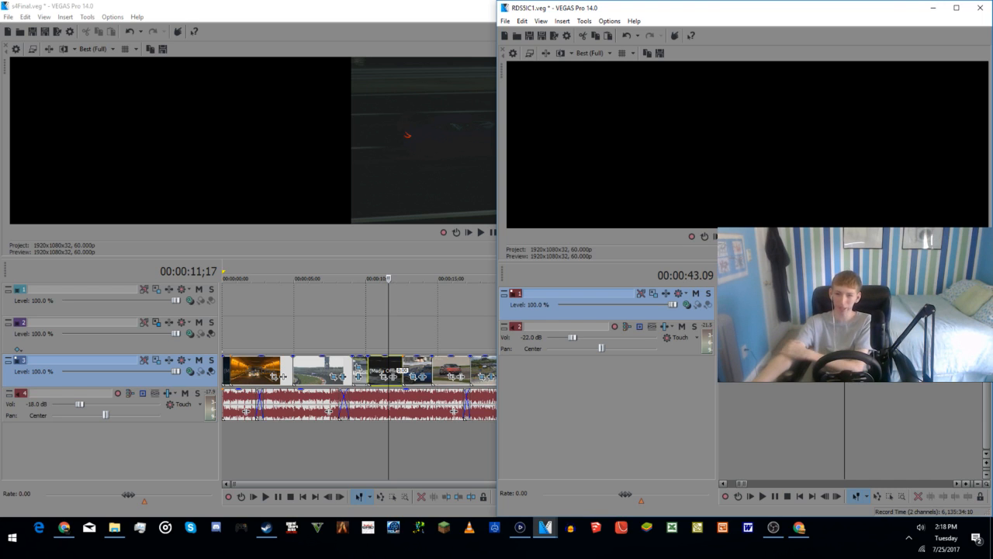
Step: Scrub through the pasted night-racing clip between 00:00:40.00 and 00:00:41.52 to examine how the dark car appears
{"action": "left_click", "coordinate": [725, 402]}
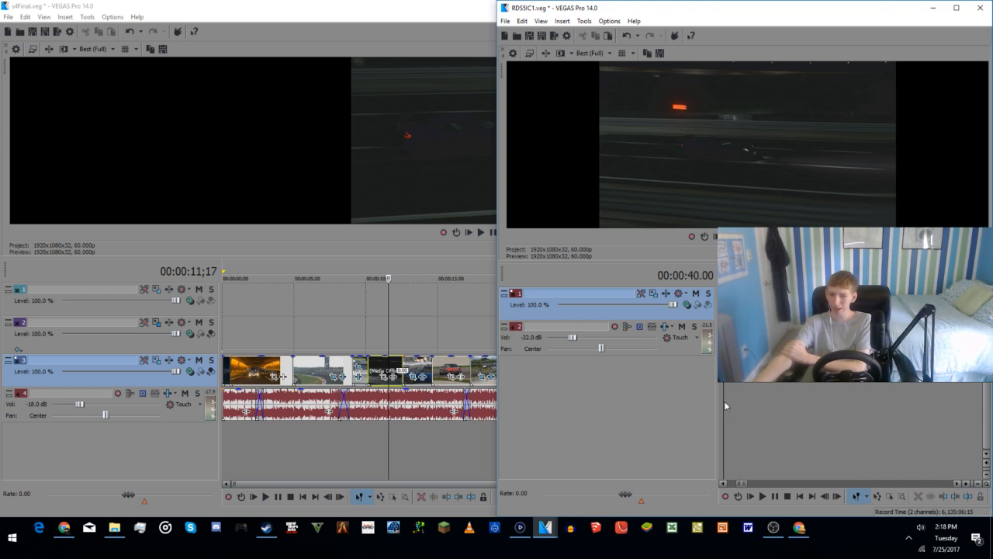
{"action": "left_click", "coordinate": [822, 394]}
{"action": "left_click", "coordinate": [776, 404]}
{"action": "left_click", "coordinate": [790, 404]}
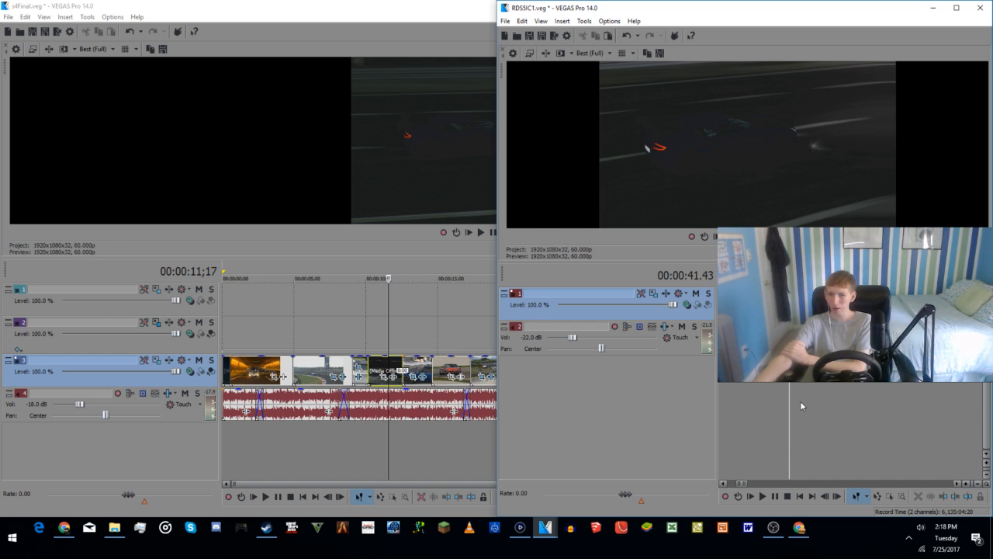
{"action": "left_click", "coordinate": [800, 400]}
{"action": "left_click", "coordinate": [757, 408]}
{"action": "left_click", "coordinate": [780, 407]}
{"action": "left_click", "coordinate": [789, 404]}
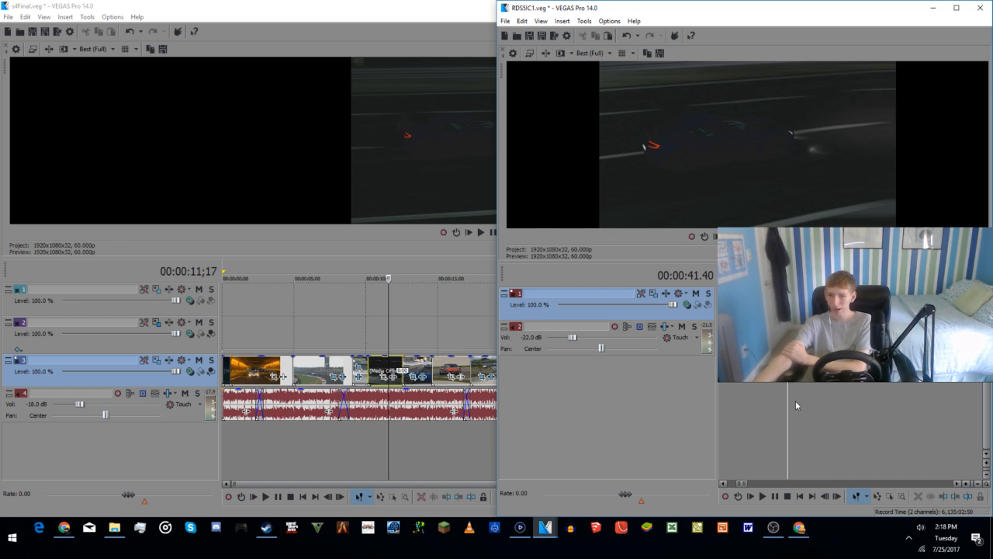
{"action": "left_click", "coordinate": [795, 402]}
{"action": "scroll", "coordinate": [782, 413], "scroll_direction": "down", "scroll_amount": 1}
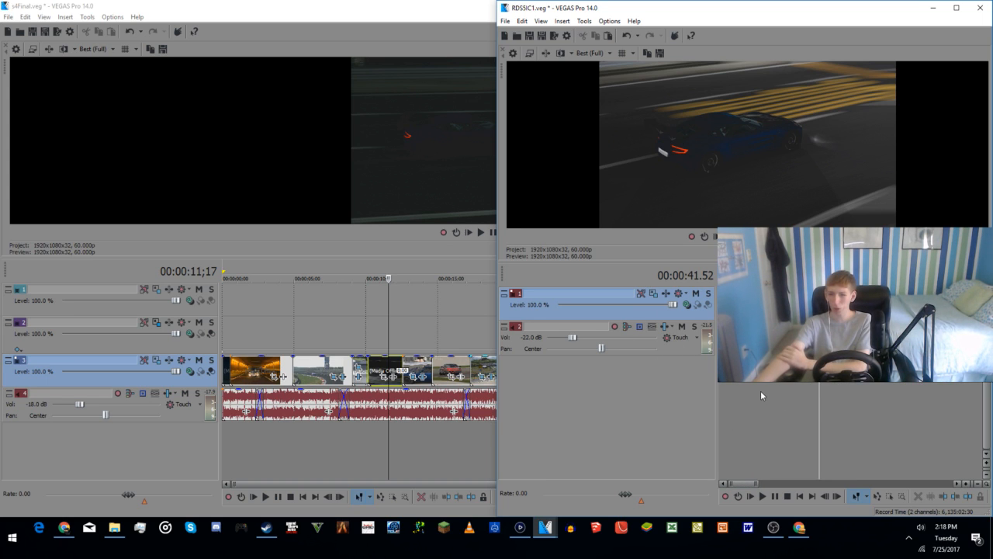
Step: Scrub through the assembled intro from the first clip to the night-racing clip at about 00:00:41 to review the clip order
{"action": "left_click", "coordinate": [735, 385]}
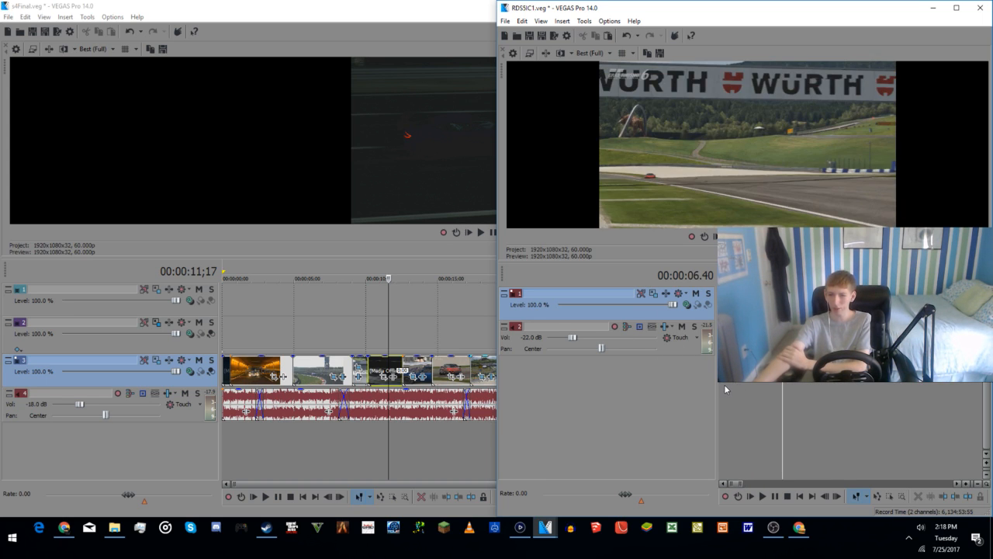
{"action": "left_click", "coordinate": [724, 385]}
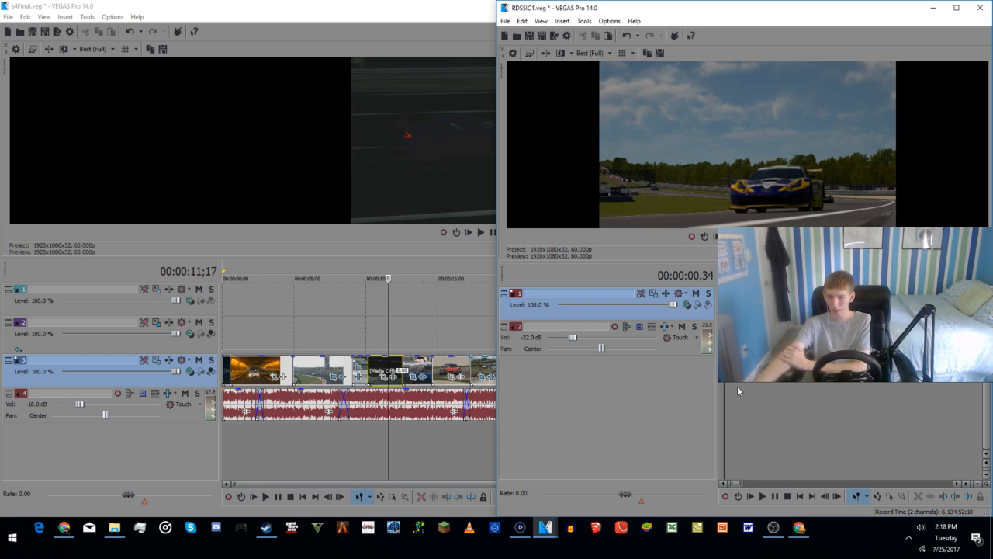
{"action": "left_click", "coordinate": [756, 384]}
{"action": "left_click", "coordinate": [783, 387]}
{"action": "left_click", "coordinate": [797, 382]}
{"action": "left_click", "coordinate": [832, 384]}
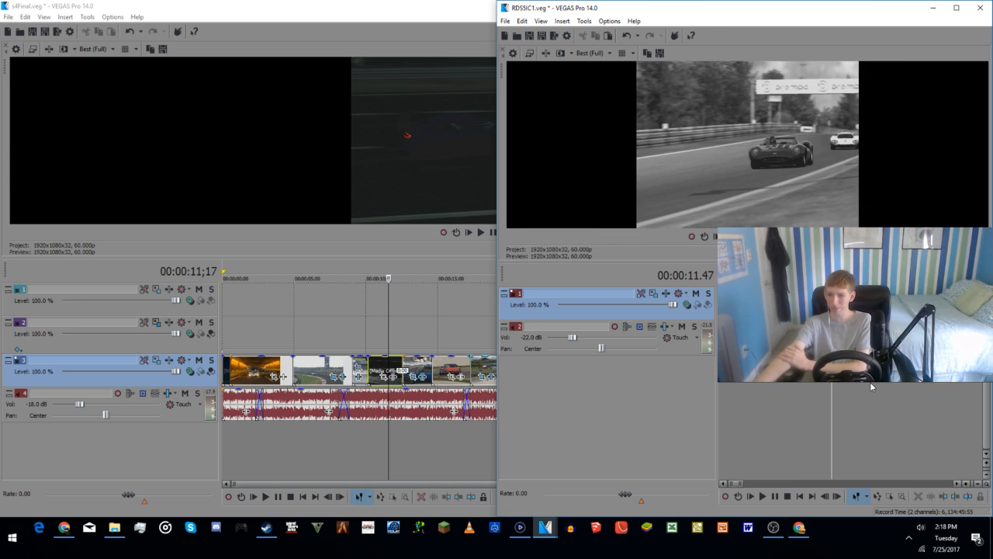
{"action": "left_click", "coordinate": [870, 385]}
{"action": "left_click", "coordinate": [907, 382]}
{"action": "left_click", "coordinate": [952, 384]}
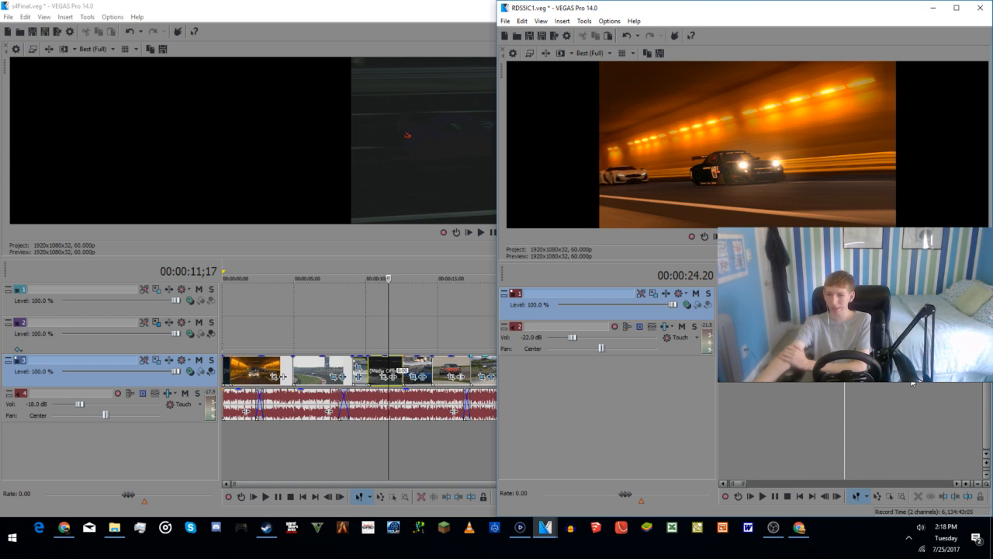
{"action": "left_click", "coordinate": [894, 384]}
{"action": "left_click", "coordinate": [929, 384]}
{"action": "left_click", "coordinate": [969, 384]}
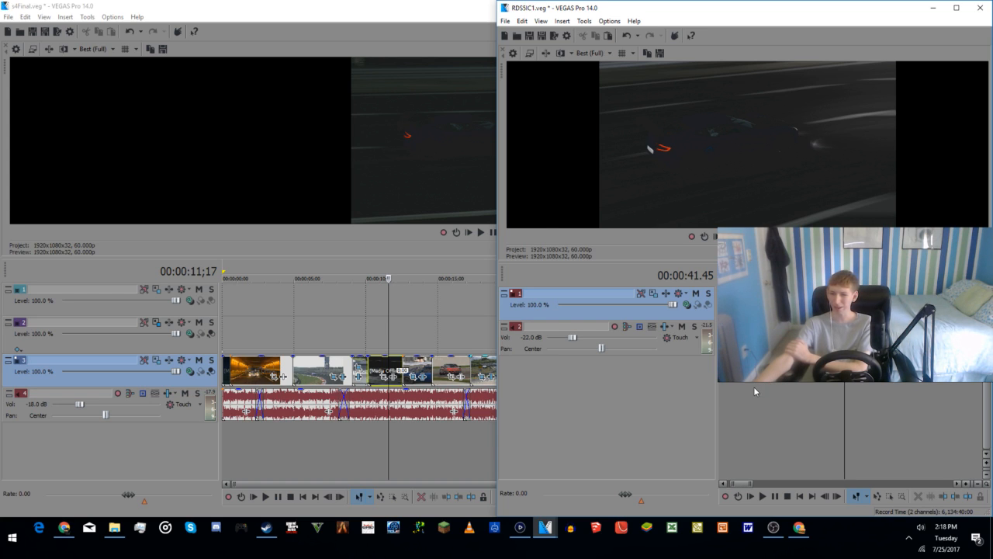
Step: Replay the intro from near its start and recheck the tunnel-racing and night-racing clips between about 00:00:19 and 00:00:40
{"action": "left_click", "coordinate": [727, 382]}
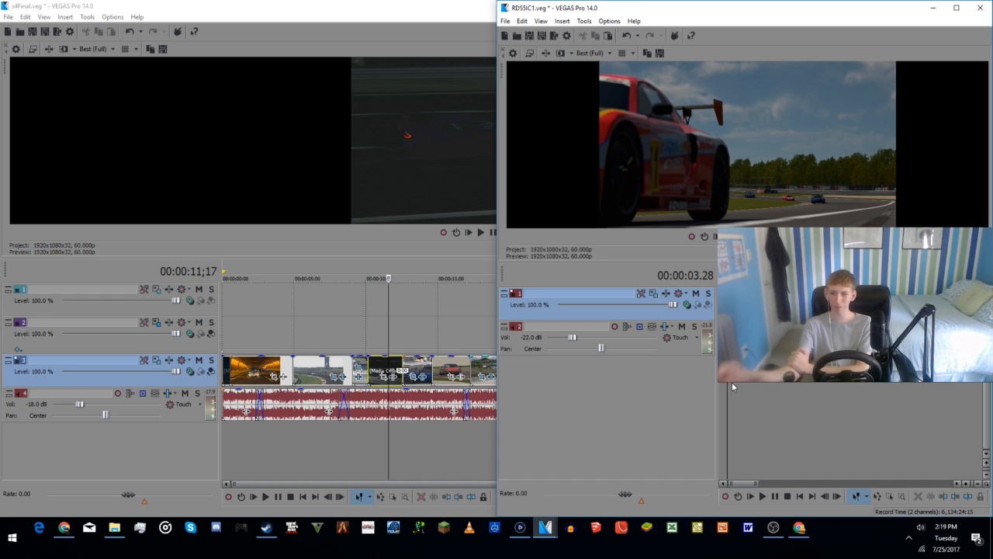
{"action": "left_click", "coordinate": [782, 340]}
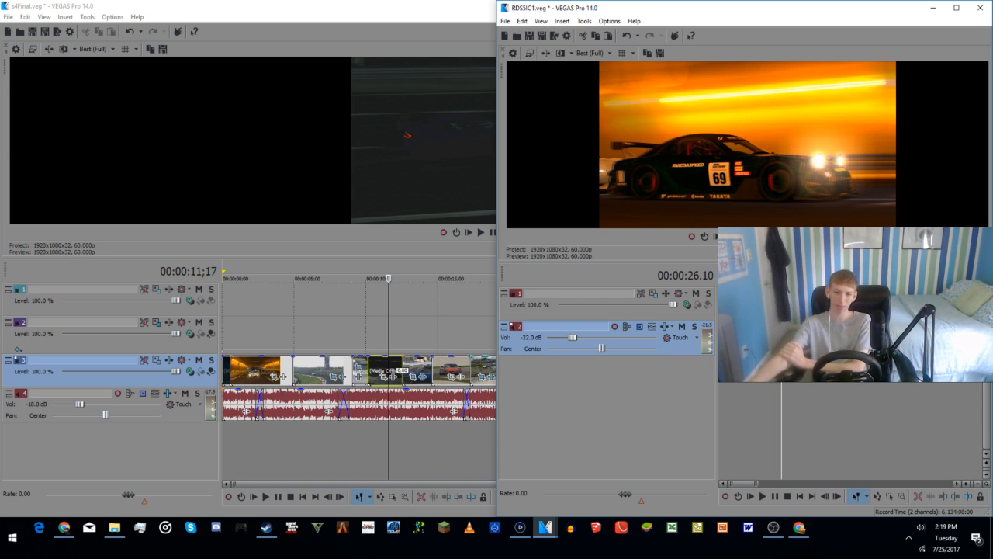
{"action": "left_click", "coordinate": [815, 334]}
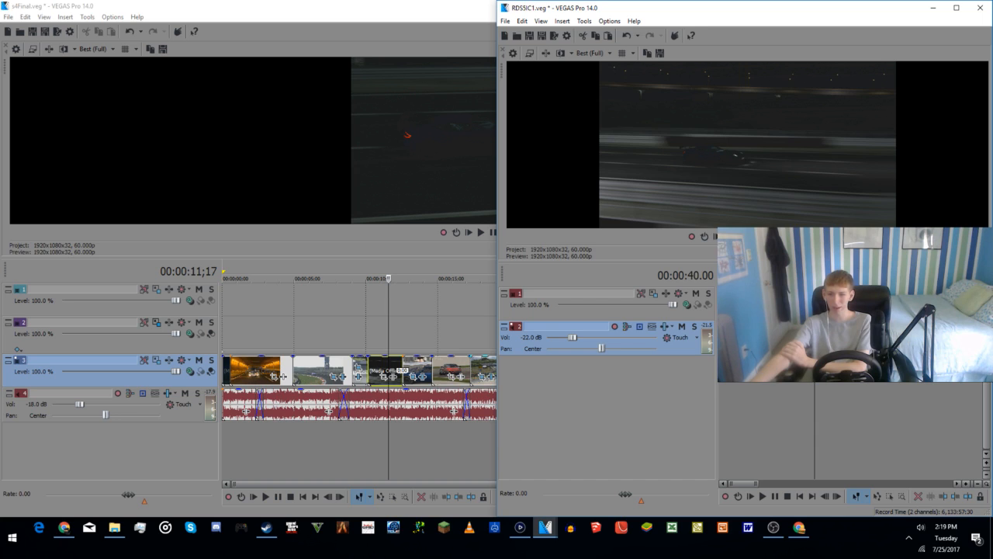
{"action": "left_click", "coordinate": [811, 334]}
{"action": "left_click", "coordinate": [803, 333]}
{"action": "left_click", "coordinate": [832, 382]}
{"action": "left_click", "coordinate": [847, 382]}
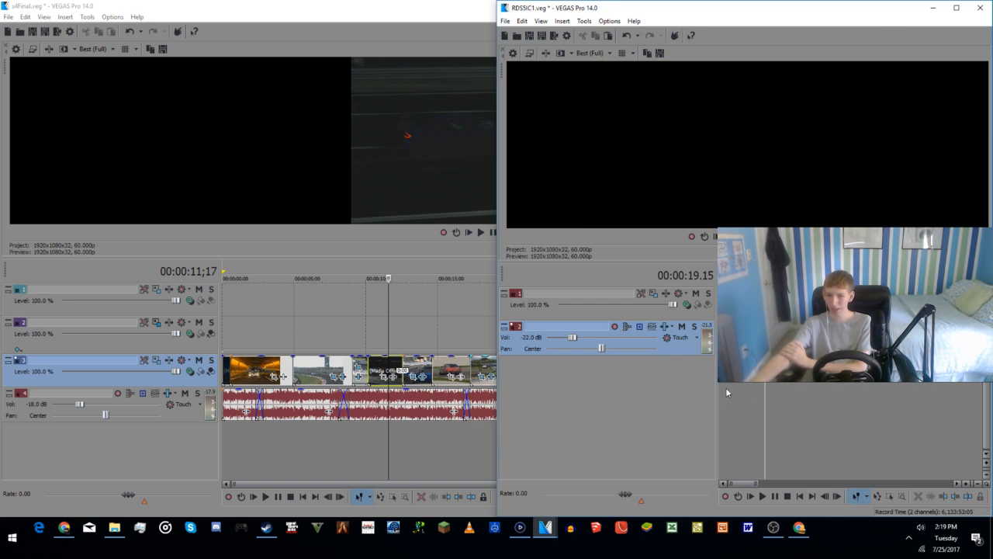
{"action": "left_click", "coordinate": [754, 382]}
{"action": "left_click", "coordinate": [781, 382]}
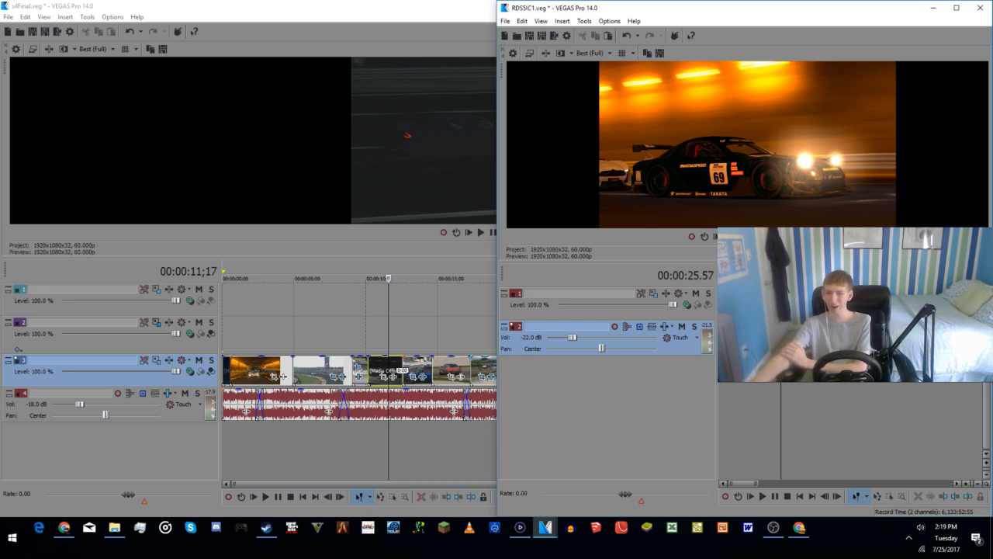
Step: Search the timeline beyond the assembled intro for unused race footage, up to about 00:14:26
{"action": "left_click", "coordinate": [829, 303]}
{"action": "left_click", "coordinate": [843, 303]}
{"action": "left_click", "coordinate": [870, 303]}
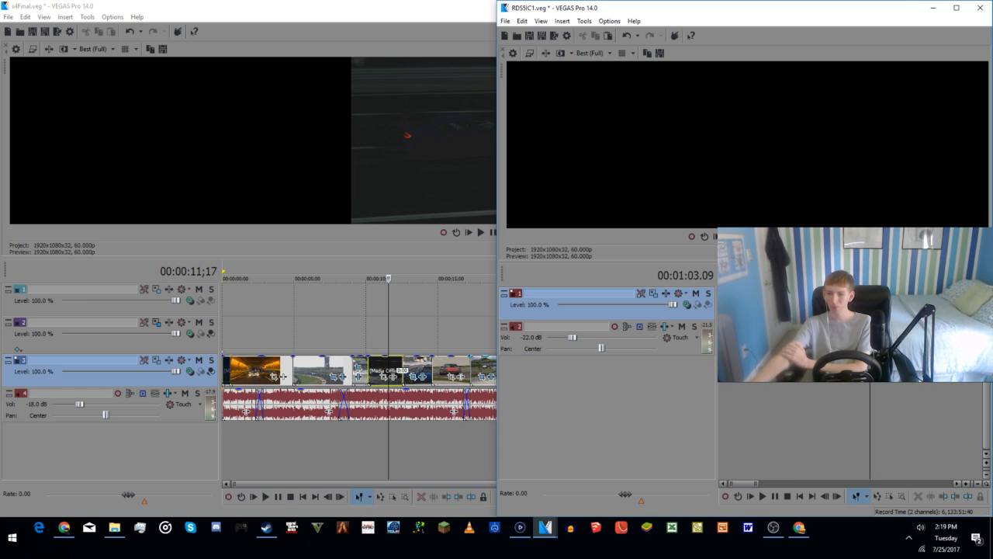
{"action": "left_click", "coordinate": [815, 303]}
{"action": "left_click", "coordinate": [821, 303]}
{"action": "scroll", "coordinate": [820, 303], "scroll_direction": "down", "scroll_amount": 1}
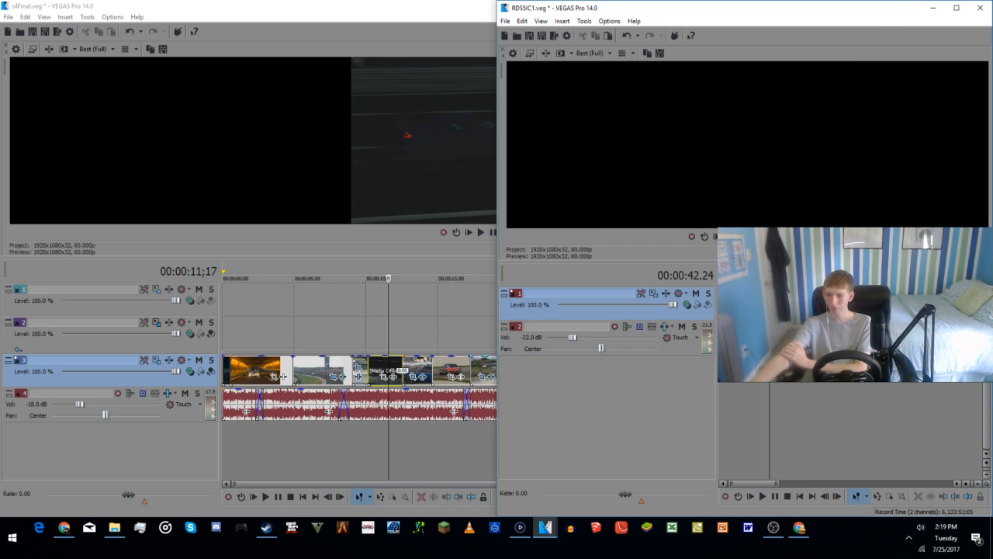
{"action": "scroll", "coordinate": [820, 302], "scroll_direction": "down", "scroll_amount": 2}
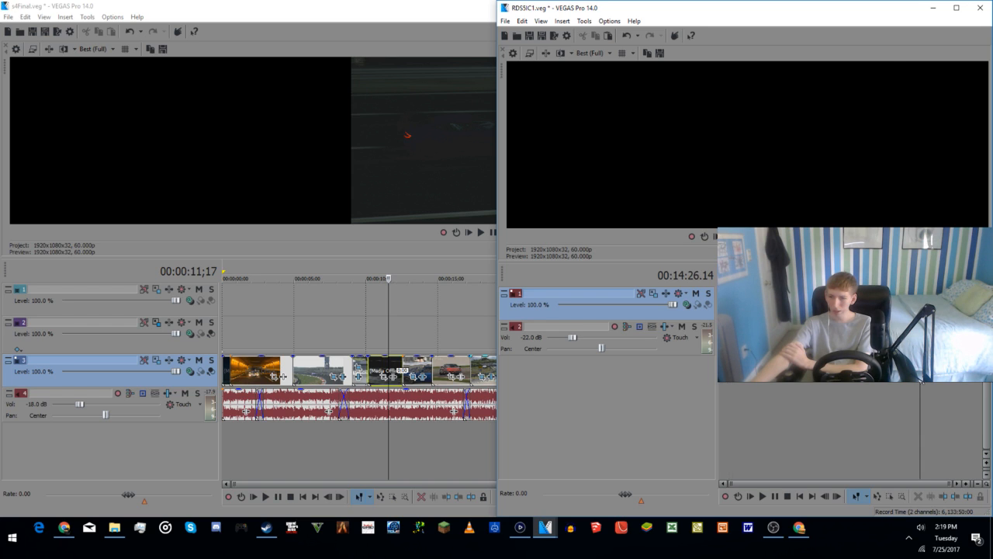
{"action": "left_click", "coordinate": [845, 303]}
{"action": "scroll", "coordinate": [844, 303], "scroll_direction": "up", "scroll_amount": 2}
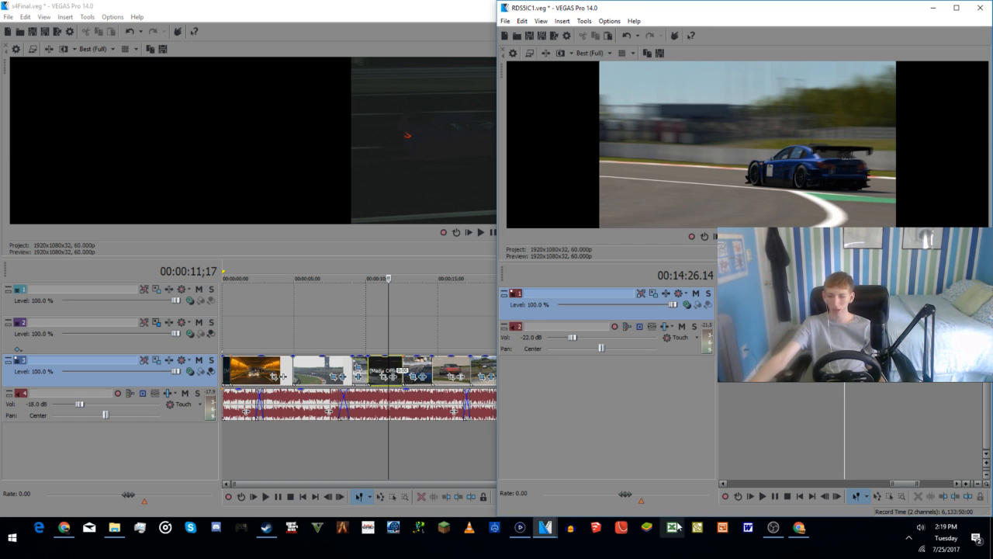
Step: Check the Elgato capture window, return to the RDS5IC1 project and preview the blue race car footage between 00:14:04 and 00:15:22
{"action": "left_click", "coordinate": [519, 528]}
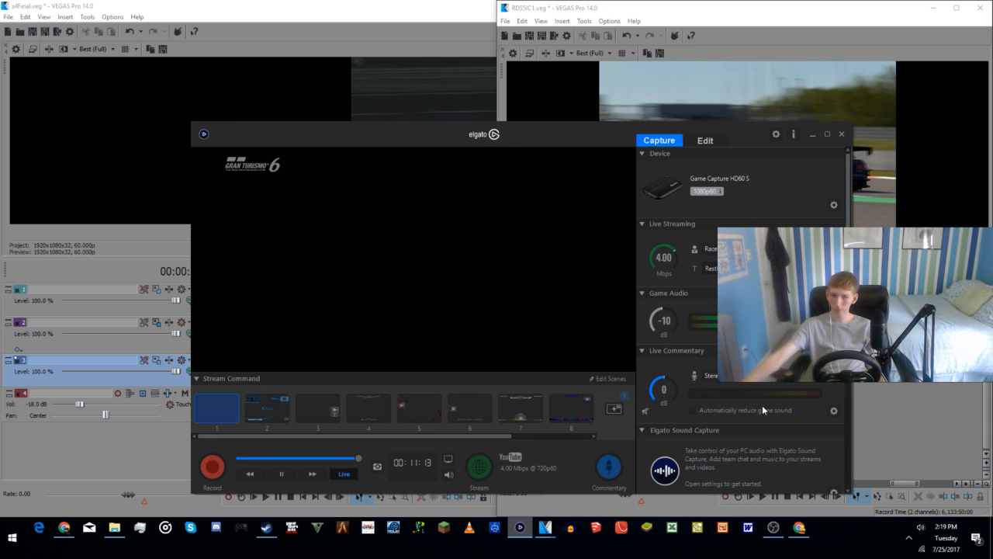
{"action": "left_click", "coordinate": [874, 392]}
{"action": "left_click", "coordinate": [793, 382]}
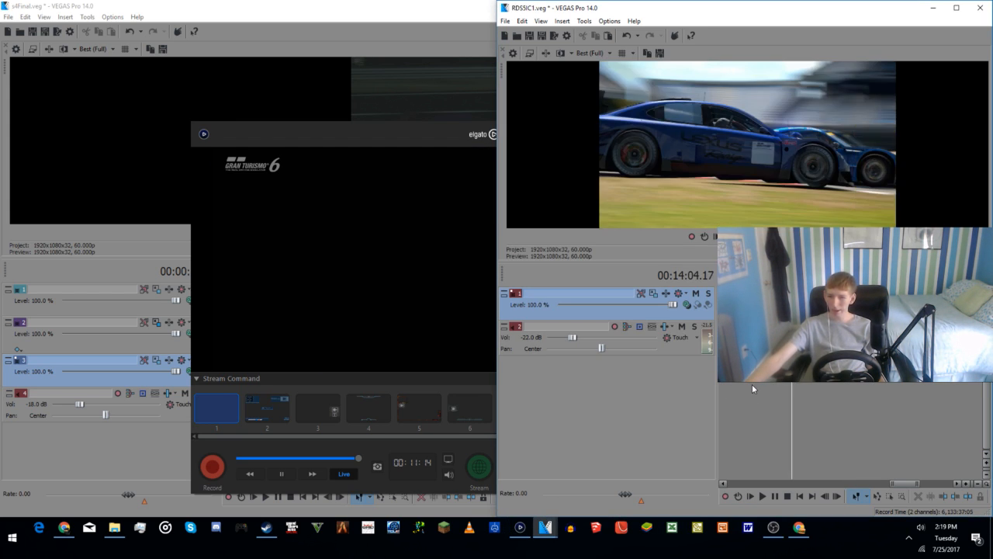
{"action": "left_click", "coordinate": [752, 384]}
{"action": "left_click", "coordinate": [846, 384]}
{"action": "left_click", "coordinate": [899, 389]}
{"action": "left_click", "coordinate": [881, 390]}
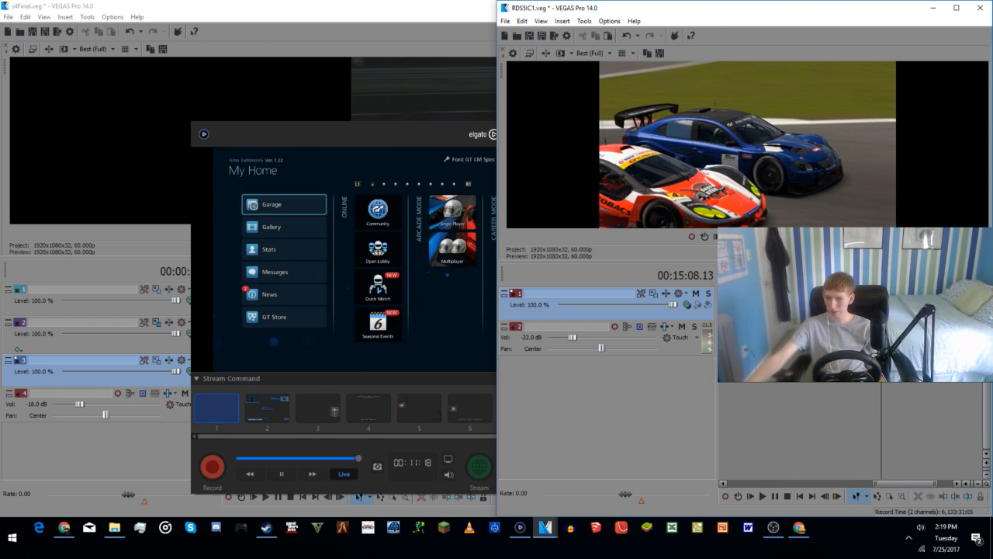
{"action": "left_click", "coordinate": [892, 402]}
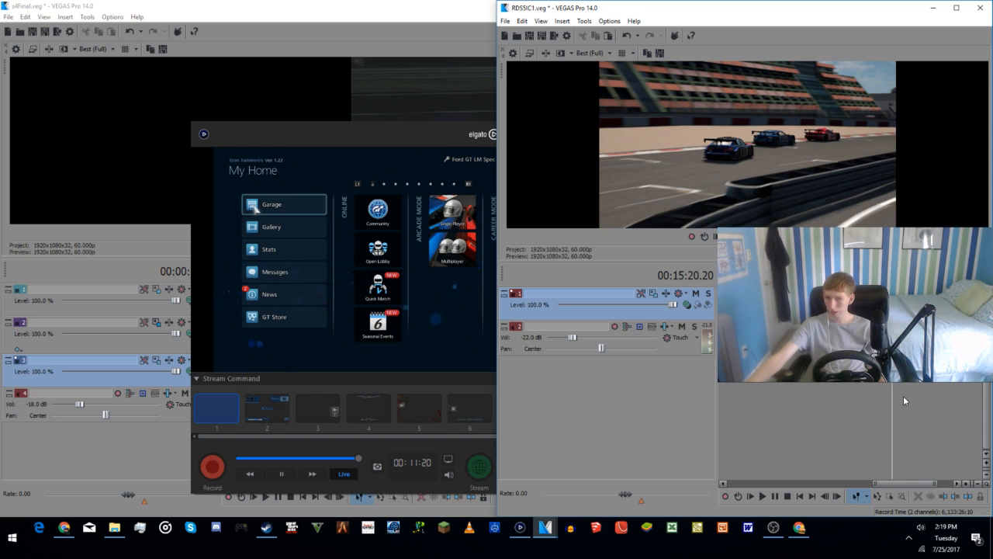
{"action": "key", "text": "space"}
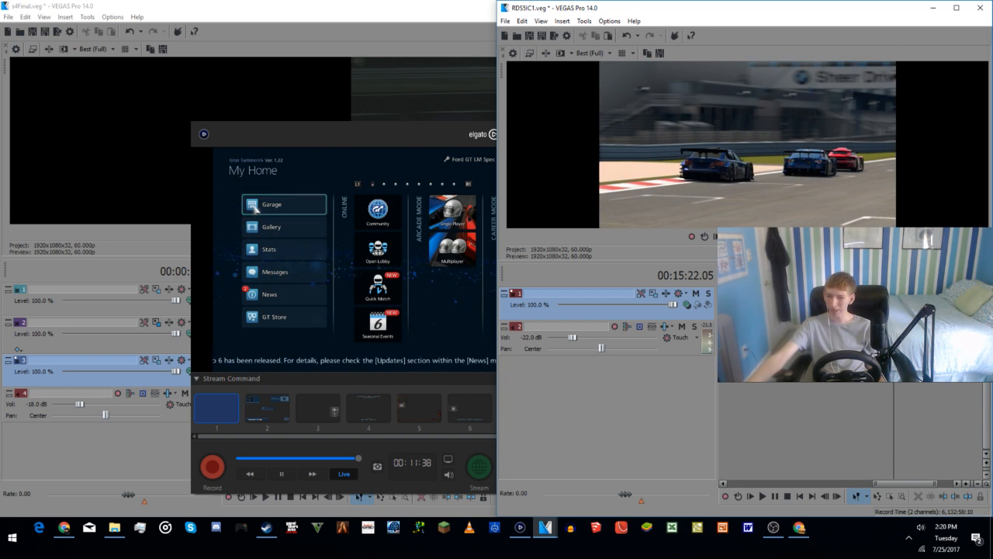
Step: Split the blue race car footage at 00:15:14.44 to mark the start of an excerpt
{"action": "key", "text": "Right"}
{"action": "key", "text": "Right"}
{"action": "key", "text": "Right"}
{"action": "key", "text": "Right"}
{"action": "key", "text": "Right"}
{"action": "key", "text": "Right"}
{"action": "key", "text": "Right"}
{"action": "key", "text": "Right"}
{"action": "key", "text": "Right"}
{"action": "key", "text": "Right"}
{"action": "right_click", "coordinate": [891, 308]}
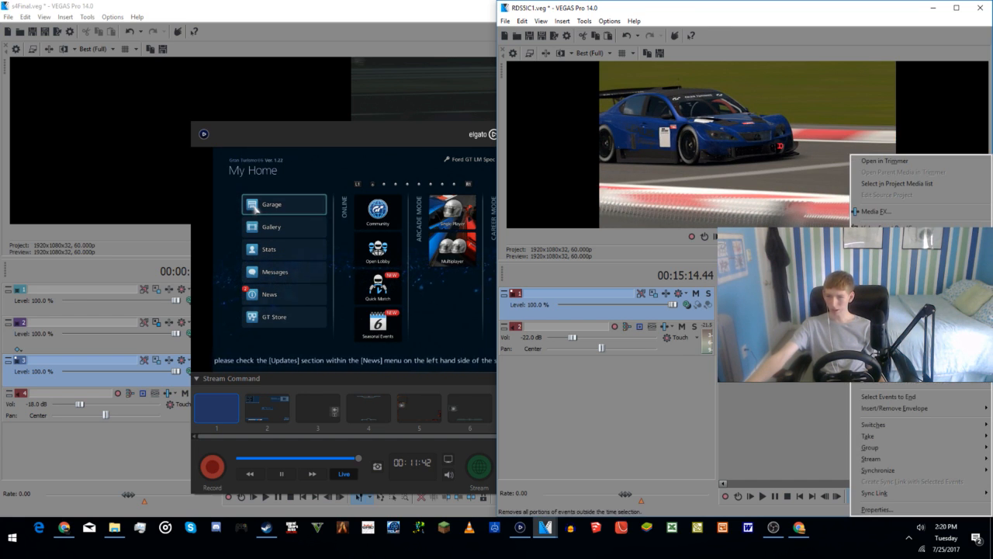
{"action": "left_click", "coordinate": [891, 355]}
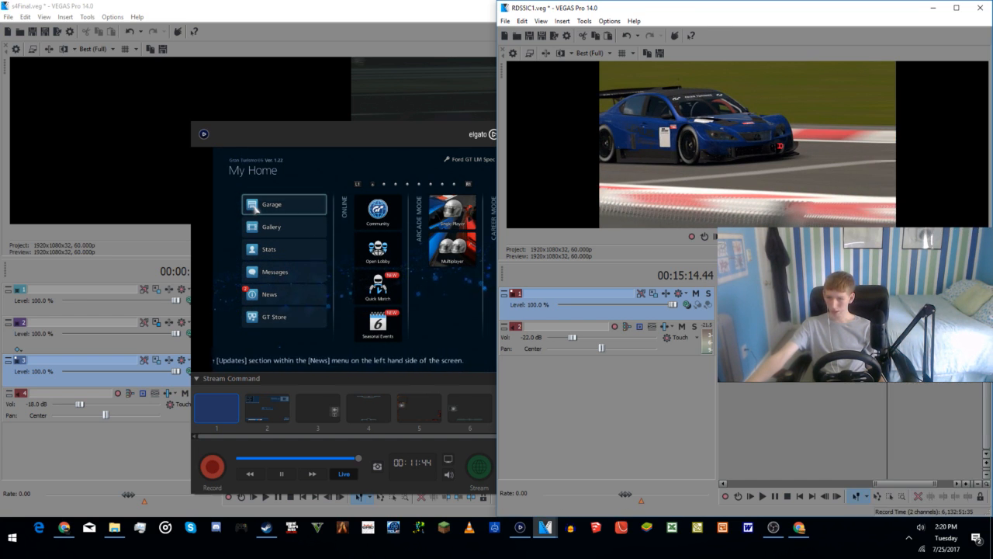
Step: Play the blue race car footage from 00:15:14.44 and split it at 00:15:25.04 to end the excerpt
{"action": "key", "text": "space"}
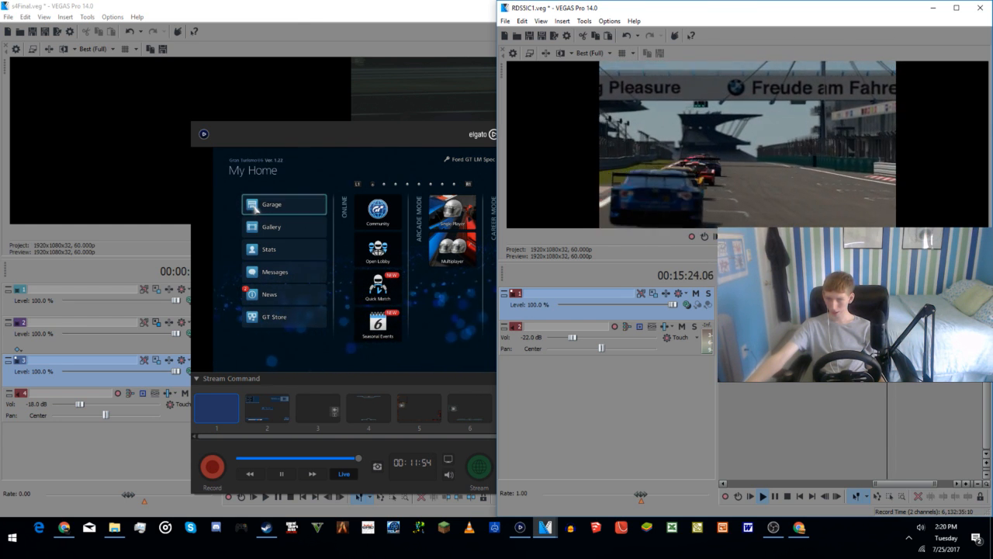
{"action": "key", "text": "Return"}
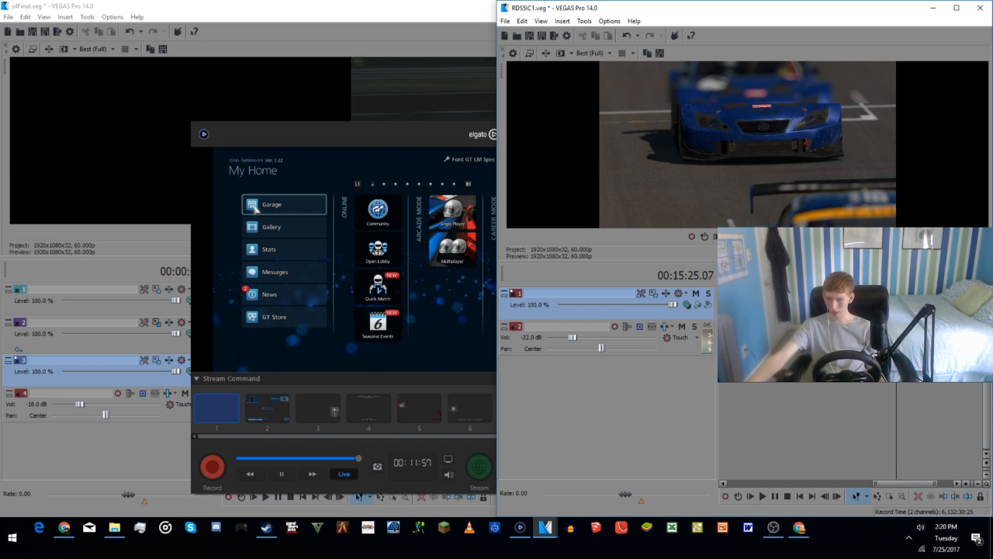
{"action": "key", "text": "Left"}
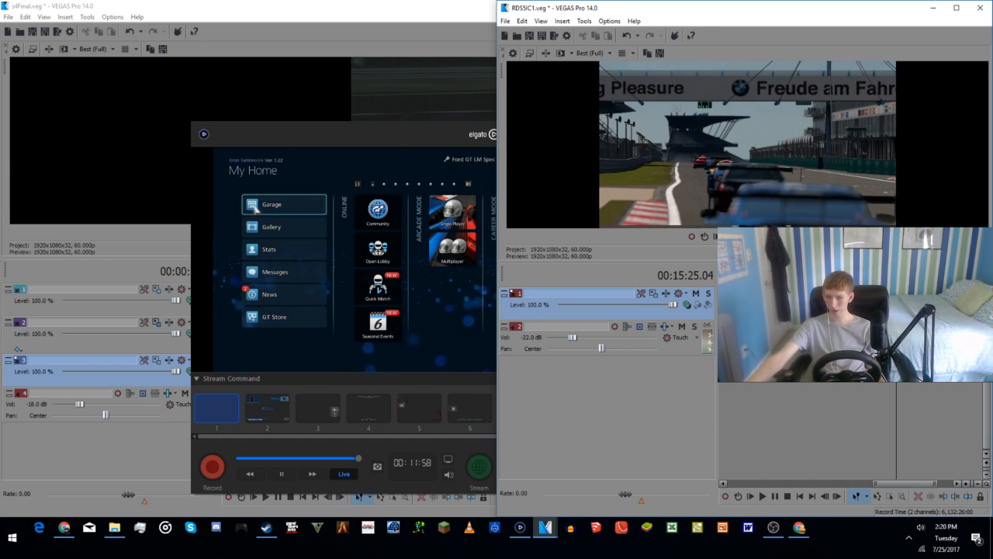
{"action": "right_click", "coordinate": [881, 302]}
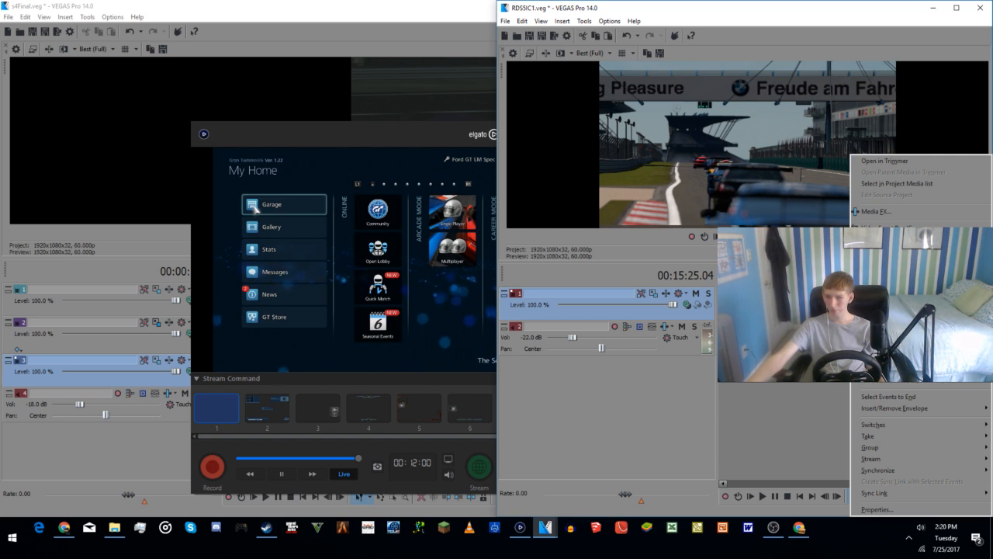
{"action": "left_click", "coordinate": [893, 272]}
Step: Move the isolated blue race car excerpt out of the source footage toward the intro section at the start of the timeline
{"action": "left_click", "coordinate": [887, 302]}
{"action": "left_click_drag", "start_coordinate": [887, 302], "coordinate": [531, 336]}
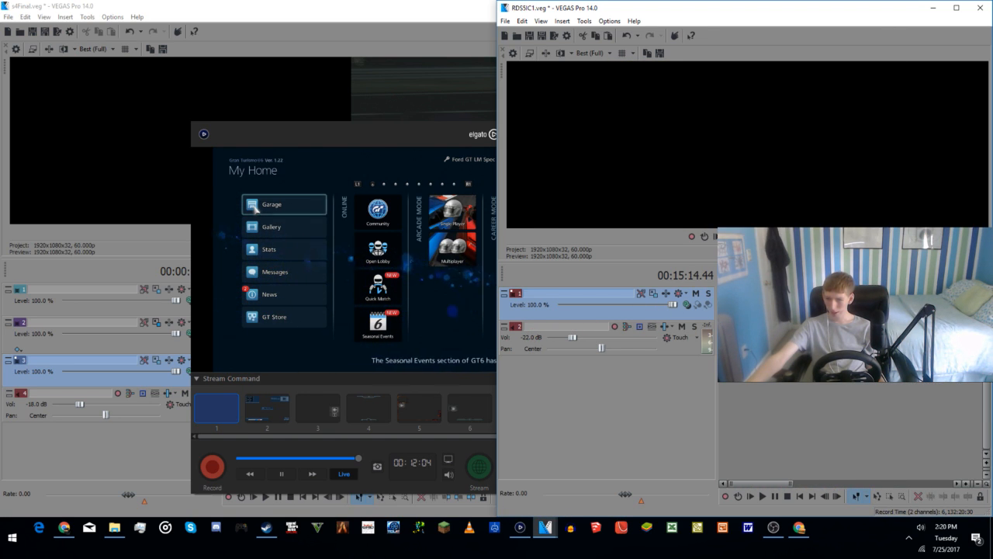
{"action": "left_click", "coordinate": [769, 391]}
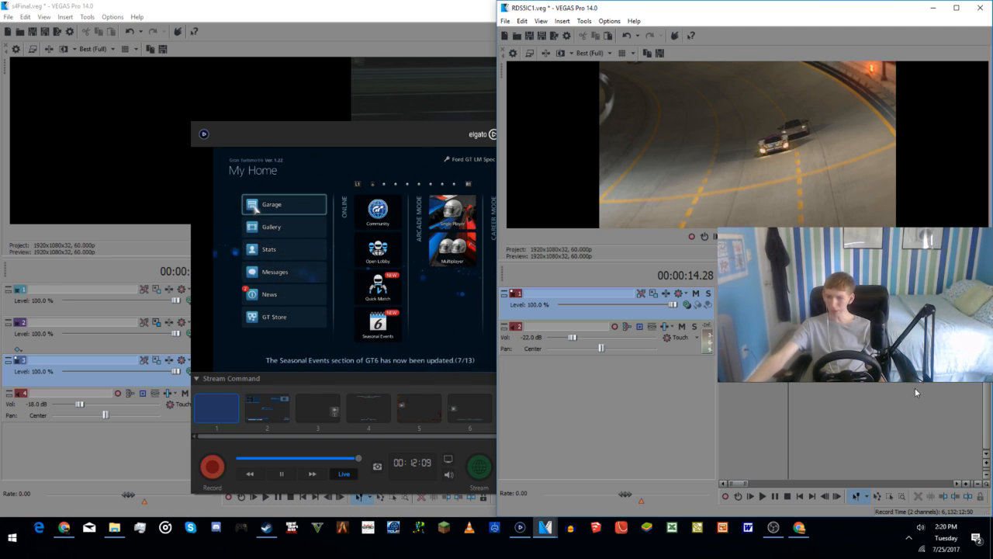
{"action": "left_click", "coordinate": [910, 415]}
Step: Find the night-racing footage of the dark car around 00:05:47.10 and play it to examine the shot
{"action": "scroll", "coordinate": [911, 418], "scroll_direction": "down", "scroll_amount": 2}
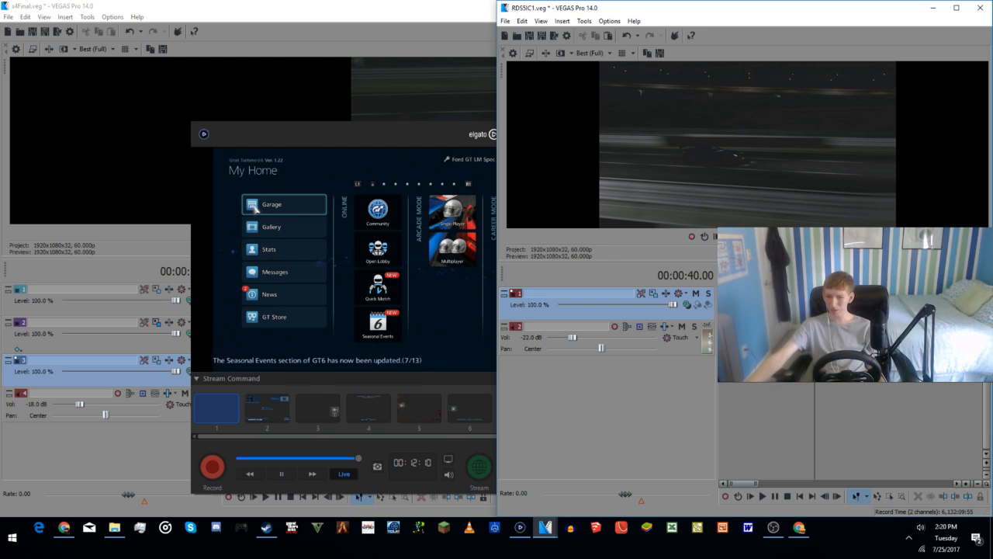
{"action": "scroll", "coordinate": [838, 392], "scroll_direction": "down", "scroll_amount": 3}
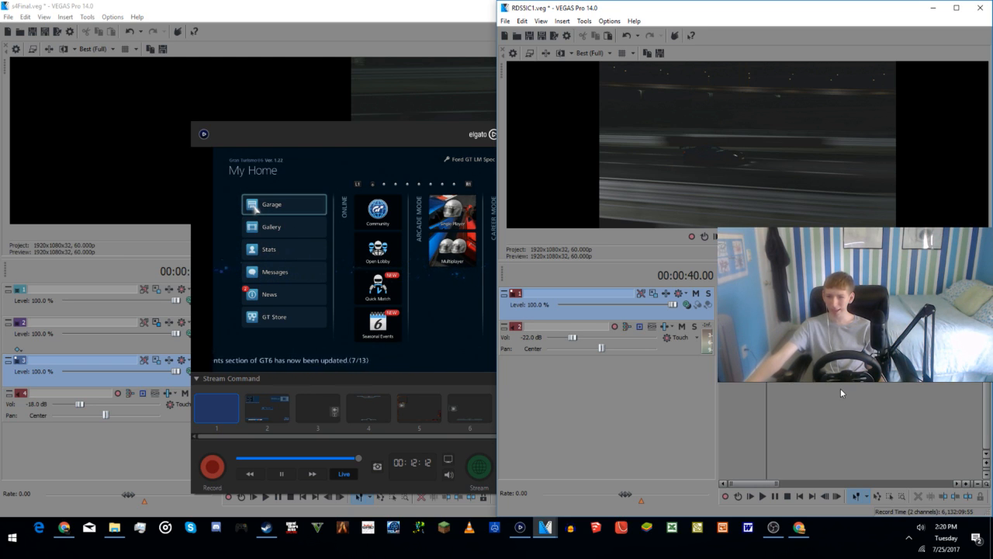
{"action": "scroll", "coordinate": [838, 395], "scroll_direction": "down", "scroll_amount": 1}
{"action": "left_click", "coordinate": [792, 376]}
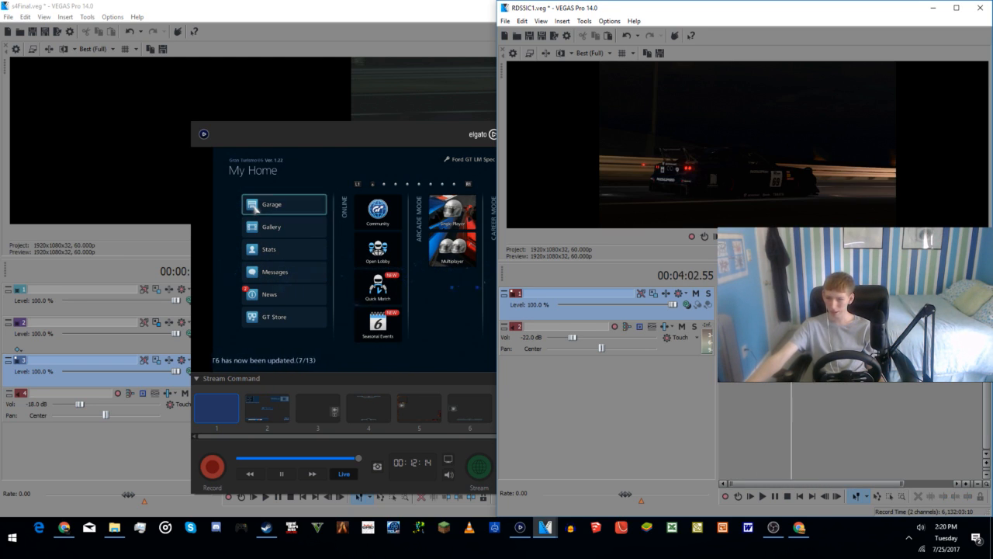
{"action": "scroll", "coordinate": [791, 377], "scroll_direction": "up", "scroll_amount": 3}
{"action": "left_click", "coordinate": [883, 384]}
{"action": "left_click", "coordinate": [873, 385]}
{"action": "scroll", "coordinate": [871, 386], "scroll_direction": "down", "scroll_amount": 1}
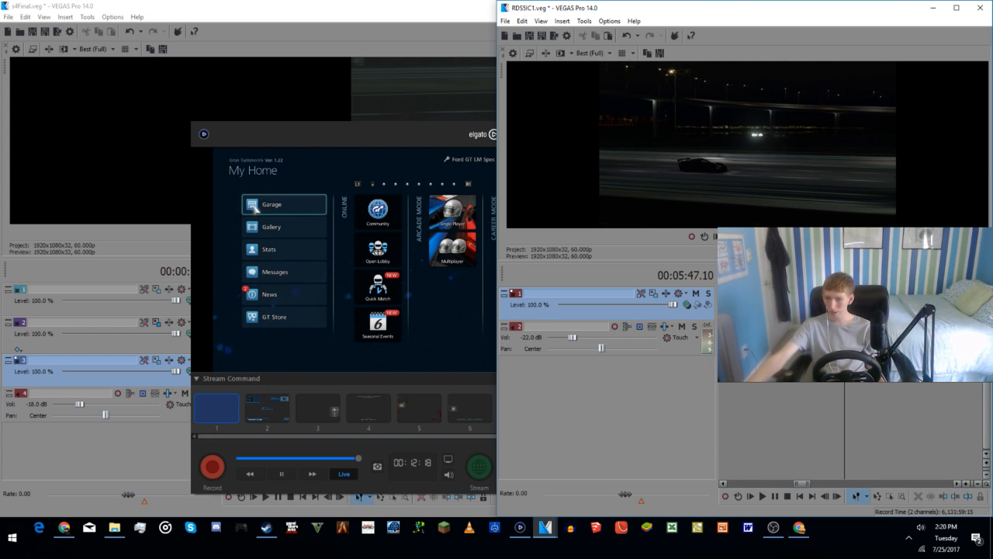
{"action": "key", "text": "space"}
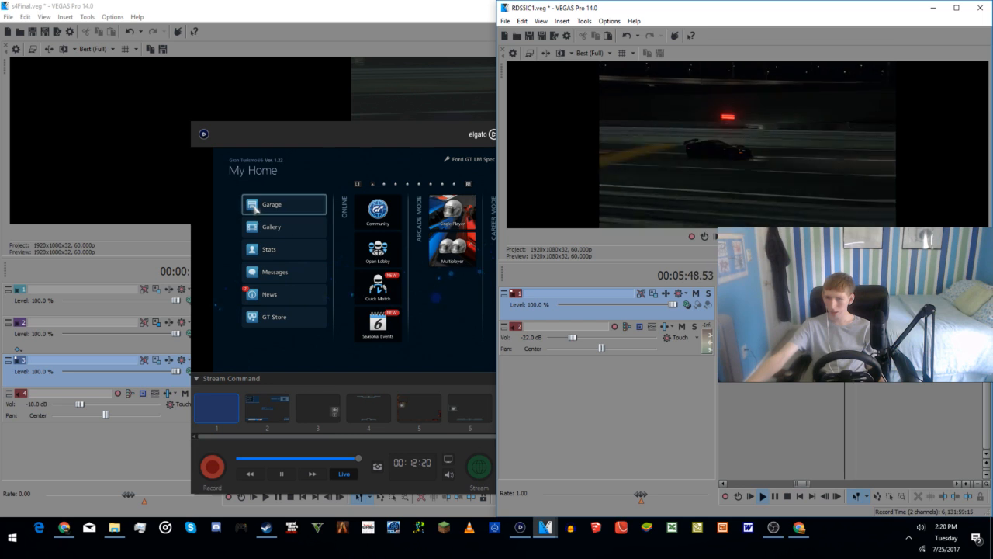
{"action": "key", "text": "space"}
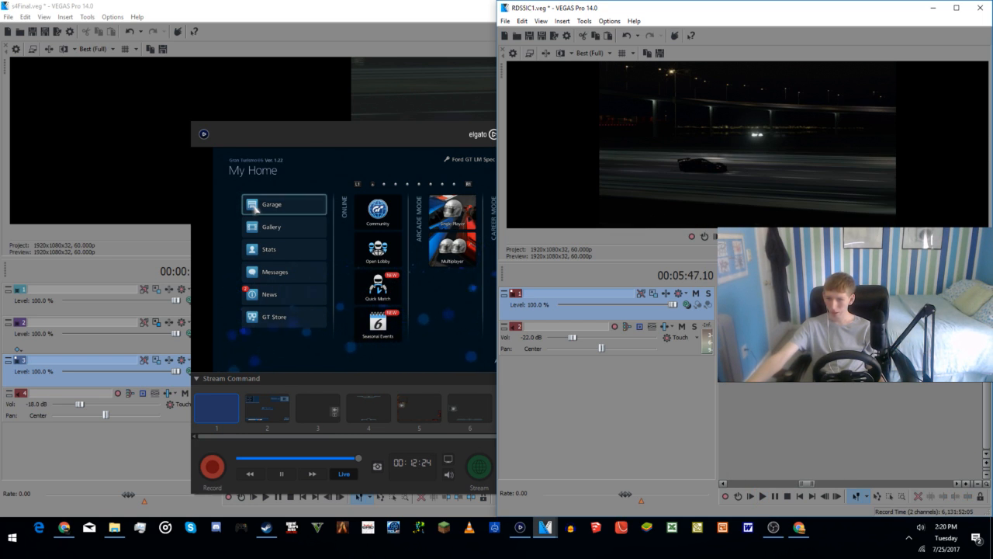
Step: Isolate the dark car excerpt in the night-racing footage by splitting it at 00:05:47.10 and 00:05:53.31
{"action": "right_click", "coordinate": [870, 305]}
{"action": "key", "text": "Escape"}
{"action": "key", "text": "space"}
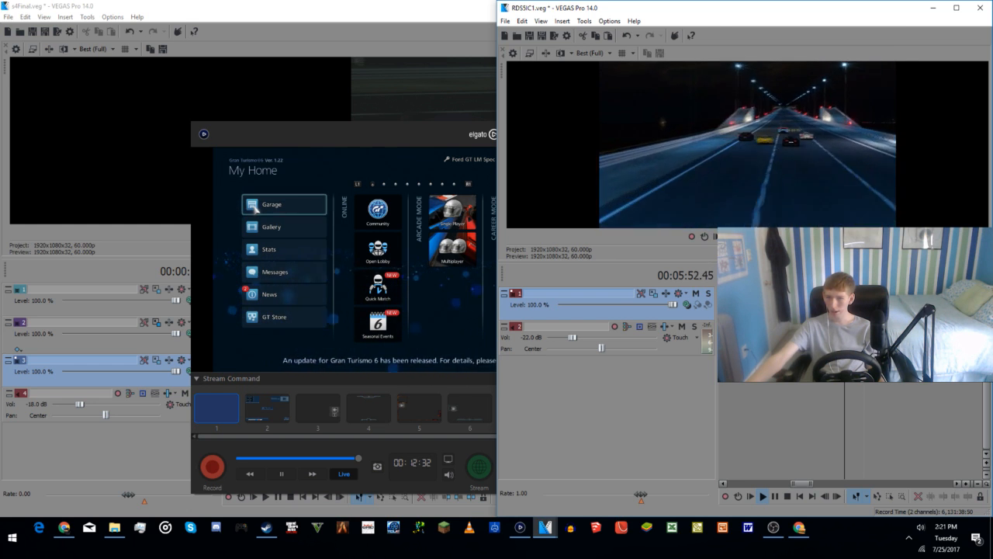
{"action": "key", "text": "space"}
{"action": "right_click", "coordinate": [892, 301]}
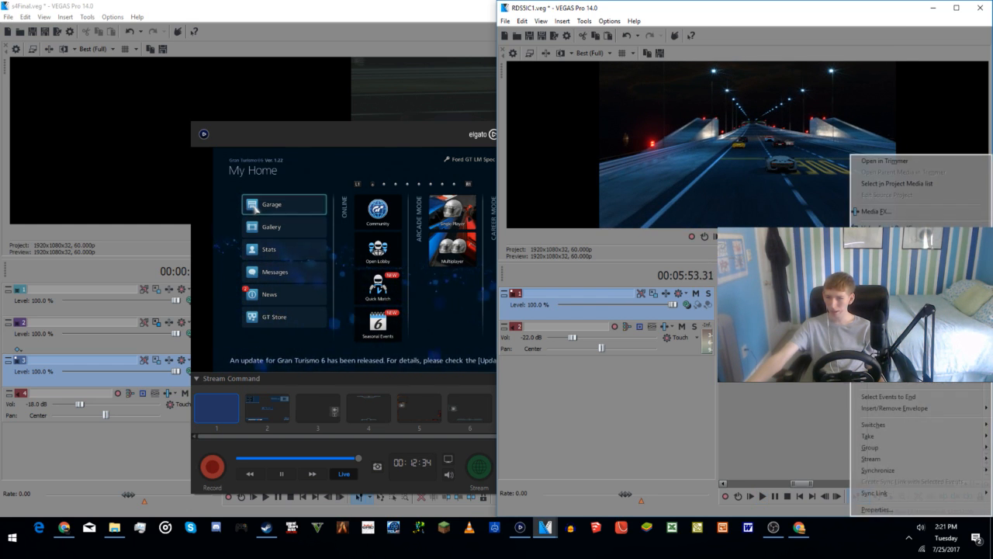
{"action": "left_click", "coordinate": [893, 260]}
Step: Scan the night-racing source footage between 00:04:19.39 and 00:09:09.10 for another shot suitable for the intro
{"action": "scroll", "coordinate": [861, 301], "scroll_direction": "down", "scroll_amount": 3}
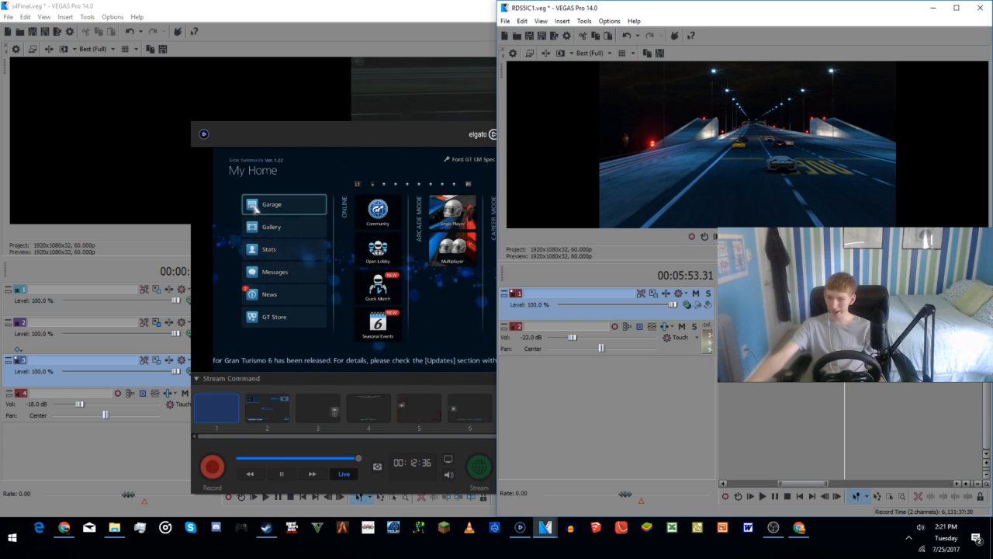
{"action": "left_click", "coordinate": [897, 376]}
{"action": "scroll", "coordinate": [912, 386], "scroll_direction": "down", "scroll_amount": 1}
{"action": "left_click", "coordinate": [927, 391]}
{"action": "left_click", "coordinate": [886, 393]}
{"action": "left_click", "coordinate": [878, 394]}
{"action": "left_click", "coordinate": [893, 388]}
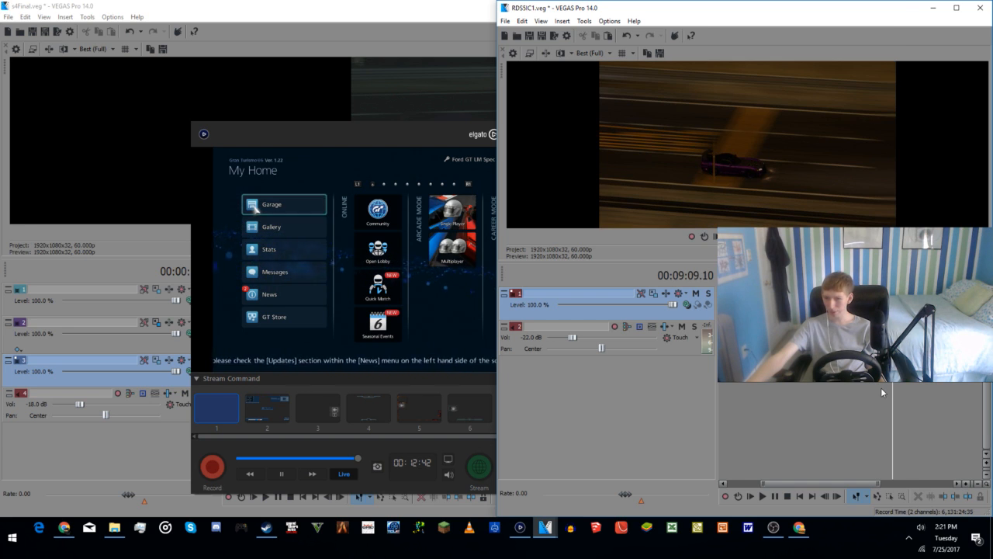
{"action": "left_click", "coordinate": [881, 387]}
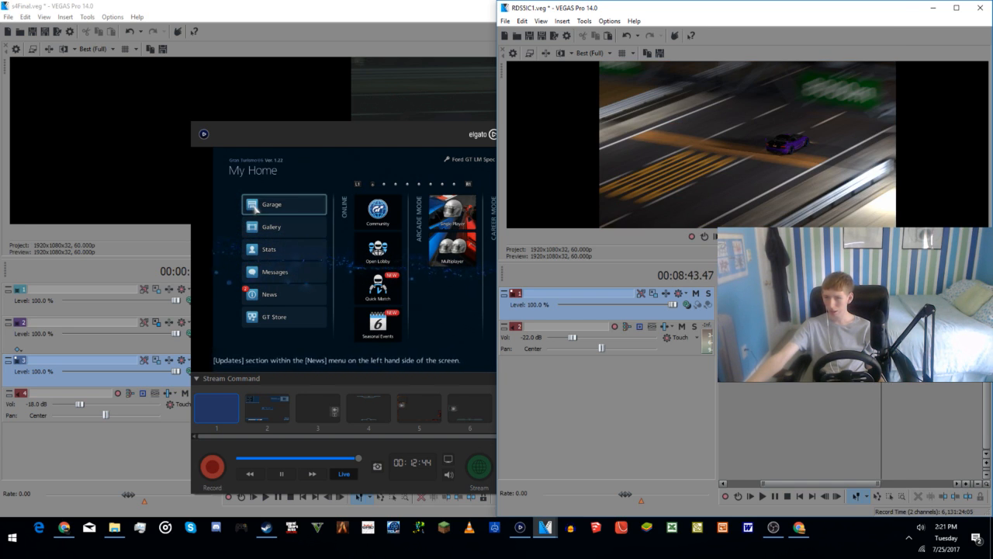
{"action": "left_click", "coordinate": [763, 380]}
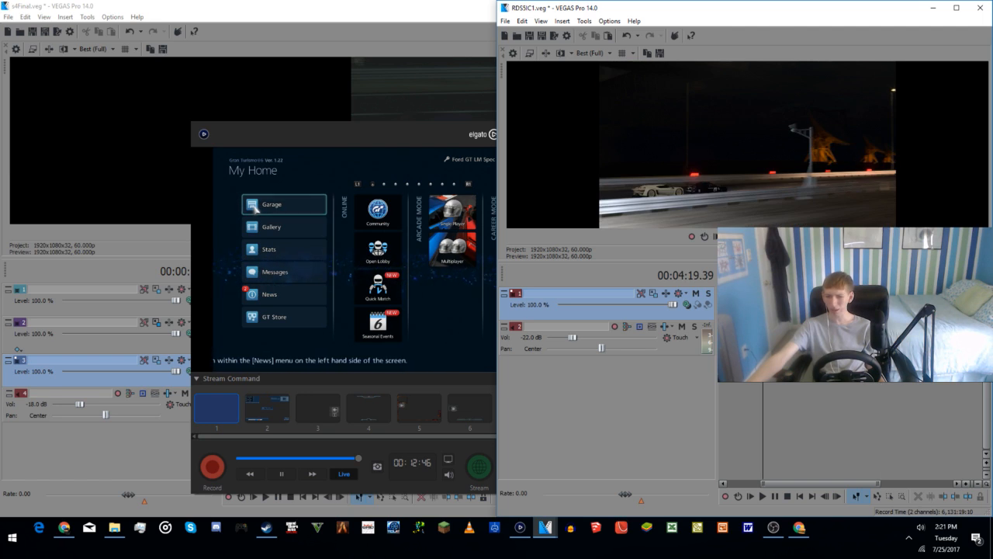
{"action": "left_click", "coordinate": [796, 384]}
{"action": "key", "text": "space"}
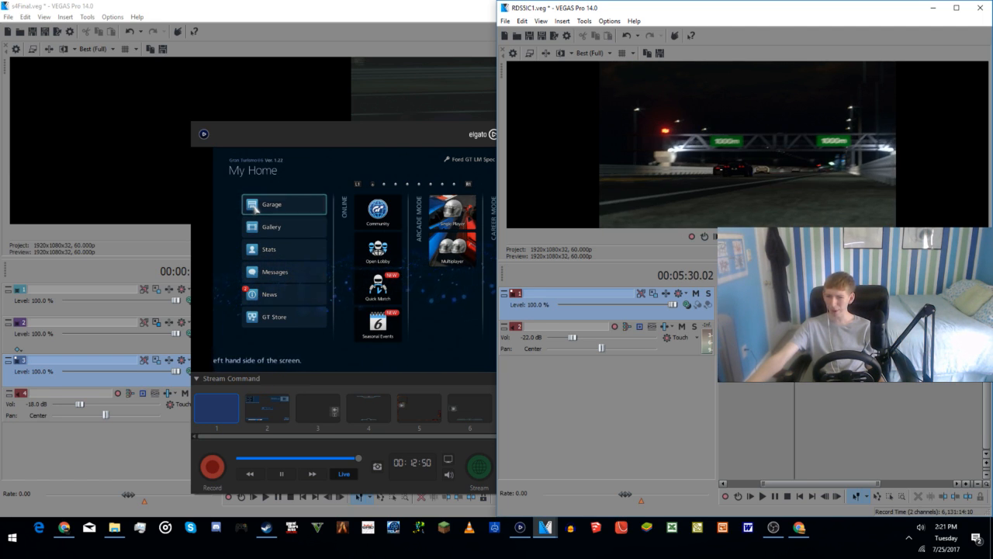
Step: Check the start and end of the dark car excerpt around 00:05:47.19 and 00:05:53.31
{"action": "scroll", "coordinate": [818, 394], "scroll_direction": "up", "scroll_amount": 3}
{"action": "left_click", "coordinate": [884, 381]}
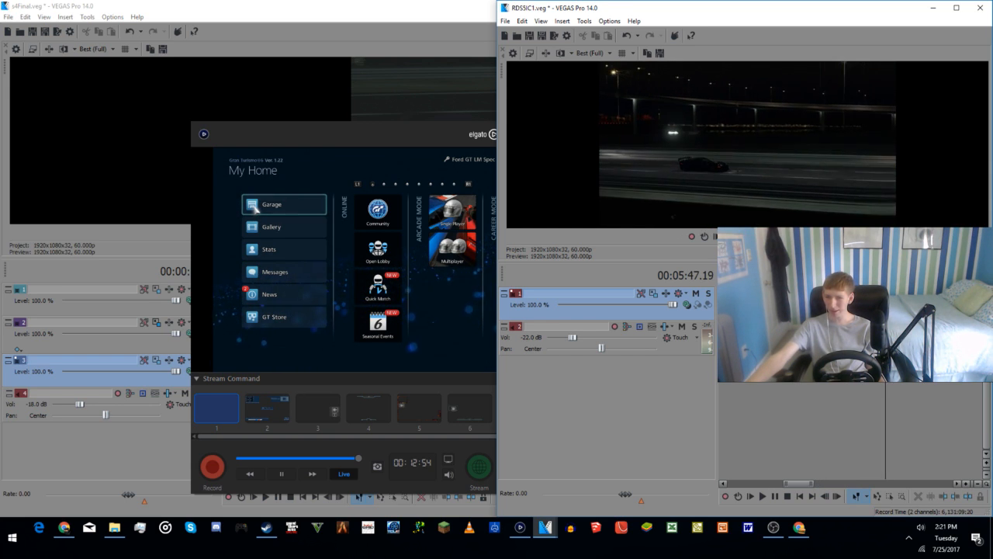
{"action": "left_click", "coordinate": [901, 392]}
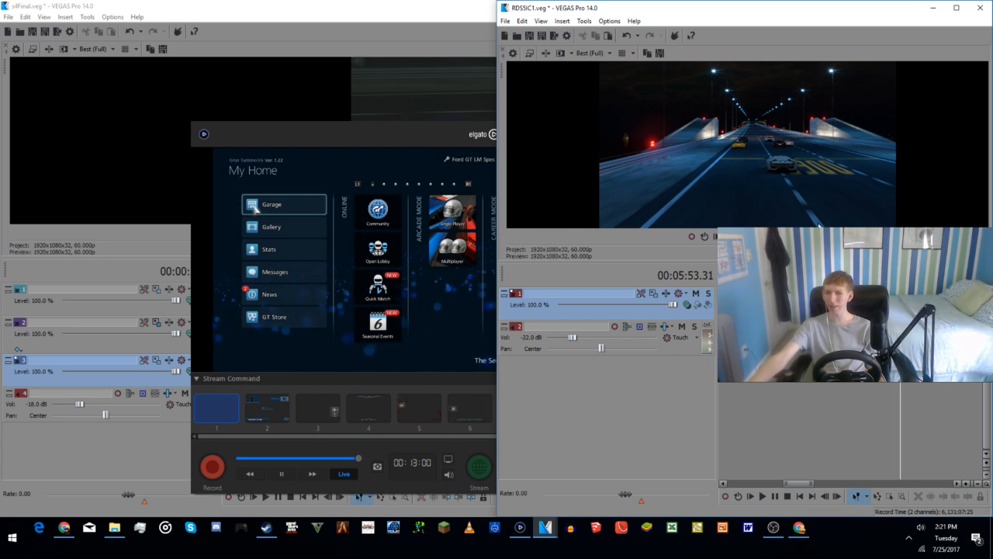
Step: Look through the purple car footage around 00:08:02.43 and 00:08:40.47, then go back to 00:07:55.47
{"action": "scroll", "coordinate": [822, 384], "scroll_direction": "down", "scroll_amount": 2}
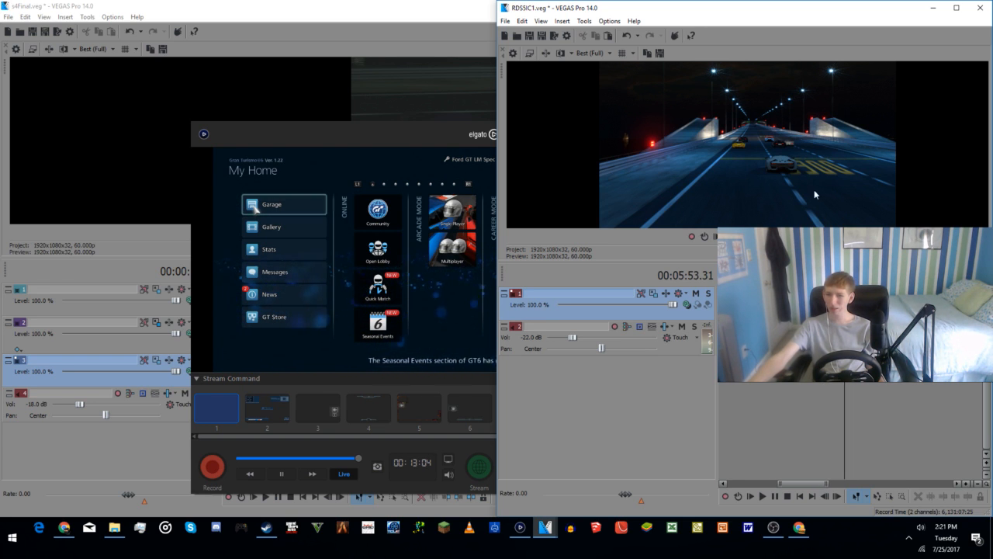
{"action": "left_click", "coordinate": [863, 388]}
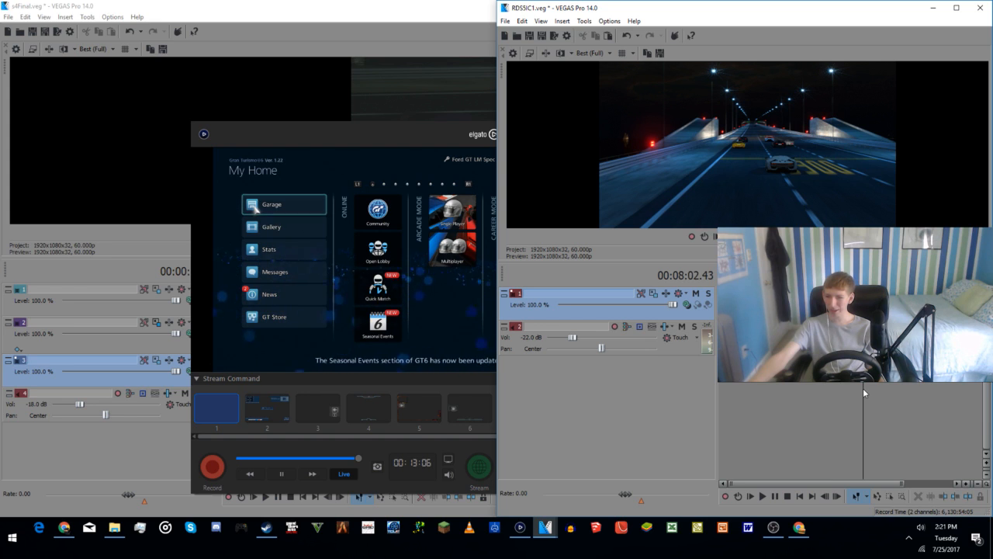
{"action": "left_click", "coordinate": [875, 392]}
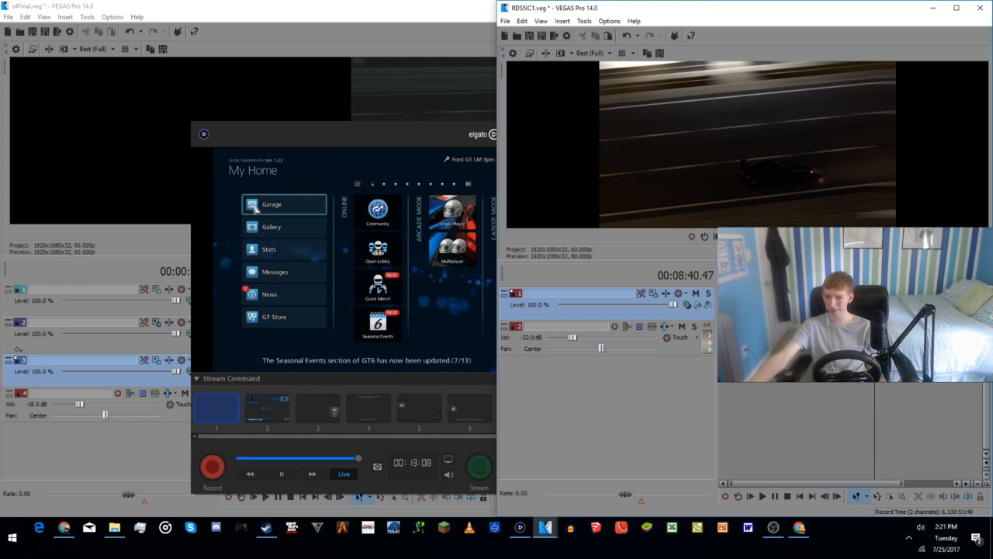
{"action": "key", "text": "alt+Left"}
{"action": "key", "text": "alt+Left"}
{"action": "key", "text": "alt+Left"}
{"action": "key", "text": "alt+Left"}
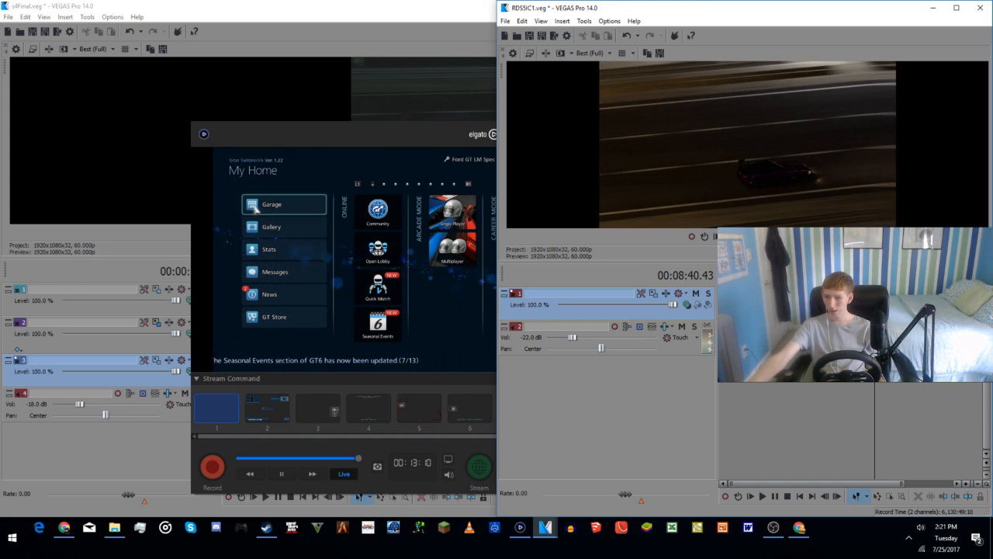
{"action": "left_click", "coordinate": [868, 389]}
{"action": "key", "text": "alt+Left"}
{"action": "left_click", "coordinate": [860, 391]}
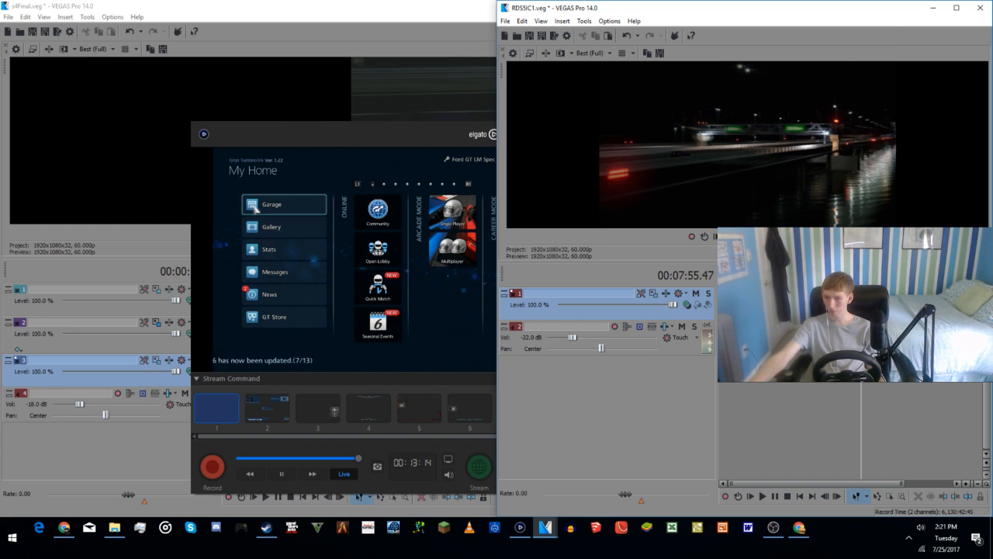
Step: Play the purple car footage from 00:07:55.47 to 00:08:11.53 in short stretches to examine the camera shots
{"action": "key", "text": "space"}
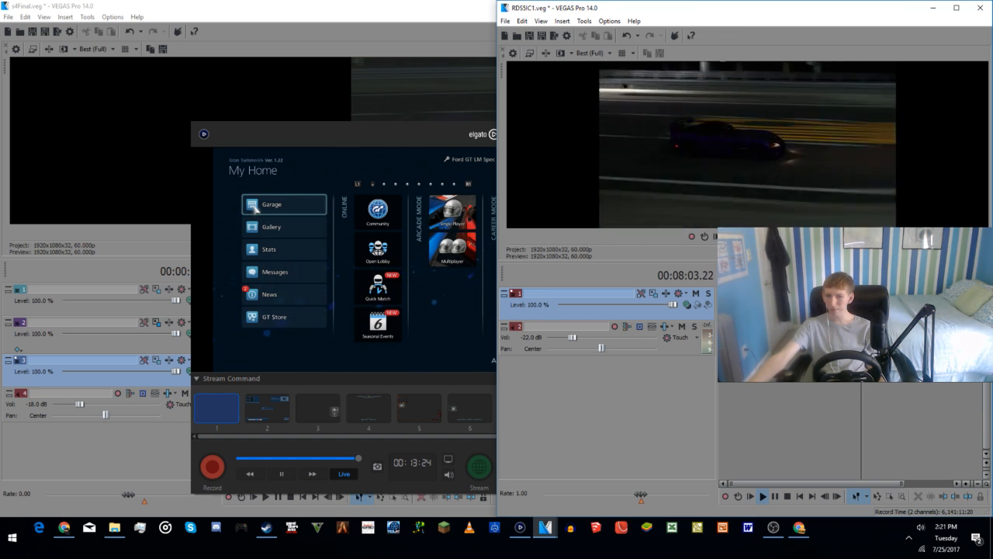
{"action": "key", "text": "Return"}
{"action": "key", "text": "Return"}
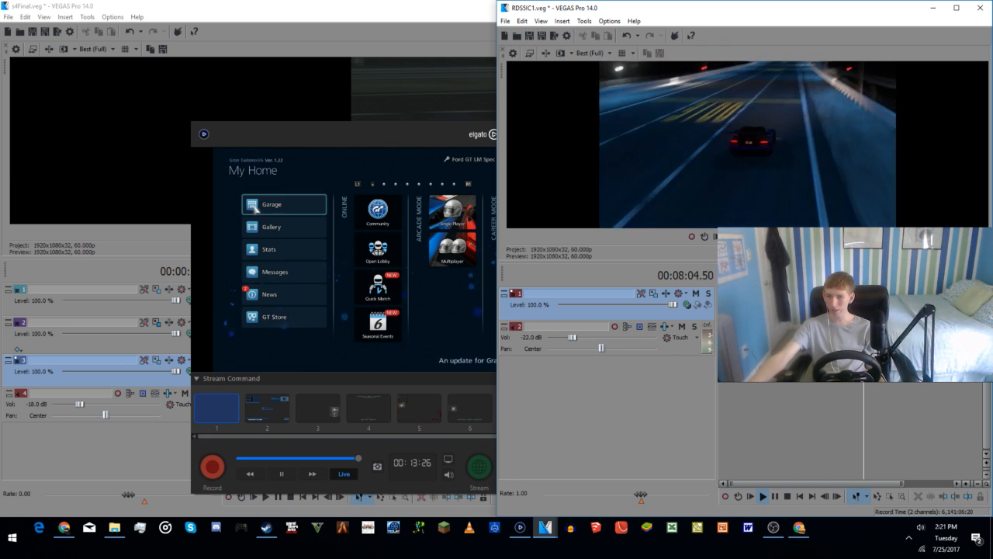
{"action": "key", "text": "Return"}
{"action": "key", "text": "Return"}
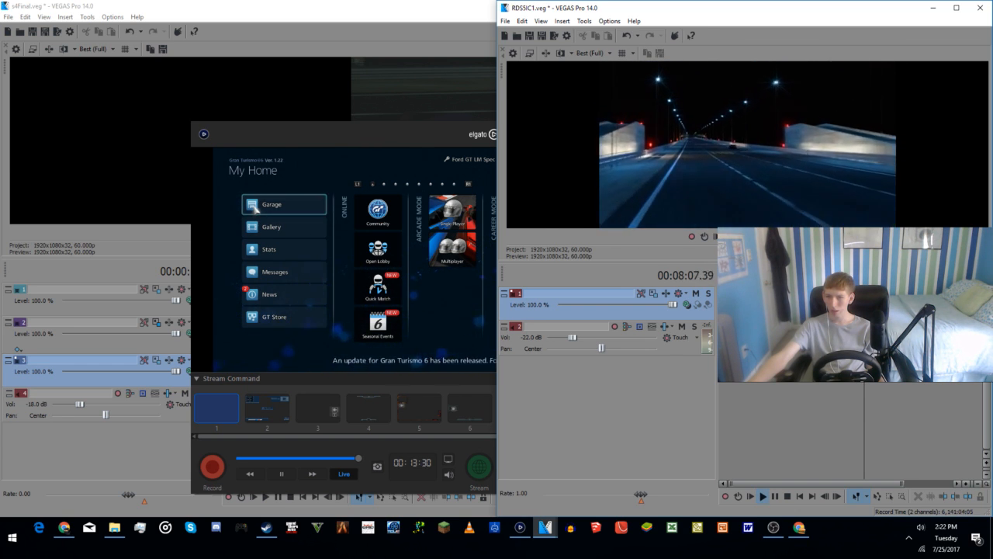
{"action": "key", "text": "Return"}
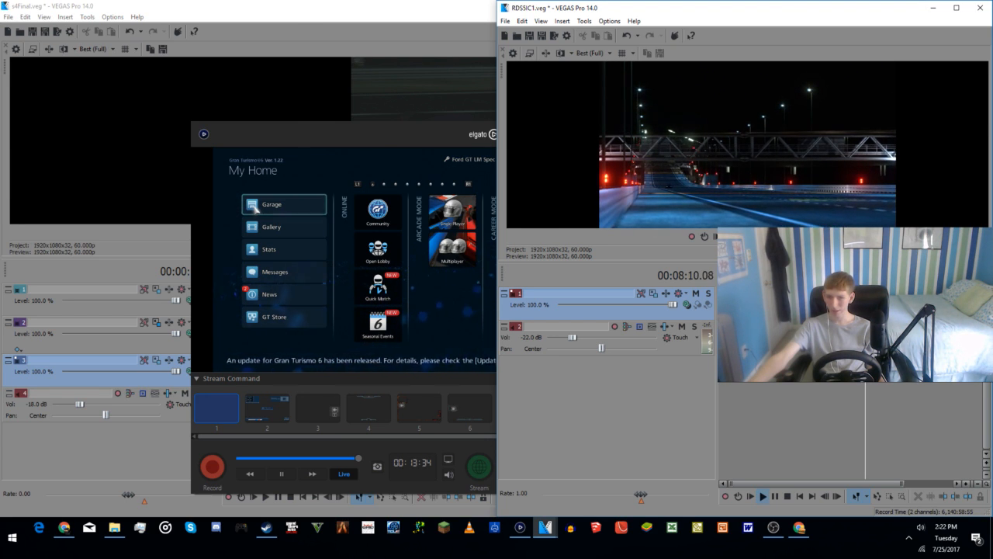
{"action": "key", "text": "Return"}
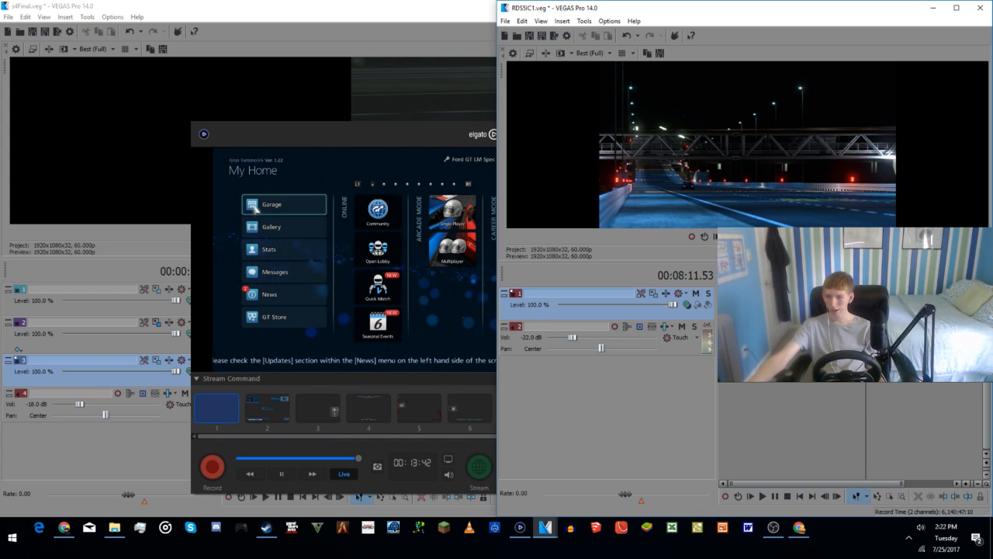
Step: Compare shots at several points between 00:05:12.28 and 00:08:54.37, then play the overhead purple car shot near 00:08:44
{"action": "left_click", "coordinate": [830, 402]}
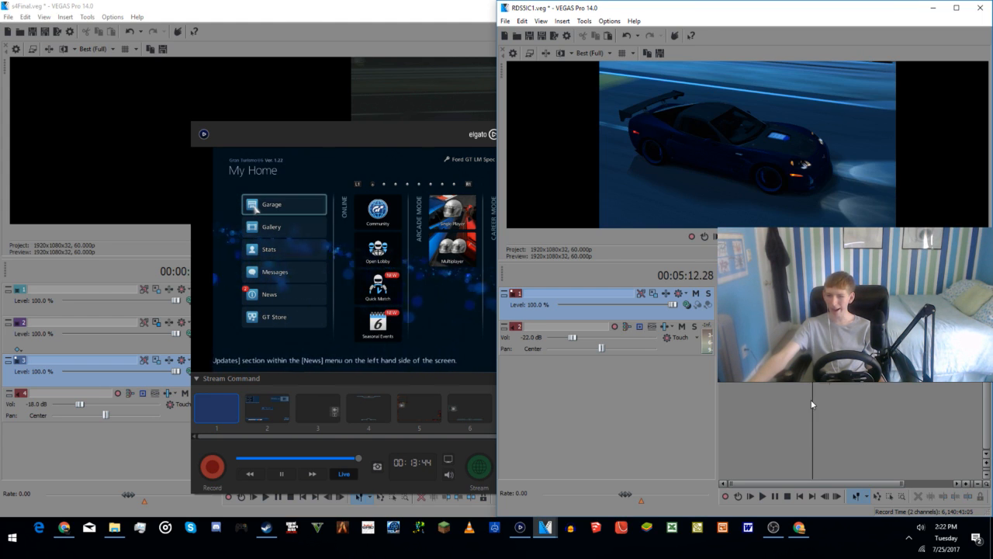
{"action": "left_click", "coordinate": [812, 400]}
{"action": "left_click", "coordinate": [821, 393]}
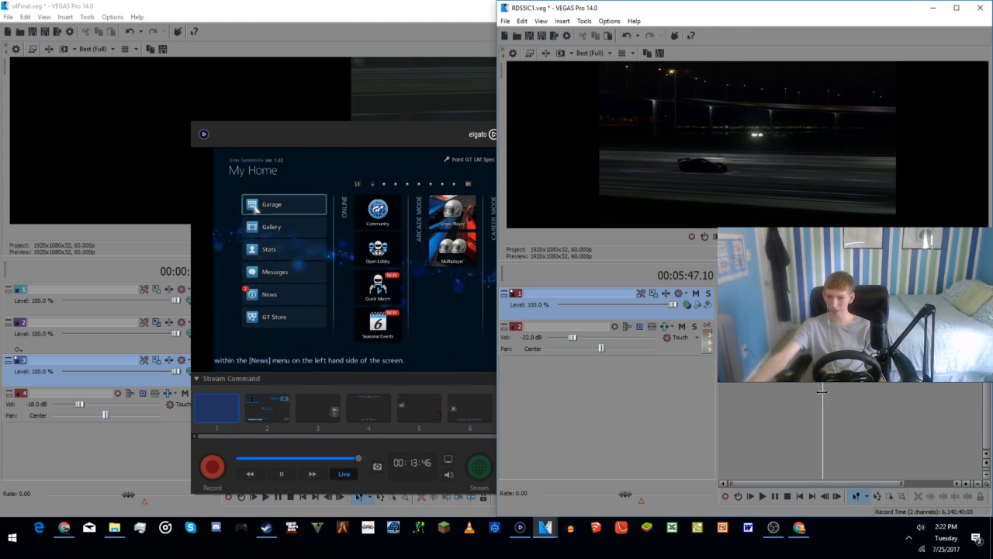
{"action": "left_click", "coordinate": [865, 337]}
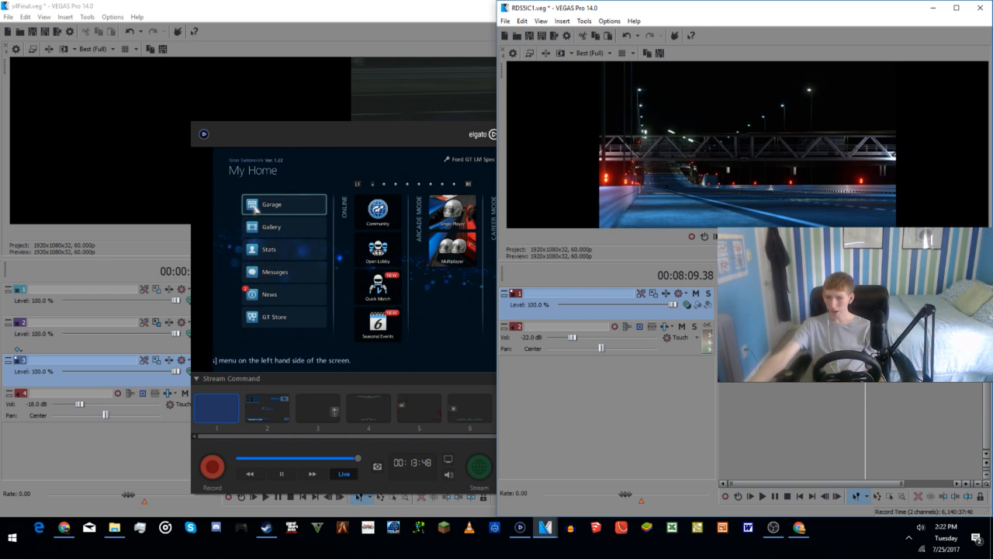
{"action": "left_click", "coordinate": [869, 338]}
{"action": "left_click", "coordinate": [873, 337]}
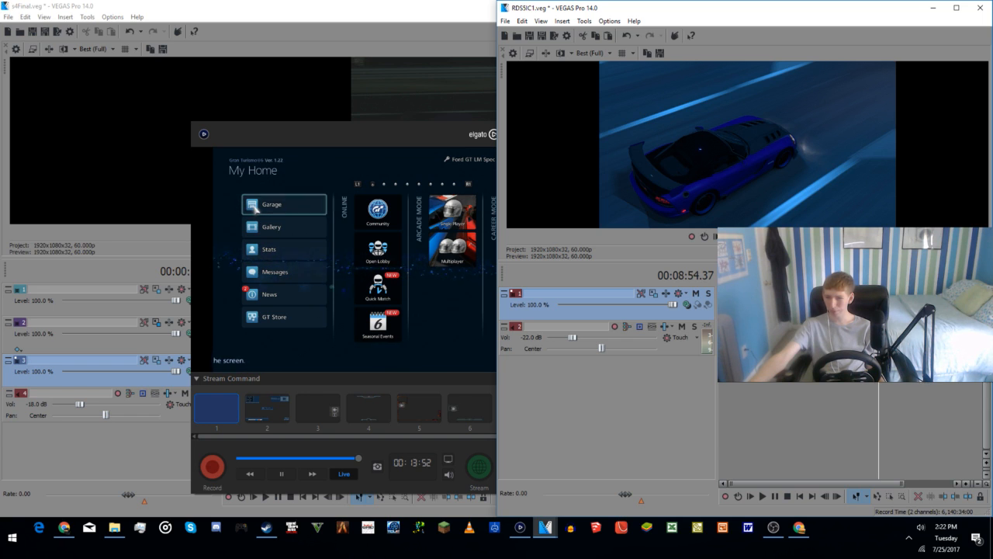
{"action": "left_click", "coordinate": [876, 337]}
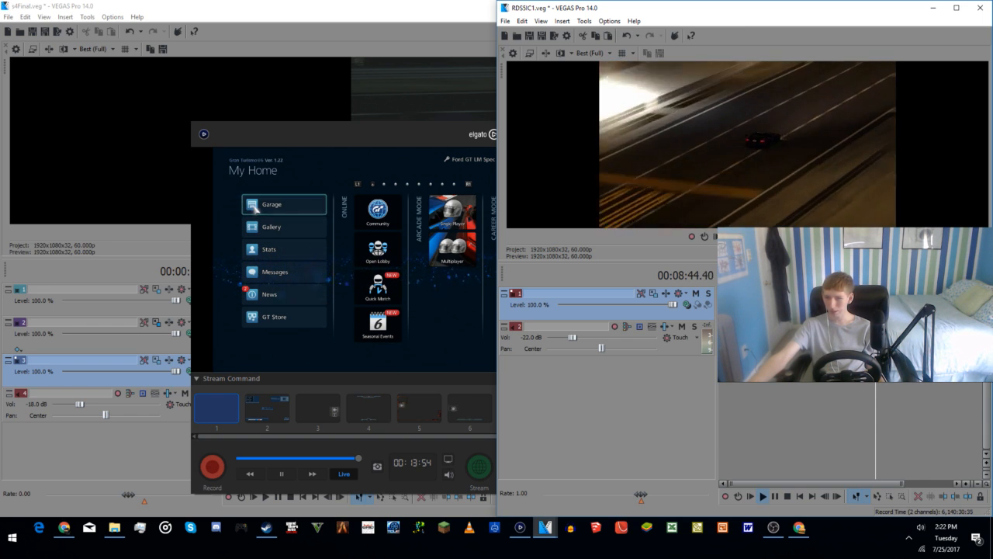
Step: Find the start of the overhead purple car shot and split the footage at 00:08:38.13
{"action": "scroll", "coordinate": [876, 338], "scroll_direction": "up", "scroll_amount": 4}
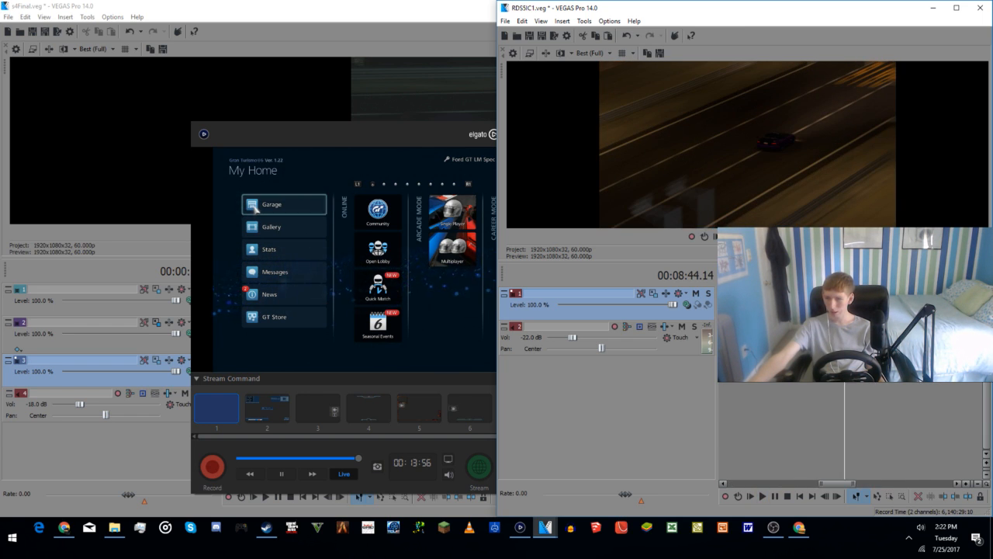
{"action": "left_click", "coordinate": [829, 338]}
{"action": "key", "text": "space"}
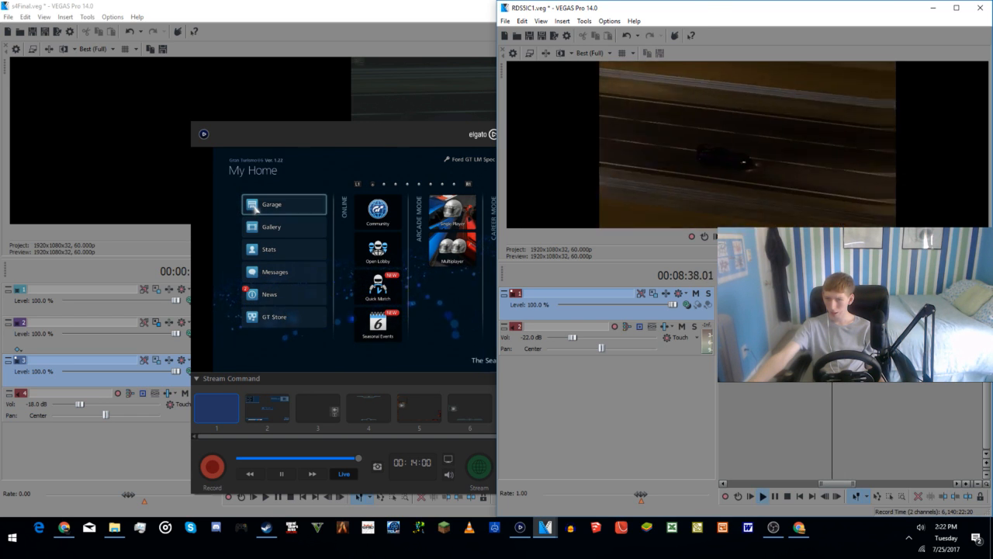
{"action": "key", "text": "Return"}
{"action": "right_click", "coordinate": [852, 304]}
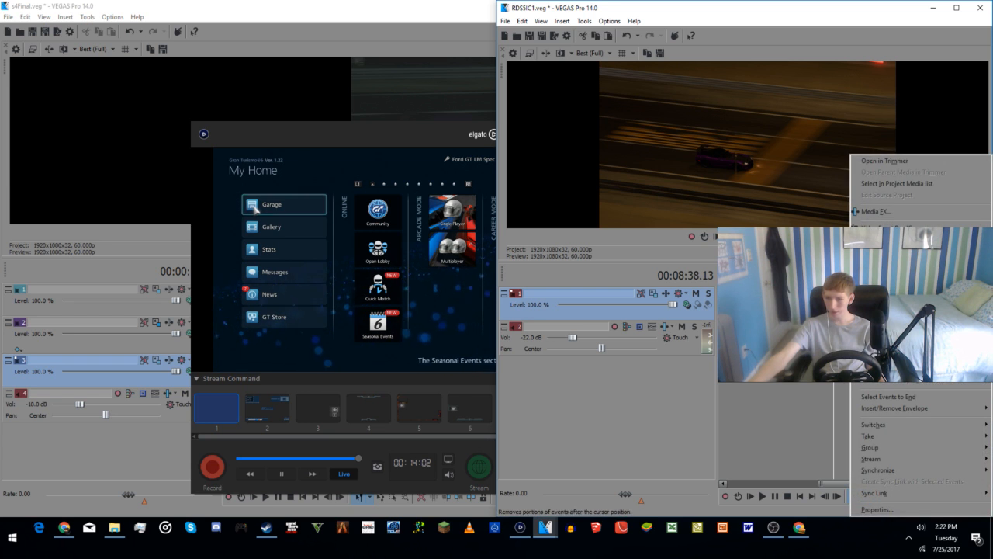
{"action": "left_click", "coordinate": [873, 252]}
Step: Play the purple car shot from 00:08:38.13 and split the footage to end the excerpt
{"action": "key", "text": "space"}
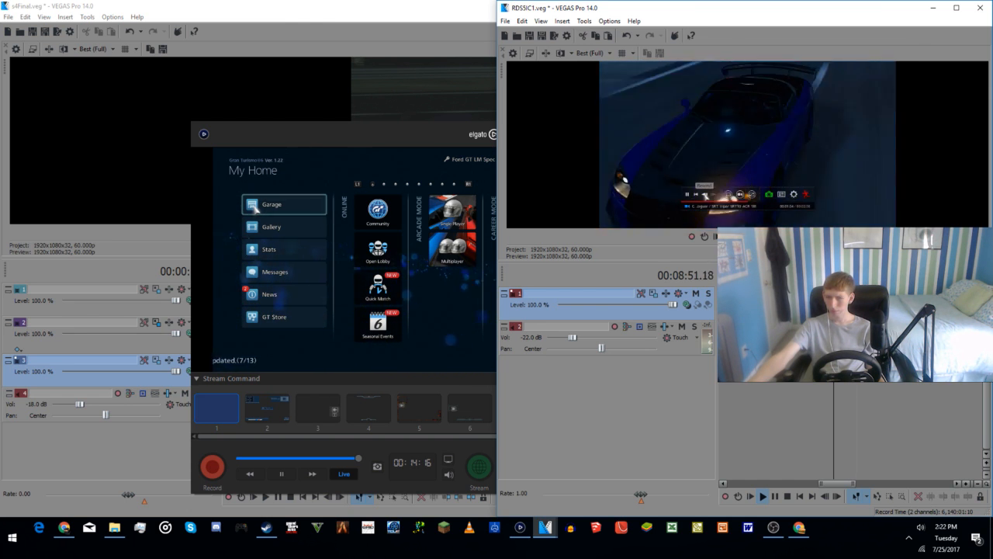
{"action": "key", "text": "Return"}
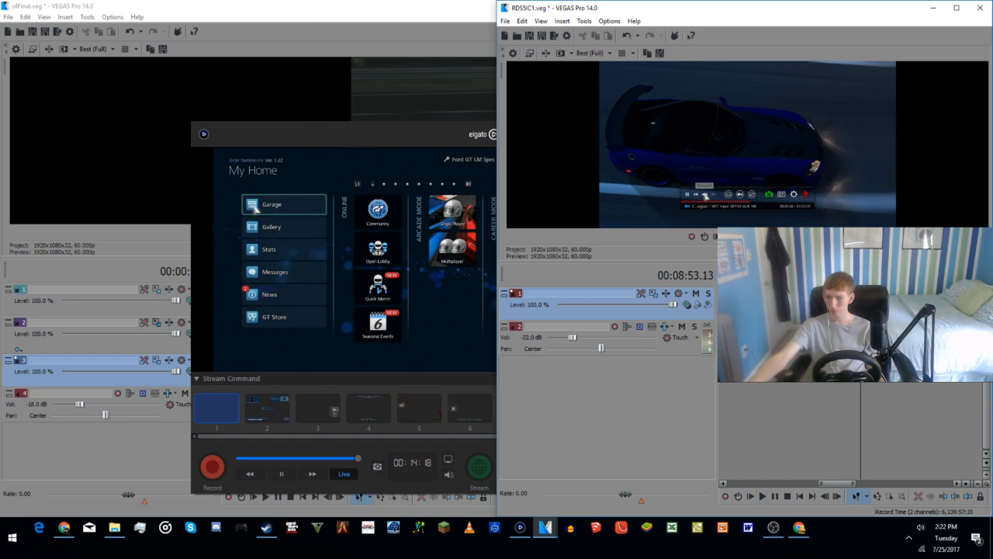
{"action": "right_click", "coordinate": [877, 304]}
{"action": "left_click", "coordinate": [885, 340]}
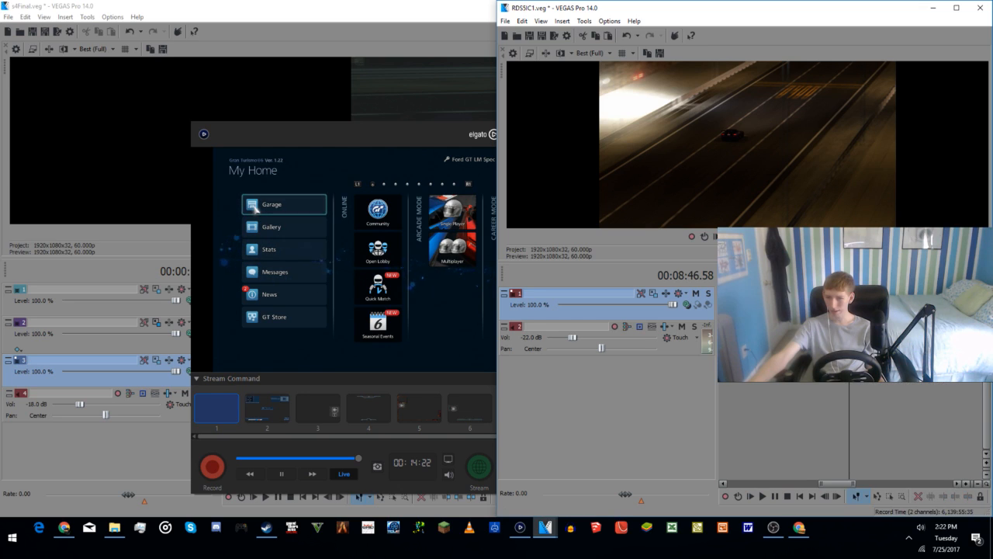
Step: Move the isolated purple car excerpt out of the source footage toward the intro section at the start of the timeline
{"action": "left_click", "coordinate": [844, 307]}
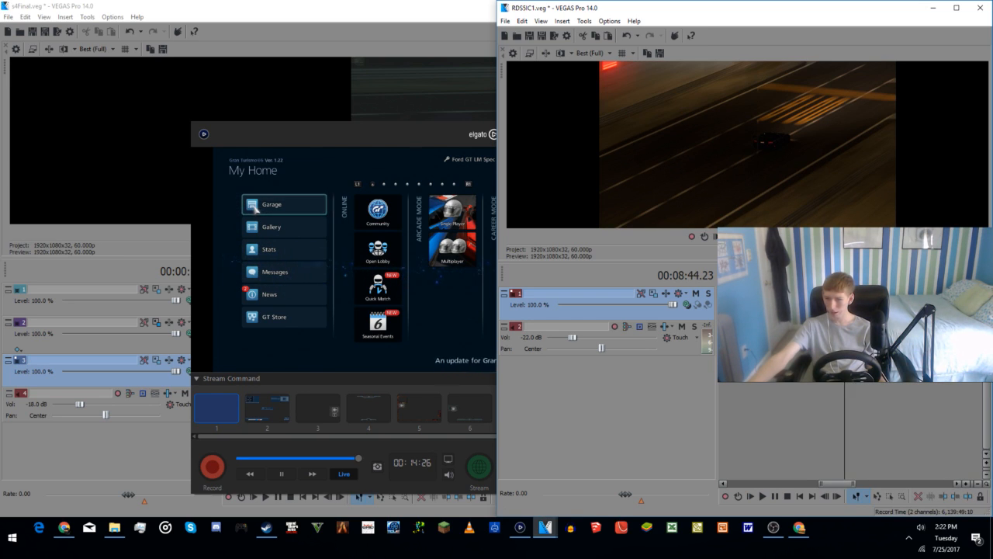
{"action": "left_click_drag", "start_coordinate": [861, 310], "coordinate": [733, 311]}
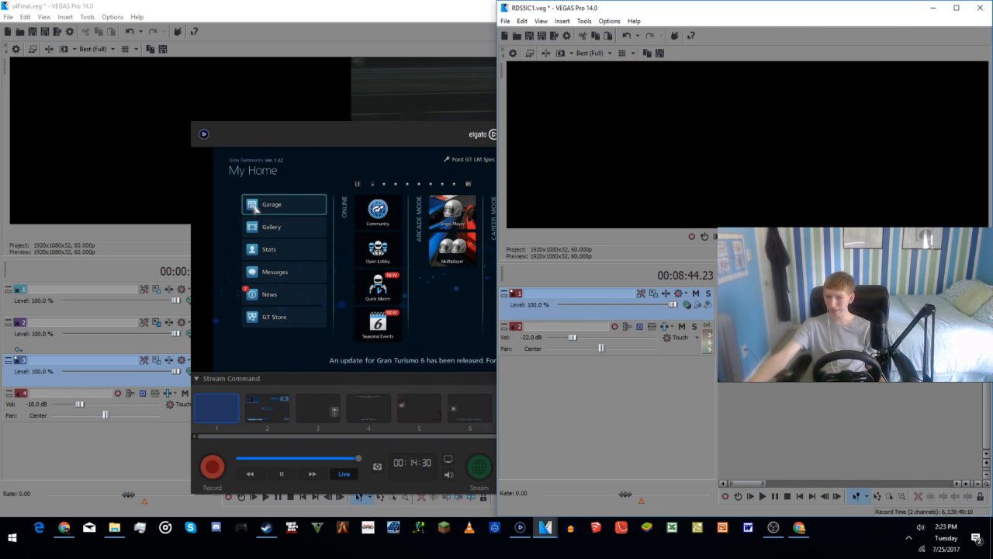
{"action": "scroll", "coordinate": [838, 406], "scroll_direction": "down", "scroll_amount": 5}
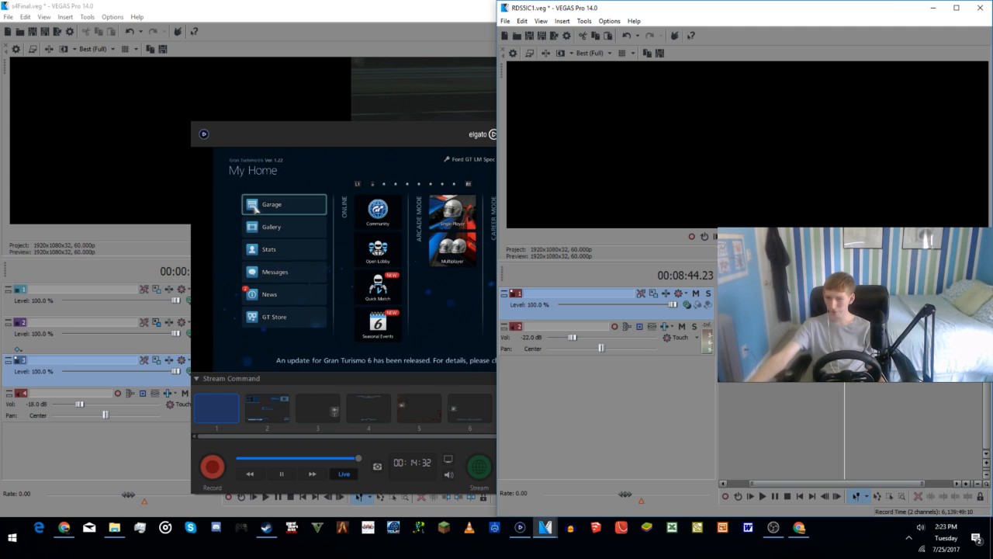
{"action": "left_click", "coordinate": [795, 404]}
{"action": "scroll", "coordinate": [796, 403], "scroll_direction": "up", "scroll_amount": 5}
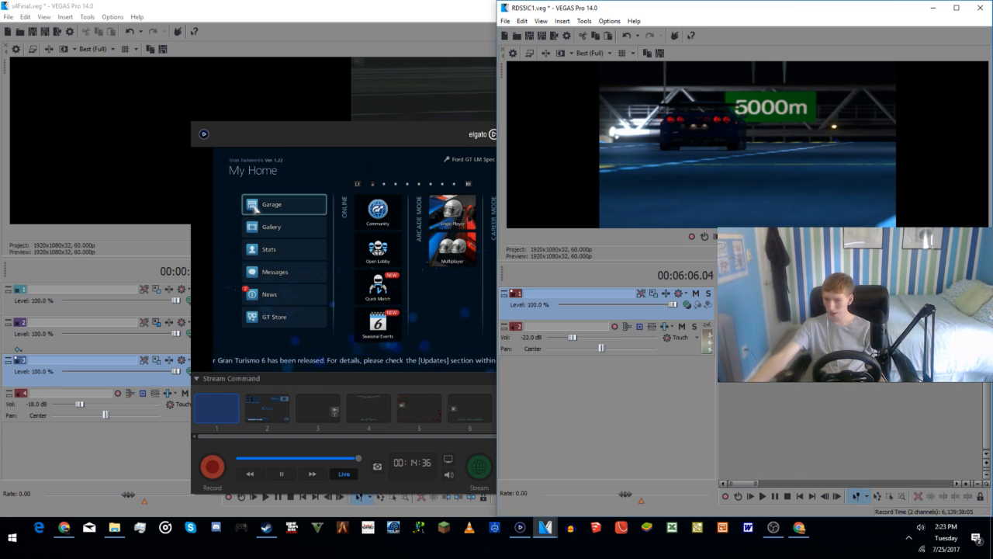
{"action": "left_click", "coordinate": [882, 374]}
{"action": "scroll", "coordinate": [882, 374], "scroll_direction": "up", "scroll_amount": 3}
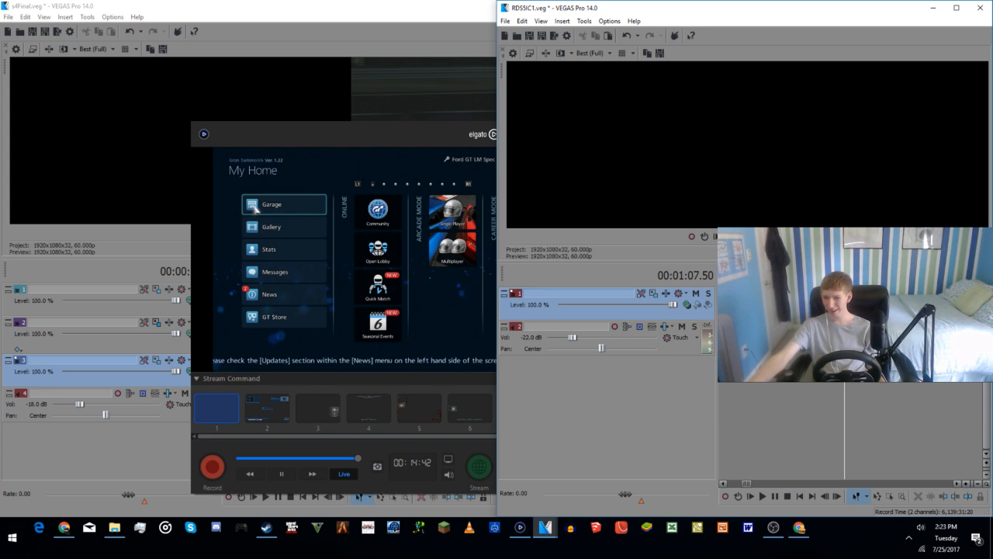
Step: Review the intro's opening shots at several points between 00:00:04.39 and 00:00:18.49, including the Würth straight and the tunnel cars
{"action": "left_click", "coordinate": [828, 340]}
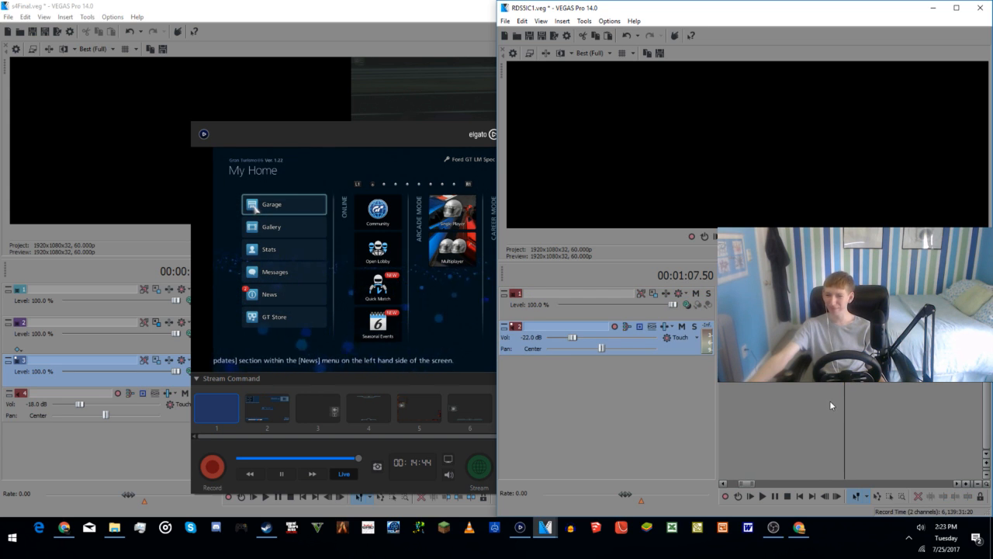
{"action": "scroll", "coordinate": [830, 401], "scroll_direction": "down", "scroll_amount": 3}
{"action": "left_click", "coordinate": [729, 399]}
{"action": "scroll", "coordinate": [746, 396], "scroll_direction": "up", "scroll_amount": 4}
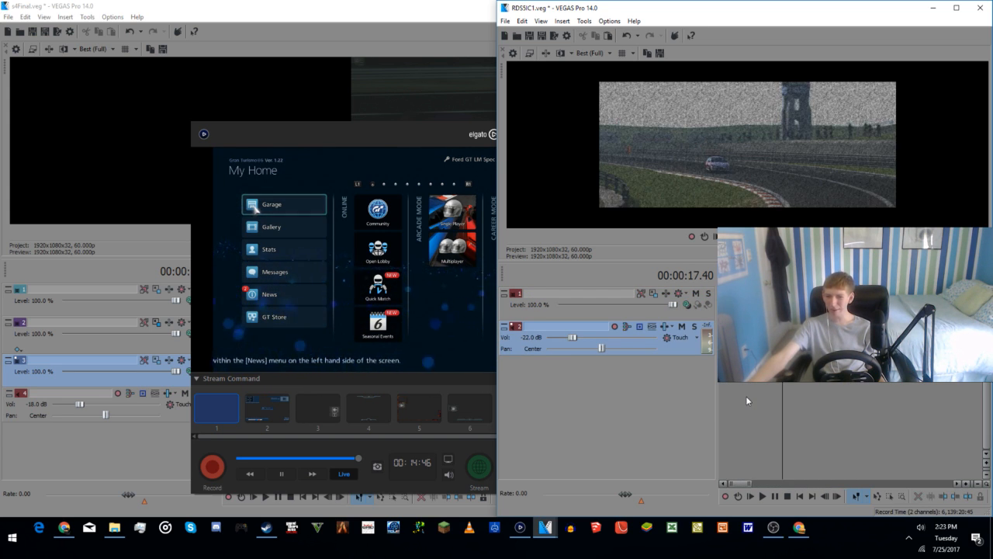
{"action": "left_click", "coordinate": [747, 392]}
{"action": "left_click", "coordinate": [838, 392]}
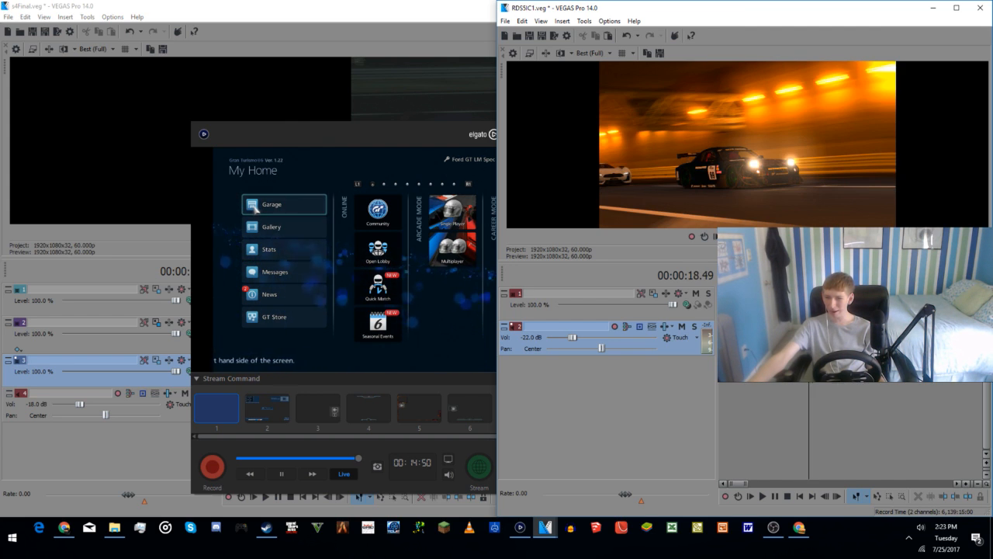
{"action": "left_click", "coordinate": [787, 375]}
{"action": "left_click", "coordinate": [799, 376]}
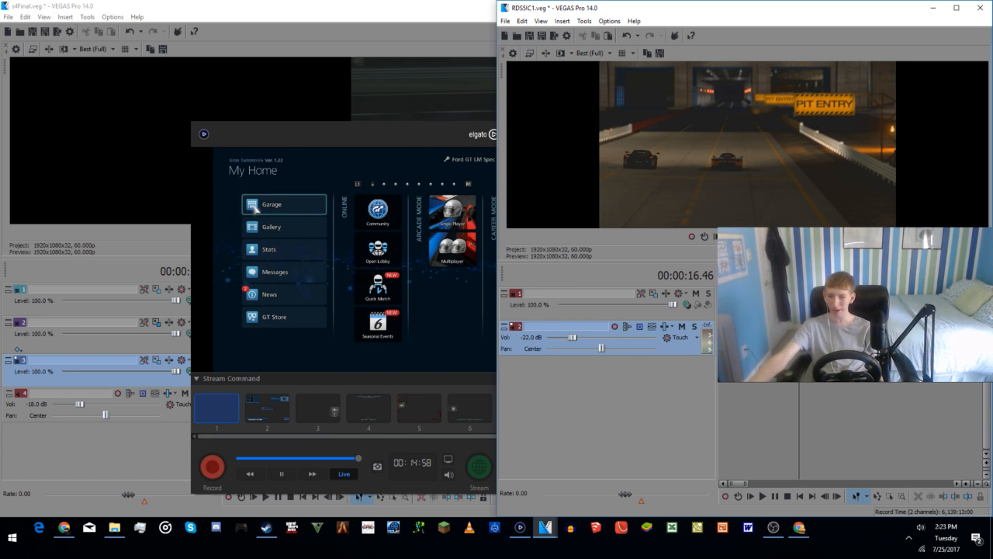
{"action": "left_click", "coordinate": [770, 382]}
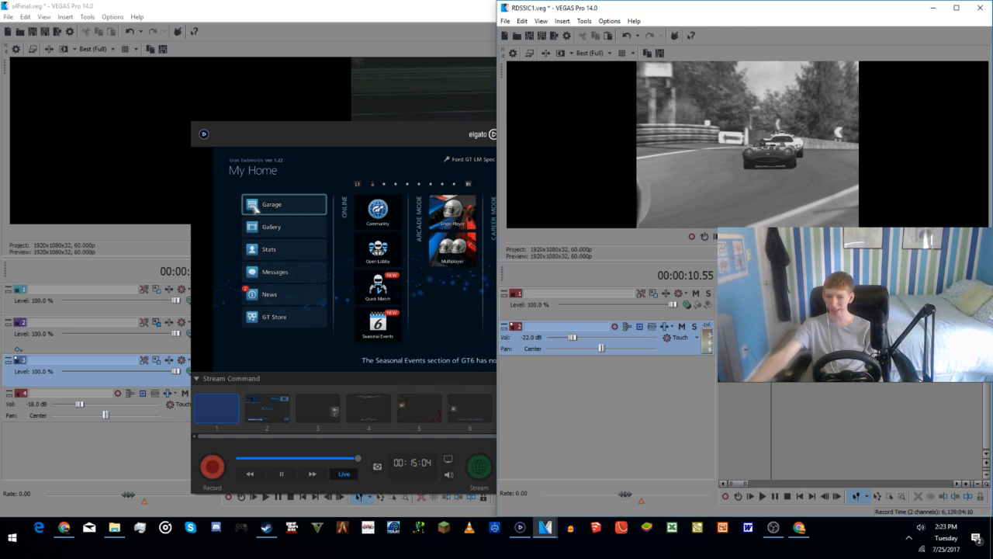
{"action": "left_click", "coordinate": [750, 384]}
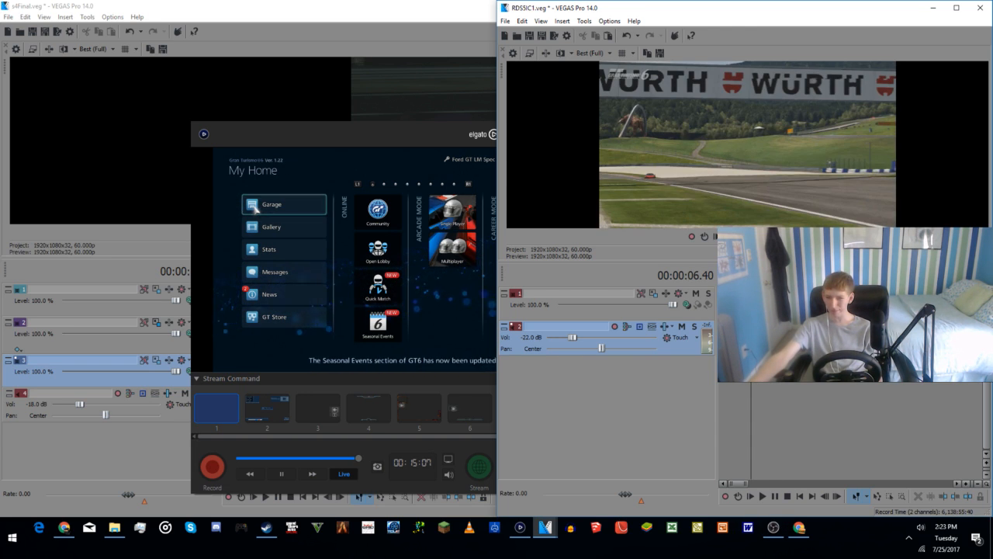
{"action": "left_click", "coordinate": [755, 334]}
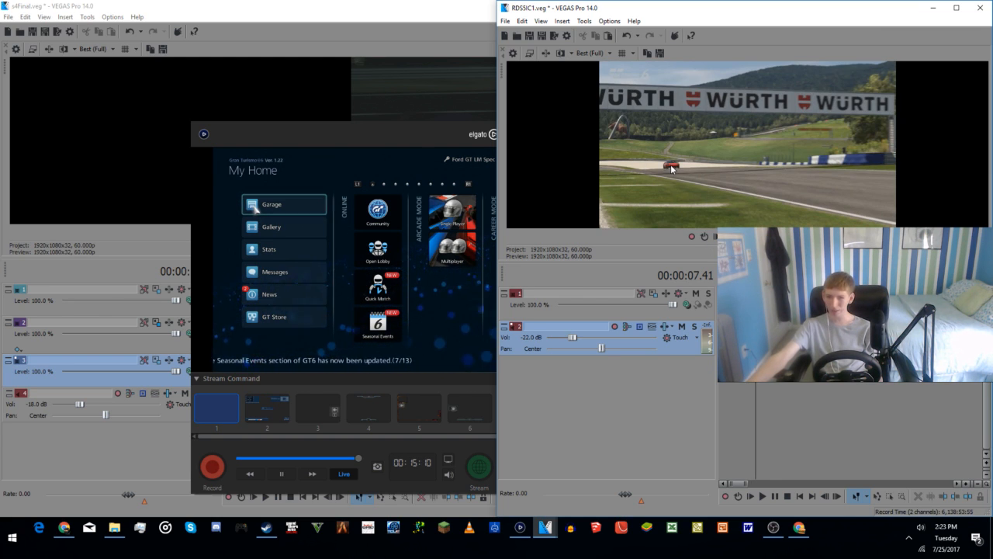
{"action": "left_click", "coordinate": [742, 440]}
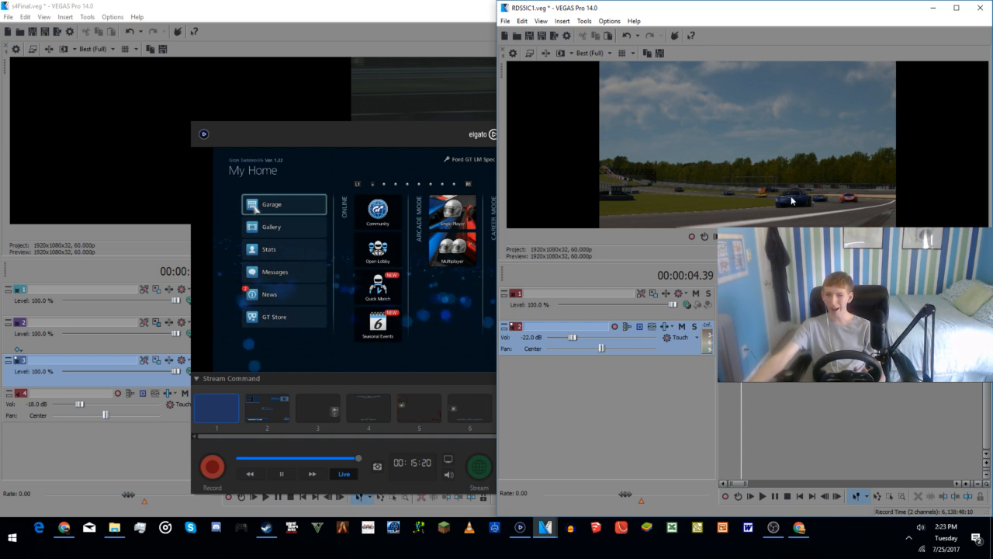
Step: Compare the remaining intro shots at several points between 00:00:30.36 and 00:01:01.29
{"action": "left_click", "coordinate": [930, 388]}
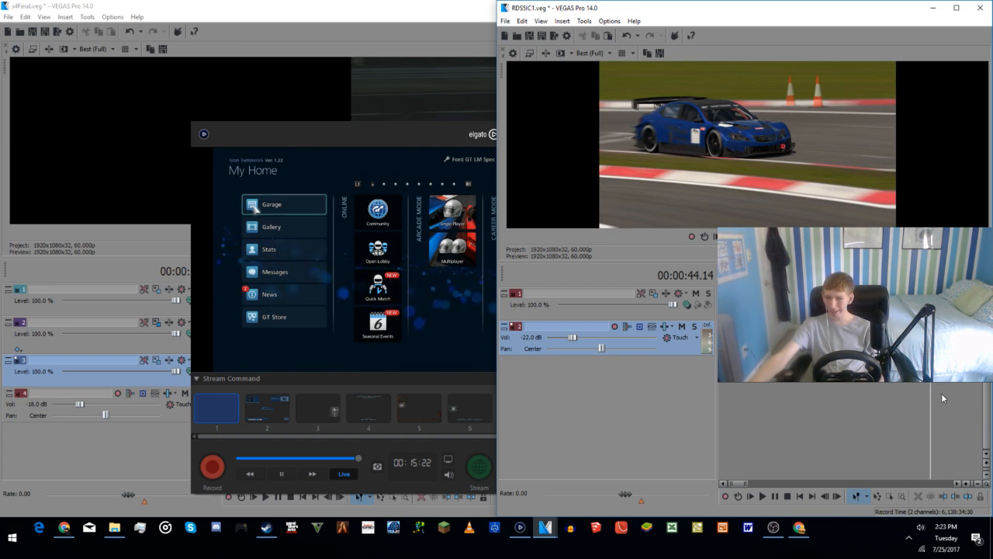
{"action": "left_click", "coordinate": [897, 395]}
{"action": "left_click", "coordinate": [866, 397]}
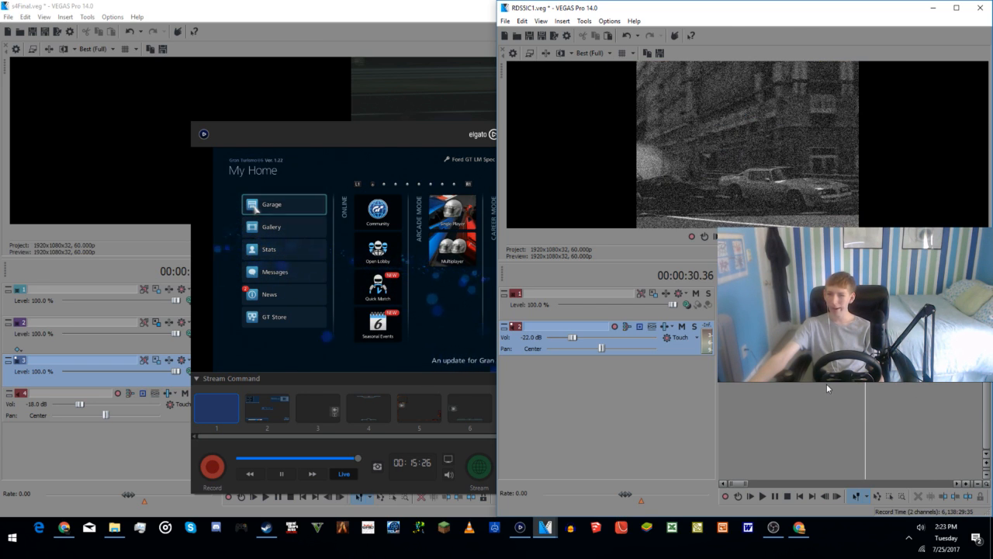
{"action": "left_click", "coordinate": [890, 385]}
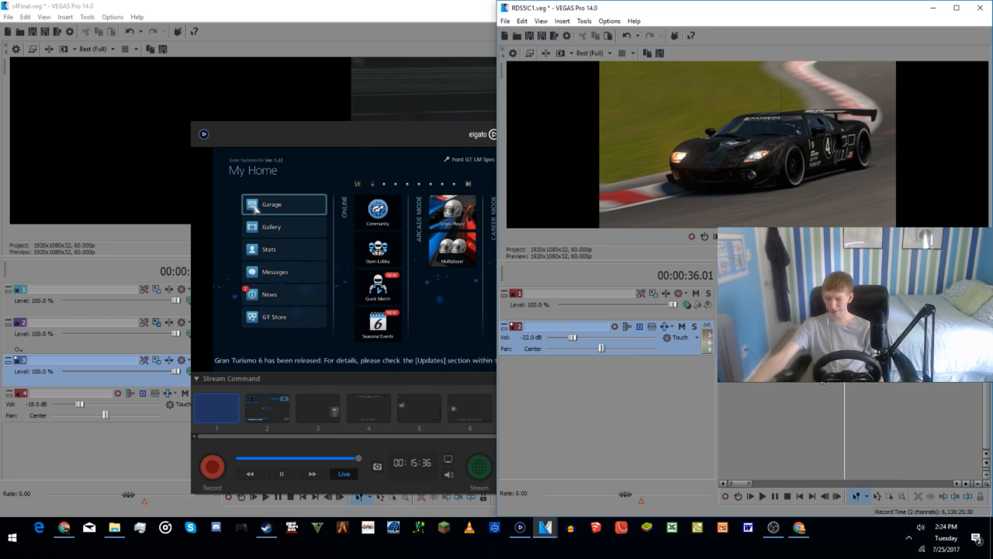
{"action": "left_click", "coordinate": [900, 339]}
{"action": "left_click", "coordinate": [890, 339]}
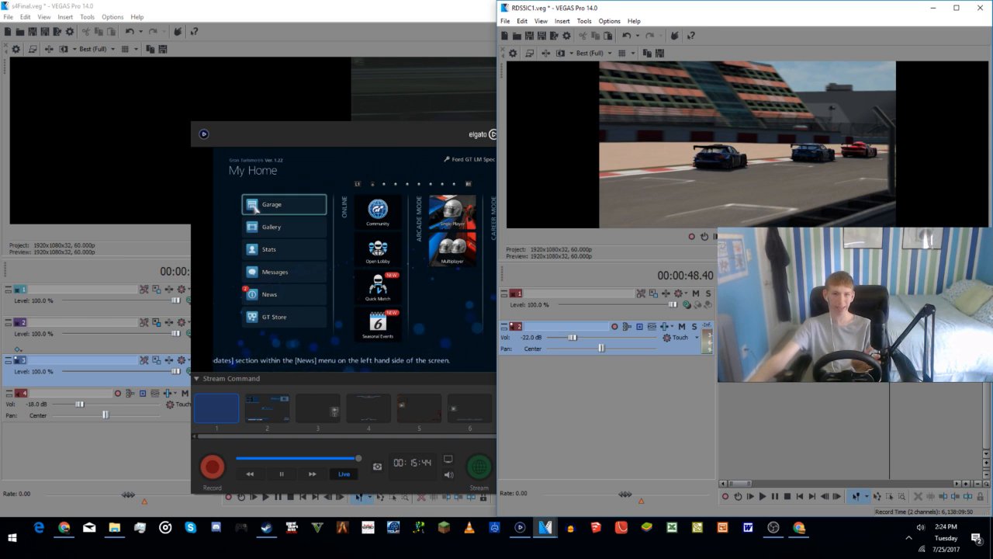
{"action": "left_click", "coordinate": [918, 338]}
{"action": "left_click", "coordinate": [937, 384]}
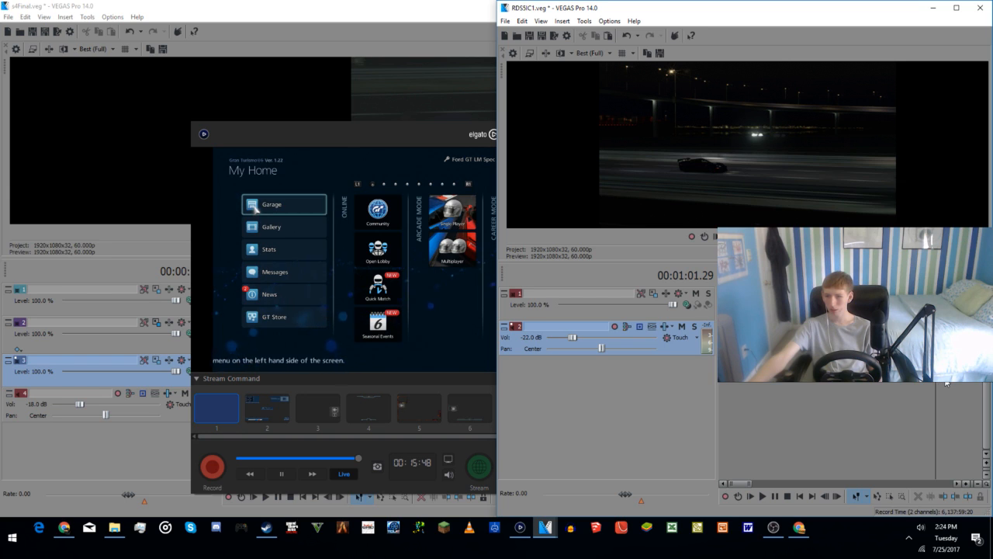
Step: Shift the clip just after 00:01:01.29 slightly earlier and check the overhead and night car shots between 00:00:37.25 and 00:00:42.28
{"action": "left_click", "coordinate": [946, 384]}
{"action": "left_click_drag", "start_coordinate": [946, 304], "coordinate": [928, 304]}
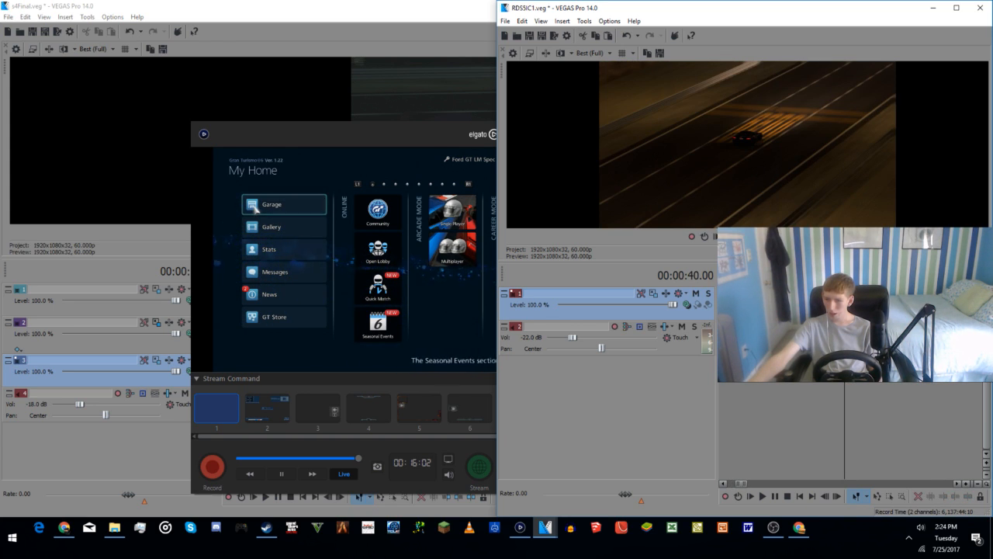
{"action": "left_click", "coordinate": [891, 398]}
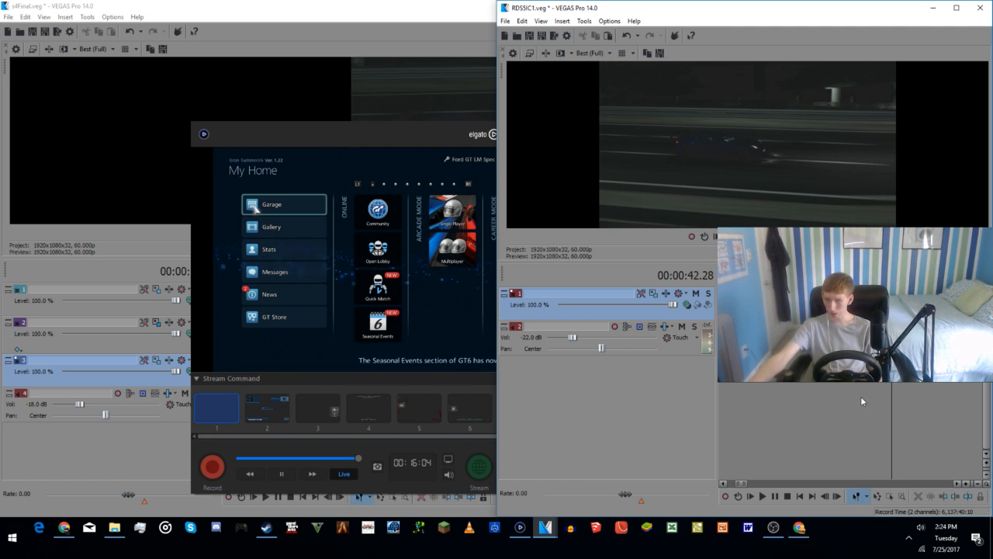
{"action": "left_click", "coordinate": [860, 397]}
{"action": "left_click", "coordinate": [845, 391]}
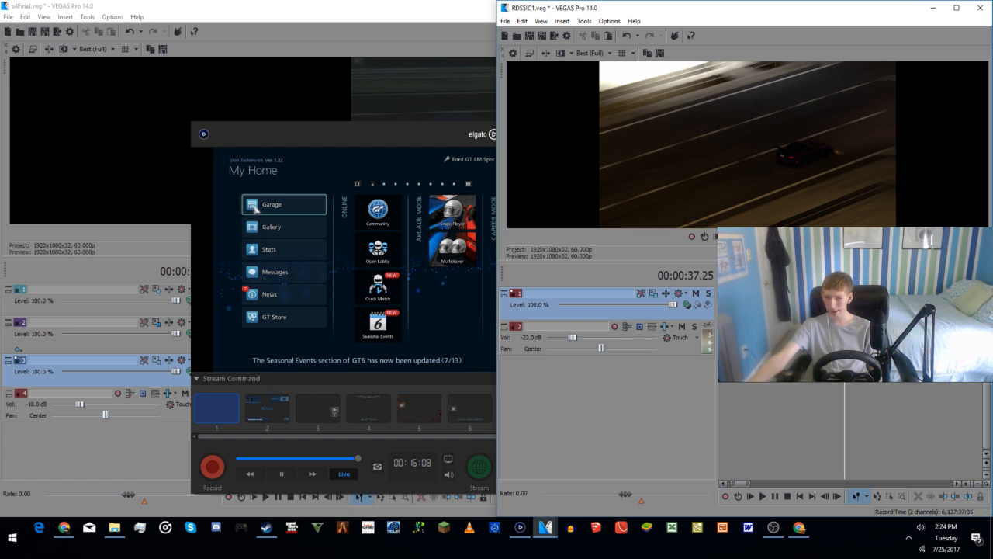
Step: Compare the intro clips at several points between 00:00:16.09 and 00:00:53.47
{"action": "left_click", "coordinate": [768, 305]}
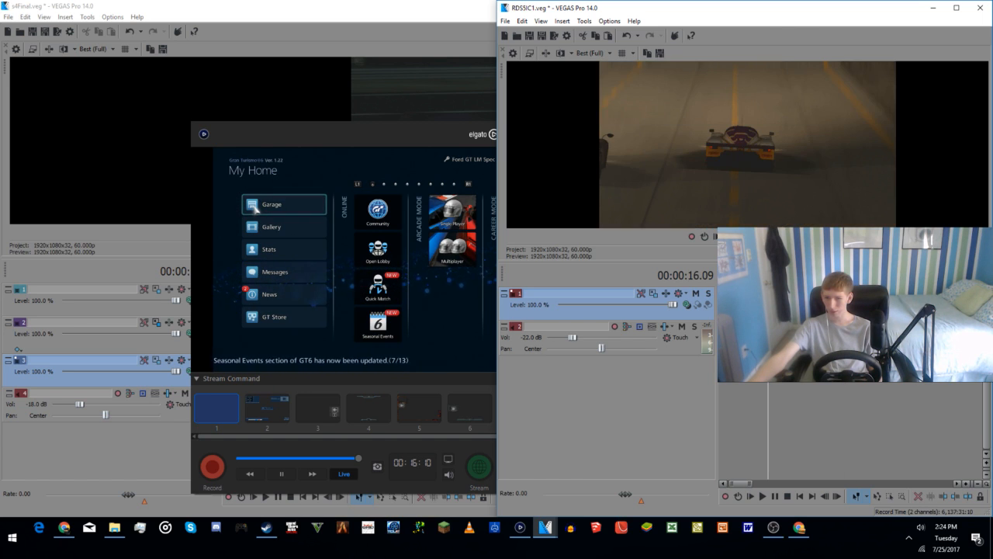
{"action": "left_click", "coordinate": [783, 306]}
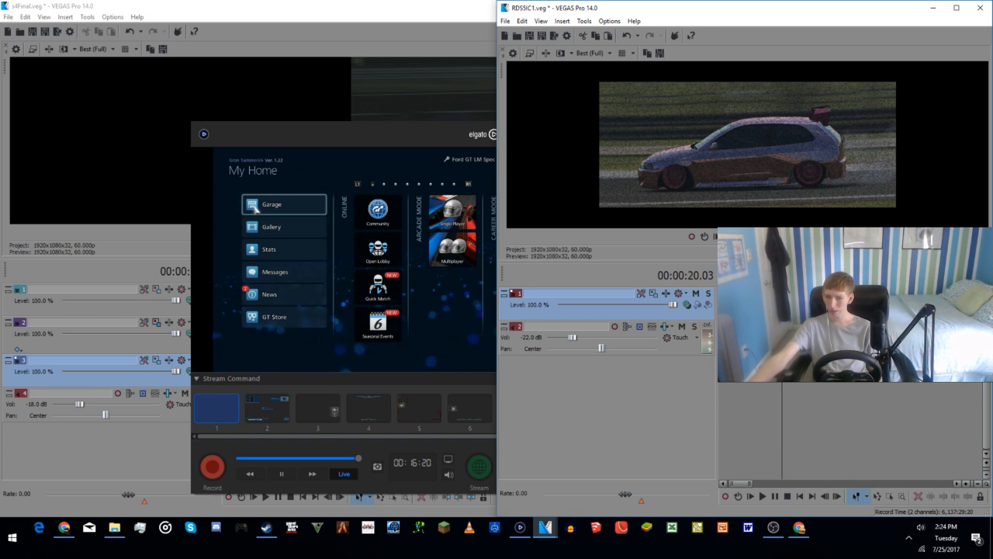
{"action": "left_click", "coordinate": [844, 307]}
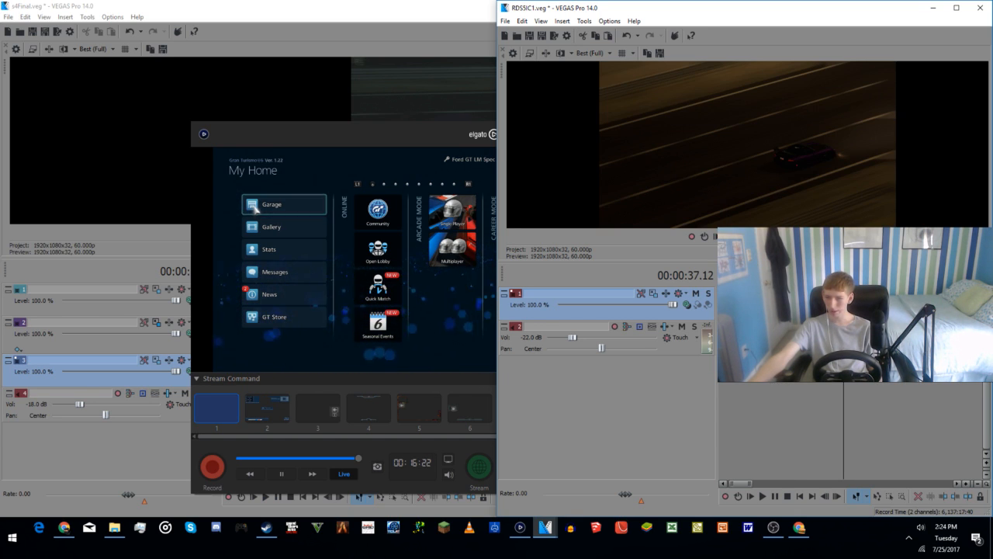
{"action": "left_click", "coordinate": [873, 307]}
{"action": "left_click", "coordinate": [904, 306]}
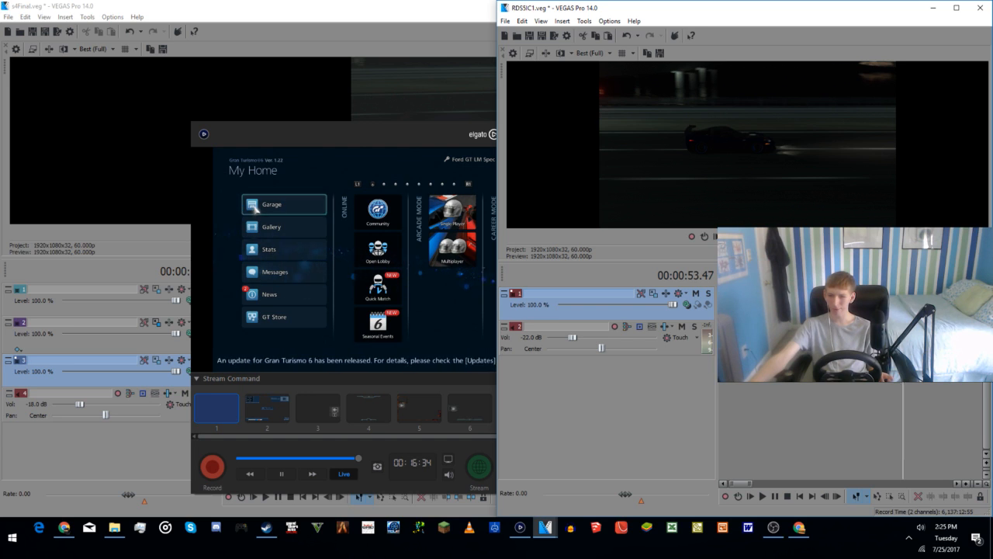
{"action": "left_click", "coordinate": [892, 305]}
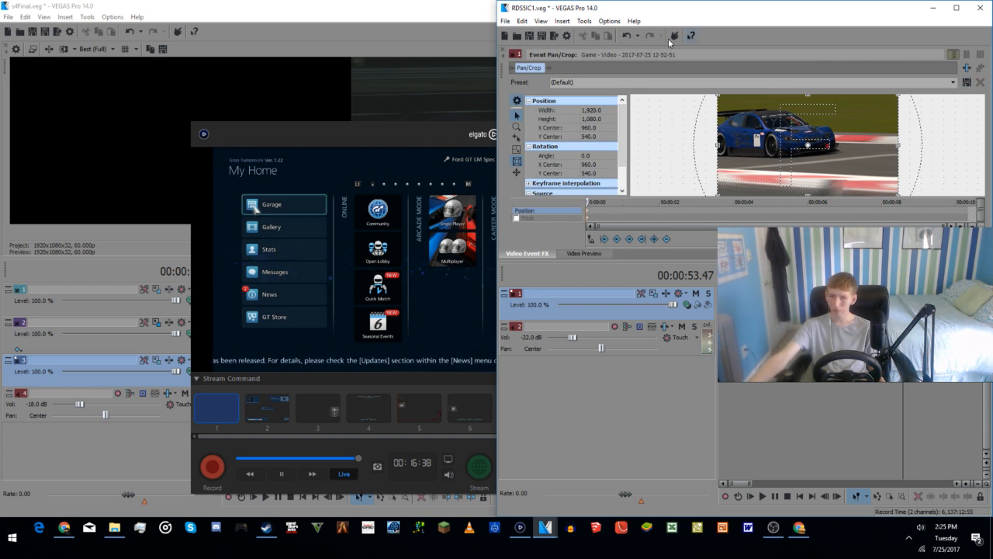
{"action": "left_click", "coordinate": [503, 52]}
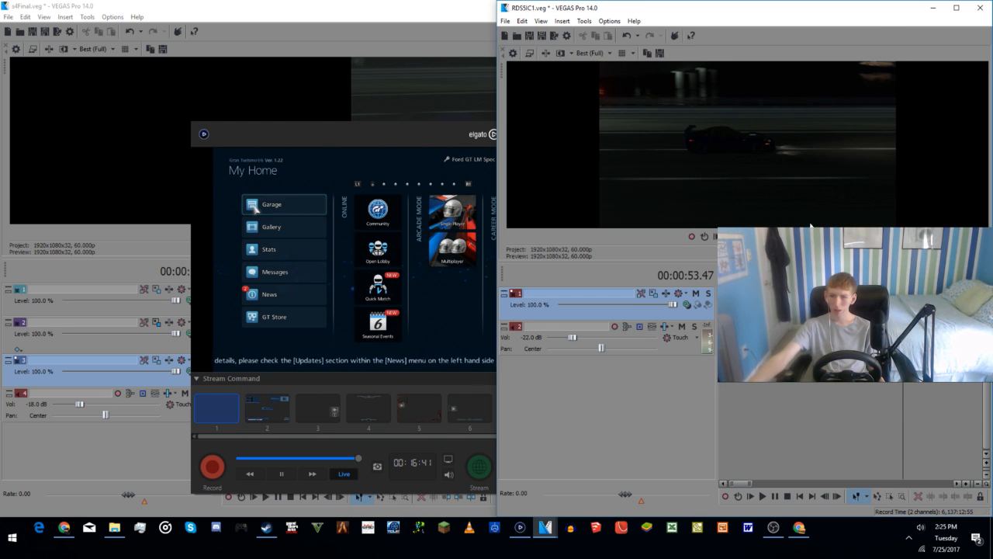
Step: Inspect the rear view of the blue car at 00:00:05.47 and the Würth straight shot at 00:00:08.03
{"action": "left_click", "coordinate": [731, 407]}
{"action": "scroll", "coordinate": [731, 408], "scroll_direction": "up", "scroll_amount": 5}
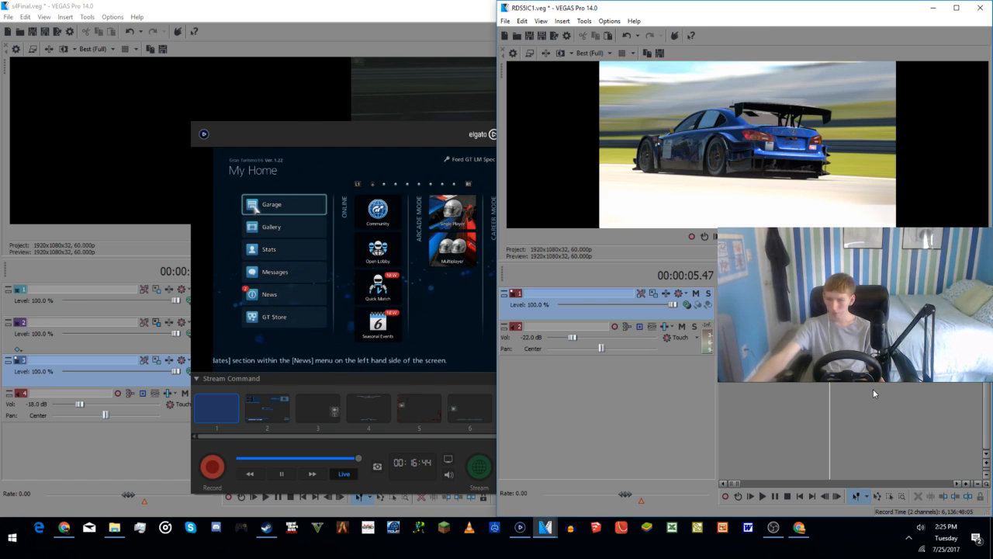
{"action": "left_click", "coordinate": [873, 388]}
{"action": "scroll", "coordinate": [871, 406], "scroll_direction": "down", "scroll_amount": 4}
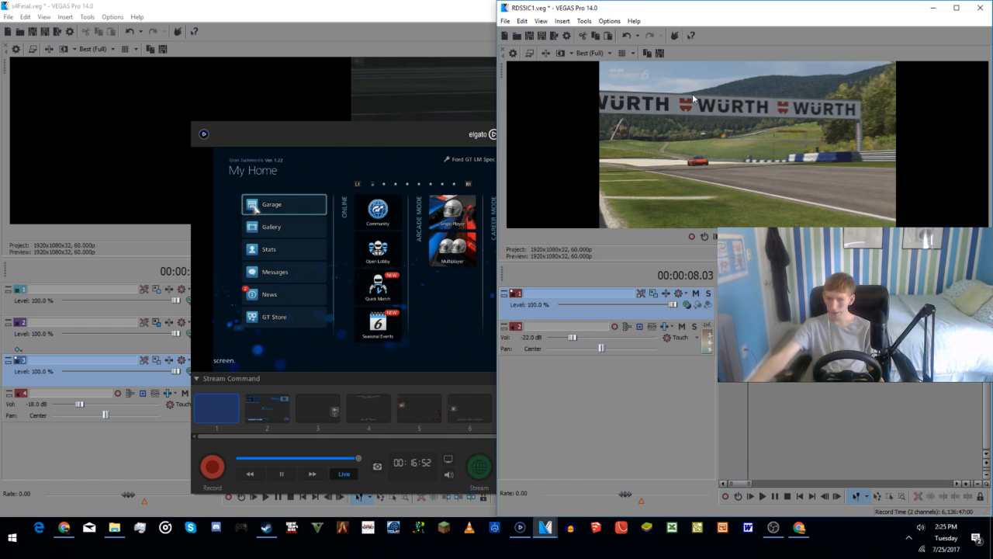
Step: Switch to the YouTube stream page in Chrome, check the live chat, and return to the VEGAS Pro project
{"action": "left_click", "coordinate": [799, 527]}
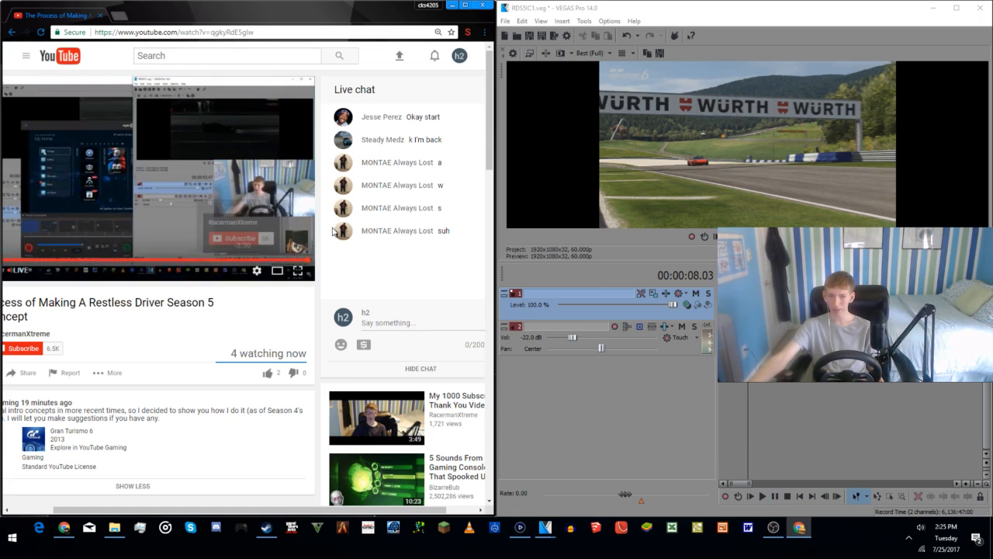
{"action": "scroll", "coordinate": [413, 207], "scroll_direction": "down", "scroll_amount": 2}
{"action": "scroll", "coordinate": [412, 207], "scroll_direction": "up", "scroll_amount": 2}
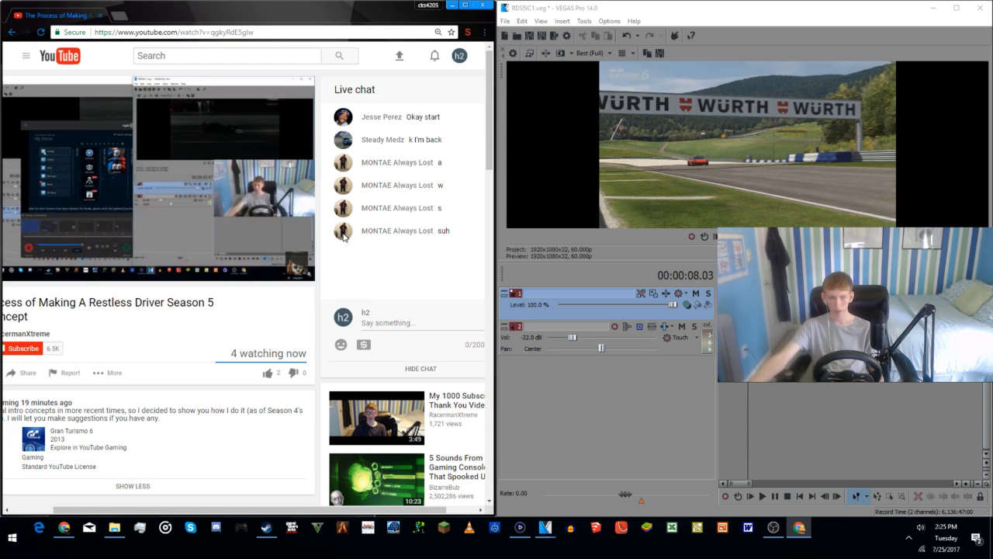
{"action": "scroll", "coordinate": [178, 344], "scroll_direction": "left", "scroll_amount": 2}
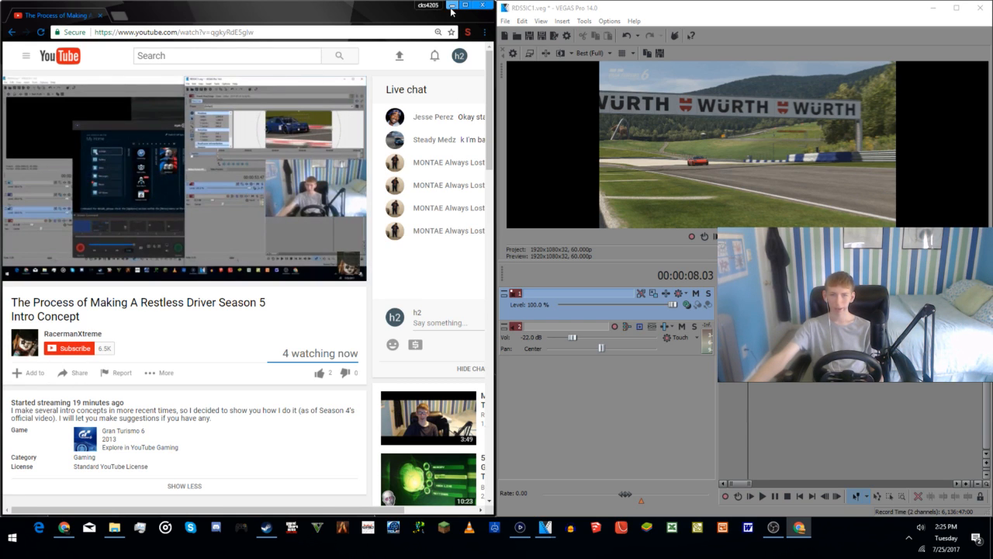
{"action": "left_click", "coordinate": [451, 6]}
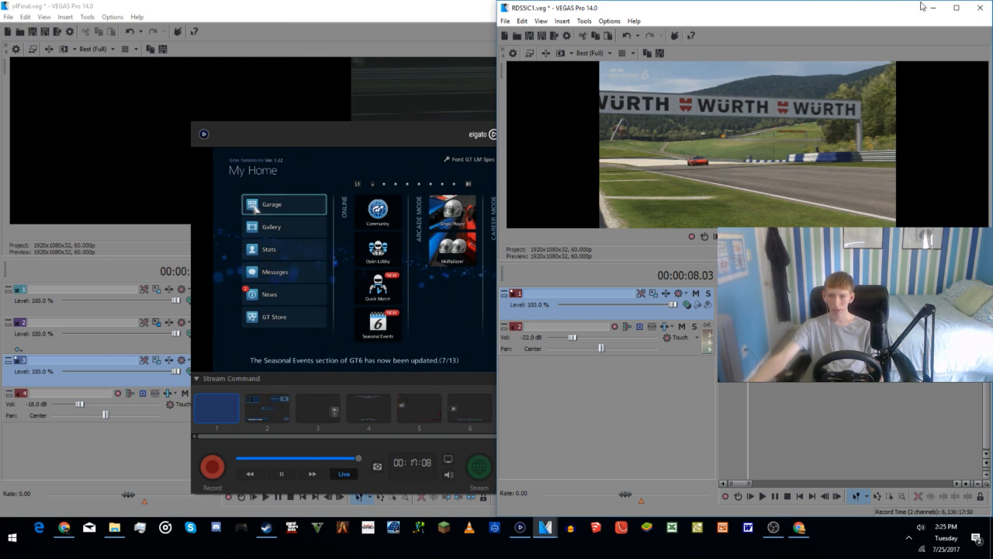
Step: Maximize the RDS5IC1 project window and inspect the opening shots at 00:00:02.25 and 00:00:07.49
{"action": "left_click", "coordinate": [956, 7]}
{"action": "scroll", "coordinate": [463, 417], "scroll_direction": "up", "scroll_amount": 4}
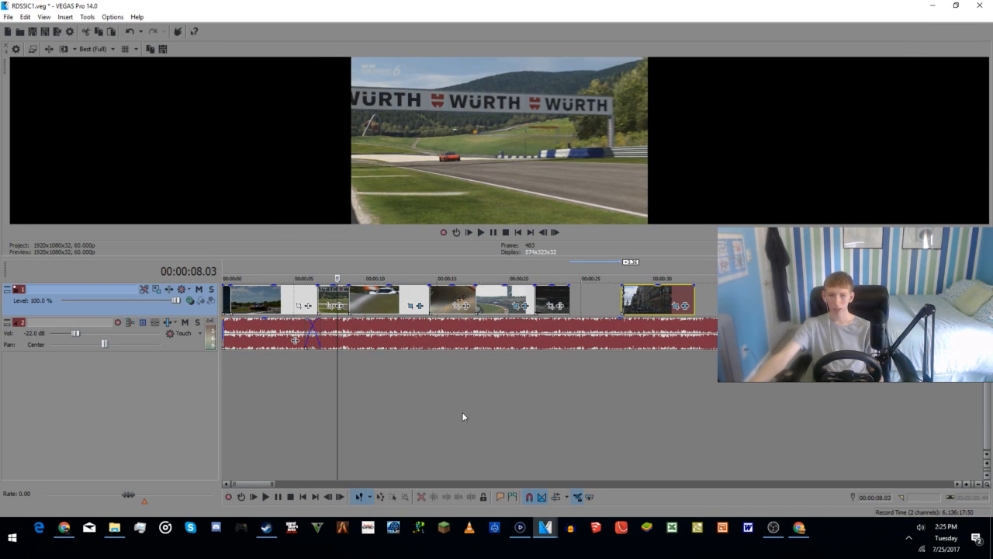
{"action": "left_click", "coordinate": [257, 399]}
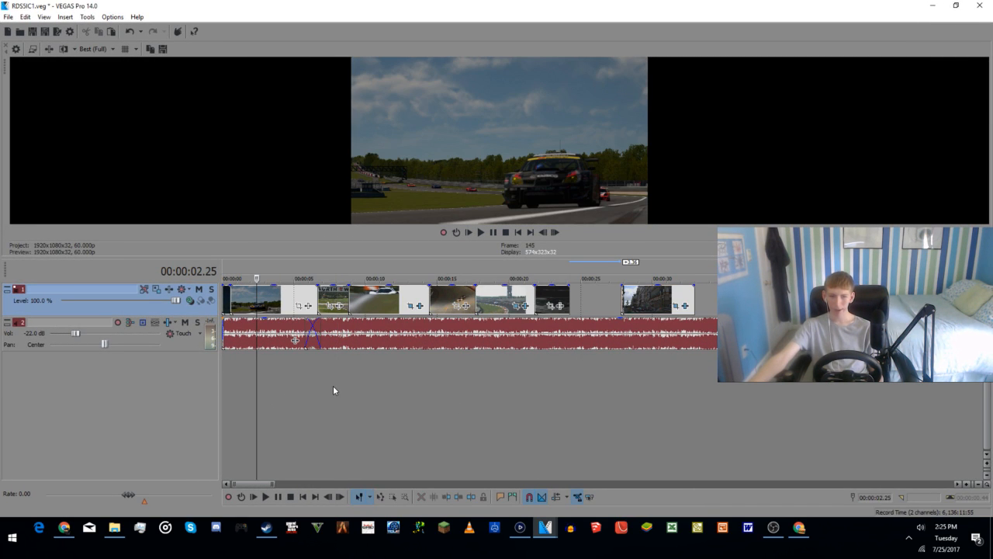
{"action": "left_click", "coordinate": [335, 392]}
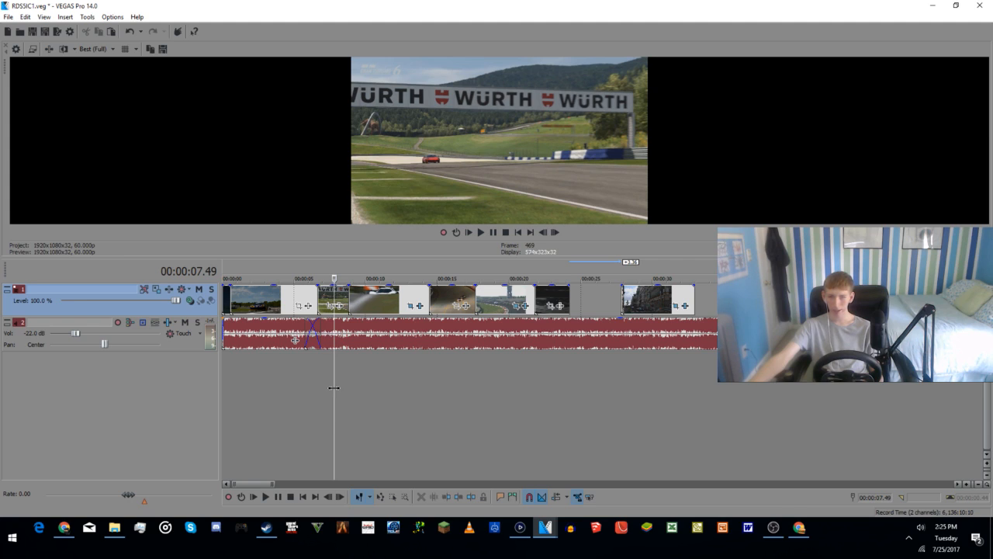
Step: Swap the dark side-on night car clip into the Würth clip's place near 00:00:07, moving the Würth clip to about 00:00:25
{"action": "left_click_drag", "start_coordinate": [340, 300], "coordinate": [384, 298]}
{"action": "mouse_move", "coordinate": [466, 296]}
{"action": "left_mouse_down"}
{"action": "mouse_move", "coordinate": [460, 300]}
{"action": "mouse_move", "coordinate": [503, 305]}
{"action": "left_mouse_up"}
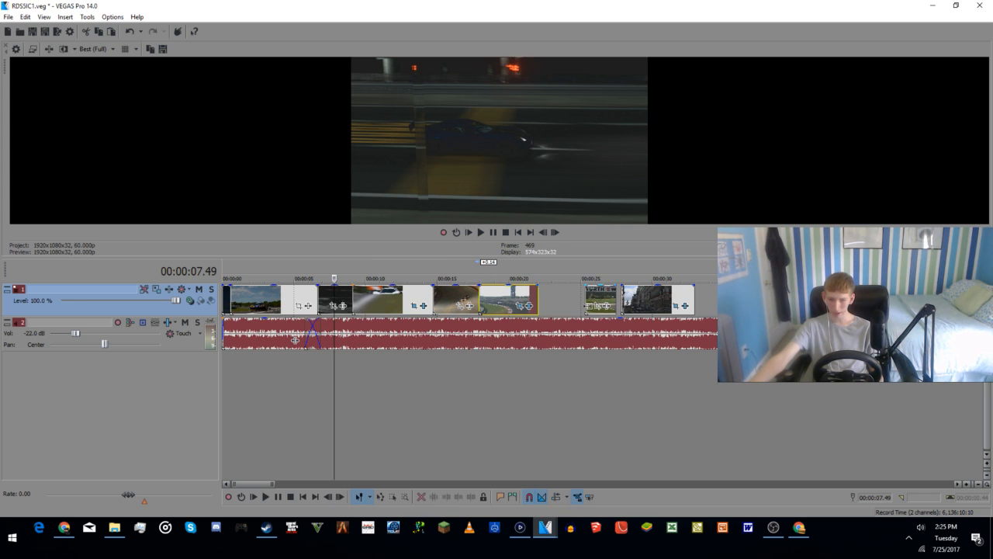
Step: Place the overhead purple car clip at about 00:00:22 and shift the Würth and street clips later to make room
{"action": "left_click_drag", "start_coordinate": [602, 295], "coordinate": [614, 295]}
{"action": "left_click_drag", "start_coordinate": [783, 300], "coordinate": [511, 309]}
{"action": "left_click_drag", "start_coordinate": [651, 297], "coordinate": [742, 295]}
{"action": "left_click_drag", "start_coordinate": [612, 298], "coordinate": [675, 303]}
{"action": "left_click_drag", "start_coordinate": [553, 304], "coordinate": [620, 303]}
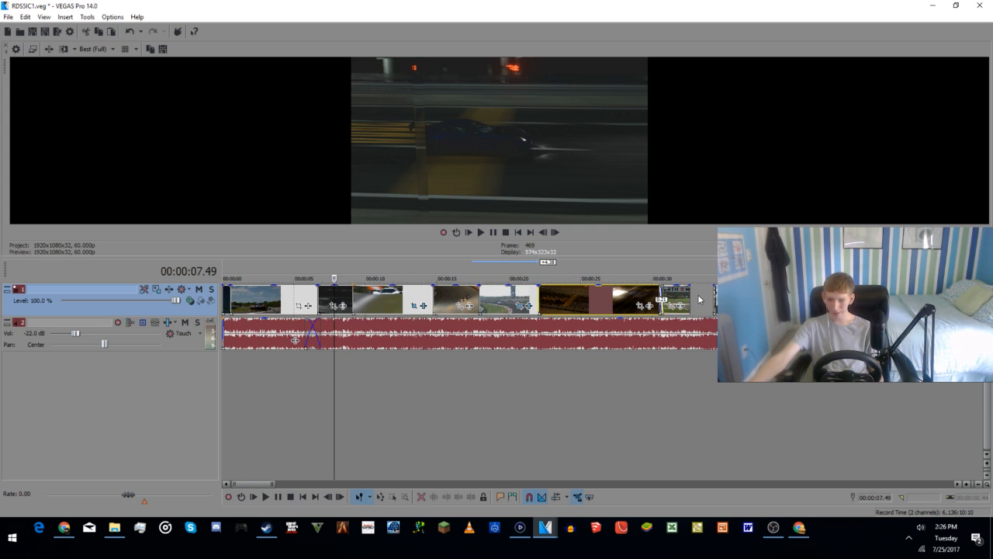
Step: Close the gaps after the overhead car clip, lining up the Würth, orange-lit tunnel, street, night highway and following clips in sequence
{"action": "mouse_move", "coordinate": [680, 302]}
{"action": "left_mouse_down"}
{"action": "mouse_move", "coordinate": [617, 291]}
{"action": "mouse_move", "coordinate": [707, 303]}
{"action": "left_mouse_up"}
{"action": "scroll", "coordinate": [681, 389], "scroll_direction": "down", "scroll_amount": 2}
{"action": "left_click_drag", "start_coordinate": [644, 303], "coordinate": [564, 293]}
{"action": "left_click_drag", "start_coordinate": [686, 299], "coordinate": [607, 306]}
{"action": "left_click_drag", "start_coordinate": [741, 303], "coordinate": [673, 310]}
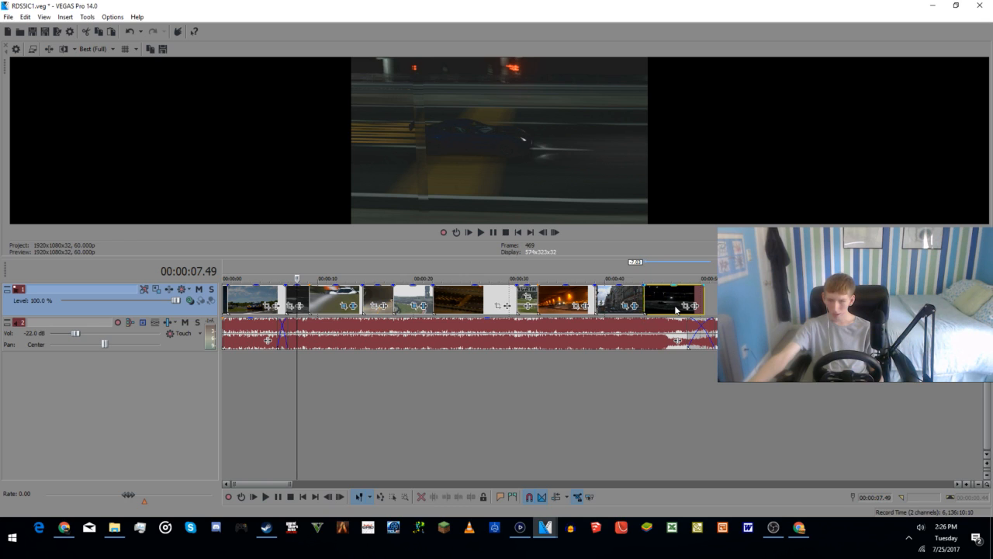
{"action": "left_click_drag", "start_coordinate": [813, 305], "coordinate": [727, 307]}
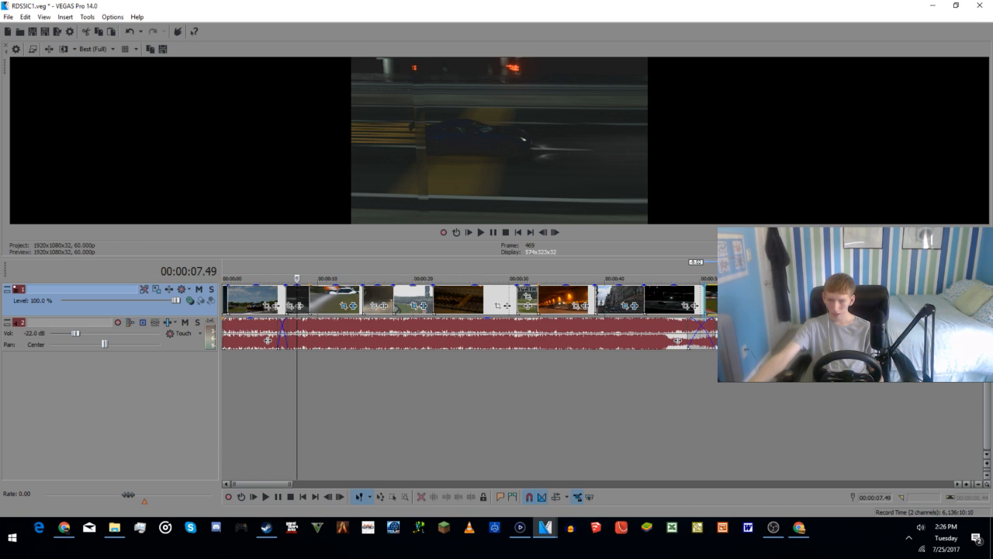
Step: Rearrange the clips after 00:00:32 so the street clip comes first, followed by the orange-lit tunnel and daytime track clips, moving the night highway clip later
{"action": "left_click_drag", "start_coordinate": [657, 308], "coordinate": [677, 308]}
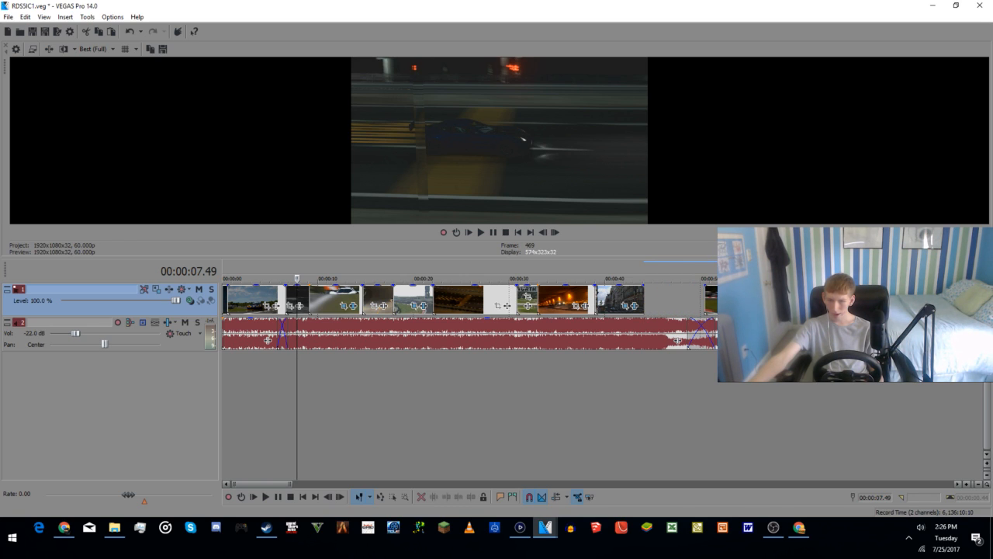
{"action": "left_click_drag", "start_coordinate": [722, 305], "coordinate": [662, 307]}
{"action": "left_click_drag", "start_coordinate": [561, 299], "coordinate": [666, 305]}
{"action": "left_click_drag", "start_coordinate": [745, 301], "coordinate": [764, 301]}
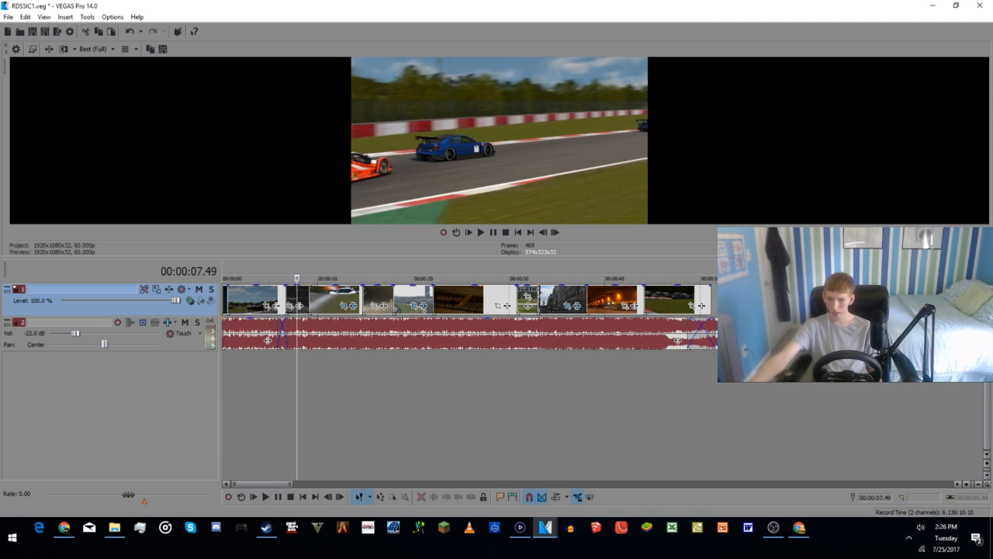
{"action": "key", "text": "ctrl+z"}
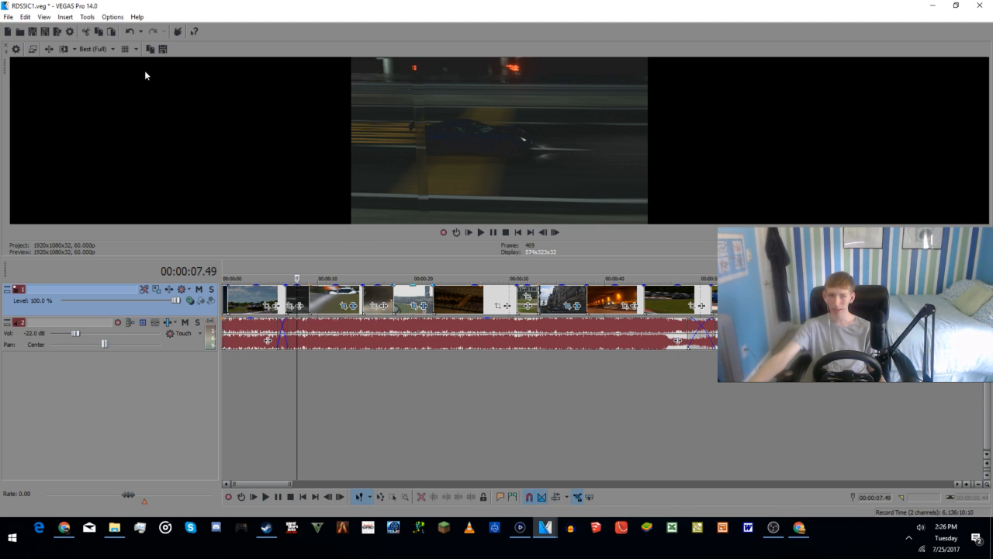
Step: Return the playback cursor to 00:00:00.00 and send the video preview to the external monitor
{"action": "left_click", "coordinate": [227, 387]}
{"action": "scroll", "coordinate": [233, 387], "scroll_direction": "up", "scroll_amount": 8}
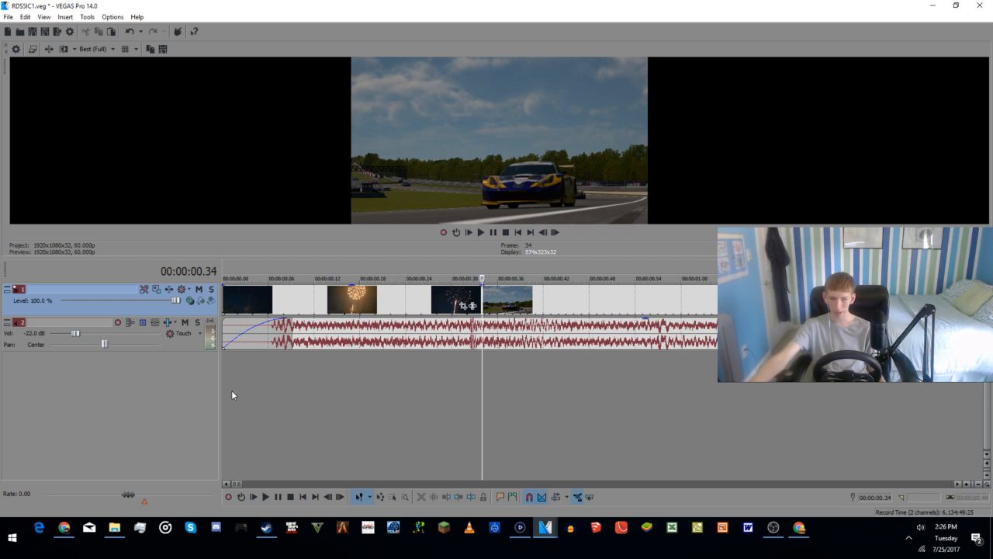
{"action": "left_click", "coordinate": [225, 390]}
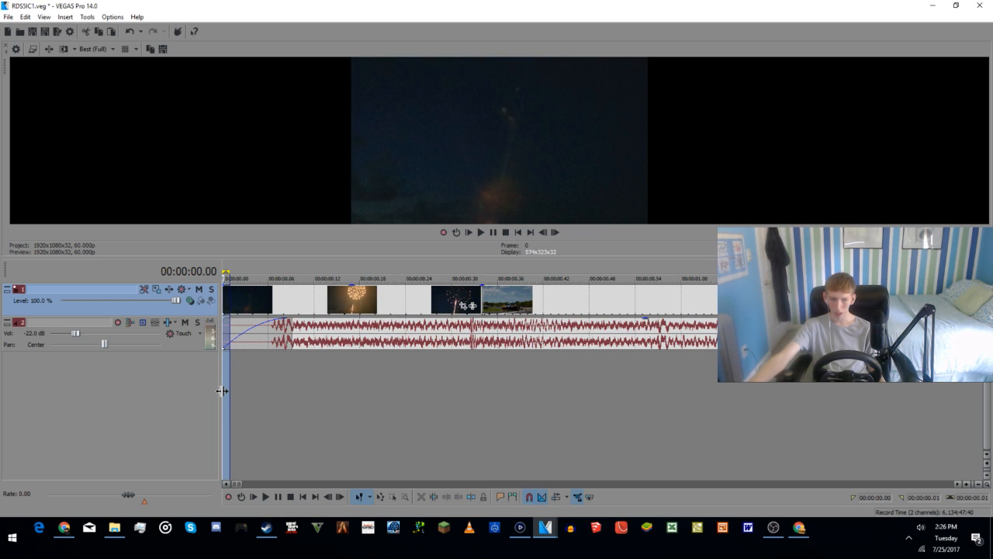
{"action": "left_click", "coordinate": [224, 390]}
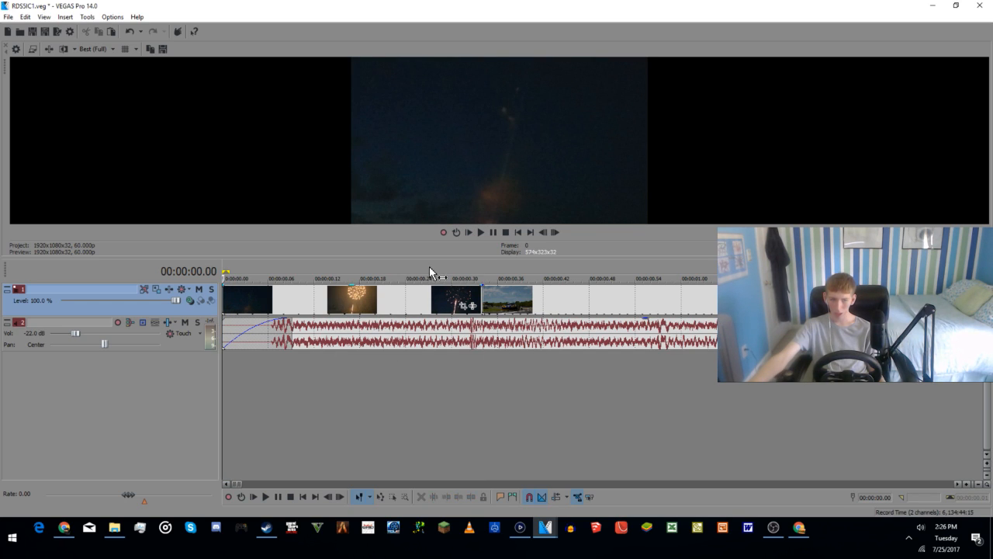
{"action": "left_click", "coordinate": [48, 50]}
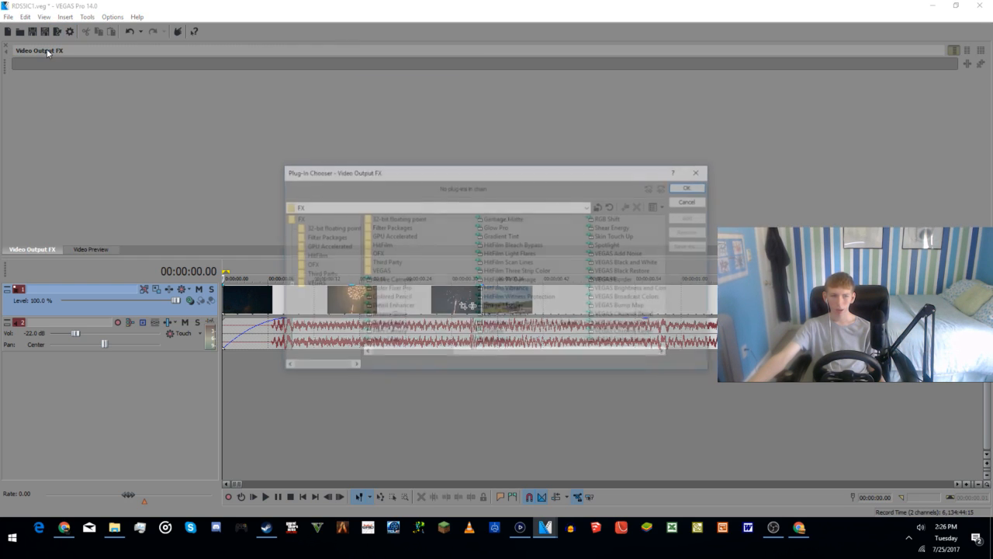
{"action": "left_click", "coordinate": [690, 201]}
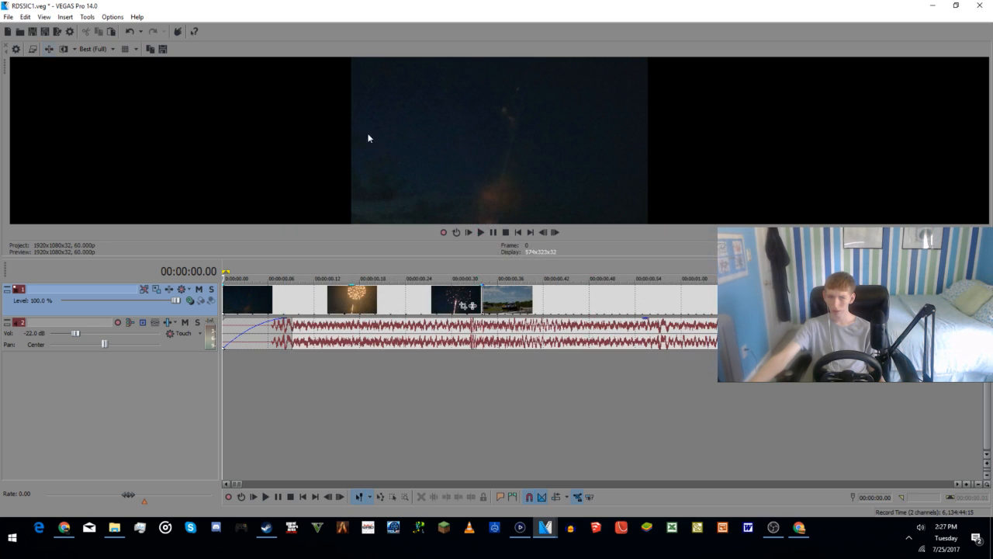
{"action": "left_click", "coordinate": [31, 50]}
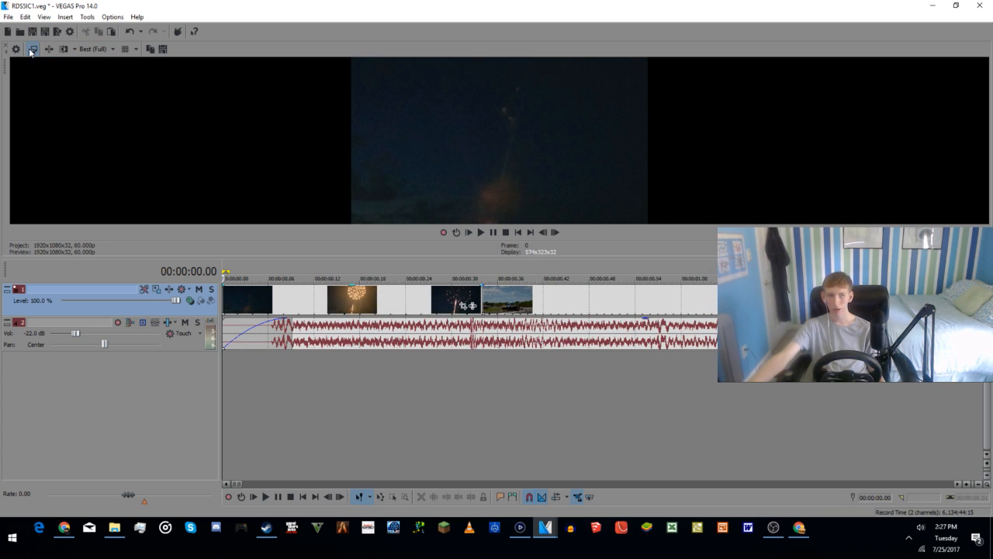
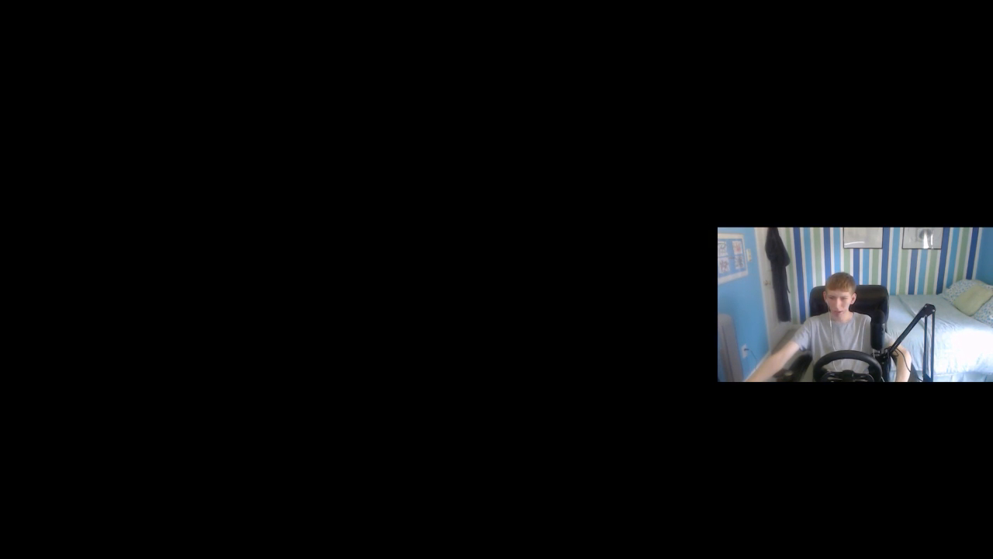
Step: Stop the external preview and extend the last night track clip so it ends at 00:01:05.36
{"action": "key", "text": "Escape"}
{"action": "left_click", "coordinate": [839, 408]}
{"action": "scroll", "coordinate": [837, 407], "scroll_direction": "up", "scroll_amount": 5}
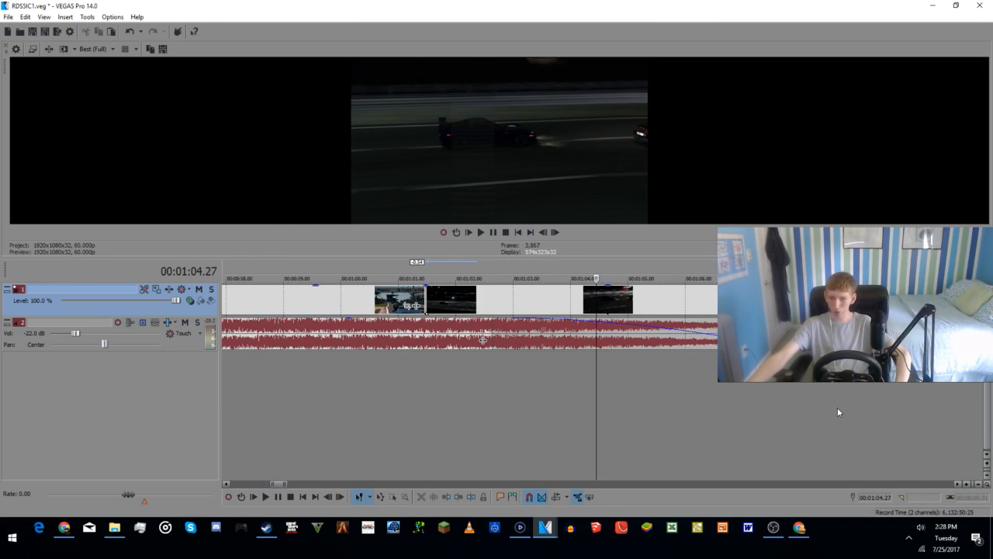
{"action": "key", "text": "space"}
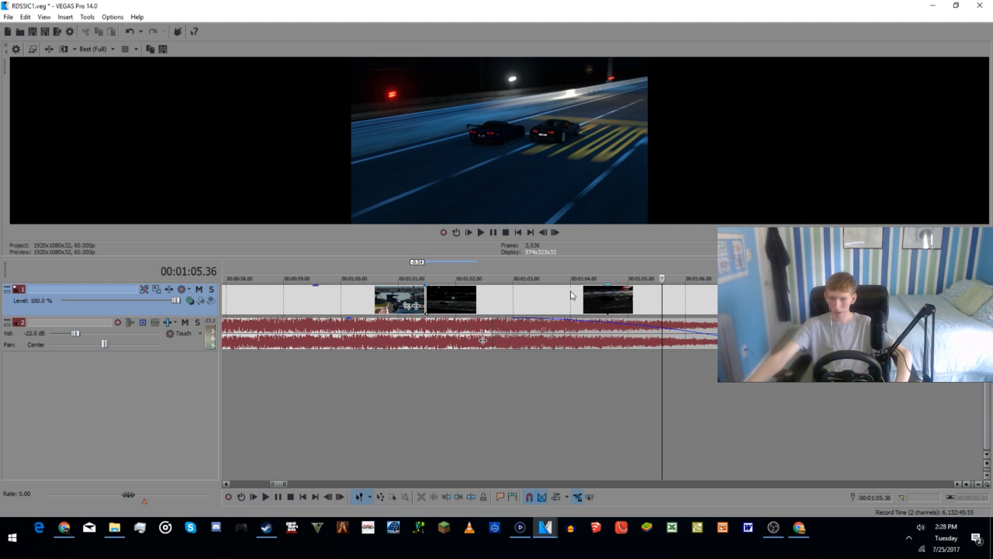
{"action": "left_click_drag", "start_coordinate": [476, 299], "coordinate": [662, 298]}
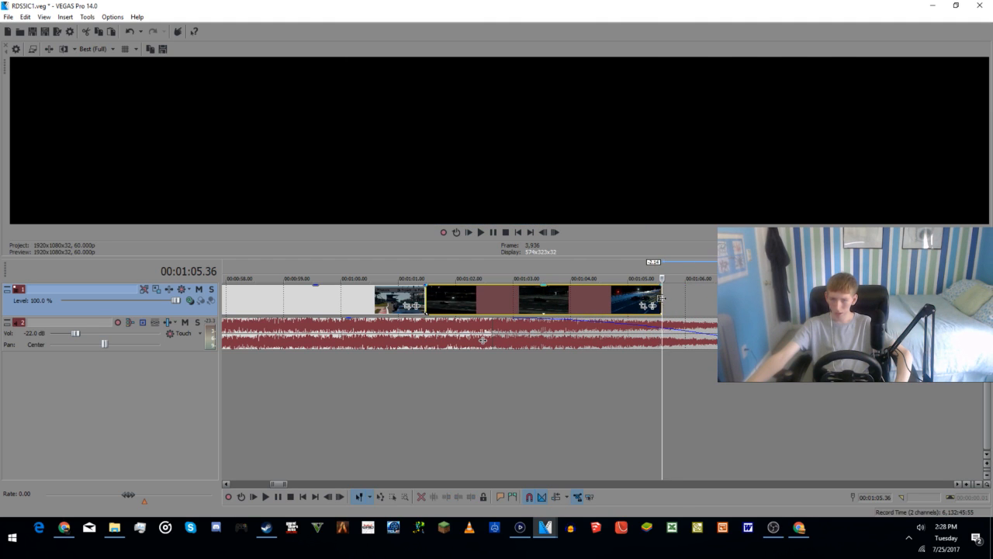
Step: Return to the start of the timeline and examine the cut between the fireworks clip and the first daytime race clip
{"action": "scroll", "coordinate": [489, 372], "scroll_direction": "down", "scroll_amount": 4}
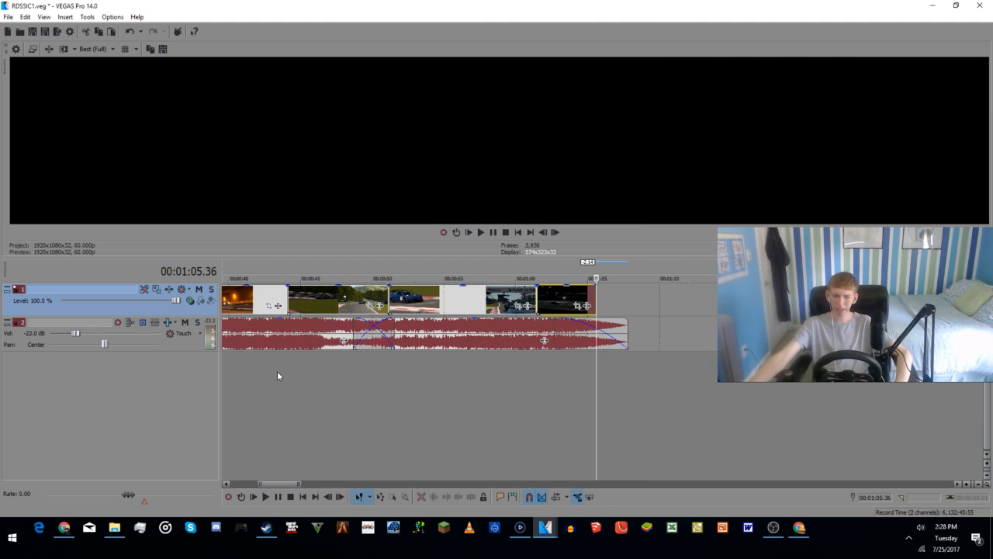
{"action": "scroll", "coordinate": [262, 372], "scroll_direction": "down", "scroll_amount": 3}
{"action": "left_click", "coordinate": [225, 379]}
{"action": "scroll", "coordinate": [249, 379], "scroll_direction": "up", "scroll_amount": 8}
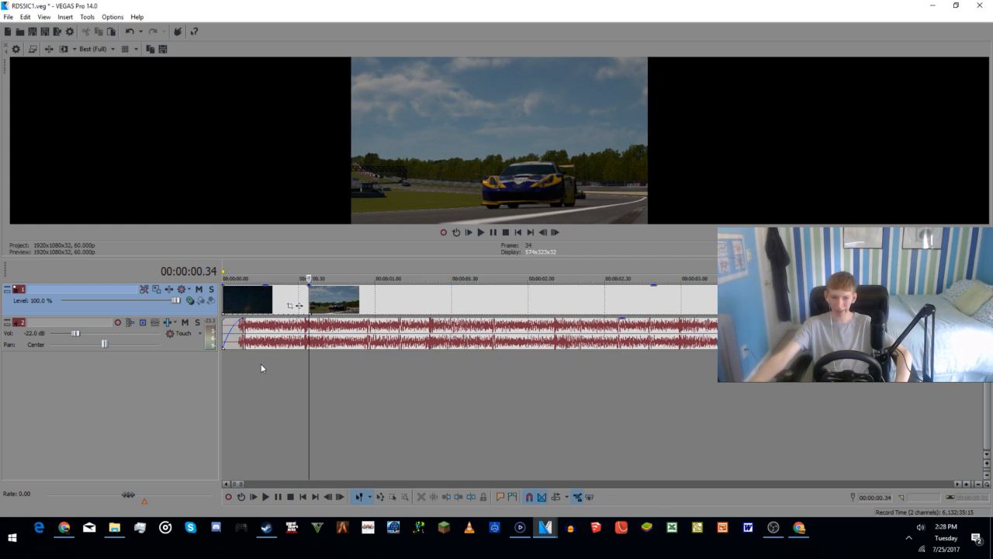
{"action": "left_click", "coordinate": [305, 298]}
{"action": "left_click", "coordinate": [139, 17]}
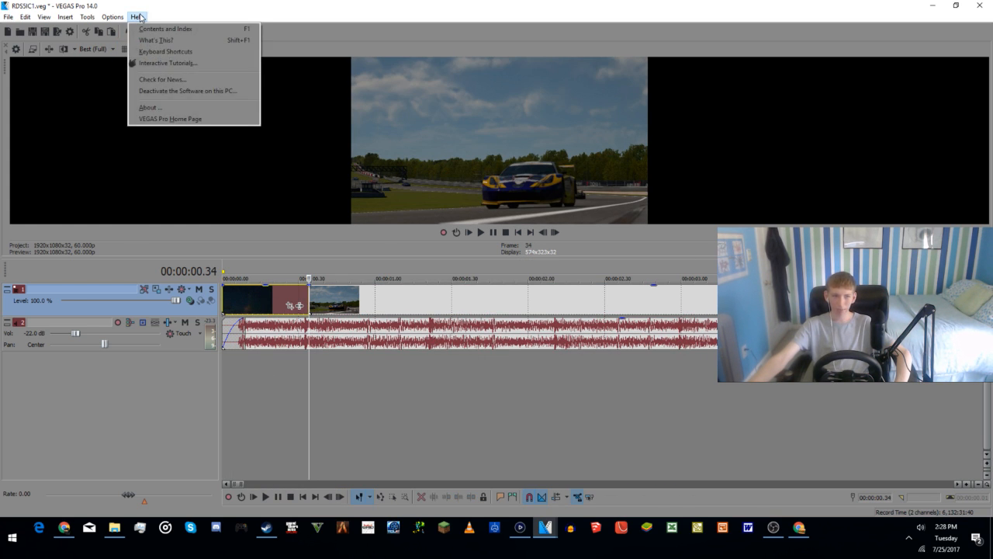
{"action": "left_click", "coordinate": [141, 17]}
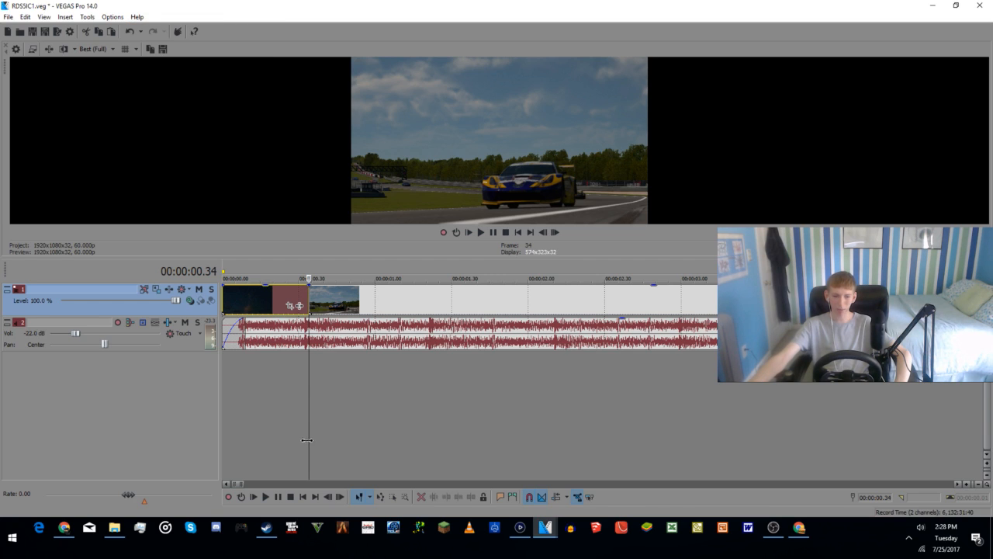
{"action": "scroll", "coordinate": [312, 368], "scroll_direction": "up", "scroll_amount": 3}
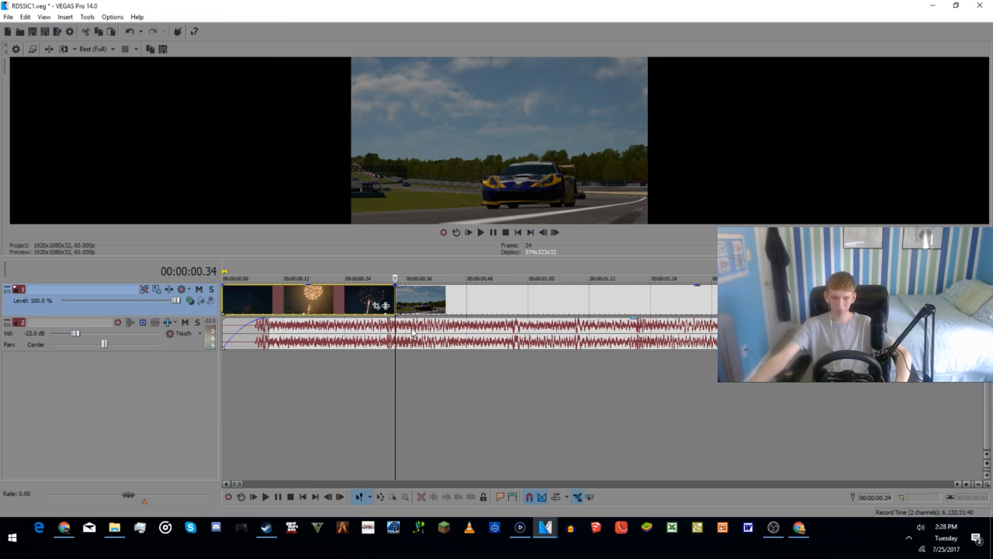
{"action": "left_click", "coordinate": [412, 299]}
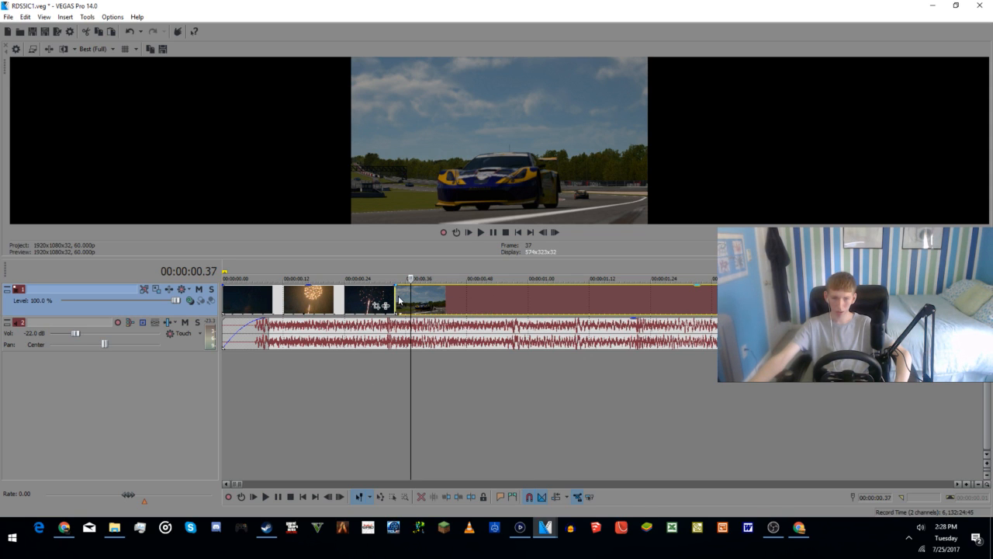
{"action": "right_click", "coordinate": [400, 300]}
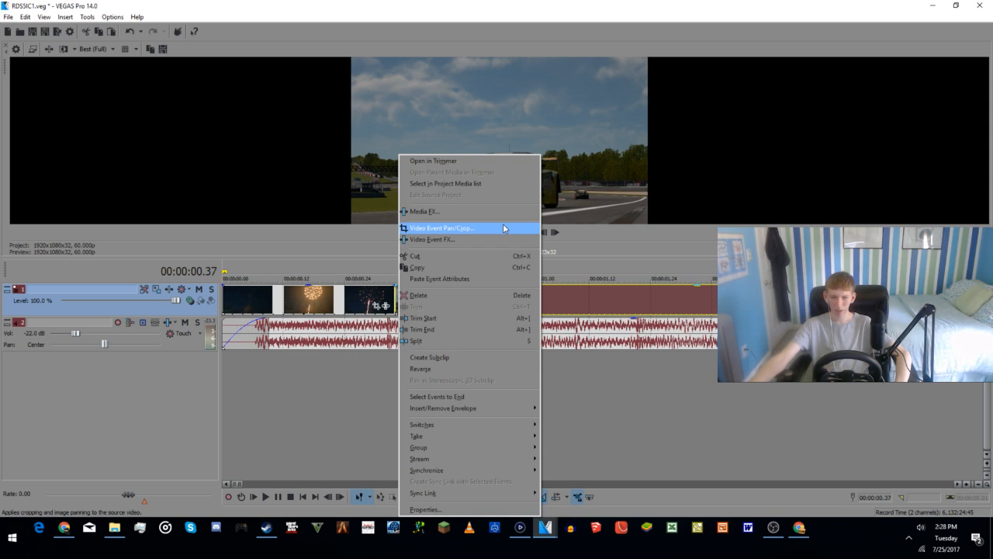
{"action": "left_click", "coordinate": [476, 240]}
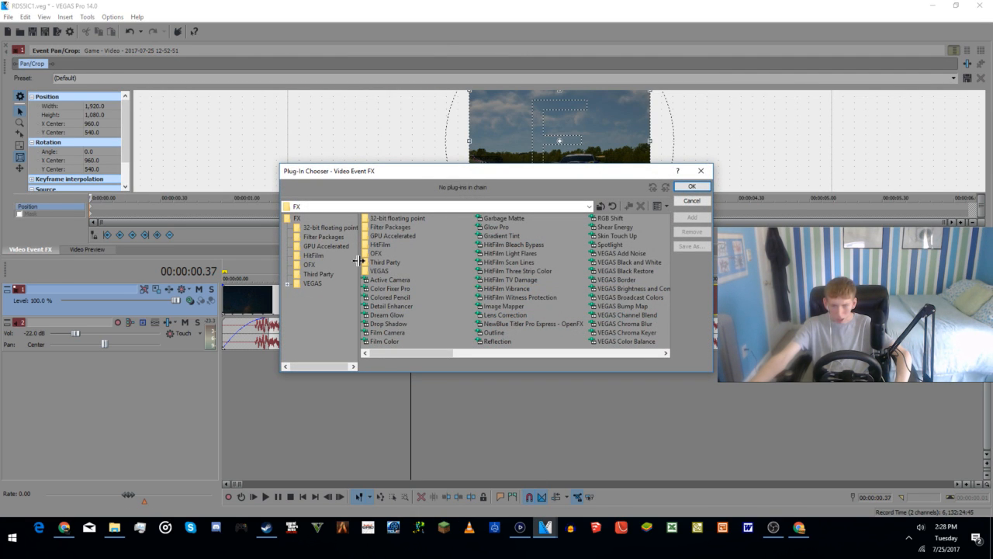
{"action": "left_click", "coordinate": [684, 204]}
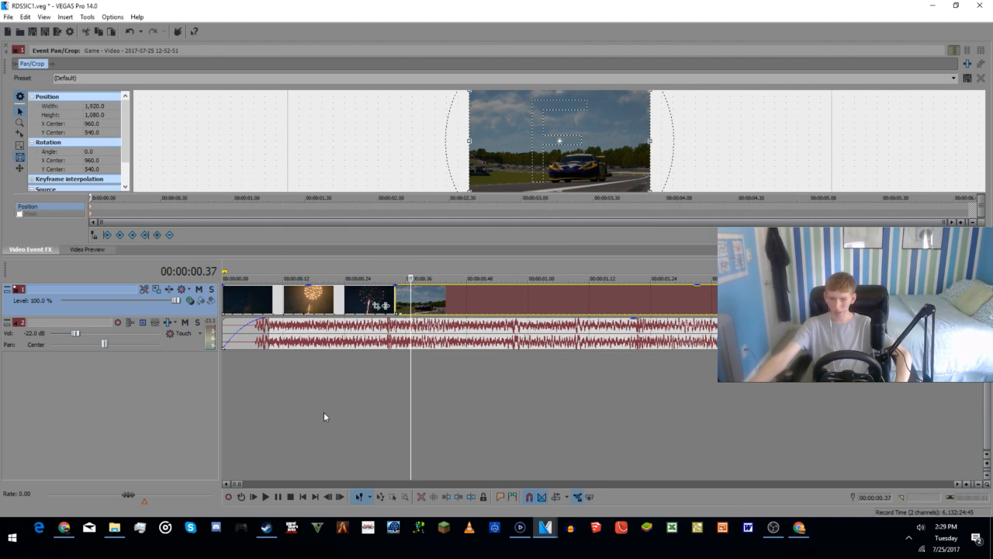
Step: Play parts of the first daytime race clip and show the video preview at 00:00:04.34
{"action": "left_click", "coordinate": [401, 398]}
{"action": "left_click", "coordinate": [395, 402]}
{"action": "left_click", "coordinate": [557, 331]}
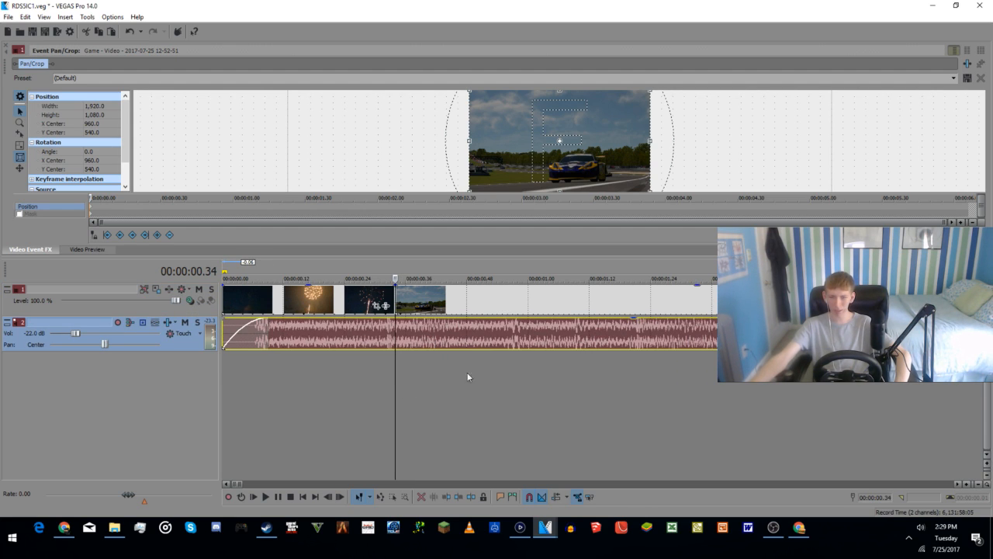
{"action": "left_click", "coordinate": [437, 292]}
{"action": "key", "text": "space"}
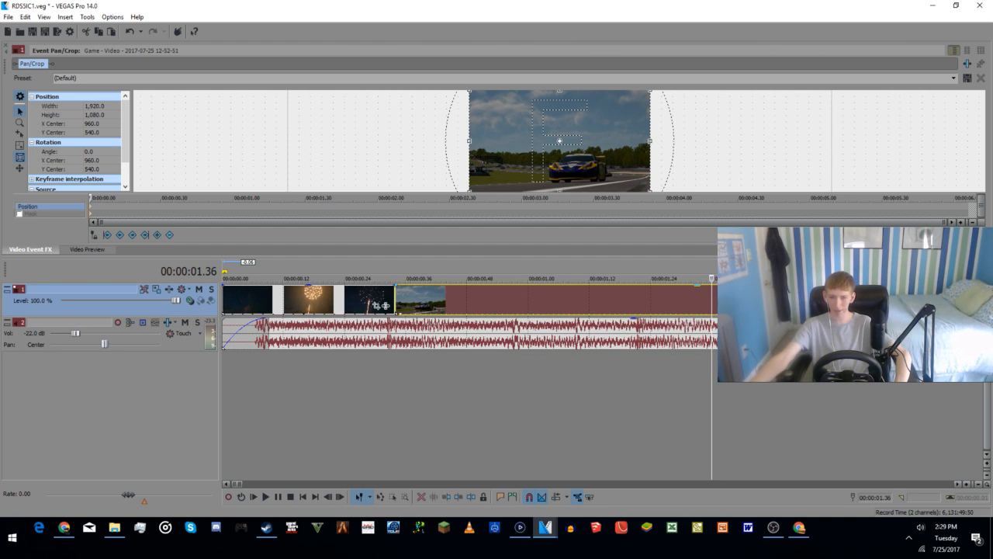
{"action": "scroll", "coordinate": [543, 339], "scroll_direction": "down", "scroll_amount": 5}
{"action": "left_click", "coordinate": [485, 372]}
{"action": "key", "text": "space"}
{"action": "key", "text": "space"}
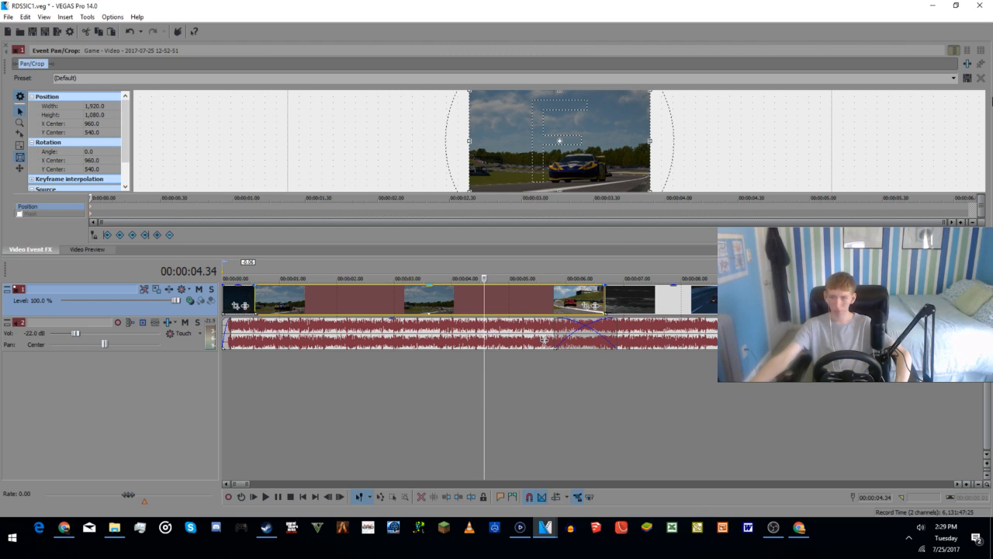
{"action": "left_click", "coordinate": [6, 46]}
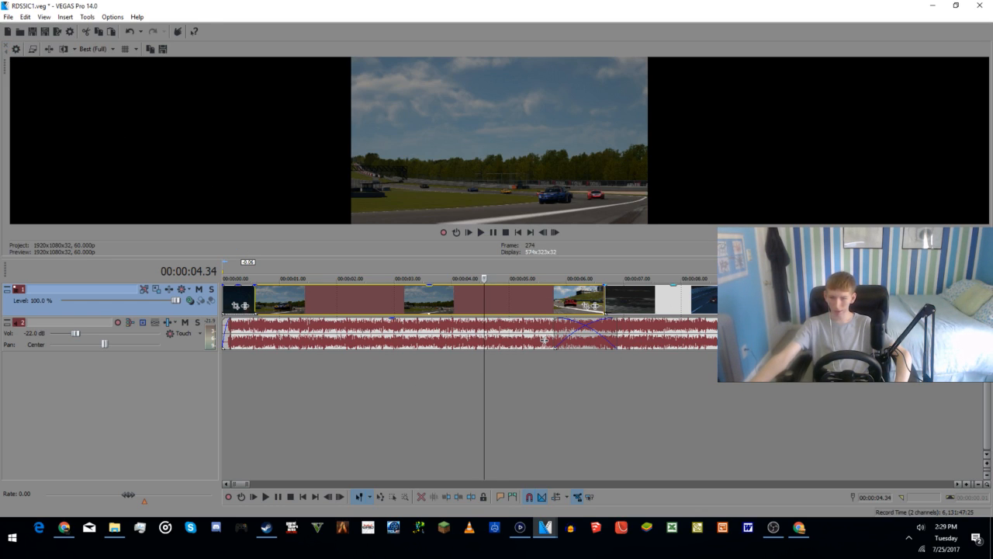
Step: Crop the first daytime race clip by setting its pan/crop height to 900
{"action": "left_click", "coordinate": [589, 307]}
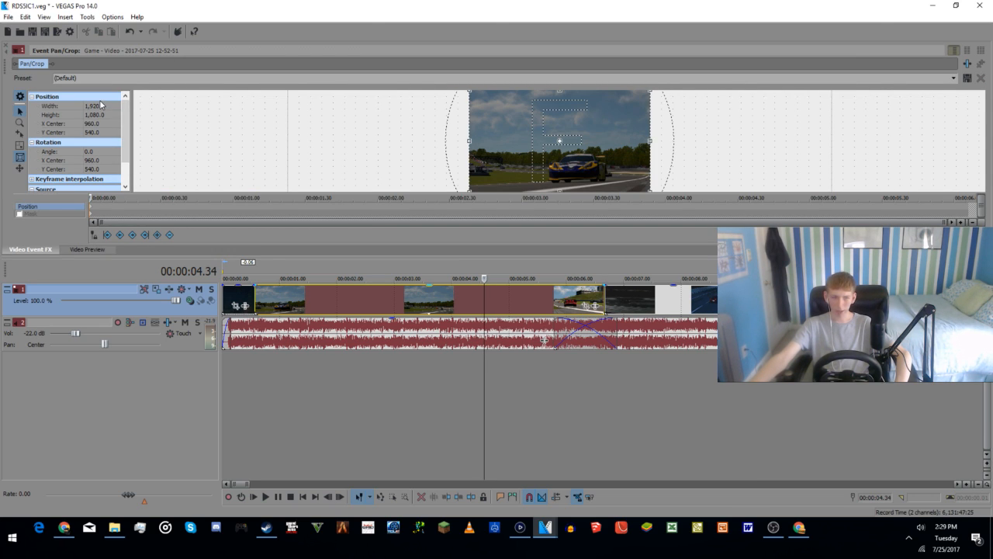
{"action": "left_click", "coordinate": [93, 115]}
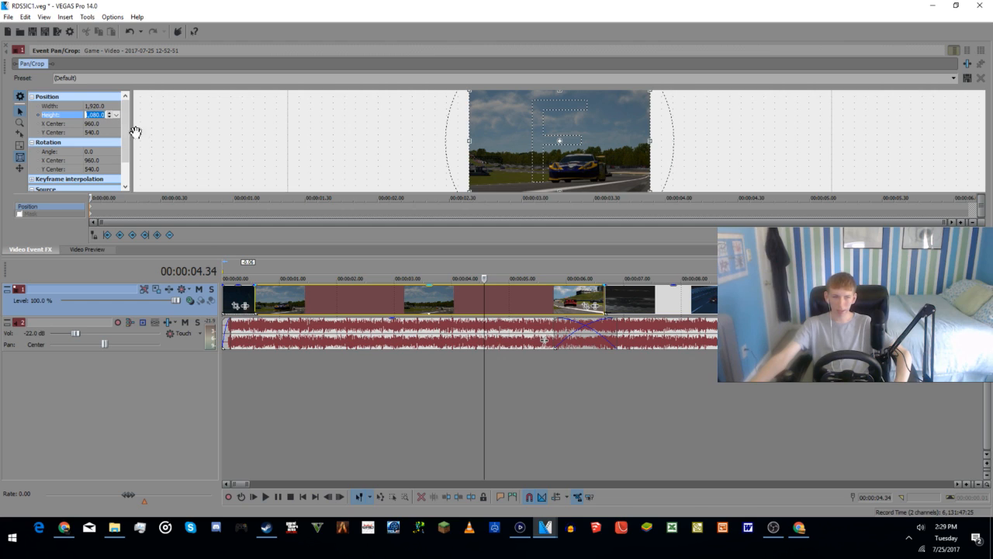
{"action": "type", "text": "900"}
{"action": "key", "text": "Return"}
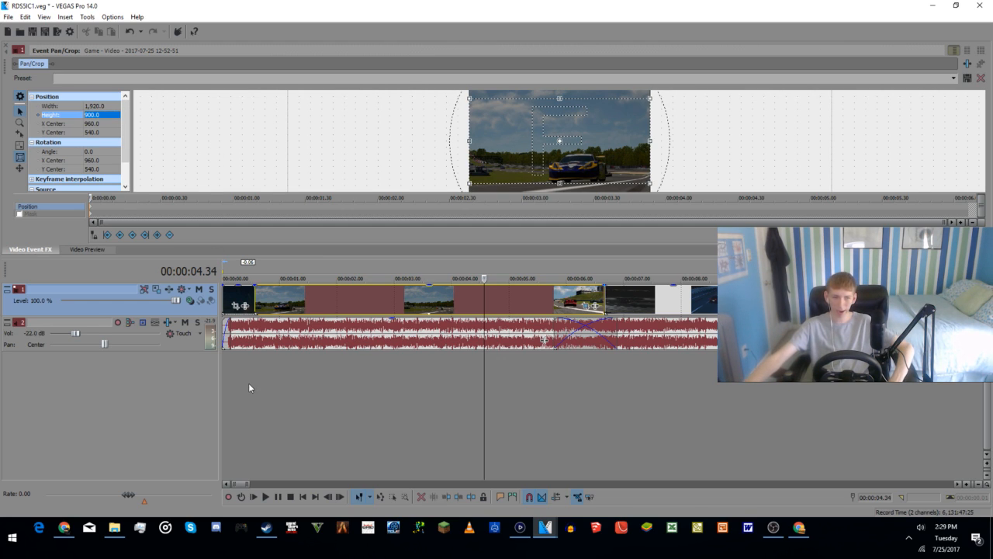
Step: Check the cropped daytime race clip in the video preview and play it through into the night and black-and-white clips
{"action": "left_click", "coordinate": [722, 305]}
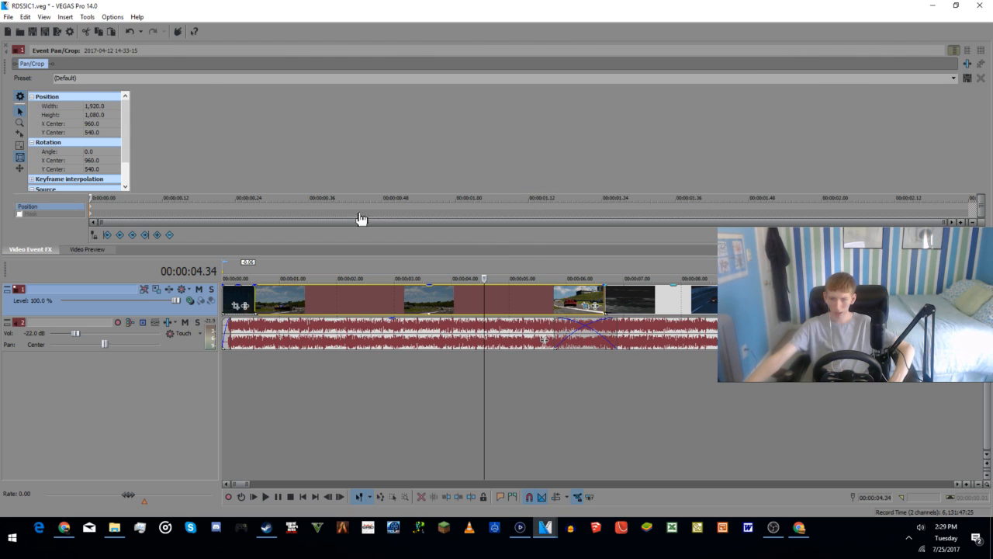
{"action": "left_click", "coordinate": [93, 116]}
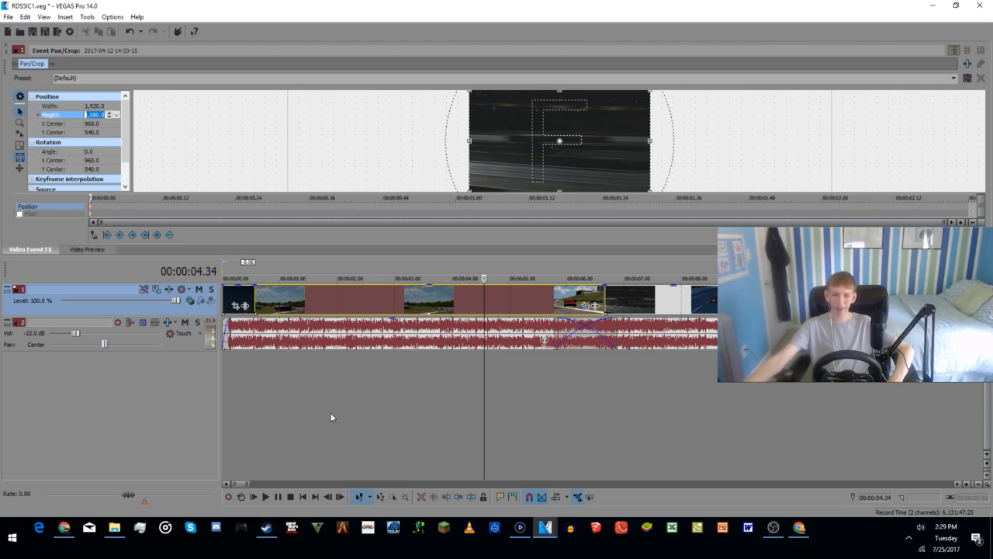
{"action": "left_click", "coordinate": [259, 374]}
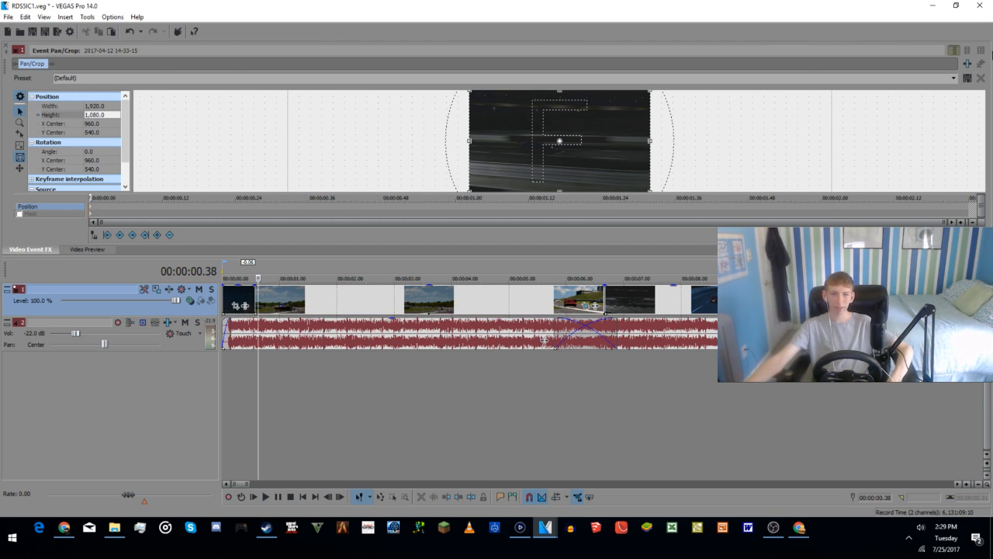
{"action": "left_click", "coordinate": [5, 48]}
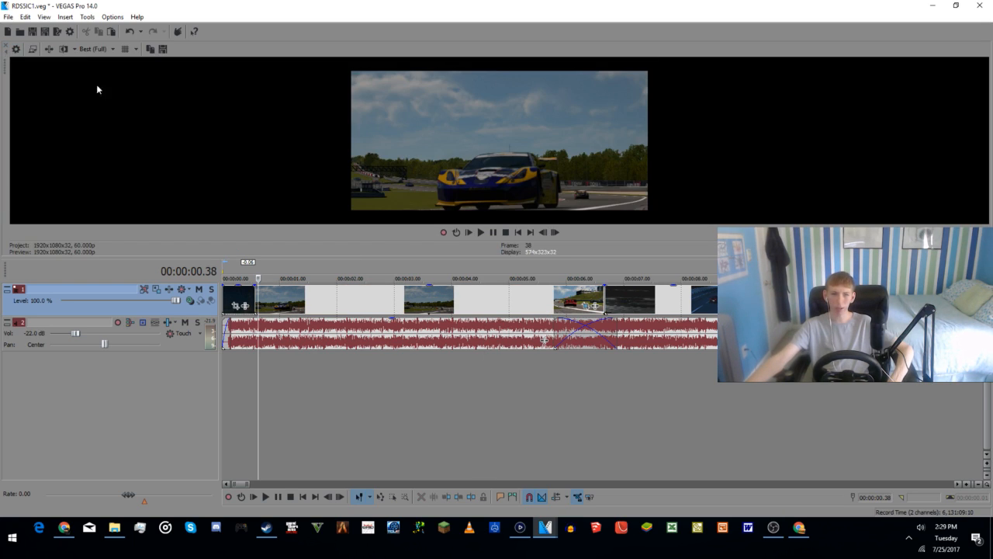
{"action": "left_click", "coordinate": [489, 403]}
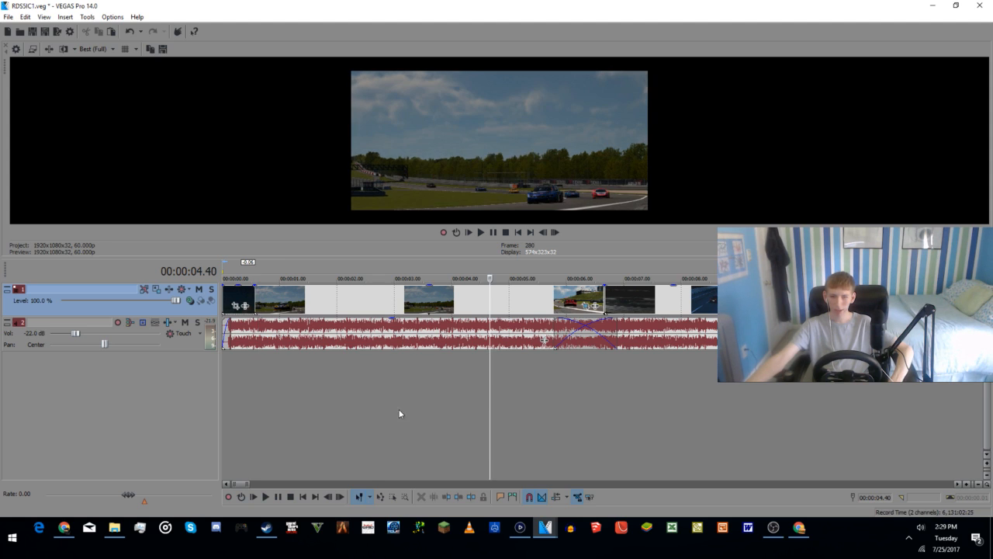
{"action": "left_click", "coordinate": [370, 412]}
{"action": "key", "text": "space"}
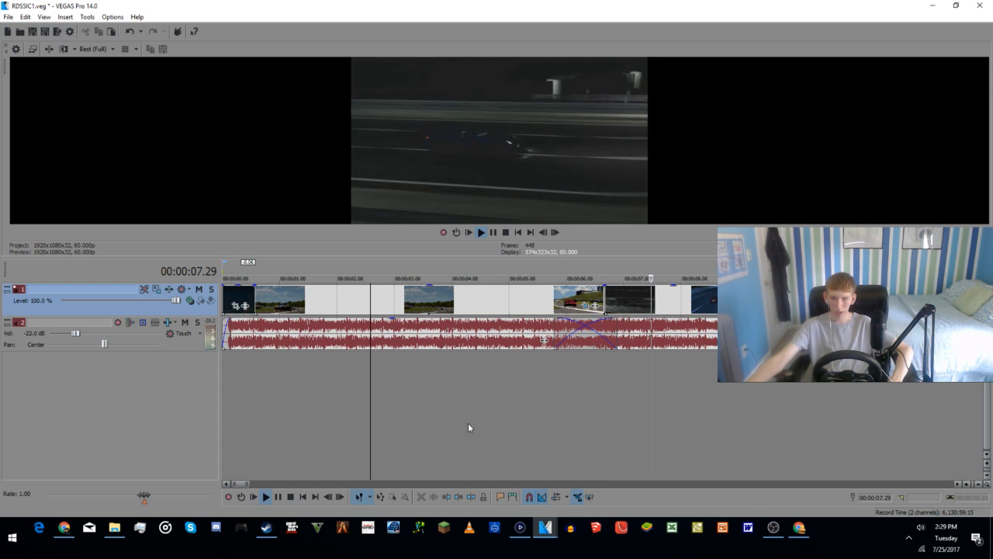
{"action": "left_click", "coordinate": [493, 233]}
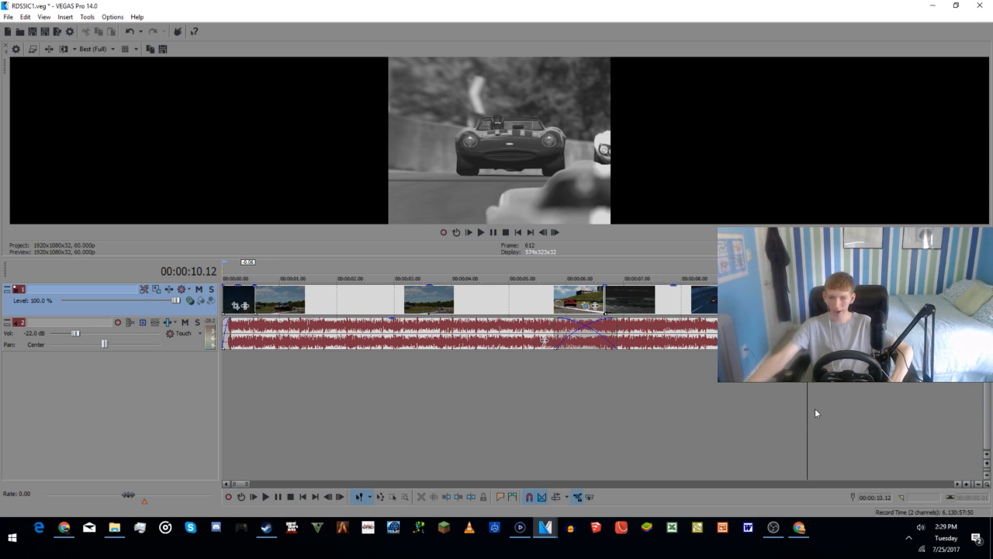
Step: Set the pan/crop height of the banked night track clip at 00:00:14.50 to 720 and show the cropped frame in the preview
{"action": "scroll", "coordinate": [815, 408], "scroll_direction": "down", "scroll_amount": 2}
{"action": "left_click", "coordinate": [597, 404]}
{"action": "left_click", "coordinate": [648, 393]}
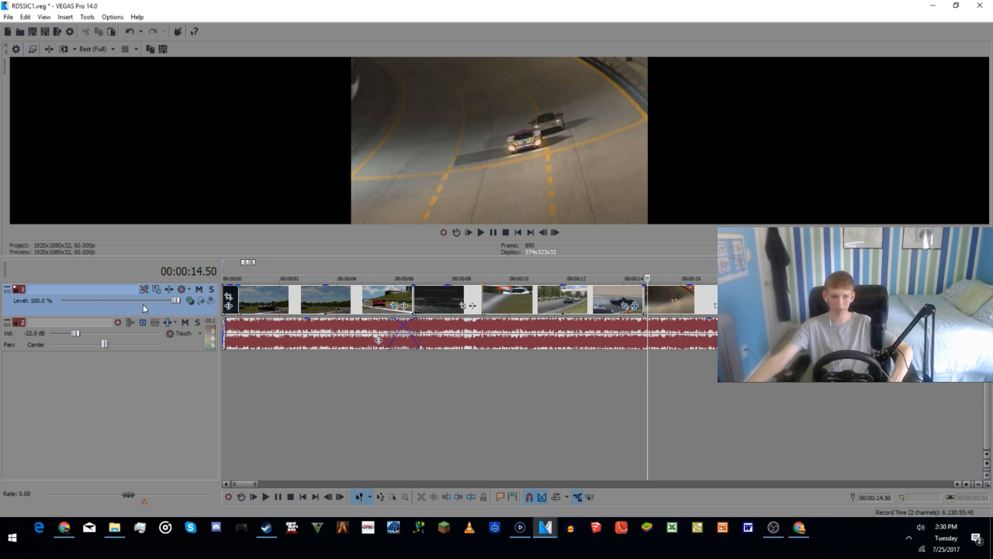
{"action": "left_click", "coordinate": [714, 308]}
{"action": "left_click", "coordinate": [91, 115]}
{"action": "type", "text": "7"}
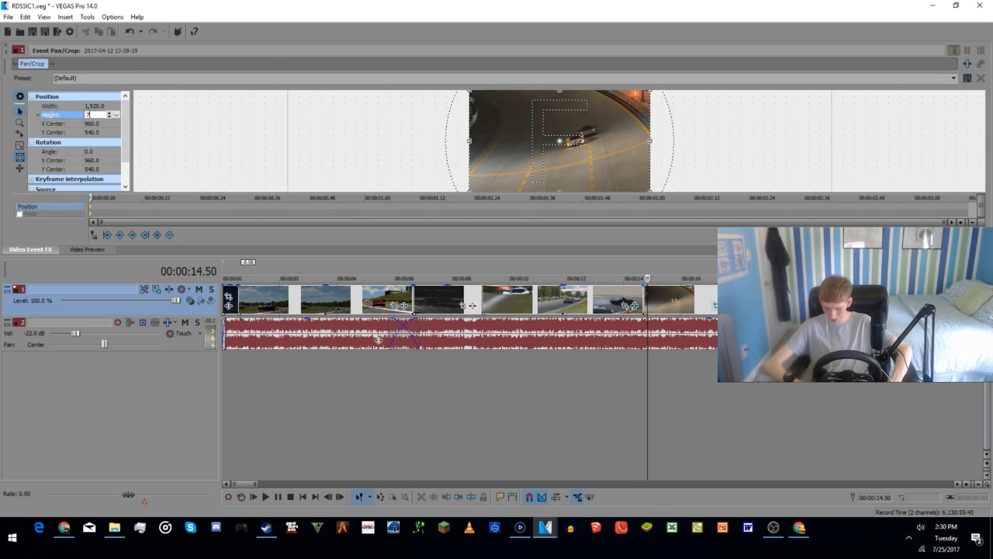
{"action": "type", "text": "20"}
{"action": "key", "text": "Return"}
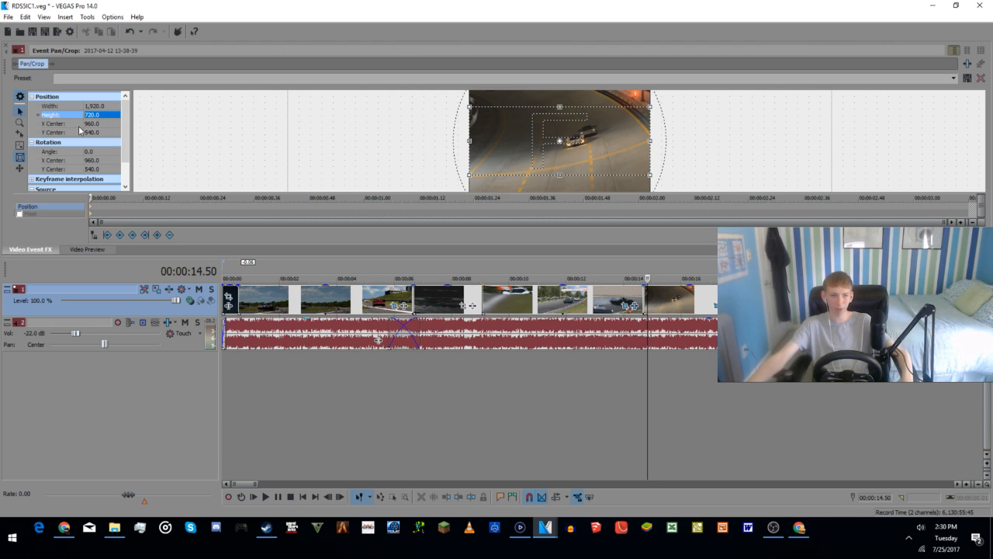
{"action": "left_click", "coordinate": [4, 48]}
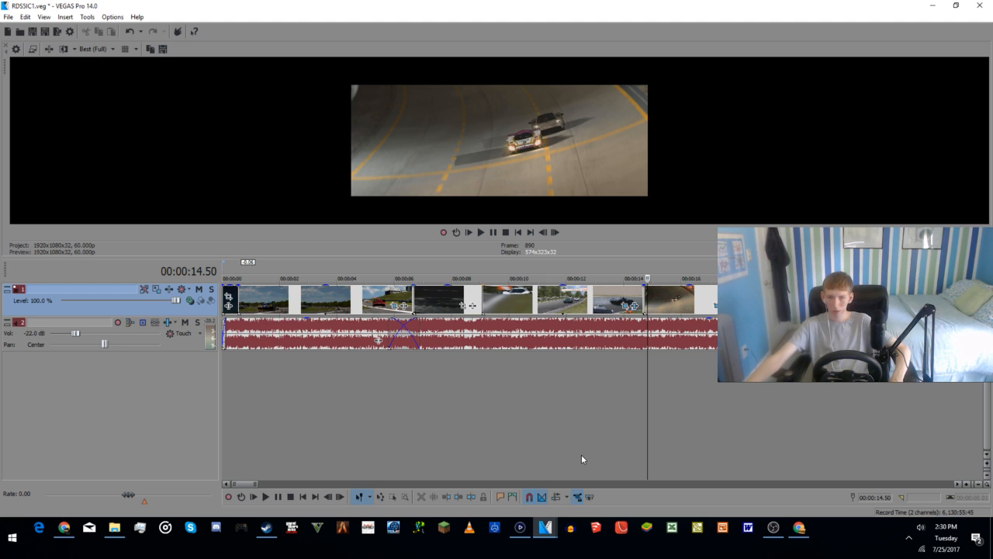
Step: Add the HitFilm Scan Lines effect to the banked night track clip after 00:00:14.34
{"action": "left_click", "coordinate": [640, 419]}
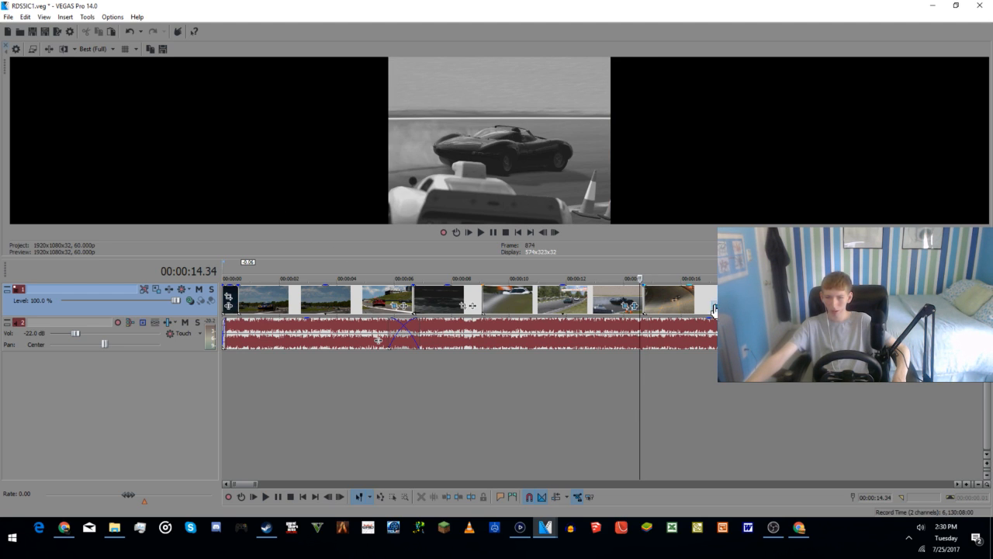
{"action": "left_click", "coordinate": [716, 306]}
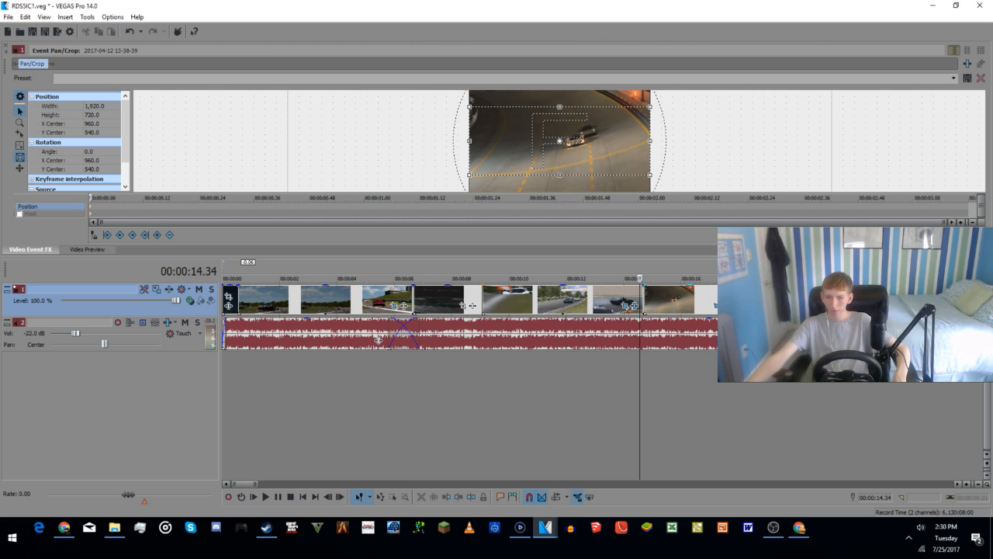
{"action": "left_click", "coordinate": [726, 306]}
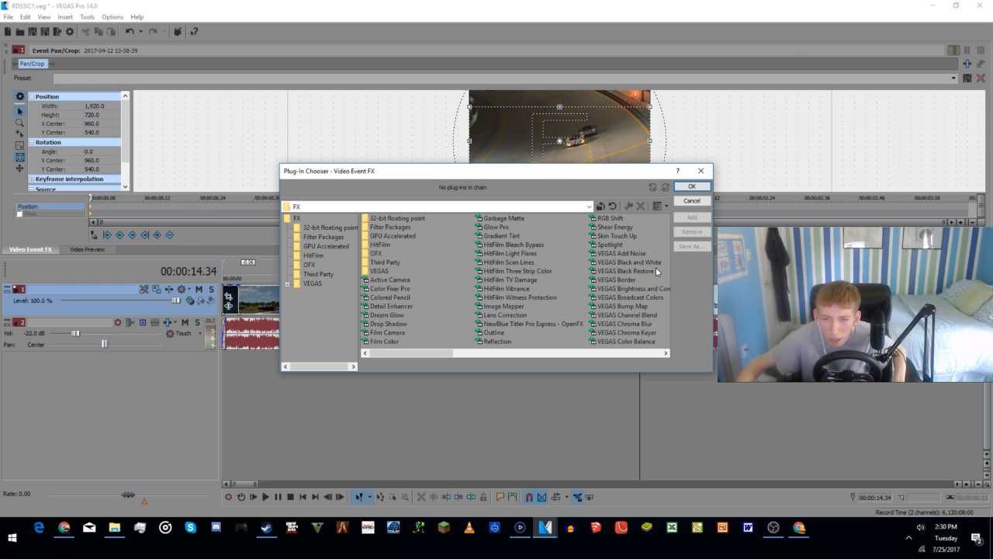
{"action": "left_click", "coordinate": [518, 262]}
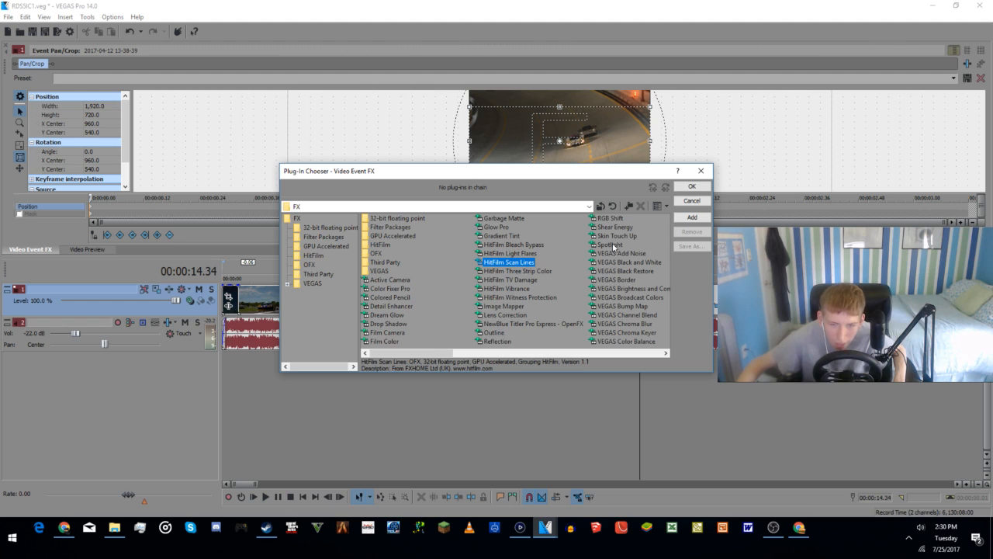
{"action": "left_click", "coordinate": [693, 217]}
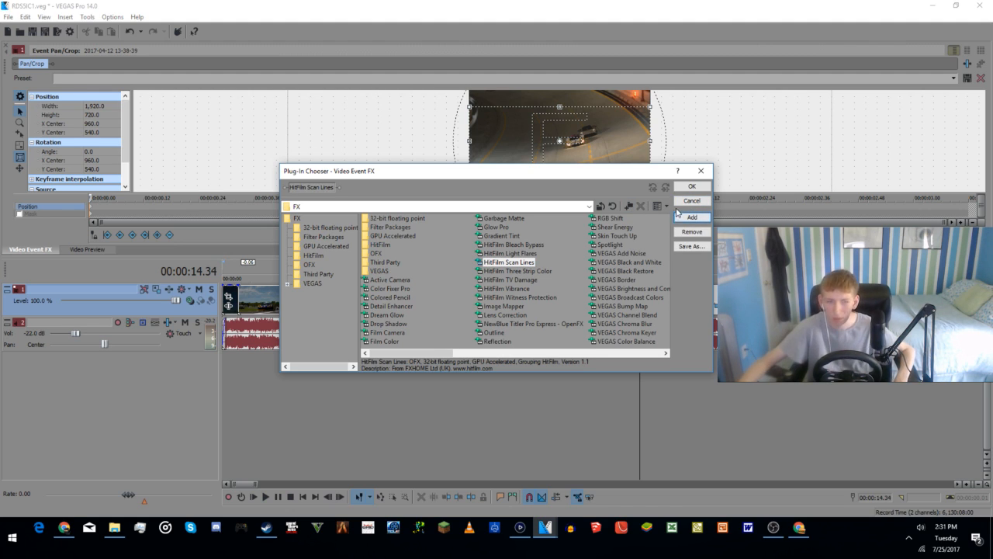
{"action": "left_click", "coordinate": [693, 187]}
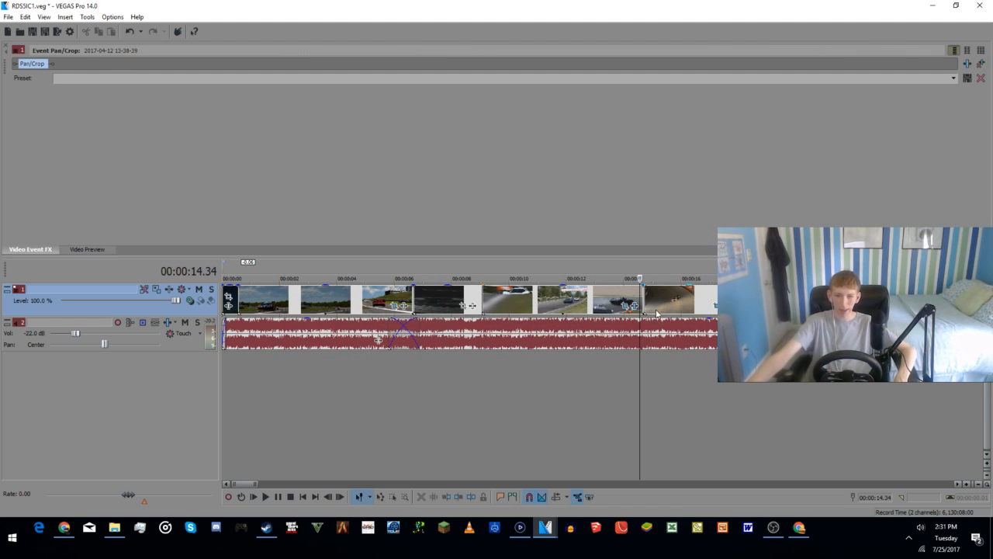
Step: Show the banked night track clip in the video preview and play it from 00:00:15.22 and from its start to check the scan lines
{"action": "left_click", "coordinate": [665, 301]}
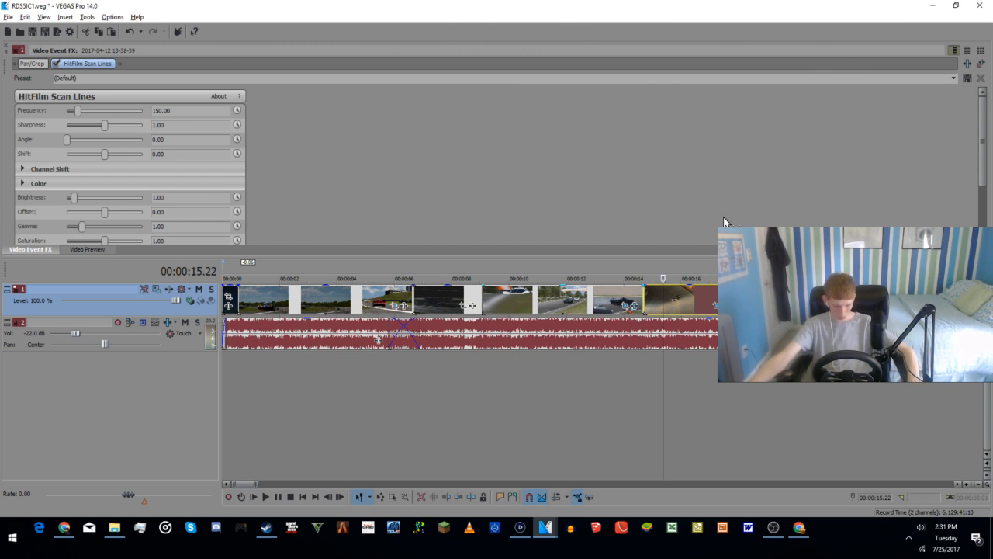
{"action": "key", "text": "alt+4"}
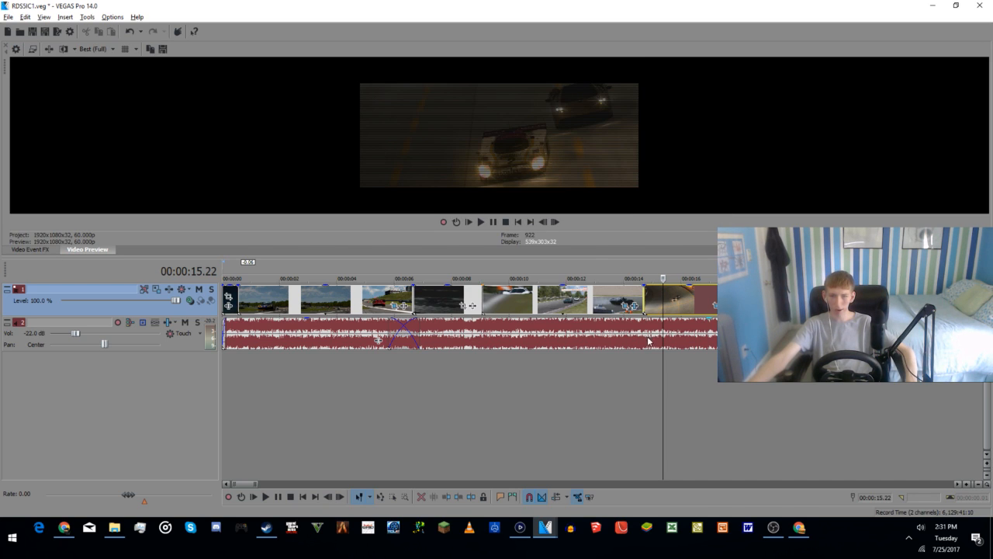
{"action": "key", "text": "space"}
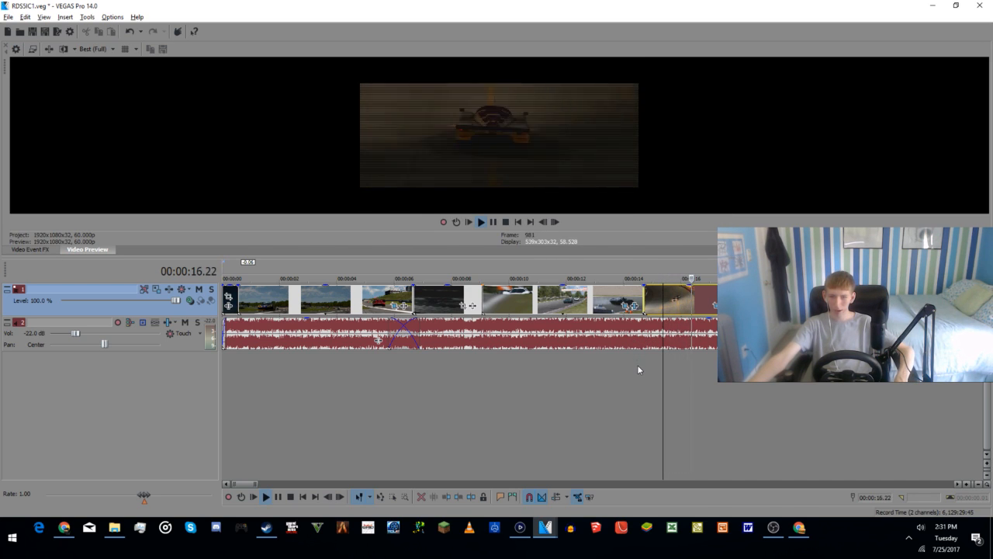
{"action": "key", "text": "space"}
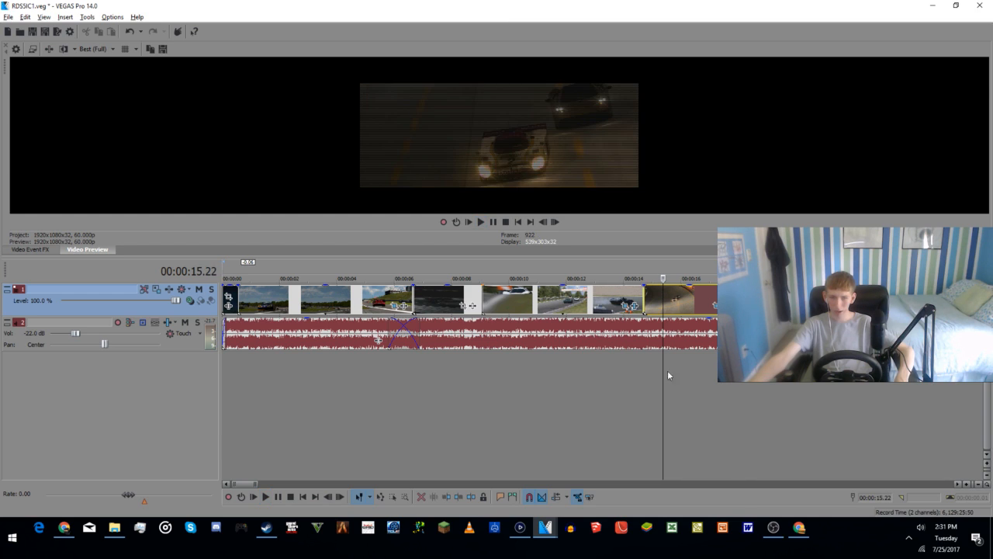
{"action": "left_click", "coordinate": [648, 368]}
{"action": "left_click", "coordinate": [644, 371]}
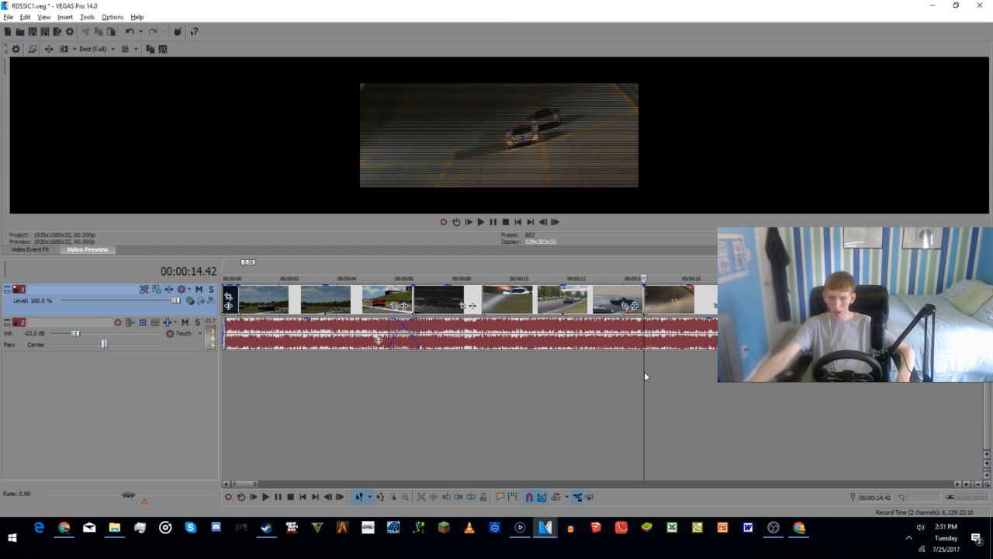
{"action": "key", "text": "space"}
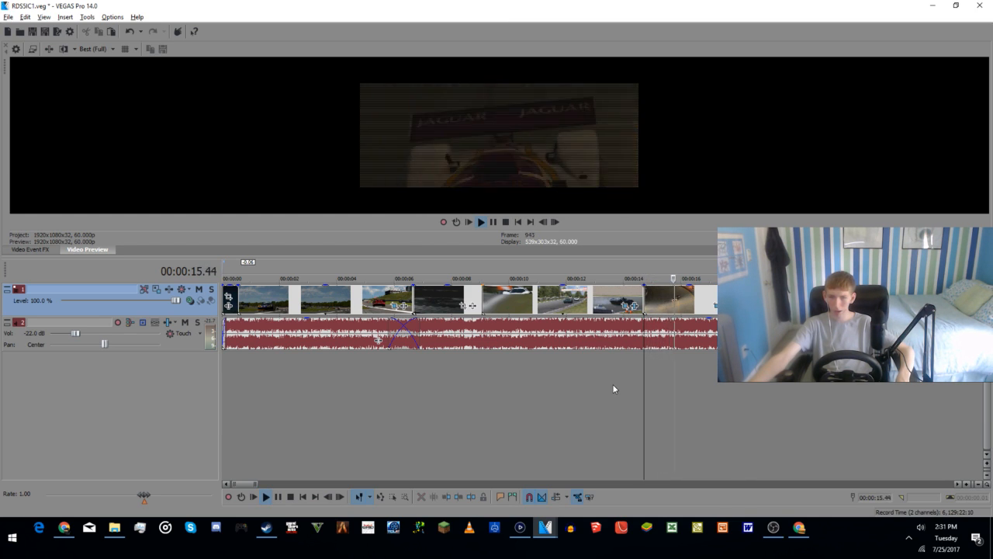
{"action": "key", "text": "space"}
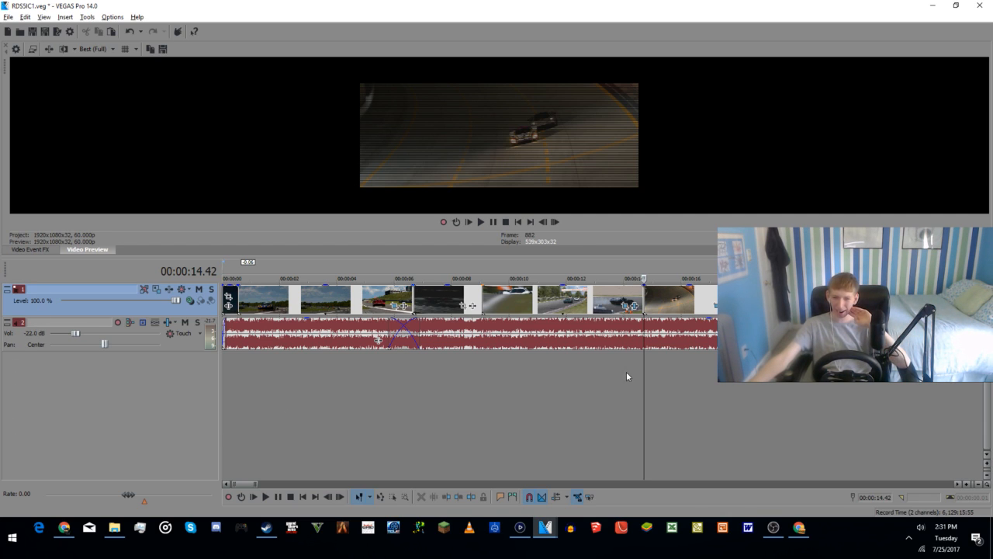
Step: Check more frames of the scan-lined night clip, then play from 00:00:15.32 into the hatchback clip and pause at 00:00:19.57
{"action": "left_click", "coordinate": [659, 402]}
{"action": "left_click", "coordinate": [686, 394]}
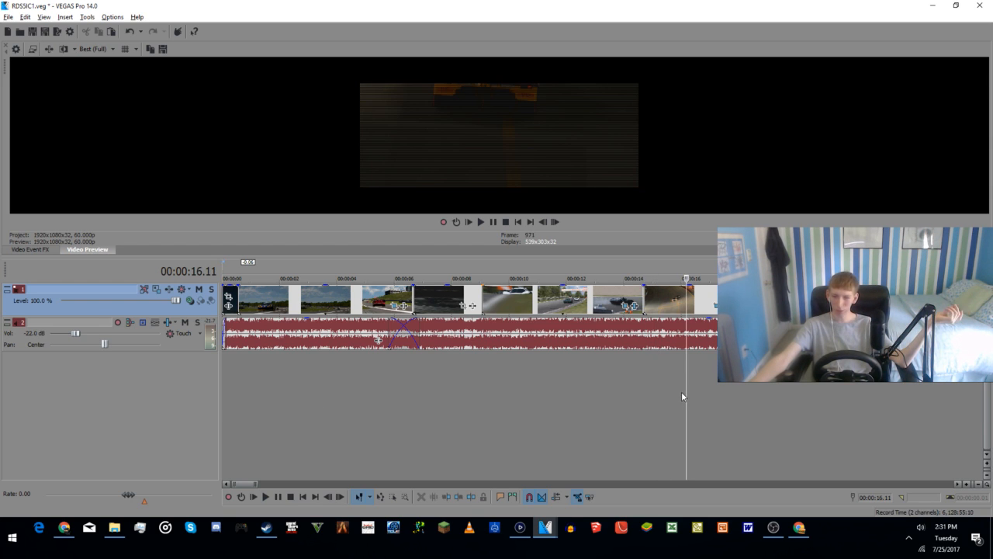
{"action": "left_click", "coordinate": [667, 383]}
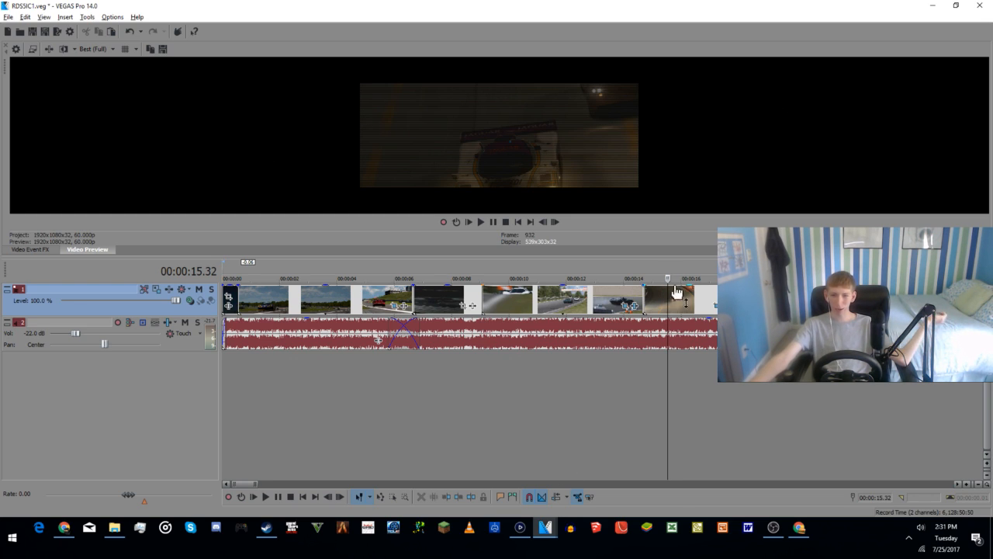
{"action": "left_click", "coordinate": [480, 222]}
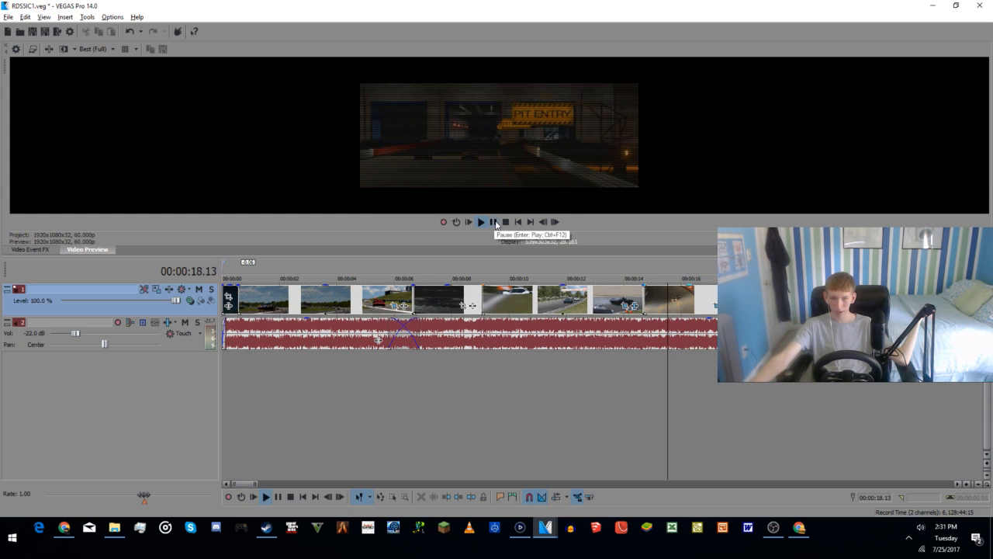
{"action": "left_click", "coordinate": [495, 222]}
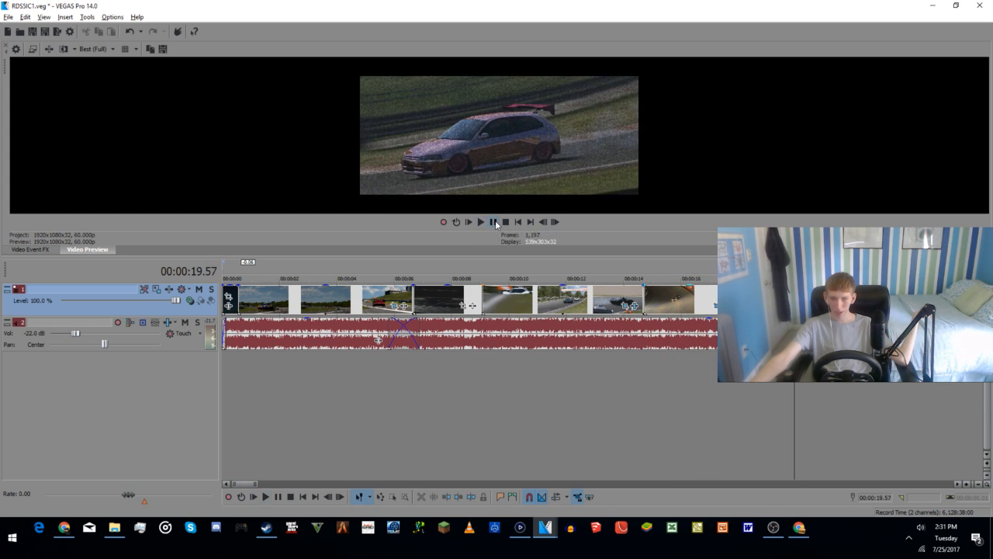
Step: Replace the Film Grain effect on the hatchback clip at 00:00:19.57 with the Film Camera effect
{"action": "left_click", "coordinate": [822, 305]}
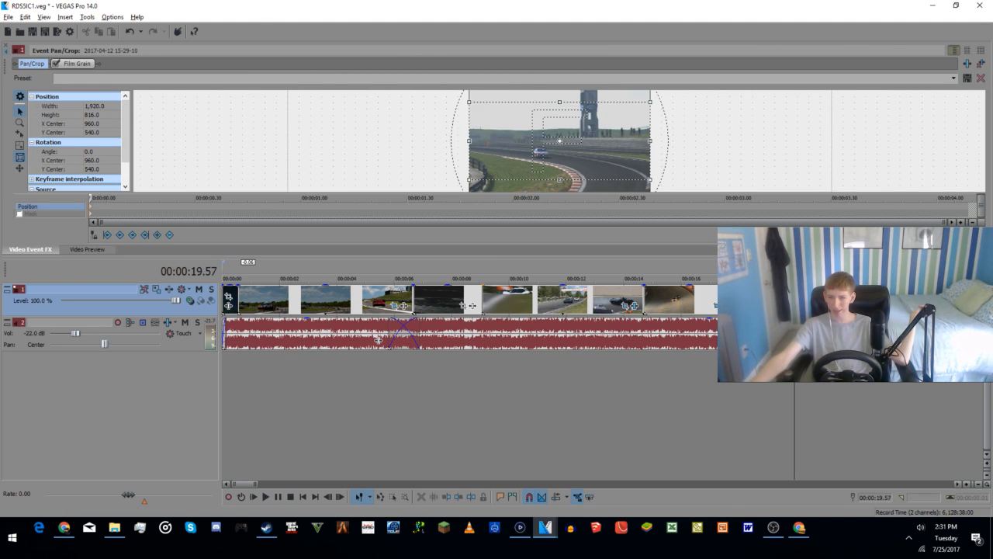
{"action": "left_click", "coordinate": [76, 63]}
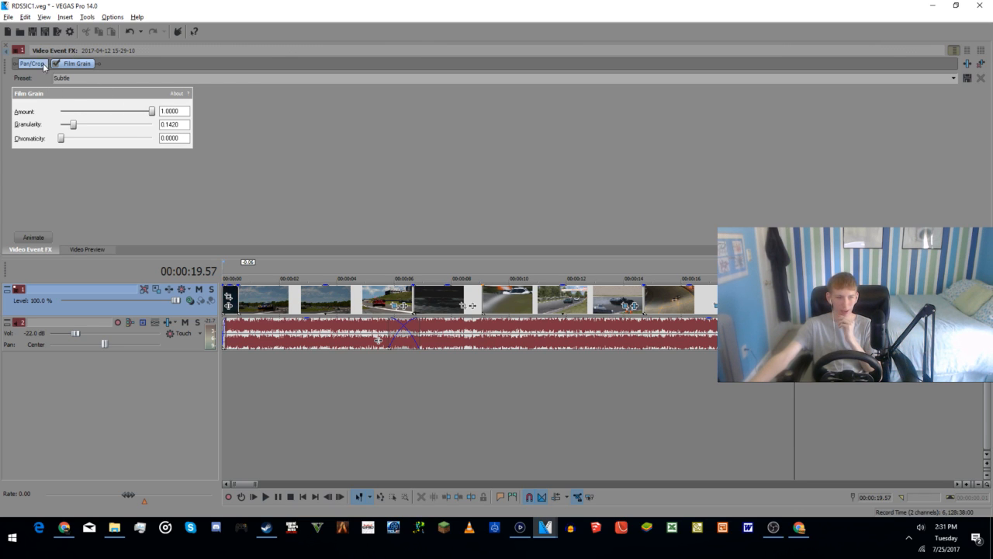
{"action": "left_click", "coordinate": [967, 64]}
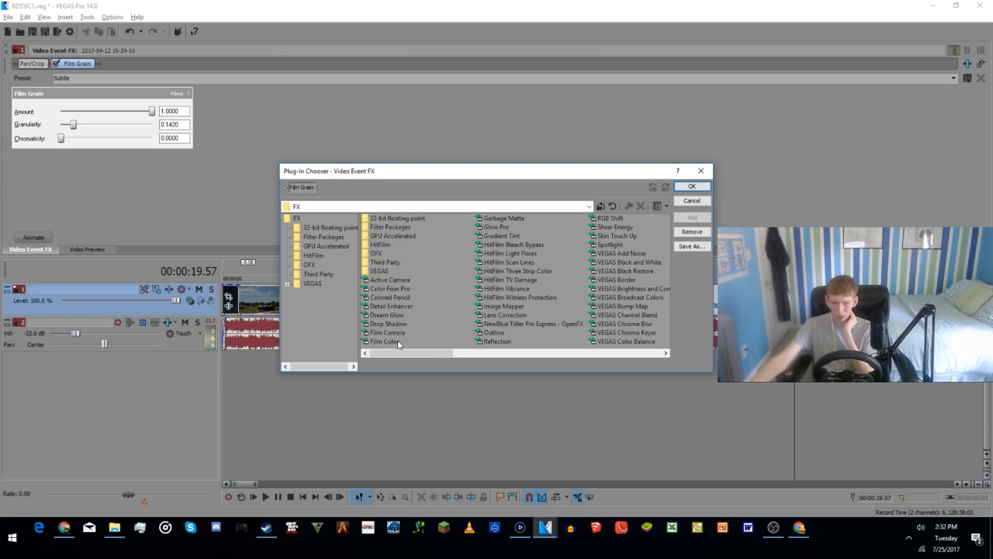
{"action": "double_click", "coordinate": [373, 342]}
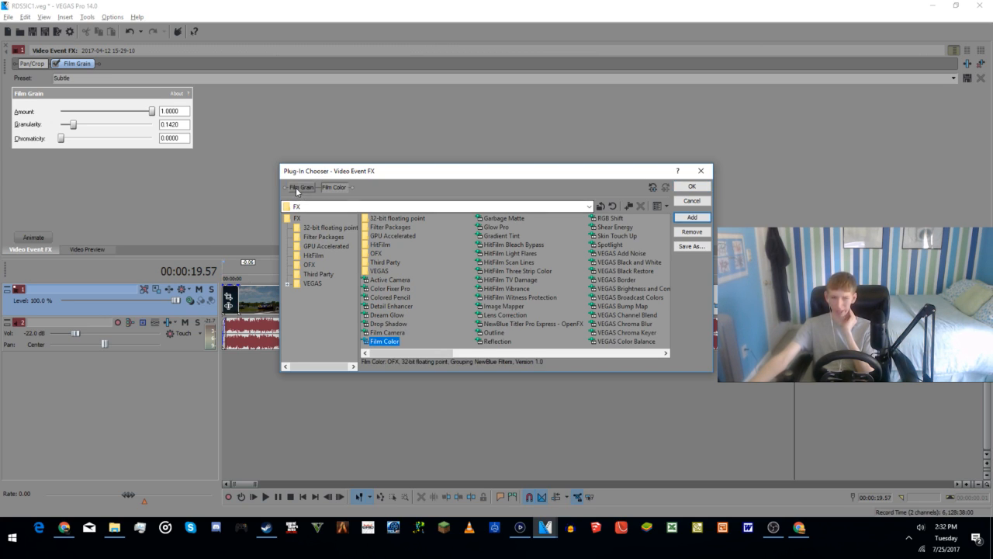
{"action": "left_click", "coordinate": [693, 231]}
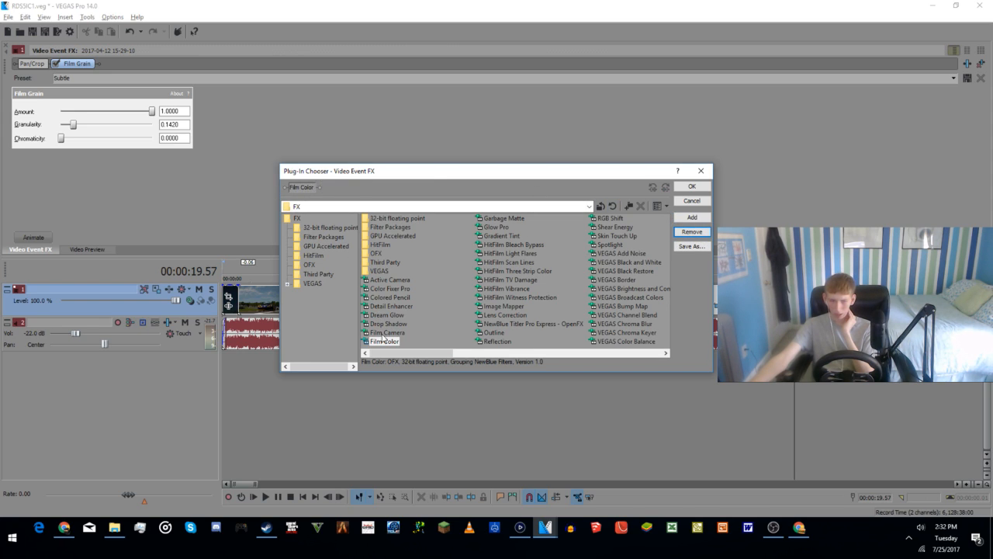
{"action": "left_click", "coordinate": [386, 332]}
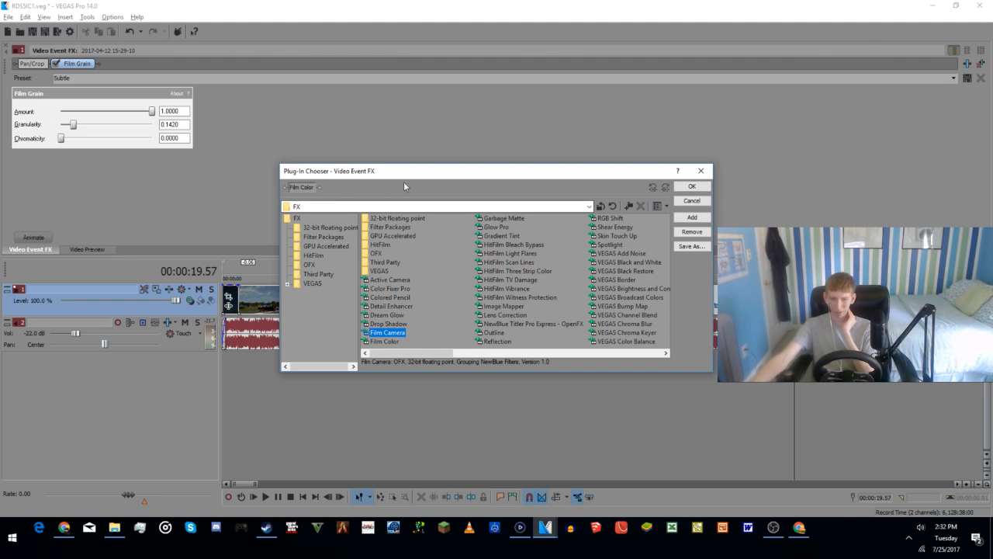
{"action": "left_click", "coordinate": [691, 218]}
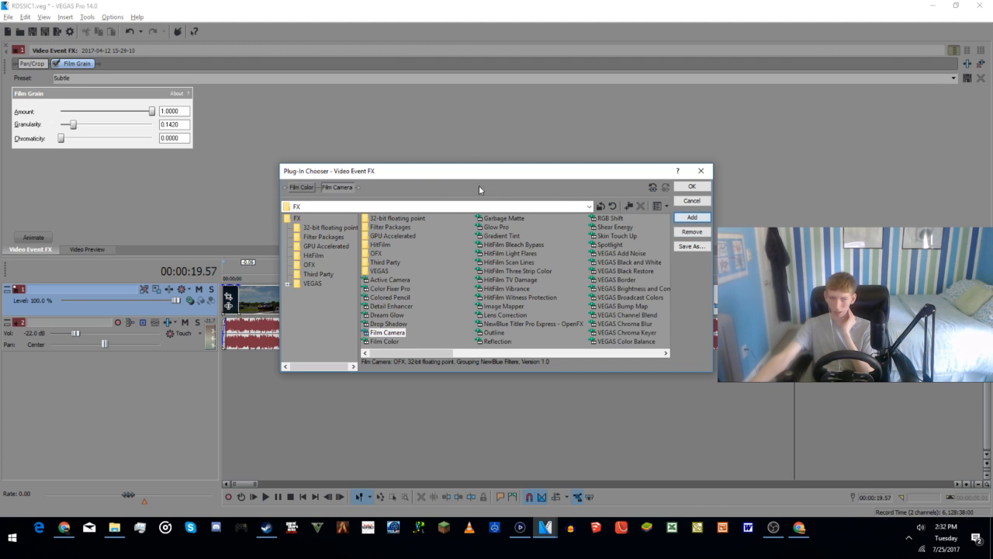
{"action": "left_click", "coordinate": [299, 188]}
{"action": "left_click", "coordinate": [681, 232]}
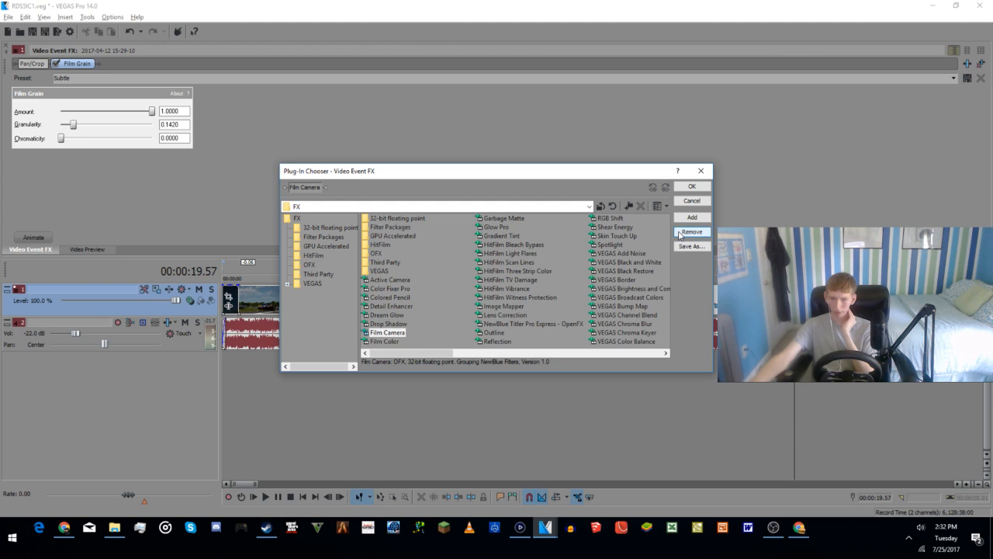
{"action": "left_click", "coordinate": [691, 186]}
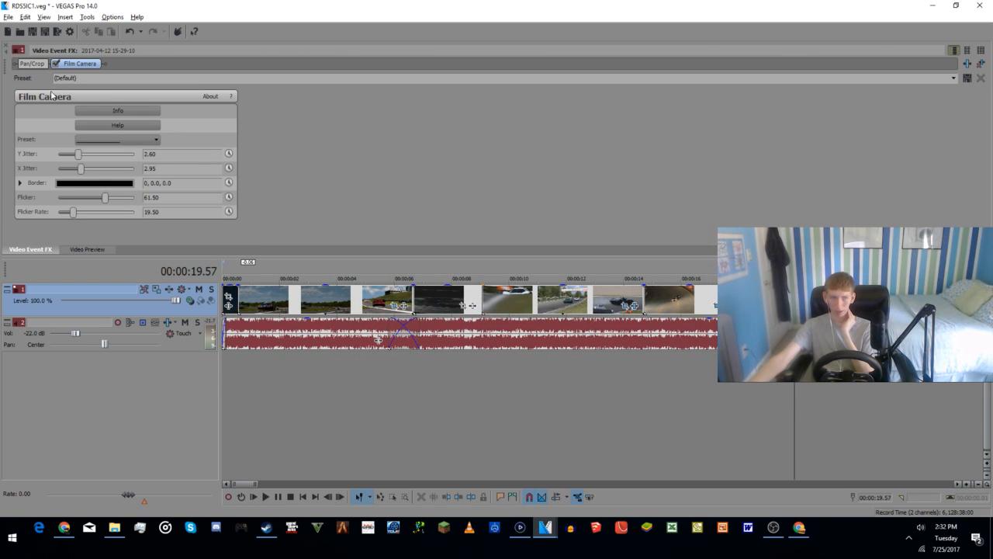
Step: Dock the video preview beside the Video Event FX window so both are shown together
{"action": "left_click", "coordinate": [87, 249]}
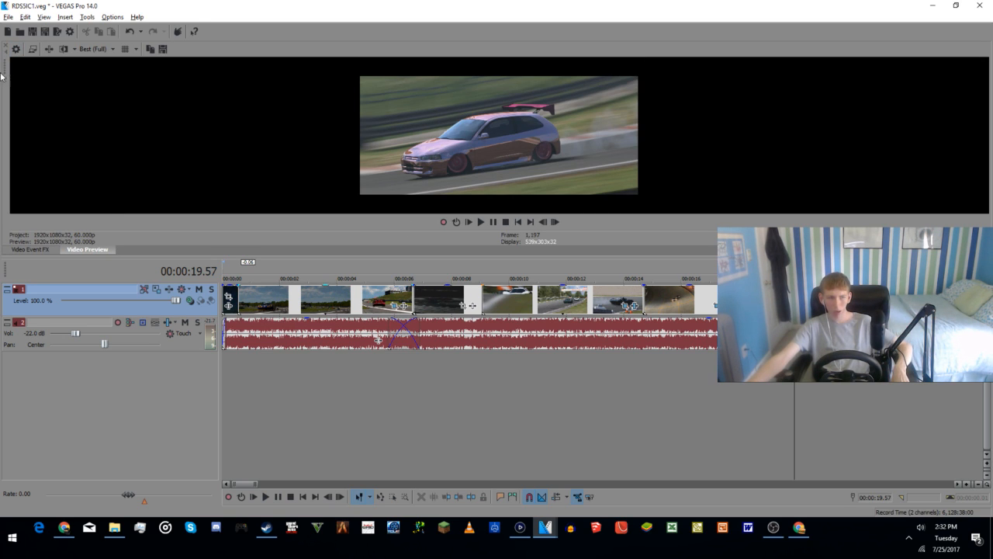
{"action": "left_click_drag", "start_coordinate": [3, 69], "coordinate": [334, 77]}
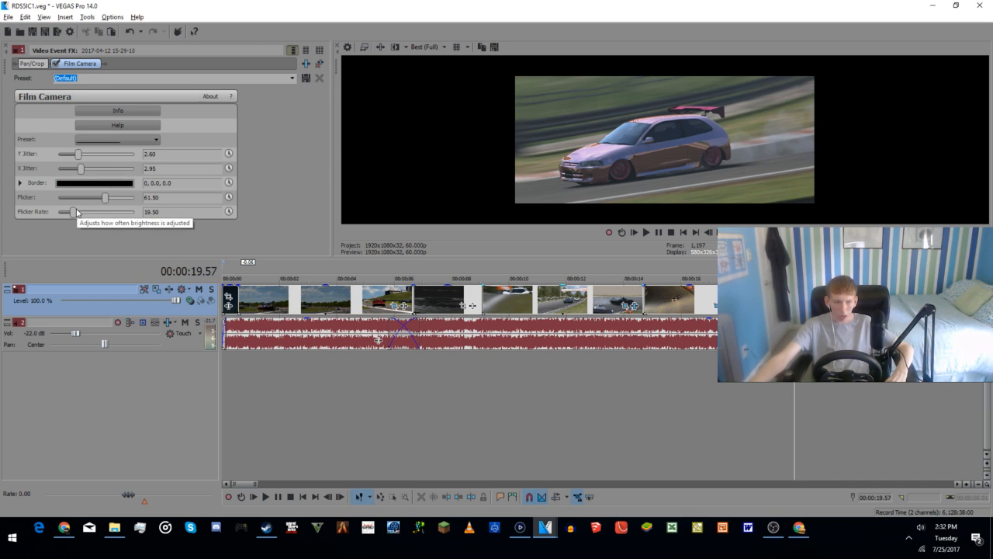
Step: Set the Film Camera flicker rate of the hatchback clip to 72.79 and play the clip from 00:00:18.06
{"action": "left_click_drag", "start_coordinate": [74, 211], "coordinate": [115, 220]}
{"action": "left_click", "coordinate": [741, 414]}
{"action": "key", "text": "space"}
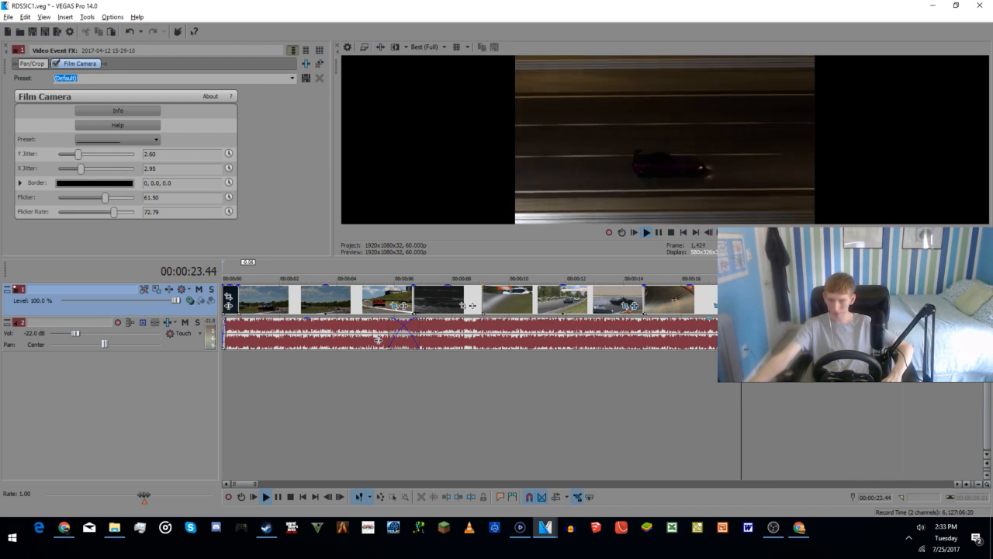
{"action": "key", "text": "space"}
Step: Swap the clip order so the Würth banner clip directly follows the hatchback clip, ahead of the two orange-lit night clips
{"action": "scroll", "coordinate": [378, 340], "scroll_direction": "down", "scroll_amount": 3}
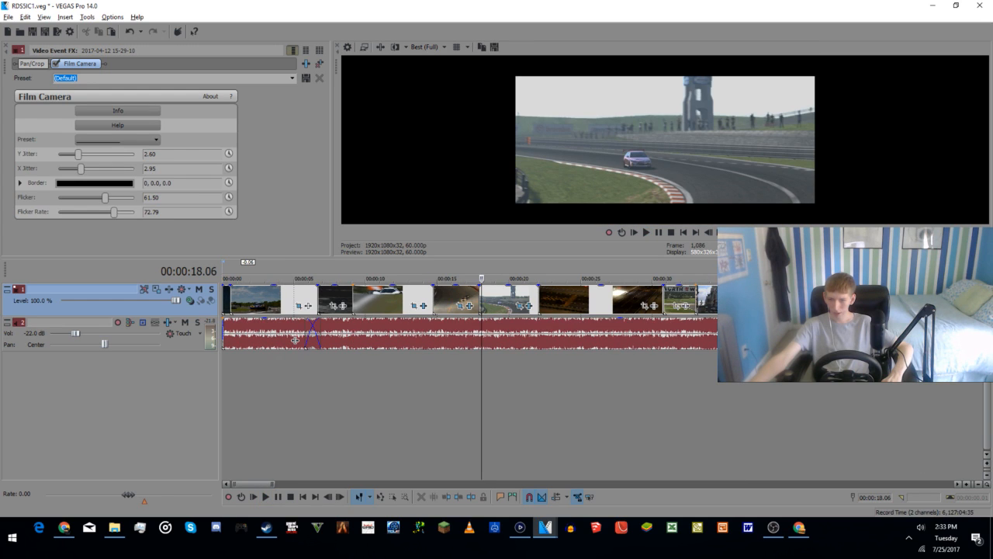
{"action": "left_click", "coordinate": [576, 305]}
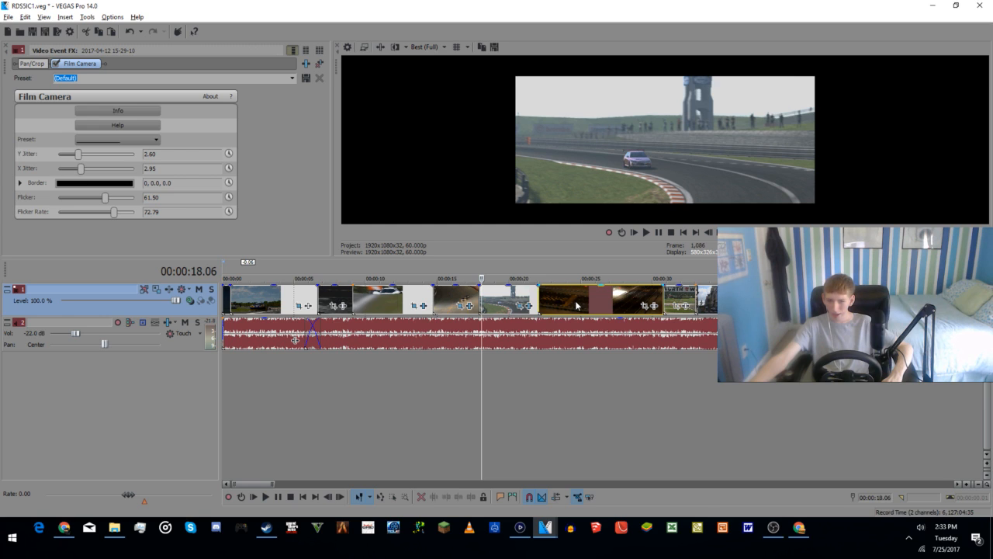
{"action": "left_click", "coordinate": [576, 305]}
{"action": "left_click_drag", "start_coordinate": [690, 298], "coordinate": [633, 299]}
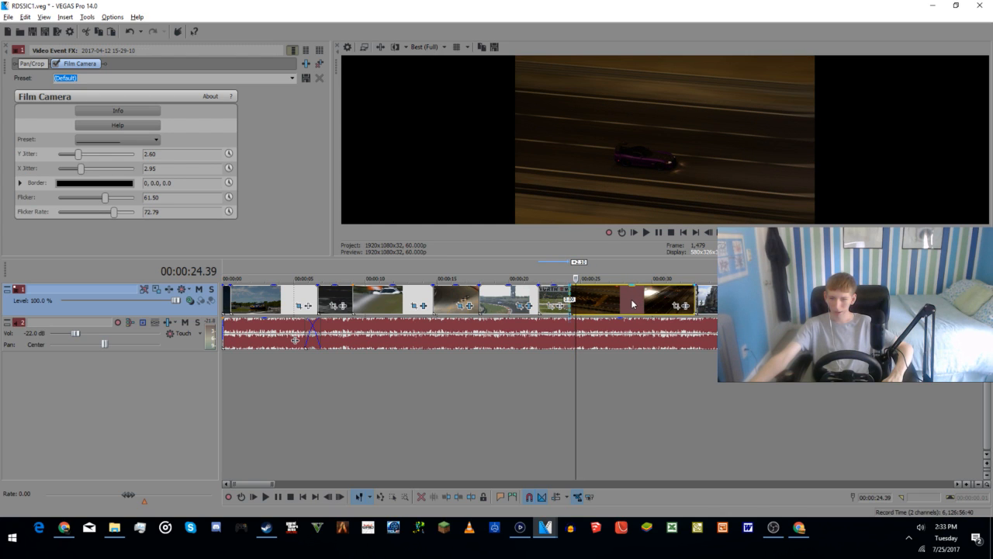
Step: Play the reordered Würth banner and night clips from 00:00:22.27 to check the sequence
{"action": "left_click", "coordinate": [546, 388]}
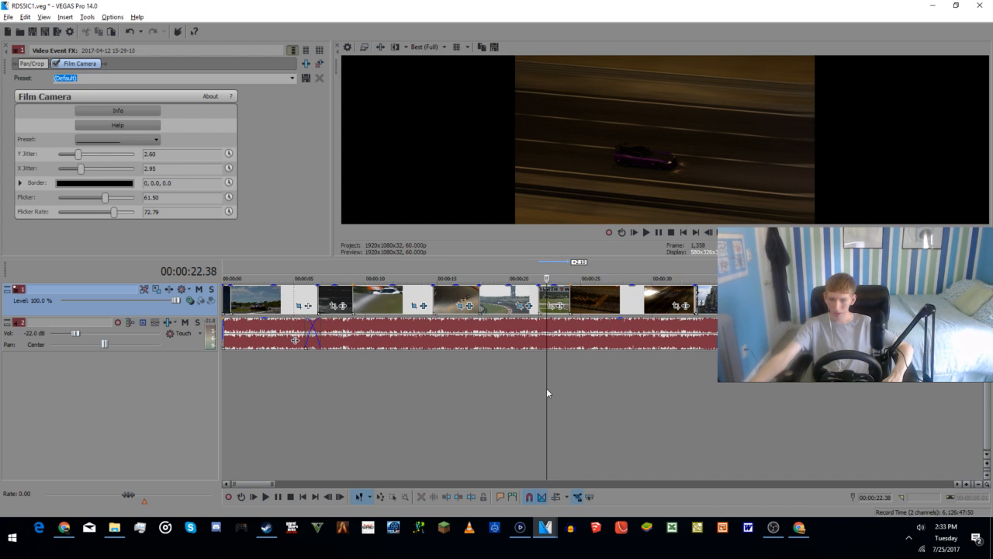
{"action": "left_click", "coordinate": [543, 391]}
{"action": "key", "text": "space"}
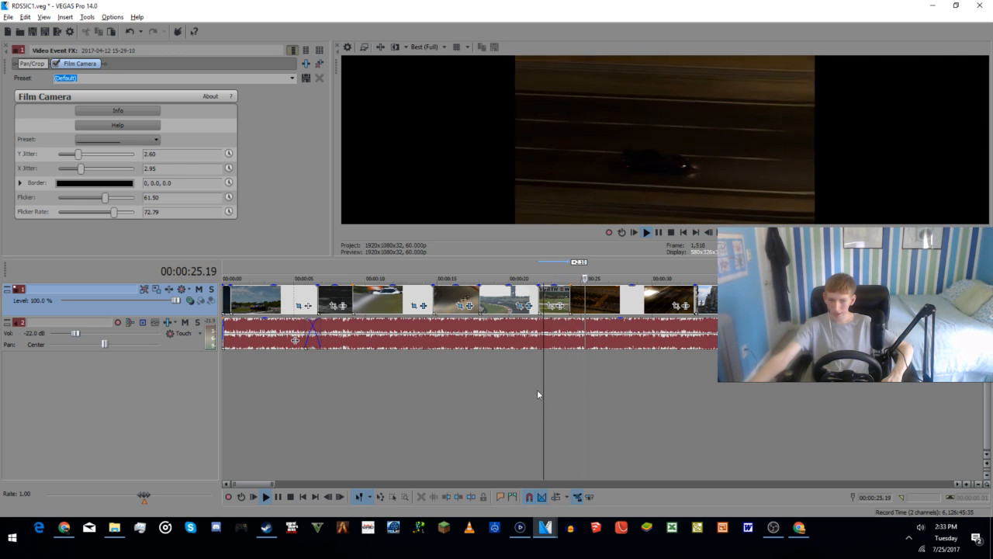
{"action": "key", "text": "space"}
{"action": "key", "text": "space"}
{"action": "key", "text": "space"}
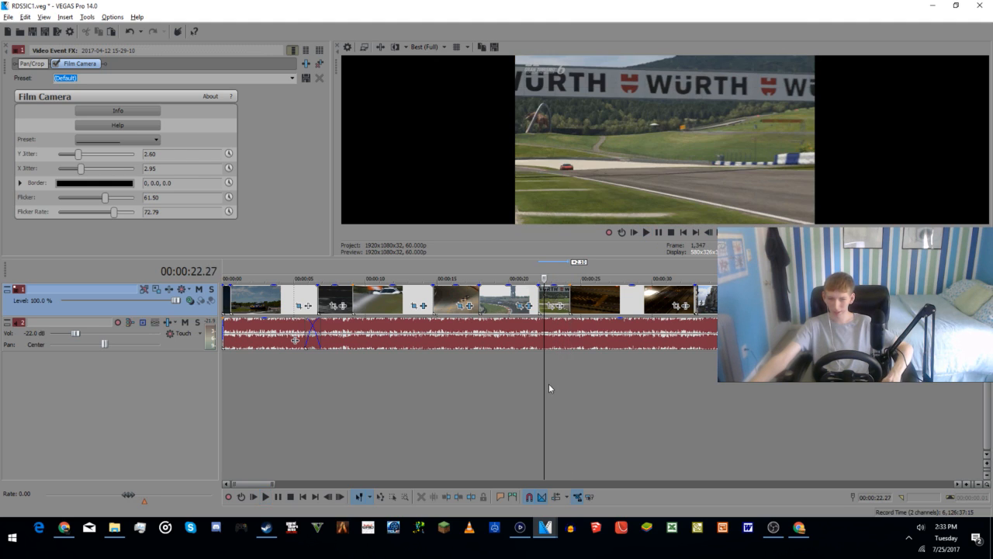
Step: Set the Pan/Crop height of the Würth banner clip to 900
{"action": "left_click", "coordinate": [555, 307]}
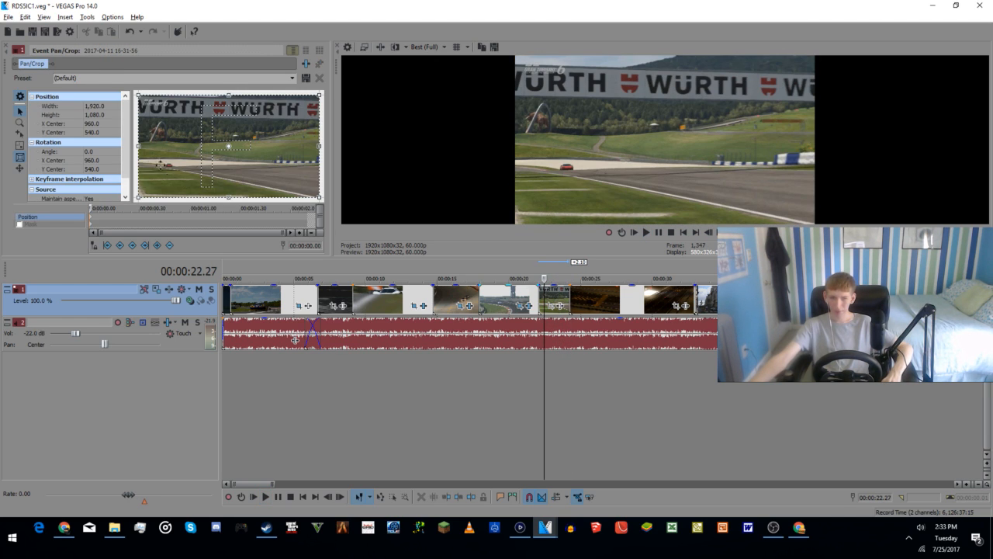
{"action": "double_click", "coordinate": [99, 118]}
{"action": "type", "text": "900"}
{"action": "key", "text": "Return"}
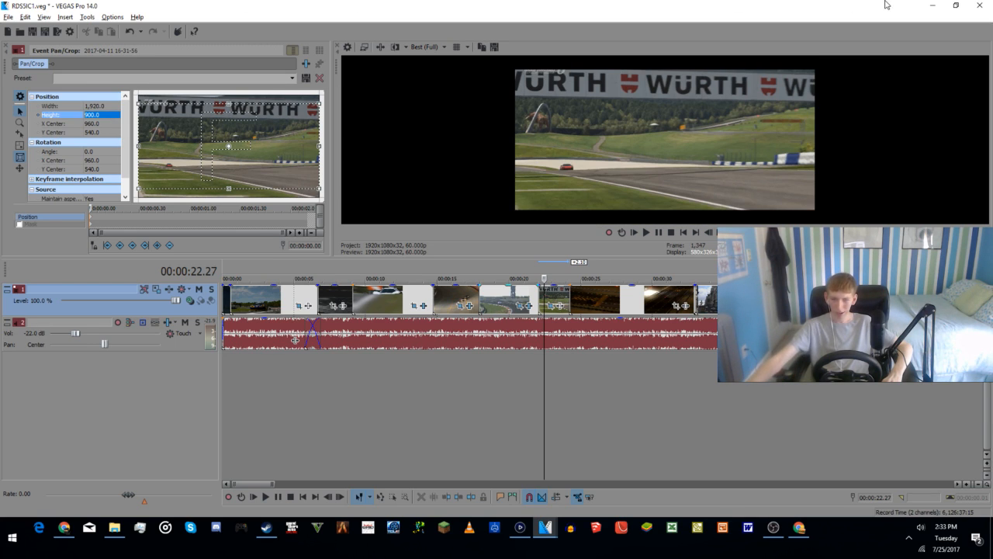
Step: Set the hatchback clip's Pan/Crop frame to a width of 1440 and a height of 1080
{"action": "left_click", "coordinate": [503, 380]}
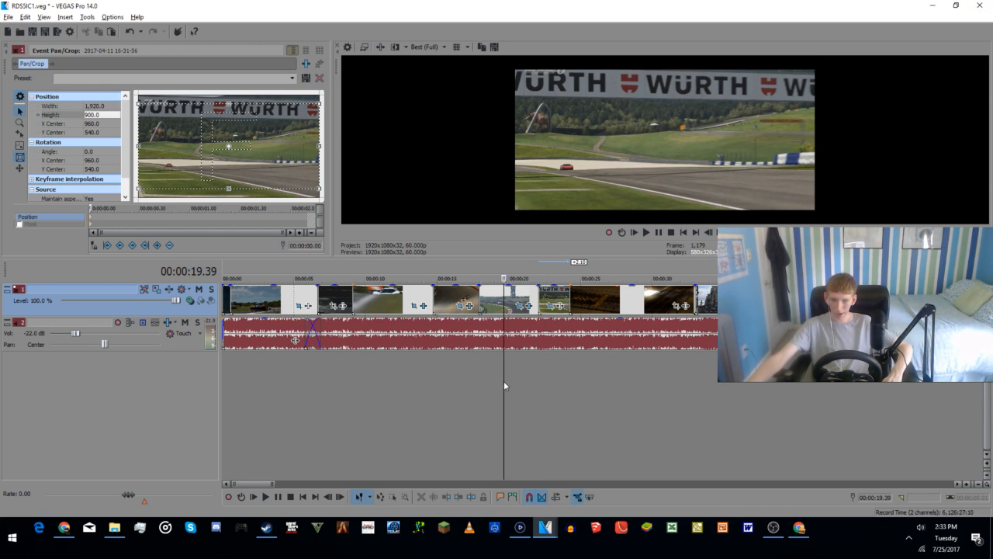
{"action": "left_click", "coordinate": [524, 308]}
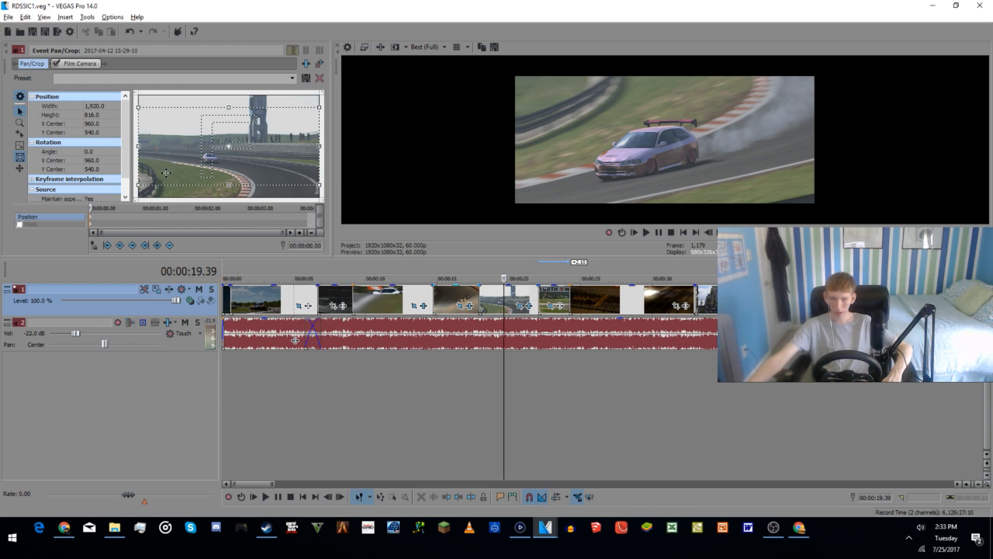
{"action": "left_click", "coordinate": [95, 106]}
{"action": "type", "text": "1440"}
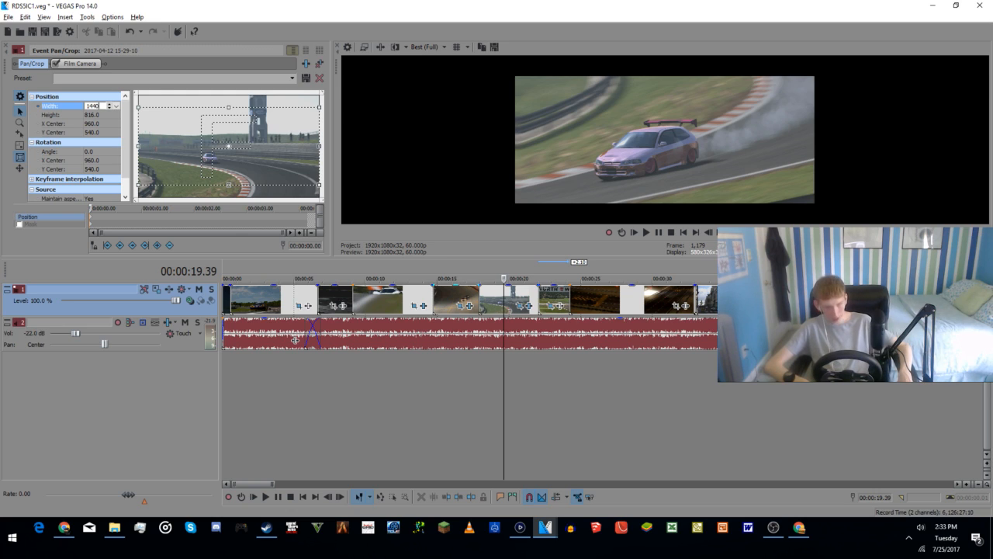
{"action": "key", "text": "Tab"}
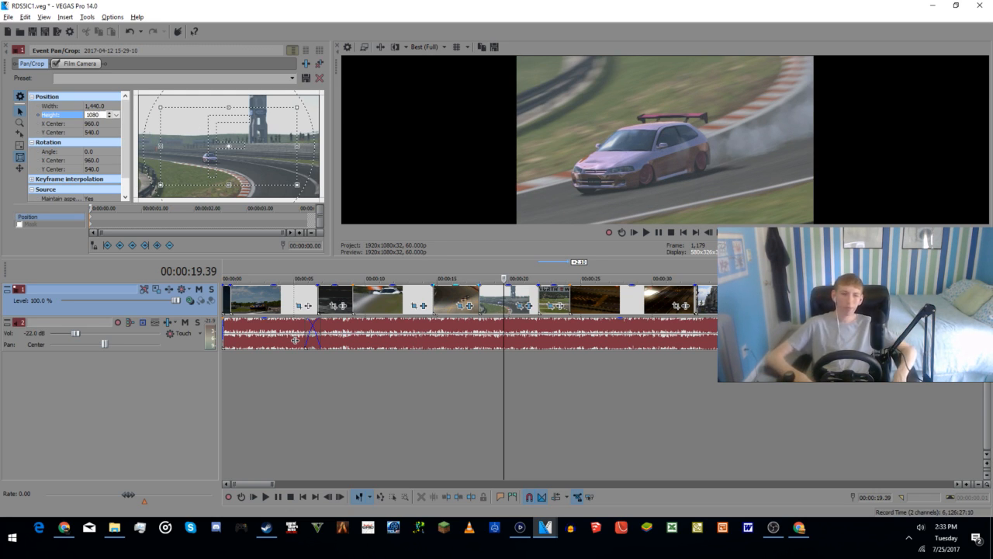
{"action": "key", "text": "Return"}
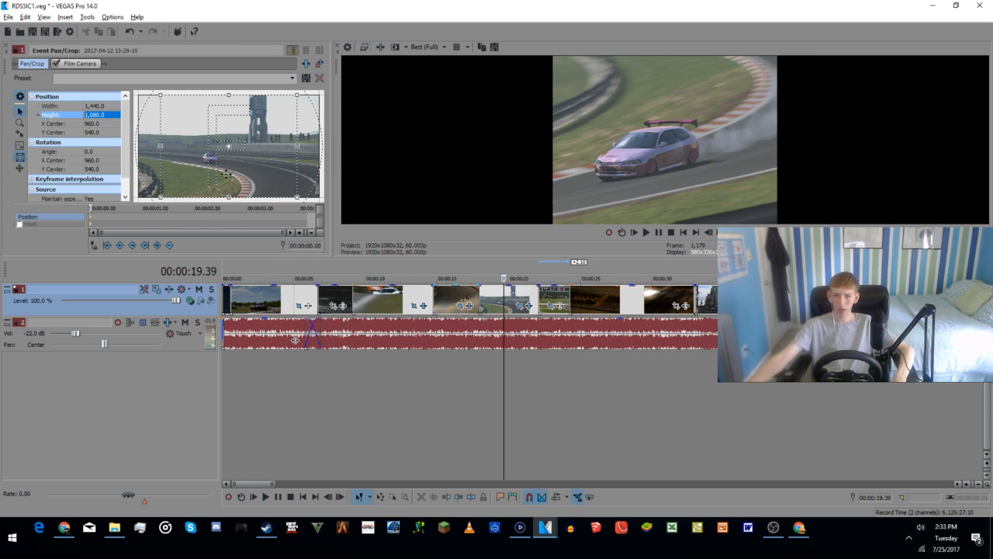
Step: Play from the hatchback clip and adjust the Würth banner clip's end to about 00:00:24.52, where the first night clip begins
{"action": "left_click", "coordinate": [479, 401]}
{"action": "key", "text": "space"}
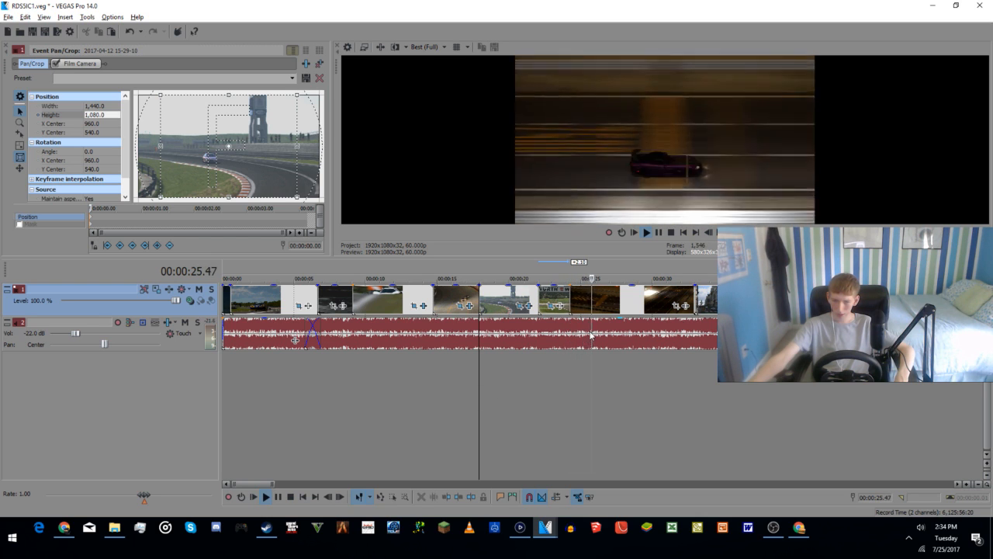
{"action": "mouse_move", "coordinate": [575, 308]}
{"action": "left_mouse_down"}
{"action": "mouse_move", "coordinate": [586, 308]}
{"action": "mouse_move", "coordinate": [576, 304]}
{"action": "left_mouse_up"}
{"action": "left_click", "coordinate": [552, 378]}
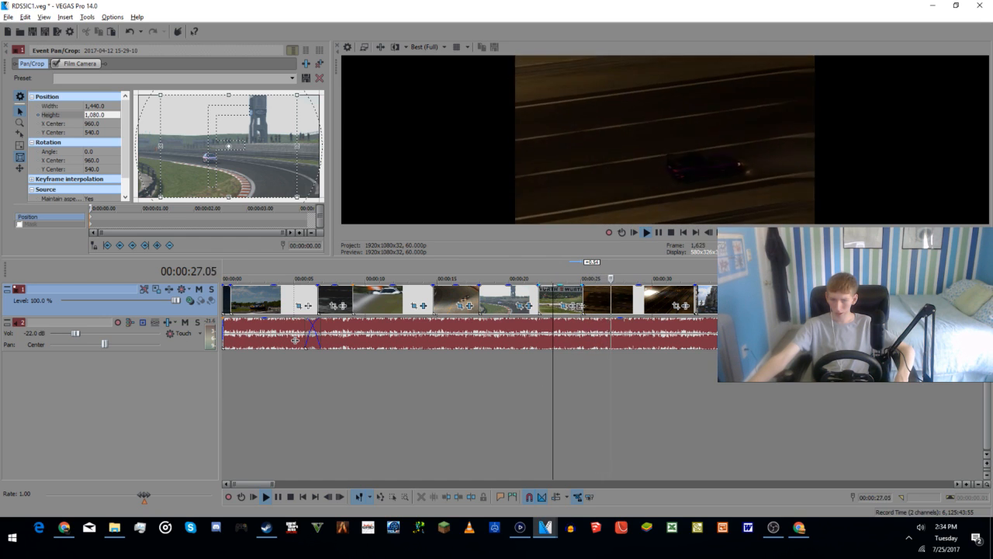
{"action": "left_click", "coordinate": [571, 305]}
{"action": "left_click_drag", "start_coordinate": [575, 307], "coordinate": [579, 303]}
{"action": "scroll", "coordinate": [579, 303], "scroll_direction": "up", "scroll_amount": 3}
{"action": "left_click_drag", "start_coordinate": [713, 302], "coordinate": [700, 304]}
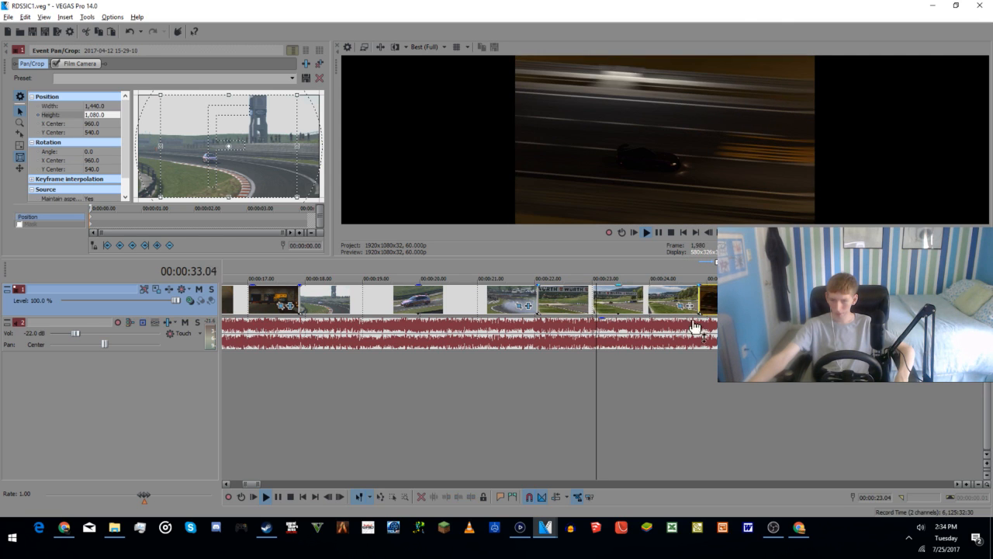
{"action": "left_click", "coordinate": [660, 392]}
{"action": "key", "text": "space"}
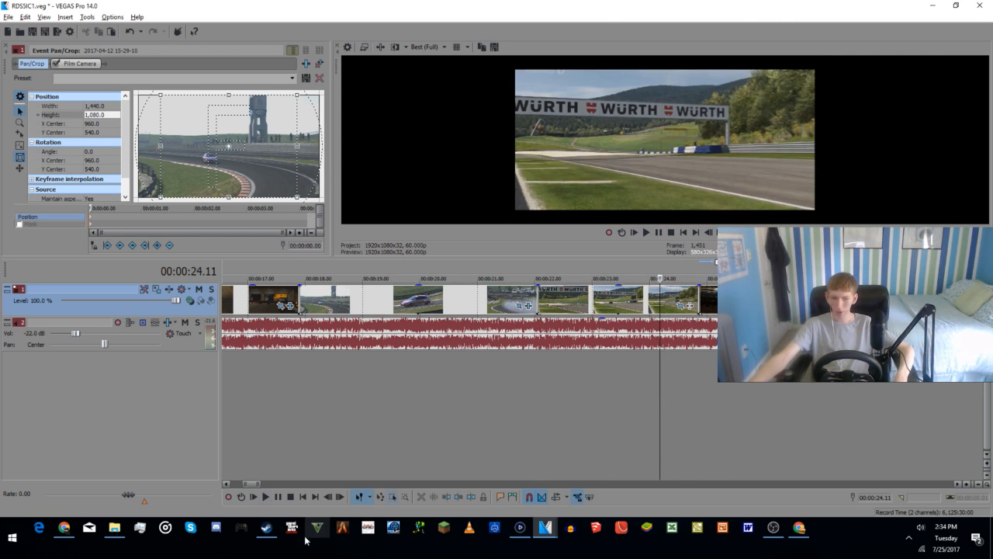
Step: Switch to the browser windows to read the YouTube stream's live chat, then return to VEGAS Pro
{"action": "left_click", "coordinate": [65, 529]}
{"action": "left_click", "coordinate": [65, 529]}
{"action": "left_click", "coordinate": [799, 527]}
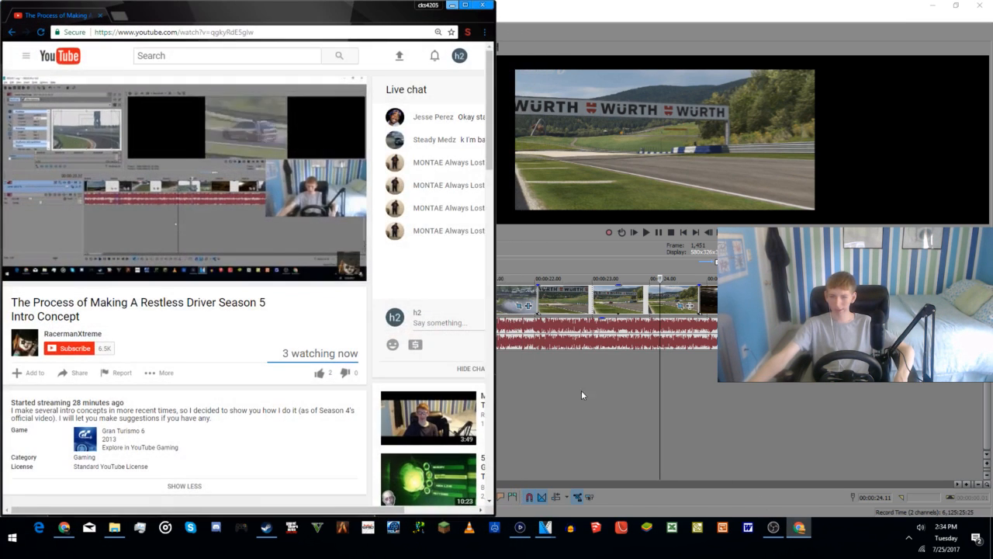
{"action": "scroll", "coordinate": [402, 190], "scroll_direction": "right", "scroll_amount": 2}
{"action": "scroll", "coordinate": [403, 190], "scroll_direction": "left", "scroll_amount": 2}
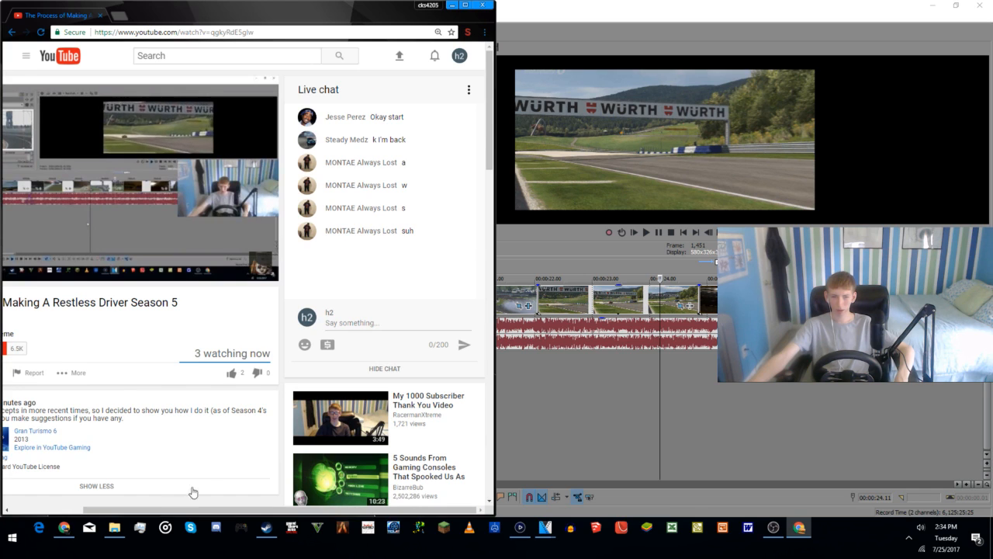
{"action": "left_click", "coordinate": [65, 528]}
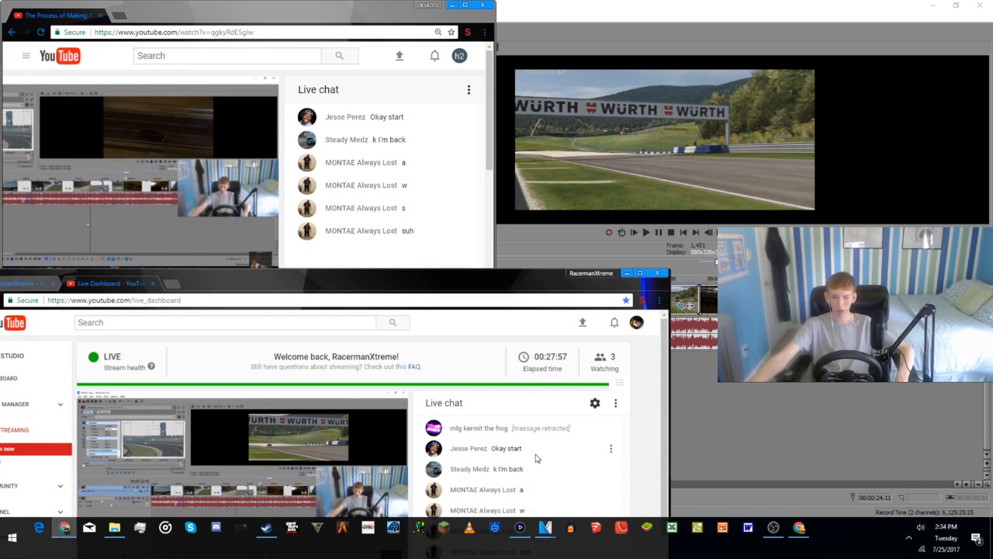
{"action": "scroll", "coordinate": [535, 457], "scroll_direction": "down", "scroll_amount": 4}
{"action": "scroll", "coordinate": [536, 458], "scroll_direction": "up", "scroll_amount": 4}
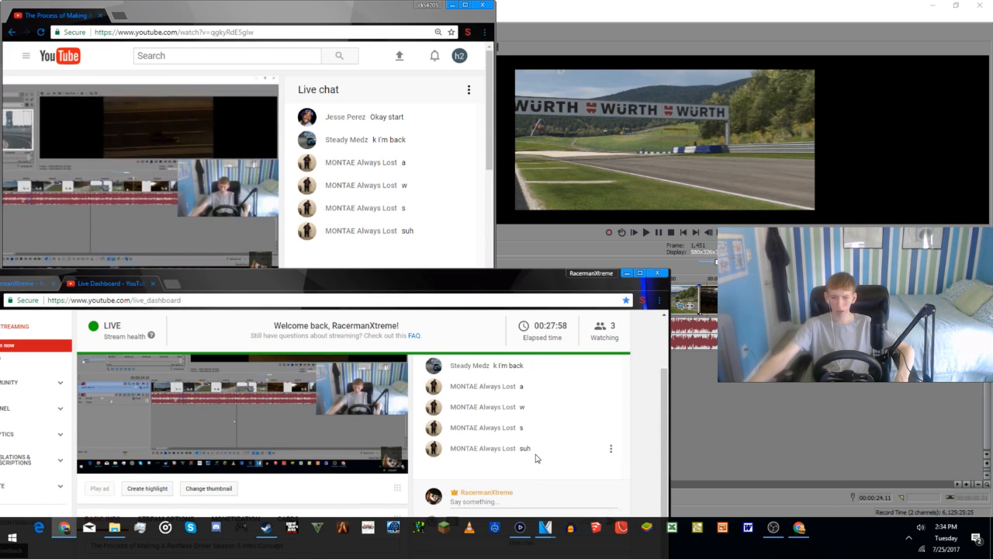
{"action": "left_click", "coordinate": [626, 273]}
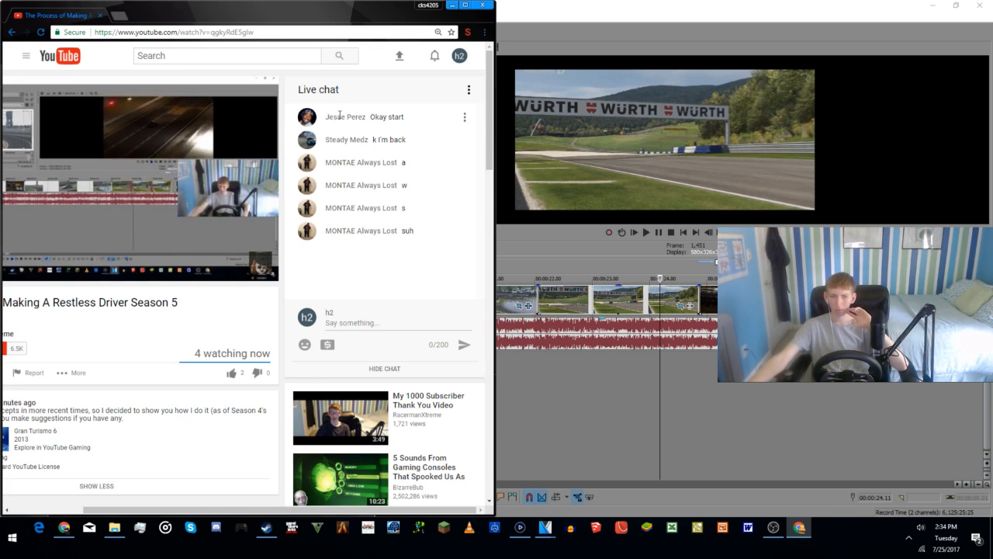
{"action": "left_click", "coordinate": [627, 438]}
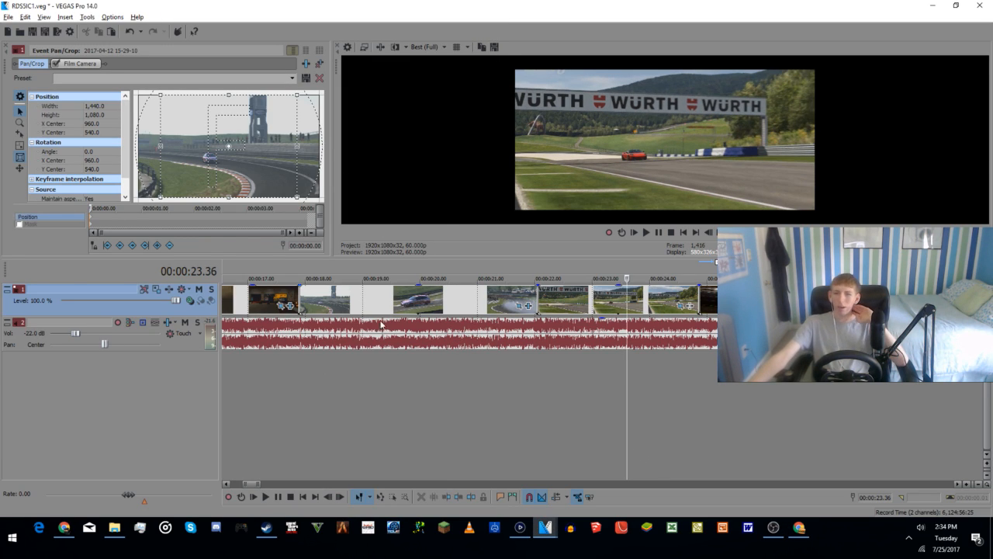
Step: Set the Pan/Crop frame of the first night clip with the purple car to 1280 wide and 720 high
{"action": "left_click", "coordinate": [754, 389]}
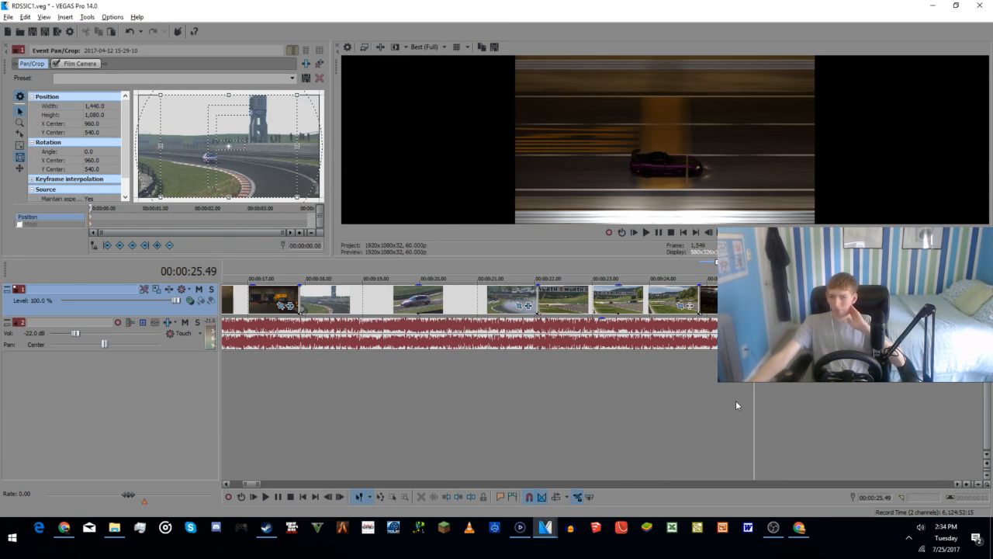
{"action": "left_click", "coordinate": [736, 402]}
{"action": "scroll", "coordinate": [755, 389], "scroll_direction": "down", "scroll_amount": 2}
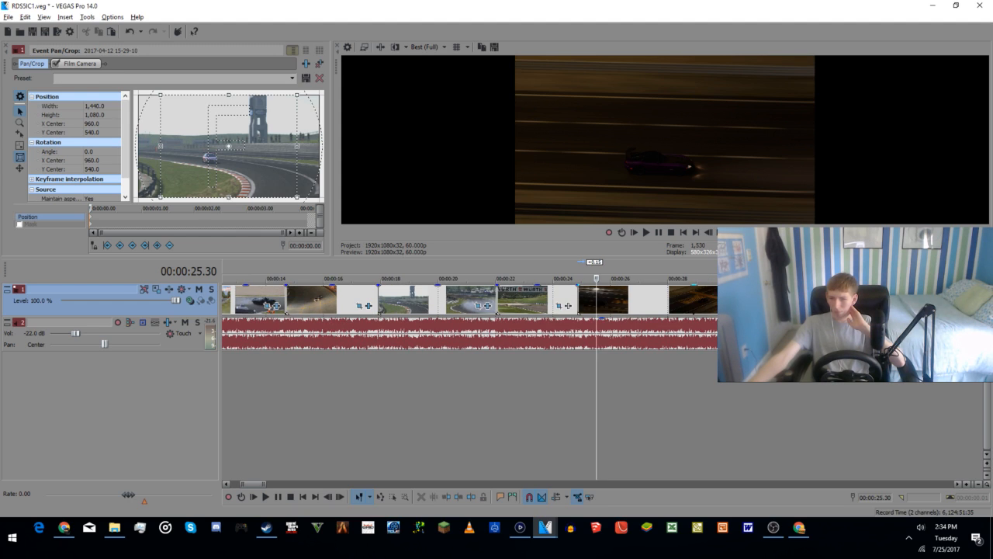
{"action": "left_click", "coordinate": [791, 306]}
{"action": "left_click", "coordinate": [102, 104]}
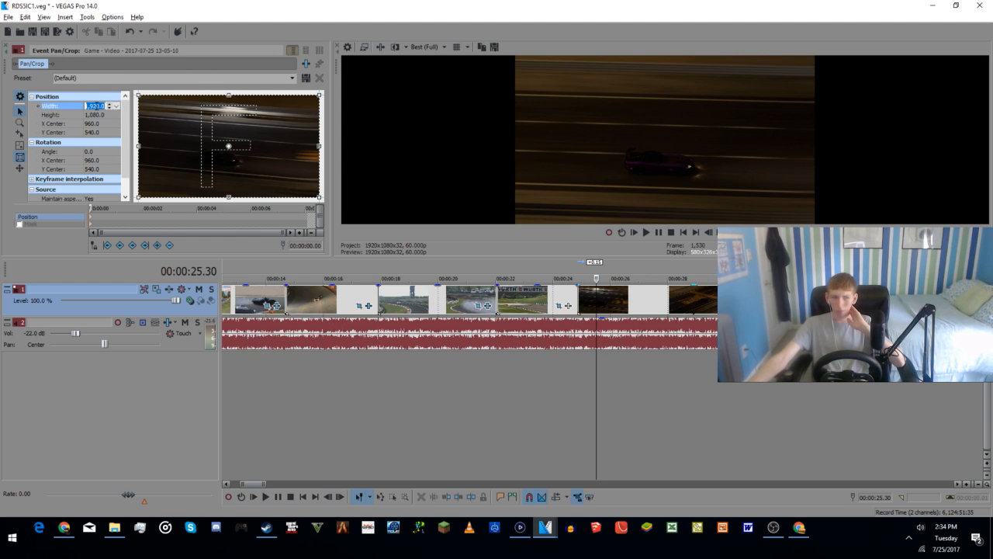
{"action": "type", "text": "1,28"}
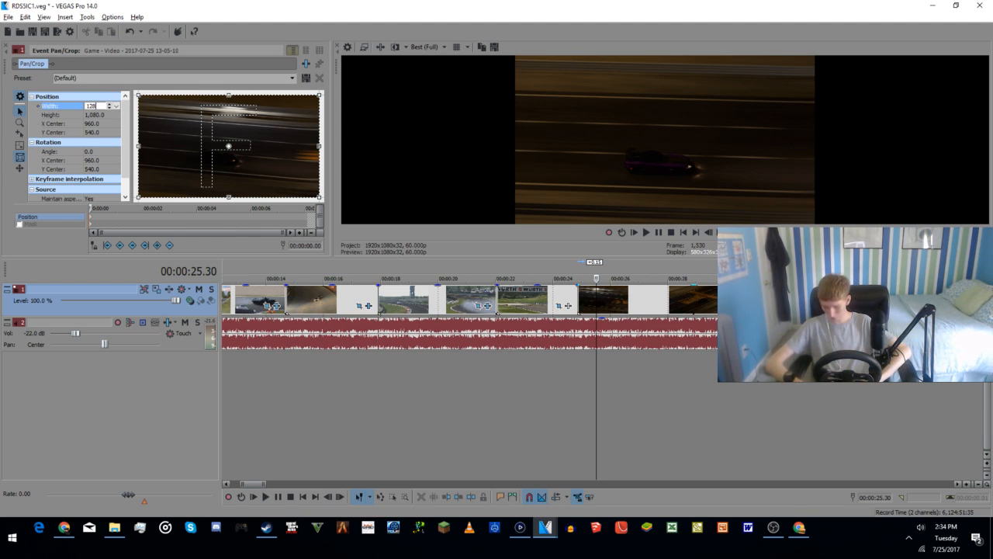
{"action": "type", "text": "0"}
{"action": "key", "text": "Tab"}
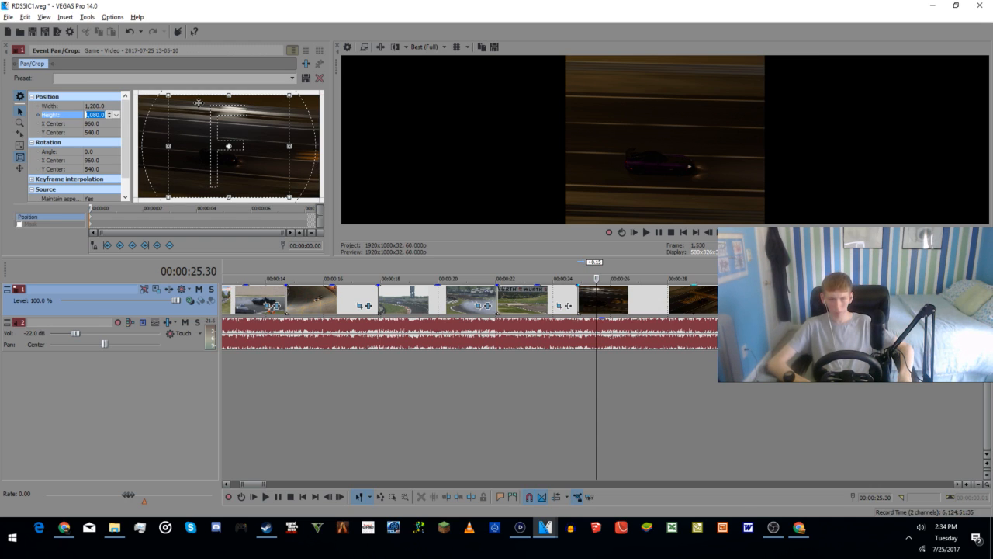
{"action": "type", "text": "720"}
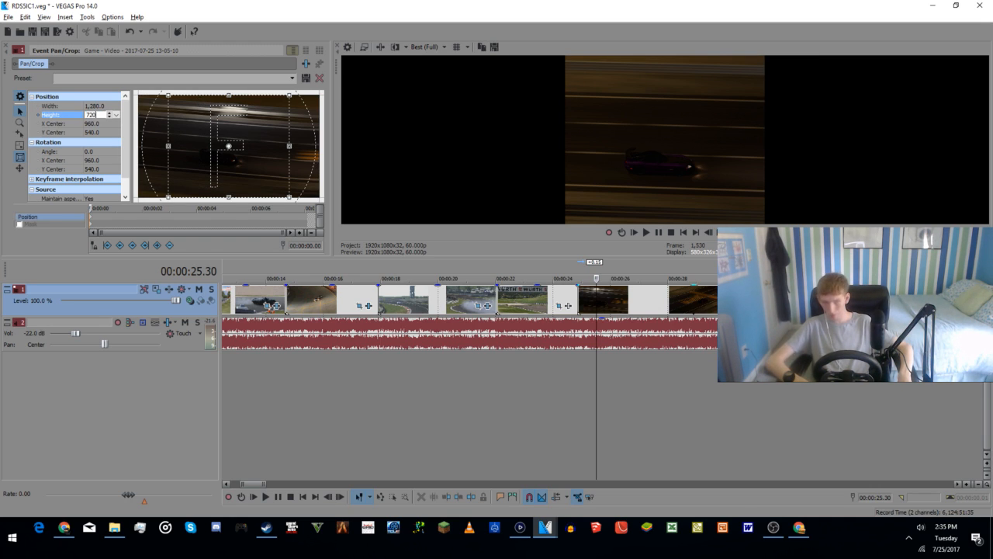
{"action": "key", "text": "Return"}
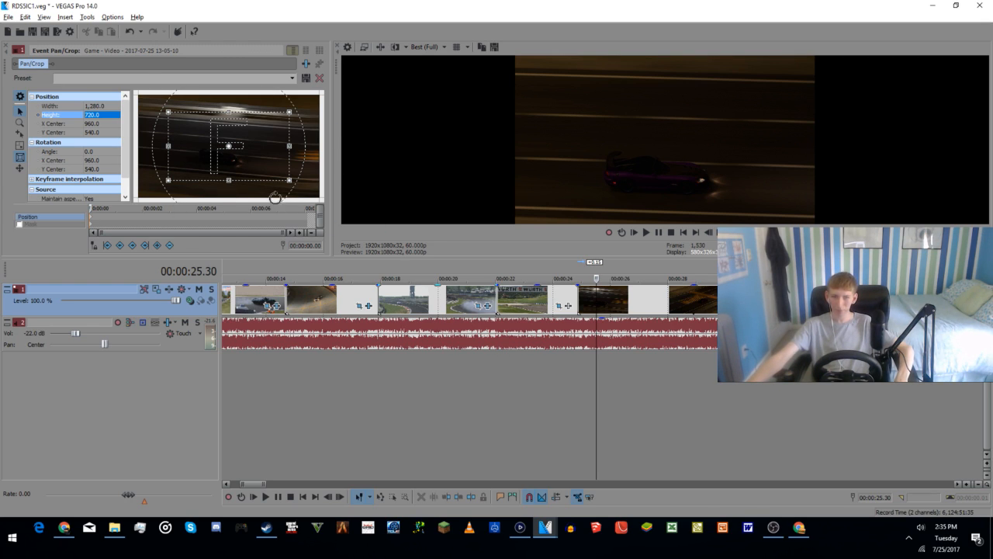
Step: Move the night clip's crop centre to about X 921.7, Y 671.4 and set the crop height to 540
{"action": "left_click_drag", "start_coordinate": [227, 177], "coordinate": [243, 159]}
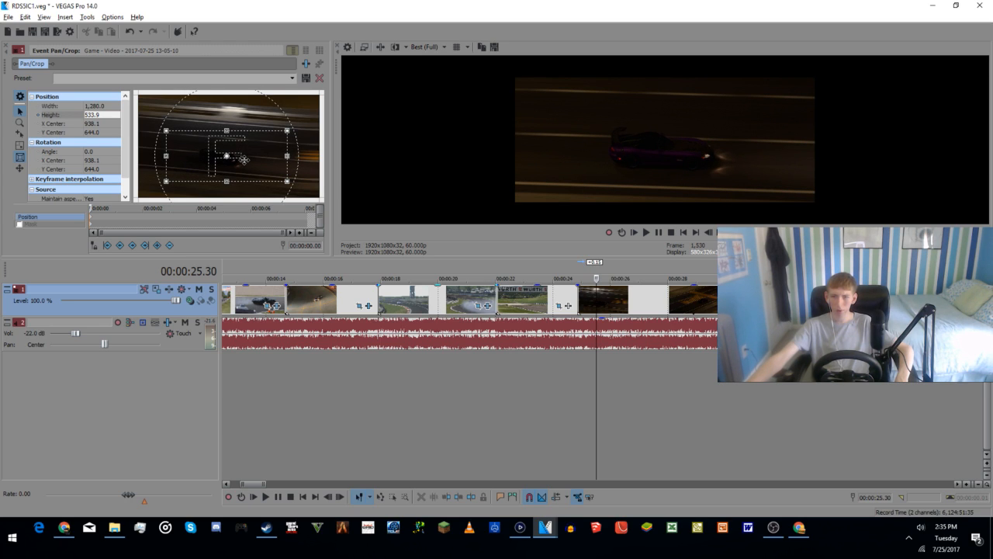
{"action": "left_click_drag", "start_coordinate": [244, 160], "coordinate": [242, 162]}
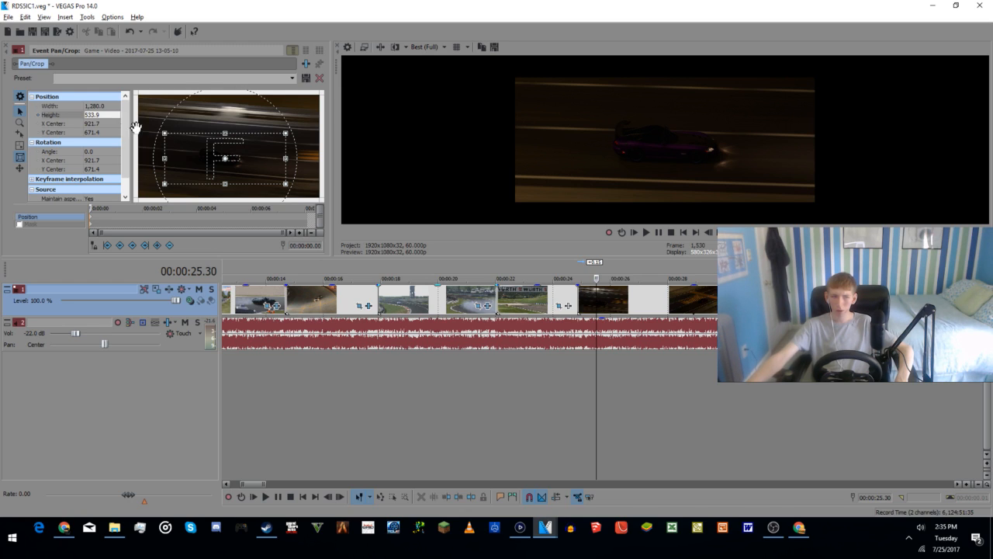
{"action": "left_click", "coordinate": [98, 116]}
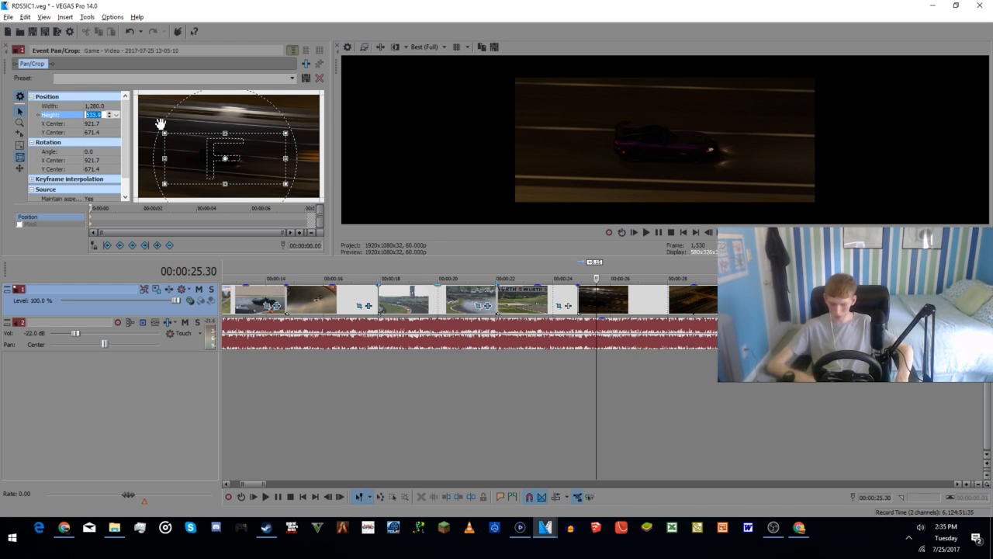
{"action": "type", "text": "540"}
{"action": "key", "text": "Return"}
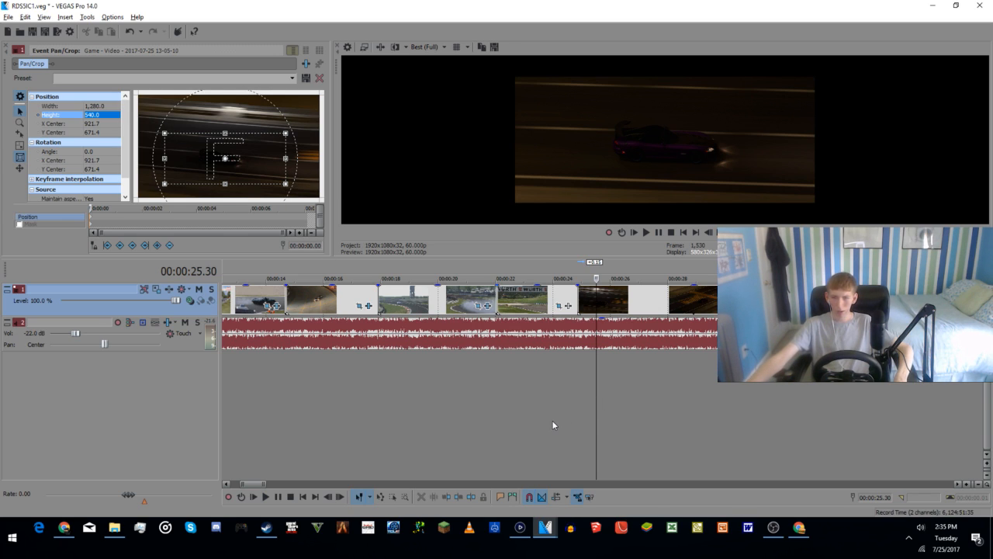
Step: Play the night clip from 00:00:24.52 and shift its crop centre to about X 1,025.7, Y 644.0
{"action": "left_click", "coordinate": [580, 422]}
{"action": "key", "text": "space"}
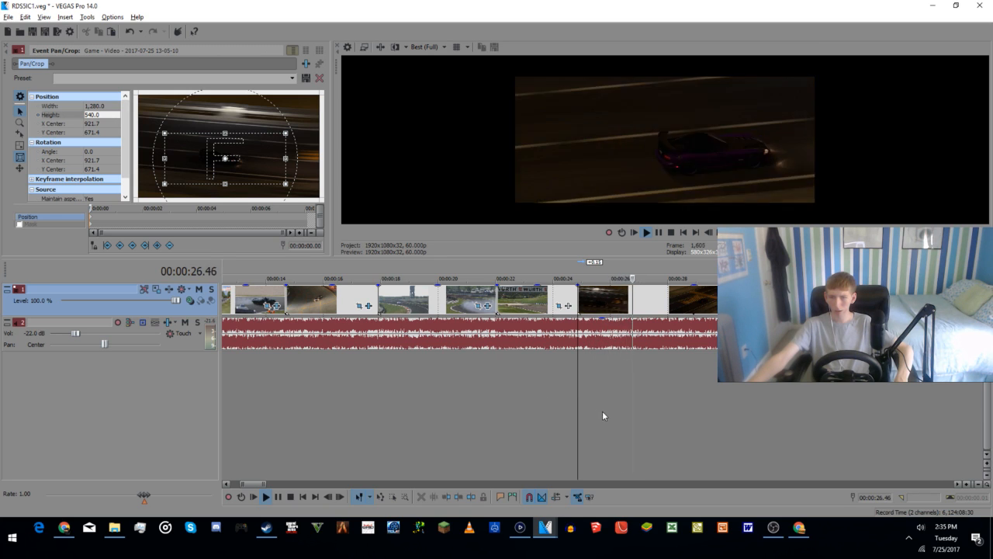
{"action": "key", "text": "space"}
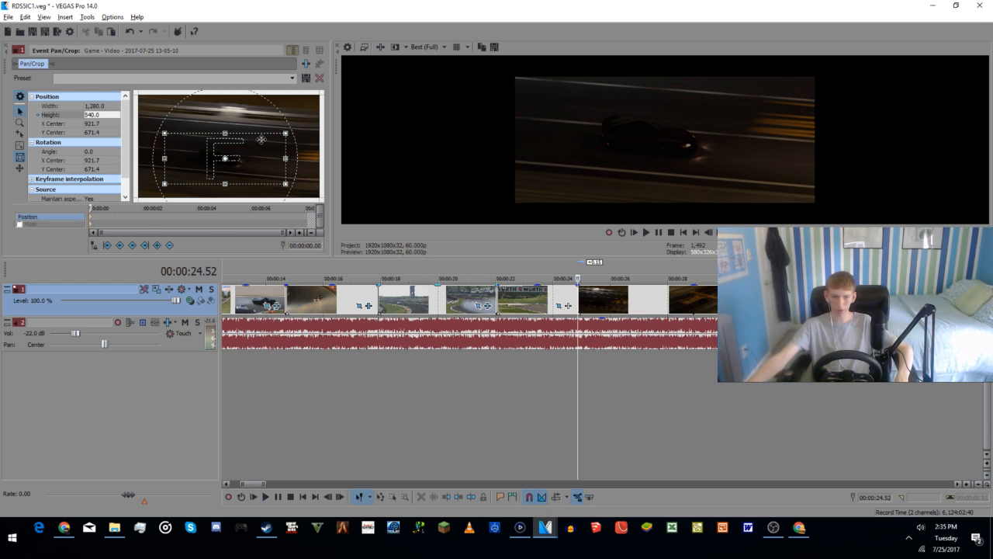
{"action": "left_click_drag", "start_coordinate": [252, 165], "coordinate": [262, 162]}
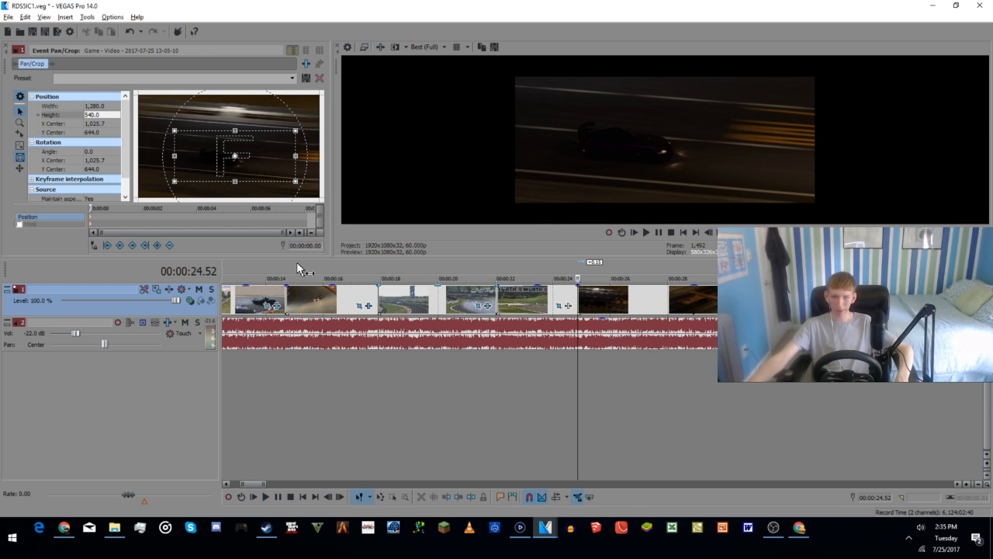
Step: Replay the night clip and reposition its crop centre to about X 981.9, Y 518.1, checking the frame at 00:00:30.14
{"action": "key", "text": "space"}
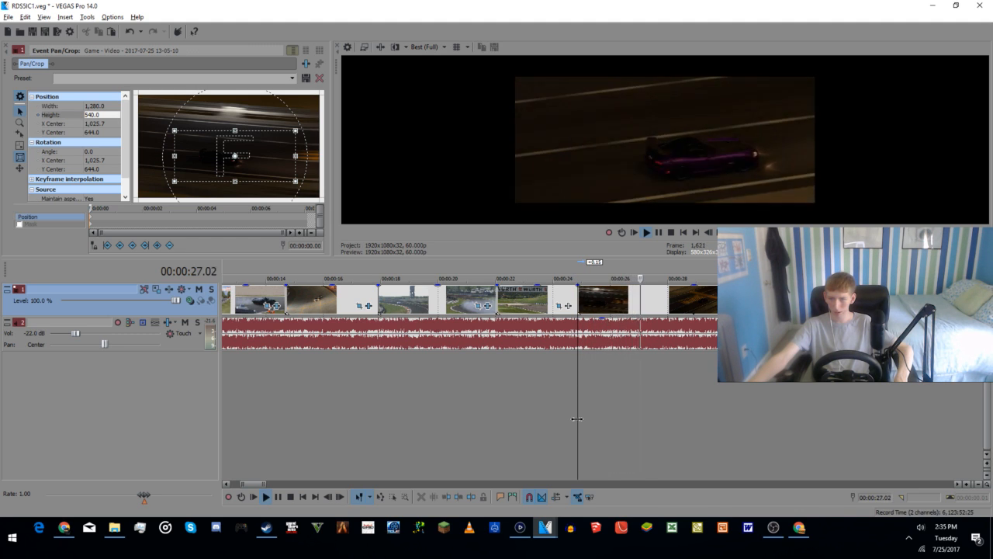
{"action": "key", "text": "space"}
{"action": "left_click_drag", "start_coordinate": [253, 164], "coordinate": [263, 169]}
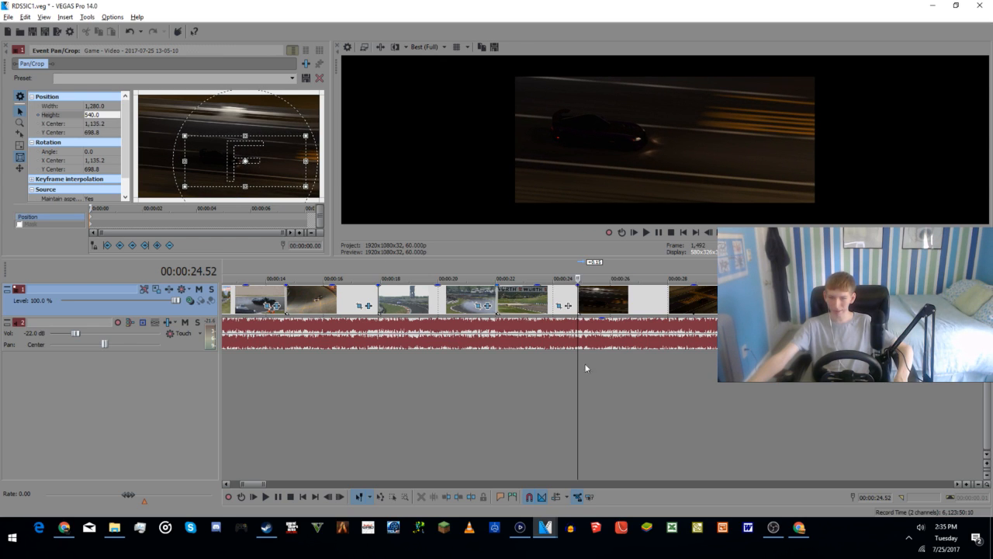
{"action": "left_click", "coordinate": [732, 391]}
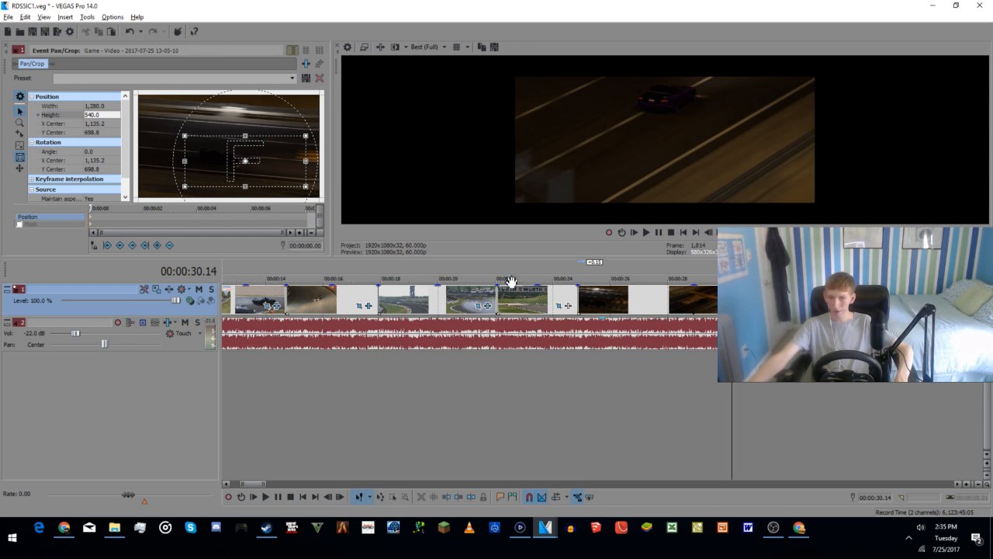
{"action": "left_click_drag", "start_coordinate": [237, 153], "coordinate": [222, 135]}
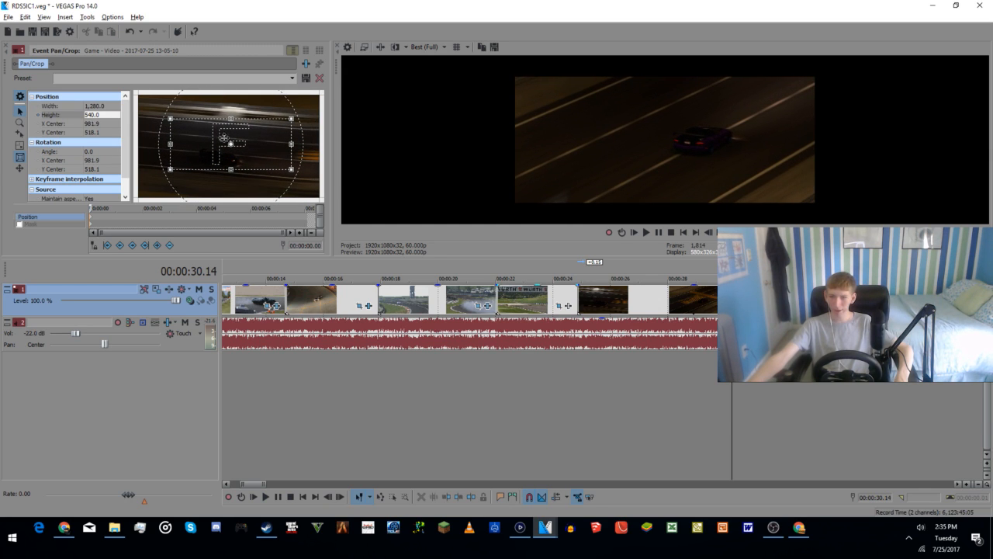
Step: Replay the night clip from 00:00:25.07, lower its crop centre to about Y 572.8, and play it again
{"action": "left_click", "coordinate": [586, 404]}
{"action": "key", "text": "space"}
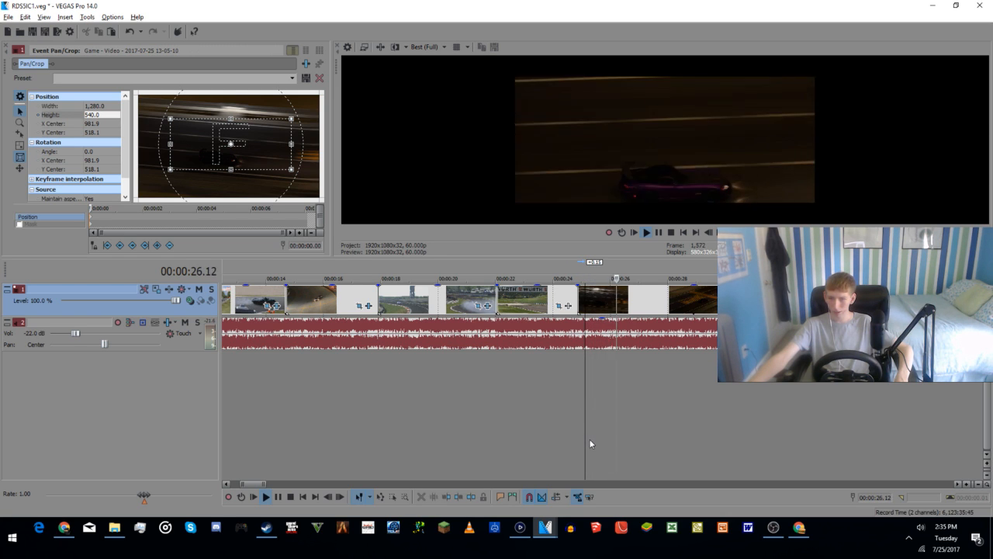
{"action": "key", "text": "space"}
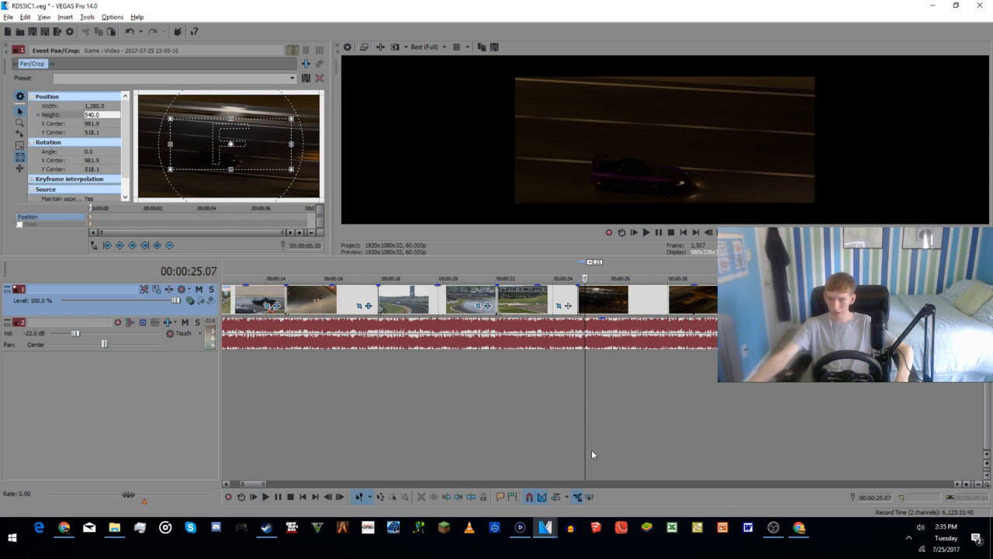
{"action": "left_click_drag", "start_coordinate": [251, 157], "coordinate": [253, 160]}
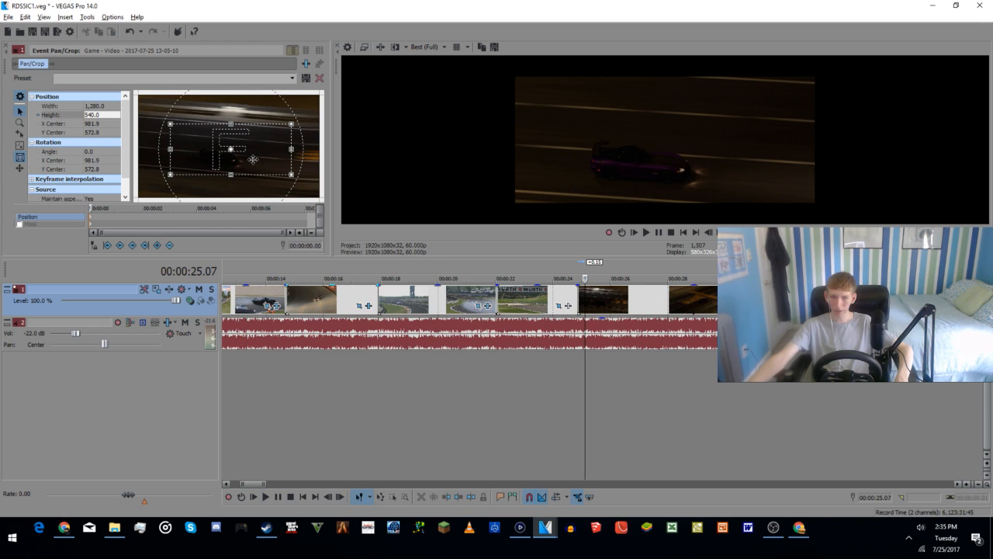
{"action": "key", "text": "space"}
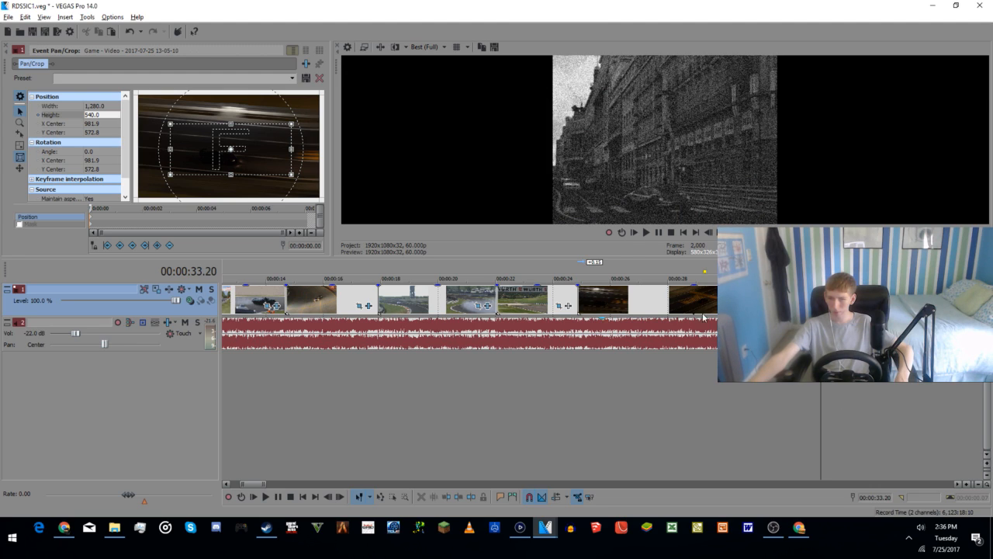
Step: Open the video effects of the black-and-white street clip and bring up its Film Effects settings
{"action": "left_click", "coordinate": [885, 305]}
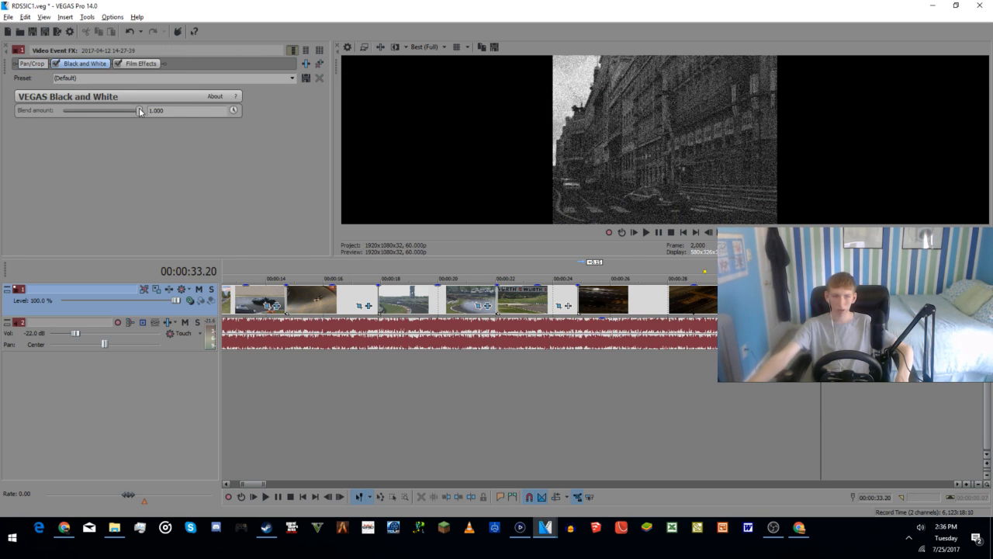
{"action": "left_click_drag", "start_coordinate": [138, 111], "coordinate": [184, 111]}
{"action": "left_click", "coordinate": [142, 63]}
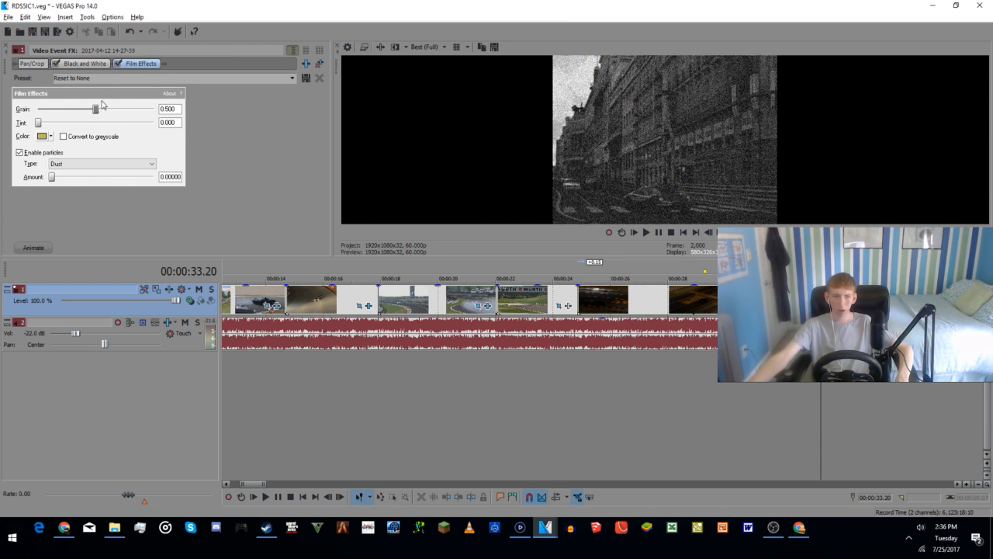
Step: Try the street clip's Film Effects grain at about 0.156, 0.187 and 1.000, and play the clip at full grain
{"action": "left_click_drag", "start_coordinate": [98, 110], "coordinate": [58, 110]}
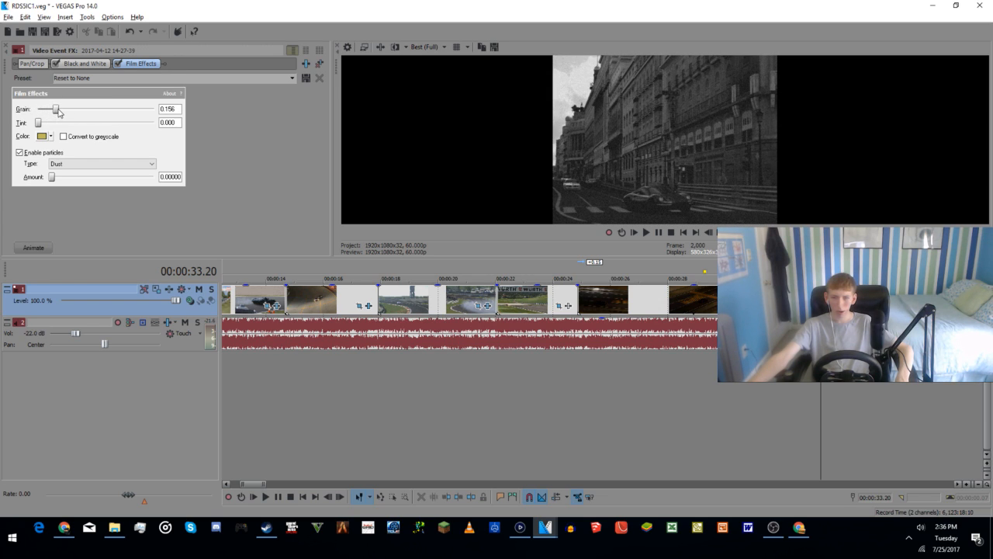
{"action": "left_click_drag", "start_coordinate": [58, 111], "coordinate": [60, 113]}
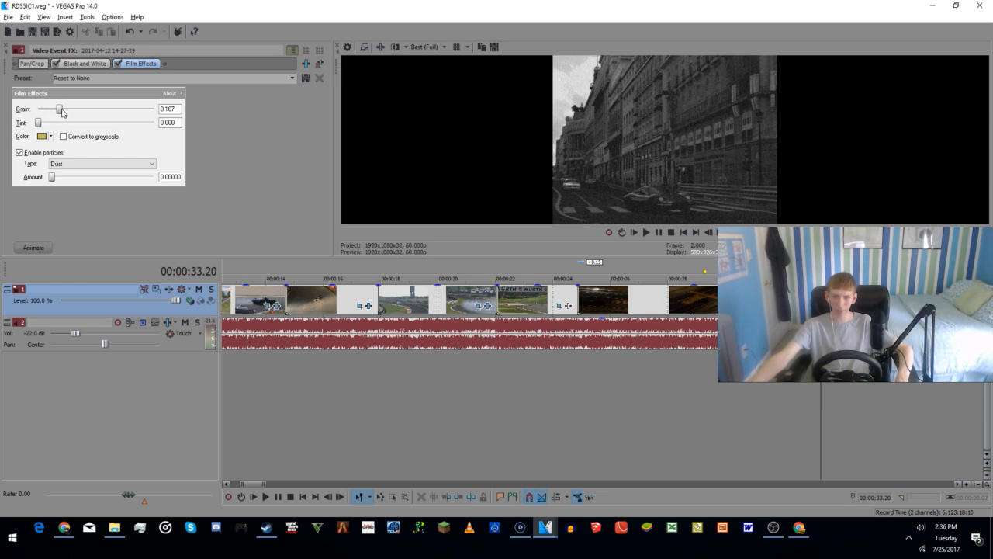
{"action": "left_click_drag", "start_coordinate": [63, 112], "coordinate": [191, 125]}
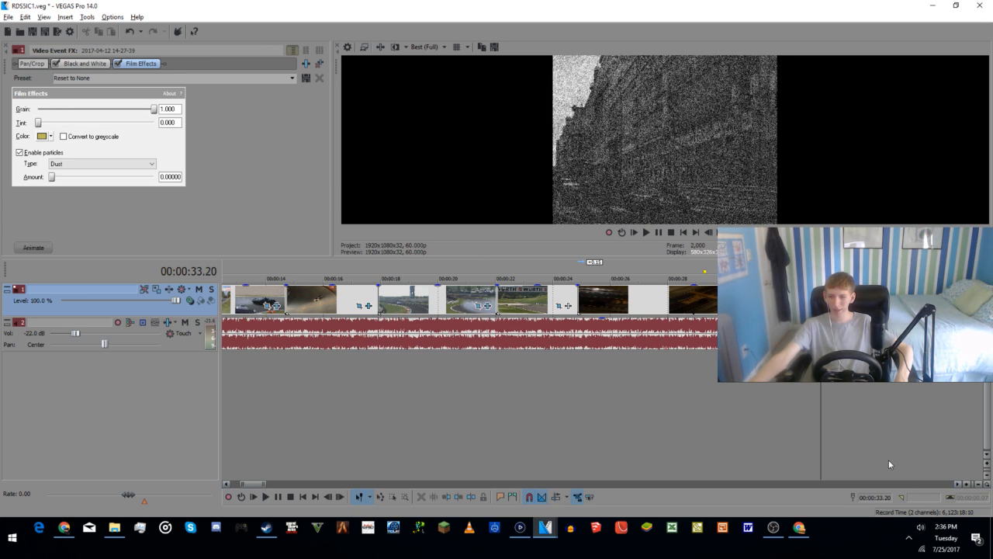
{"action": "left_click", "coordinate": [811, 404]}
{"action": "key", "text": "space"}
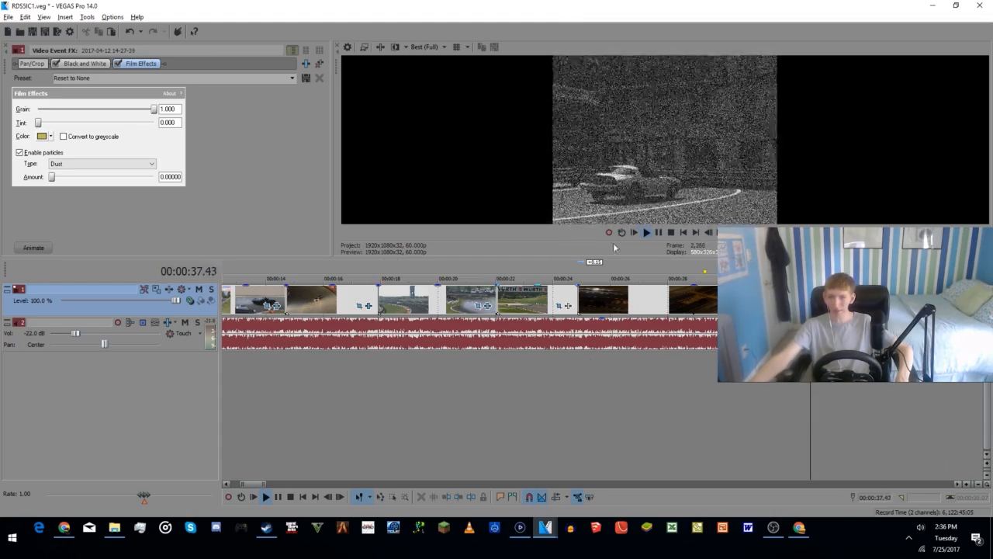
{"action": "key", "text": "space"}
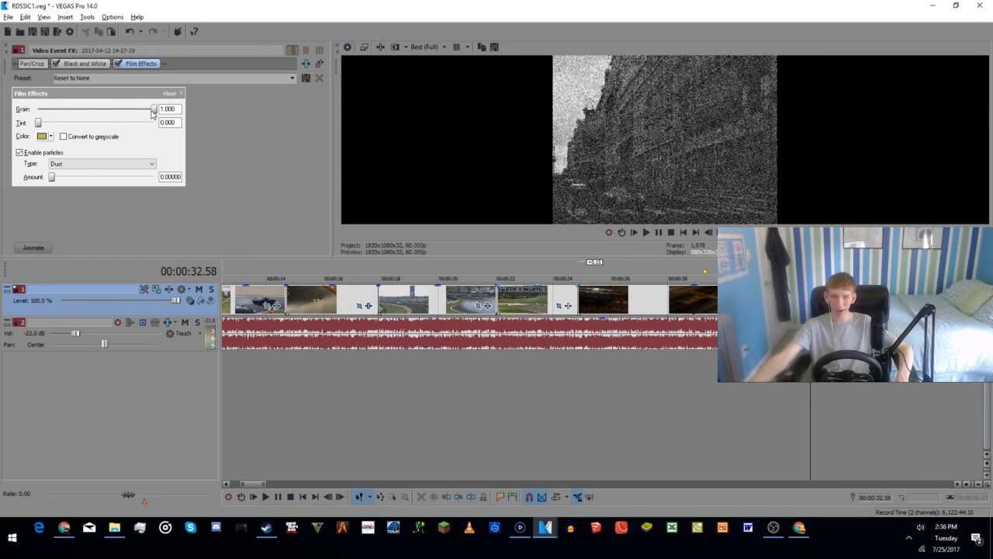
Step: Reduce the street clip's grain to about 0.504 and check frames at 00:00:35.16 and 00:00:36.11
{"action": "left_click_drag", "start_coordinate": [152, 111], "coordinate": [92, 109]}
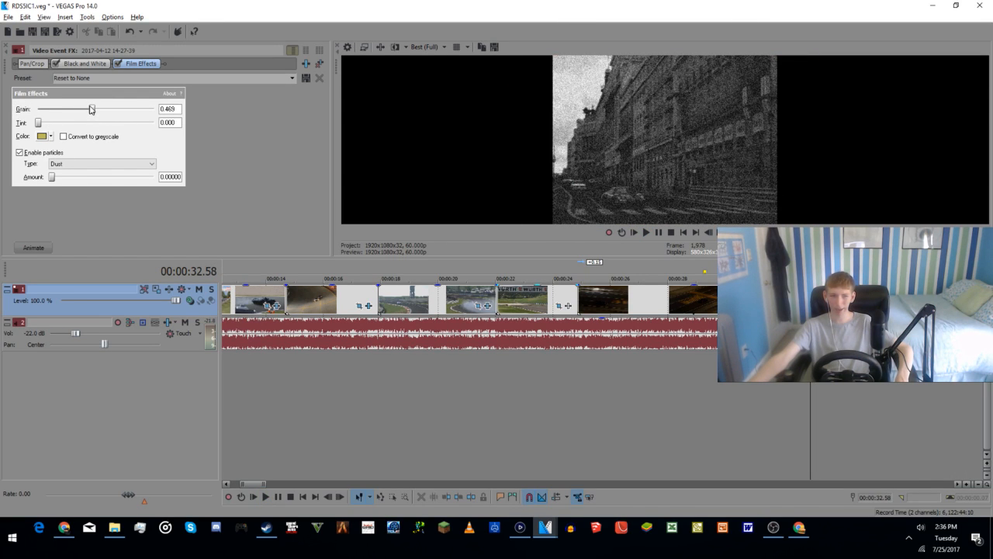
{"action": "left_click_drag", "start_coordinate": [91, 109], "coordinate": [95, 114]}
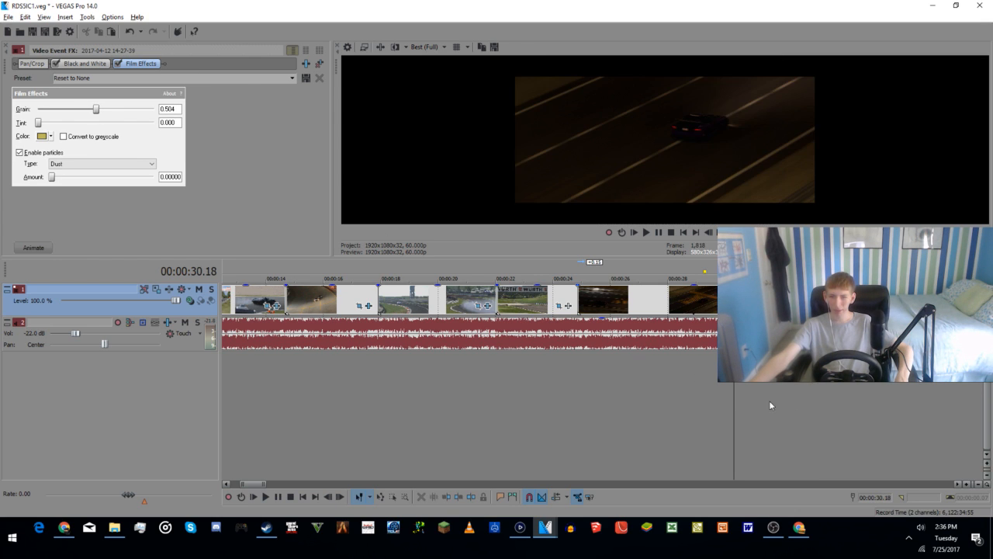
{"action": "left_click", "coordinate": [876, 402]}
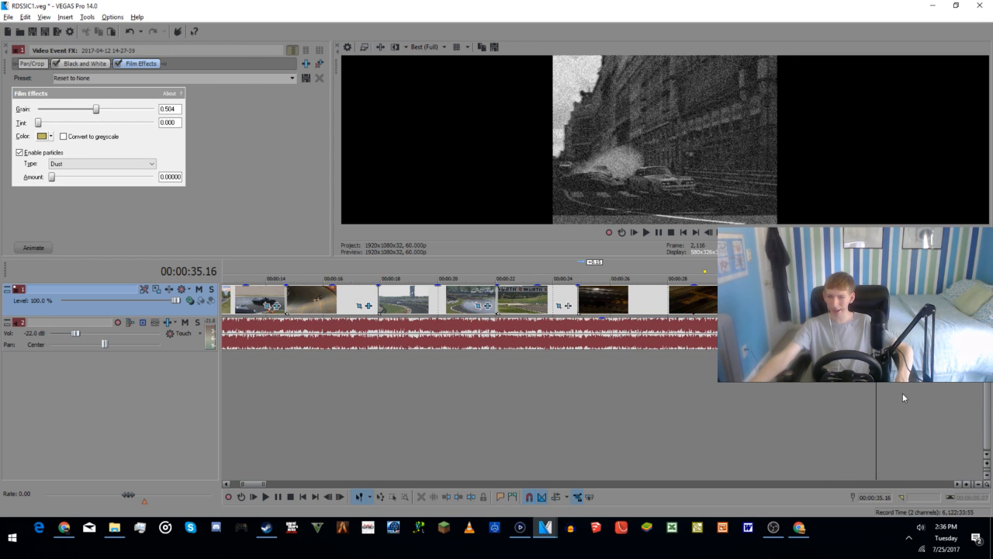
{"action": "left_click", "coordinate": [902, 395]}
Step: Try the street clip with grain about 0.121, tint about 0.147 and a dark blue tint colour of R 23, G 0, B 165
{"action": "left_click_drag", "start_coordinate": [95, 109], "coordinate": [65, 119]}
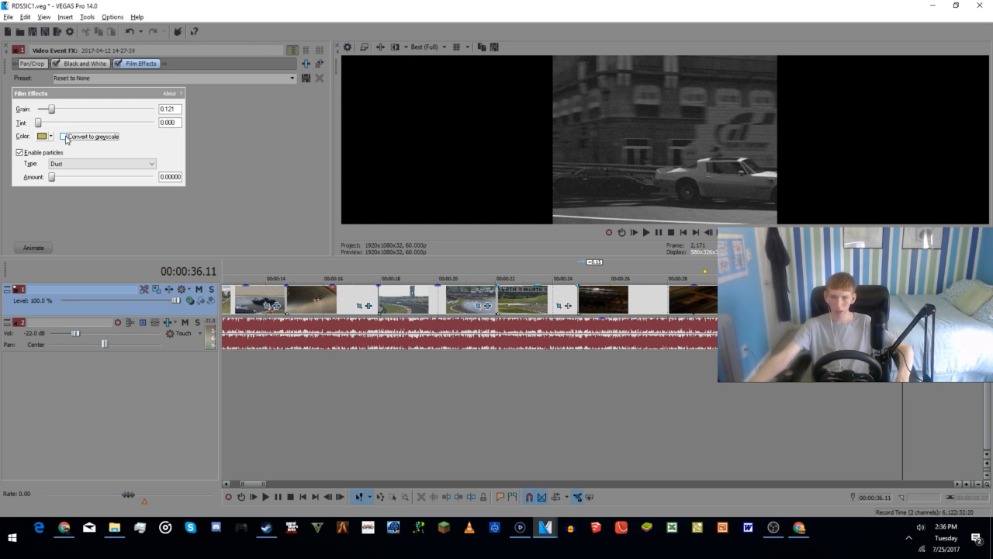
{"action": "left_click_drag", "start_coordinate": [42, 126], "coordinate": [67, 134]}
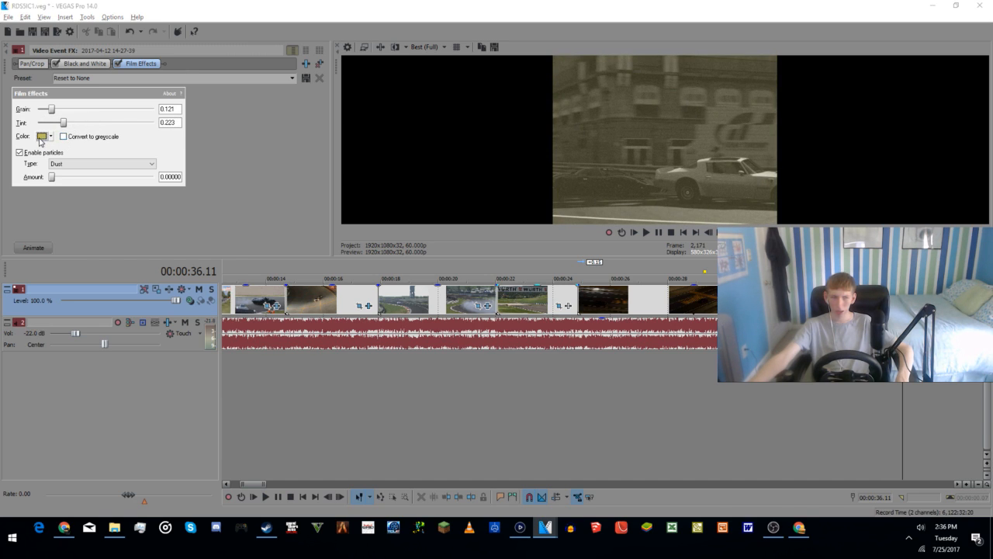
{"action": "left_click", "coordinate": [41, 137]}
{"action": "left_click_drag", "start_coordinate": [107, 184], "coordinate": [113, 185]}
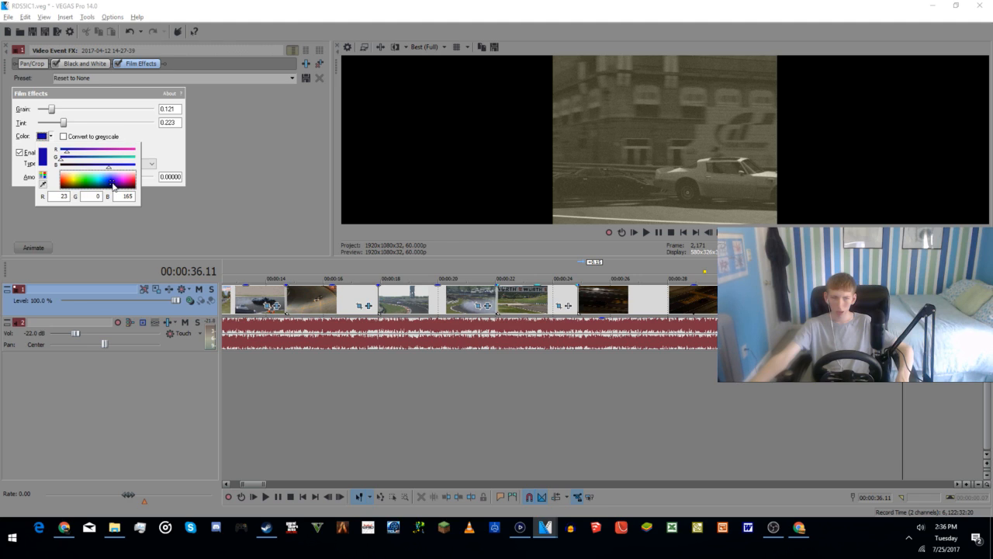
{"action": "left_click", "coordinate": [161, 152]}
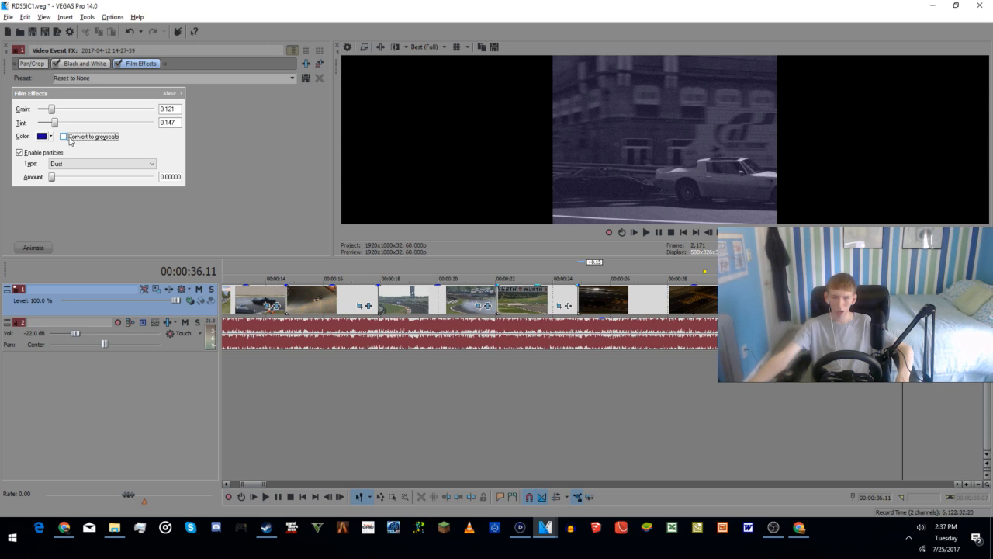
Step: Enable Convert to greyscale in Film Effects and change the tint colour to amber, R 195, G 153, B 0
{"action": "left_click", "coordinate": [50, 136]}
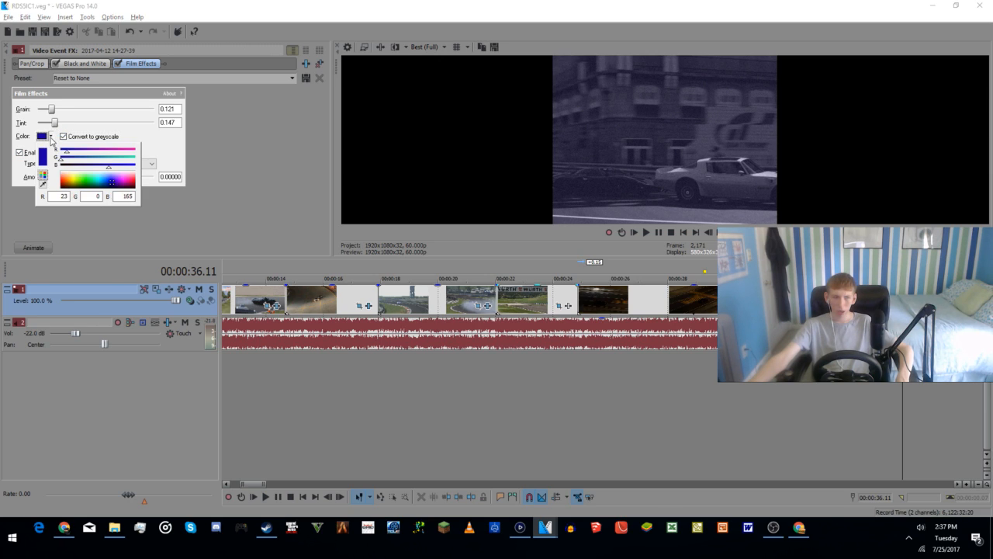
{"action": "left_click", "coordinate": [72, 180]}
{"action": "left_click_drag", "start_coordinate": [73, 179], "coordinate": [71, 185]}
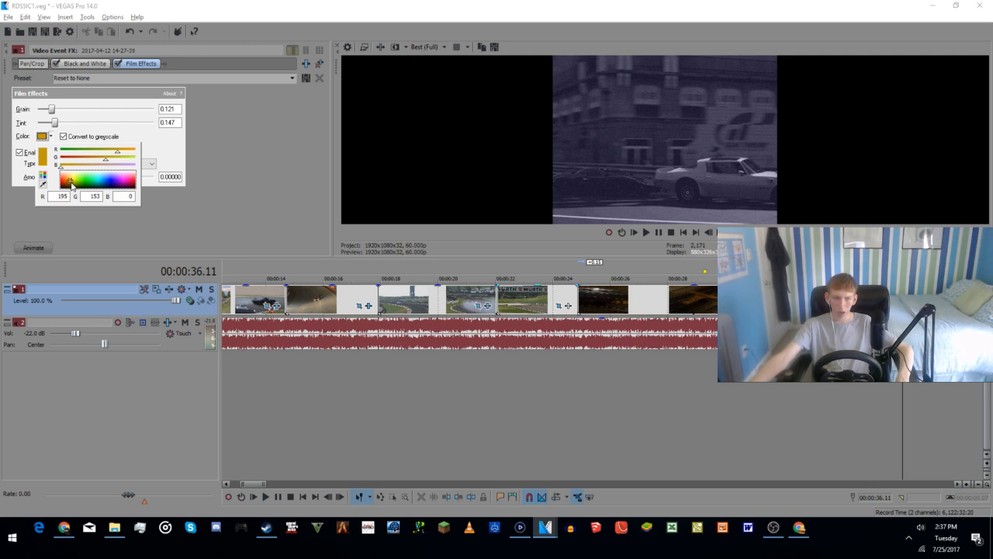
{"action": "left_click", "coordinate": [164, 146]}
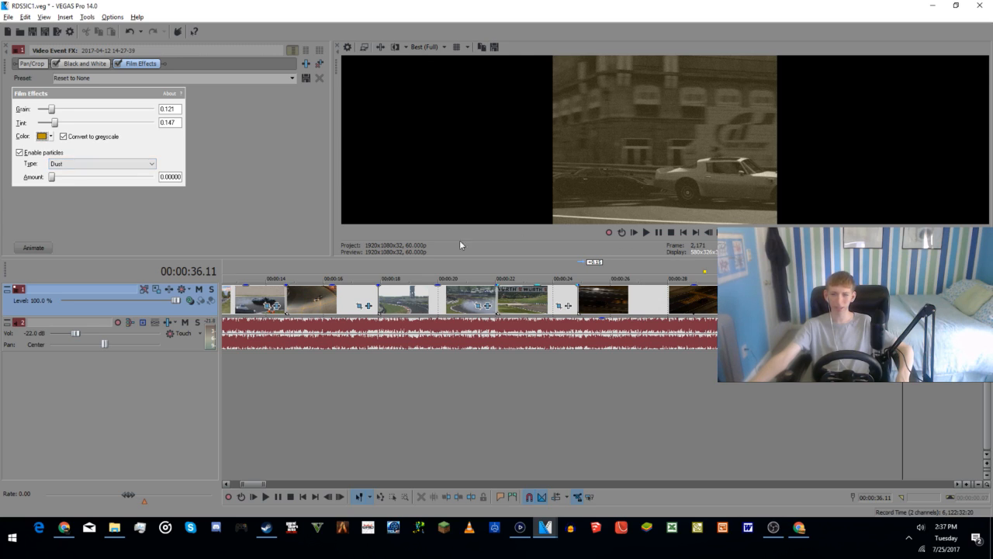
Step: Set the street clip's tint to about 0.071 and grain to about 0.219, and play it from 00:00:33.06
{"action": "left_click_drag", "start_coordinate": [55, 130], "coordinate": [48, 132]}
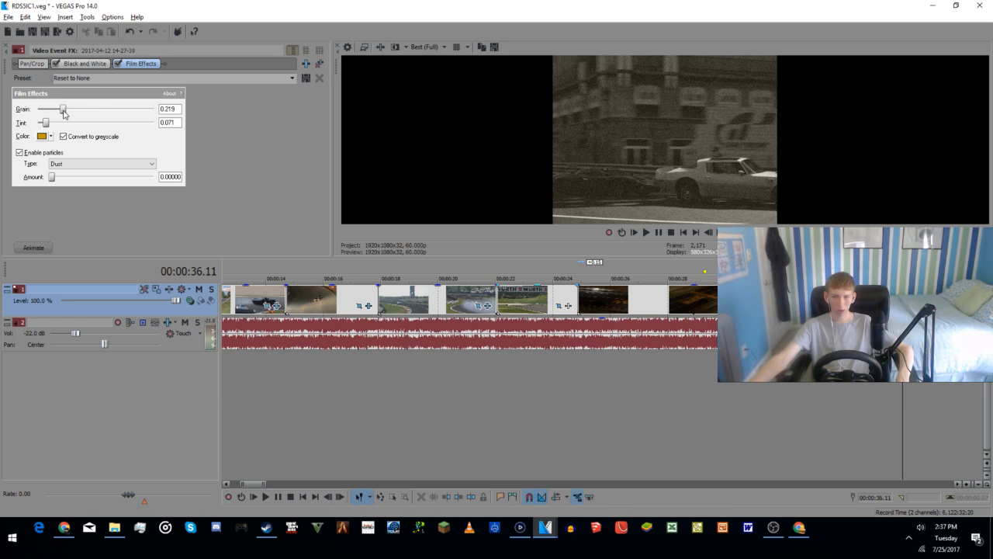
{"action": "left_click", "coordinate": [815, 404]}
{"action": "key", "text": "space"}
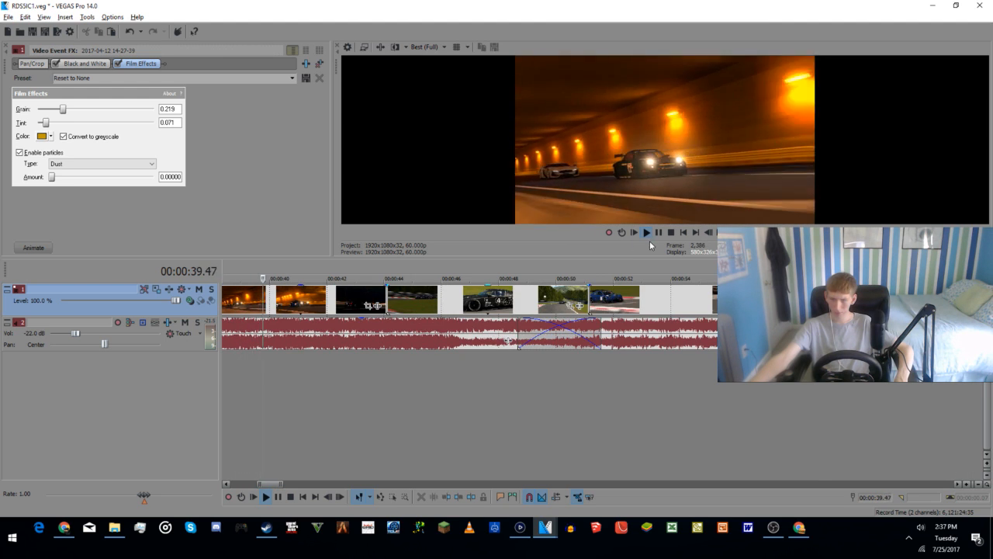
{"action": "key", "text": "space"}
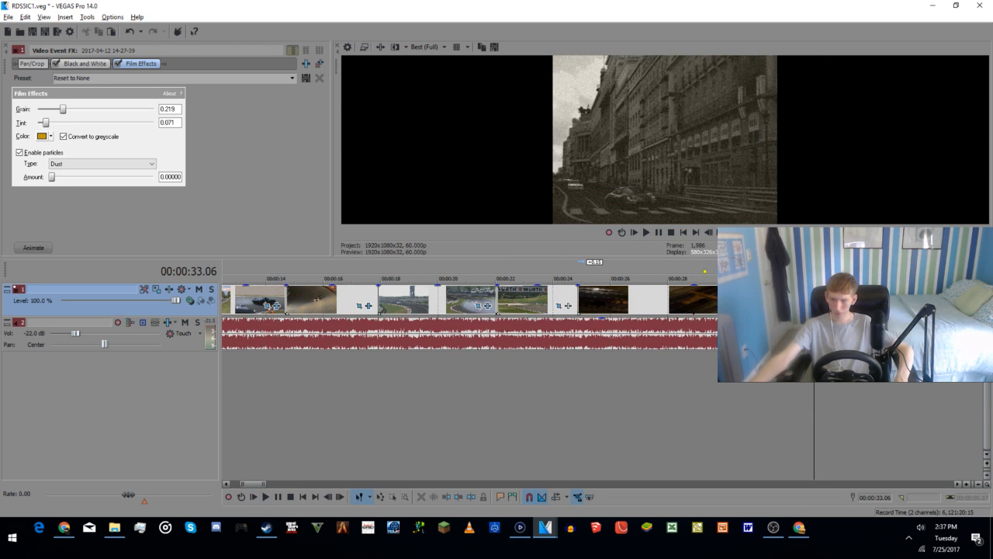
Step: Extend the end of the street clip by about 25 frames and play it from 00:00:36.40
{"action": "scroll", "coordinate": [730, 369], "scroll_direction": "down", "scroll_amount": 2}
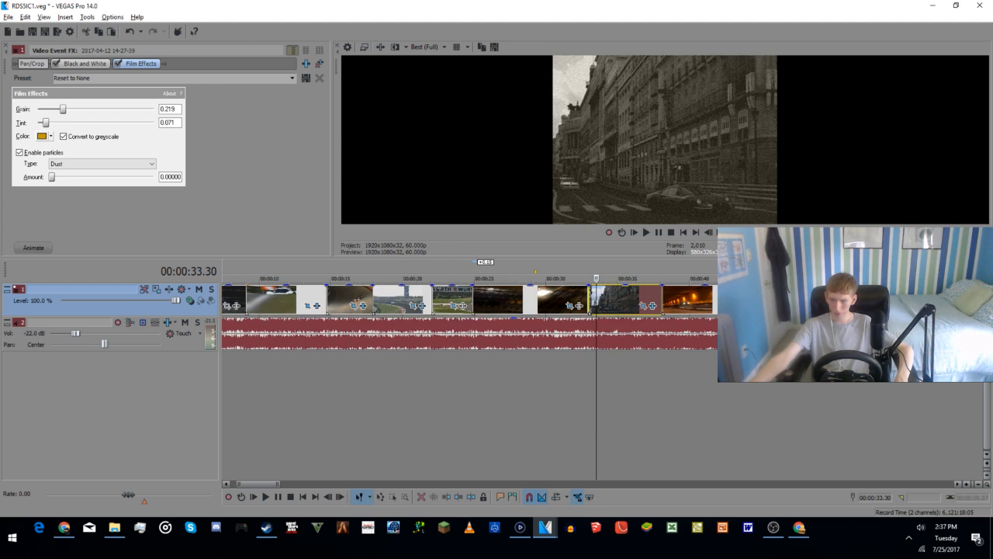
{"action": "left_click", "coordinate": [672, 396]}
{"action": "scroll", "coordinate": [686, 330], "scroll_direction": "up", "scroll_amount": 5}
{"action": "left_click_drag", "start_coordinate": [614, 309], "coordinate": [645, 304]}
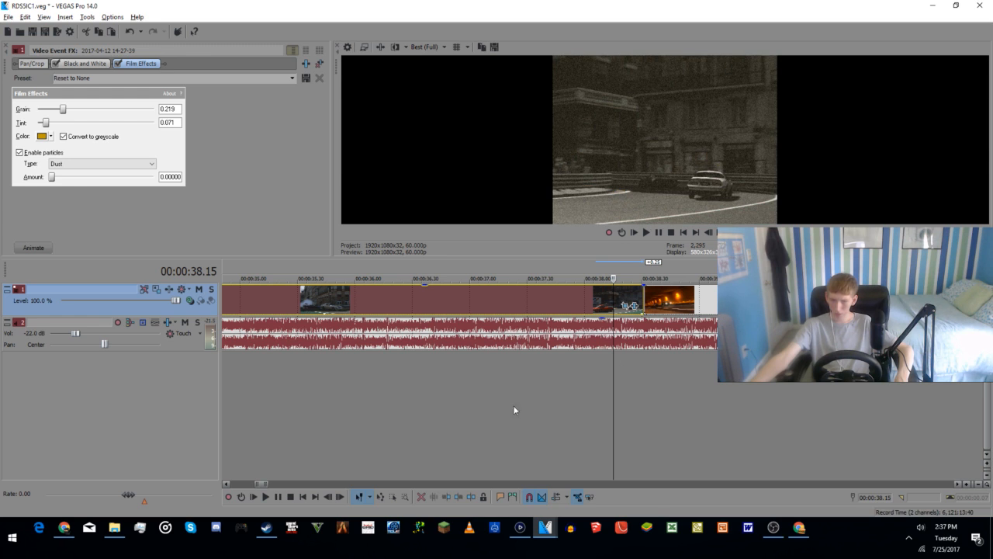
{"action": "left_click", "coordinate": [430, 429]}
{"action": "key", "text": "space"}
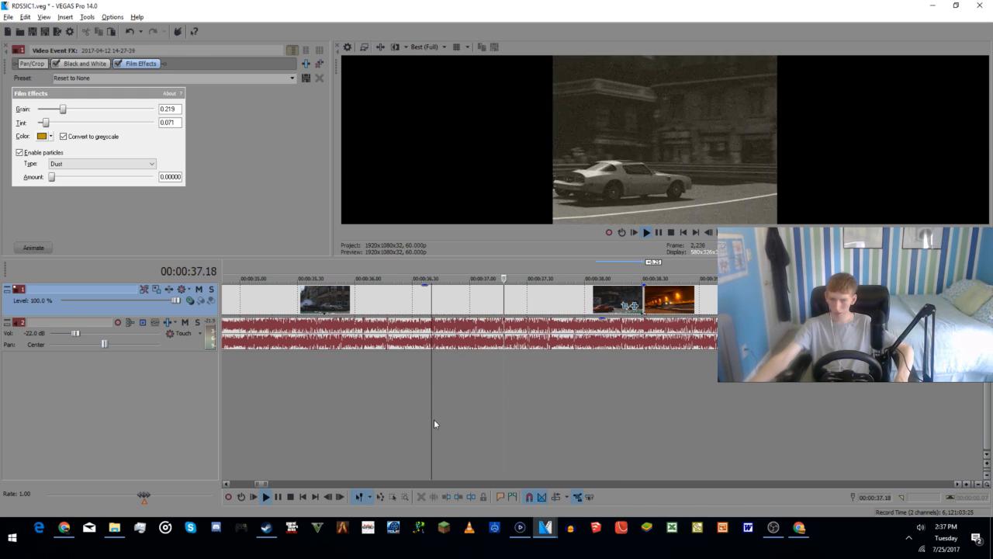
{"action": "key", "text": "space"}
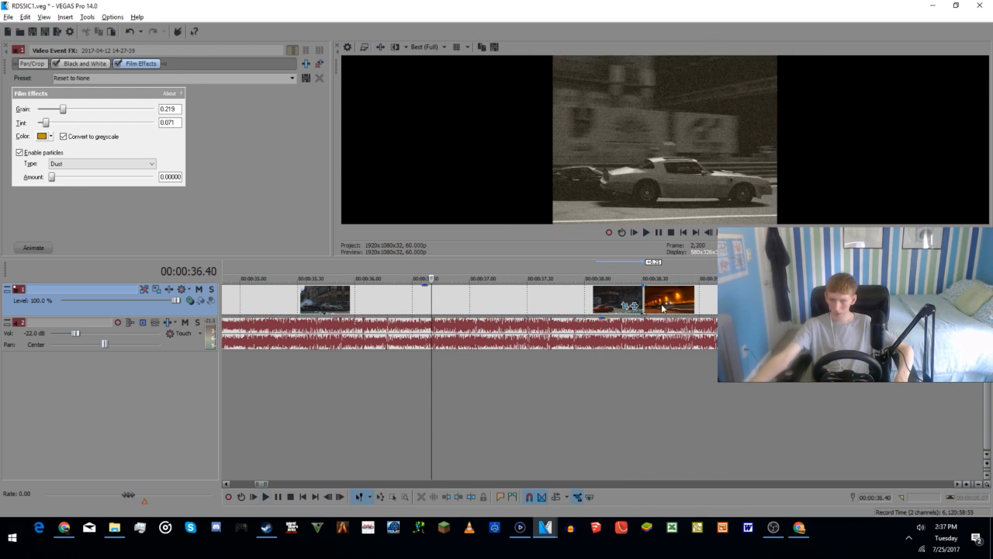
Step: Extend the end of the street clip by about another 36 frames and play the transition into the tunnel clip
{"action": "left_click_drag", "start_coordinate": [649, 304], "coordinate": [717, 303]}
{"action": "left_click_drag", "start_coordinate": [634, 305], "coordinate": [702, 305]}
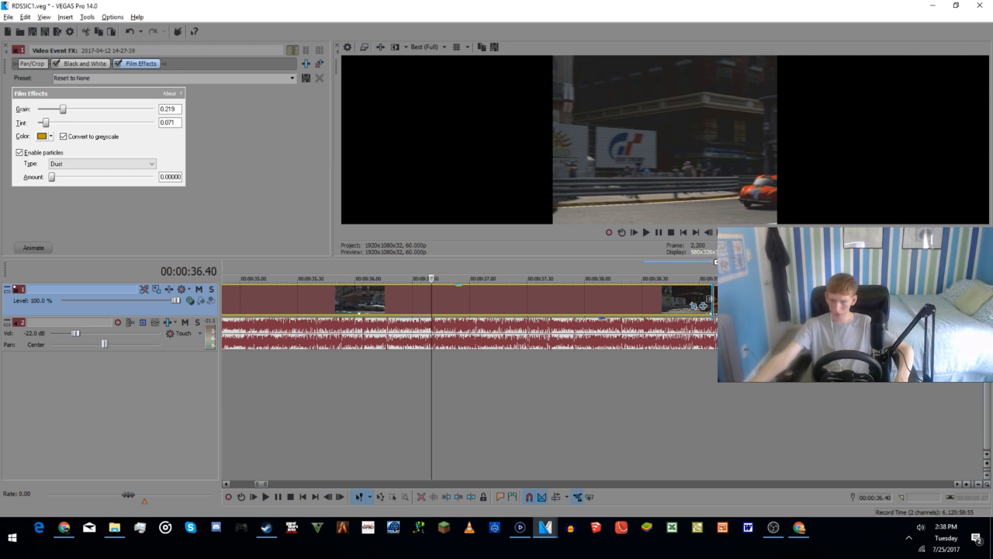
{"action": "left_click", "coordinate": [367, 432]}
{"action": "key", "text": "space"}
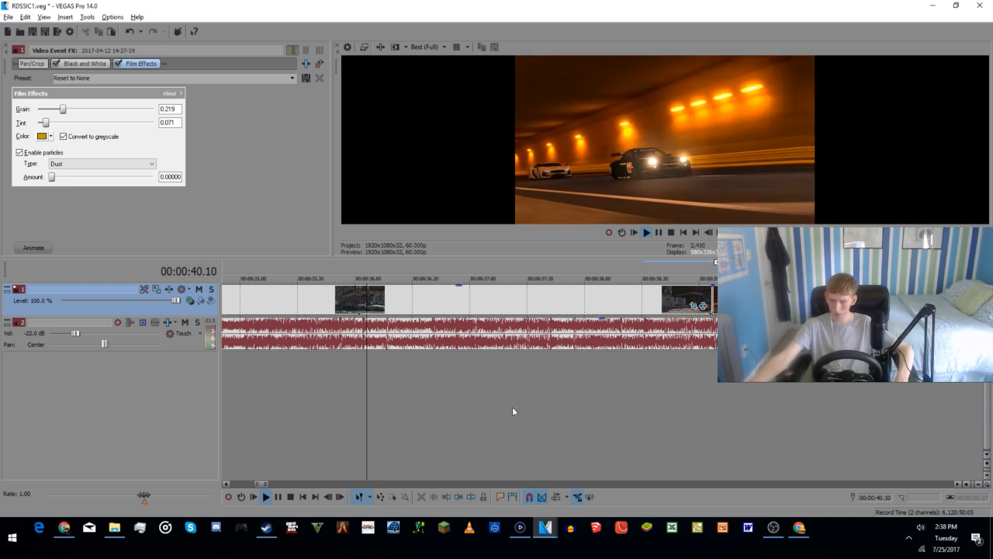
Step: Watch the playback through the following racing clips and restart it from the purple-car night clip
{"action": "scroll", "coordinate": [665, 380], "scroll_direction": "down", "scroll_amount": 3}
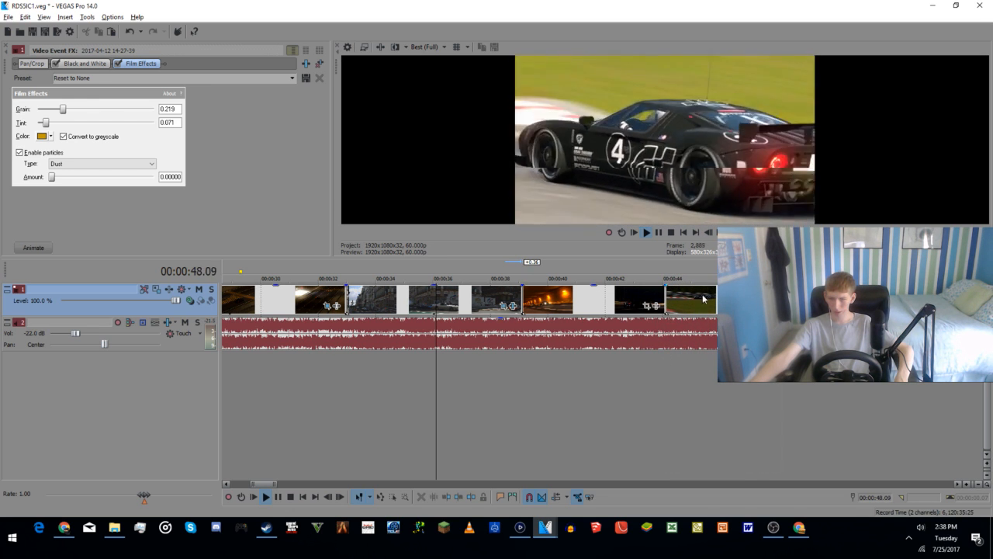
{"action": "scroll", "coordinate": [580, 339], "scroll_direction": "down", "scroll_amount": 2}
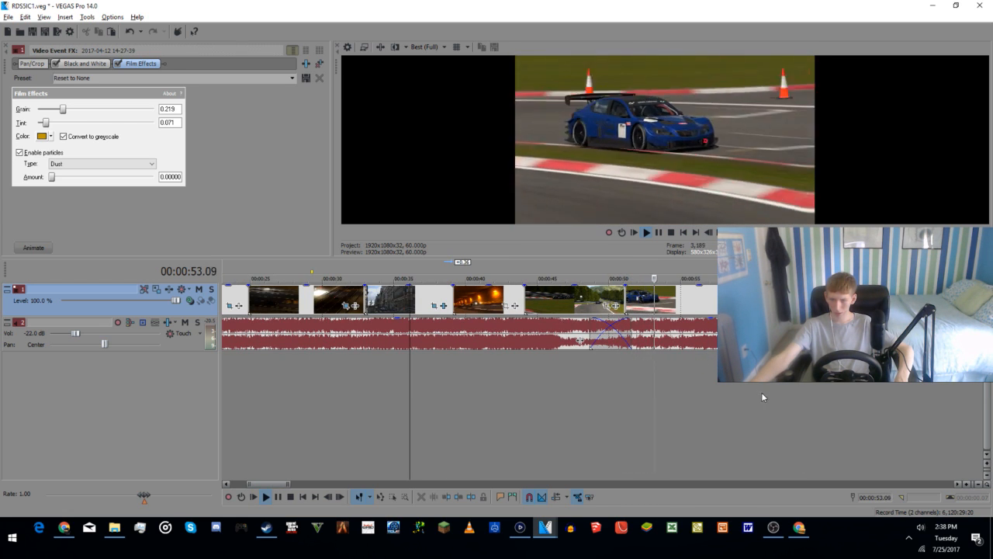
{"action": "left_click", "coordinate": [764, 393]}
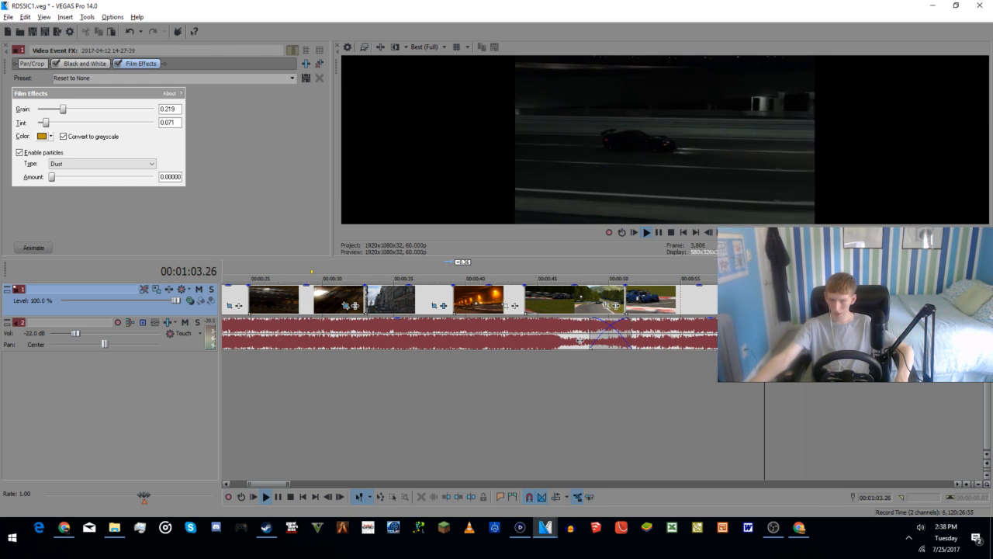
{"action": "left_click", "coordinate": [256, 426]}
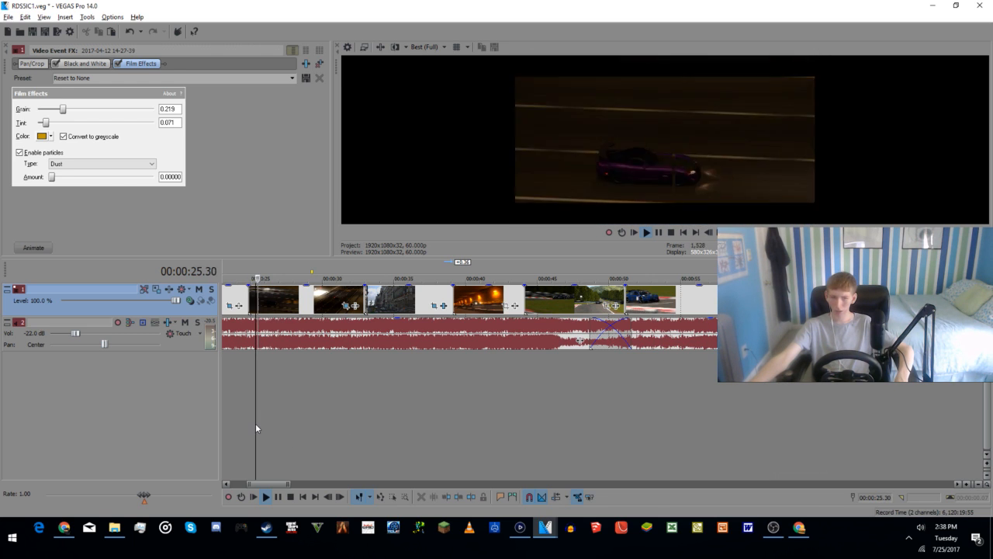
Step: Switch to Chrome and read the YouTube live chat of the stream
{"action": "left_click", "coordinate": [800, 528]}
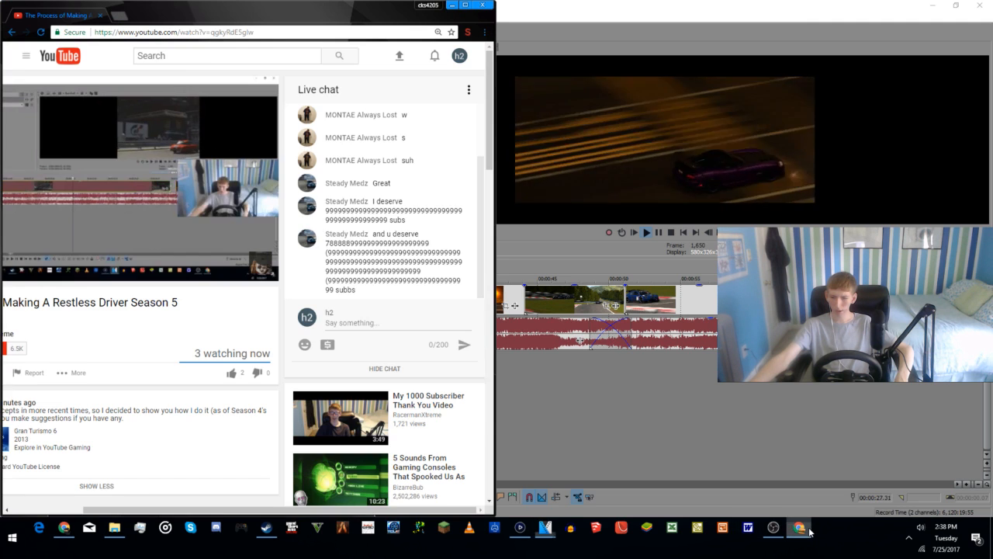
{"action": "scroll", "coordinate": [417, 214], "scroll_direction": "down", "scroll_amount": 1}
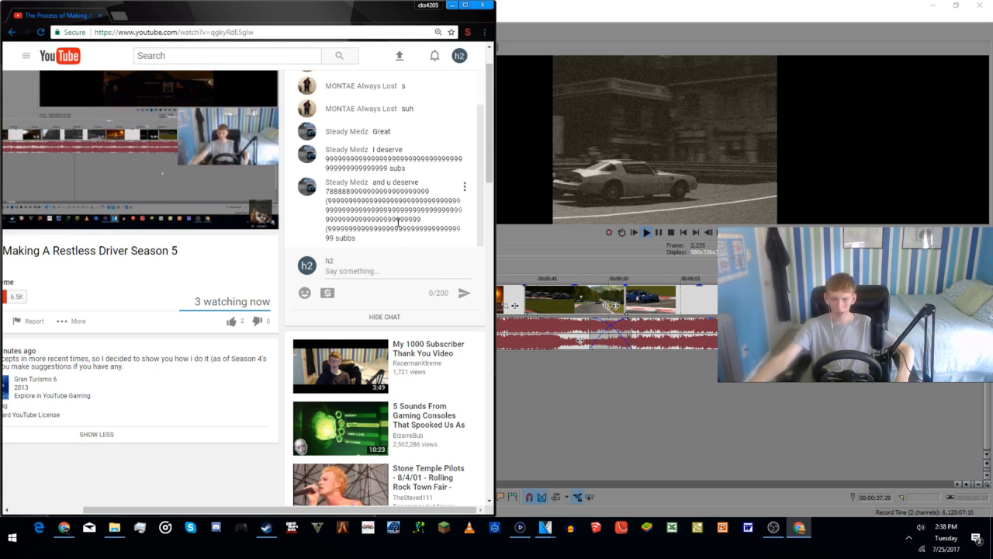
Step: Read the latest live chat messages, return to VEGAS Pro and spot-check playback of several racing clips up to the project's end
{"action": "scroll", "coordinate": [398, 219], "scroll_direction": "down", "scroll_amount": 1}
{"action": "scroll", "coordinate": [326, 243], "scroll_direction": "up", "scroll_amount": 2}
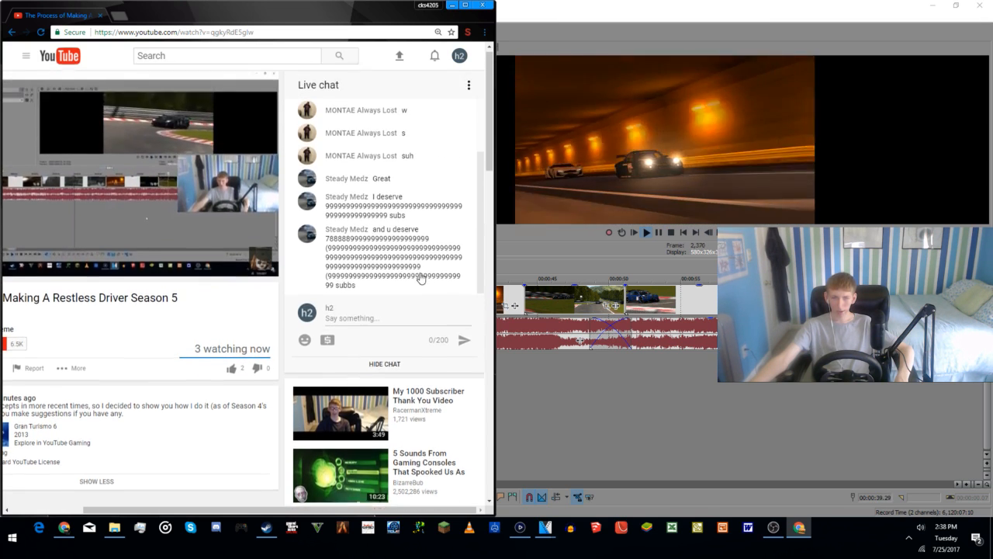
{"action": "left_click", "coordinate": [609, 413]}
{"action": "left_click", "coordinate": [252, 433]}
{"action": "left_click", "coordinate": [233, 432]}
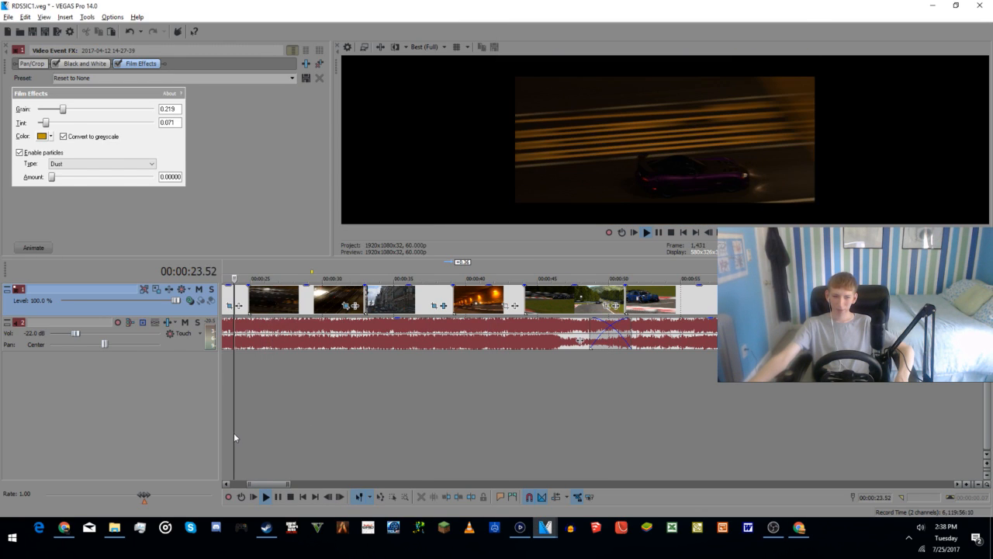
{"action": "left_click", "coordinate": [290, 426]}
{"action": "double_click", "coordinate": [394, 427]}
{"action": "left_click", "coordinate": [506, 435]}
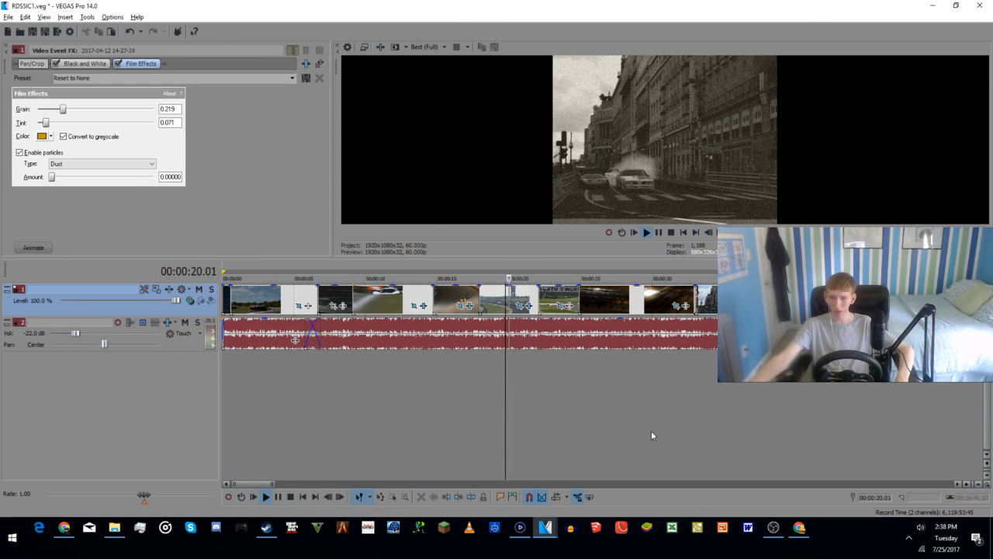
{"action": "left_click", "coordinate": [659, 232]}
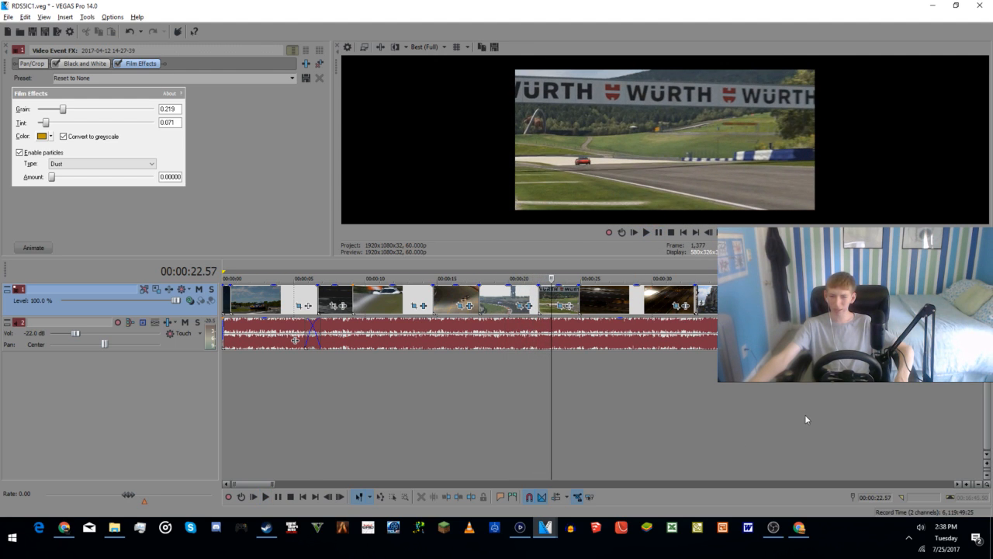
{"action": "scroll", "coordinate": [796, 421], "scroll_direction": "down", "scroll_amount": 3}
{"action": "left_click", "coordinate": [534, 412]}
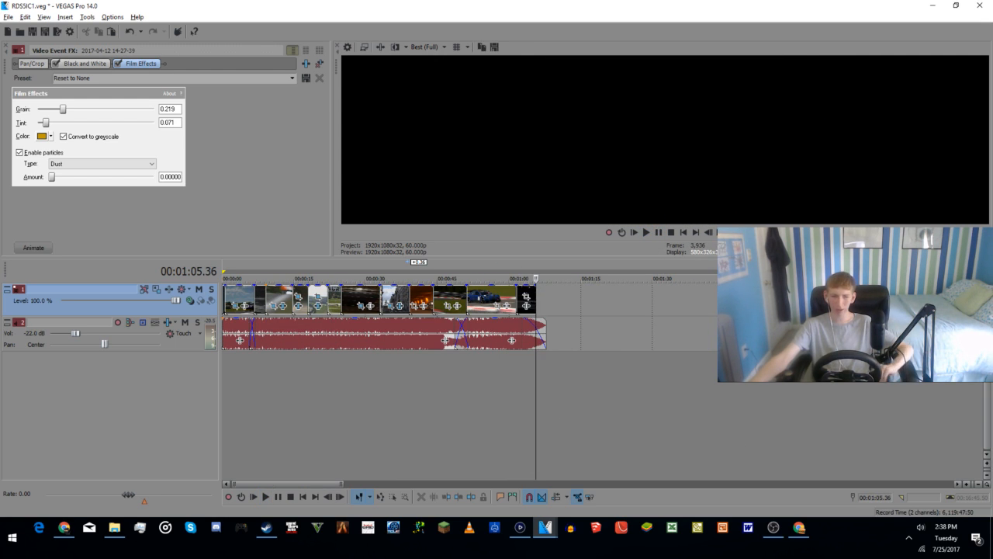
Step: Switch to Chrome, like the live stream video on YouTube and return to VEGAS Pro
{"action": "left_click", "coordinate": [800, 527]}
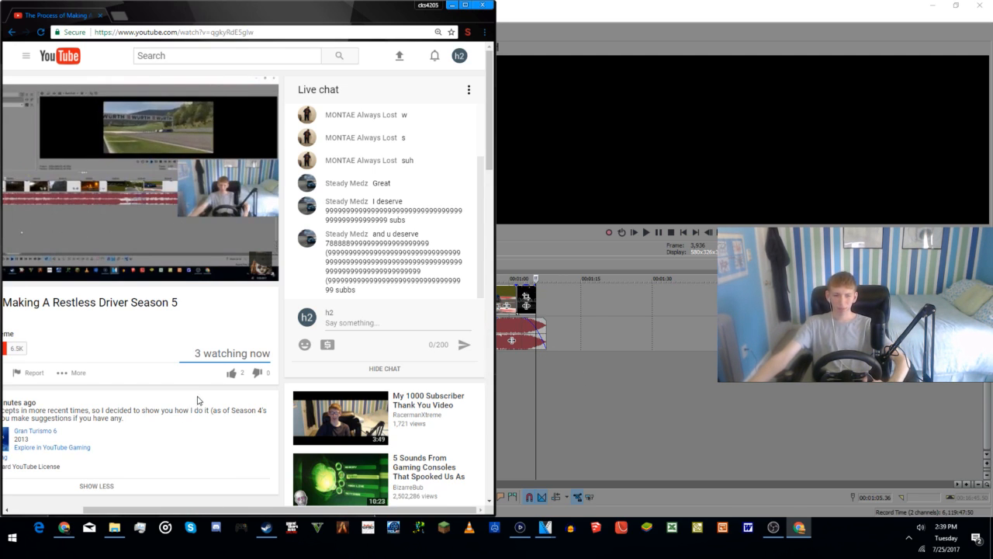
{"action": "left_click", "coordinate": [231, 373]}
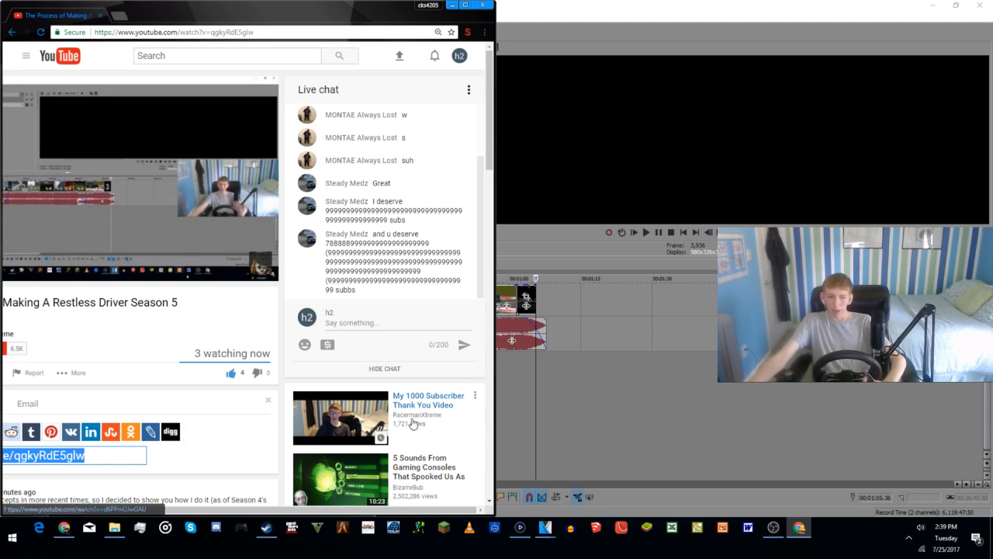
{"action": "left_click", "coordinate": [526, 443]}
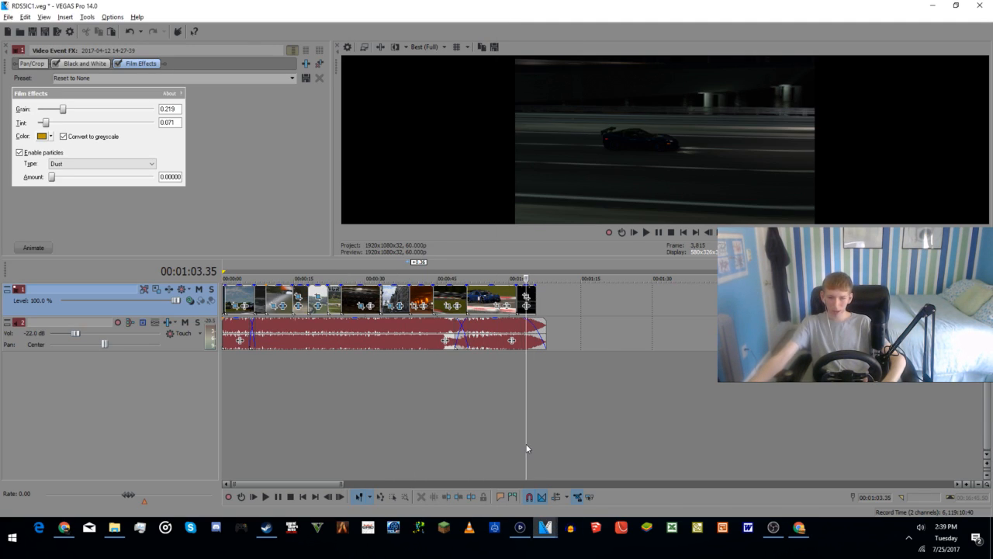
Step: Place the cursor at the project start and watch the intro full screen in the external monitor preview
{"action": "left_click", "coordinate": [530, 429]}
{"action": "left_click", "coordinate": [545, 427]}
{"action": "left_click", "coordinate": [535, 429]}
{"action": "left_click", "coordinate": [315, 390]}
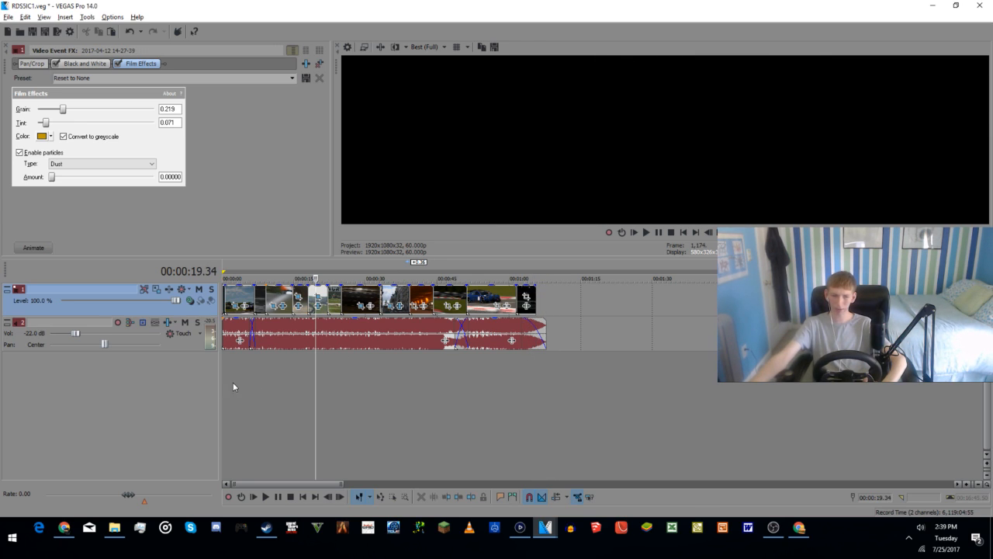
{"action": "left_click", "coordinate": [241, 384]}
{"action": "left_click", "coordinate": [288, 390]}
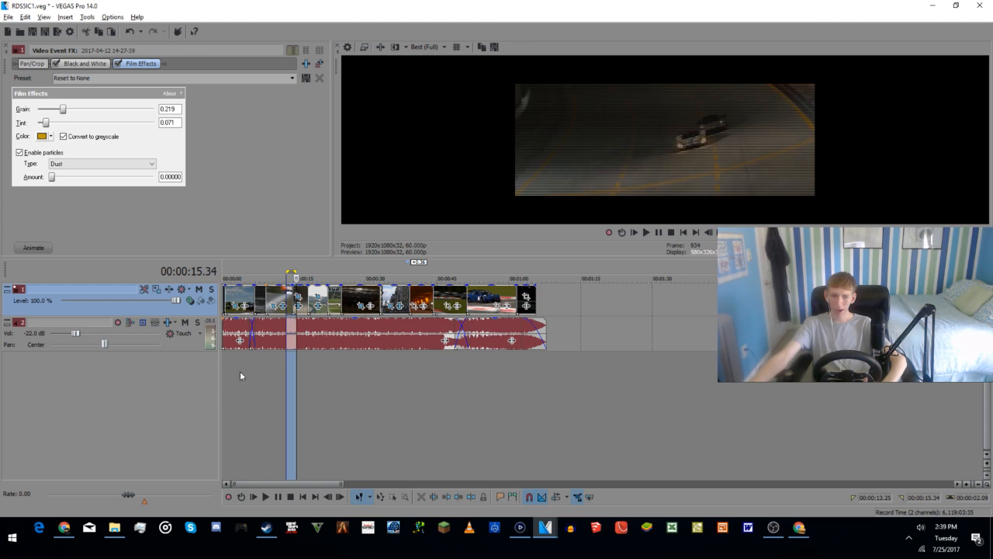
{"action": "left_click", "coordinate": [223, 384]}
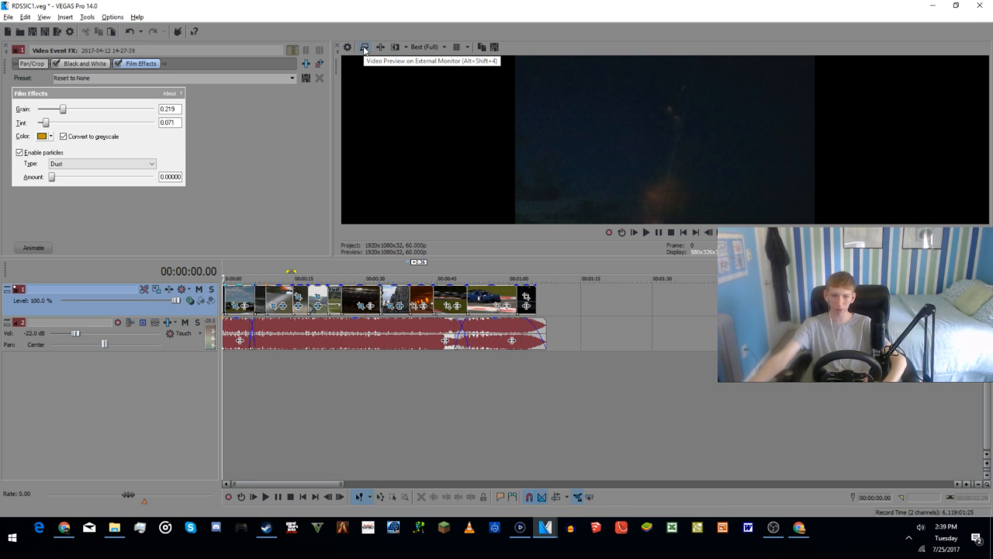
{"action": "left_click", "coordinate": [365, 50]}
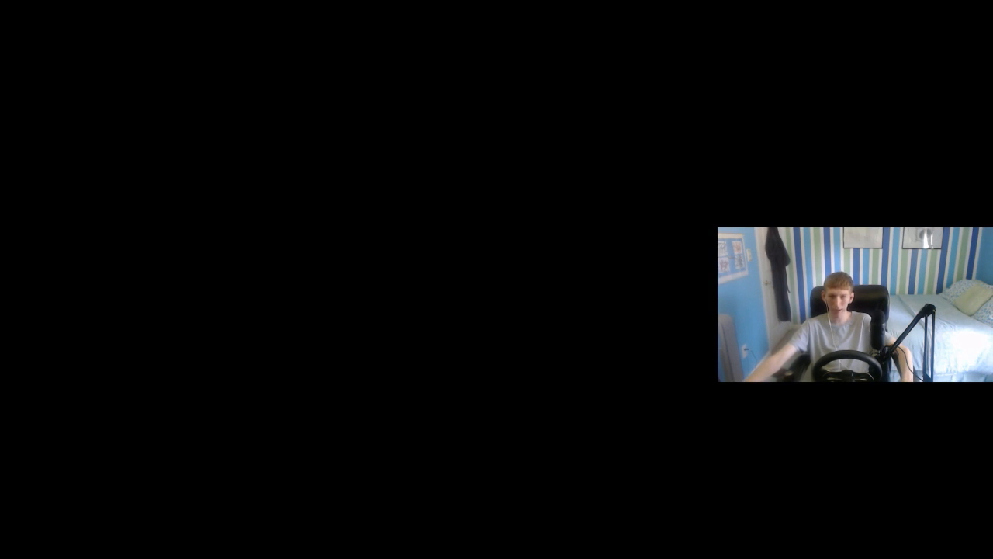
{"action": "key", "text": "Escape"}
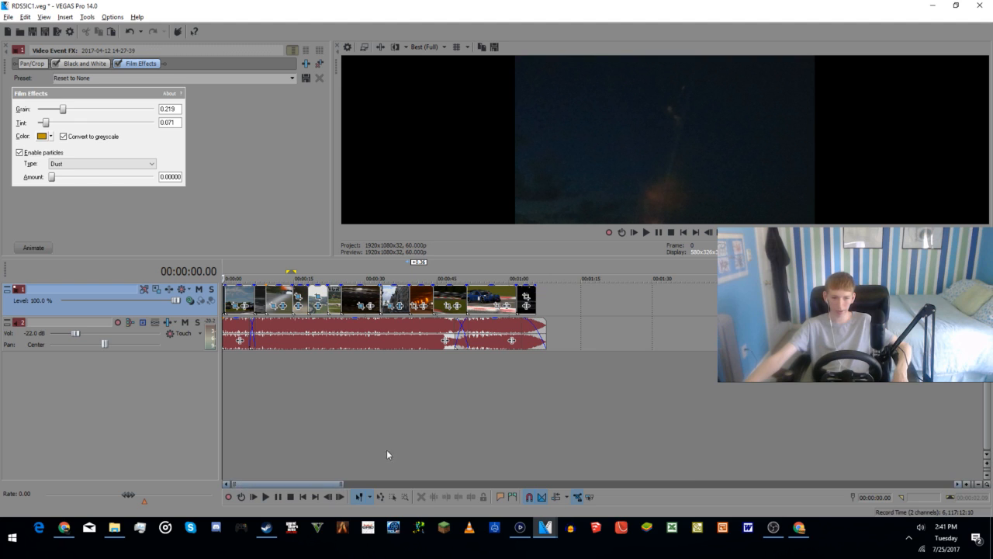
{"action": "left_click", "coordinate": [493, 532]}
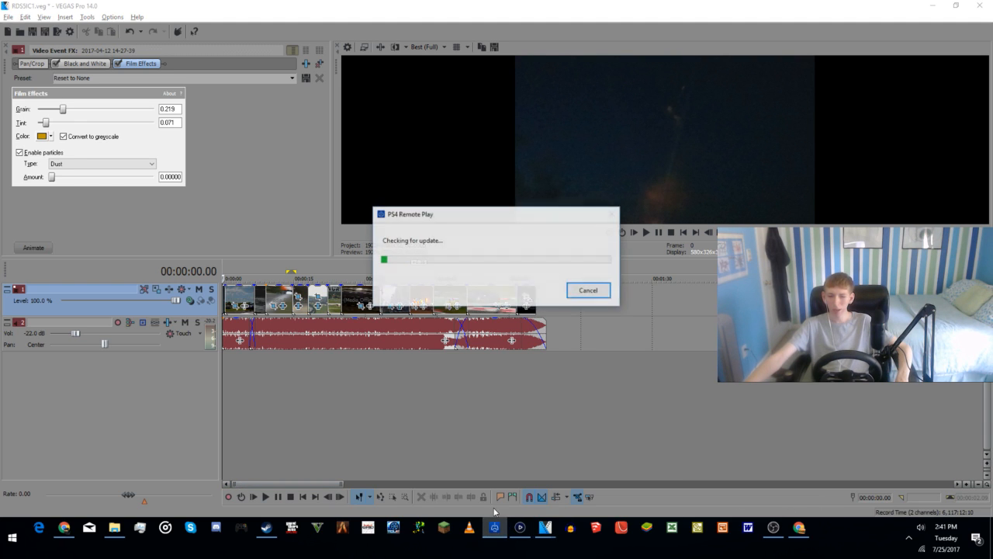
{"action": "left_click", "coordinate": [593, 290]}
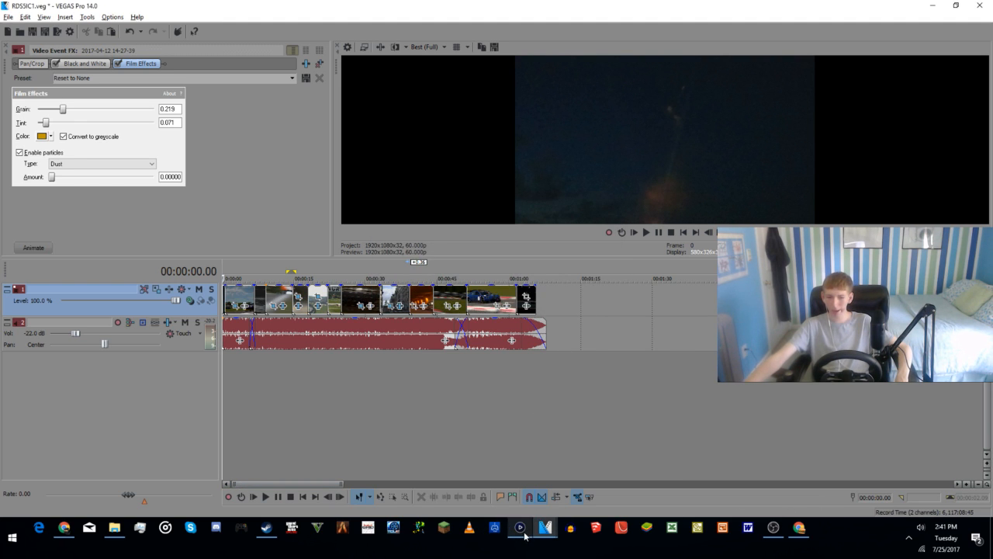
{"action": "left_click", "coordinate": [670, 168]}
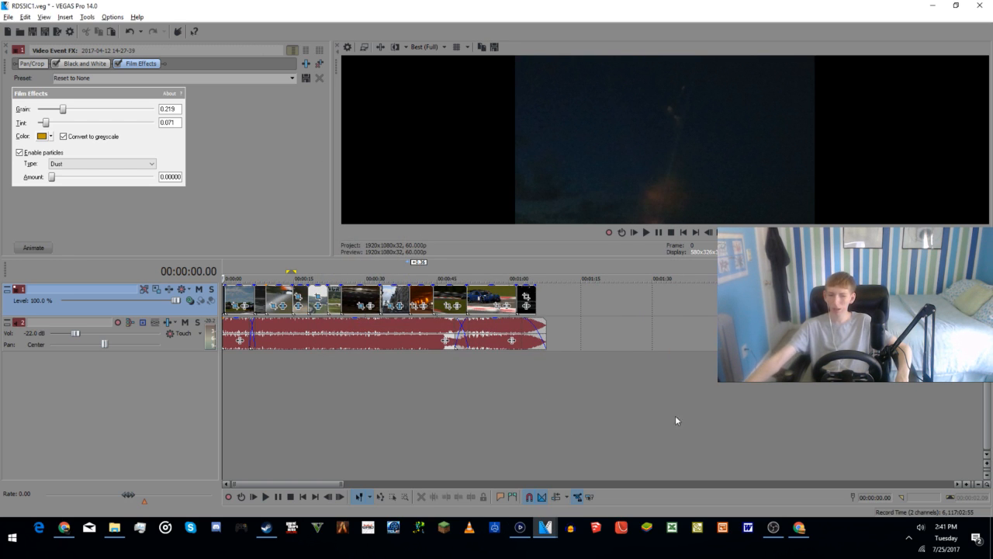
Step: Check the console feed in Elgato Game Capture and the live chat in Chrome, and return to VEGAS Pro
{"action": "left_click", "coordinate": [520, 528]}
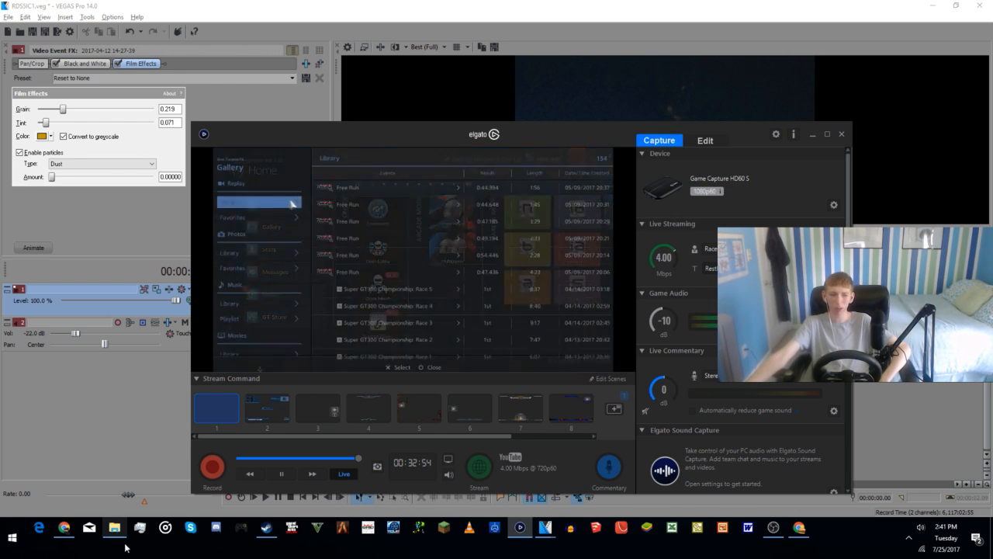
{"action": "left_click", "coordinate": [799, 527]}
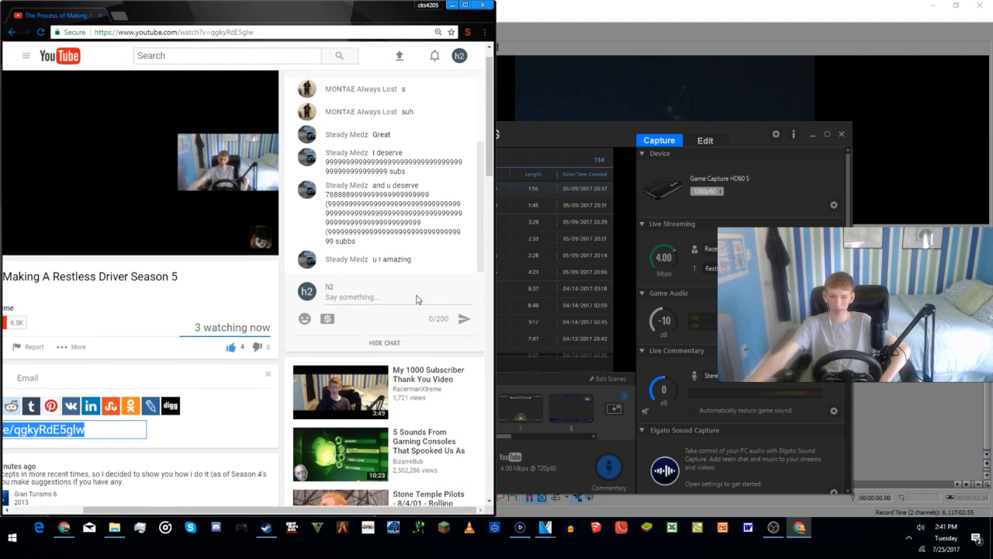
{"action": "left_click", "coordinate": [759, 73]}
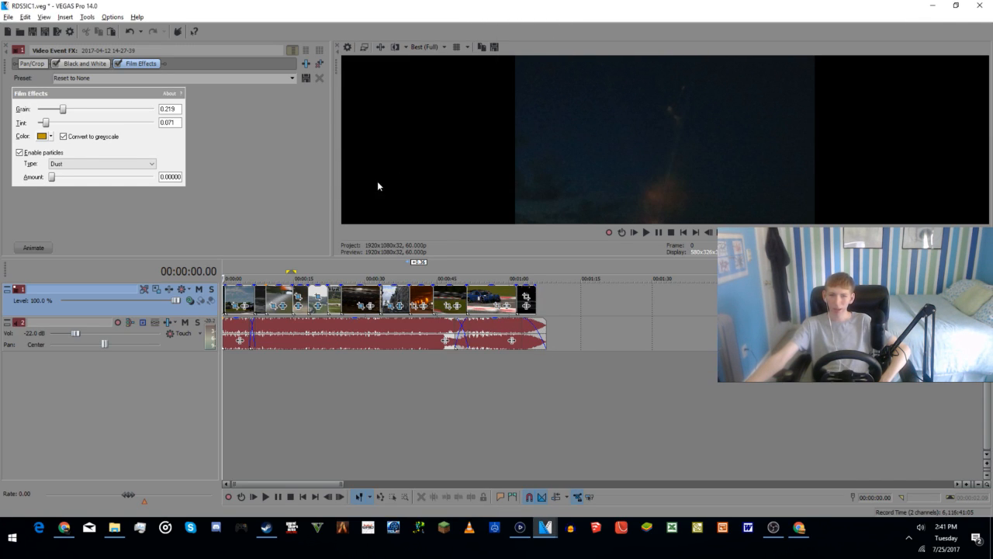
Step: Switch to Elgato Game Capture, finish recording the night highway race replay and return to VEGAS Pro
{"action": "left_click", "coordinate": [523, 527]}
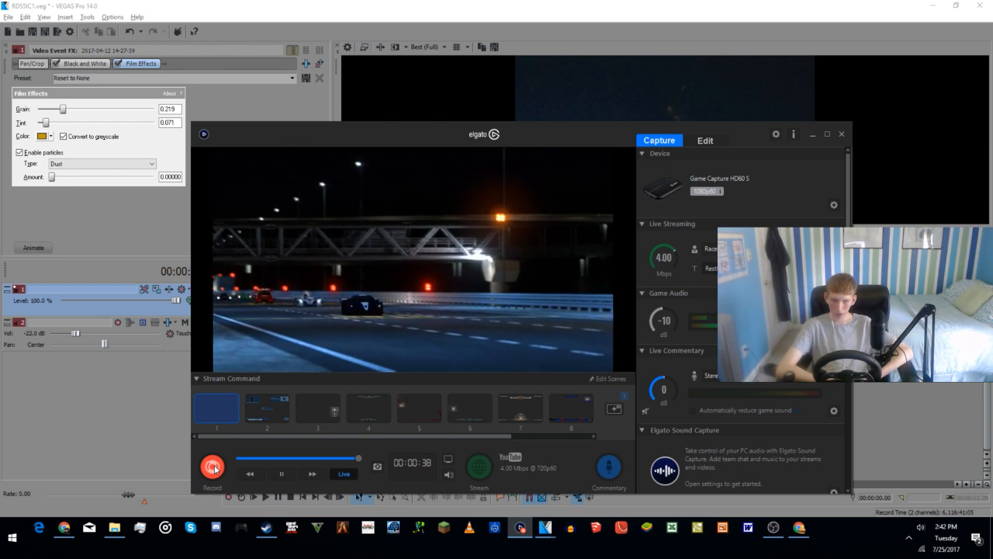
{"action": "left_click", "coordinate": [213, 466]}
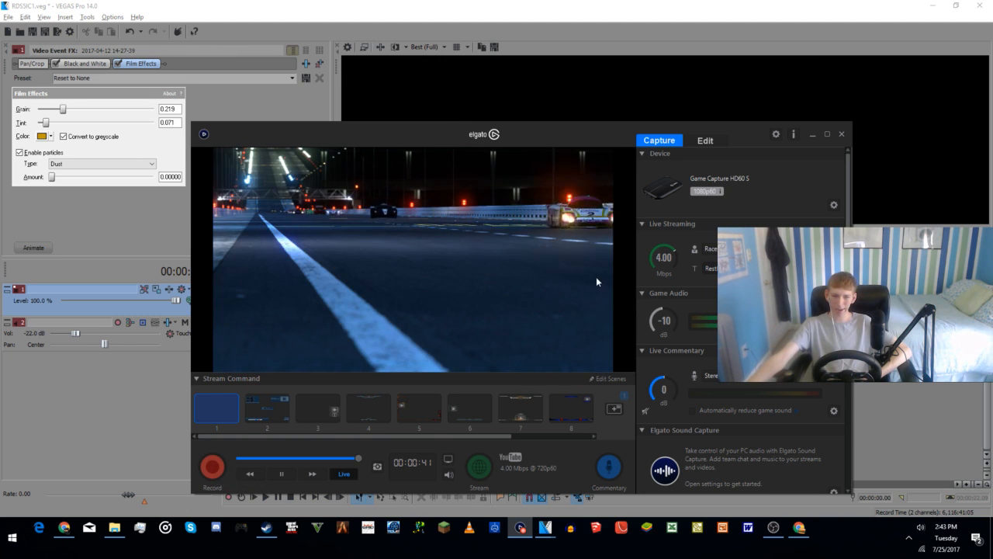
{"action": "left_click", "coordinate": [122, 446]}
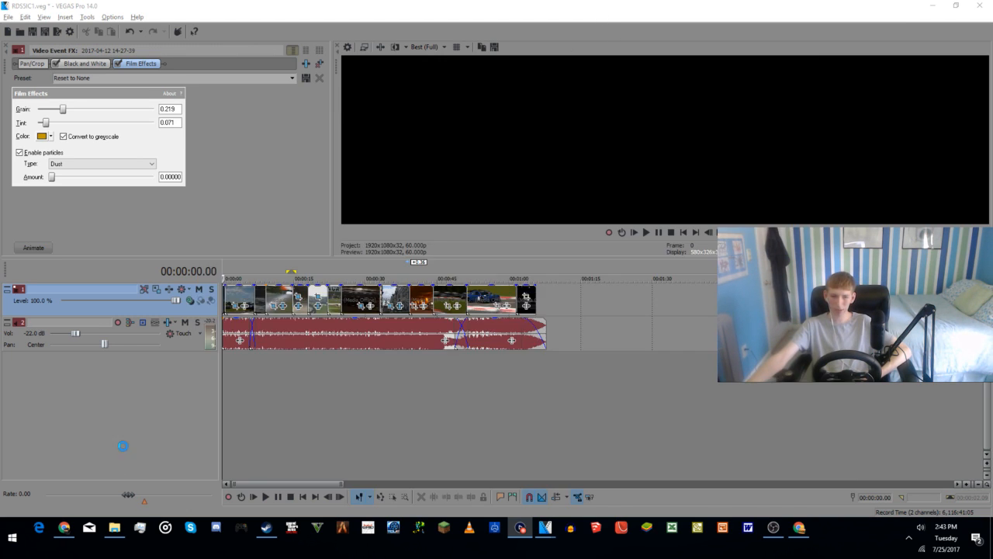
Step: Trim the start of the blue race car clip to 00:00:55.02 and place the cursor at 00:00:51.09
{"action": "left_click", "coordinate": [455, 399]}
{"action": "left_click", "coordinate": [485, 301]}
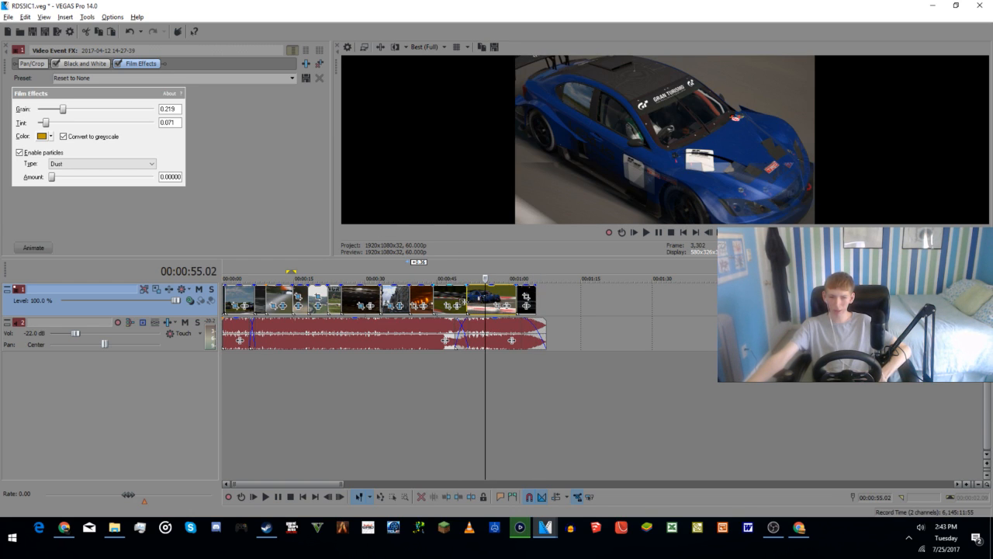
{"action": "left_click_drag", "start_coordinate": [467, 303], "coordinate": [490, 305]}
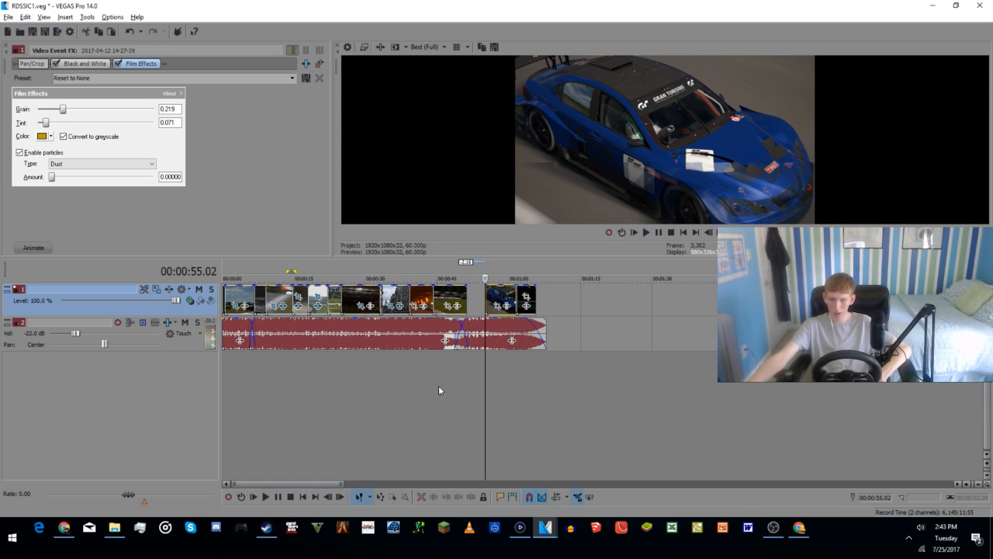
{"action": "left_click", "coordinate": [468, 394]}
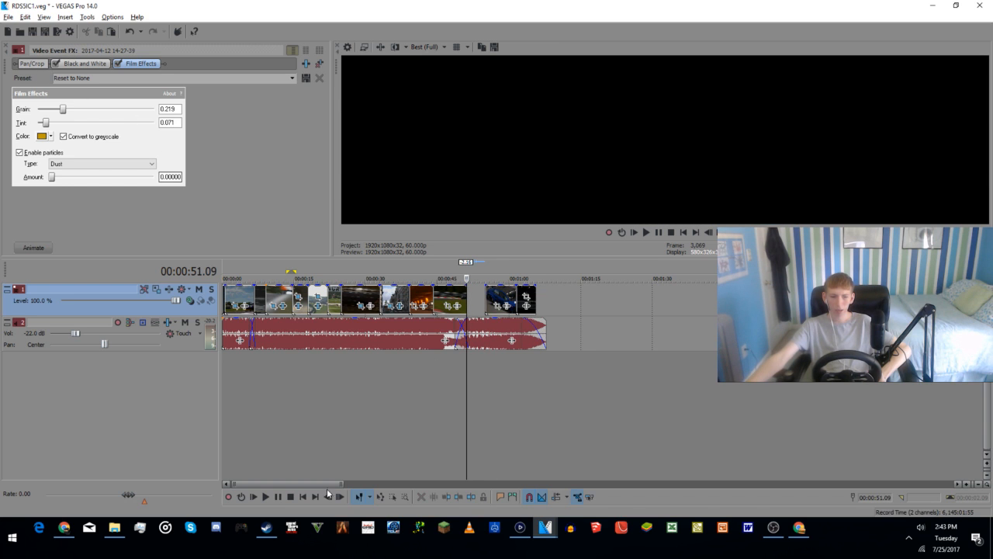
Step: Check the replay feed in Elgato Game Capture and the stream status in OBS, and return to VEGAS Pro
{"action": "left_click", "coordinate": [520, 527]}
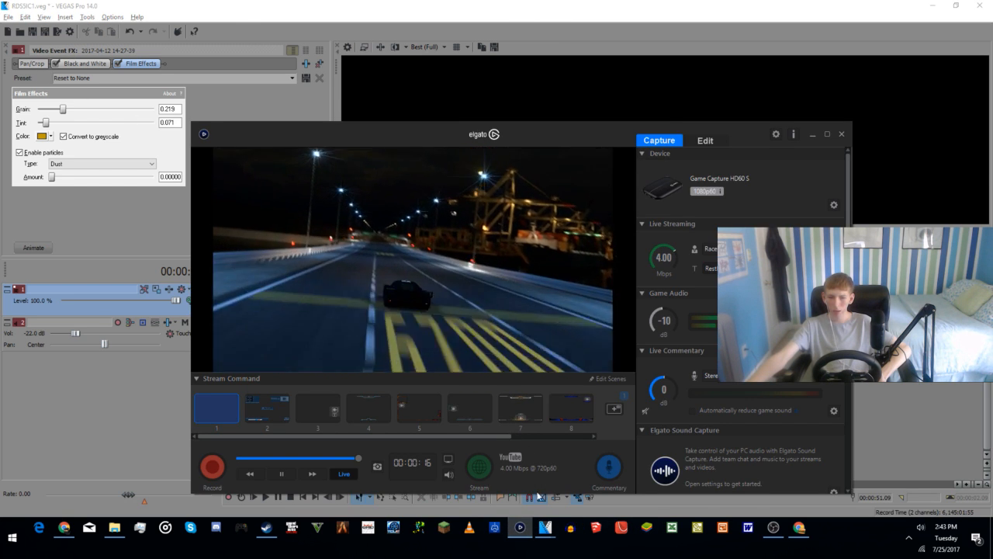
{"action": "left_click", "coordinate": [770, 528]}
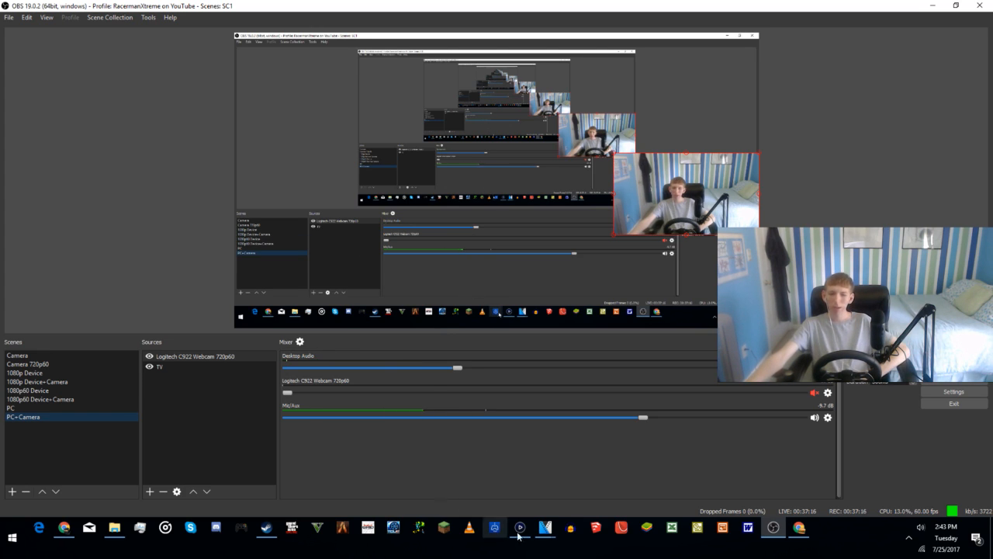
{"action": "mouse_move", "coordinate": [529, 525]}
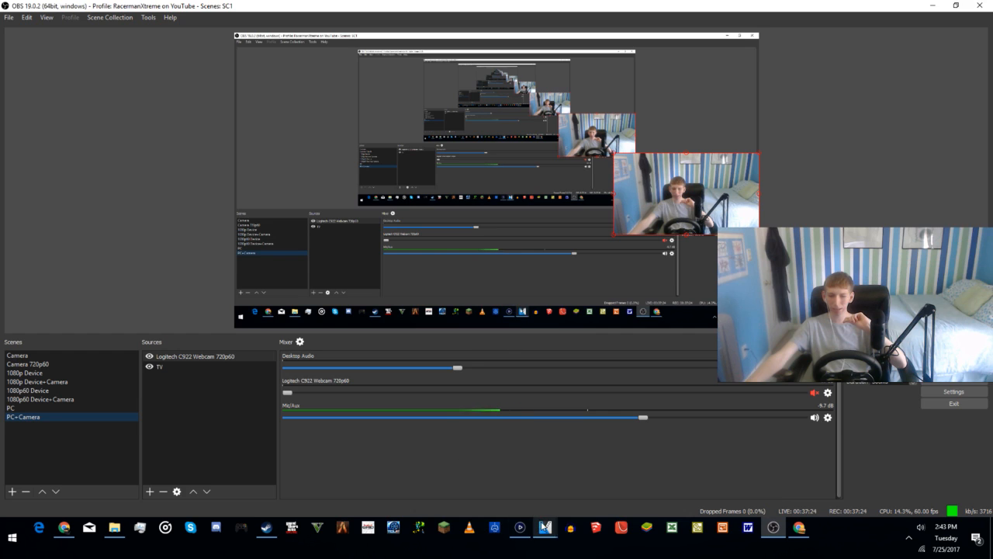
{"action": "left_click", "coordinate": [561, 465]}
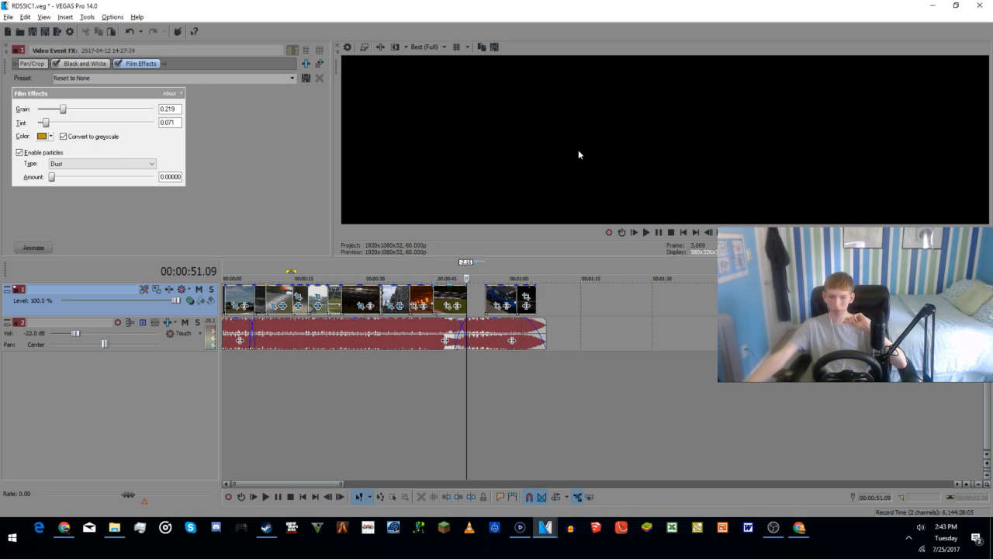
Step: Insert the newly recorded night highway clip from the nested EGC_Library folder in Videos at 00:00:51.09 and select it
{"action": "left_click", "coordinate": [19, 33]}
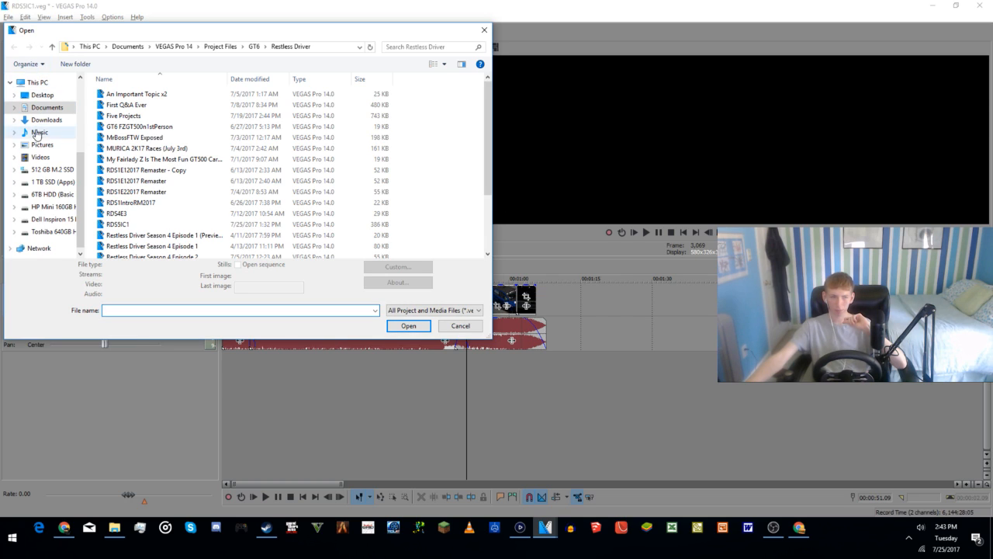
{"action": "left_click", "coordinate": [41, 157]}
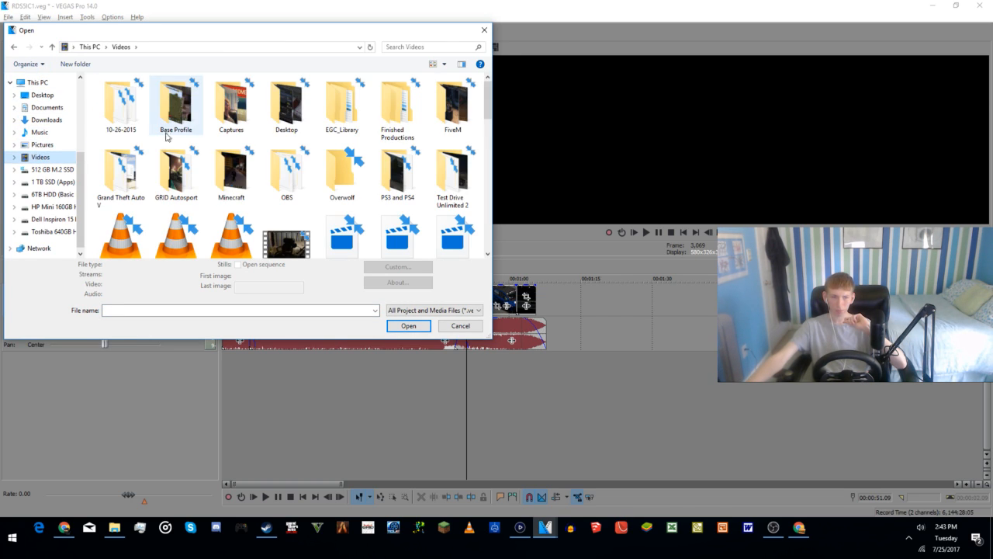
{"action": "double_click", "coordinate": [337, 107]}
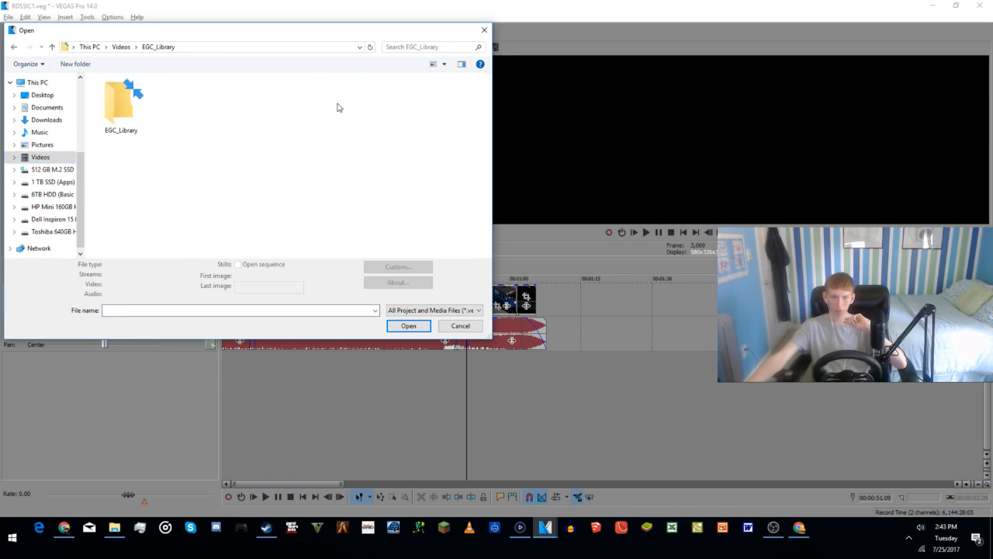
{"action": "double_click", "coordinate": [120, 94]}
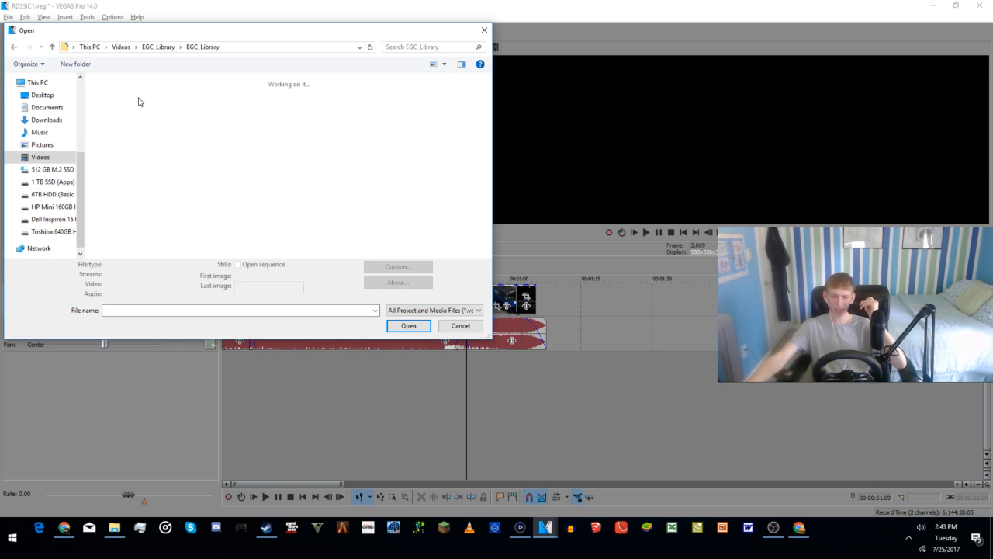
{"action": "left_click", "coordinate": [127, 112]}
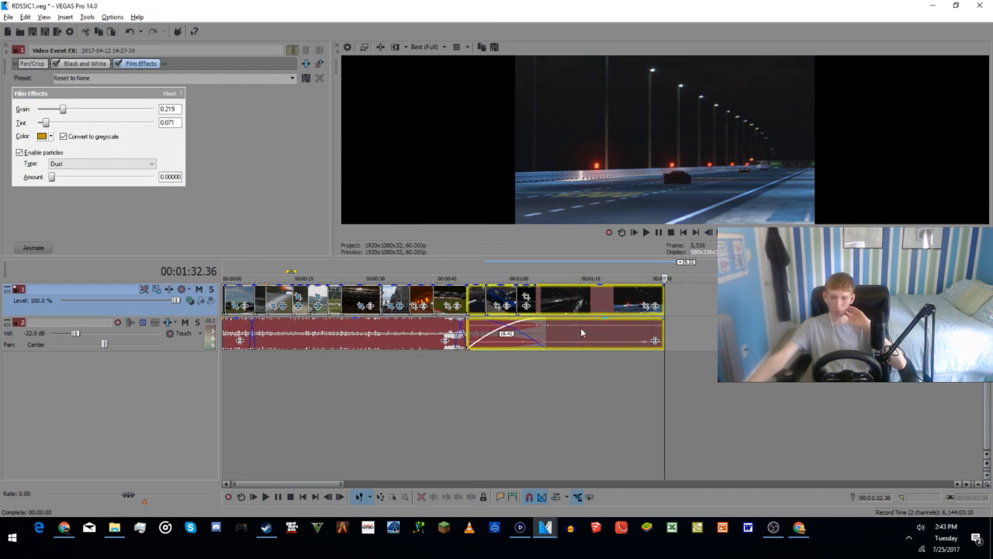
{"action": "left_click", "coordinate": [576, 298]}
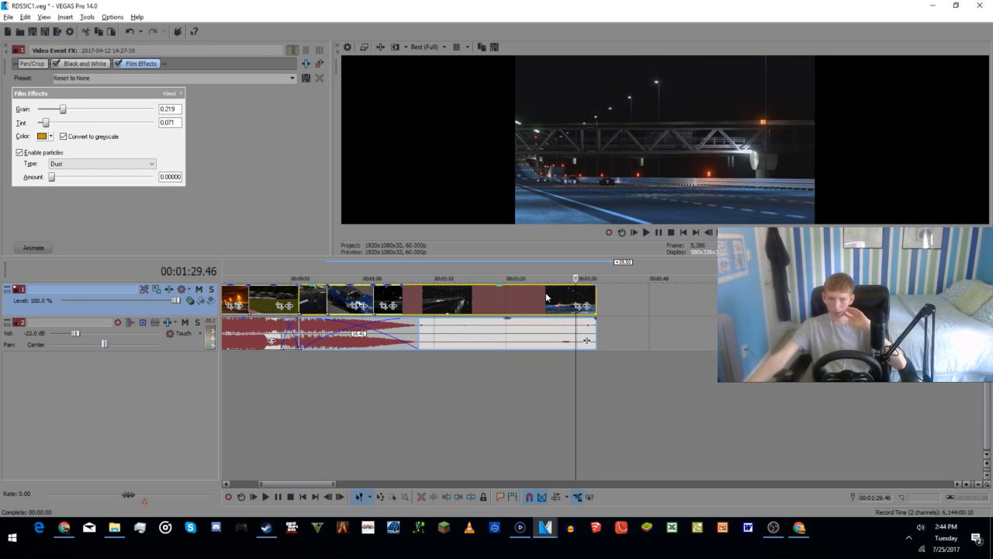
Step: Move the night highway clip past the end of the music, trim its start to leave about 5 seconds, and preview it
{"action": "left_click_drag", "start_coordinate": [471, 304], "coordinate": [610, 305]}
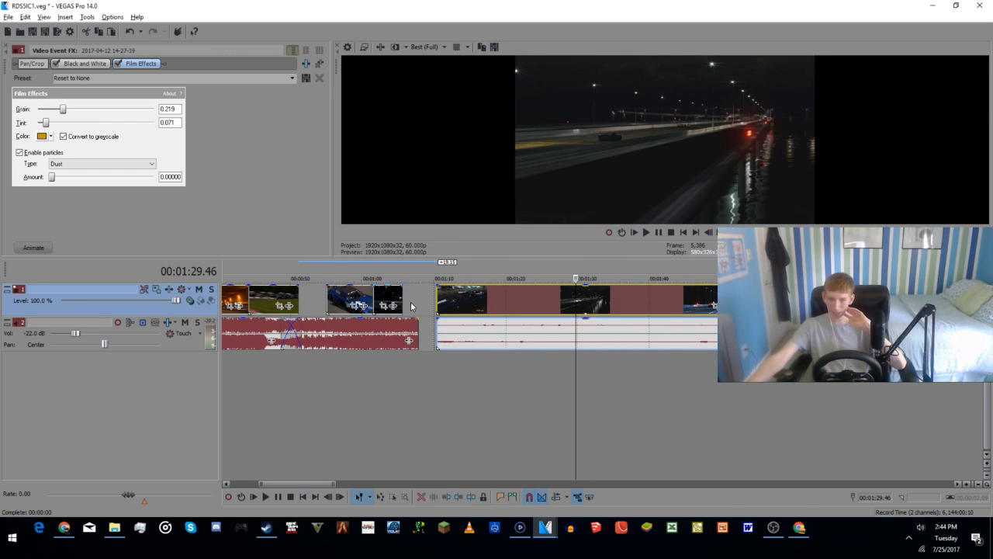
{"action": "left_click_drag", "start_coordinate": [439, 302], "coordinate": [695, 294]}
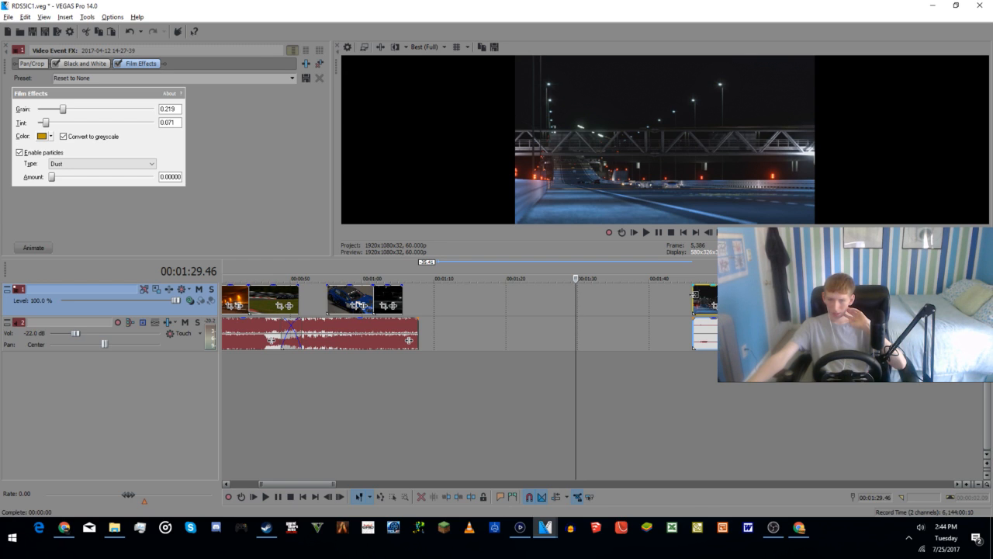
{"action": "left_click_drag", "start_coordinate": [695, 294], "coordinate": [494, 307]}
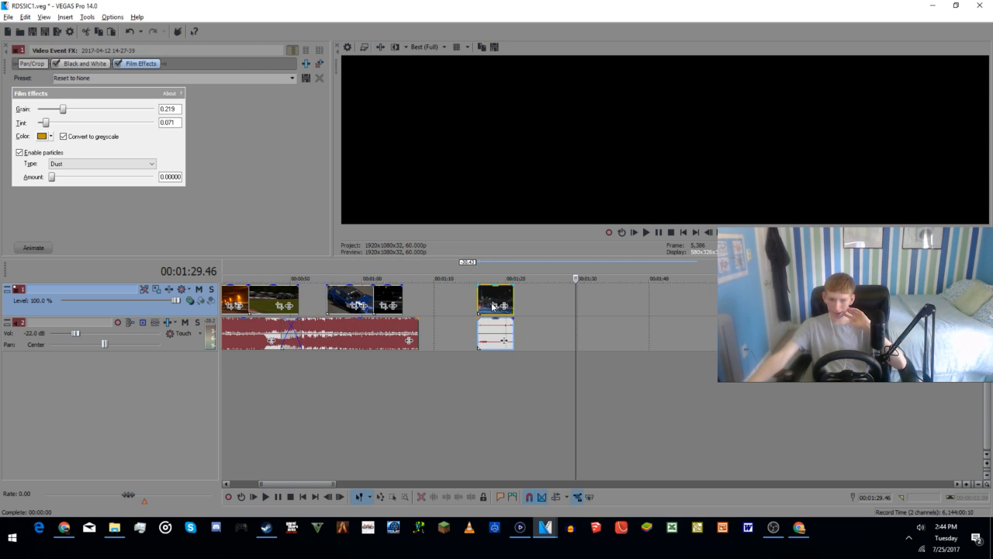
{"action": "left_click", "coordinate": [502, 362]}
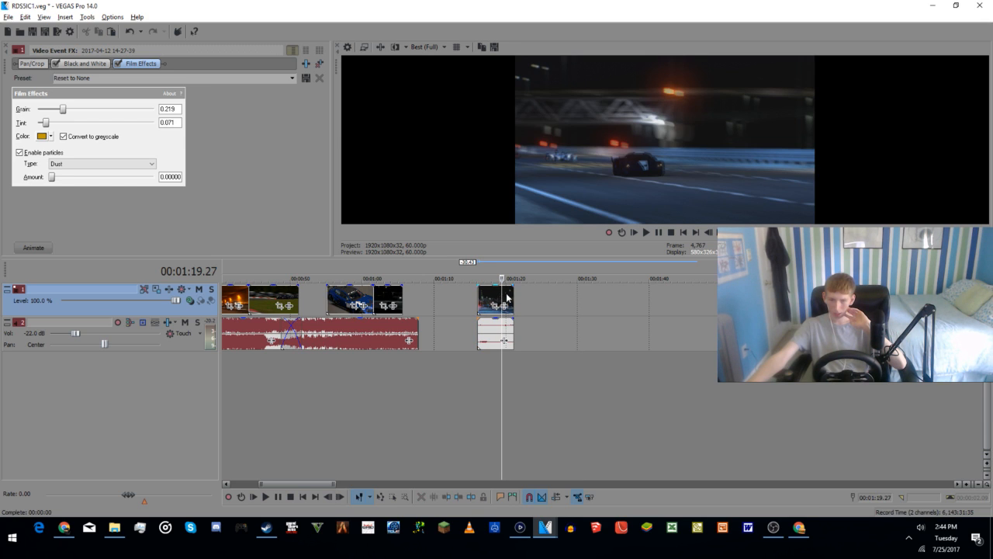
{"action": "left_click", "coordinate": [507, 298]}
{"action": "key", "text": "space"}
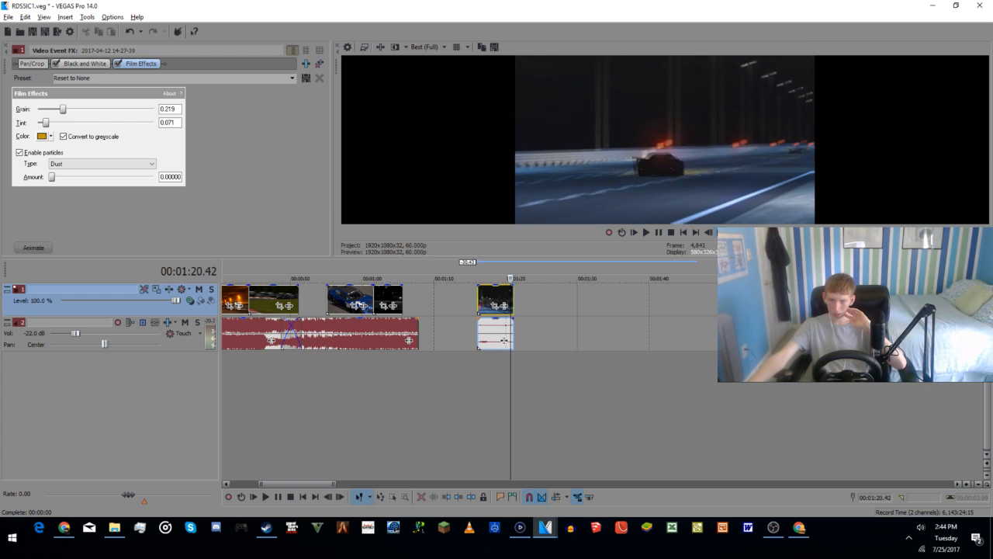
Step: Fit the trimmed night highway clip into the gap before the blue race car clip, starting at about 00:00:51
{"action": "left_click", "coordinate": [474, 392]}
{"action": "scroll", "coordinate": [482, 384], "scroll_direction": "up", "scroll_amount": 5}
{"action": "left_click_drag", "start_coordinate": [619, 307], "coordinate": [496, 308]}
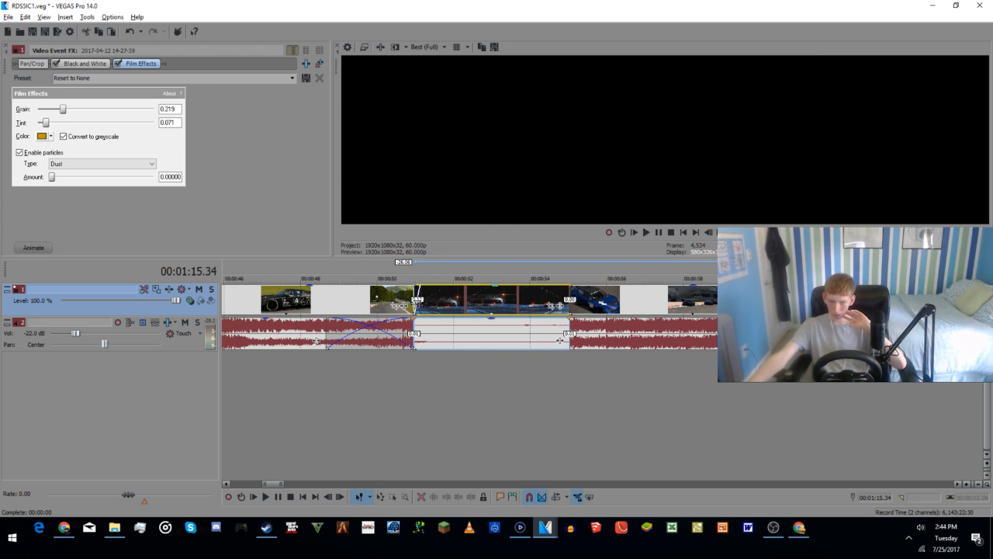
{"action": "left_click_drag", "start_coordinate": [417, 305], "coordinate": [425, 305]}
Step: Separate the highway clip's audio onto its own track and delete that track
{"action": "left_click_drag", "start_coordinate": [446, 337], "coordinate": [446, 369]}
{"action": "left_click", "coordinate": [181, 382]}
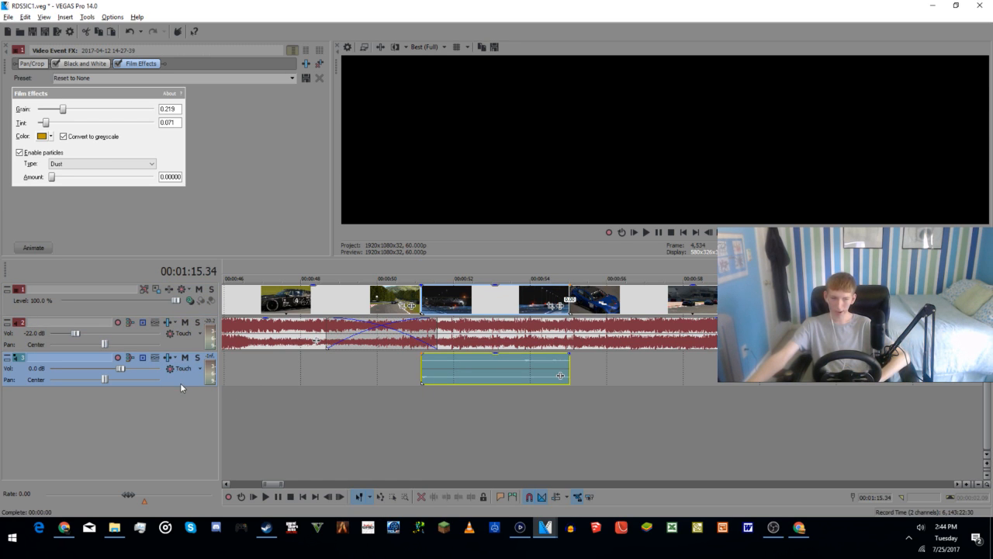
{"action": "key", "text": "Delete"}
Step: Delete the unused race clips beyond the end of the sequence, keeping the one that starts at 00:16:36.15
{"action": "scroll", "coordinate": [395, 436], "scroll_direction": "down", "scroll_amount": 7}
{"action": "left_click", "coordinate": [685, 298]}
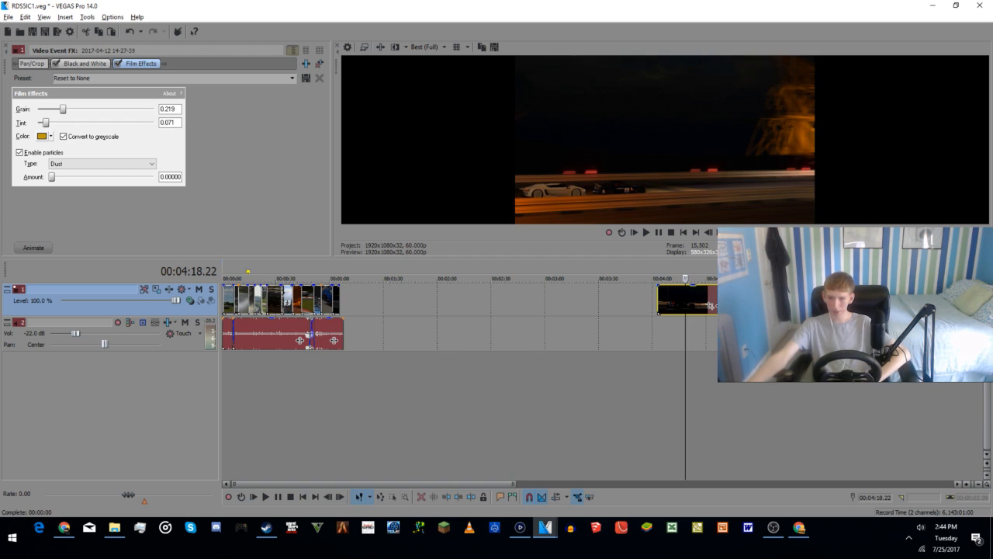
{"action": "key", "text": "Delete"}
{"action": "left_click", "coordinate": [807, 299]}
{"action": "key", "text": "Delete"}
{"action": "left_click", "coordinate": [881, 300]}
{"action": "scroll", "coordinate": [881, 303], "scroll_direction": "down", "scroll_amount": 3}
{"action": "key", "text": "Delete"}
{"action": "left_click", "coordinate": [545, 299]}
{"action": "key", "text": "Delete"}
{"action": "left_click", "coordinate": [621, 298]}
{"action": "key", "text": "Delete"}
{"action": "left_click", "coordinate": [814, 341]}
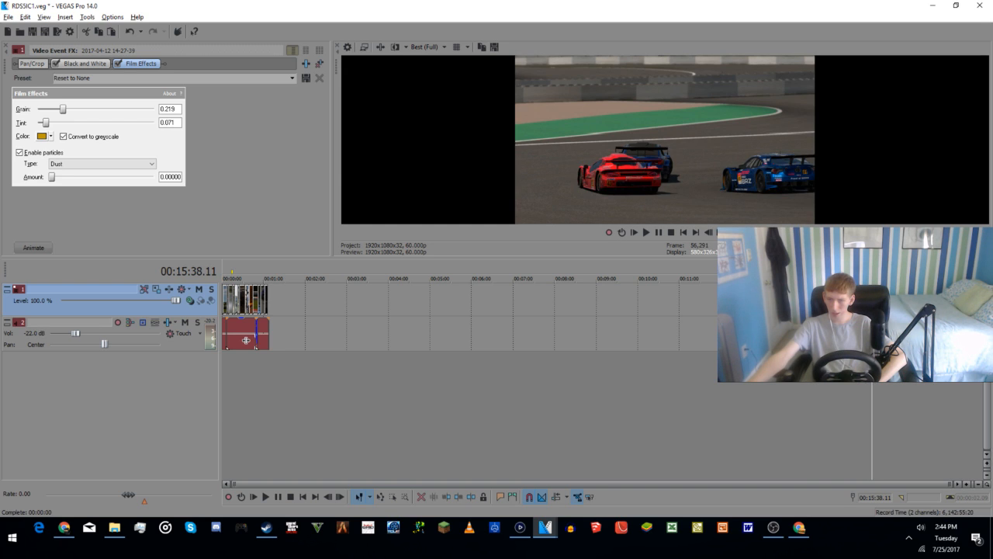
{"action": "key", "text": "Delete"}
Step: Preview the remaining clip at 00:16:36.15, trim its start, and move it to the end of the main sequence
{"action": "left_click", "coordinate": [912, 299]}
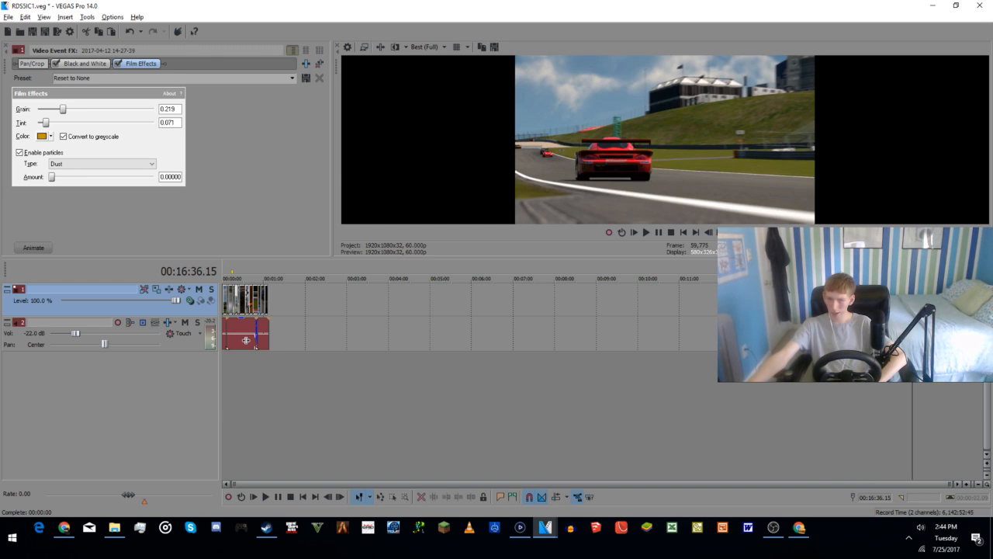
{"action": "key", "text": "space"}
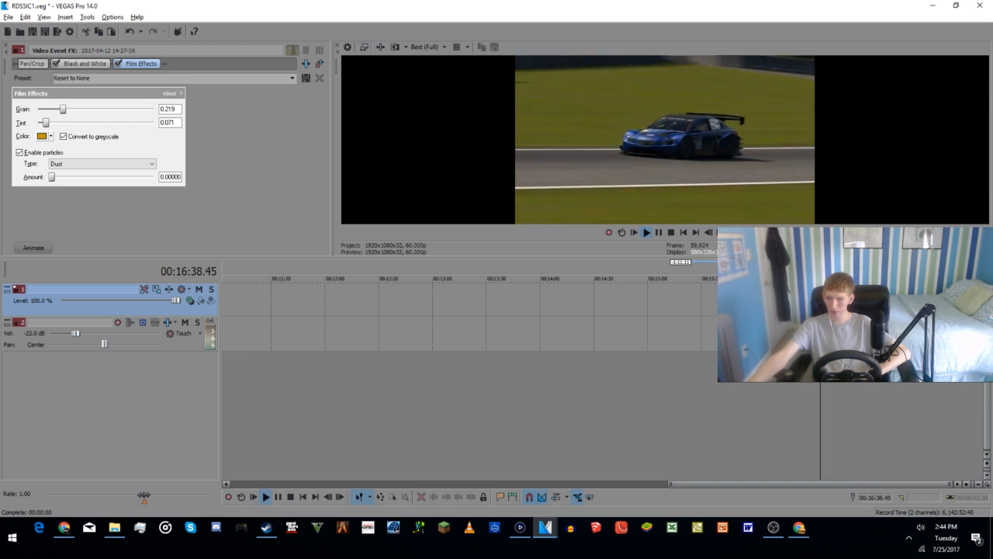
{"action": "scroll", "coordinate": [913, 299], "scroll_direction": "up", "scroll_amount": 2}
{"action": "scroll", "coordinate": [613, 371], "scroll_direction": "up", "scroll_amount": 2}
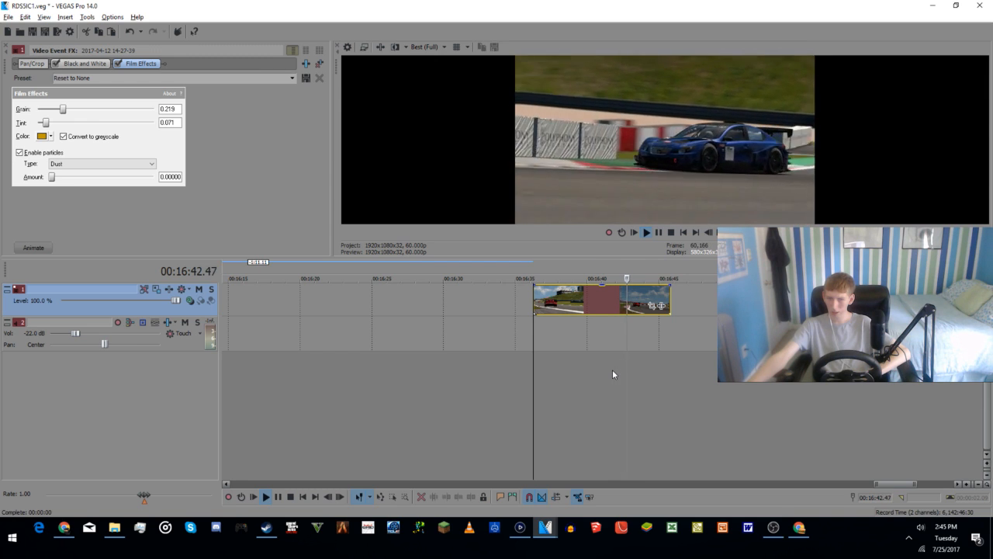
{"action": "key", "text": "space"}
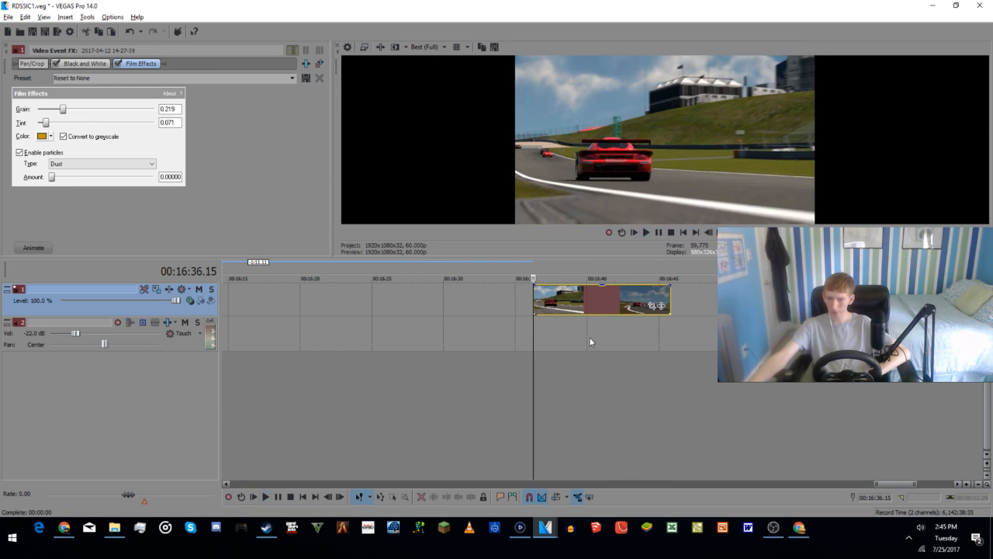
{"action": "left_click_drag", "start_coordinate": [534, 300], "coordinate": [551, 299]}
{"action": "left_click_drag", "start_coordinate": [339, 335], "coordinate": [2, 307]}
{"action": "left_click_drag", "start_coordinate": [389, 281], "coordinate": [745, 302]}
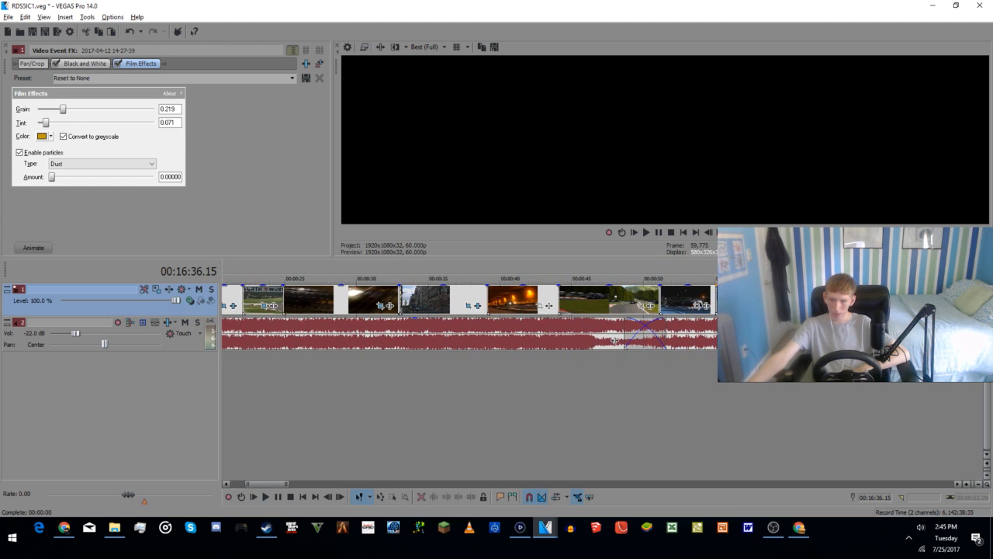
Step: Review the clips before the tunnel shot and trim the end of the orange tunnel clip to leave about 2 seconds
{"action": "left_click", "coordinate": [335, 391]}
{"action": "left_click", "coordinate": [304, 381]}
{"action": "left_click", "coordinate": [375, 377]}
{"action": "left_click", "coordinate": [411, 380]}
{"action": "left_click", "coordinate": [490, 377]}
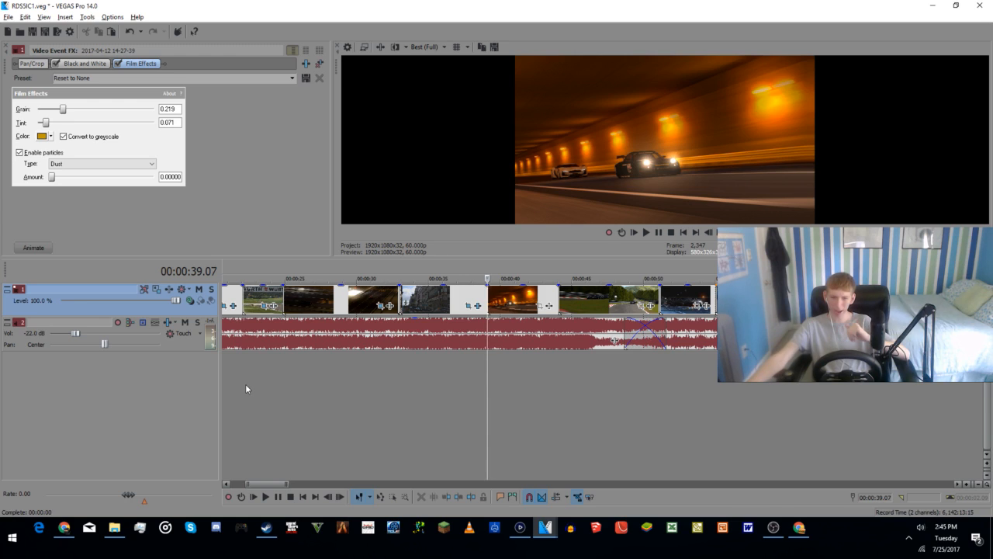
{"action": "left_click", "coordinate": [508, 301]}
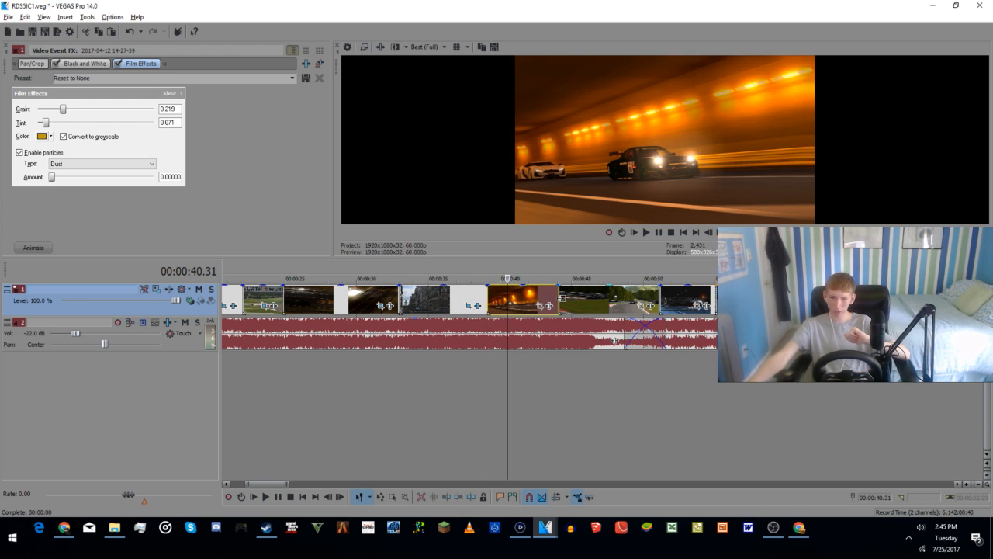
{"action": "left_click_drag", "start_coordinate": [559, 298], "coordinate": [503, 297]}
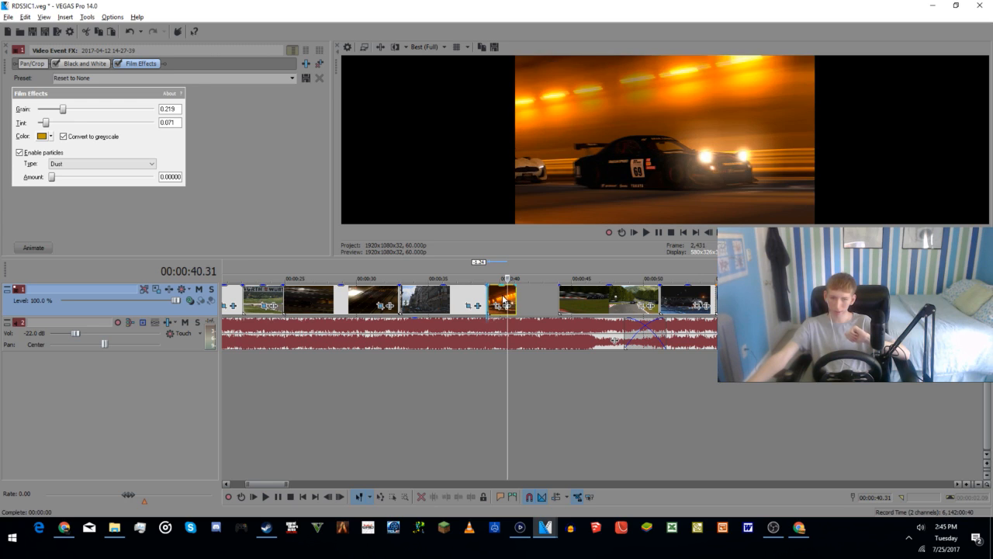
Step: Trim the start of the black race car clip on the wooded track to about 00:00:45
{"action": "left_click", "coordinate": [590, 297]}
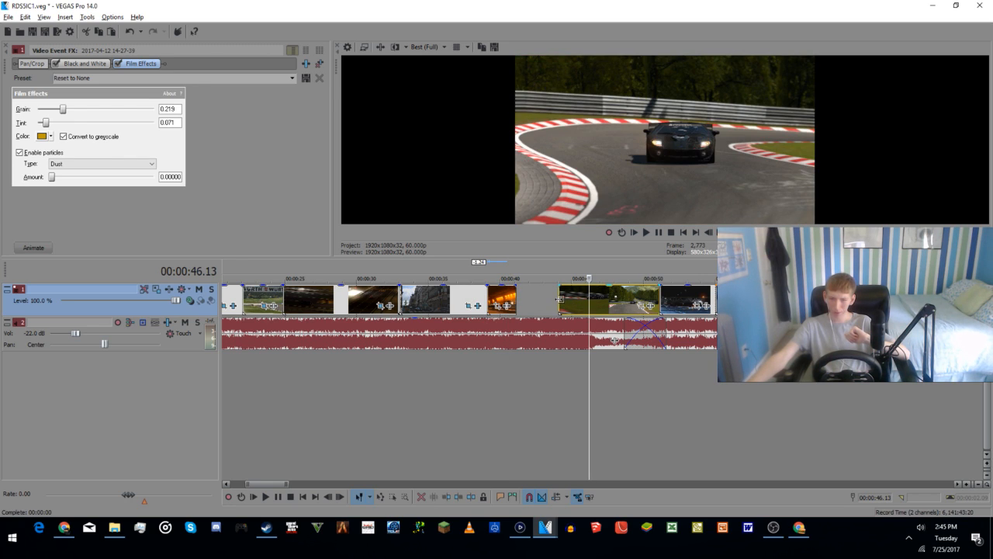
{"action": "left_click", "coordinate": [612, 299]}
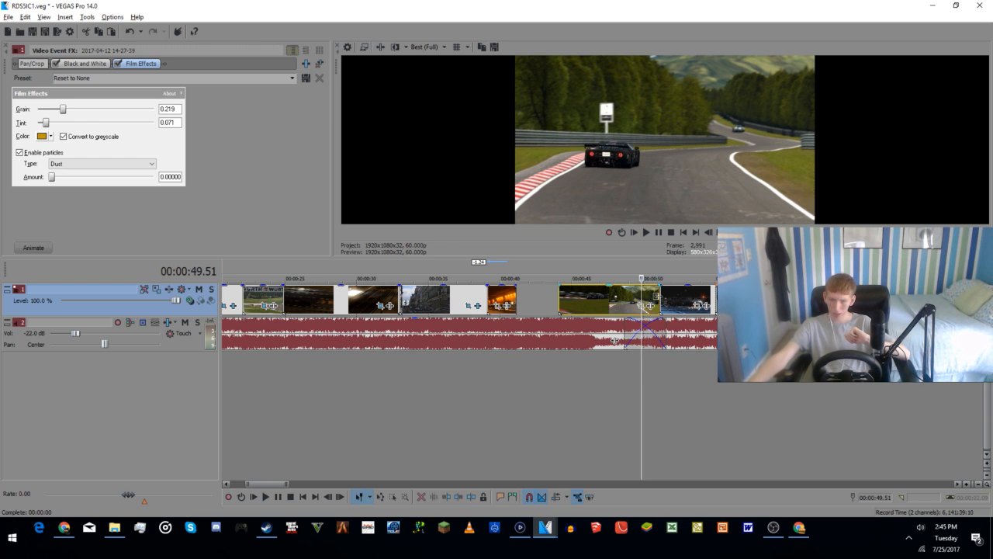
{"action": "left_click_drag", "start_coordinate": [657, 296], "coordinate": [760, 301]}
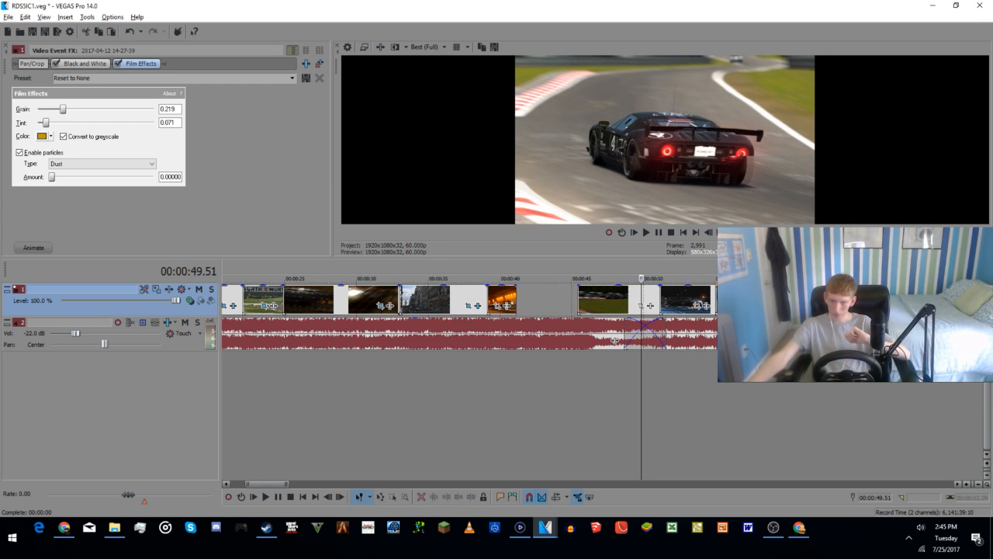
Step: Examine the blue race car clip at the end of the sequence and how it plays against the end of the music
{"action": "left_click", "coordinate": [888, 386]}
{"action": "left_click", "coordinate": [916, 389]}
{"action": "left_click", "coordinate": [934, 388]}
{"action": "double_click", "coordinate": [946, 385]}
{"action": "left_click", "coordinate": [931, 392]}
{"action": "scroll", "coordinate": [673, 380], "scroll_direction": "down", "scroll_amount": 5}
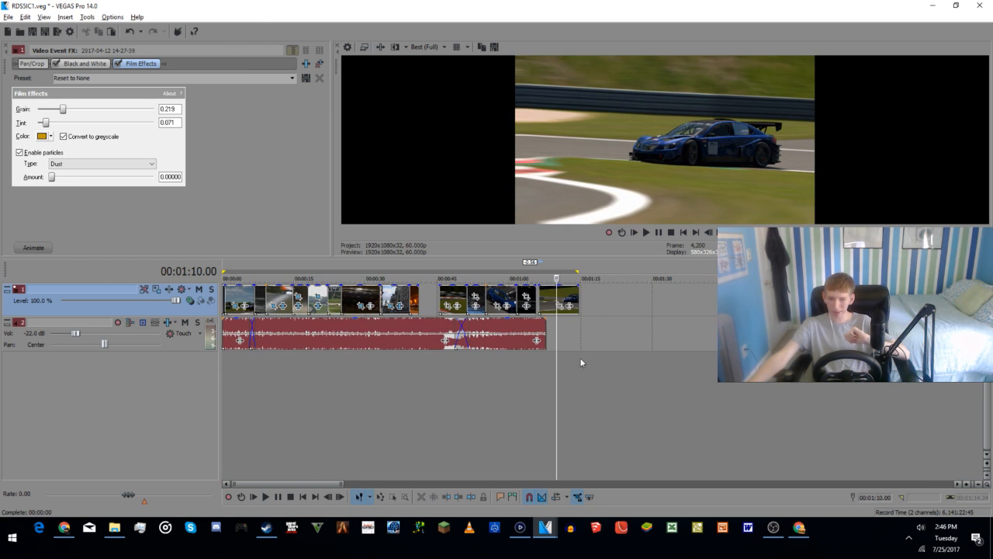
{"action": "left_click", "coordinate": [544, 384]}
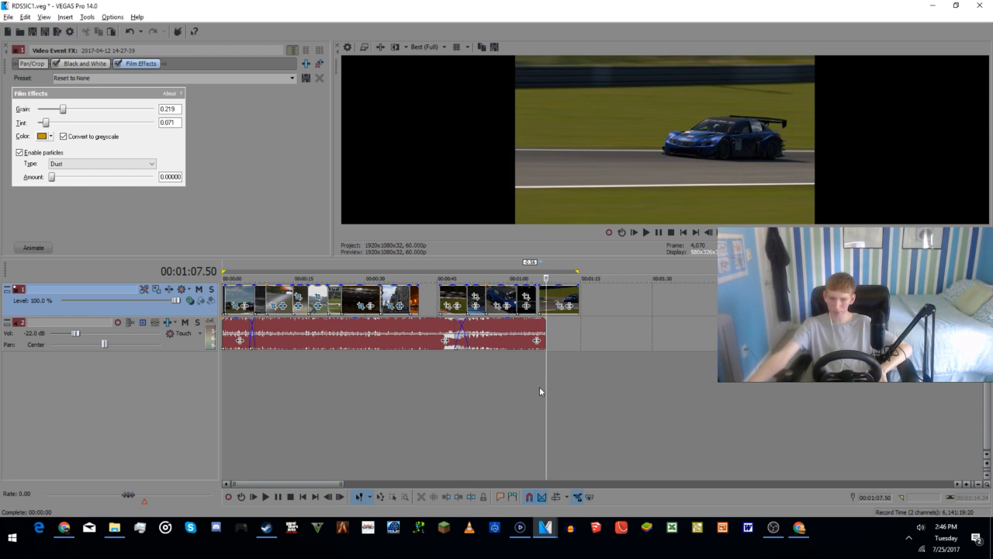
{"action": "left_click", "coordinate": [540, 387]}
{"action": "key", "text": "space"}
{"action": "scroll", "coordinate": [560, 383], "scroll_direction": "up", "scroll_amount": 3}
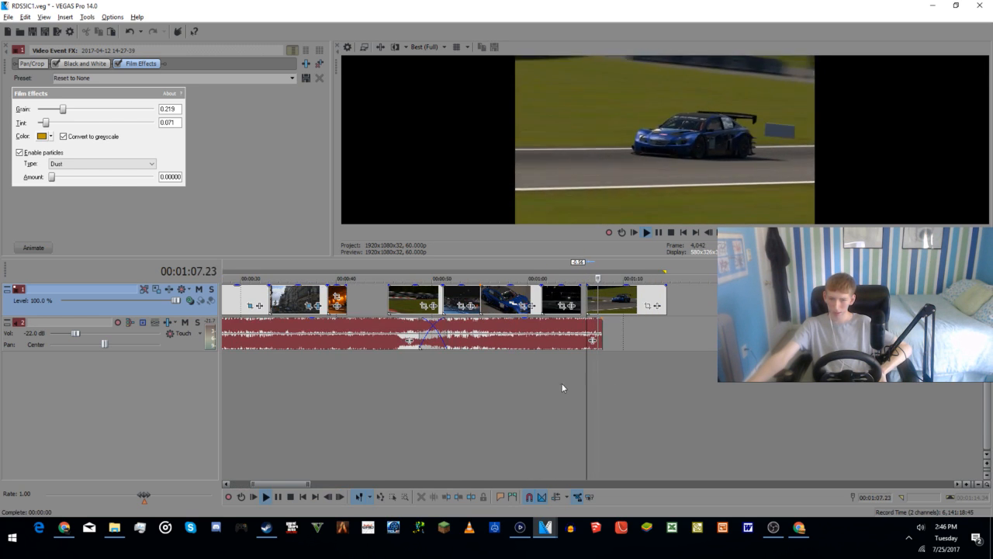
{"action": "key", "text": "space"}
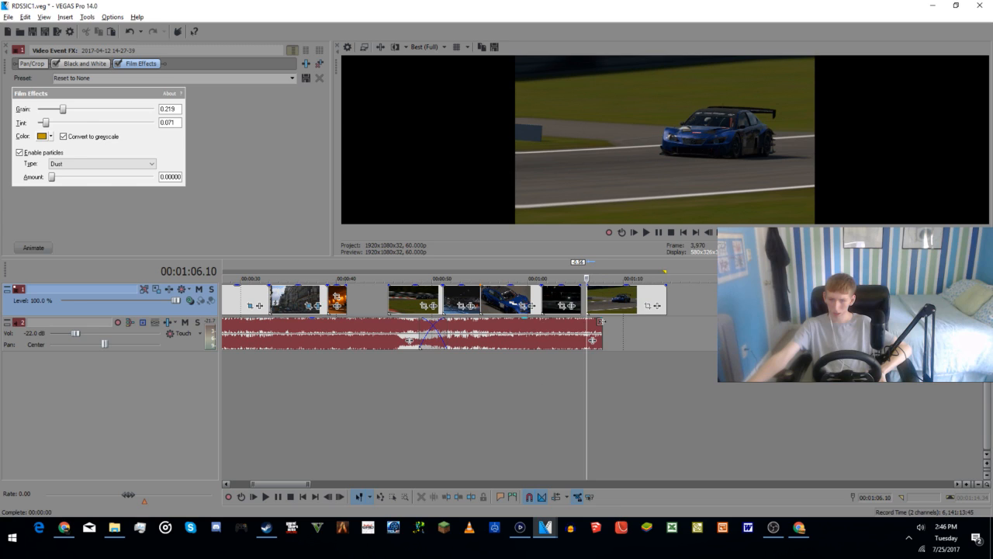
Step: Add a fade-out of about 2 seconds to the end of the music and play it back
{"action": "left_click_drag", "start_coordinate": [603, 318], "coordinate": [582, 324]}
{"action": "left_click", "coordinate": [579, 376]}
{"action": "scroll", "coordinate": [595, 381], "scroll_direction": "up", "scroll_amount": 2}
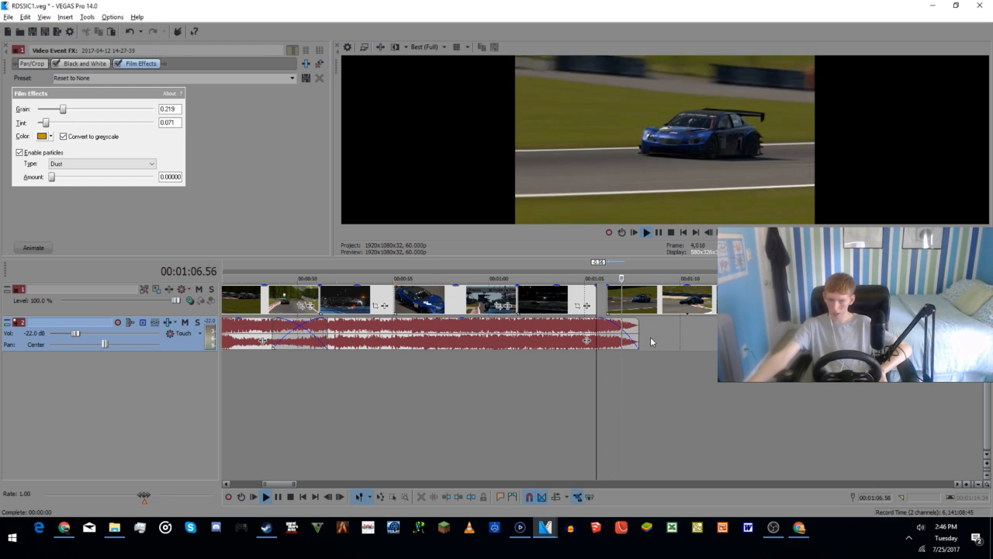
{"action": "key", "text": "space"}
Step: Move the last blue race car clip about 3 seconds further along the timeline and play it through
{"action": "left_click_drag", "start_coordinate": [669, 304], "coordinate": [731, 304]}
{"action": "key", "text": "space"}
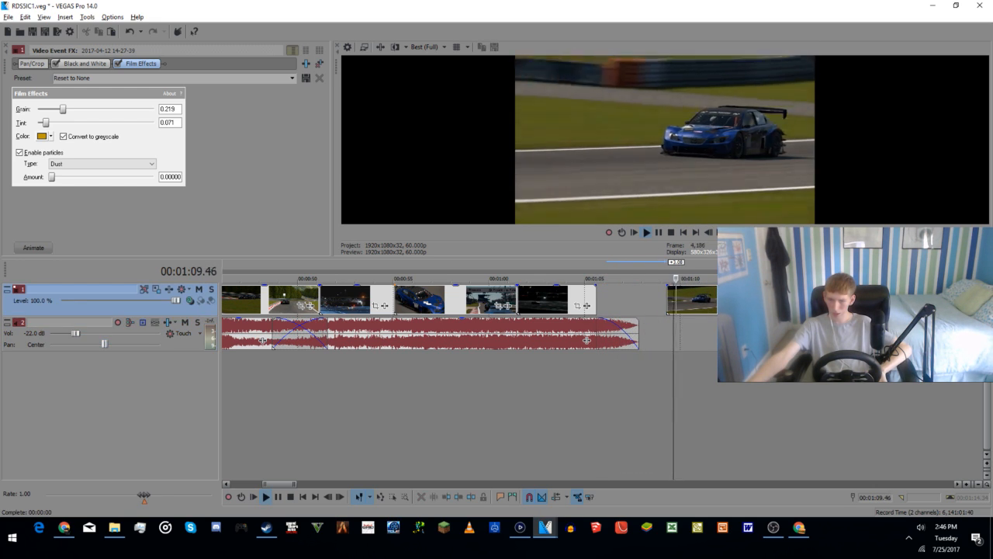
{"action": "left_click", "coordinate": [658, 233]}
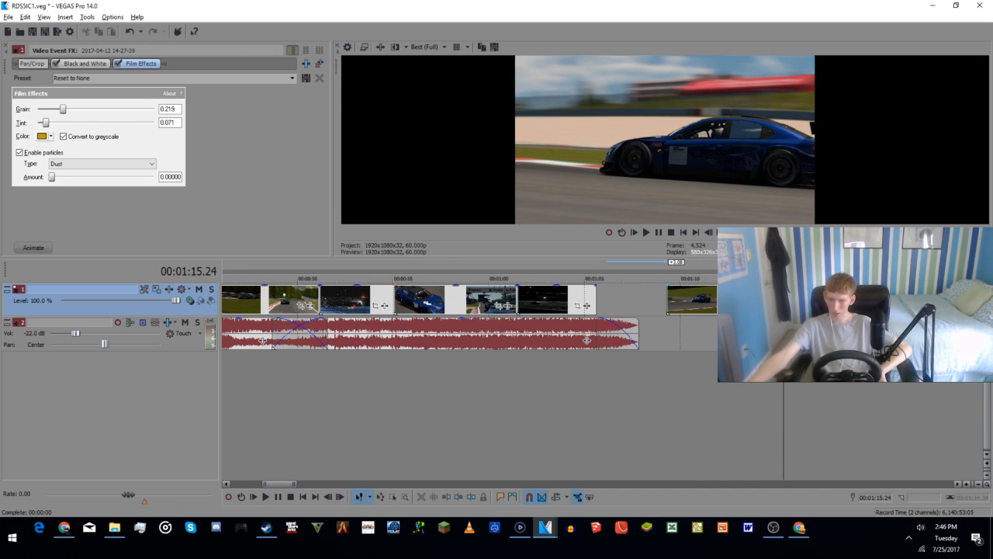
Step: Split the last blue race car clip at 00:01:12.56 and delete the part after the split
{"action": "left_click", "coordinate": [748, 300]}
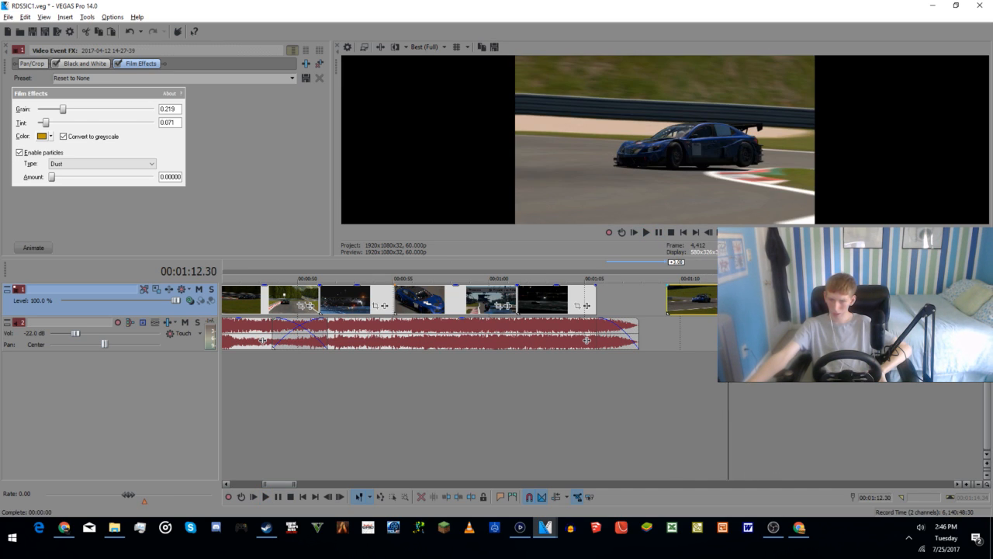
{"action": "left_click", "coordinate": [743, 300]}
{"action": "left_click", "coordinate": [733, 300]}
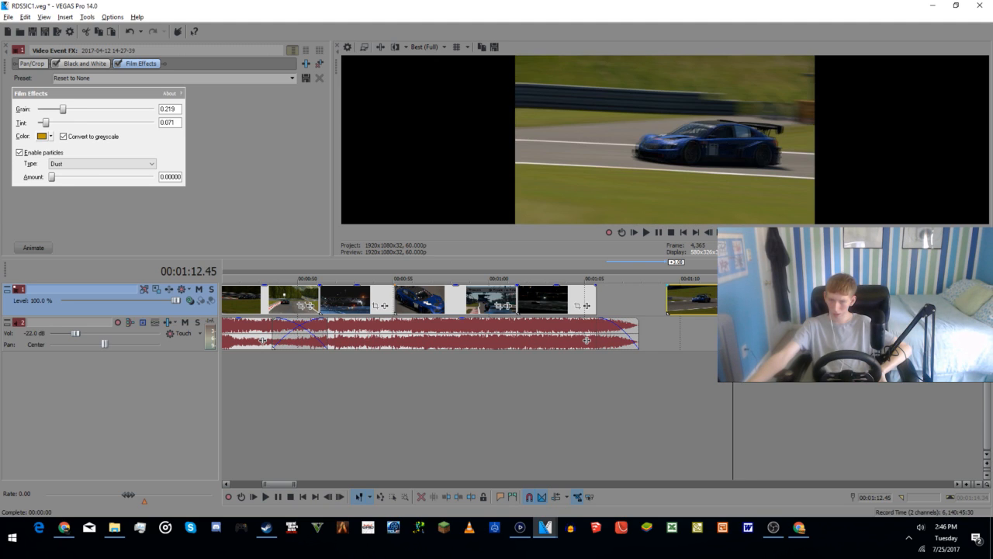
{"action": "left_click", "coordinate": [721, 233]}
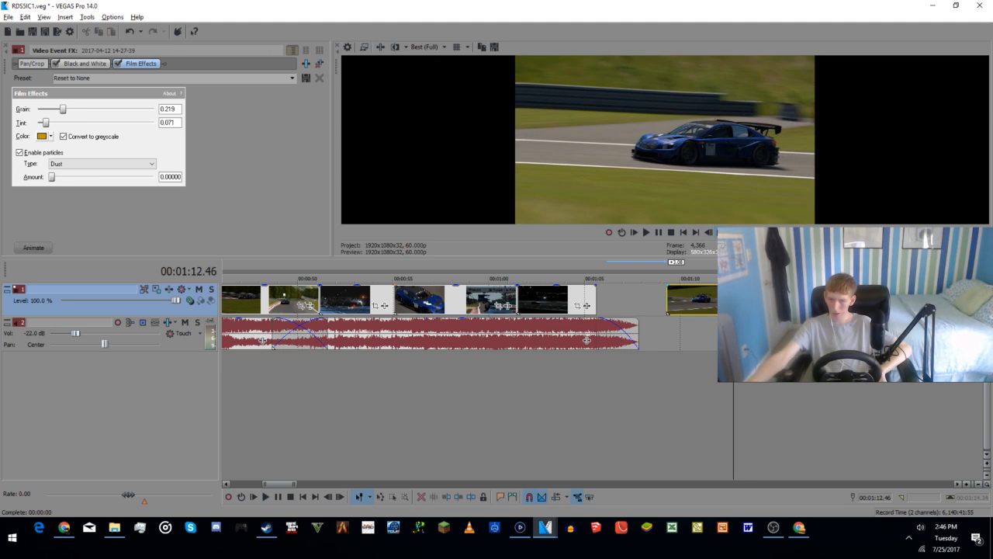
{"action": "left_click", "coordinate": [721, 233]}
{"action": "left_click", "coordinate": [721, 233]}
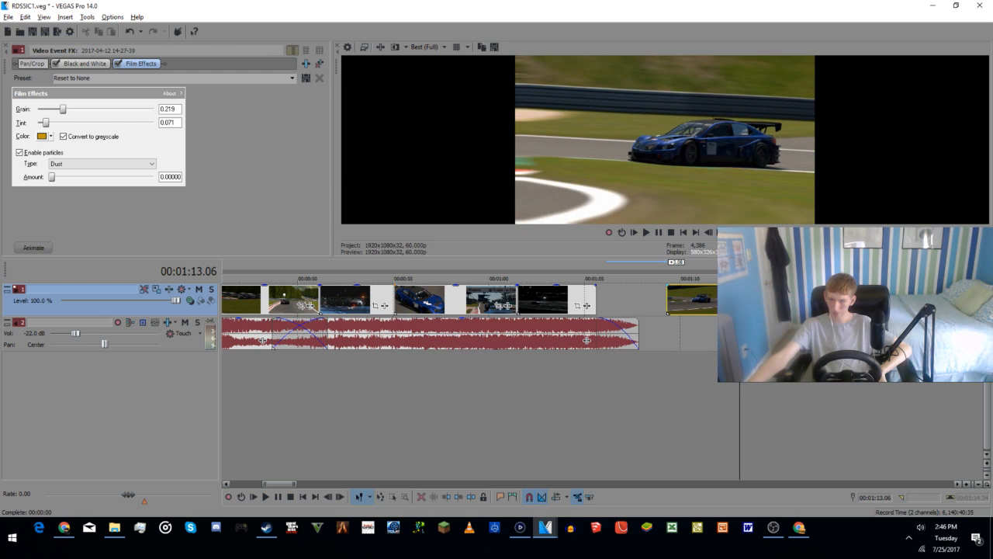
{"action": "left_click", "coordinate": [709, 232]}
{"action": "left_click", "coordinate": [708, 232]}
{"action": "left_click", "coordinate": [708, 232]}
{"action": "left_click", "coordinate": [709, 232]}
{"action": "left_click", "coordinate": [710, 232]}
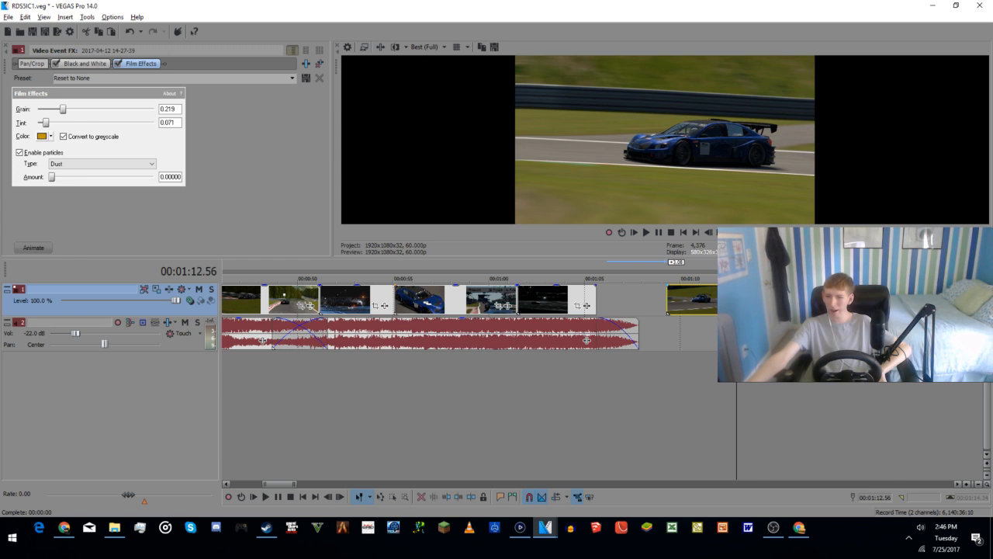
{"action": "right_click", "coordinate": [758, 299]}
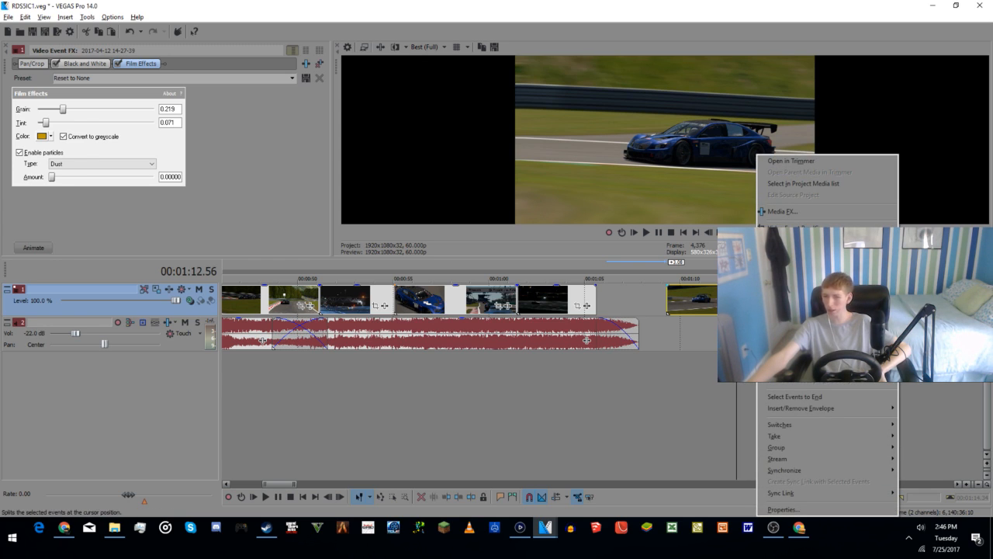
{"action": "left_click", "coordinate": [783, 323]}
{"action": "key", "text": "Delete"}
Step: Move the shortened blue race car clip into the gap before the black race car clip and extend the tunnel clip to meet it
{"action": "left_click_drag", "start_coordinate": [728, 306], "coordinate": [484, 308]}
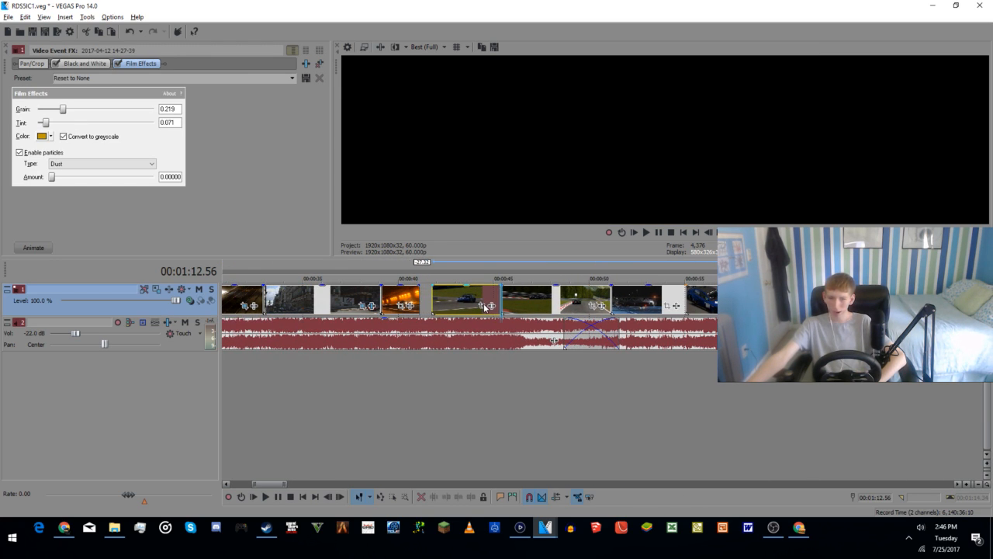
{"action": "left_click_drag", "start_coordinate": [418, 304], "coordinate": [420, 304]}
{"action": "left_click", "coordinate": [419, 304]}
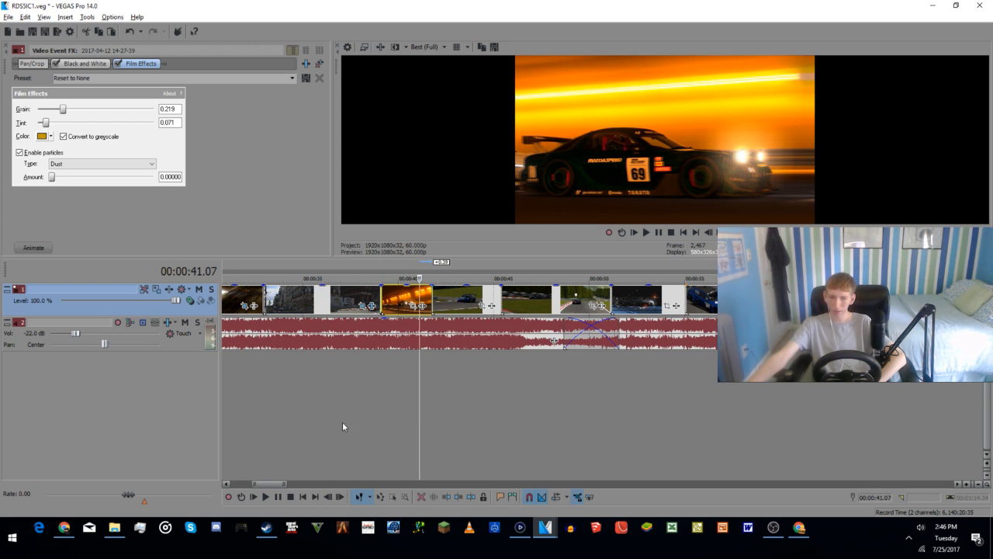
{"action": "scroll", "coordinate": [344, 422], "scroll_direction": "down", "scroll_amount": 5}
{"action": "left_click", "coordinate": [223, 387]}
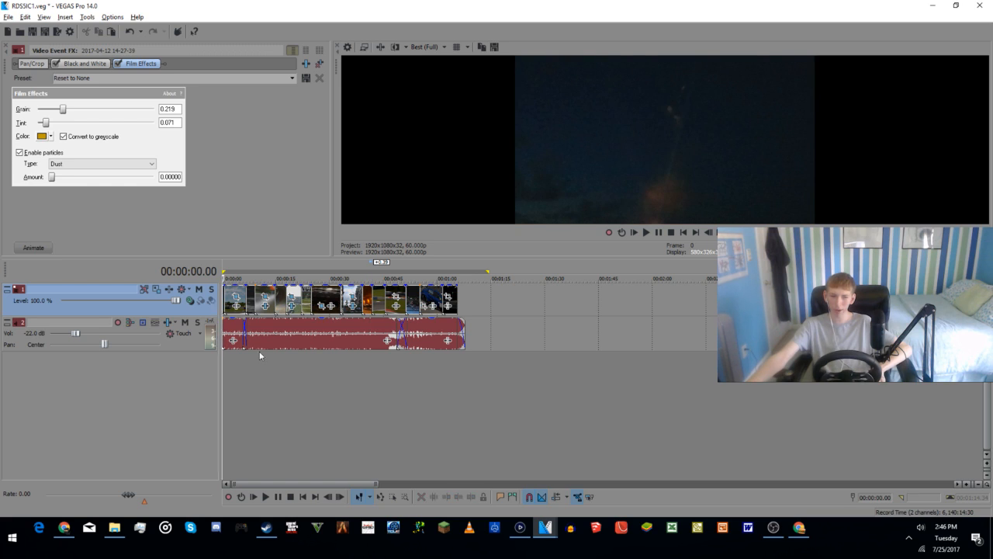
Step: Lower the video preview quality to Good (Quarter) and watch the intro from the start on the full-screen external preview
{"action": "left_click", "coordinate": [644, 232]}
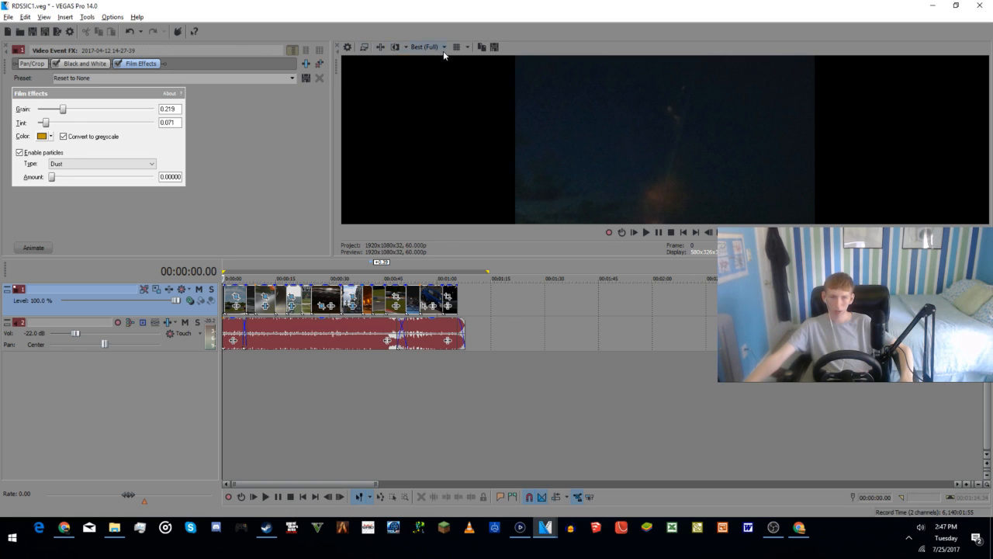
{"action": "left_click", "coordinate": [444, 48]}
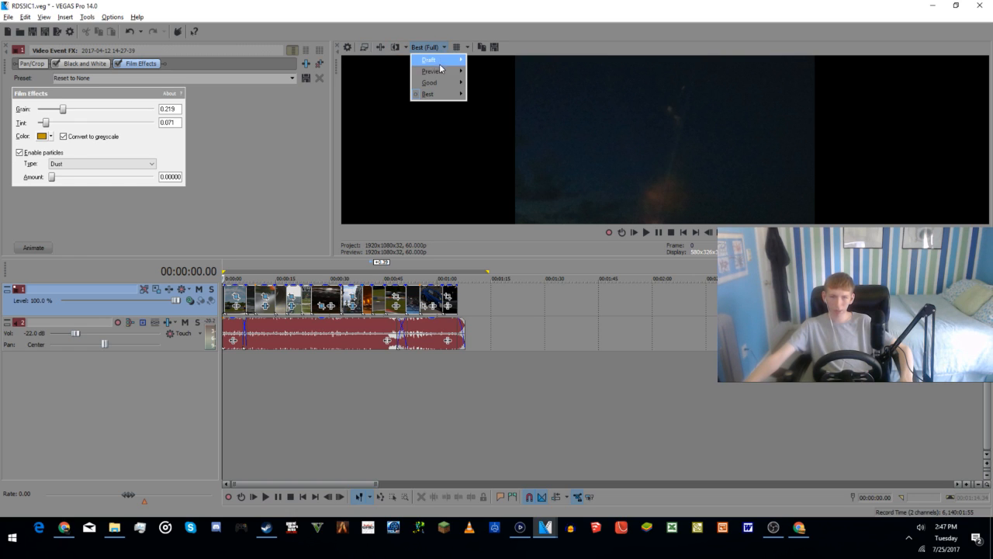
{"action": "mouse_move", "coordinate": [443, 73]}
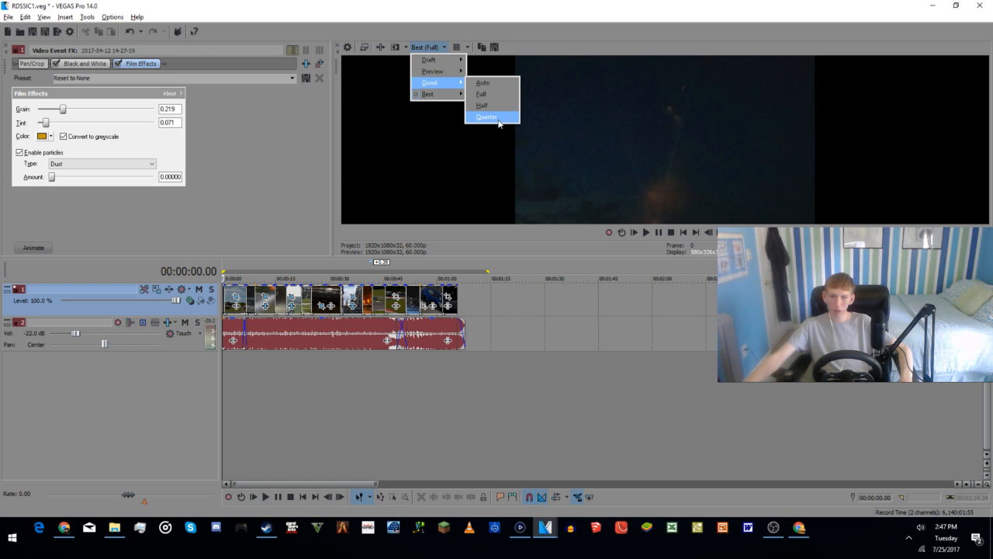
{"action": "left_click", "coordinate": [487, 117]}
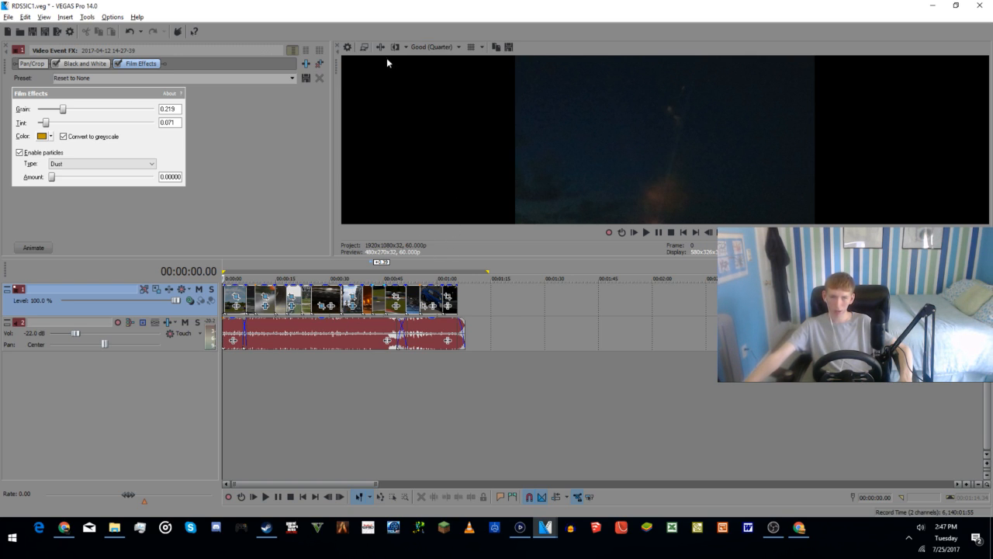
{"action": "left_click", "coordinate": [364, 47]}
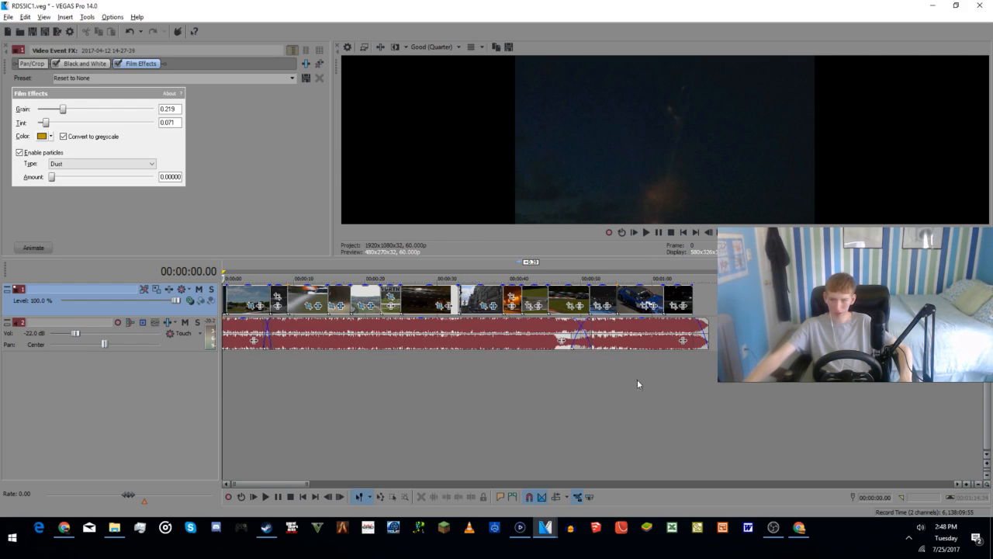
Step: Take the blue race car clip out of its place near 00:00:55 and move the last night clip about 4 seconds earlier
{"action": "left_click", "coordinate": [627, 404]}
{"action": "scroll", "coordinate": [628, 404], "scroll_direction": "up", "scroll_amount": 2}
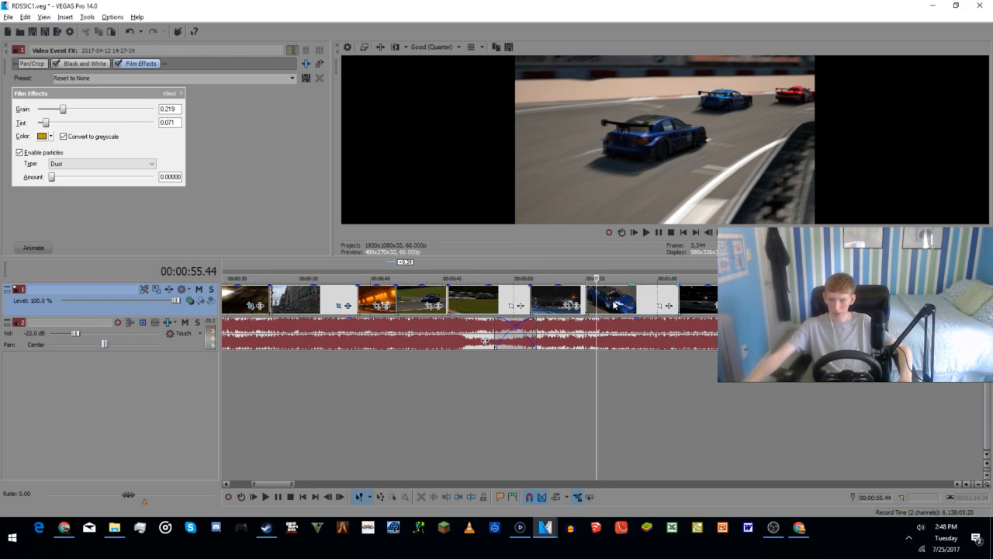
{"action": "key", "text": "Delete"}
{"action": "left_click_drag", "start_coordinate": [707, 303], "coordinate": [651, 305]}
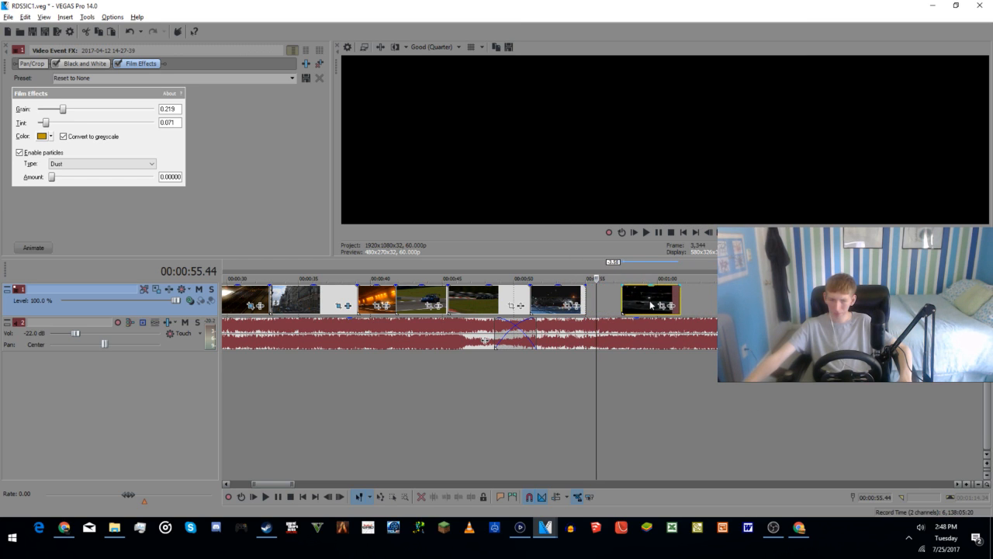
Step: Swap the order of the two daytime track clips before 00:00:50, and swap the two night highway clips that follow
{"action": "left_click", "coordinate": [510, 303]}
{"action": "left_click_drag", "start_coordinate": [427, 303], "coordinate": [525, 297]}
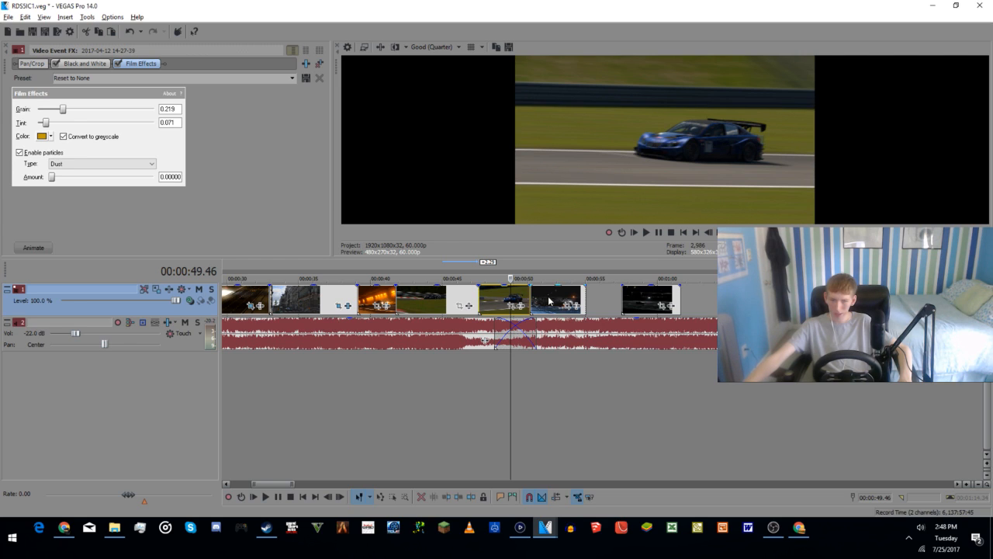
{"action": "left_click", "coordinate": [548, 300]}
{"action": "left_click_drag", "start_coordinate": [638, 301], "coordinate": [629, 301]}
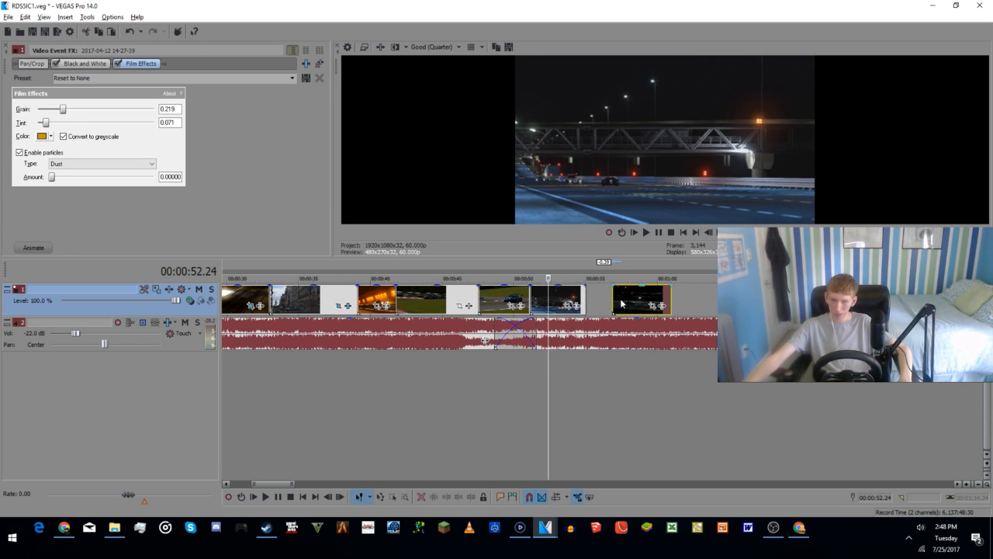
{"action": "left_click_drag", "start_coordinate": [630, 305], "coordinate": [634, 305]}
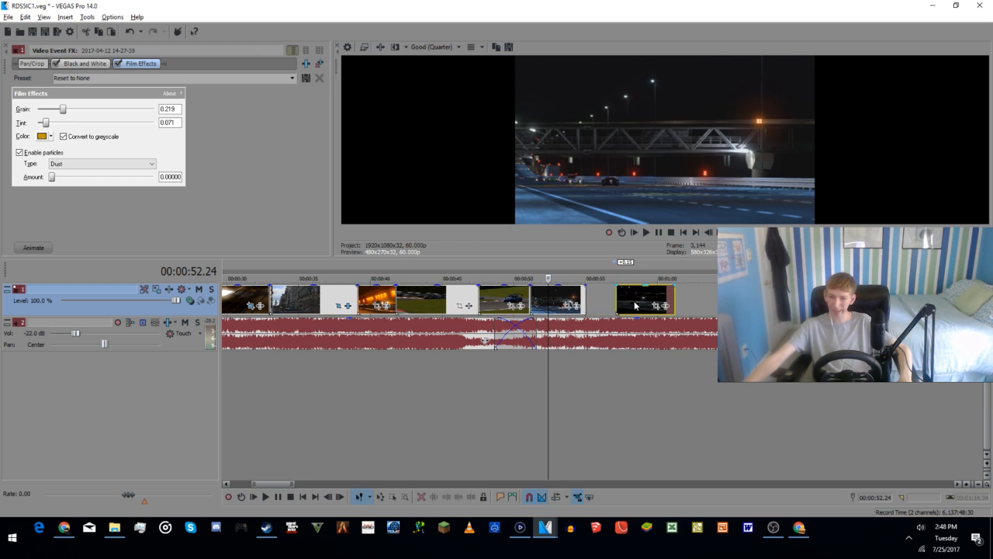
{"action": "left_click_drag", "start_coordinate": [568, 299], "coordinate": [566, 299]}
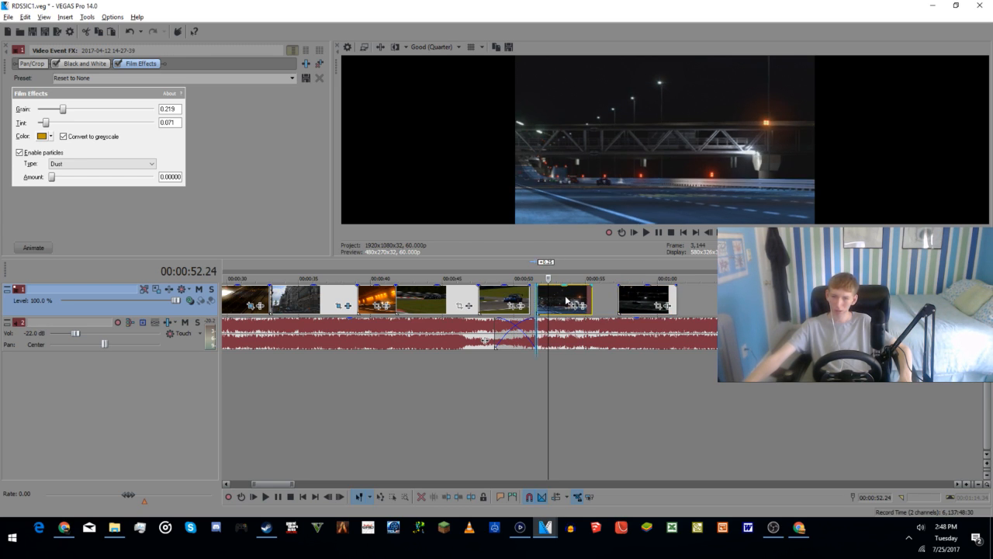
{"action": "left_click", "coordinate": [584, 377]}
{"action": "left_click_drag", "start_coordinate": [590, 306], "coordinate": [705, 307]}
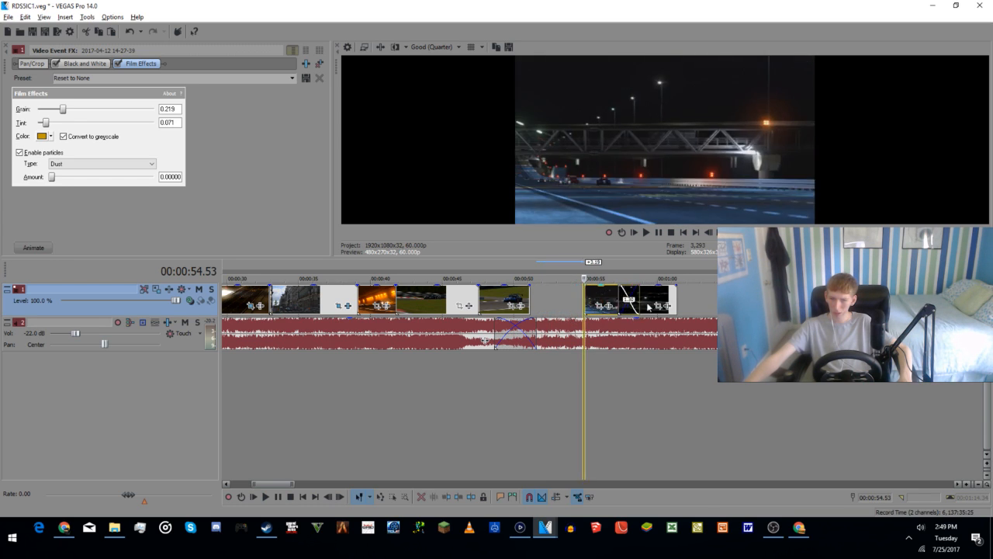
{"action": "left_click_drag", "start_coordinate": [644, 301], "coordinate": [556, 299]}
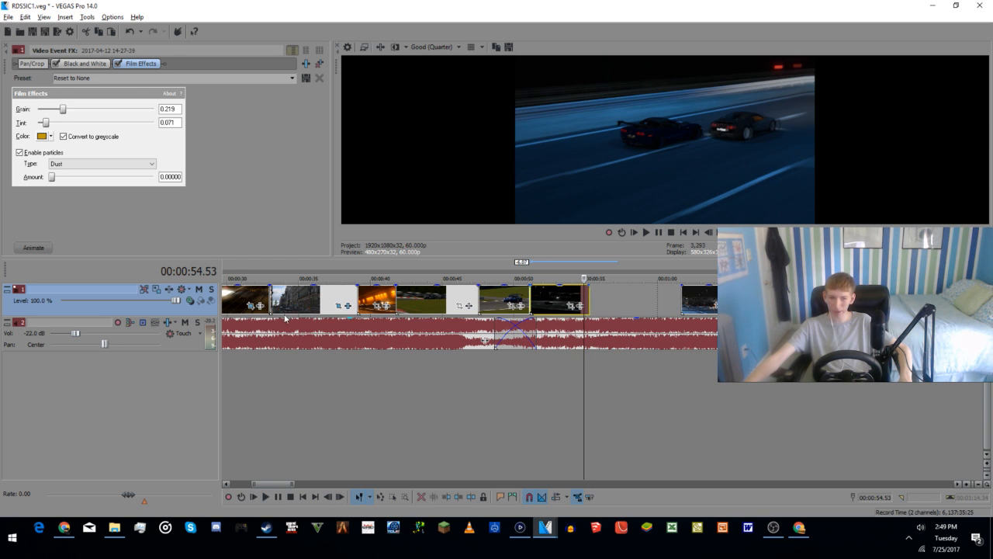
Step: Move the night bridge clip directly behind the blue race car clip and play the ending from 00:01:01
{"action": "scroll", "coordinate": [389, 385], "scroll_direction": "down", "scroll_amount": 2}
{"action": "left_click_drag", "start_coordinate": [757, 302], "coordinate": [680, 305]}
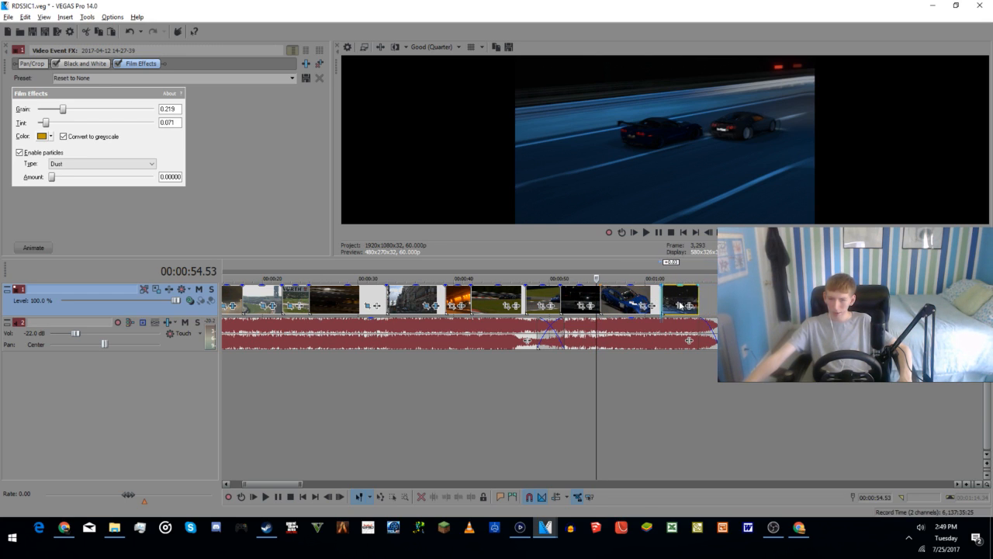
{"action": "left_click", "coordinate": [660, 353]}
{"action": "key", "text": "space"}
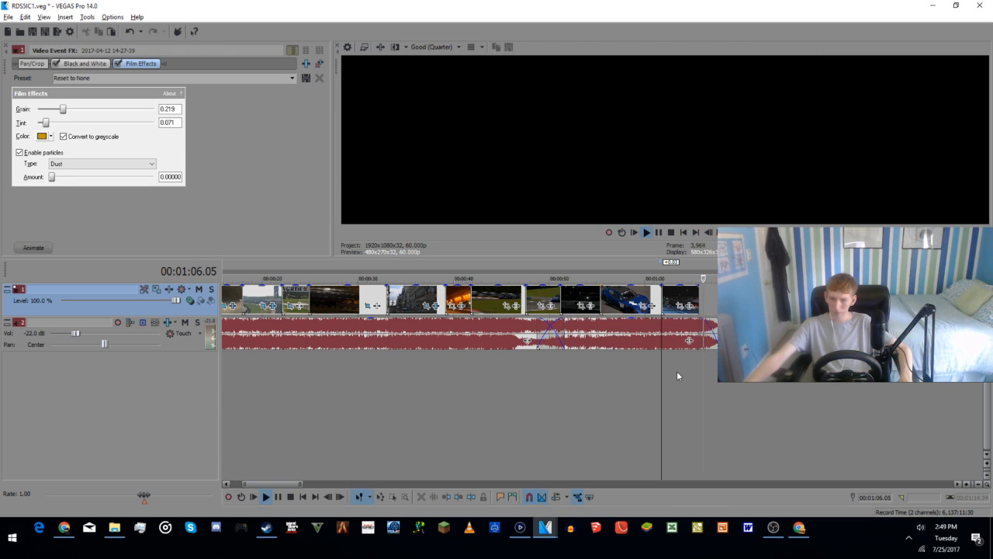
{"action": "key", "text": "space"}
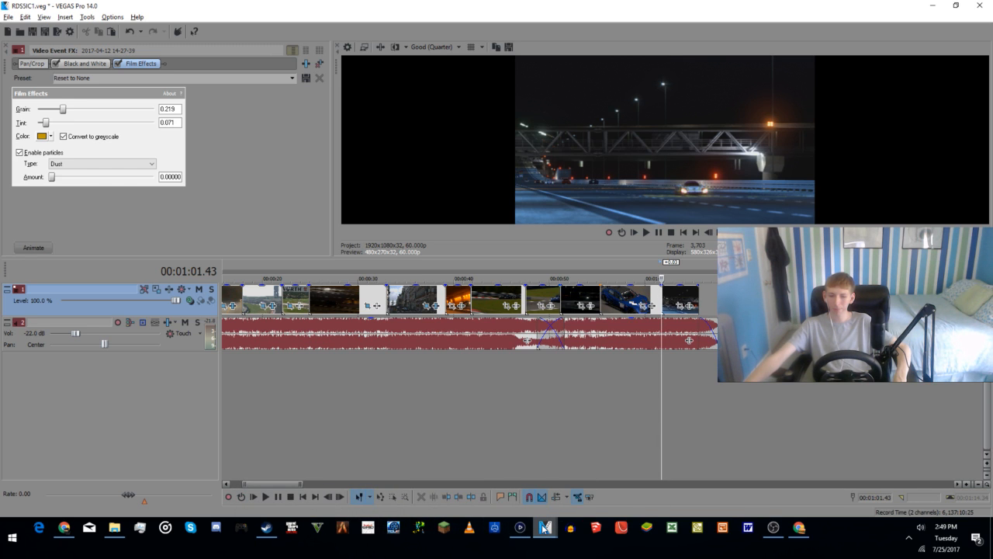
Step: Copy the closing "Only On" title clips with their image and logo from the s4Final project and return to the RDS5IC1 project
{"action": "mouse_move", "coordinate": [544, 527]}
{"action": "left_click", "coordinate": [489, 483]}
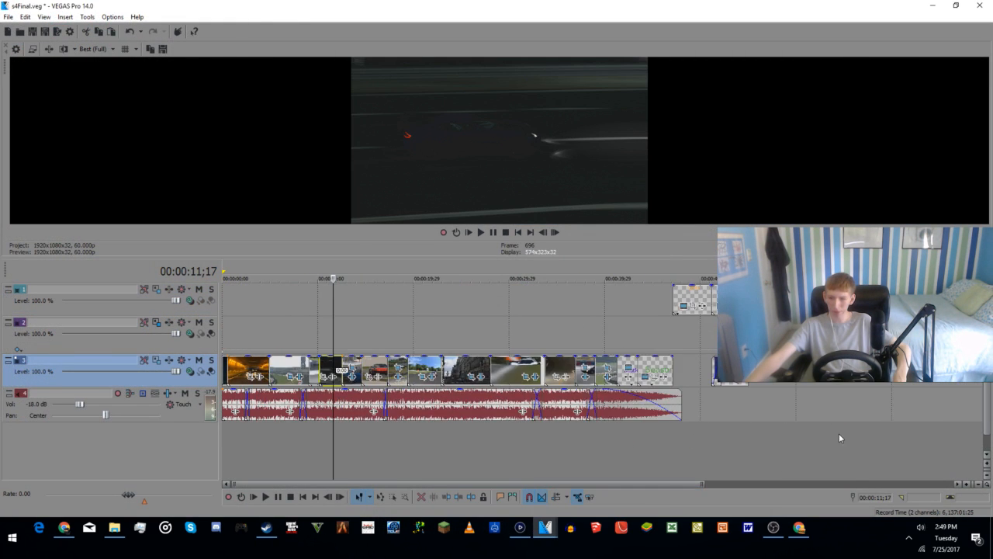
{"action": "left_click", "coordinate": [606, 301]}
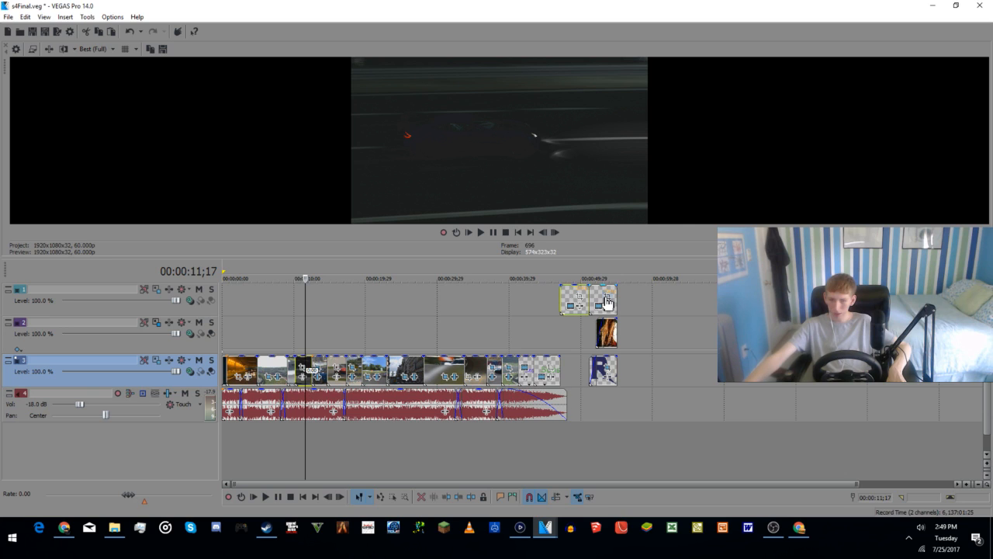
{"action": "left_click", "coordinate": [598, 299], "text": "ctrl"}
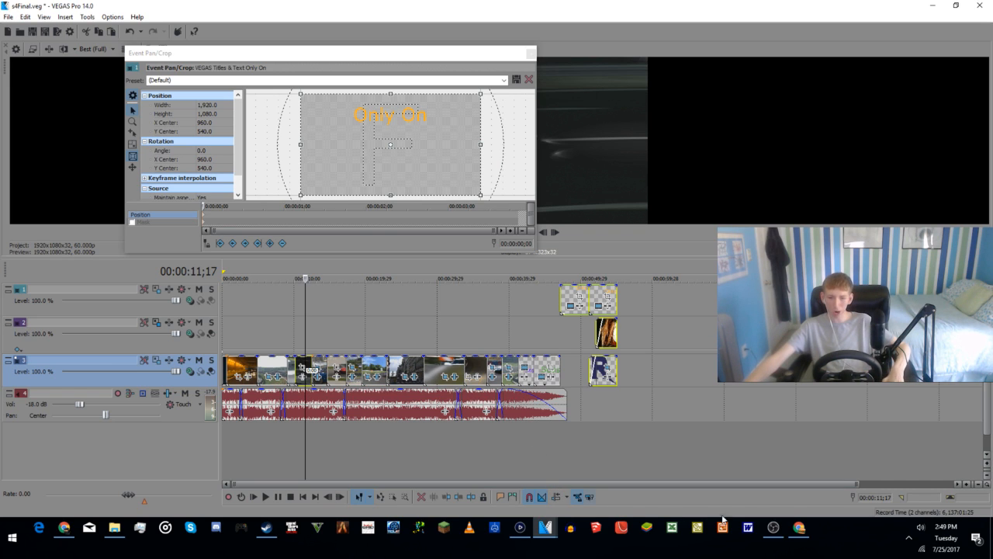
{"action": "mouse_move", "coordinate": [546, 528]}
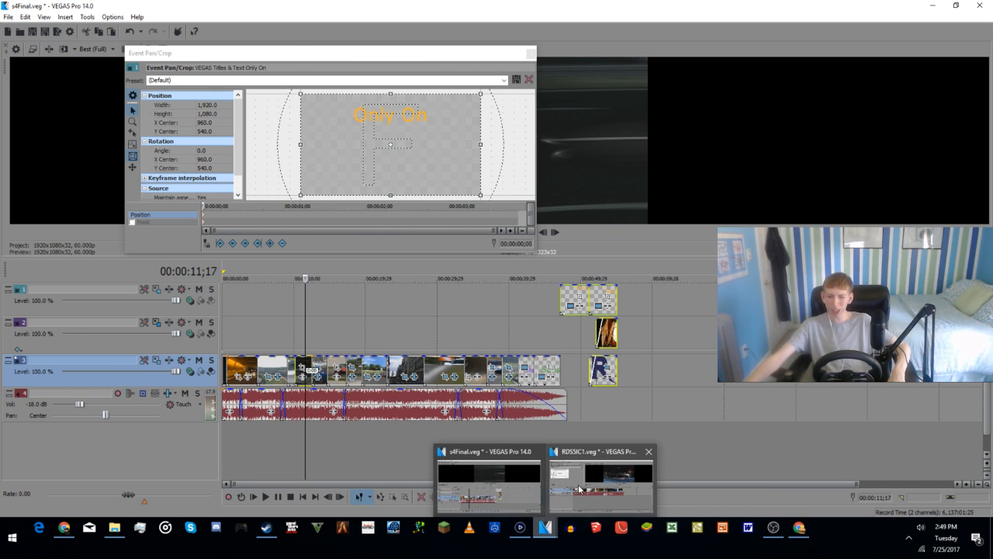
{"action": "left_click", "coordinate": [577, 483]}
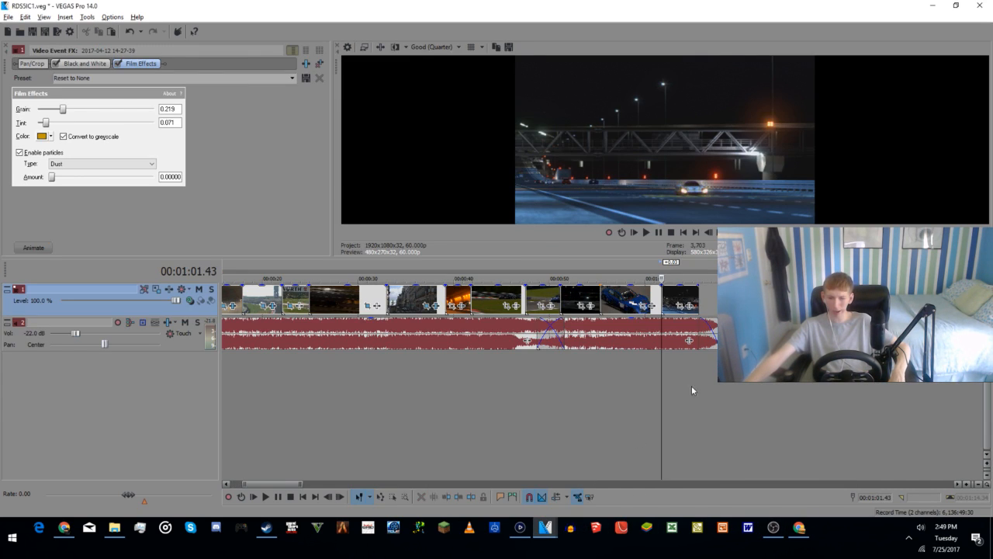
Step: Paste the copied closing title clips after the end of the footage and delete the stray night car clip pasted with them
{"action": "left_click", "coordinate": [705, 306]}
{"action": "left_click", "coordinate": [720, 306]}
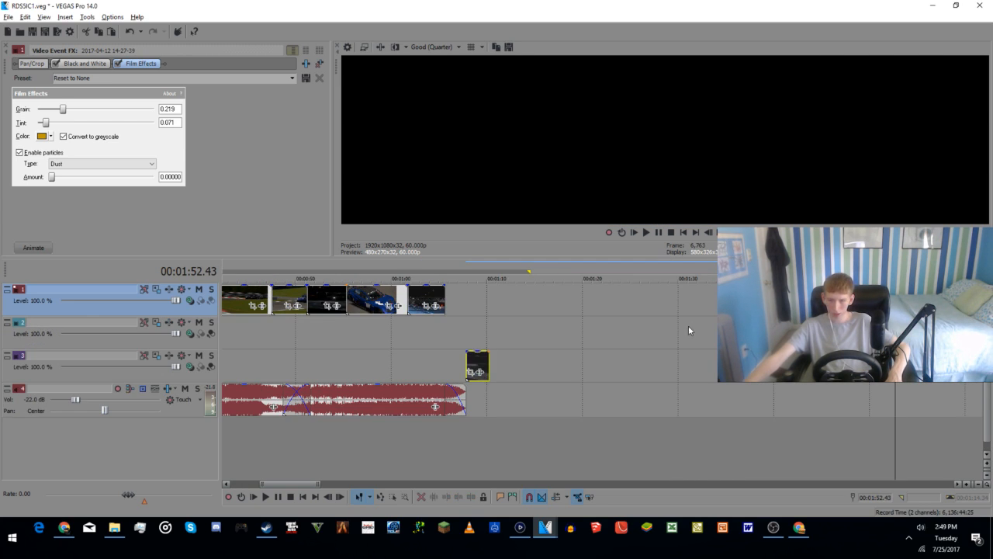
{"action": "left_click", "coordinate": [477, 365]}
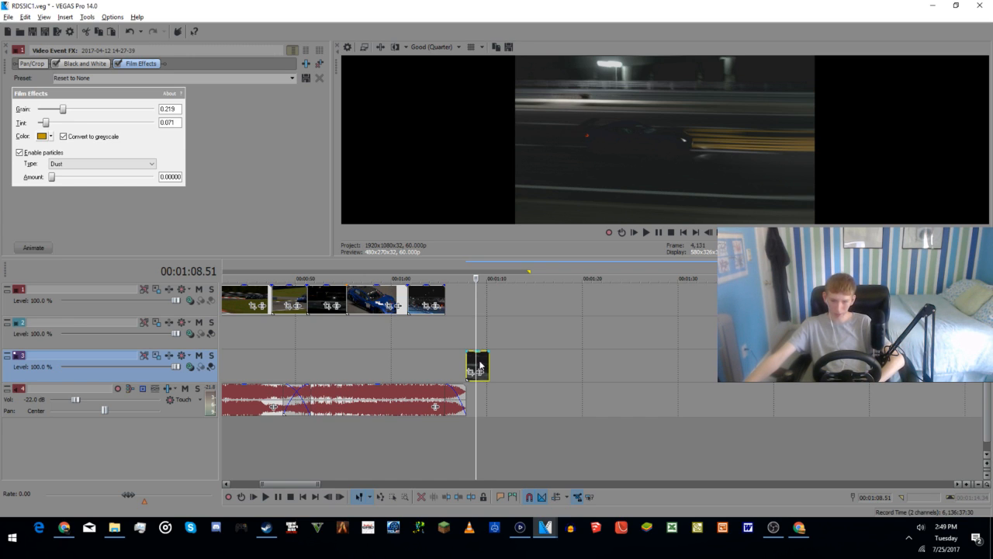
{"action": "key", "text": "Delete"}
Step: Try to move the pasted title clips about 41 seconds earlier so they overlap the end of the last night clip, and preview them
{"action": "scroll", "coordinate": [481, 363], "scroll_direction": "down", "scroll_amount": 3}
{"action": "left_click", "coordinate": [603, 300]}
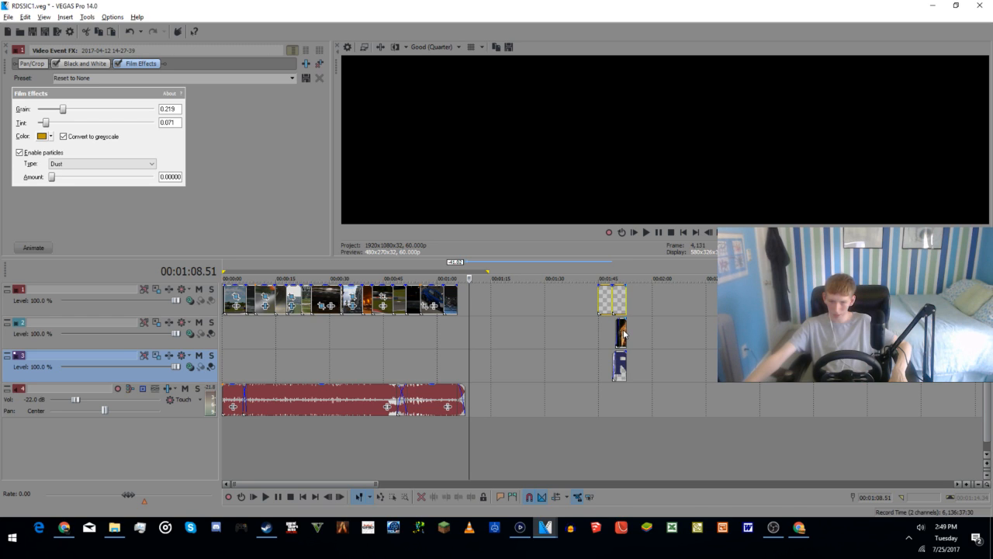
{"action": "left_click_drag", "start_coordinate": [604, 299], "coordinate": [455, 306]}
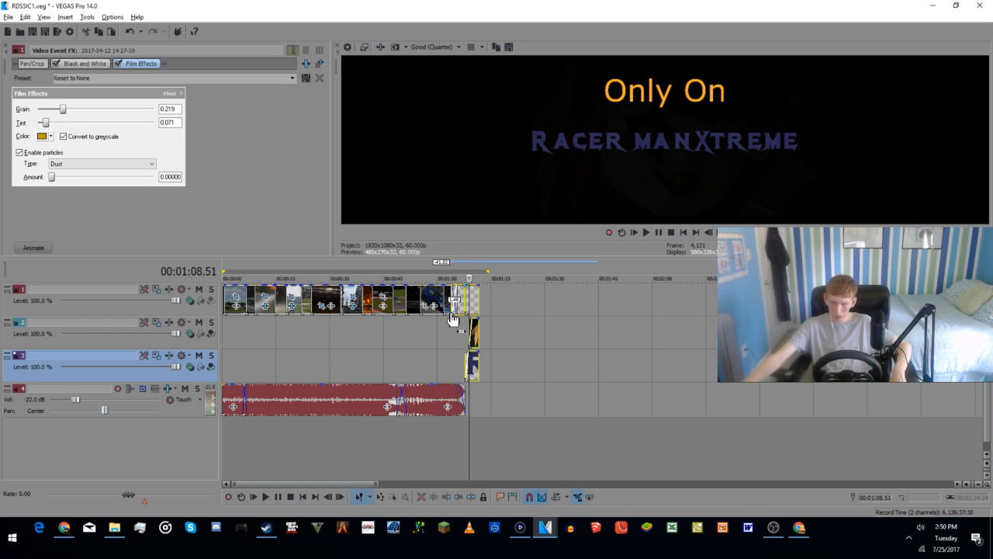
{"action": "left_click", "coordinate": [453, 328]}
{"action": "key", "text": "space"}
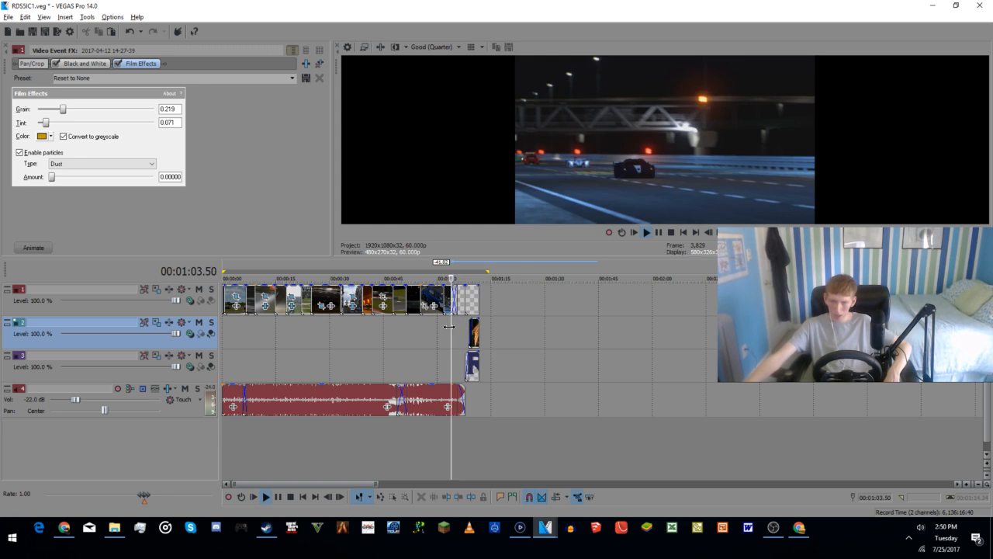
{"action": "key", "text": "space"}
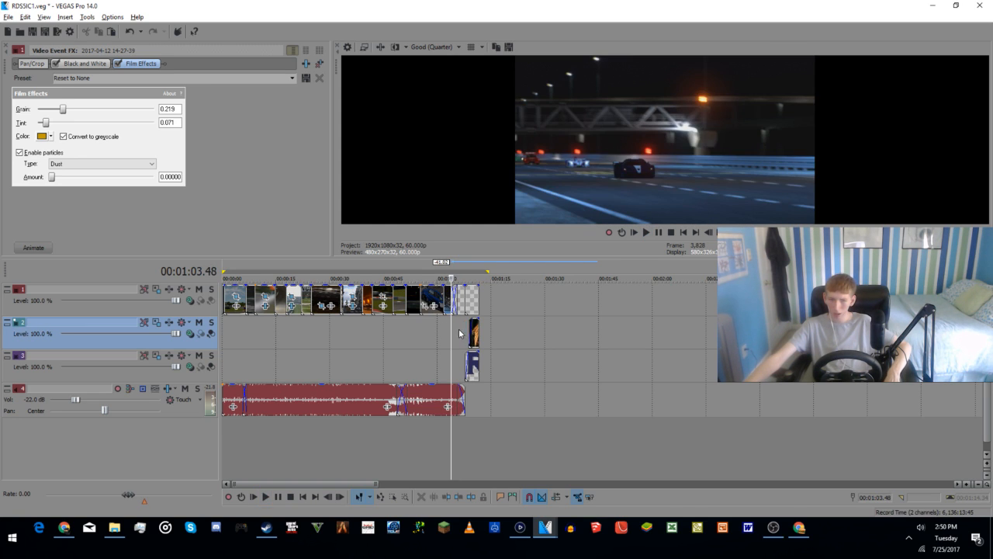
{"action": "left_click", "coordinate": [466, 303]}
{"action": "left_click", "coordinate": [471, 301]}
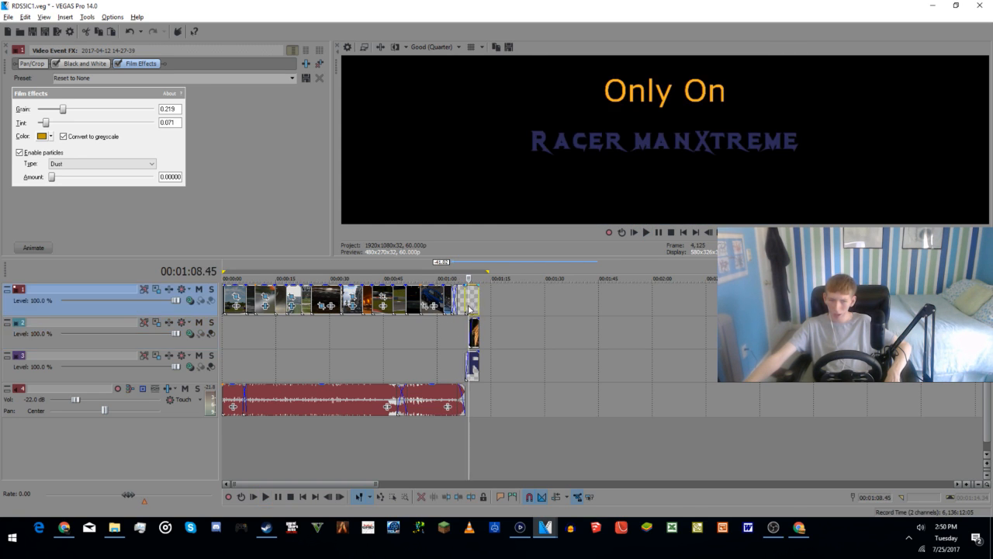
{"action": "left_click", "coordinate": [473, 304]}
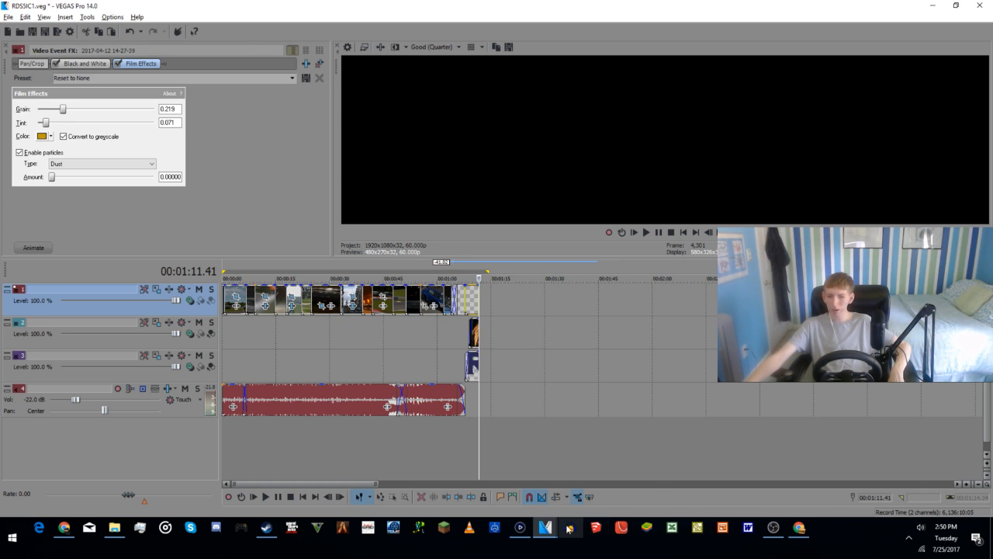
Step: Copy the two text clips at the end of the footage track in the s4Final project and return to the RDS5IC1 project
{"action": "mouse_move", "coordinate": [545, 527]}
{"action": "left_click", "coordinate": [527, 470]}
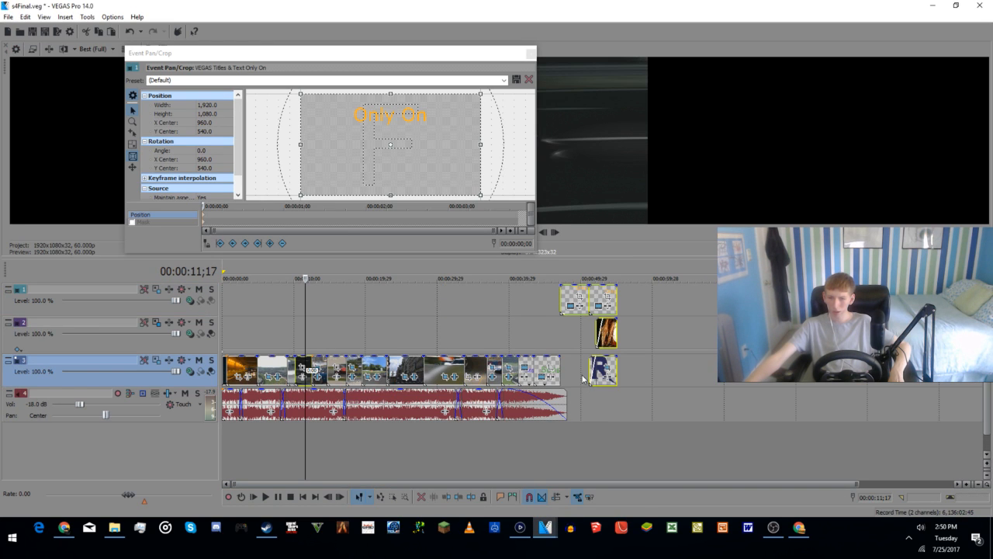
{"action": "left_click", "coordinate": [540, 375]}
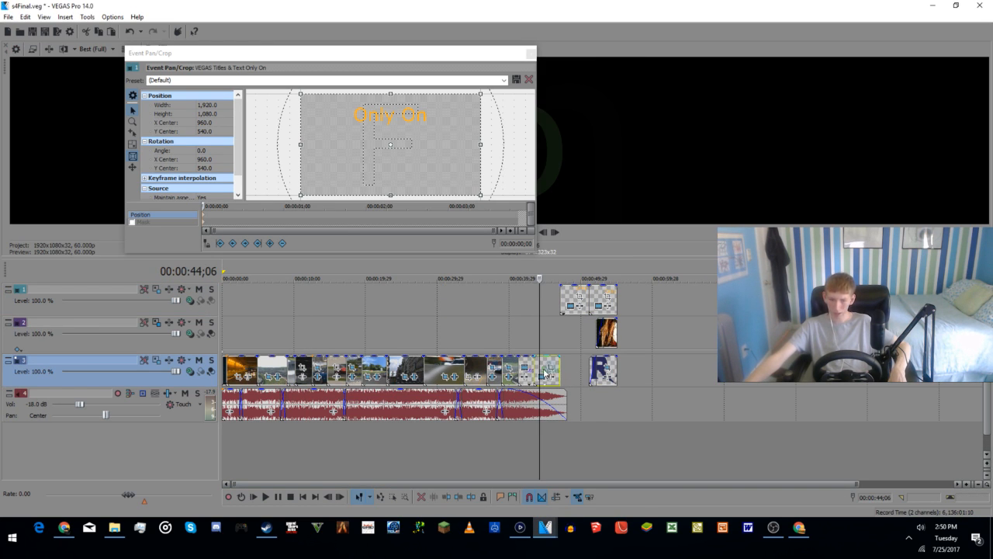
{"action": "key", "text": "ctrl+z"}
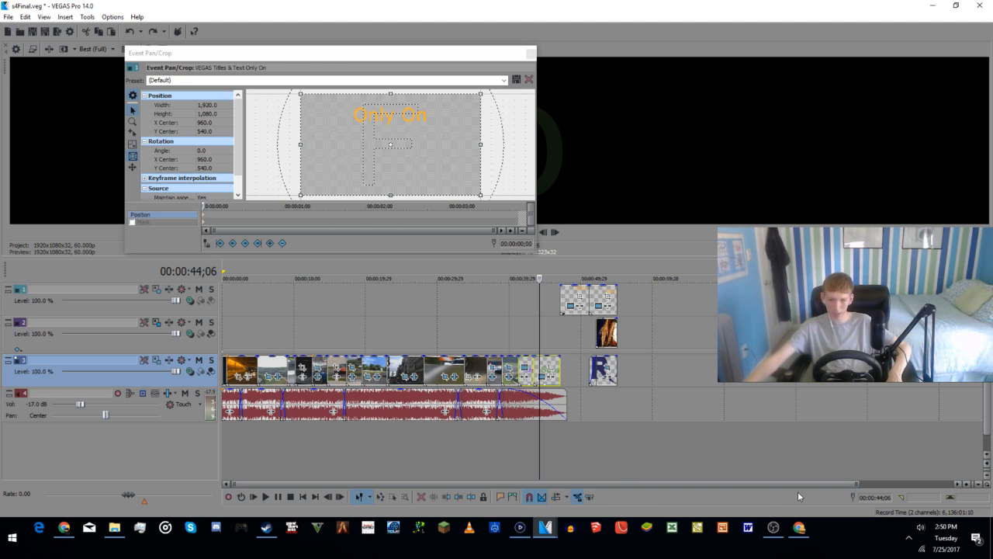
{"action": "mouse_move", "coordinate": [536, 534]}
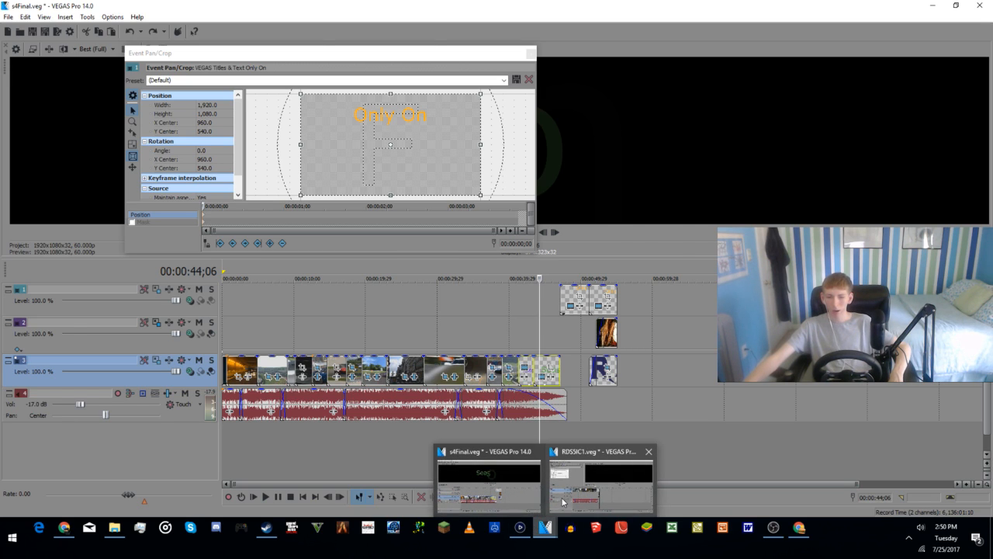
{"action": "left_click", "coordinate": [565, 499]}
Step: Undo the earlier closing title paste and paste the two copied text clips just after the last night clip
{"action": "scroll", "coordinate": [488, 393], "scroll_direction": "up", "scroll_amount": 3}
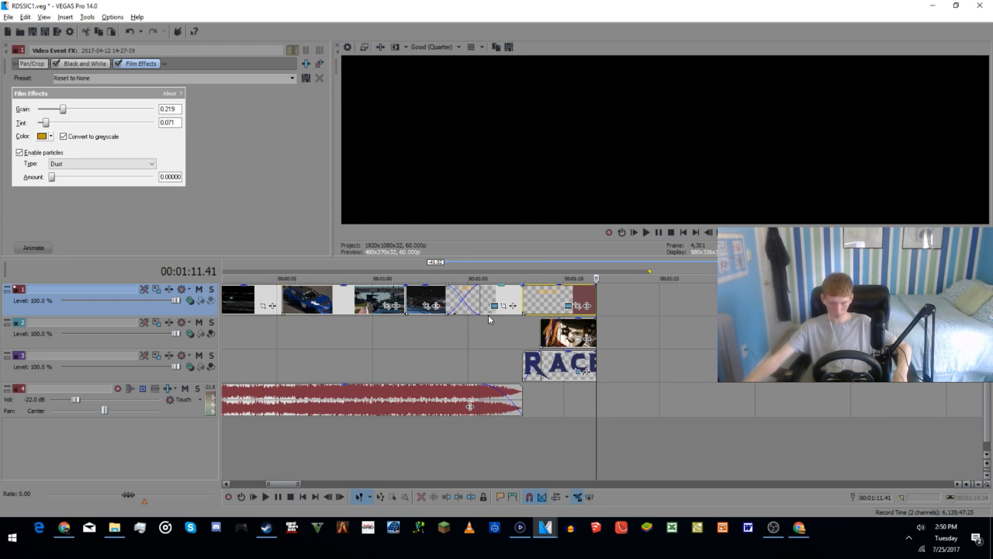
{"action": "key", "text": "ctrl+z"}
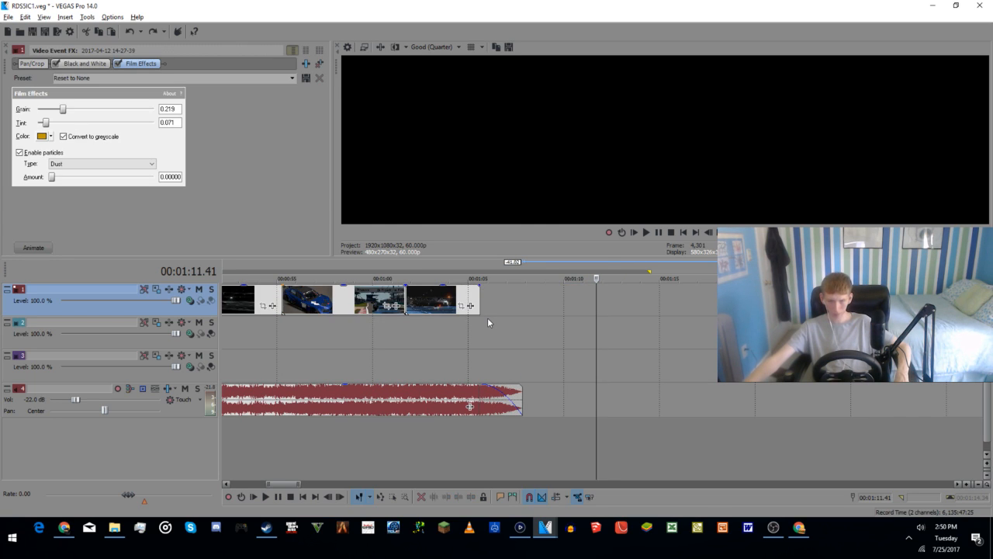
{"action": "left_click", "coordinate": [488, 308]}
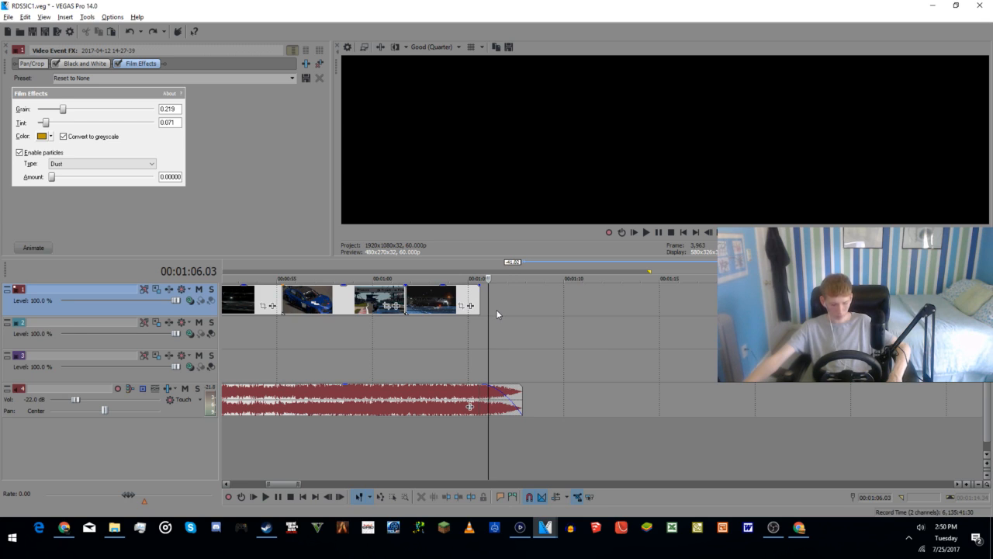
{"action": "key", "text": "ctrl+shift+z"}
Step: Try to move the pasted text clips about 1.27 seconds earlier so they overlap the end of the night clip, and preview the transition
{"action": "left_click_drag", "start_coordinate": [508, 304], "coordinate": [477, 314]}
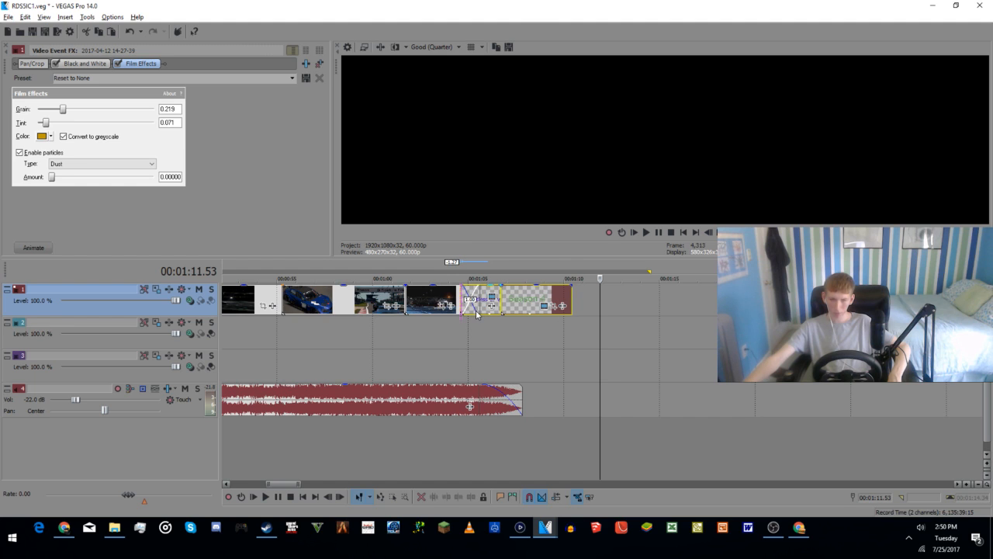
{"action": "left_click", "coordinate": [450, 376]}
{"action": "key", "text": "space"}
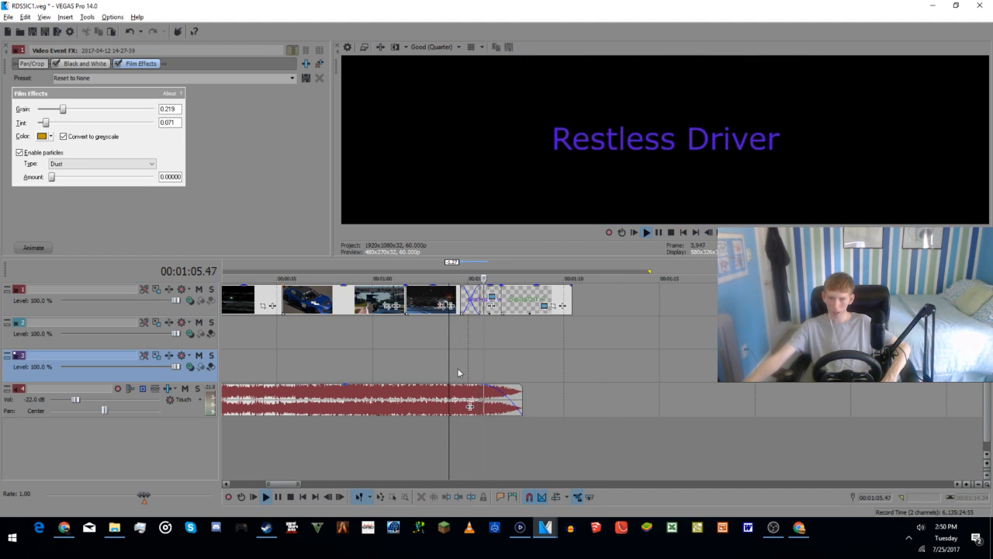
{"action": "key", "text": "space"}
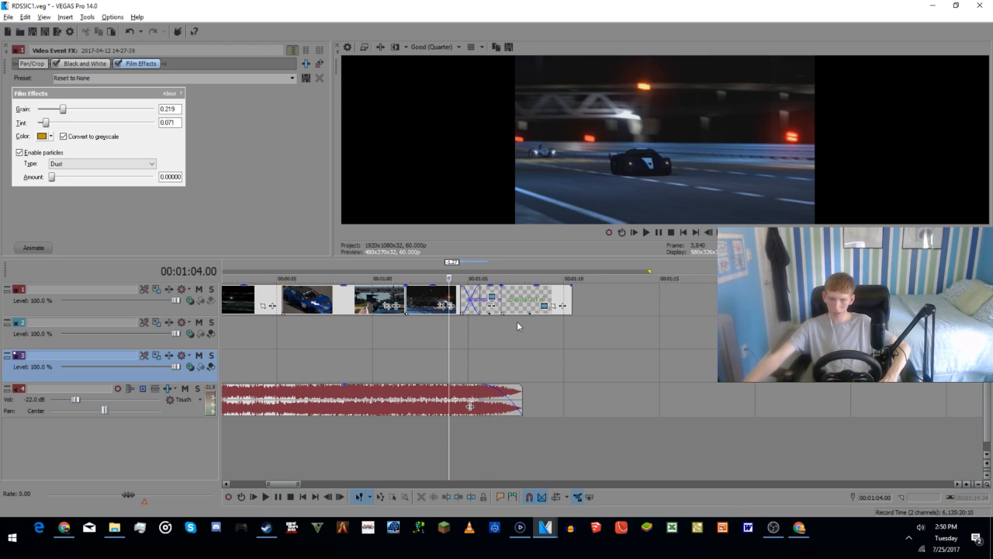
Step: Move the two text clips so they start exactly where the last night clip ends, and check the Restless Driver title's opening frames
{"action": "left_click_drag", "start_coordinate": [486, 291], "coordinate": [531, 304]}
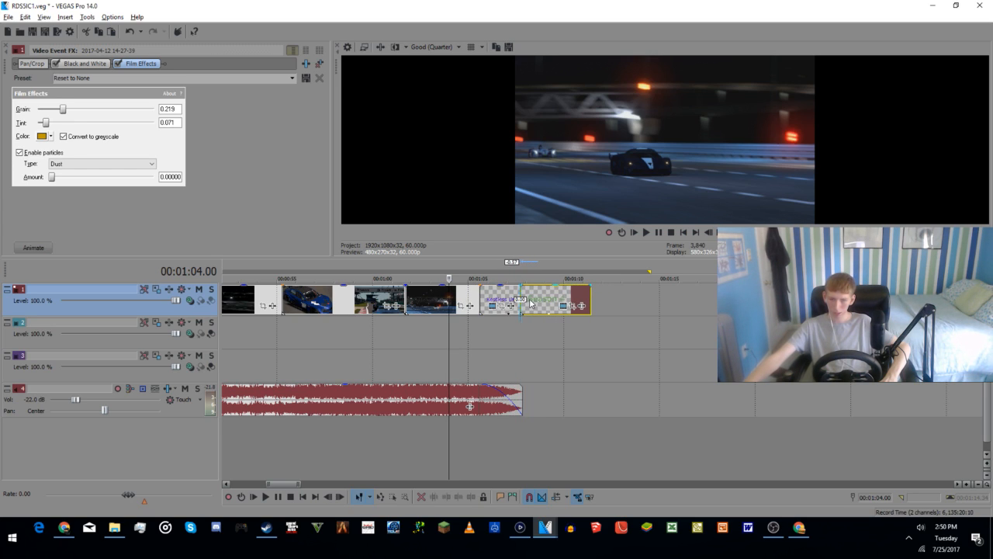
{"action": "left_click", "coordinate": [504, 346]}
{"action": "left_click", "coordinate": [486, 346]}
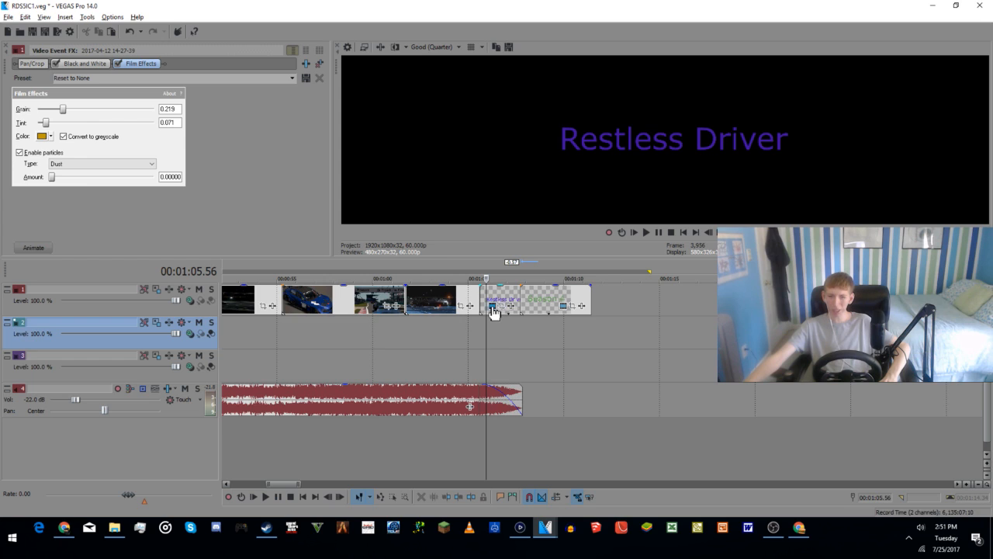
Step: Change the Restless Driver title's text color to a green shade and raise its red component
{"action": "left_click", "coordinate": [494, 307]}
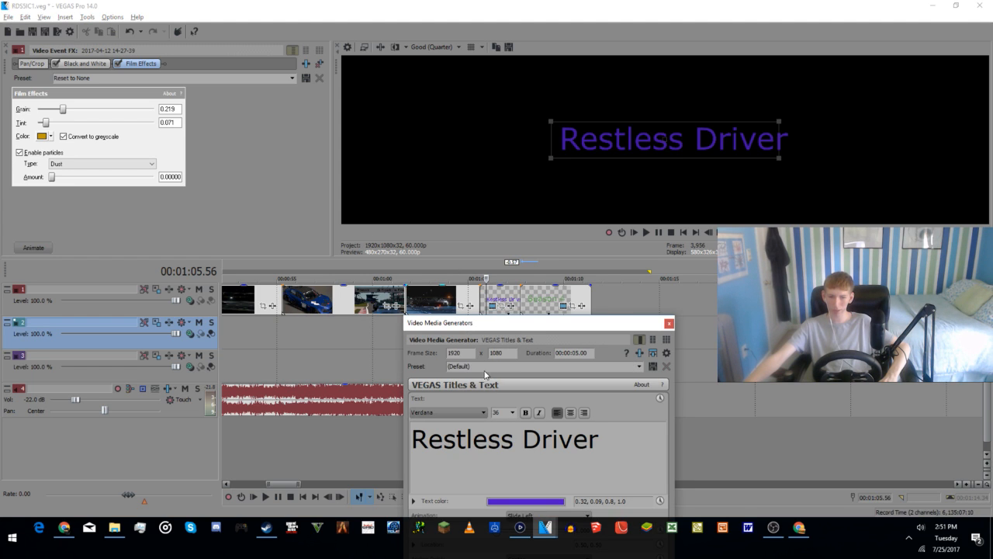
{"action": "left_click_drag", "start_coordinate": [522, 324], "coordinate": [494, 164]}
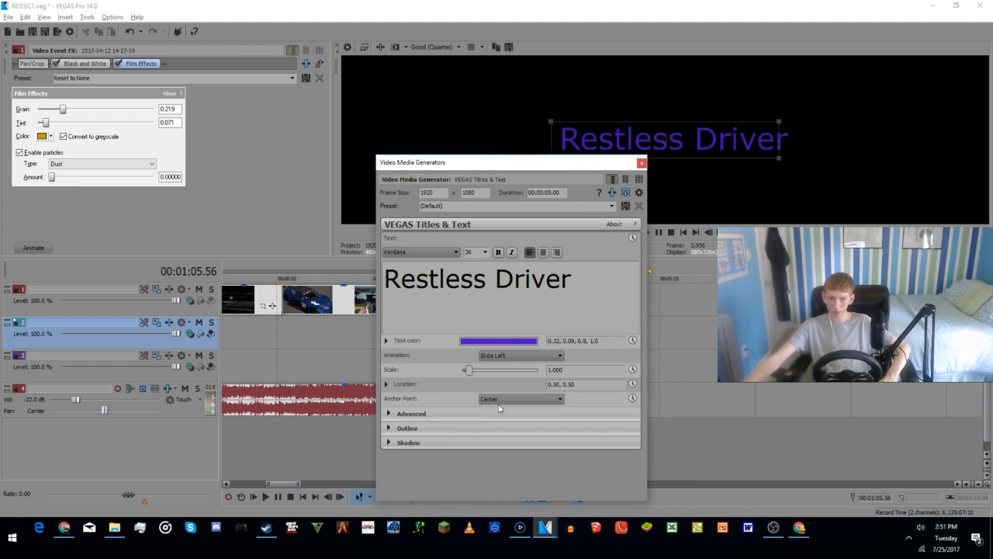
{"action": "left_click", "coordinate": [473, 343]}
{"action": "left_click", "coordinate": [483, 456]}
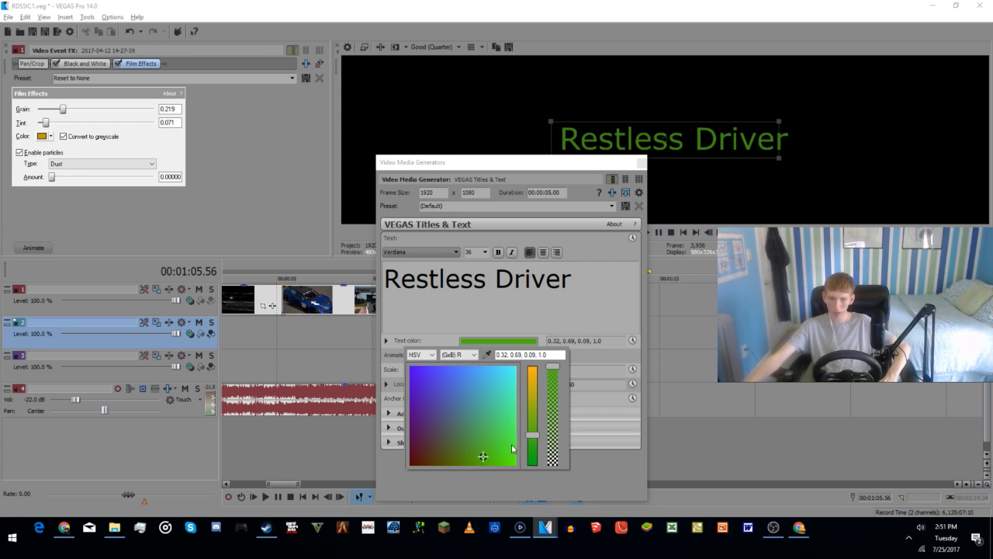
{"action": "left_click_drag", "start_coordinate": [532, 437], "coordinate": [536, 405]}
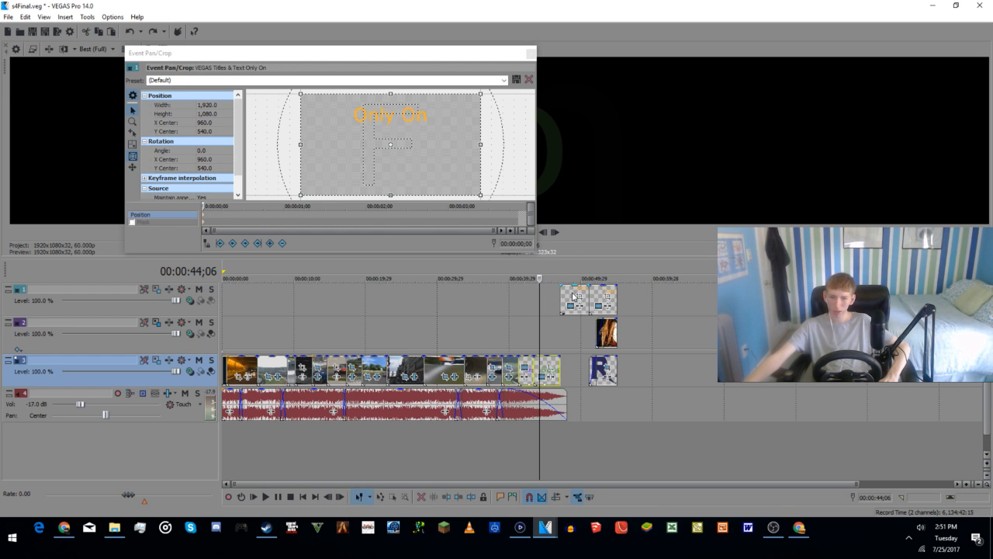
Step: In the s4Final project, set the Season 4 title's animation to Speedy and change its text to "Season 5"
{"action": "left_click", "coordinate": [542, 377]}
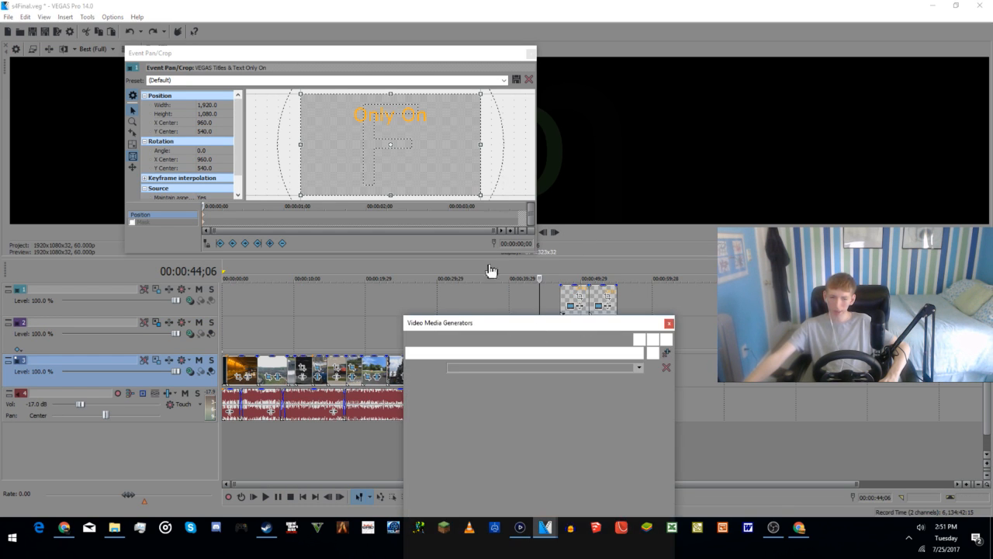
{"action": "left_click_drag", "start_coordinate": [541, 310], "coordinate": [528, 138]}
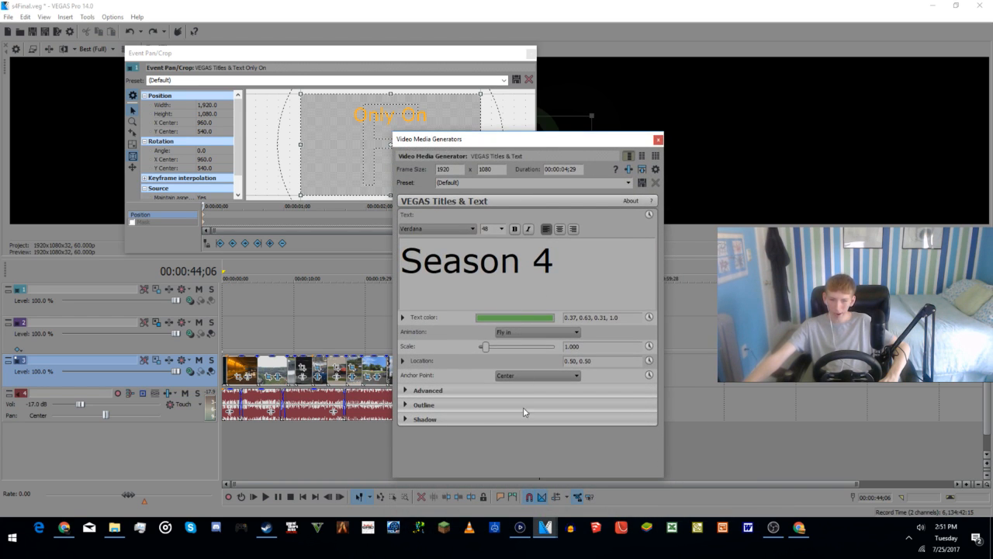
{"action": "left_click", "coordinate": [521, 332]}
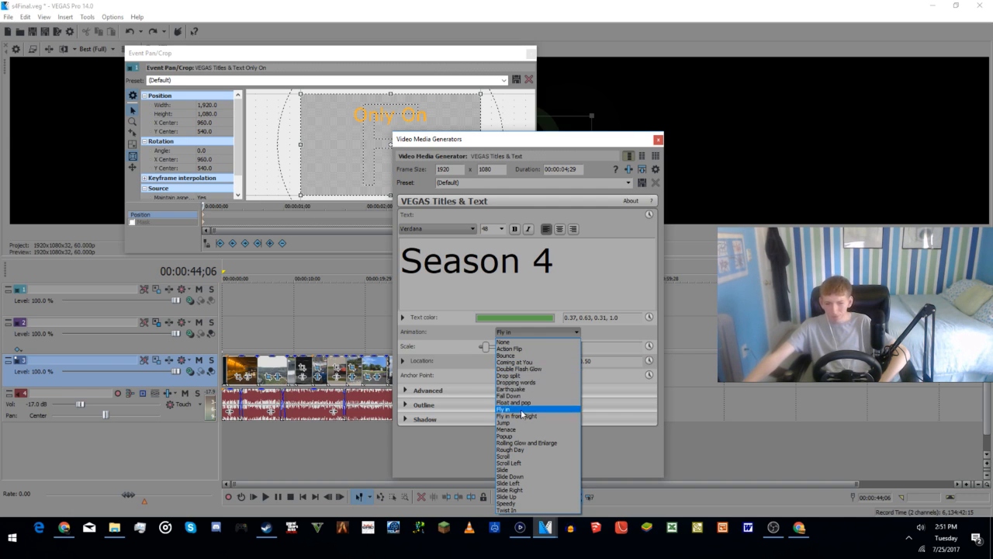
{"action": "left_click", "coordinate": [518, 504]}
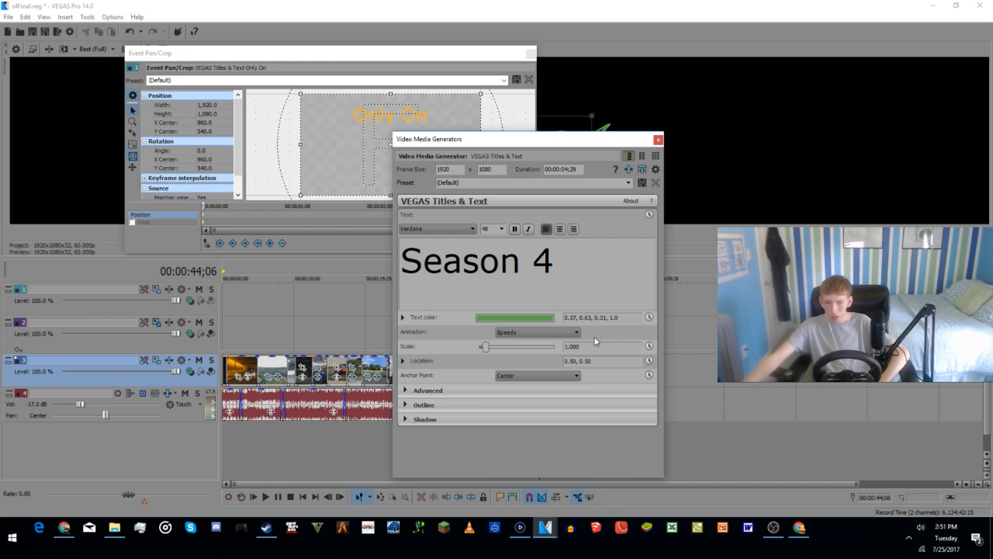
{"action": "key", "text": "BackSpace"}
{"action": "type", "text": "5"}
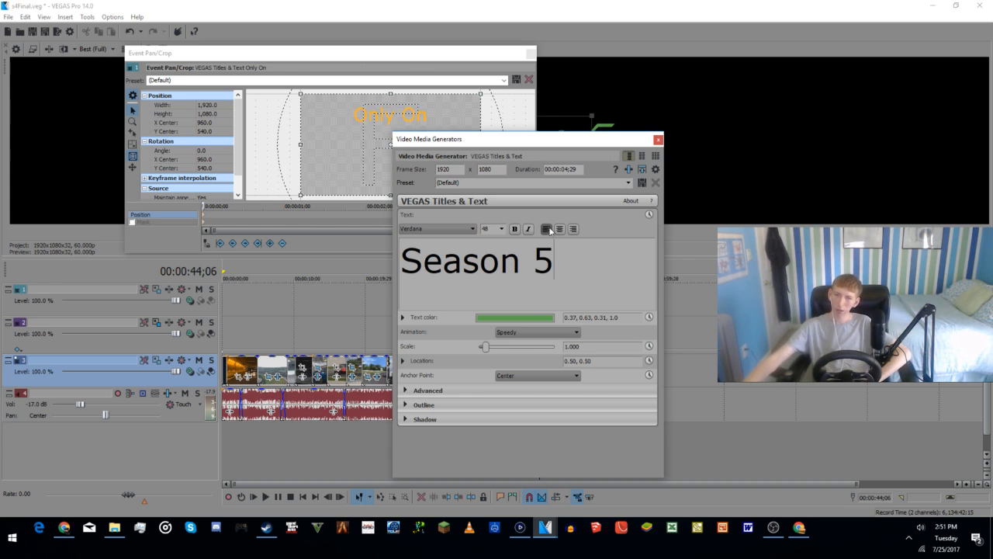
{"action": "left_click", "coordinate": [659, 140]}
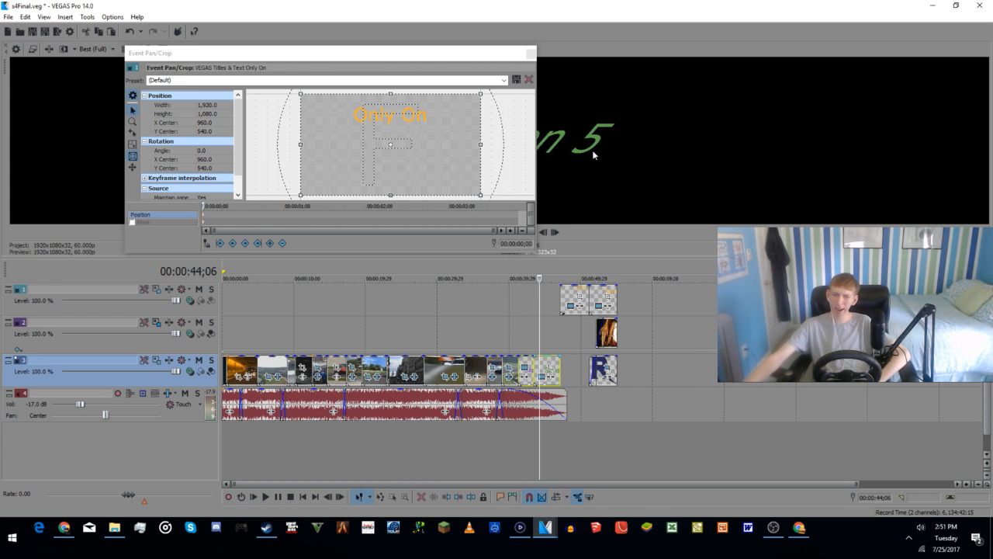
{"action": "left_click", "coordinate": [531, 54]}
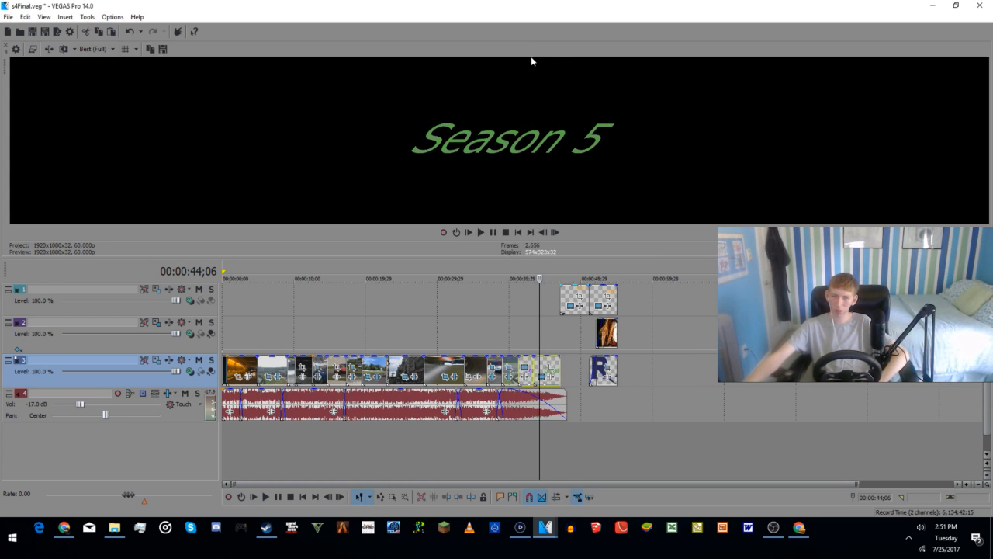
Step: Check the Restless Driver title's frames in s4Final and place the playhead at the title clip's start
{"action": "left_click", "coordinate": [527, 449]}
{"action": "left_click", "coordinate": [526, 452]}
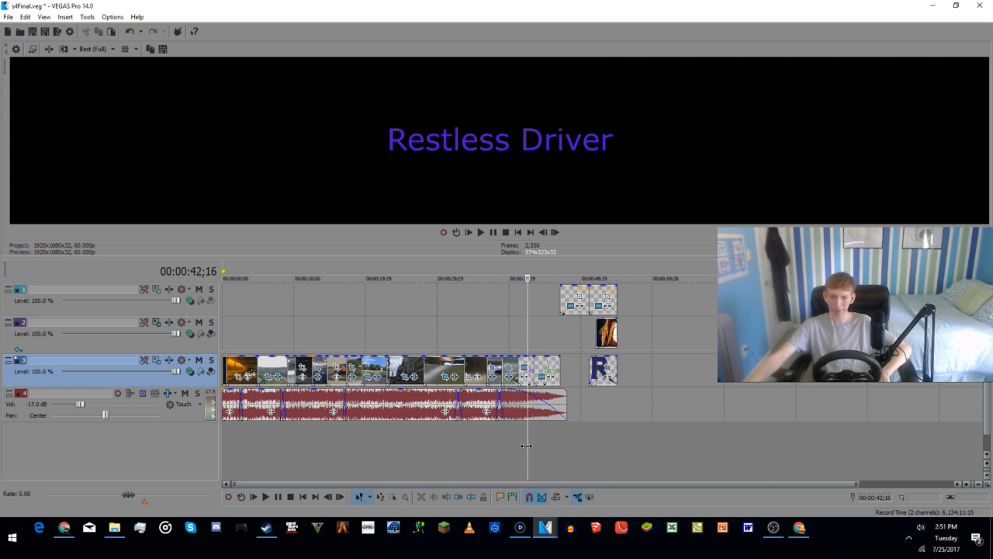
{"action": "left_click", "coordinate": [519, 456]}
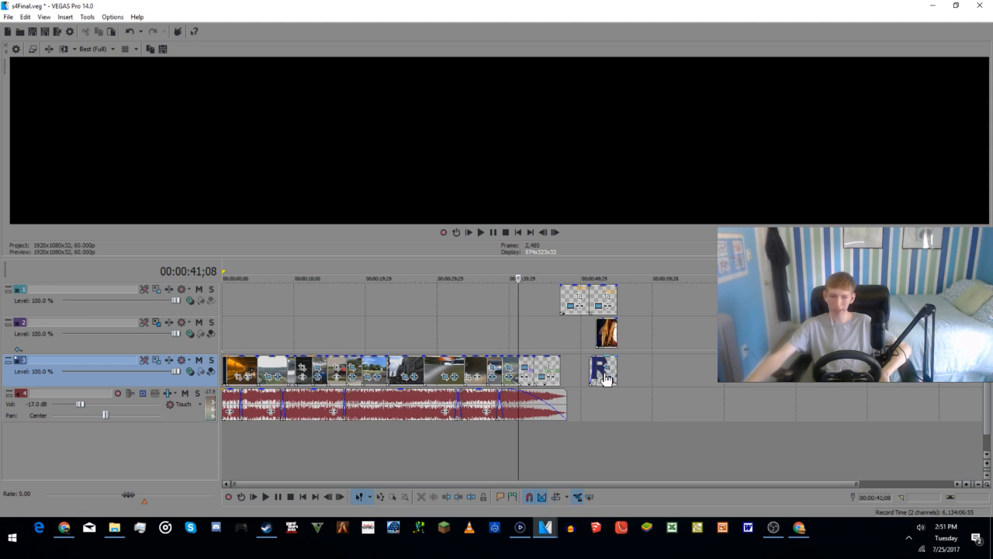
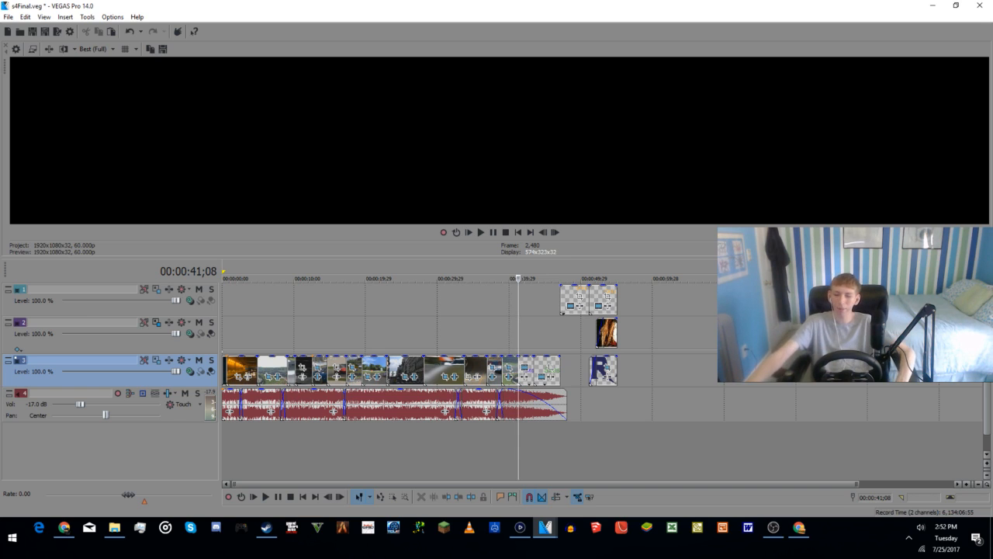
Step: Preview the Season 5 title's animation in s4Final and inspect its text generator settings
{"action": "key", "text": "space"}
{"action": "key", "text": "space"}
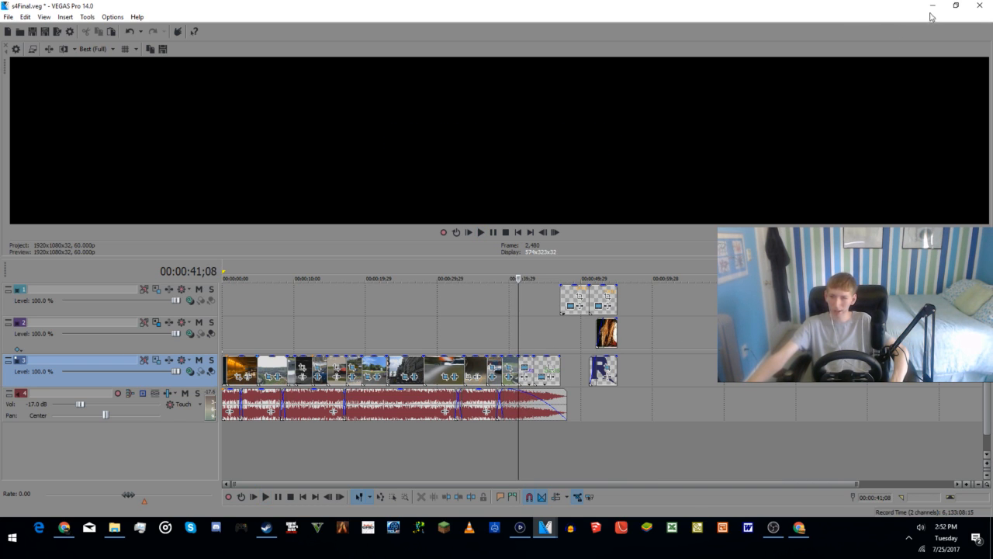
{"action": "left_click", "coordinate": [539, 364]}
{"action": "key", "text": "space"}
{"action": "key", "text": "space"}
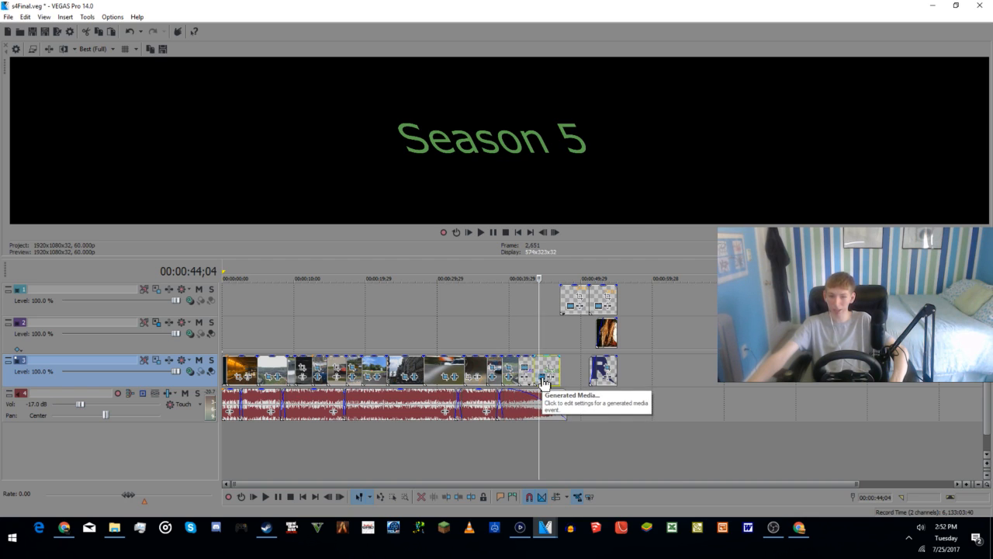
{"action": "left_click", "coordinate": [541, 379]}
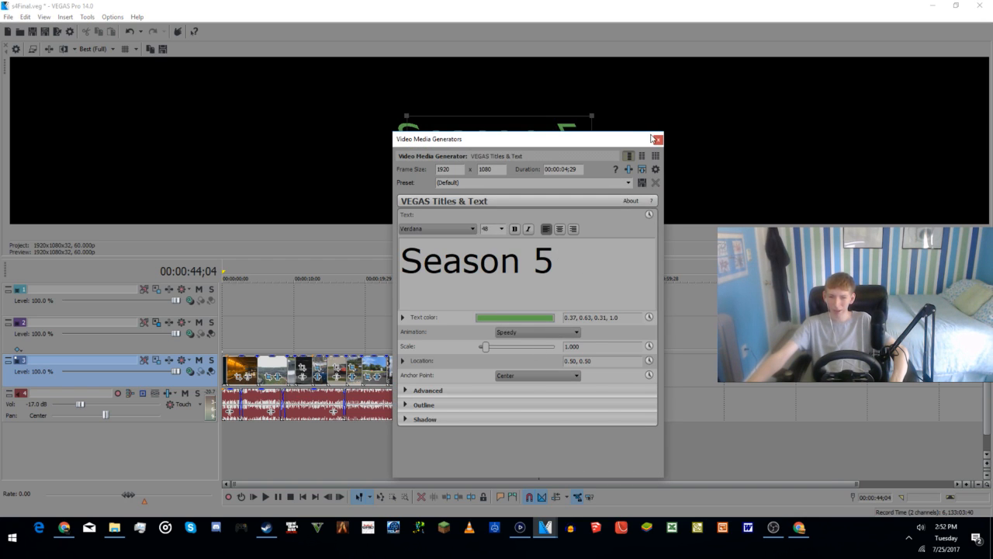
{"action": "left_click", "coordinate": [658, 139]}
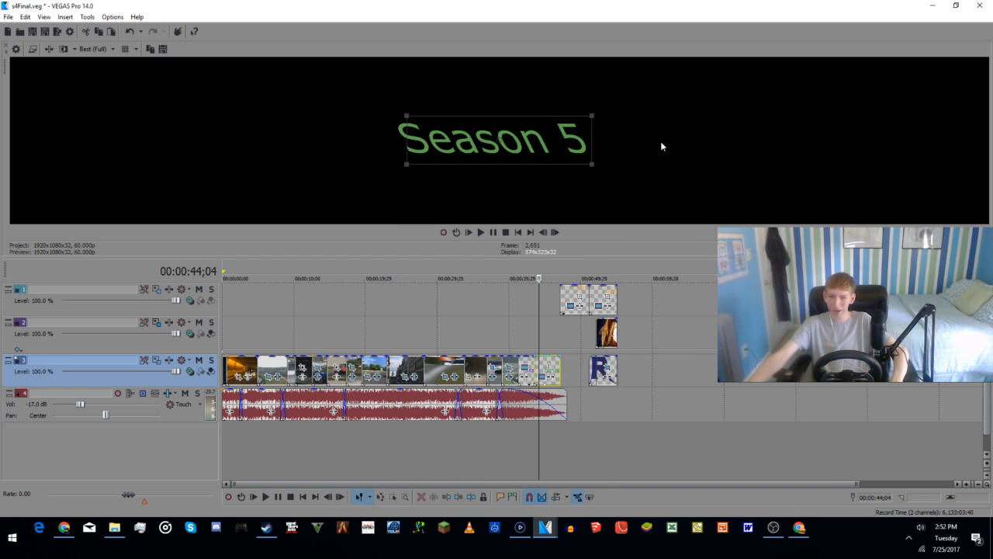
Step: Reopen the s4Final project without saving the changes made to it
{"action": "left_click", "coordinate": [19, 32]}
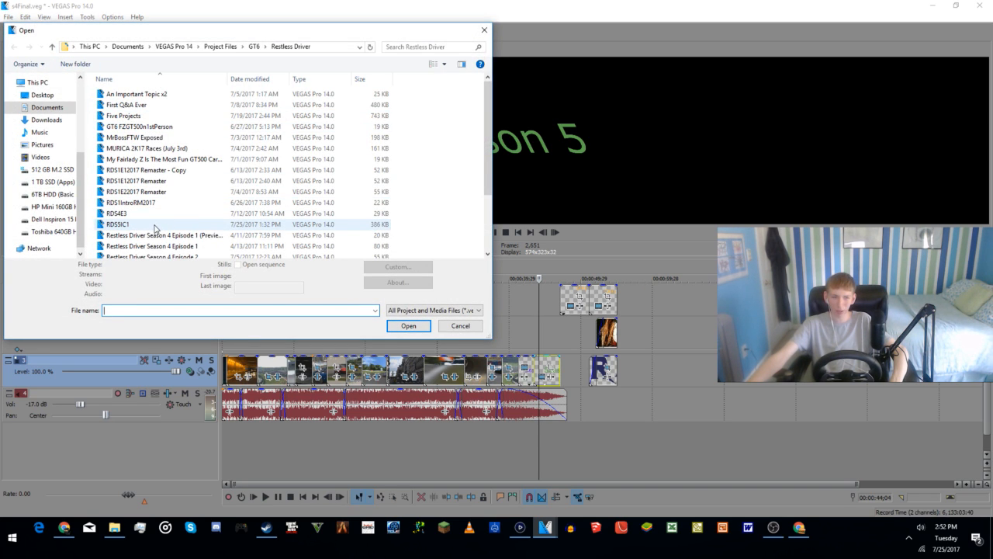
{"action": "scroll", "coordinate": [136, 198], "scroll_direction": "down", "scroll_amount": 2}
{"action": "left_click", "coordinate": [131, 192]}
{"action": "left_click", "coordinate": [401, 322]}
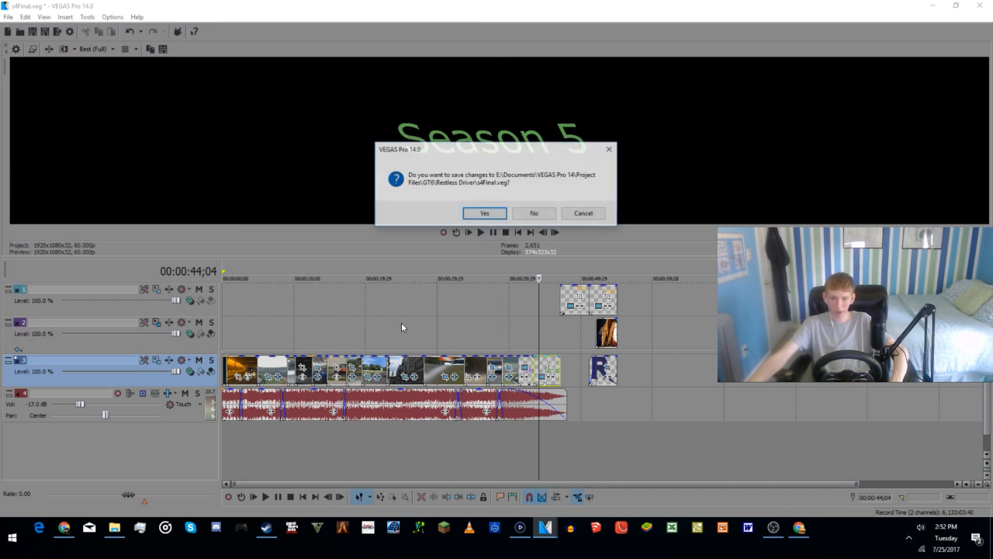
{"action": "left_click", "coordinate": [534, 214]}
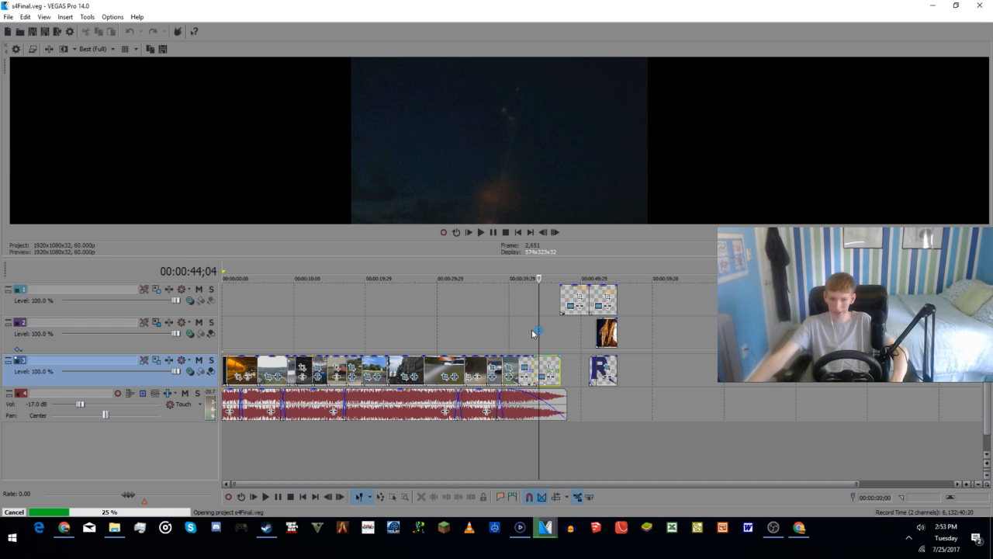
Step: Preview the original Season 4 title's animation in the reopened s4Final project
{"action": "left_click", "coordinate": [540, 367]}
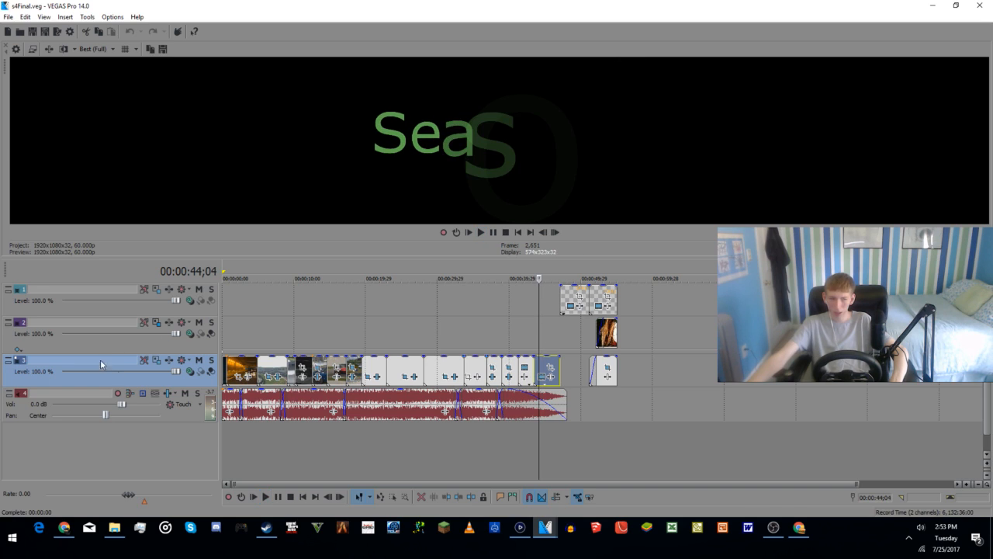
{"action": "scroll", "coordinate": [133, 408], "scroll_direction": "down", "scroll_amount": 5}
{"action": "key", "text": "space"}
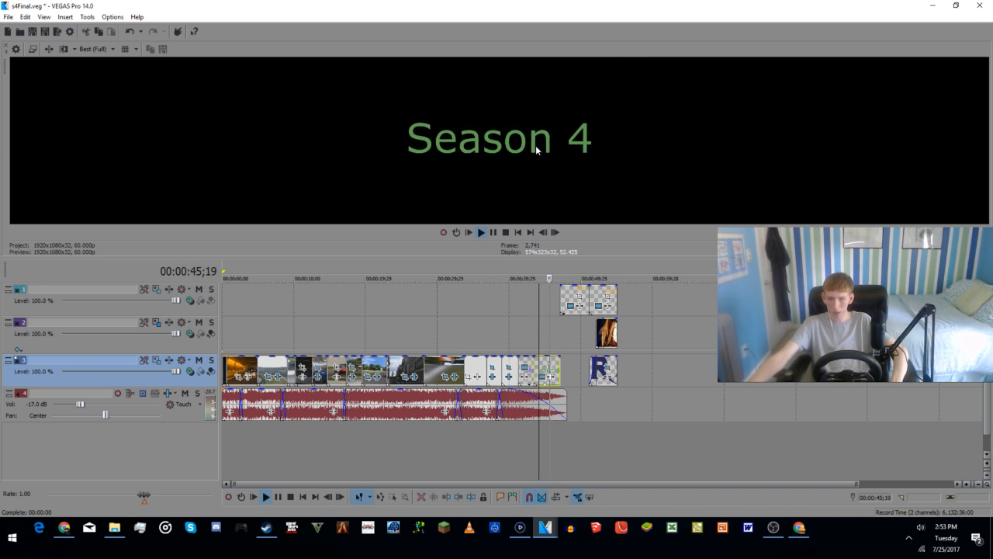
{"action": "key", "text": "space"}
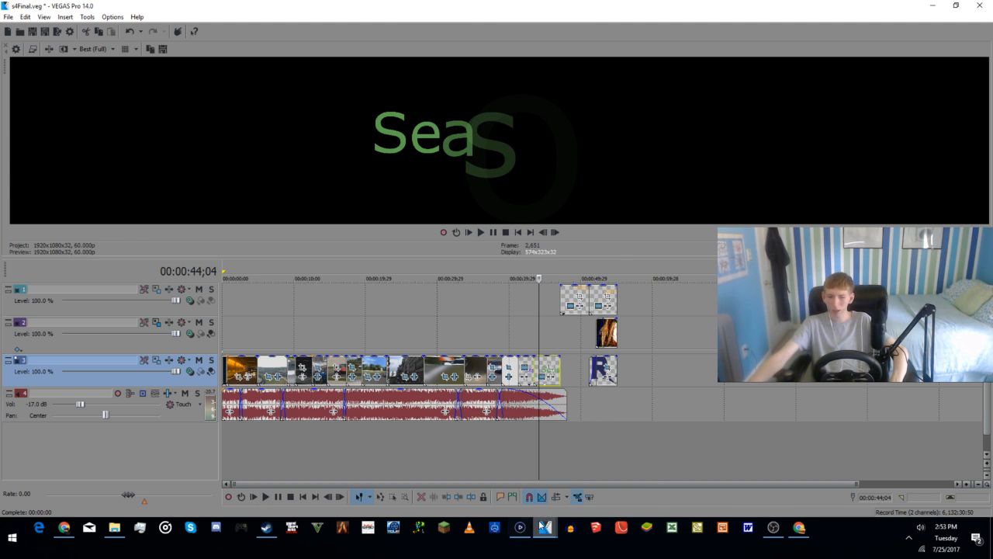
Step: Switch to the RDS5IC1 project, close the Restless Driver title's settings, and preview both title clips
{"action": "mouse_move", "coordinate": [553, 529]}
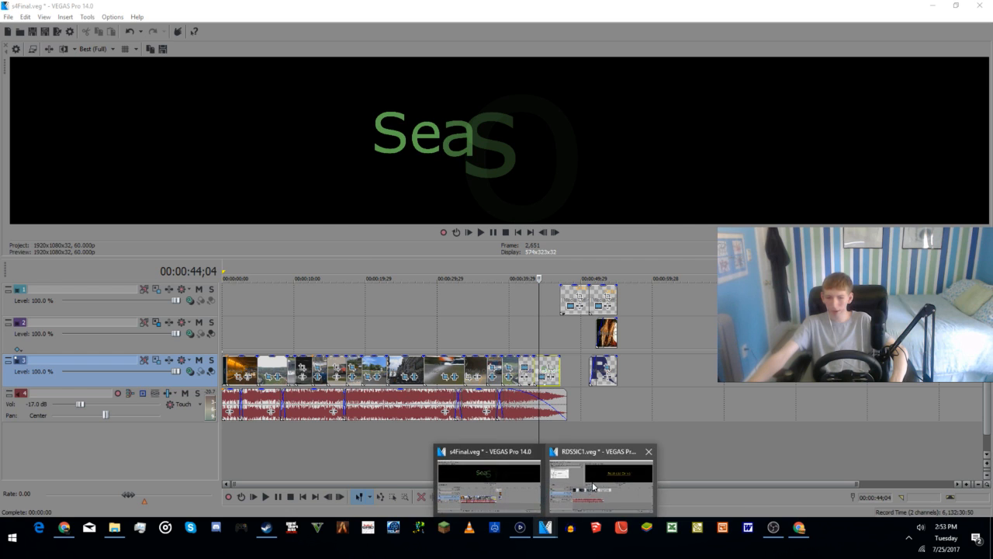
{"action": "left_click", "coordinate": [570, 491]}
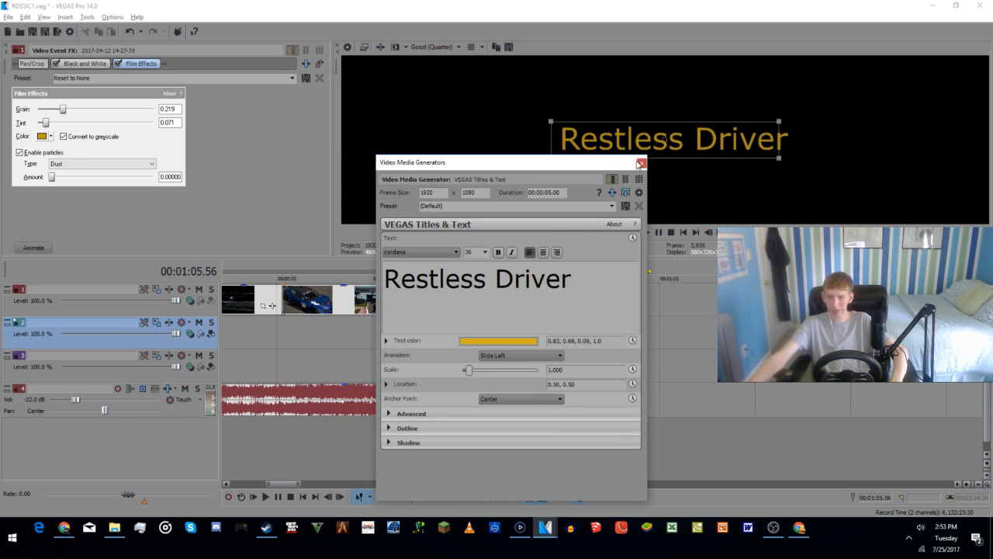
{"action": "left_click", "coordinate": [642, 163]}
{"action": "key", "text": "space"}
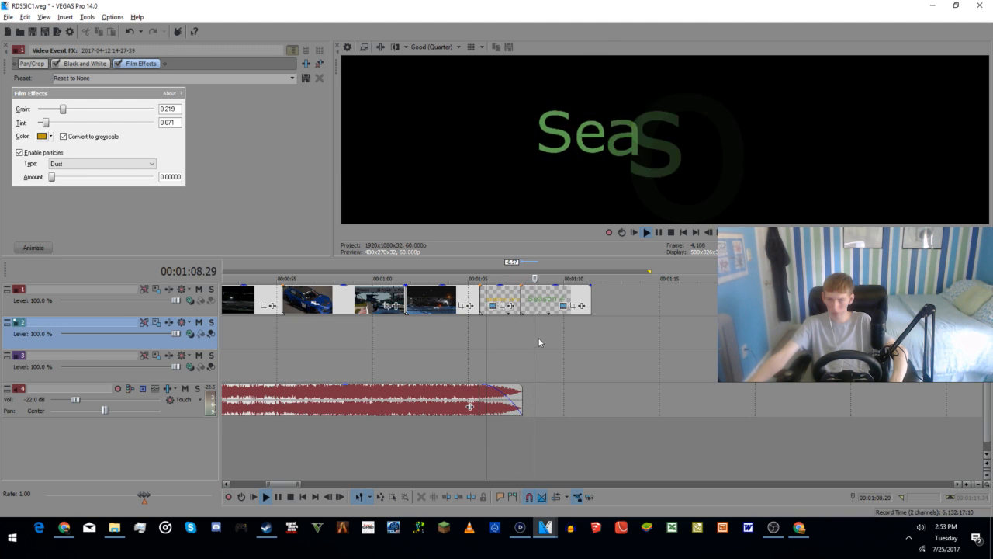
{"action": "key", "text": "space"}
Step: Change the Season 4 title's text color in RDS5IC1 to red (0.92, 0.15, 0.17)
{"action": "left_click", "coordinate": [563, 305]}
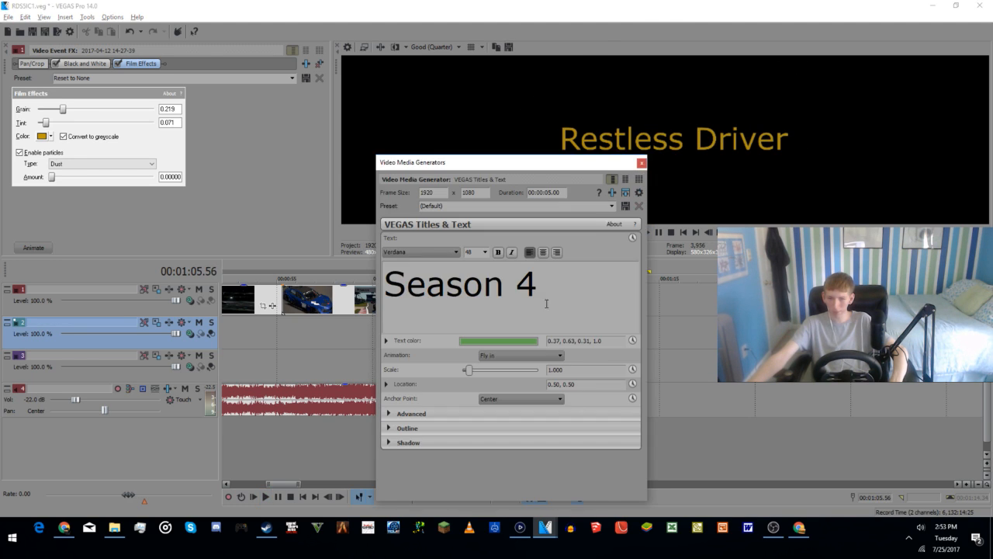
{"action": "left_click", "coordinate": [519, 342]}
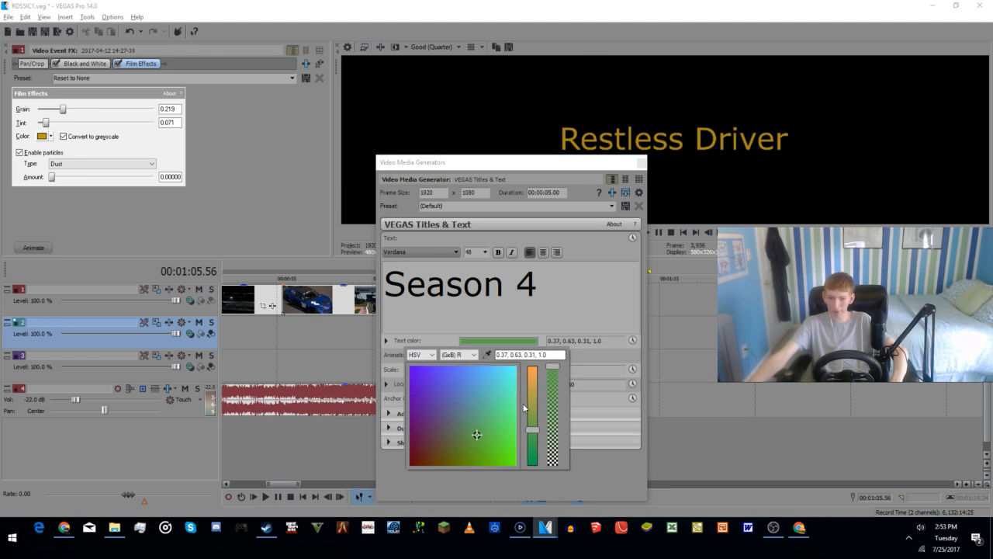
{"action": "left_click", "coordinate": [497, 448]}
{"action": "left_click_drag", "start_coordinate": [537, 434], "coordinate": [540, 386]}
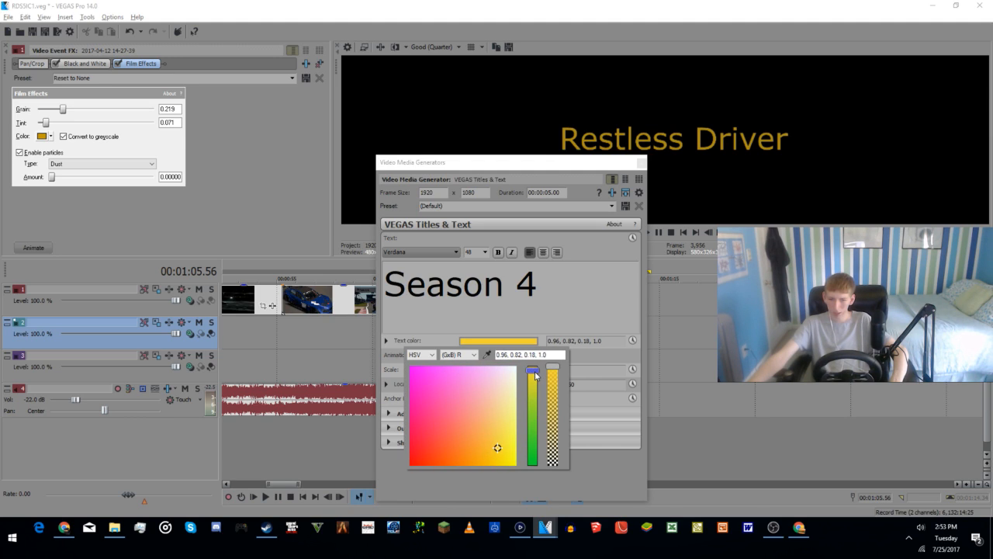
{"action": "left_click", "coordinate": [425, 451]}
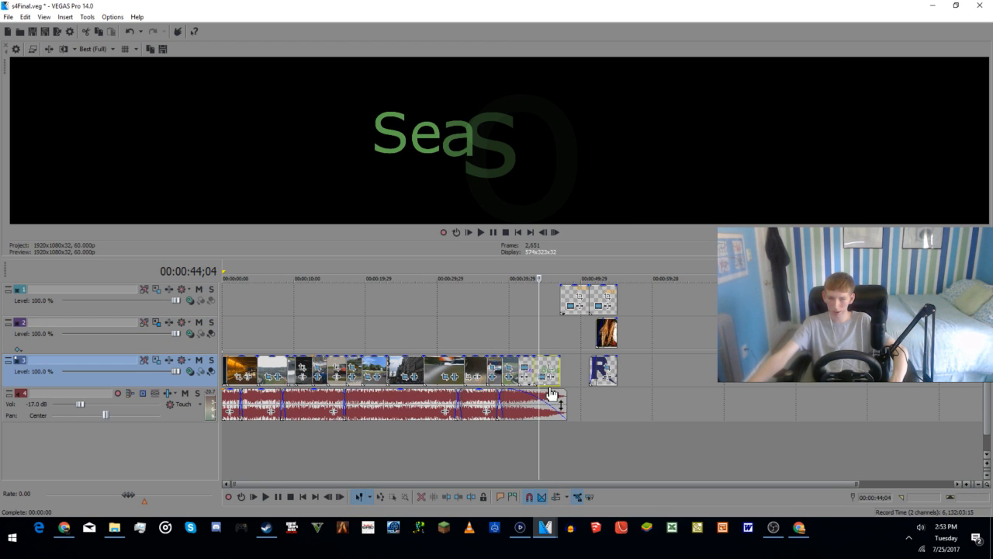
Step: Check the Season 4 title's fly-in animation in s4Final and return to the RDS5IC1 project
{"action": "scroll", "coordinate": [636, 372], "scroll_direction": "up", "scroll_amount": 2}
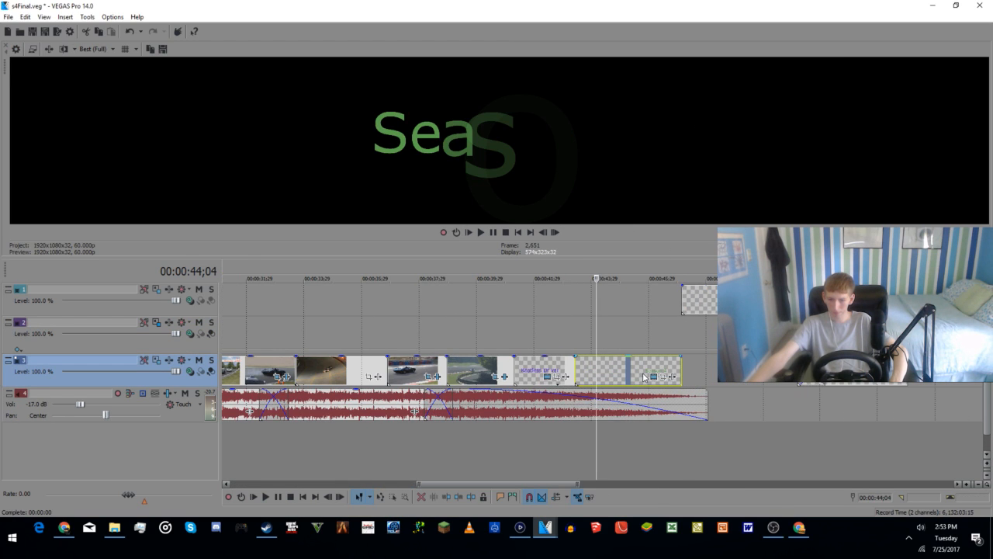
{"action": "key", "text": "space"}
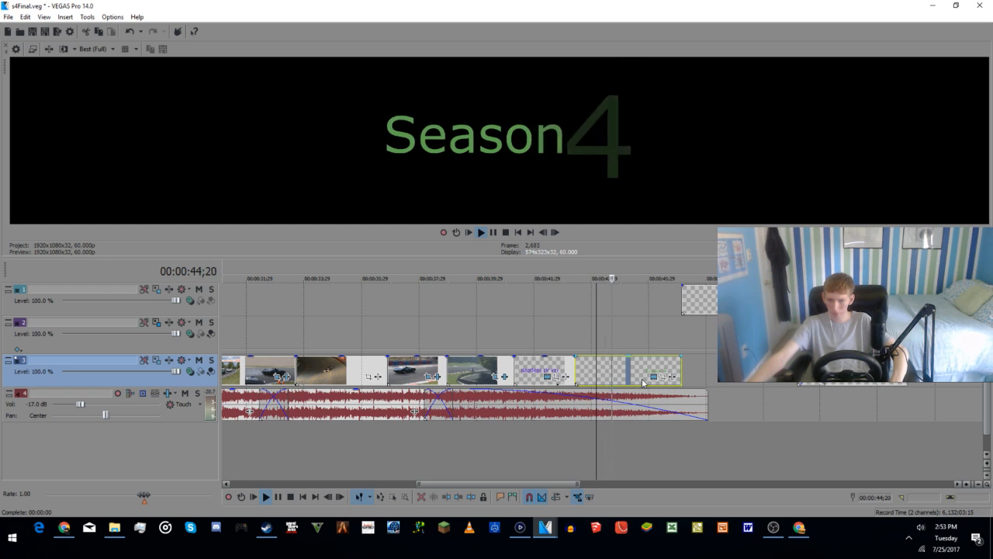
{"action": "key", "text": "space"}
{"action": "left_click", "coordinate": [932, 6]}
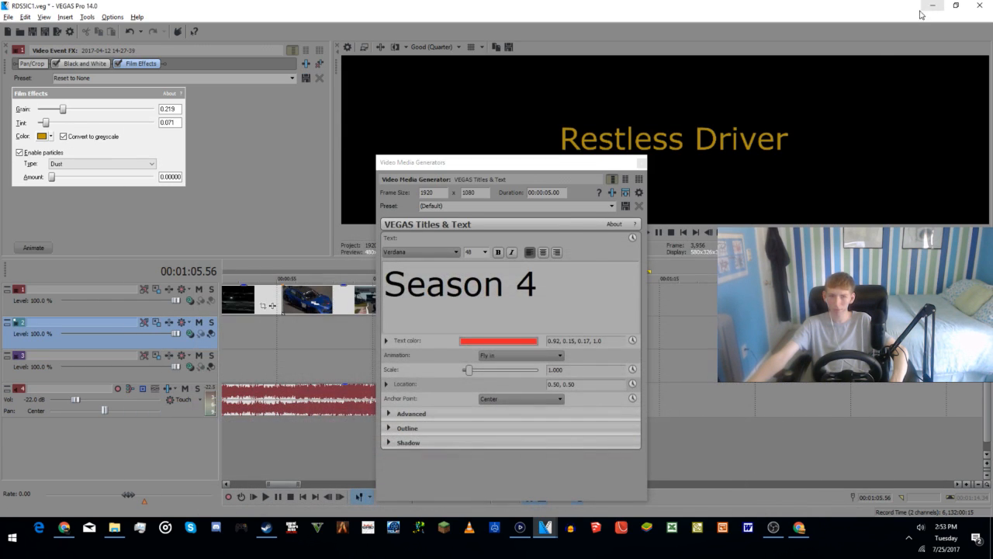
Step: Set the red Season 4 title's animation to Speedy and close its settings
{"action": "left_click", "coordinate": [540, 355]}
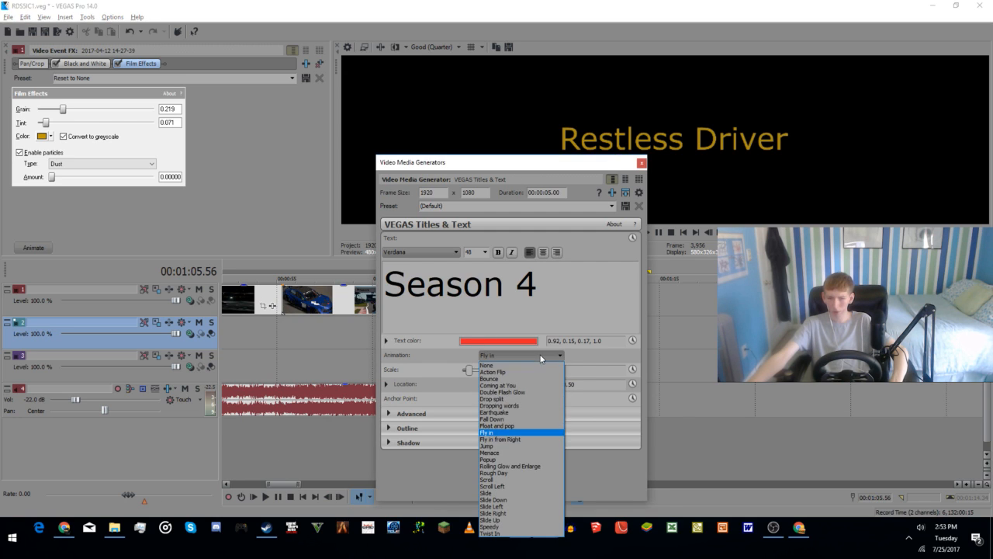
{"action": "left_click", "coordinate": [487, 526]}
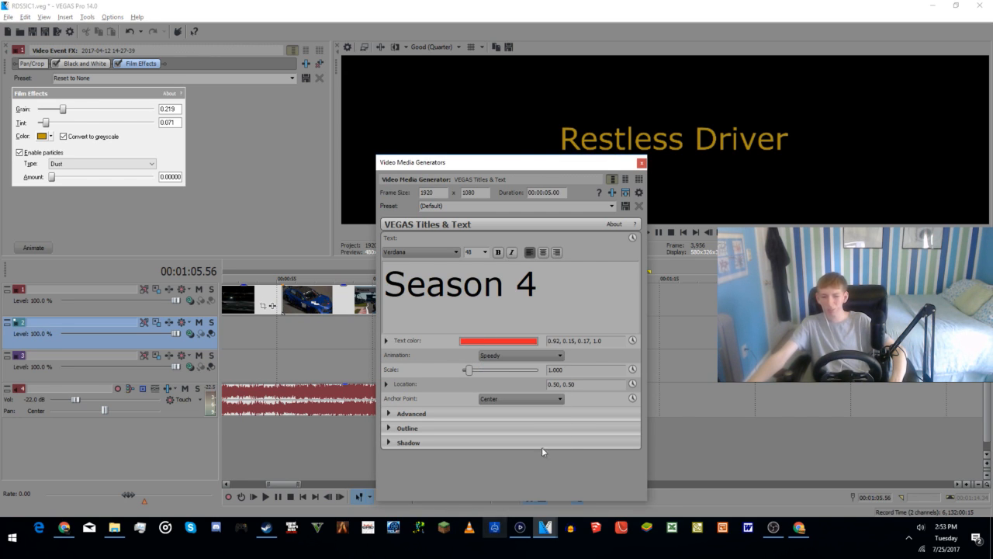
{"action": "left_click", "coordinate": [641, 164]}
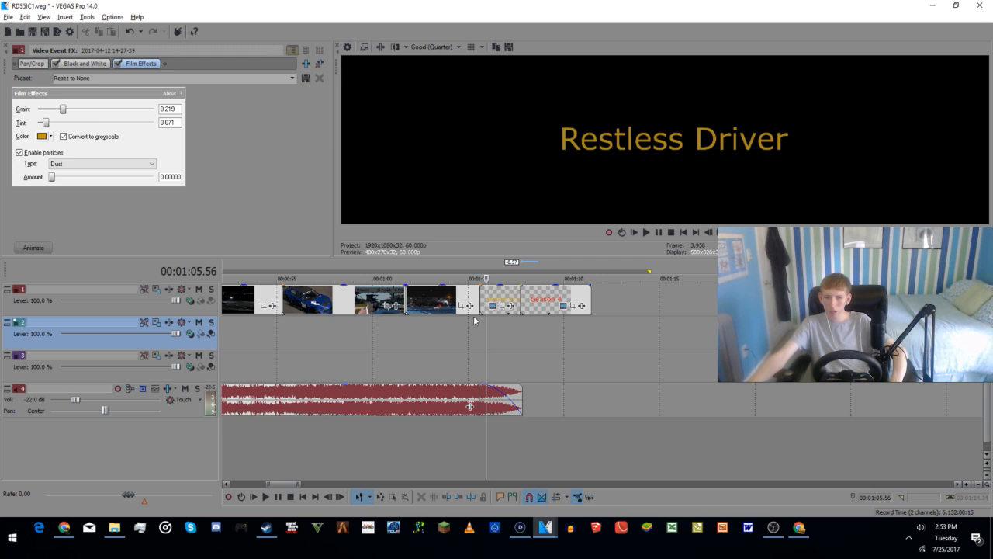
Step: Set the Restless Driver title's animation to Slide Up and play the ending from just before the titles
{"action": "left_click", "coordinate": [494, 307]}
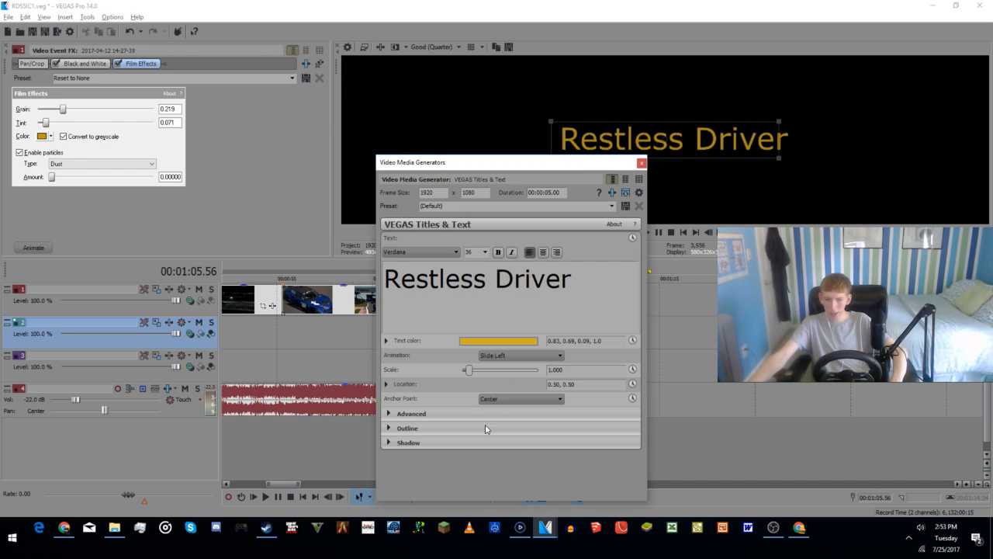
{"action": "left_click", "coordinate": [510, 355]}
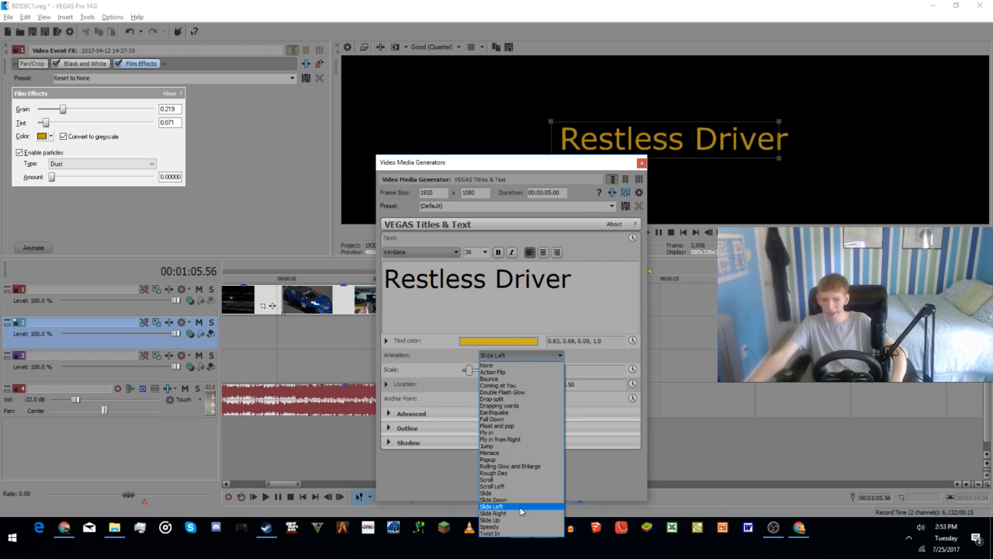
{"action": "left_click", "coordinate": [513, 520]}
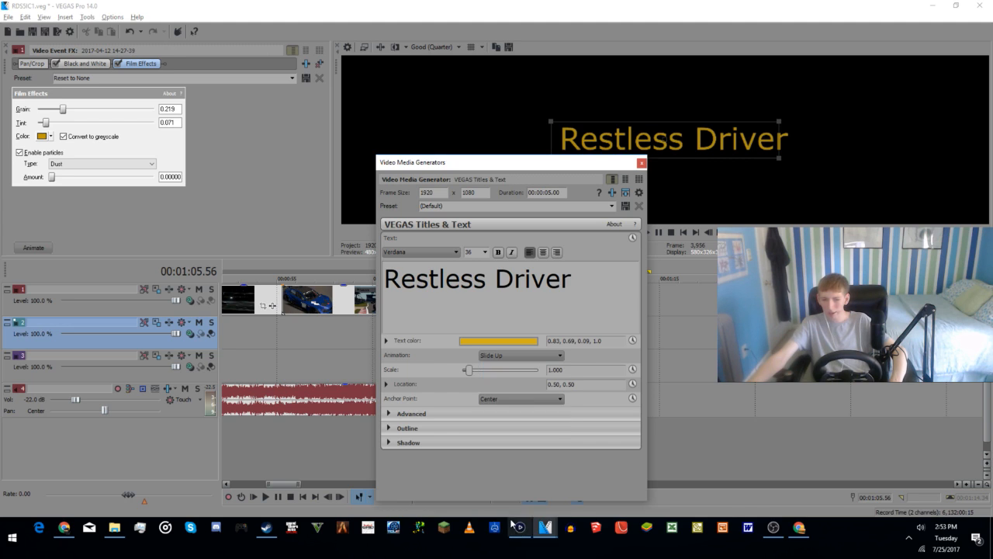
{"action": "left_click", "coordinate": [640, 164]}
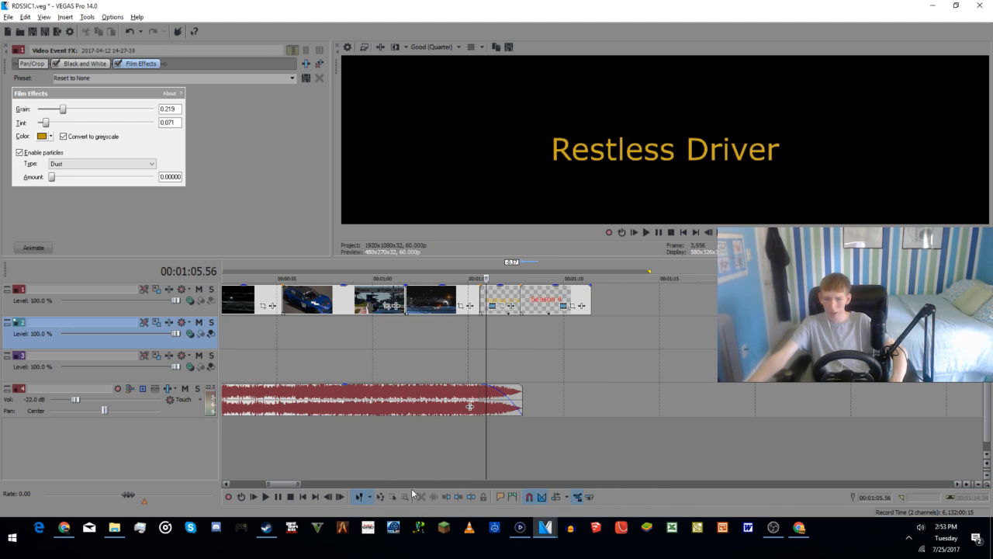
{"action": "left_click", "coordinate": [467, 460]}
{"action": "key", "text": "space"}
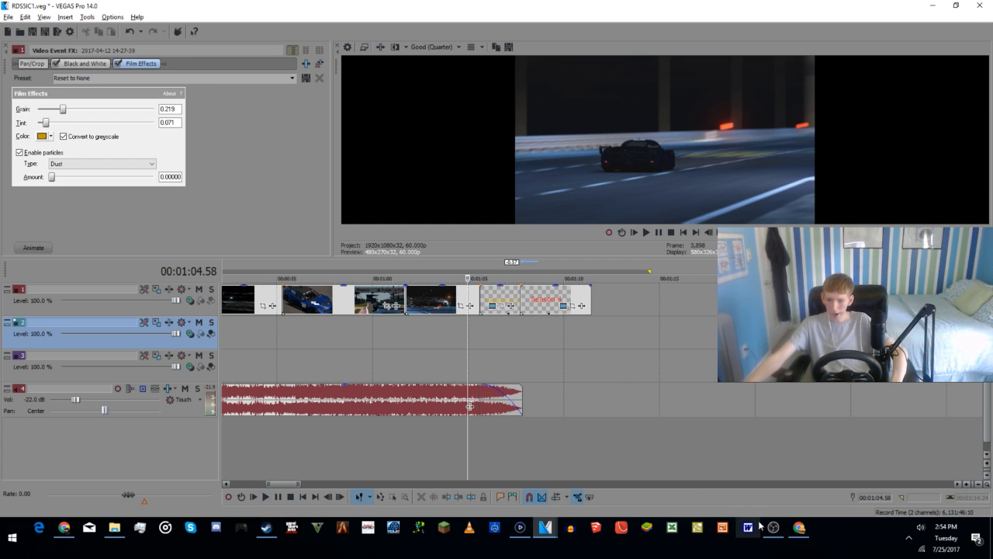
Step: In s4Final, select the two orange closing text clips together with the image clip and the RACER logo clip
{"action": "mouse_move", "coordinate": [547, 536]}
{"action": "left_click", "coordinate": [505, 482]}
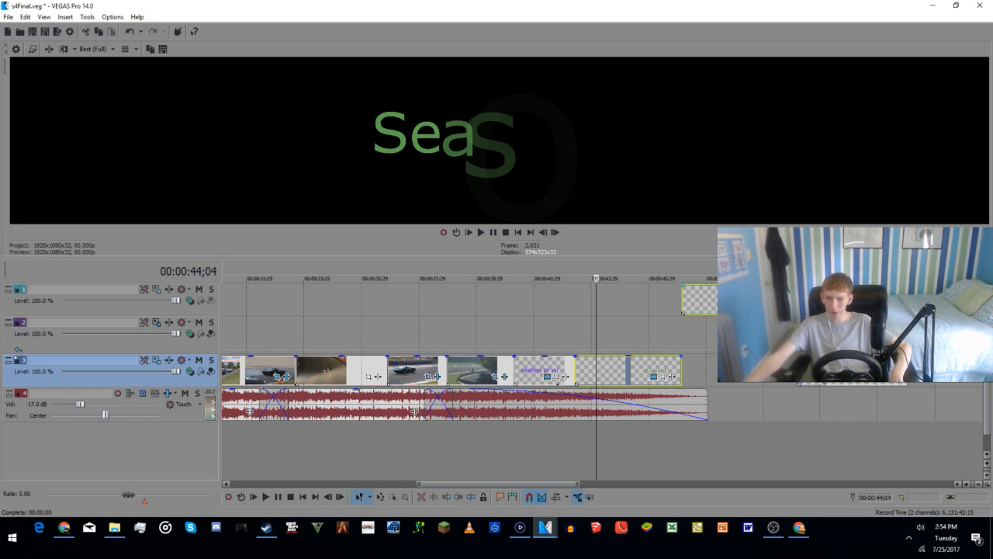
{"action": "left_click", "coordinate": [625, 366]}
{"action": "left_click", "coordinate": [743, 412]}
{"action": "left_click", "coordinate": [710, 483]}
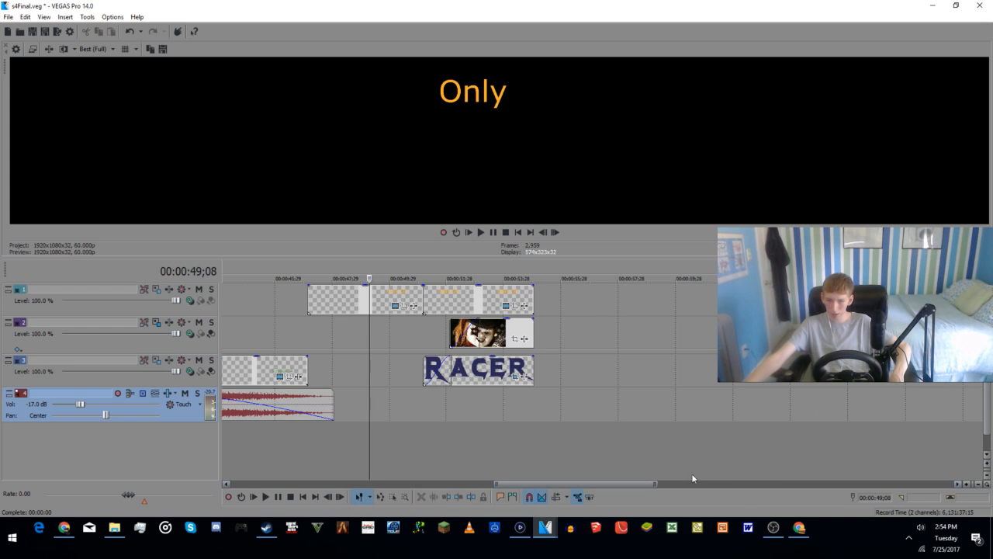
{"action": "left_click", "coordinate": [371, 437]}
{"action": "left_click", "coordinate": [339, 435]}
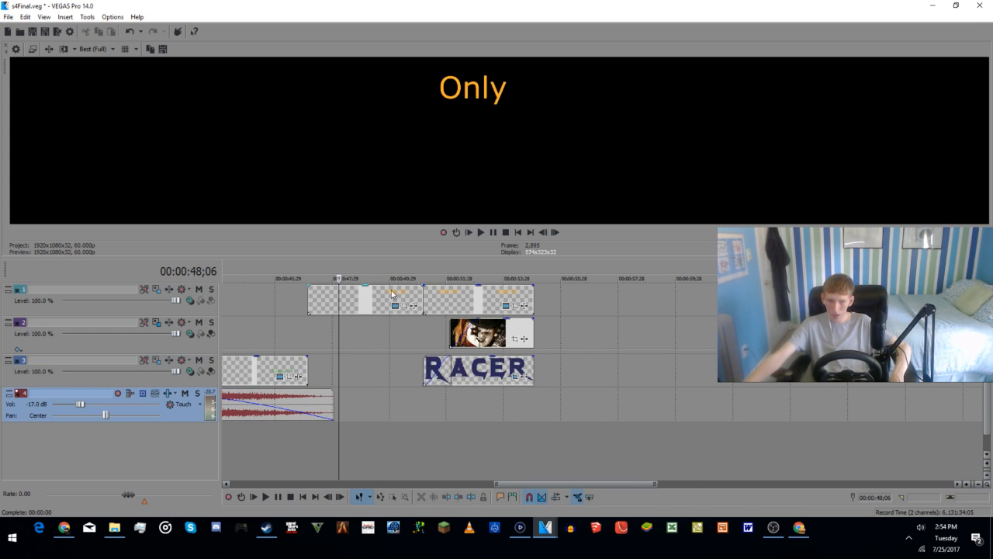
{"action": "left_click", "coordinate": [370, 307]}
{"action": "left_click", "coordinate": [458, 301], "text": "ctrl"}
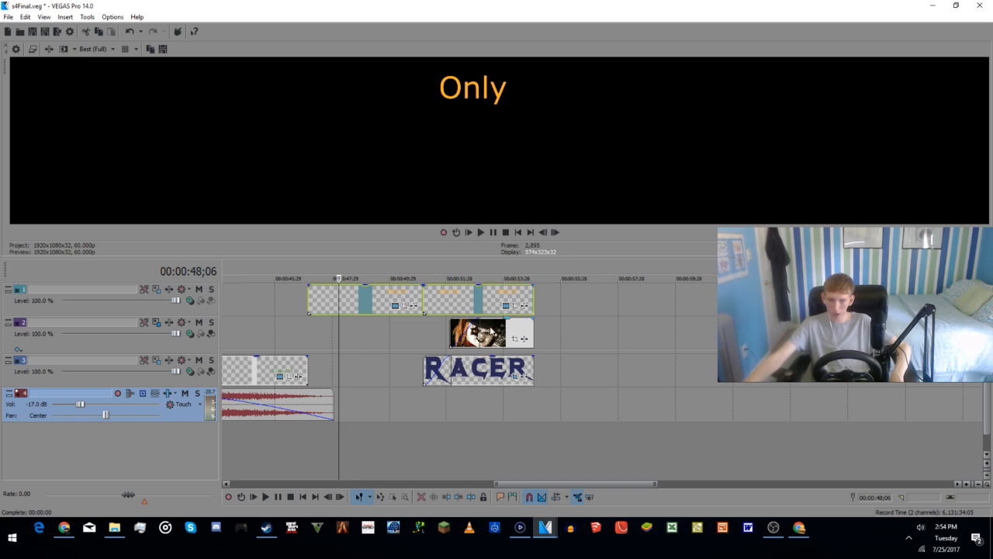
{"action": "left_click", "coordinate": [491, 339], "text": "ctrl"}
{"action": "left_click", "coordinate": [481, 375], "text": "ctrl"}
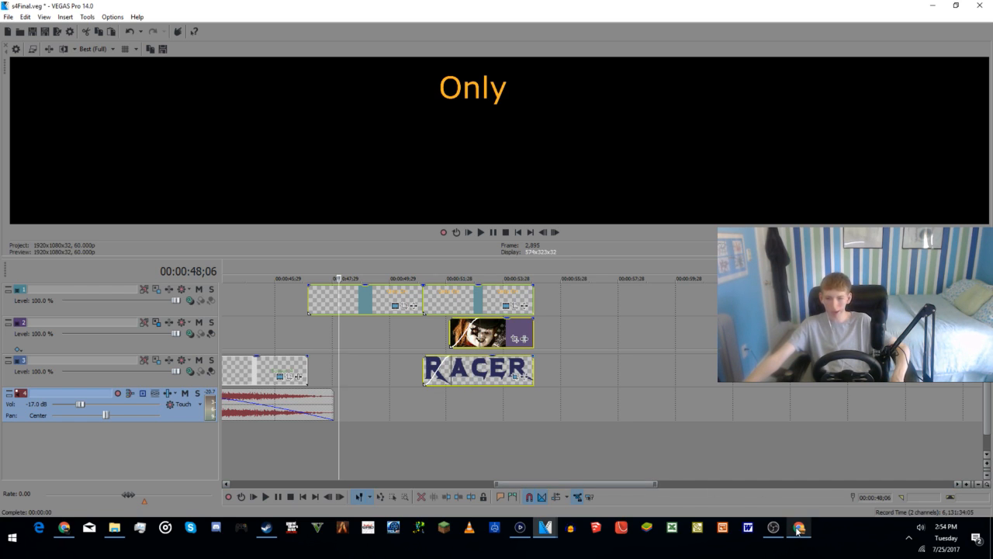
Step: Switch to the RDS5IC1 project and paste the copied closing clips directly after the red Season title, at 00:01:11.26
{"action": "mouse_move", "coordinate": [542, 531]}
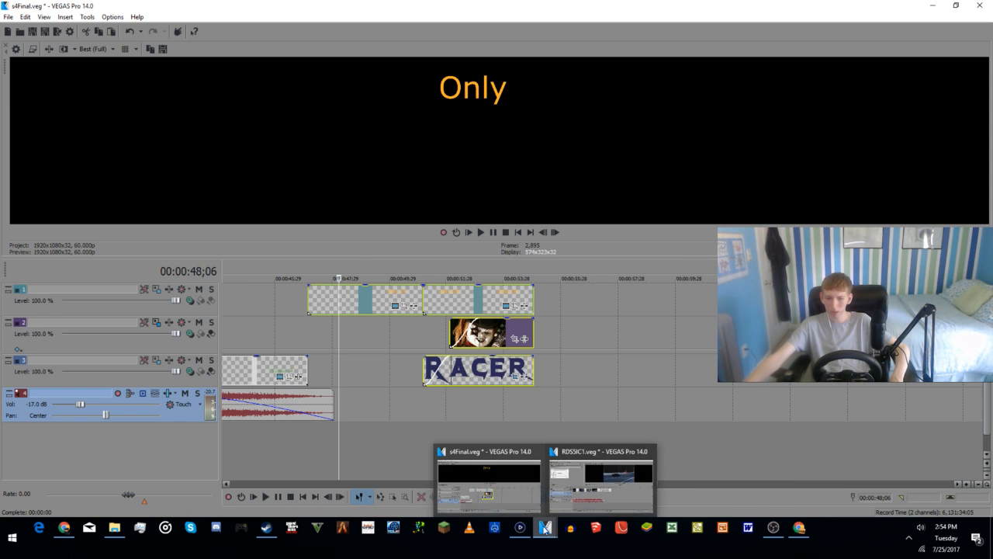
{"action": "left_click", "coordinate": [602, 477]}
{"action": "left_click", "coordinate": [600, 307]}
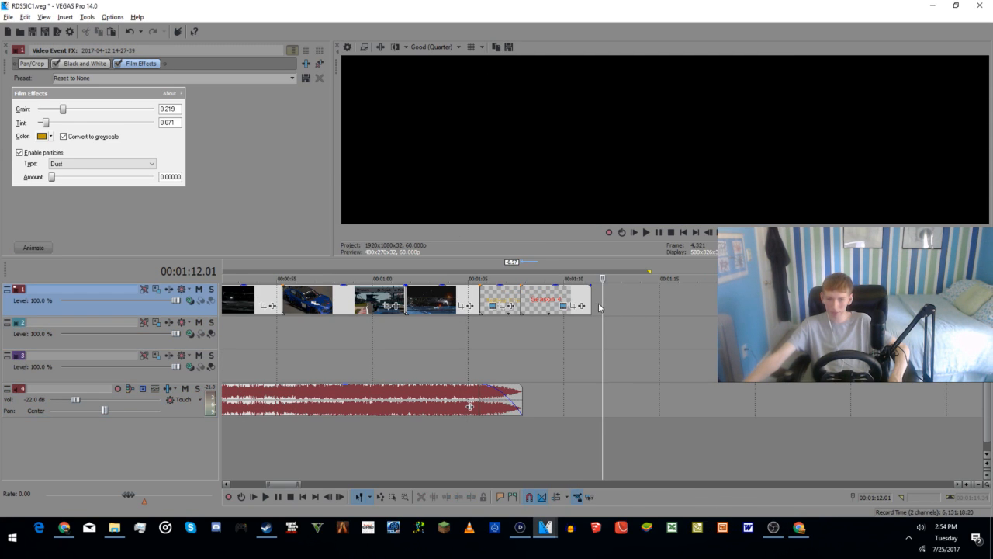
{"action": "left_click", "coordinate": [595, 311]}
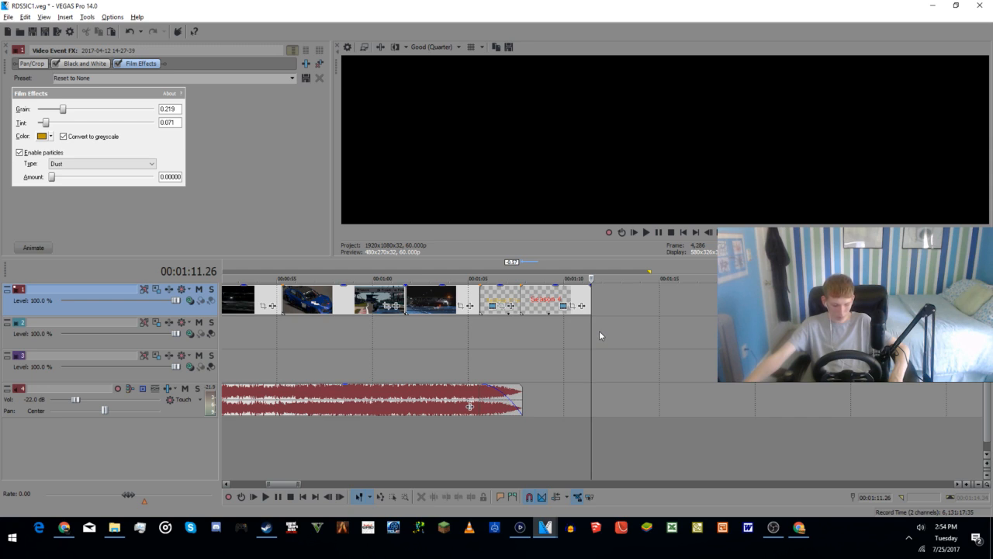
{"action": "key", "text": "ctrl+v"}
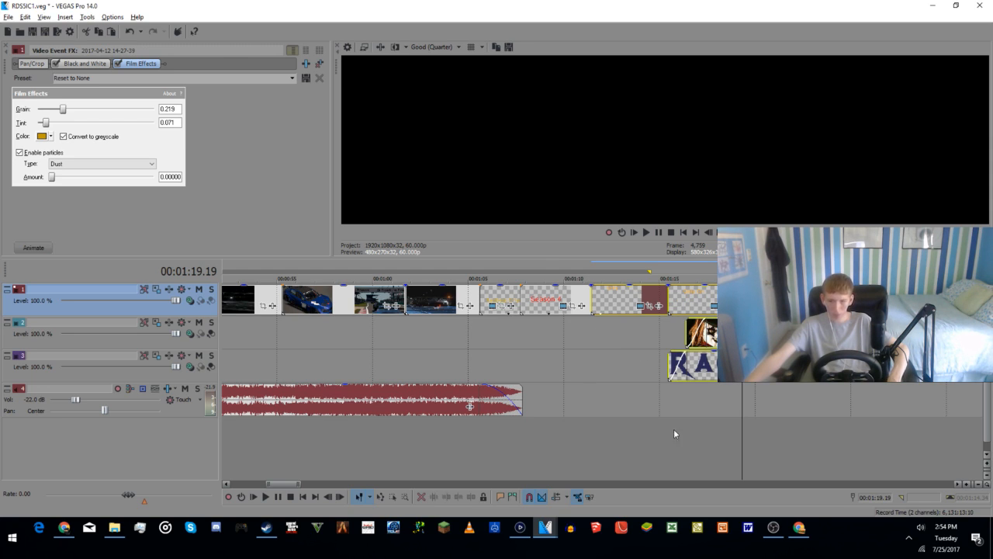
Step: Play the pasted closing clips from just after the start of the first orange text clip
{"action": "left_click", "coordinate": [595, 451]}
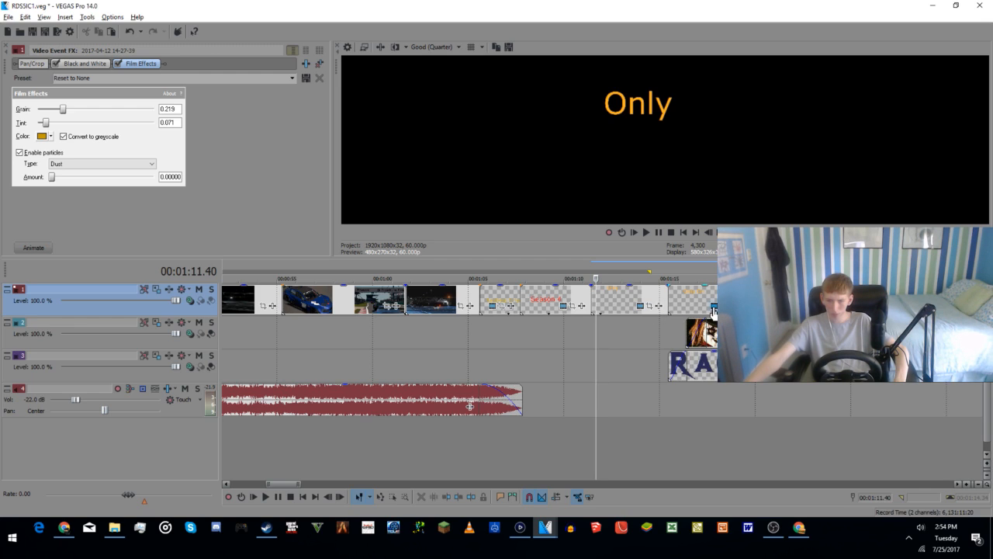
{"action": "key", "text": "space"}
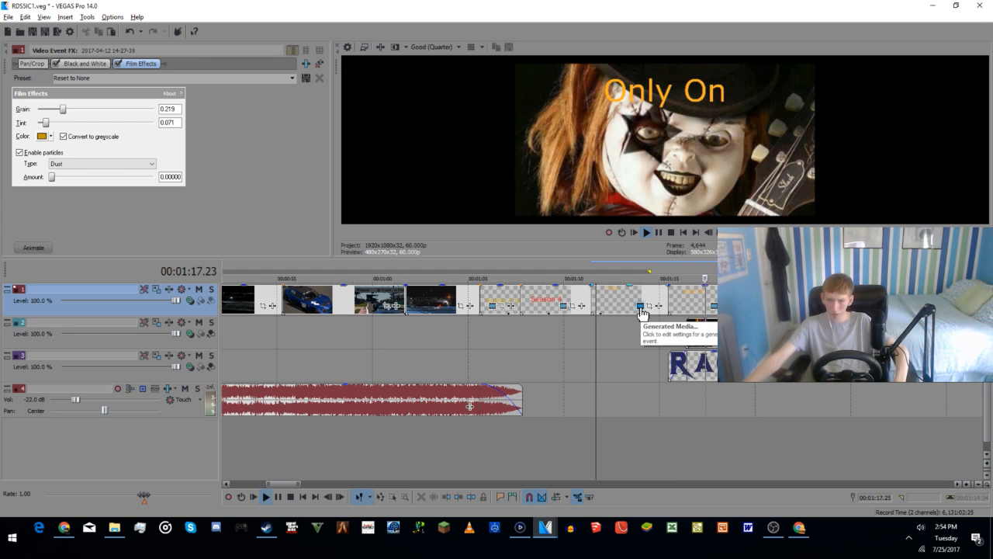
{"action": "key", "text": "space"}
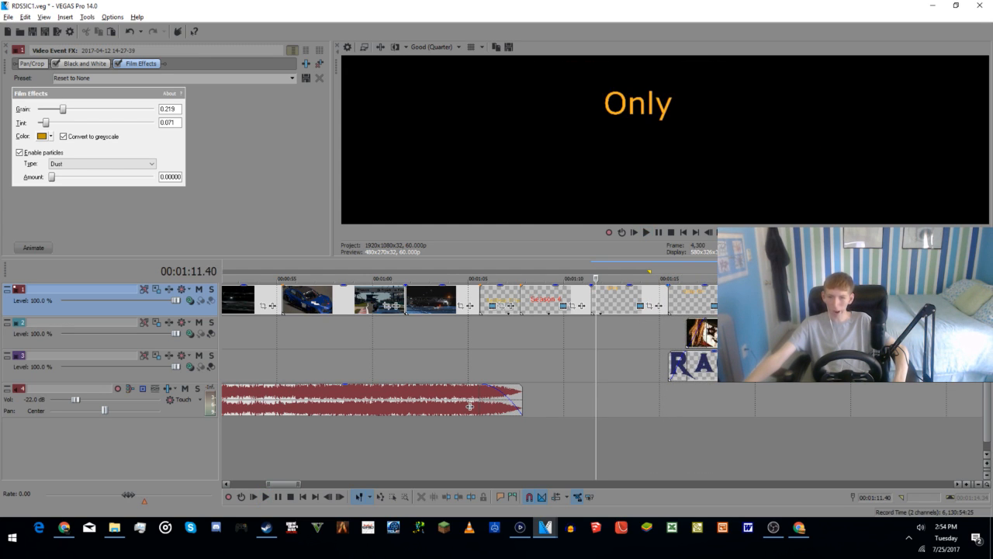
Step: Delete the painted-face image clip from Track 2 and check the closing frame at 00:01:18.00
{"action": "left_click", "coordinate": [710, 331]}
{"action": "key", "text": "Delete"}
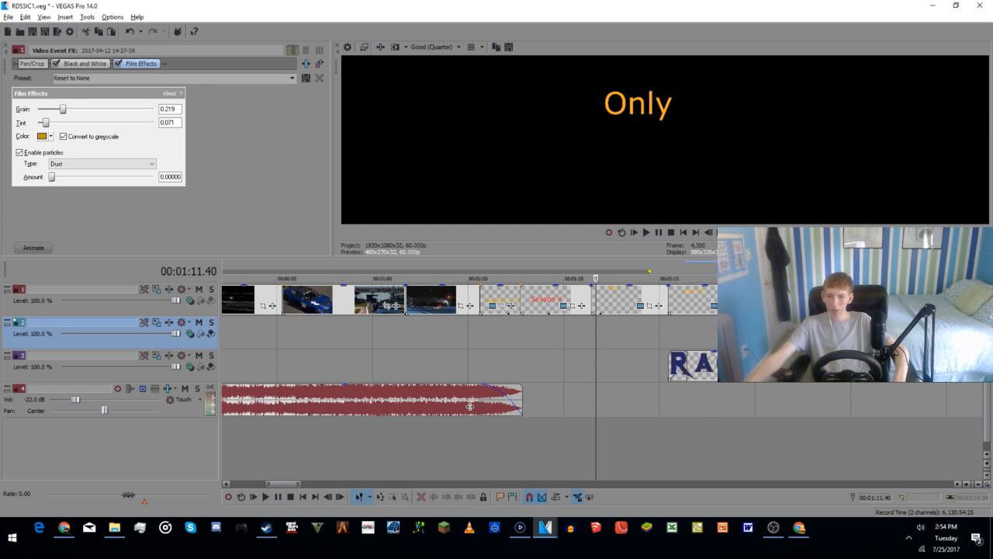
{"action": "left_click_drag", "start_coordinate": [691, 445], "coordinate": [689, 447]}
{"action": "left_click", "coordinate": [716, 441]}
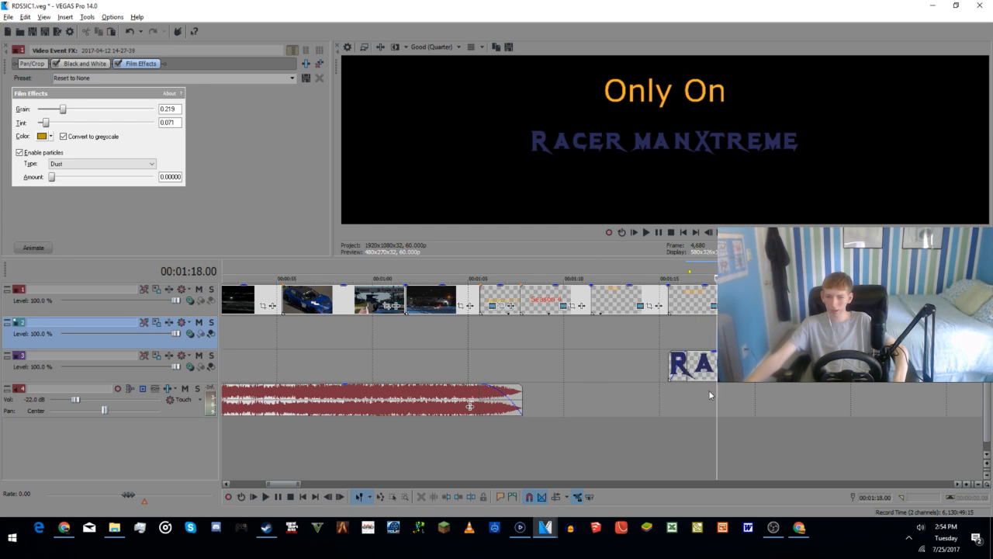
Step: Try removing the RACER logo clip, undo the removal, and check the frames around the start of the second orange text clip
{"action": "left_click", "coordinate": [705, 373]}
{"action": "key", "text": "Delete"}
{"action": "key", "text": "ctrl+z"}
{"action": "key", "text": "ctrl+y"}
{"action": "key", "text": "ctrl+z"}
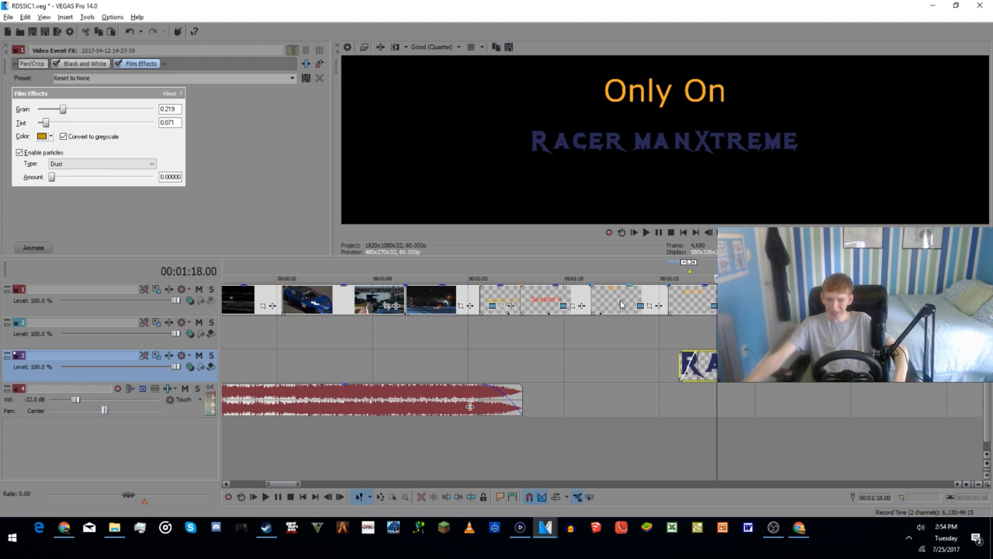
{"action": "left_click", "coordinate": [621, 303]}
{"action": "left_click", "coordinate": [690, 308]}
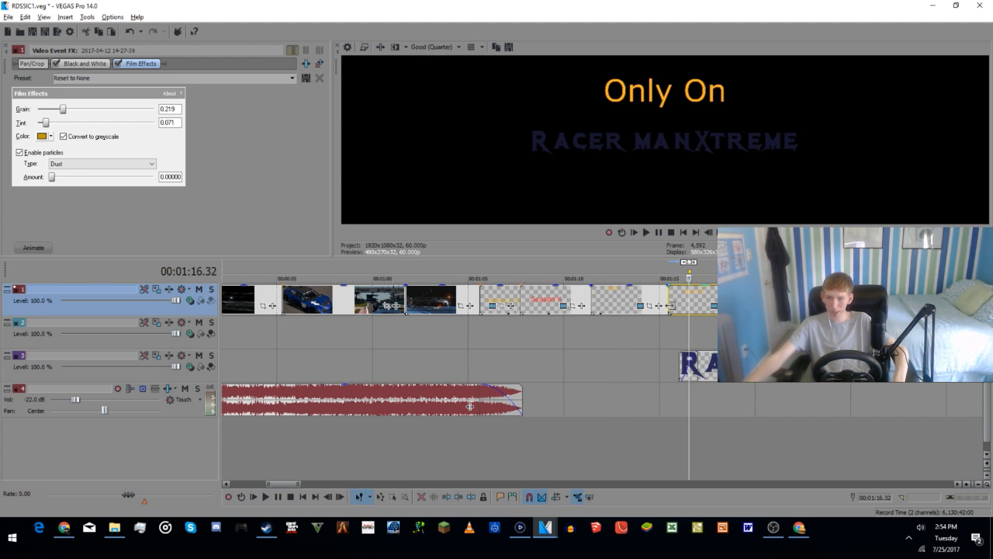
{"action": "left_click", "coordinate": [676, 312]}
Step: Check how the closing text, image and logo clips are arranged in s4Final and return to the RDS5IC1 project
{"action": "mouse_move", "coordinate": [546, 527]}
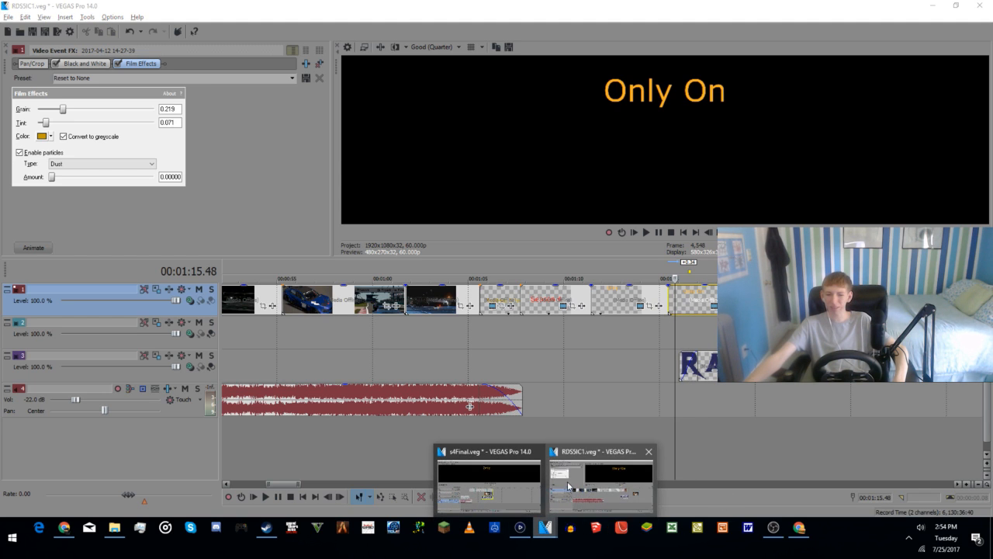
{"action": "left_click", "coordinate": [489, 480]}
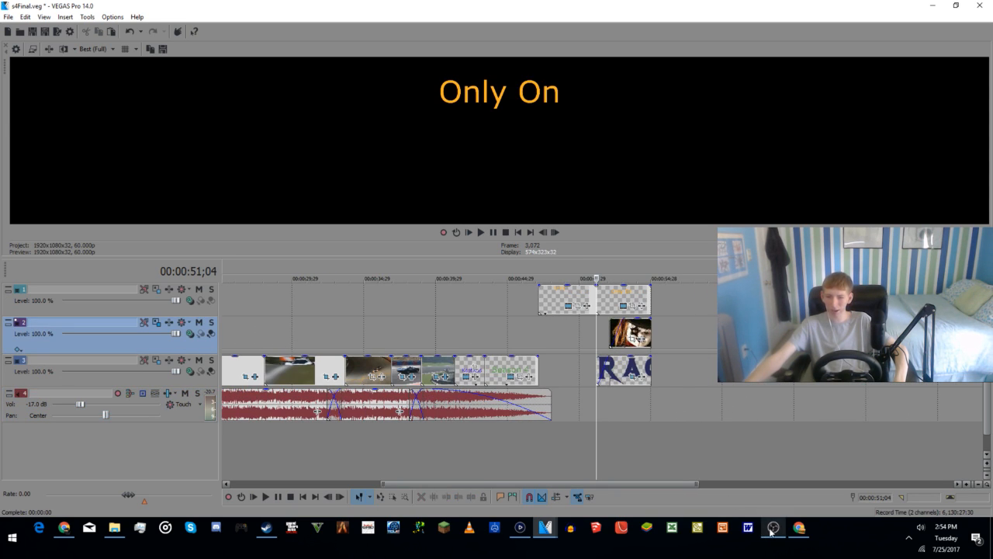
{"action": "mouse_move", "coordinate": [795, 524]}
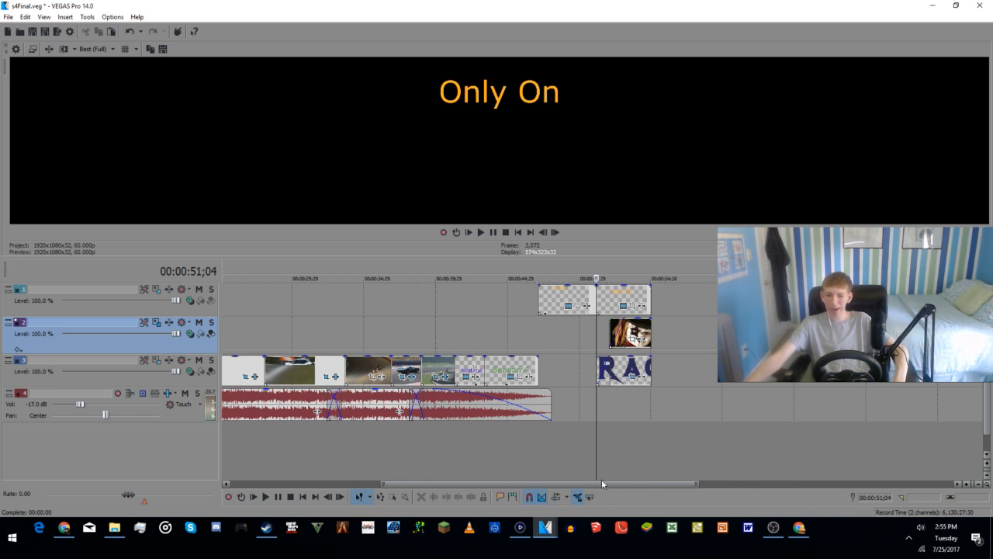
{"action": "mouse_move", "coordinate": [520, 533]}
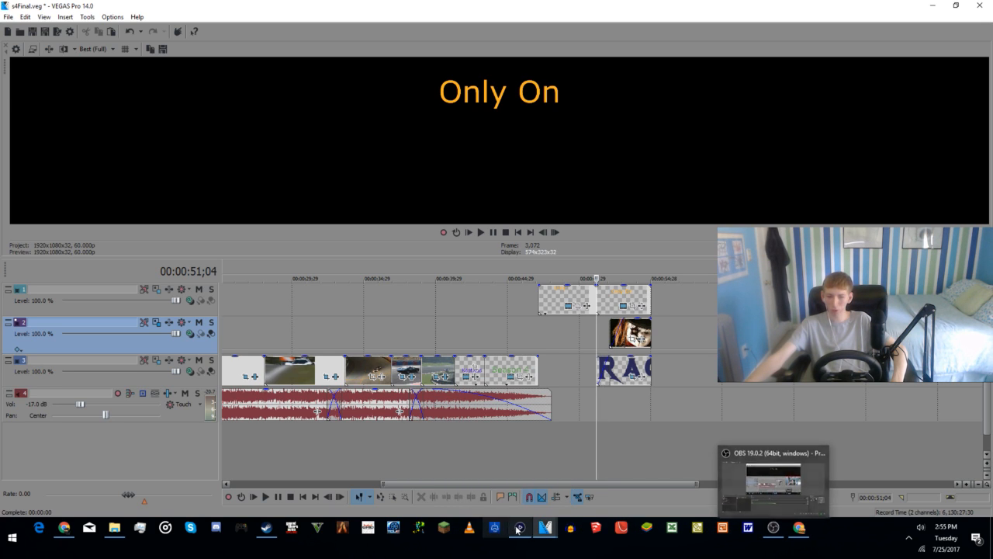
{"action": "left_click", "coordinate": [594, 483]}
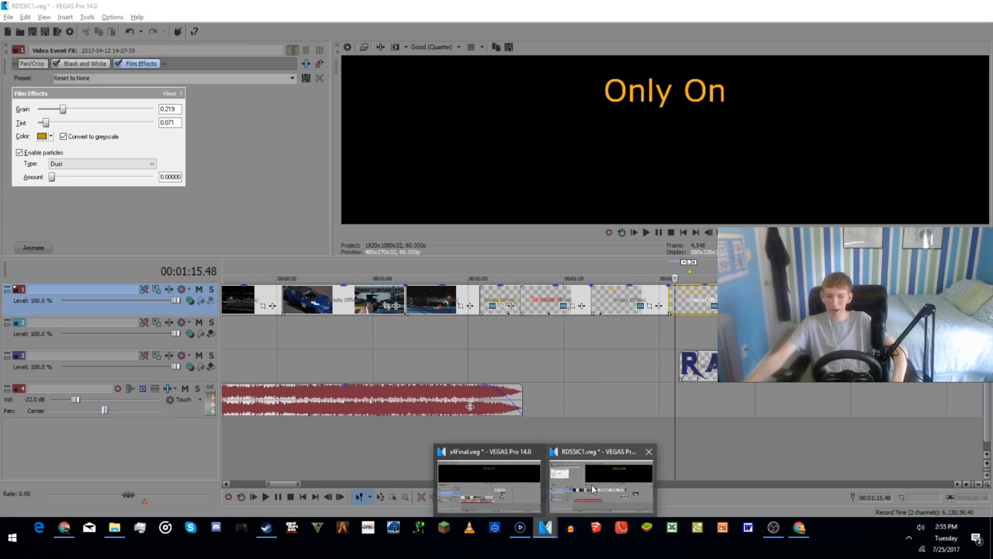
Step: Restore the painted-face image clip, realign the RACER logo clip with the second orange text clip's start, and open the logo's Pan/Crop settings
{"action": "left_click_drag", "start_coordinate": [854, 334], "coordinate": [711, 363]}
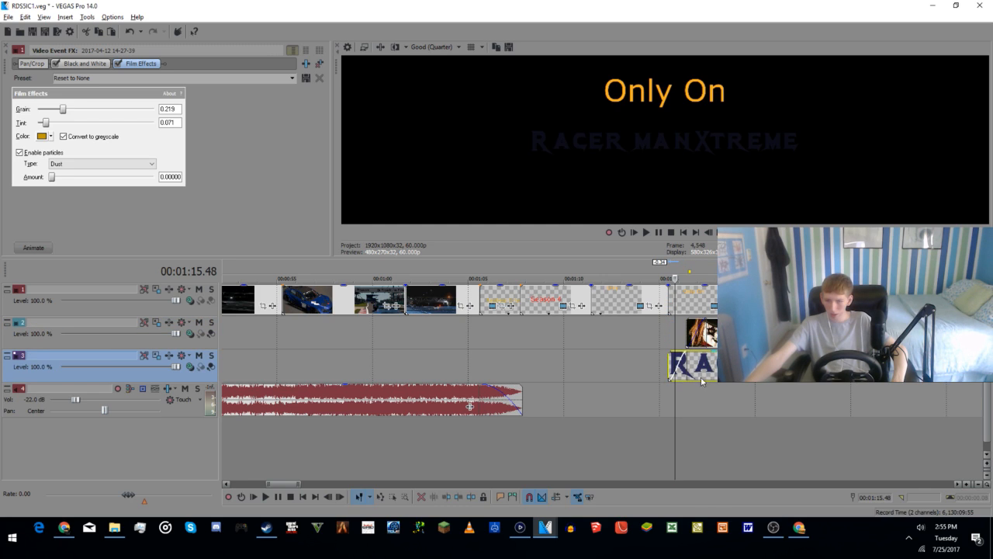
{"action": "left_click", "coordinate": [722, 373]}
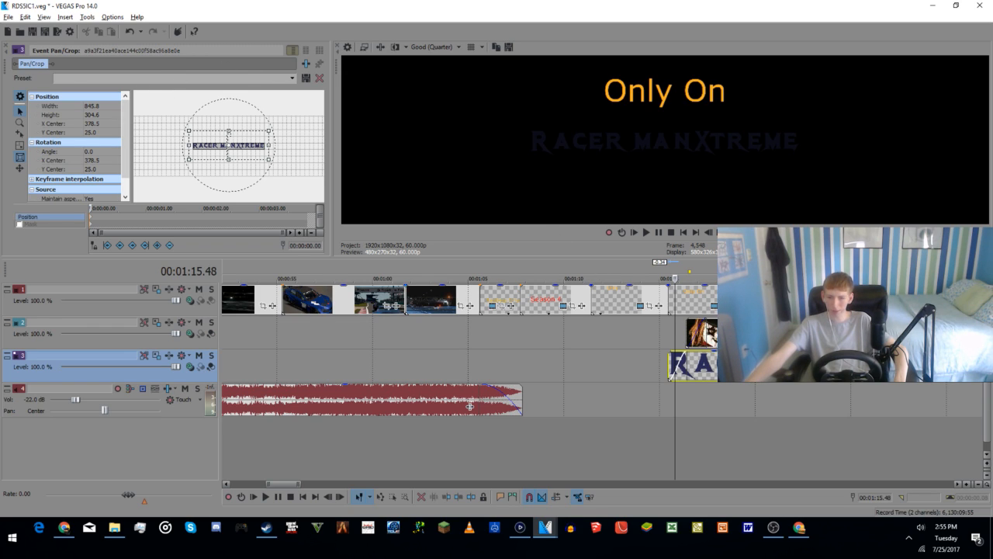
Step: Set the painted-face image clip's Pan/Crop width to 1920 and height to 1080
{"action": "left_click", "coordinate": [724, 339]}
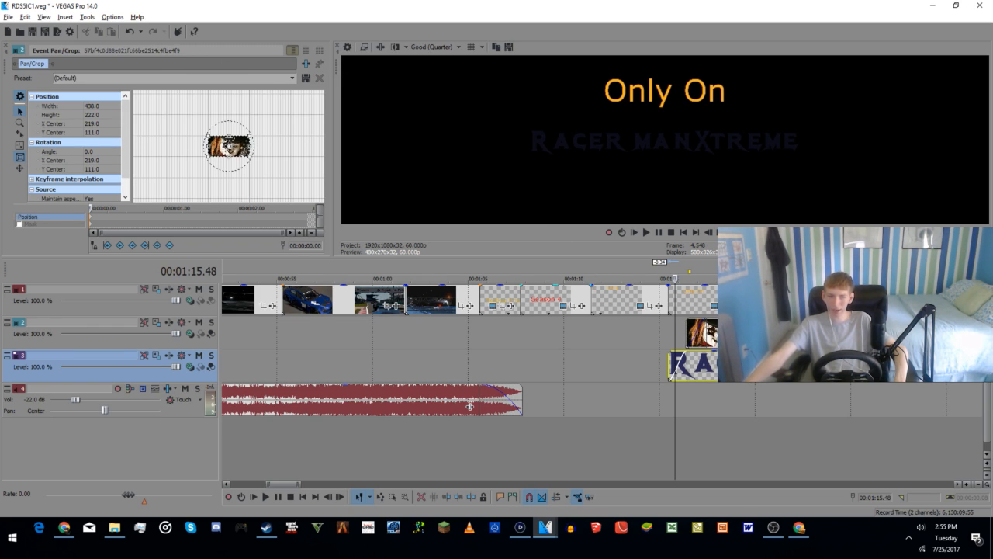
{"action": "left_click", "coordinate": [91, 106]}
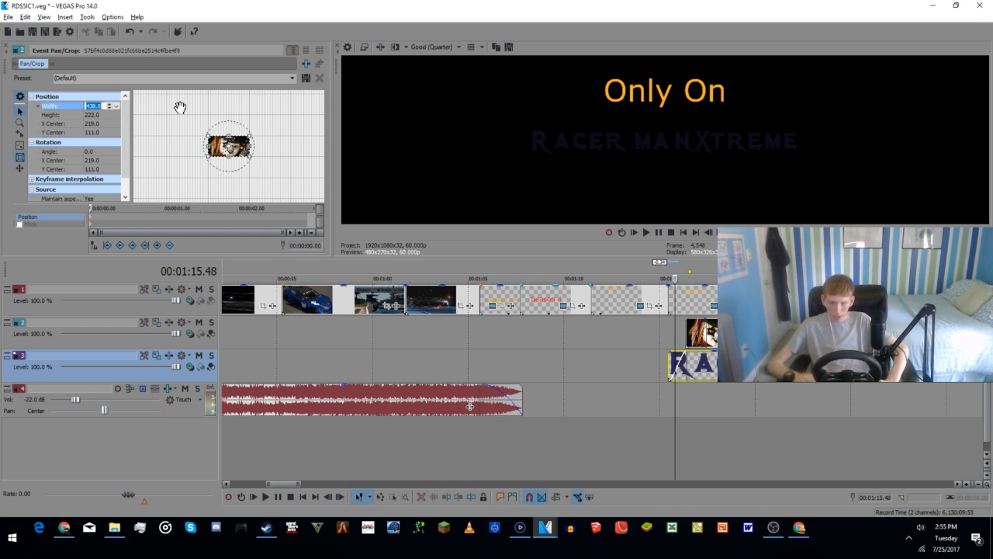
{"action": "type", "text": "1920"}
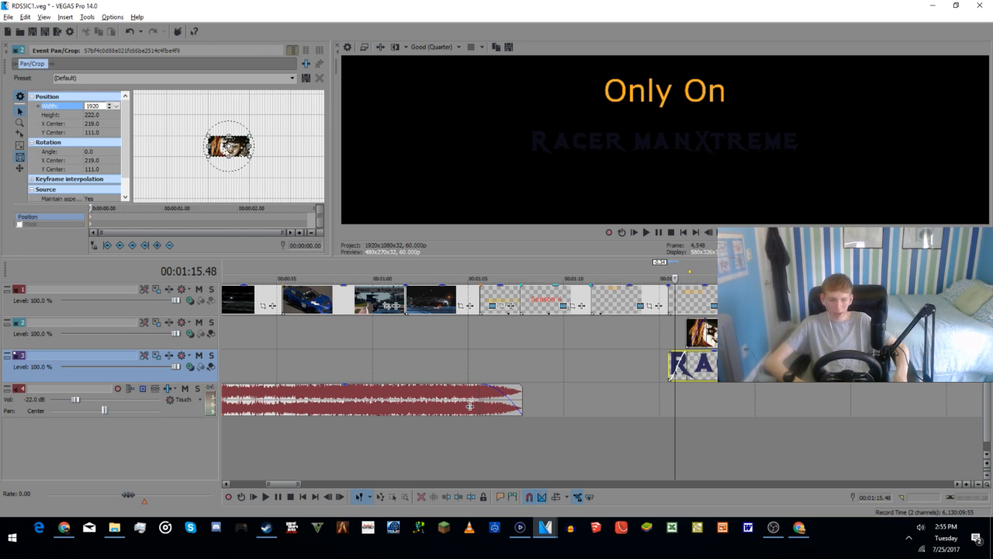
{"action": "key", "text": "Tab"}
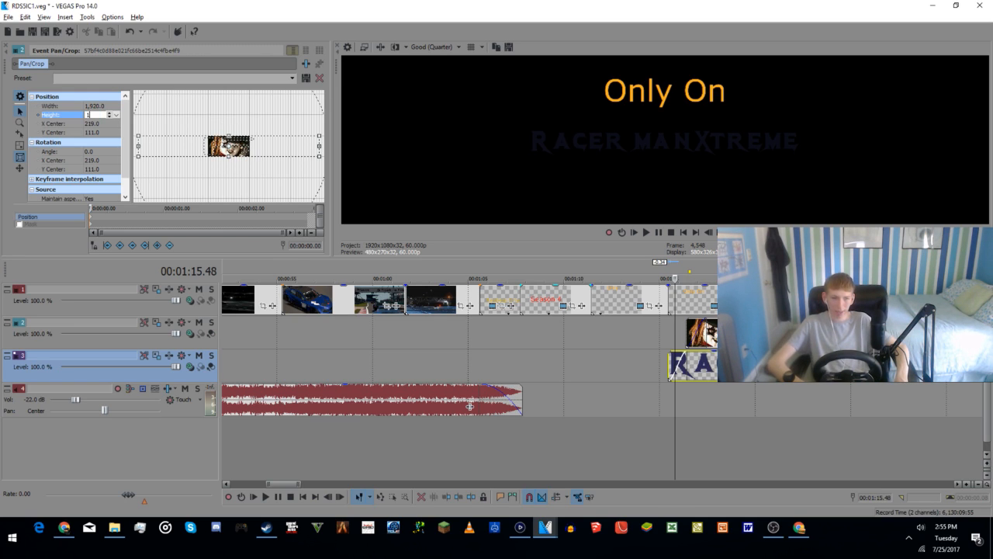
{"action": "key", "text": "Return"}
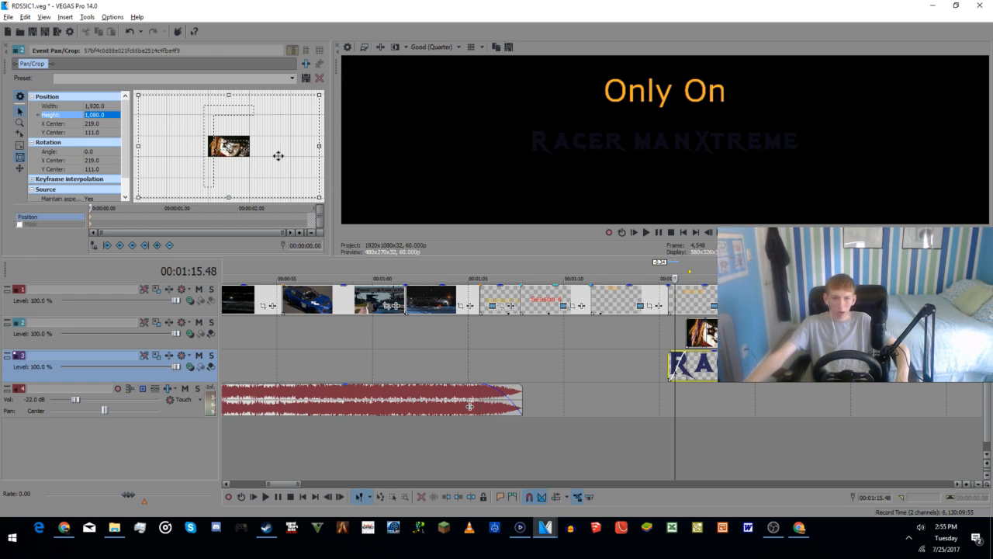
Step: Resize the image's Pan/Crop frame to about 716 by 642 and shift it so the picture sits below the RACER logo text
{"action": "left_click", "coordinate": [719, 438]}
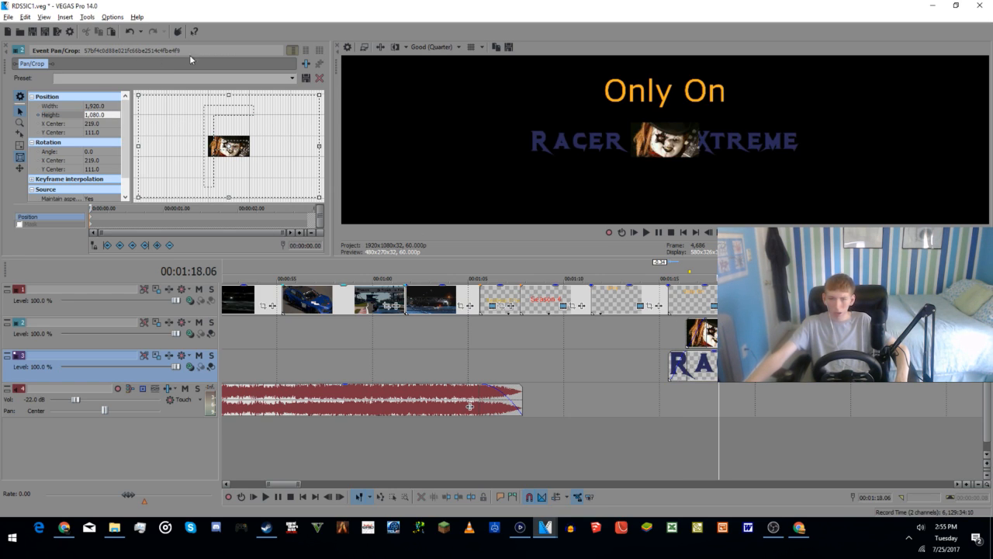
{"action": "left_click_drag", "start_coordinate": [243, 175], "coordinate": [242, 153]}
{"action": "left_click_drag", "start_coordinate": [135, 174], "coordinate": [192, 146]}
{"action": "left_click_drag", "start_coordinate": [249, 124], "coordinate": [234, 100]}
{"action": "scroll", "coordinate": [250, 136], "scroll_direction": "up", "scroll_amount": 5}
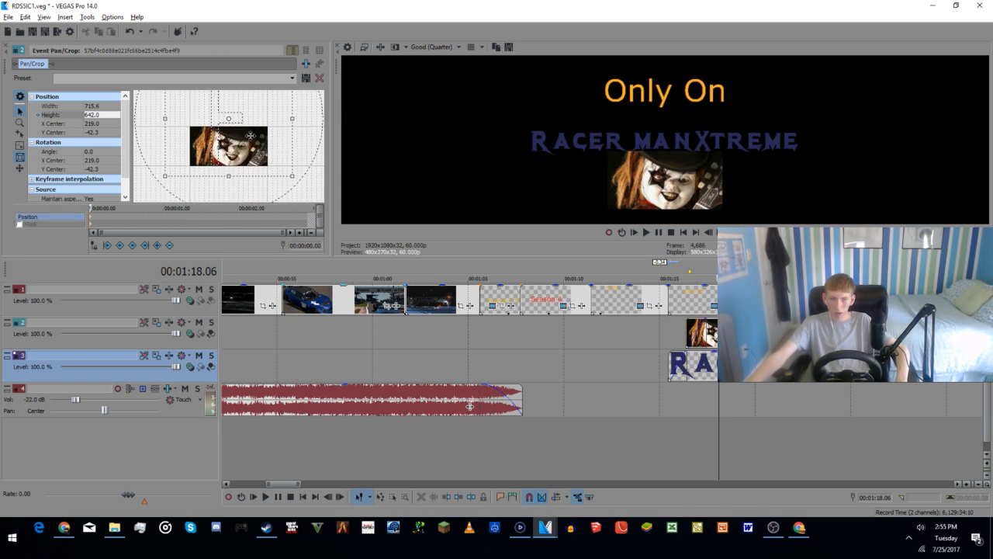
{"action": "left_click_drag", "start_coordinate": [250, 135], "coordinate": [248, 124]}
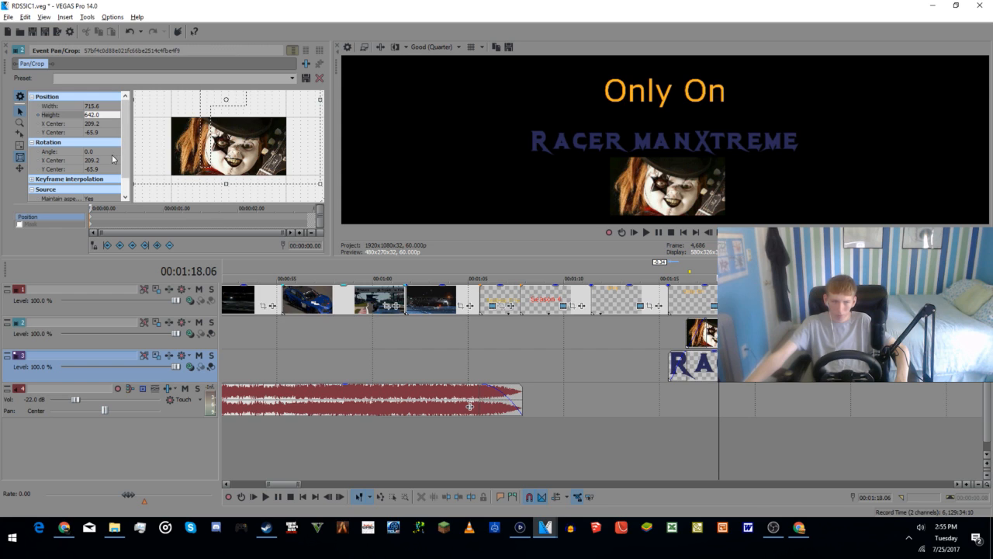
{"action": "left_click", "coordinate": [157, 322]}
{"action": "right_click", "coordinate": [609, 260]}
{"action": "left_click", "coordinate": [571, 259]}
{"action": "left_click_drag", "start_coordinate": [661, 87], "coordinate": [725, 281]}
{"action": "left_click", "coordinate": [493, 246]}
{"action": "left_click", "coordinate": [865, 281]}
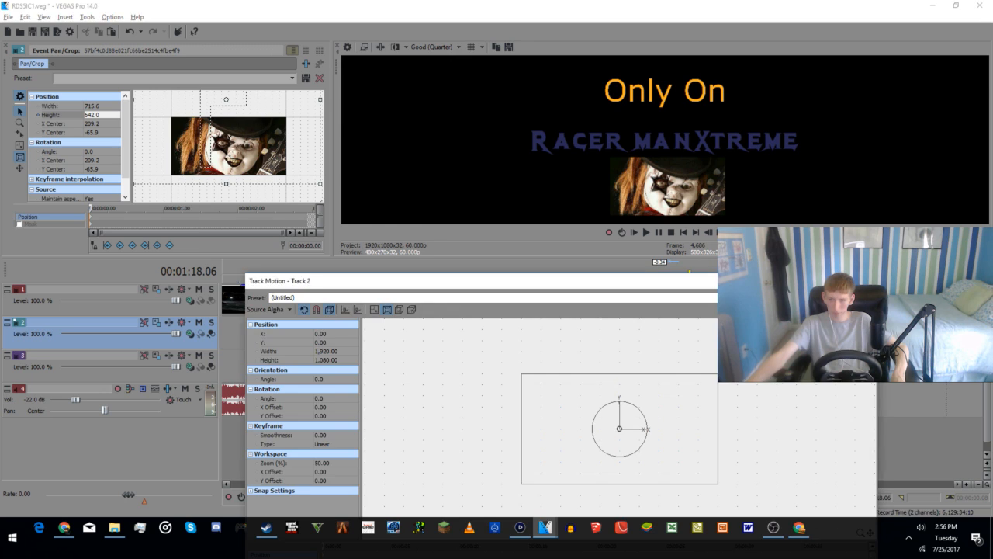
Step: Undo the image clip's Pan/Crop changes back to its default framing
{"action": "key", "text": "ctrl+z"}
{"action": "key", "text": "ctrl+z"}
{"action": "key", "text": "ctrl+z"}
{"action": "key", "text": "ctrl+z"}
{"action": "key", "text": "ctrl+z"}
{"action": "key", "text": "ctrl+z"}
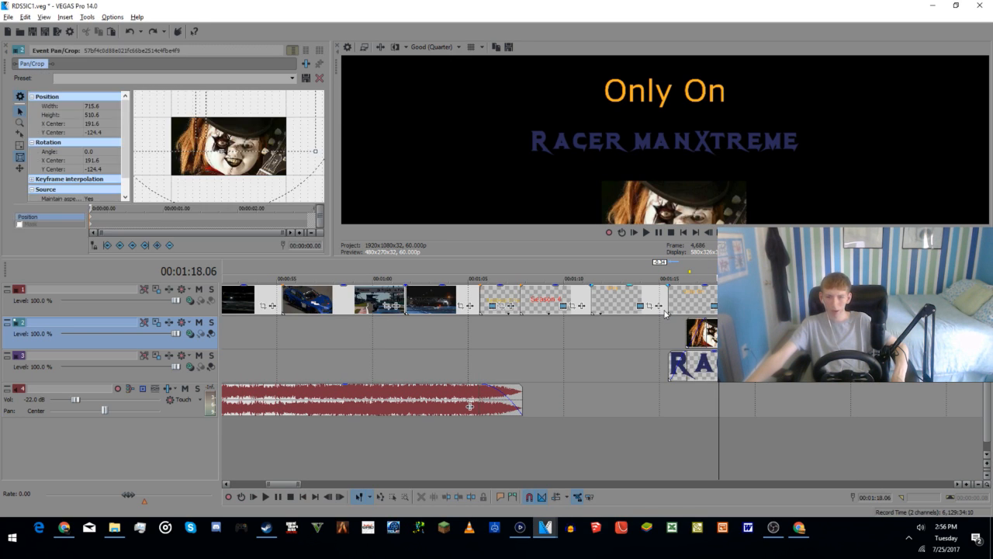
{"action": "key", "text": "ctrl+z"}
{"action": "key", "text": "ctrl+z"}
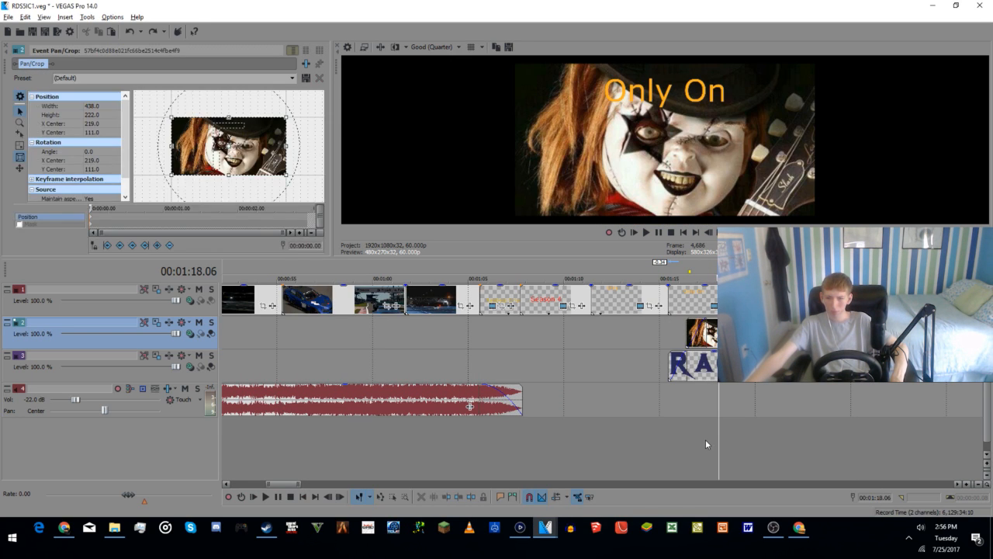
{"action": "key", "text": "ctrl+z"}
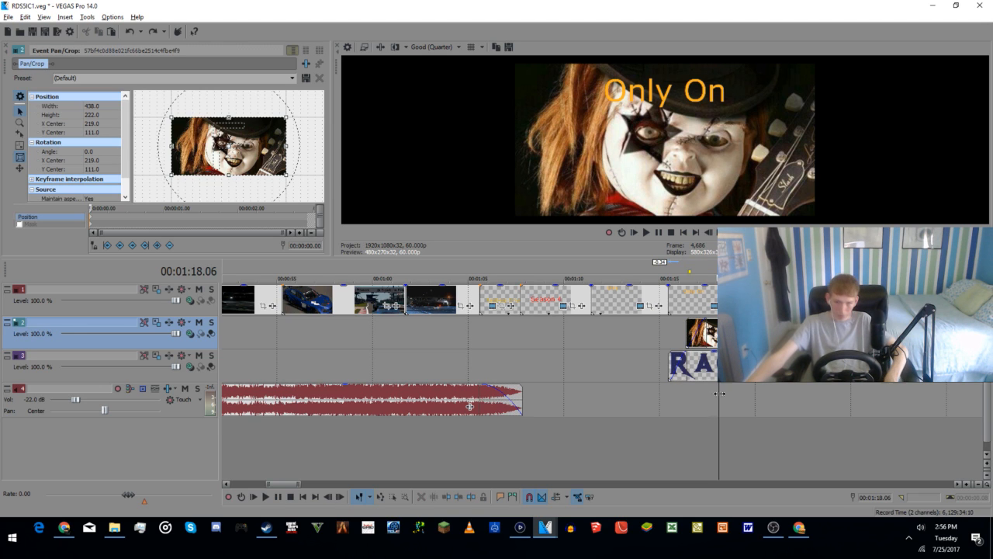
Step: Open Track Motion for Track 2 and scale its frame down evenly around the centre to about 655 by 372
{"action": "left_click", "coordinate": [147, 323]}
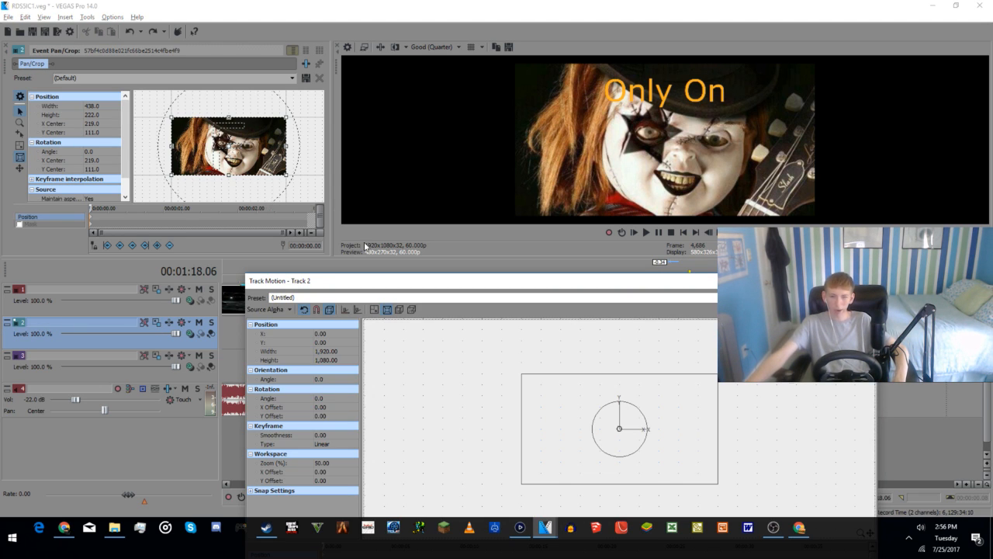
{"action": "left_click_drag", "start_coordinate": [388, 281], "coordinate": [361, 74]}
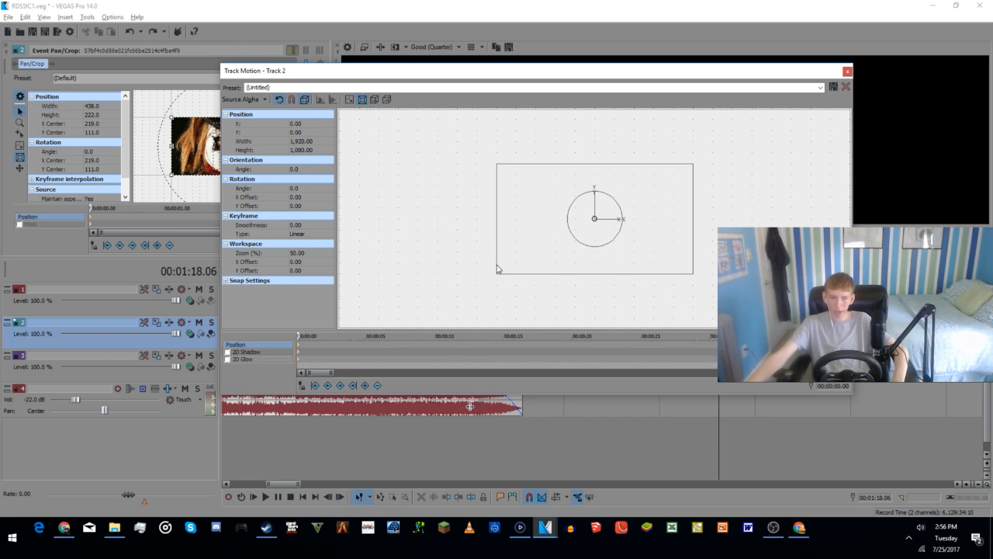
{"action": "left_click_drag", "start_coordinate": [550, 77], "coordinate": [494, 234]}
{"action": "left_click_drag", "start_coordinate": [440, 431], "coordinate": [503, 396]}
{"action": "left_click_drag", "start_coordinate": [505, 386], "coordinate": [505, 398]}
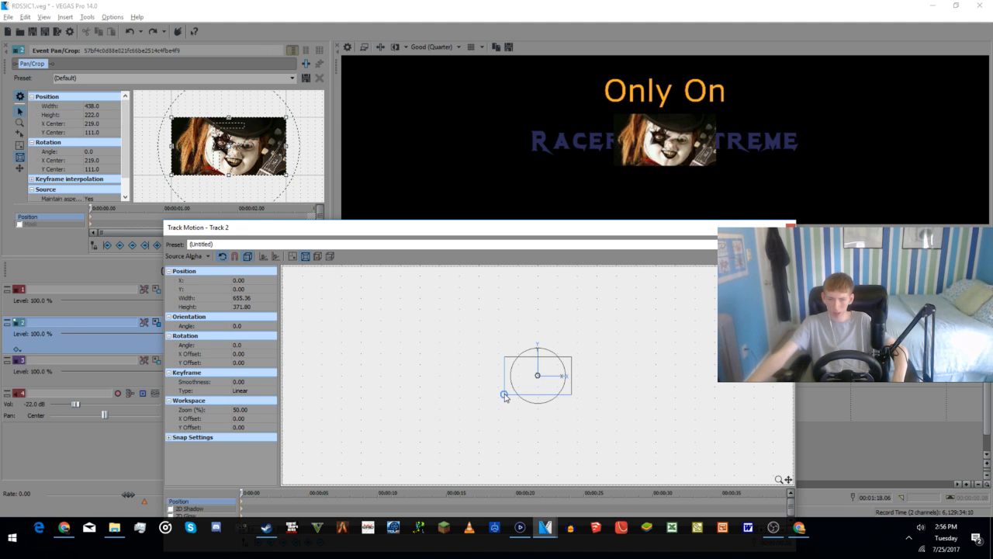
Step: Try a square aspect on Track 2's motion frame, and match the frame to the output aspect
{"action": "right_click", "coordinate": [523, 381]}
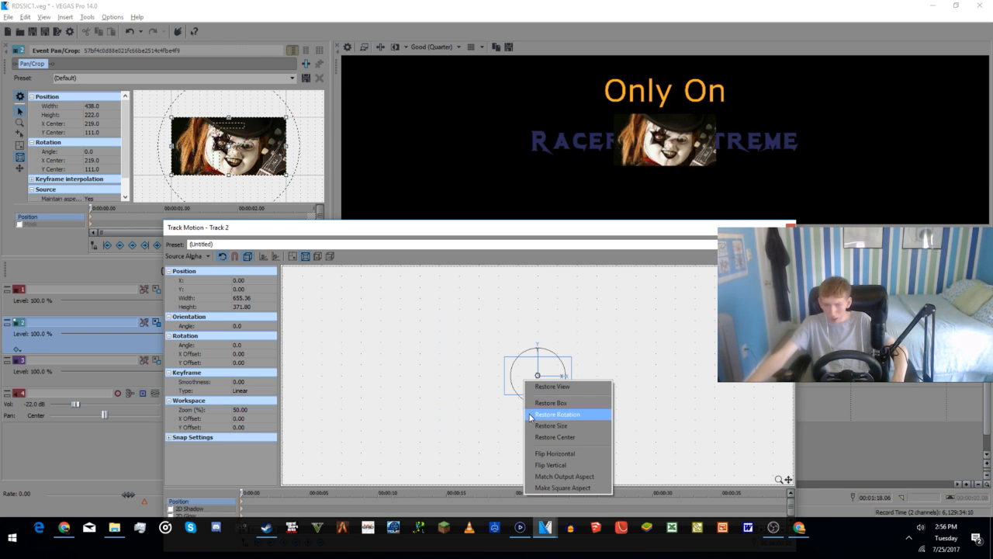
{"action": "left_click", "coordinate": [550, 480]}
{"action": "right_click", "coordinate": [544, 375]}
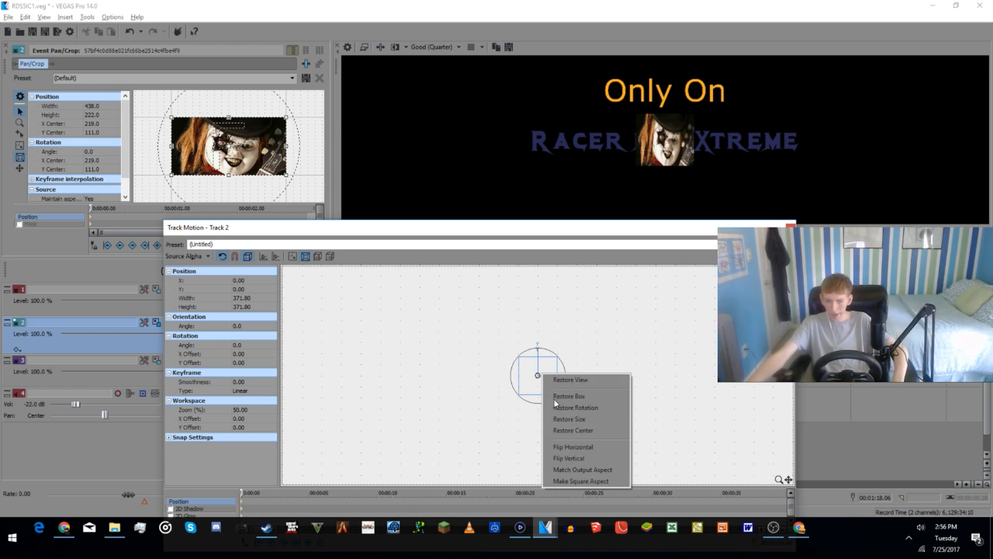
{"action": "left_click", "coordinate": [586, 475]}
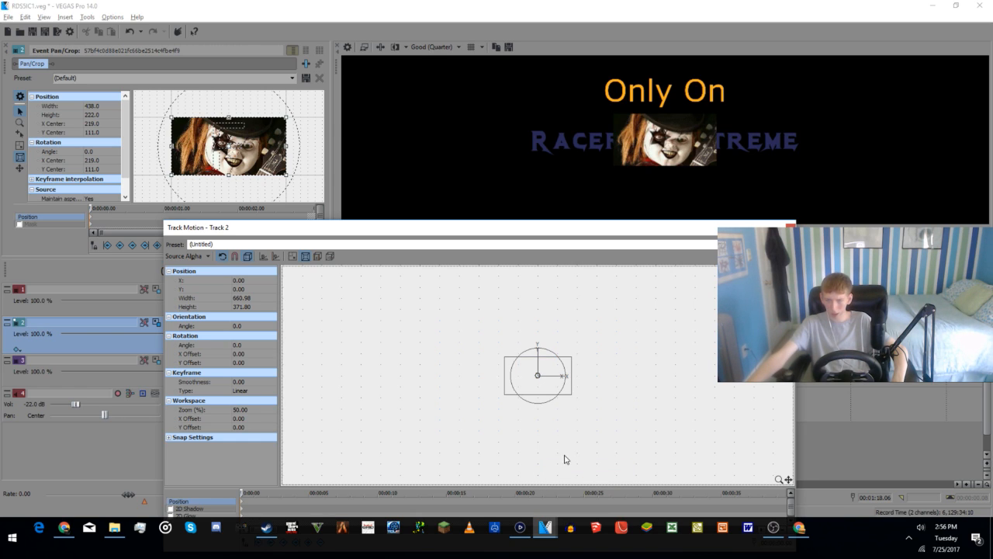
Step: Move Track 2's motion frame below the RACER logo text and set its X position to 0
{"action": "right_click", "coordinate": [544, 377]}
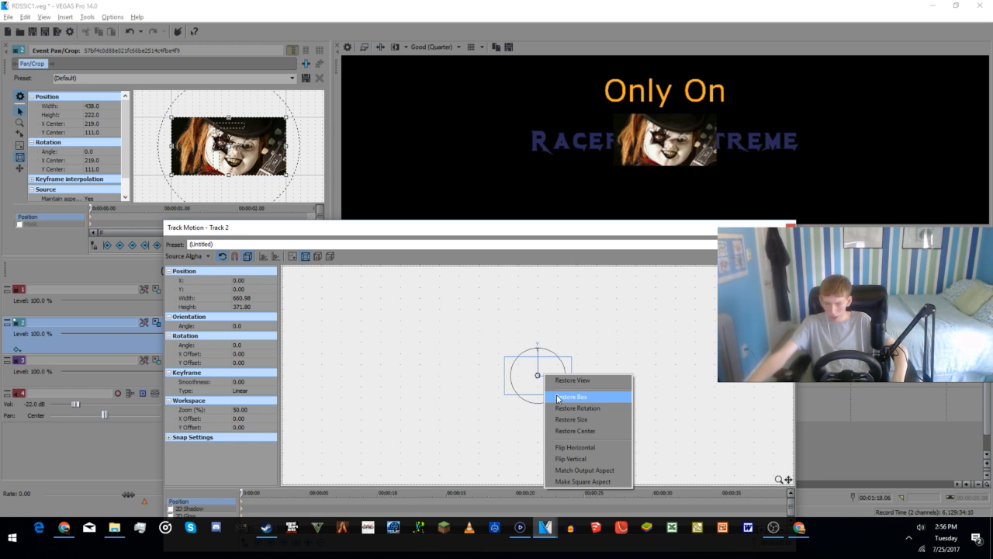
{"action": "left_click", "coordinate": [529, 380]}
{"action": "left_click_drag", "start_coordinate": [529, 380], "coordinate": [526, 421]}
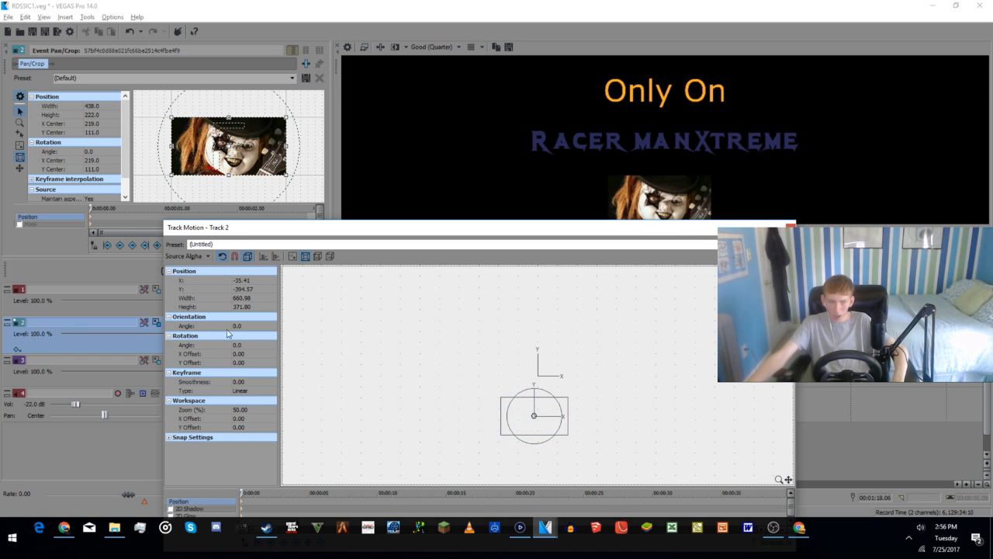
{"action": "double_click", "coordinate": [247, 280]}
{"action": "type", "text": "0"}
{"action": "key", "text": "Return"}
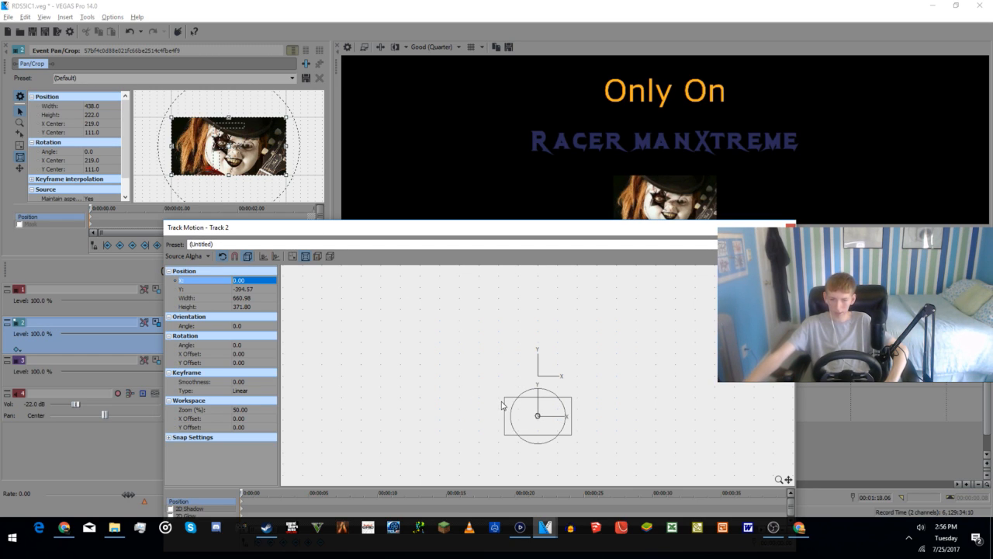
Step: Set Track 2's motion Y position to -300, trying -380 first, and close Track Motion
{"action": "double_click", "coordinate": [247, 288]}
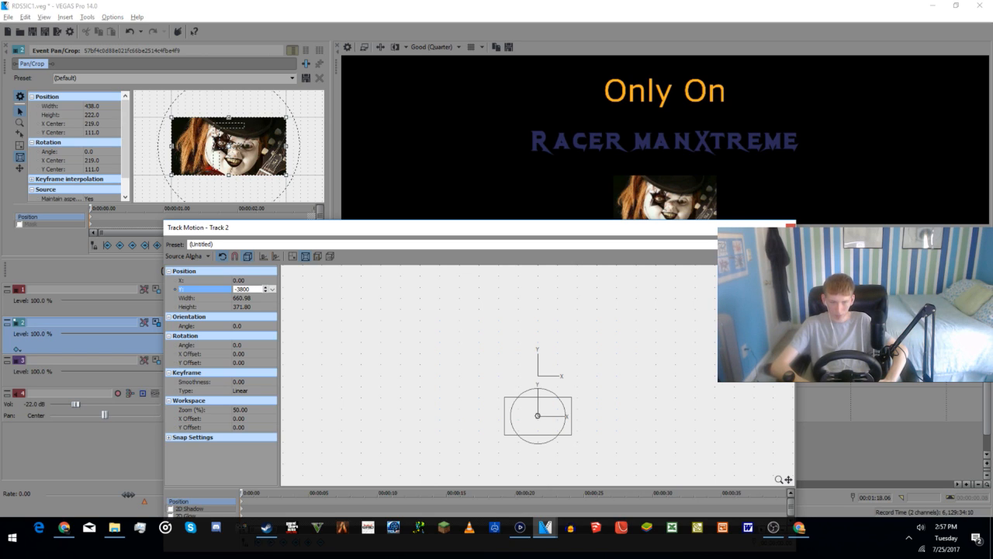
{"action": "key", "text": "Return"}
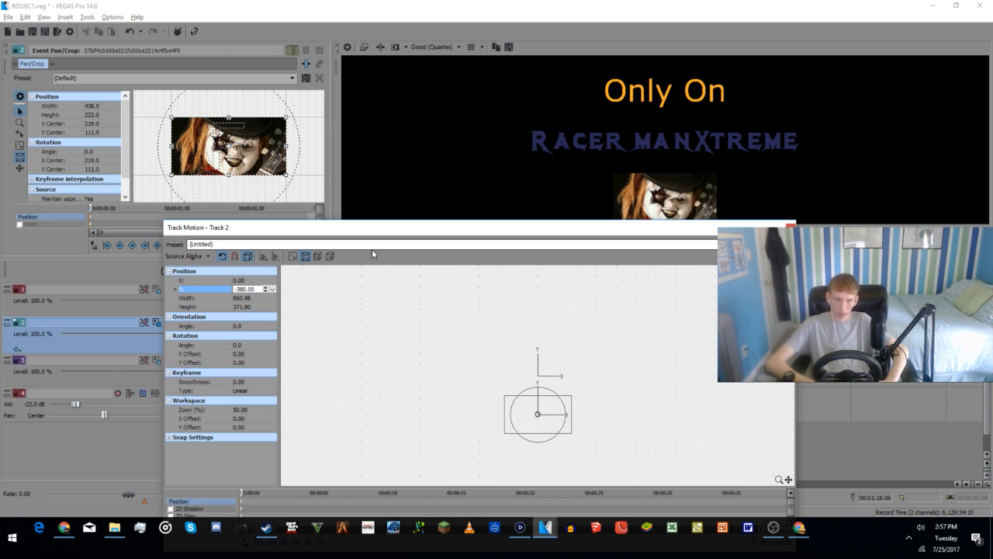
{"action": "key", "text": "Right"}
{"action": "key", "text": "BackSpace"}
{"action": "type", "text": "0"}
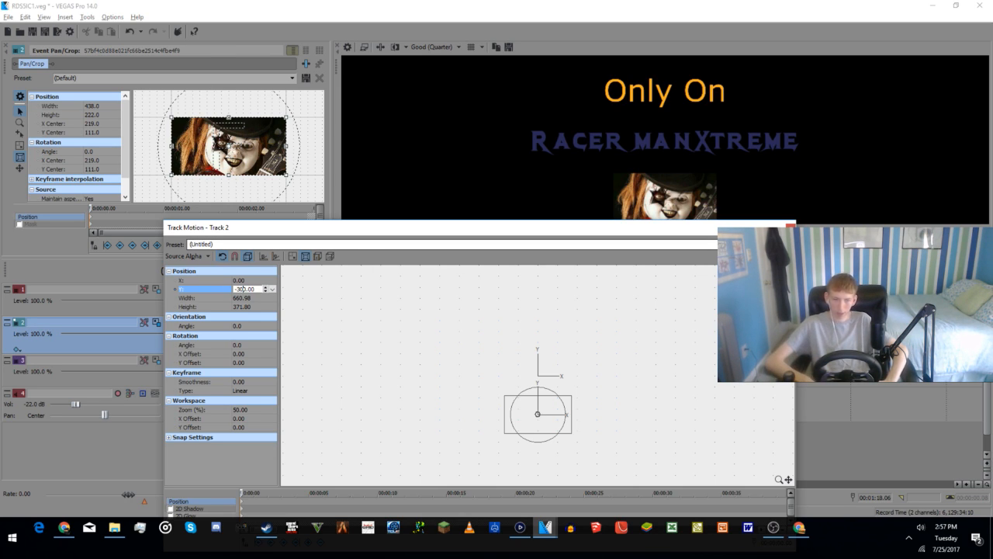
{"action": "key", "text": "Return"}
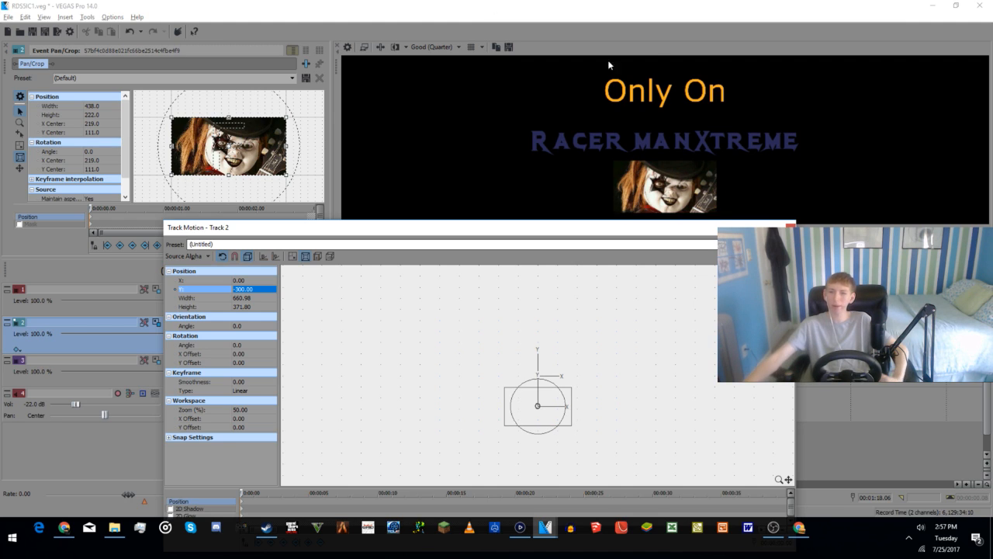
{"action": "left_click", "coordinate": [790, 226]}
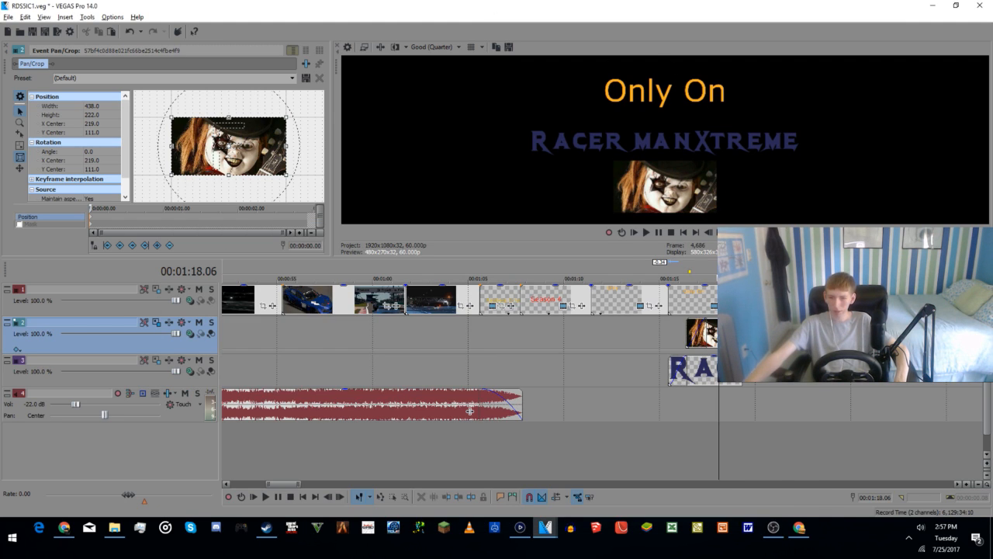
Step: Recolour the first "Only On" title near 1:14 to purple with text colour 0.58, 0.2, 0.59
{"action": "left_click", "coordinate": [571, 446]}
{"action": "left_click", "coordinate": [645, 426]}
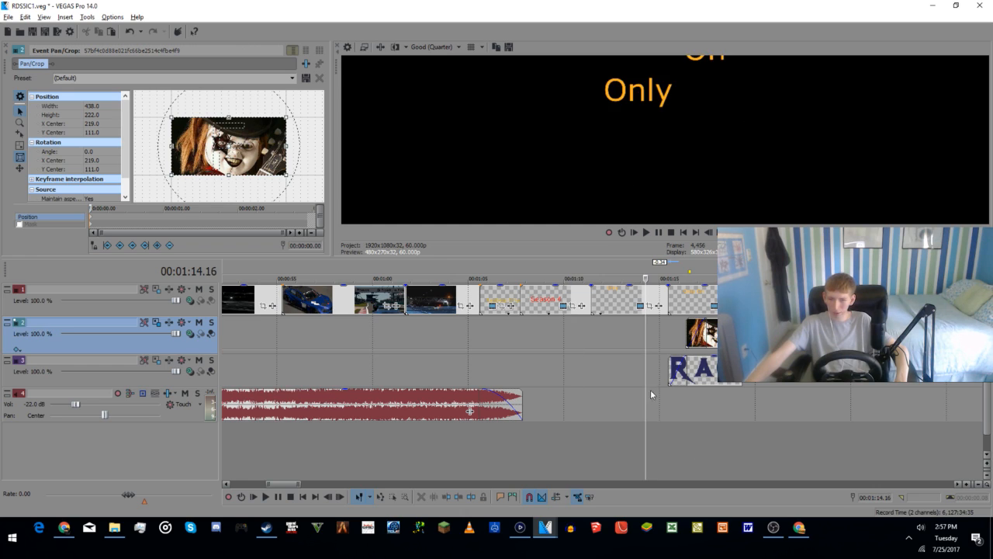
{"action": "left_click", "coordinate": [642, 308]}
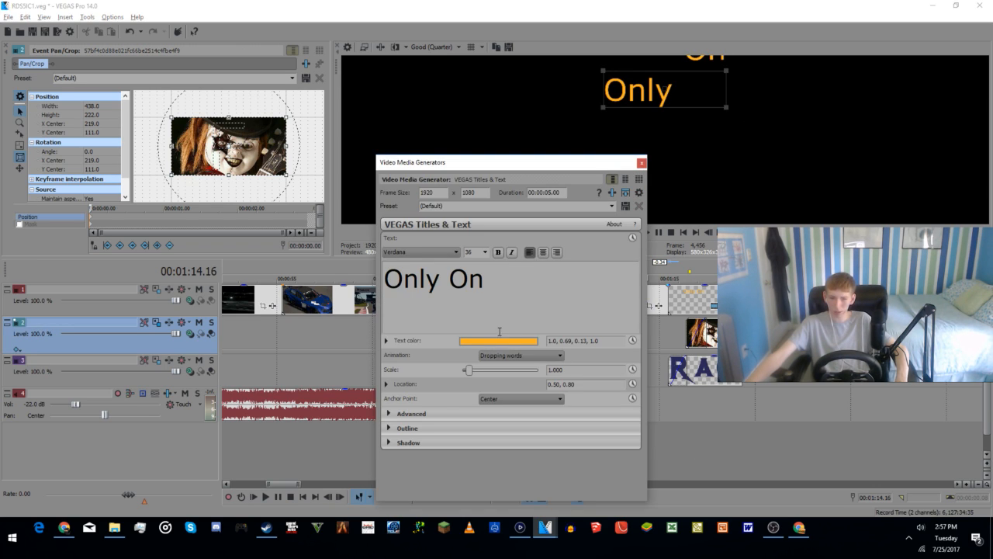
{"action": "left_click", "coordinate": [498, 339]}
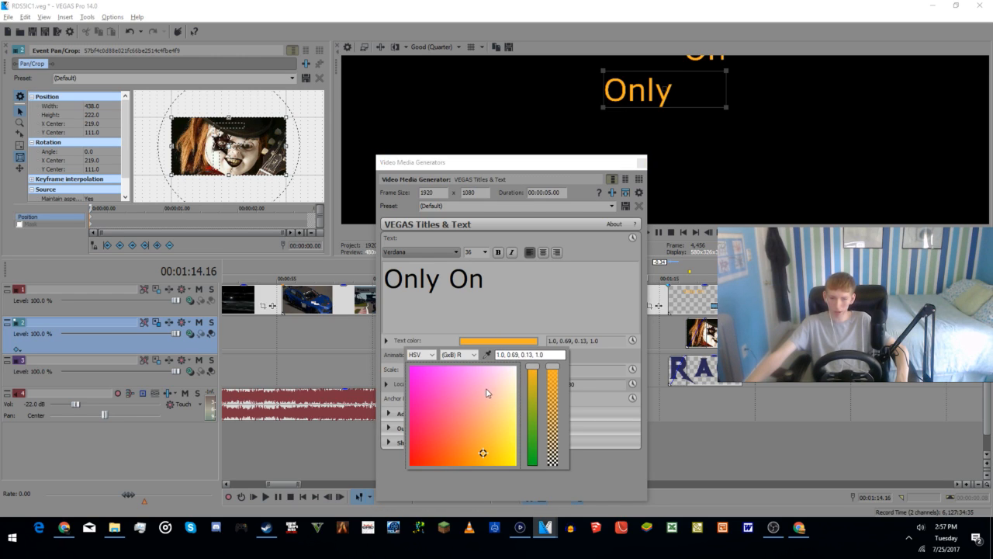
{"action": "left_click", "coordinate": [426, 386]}
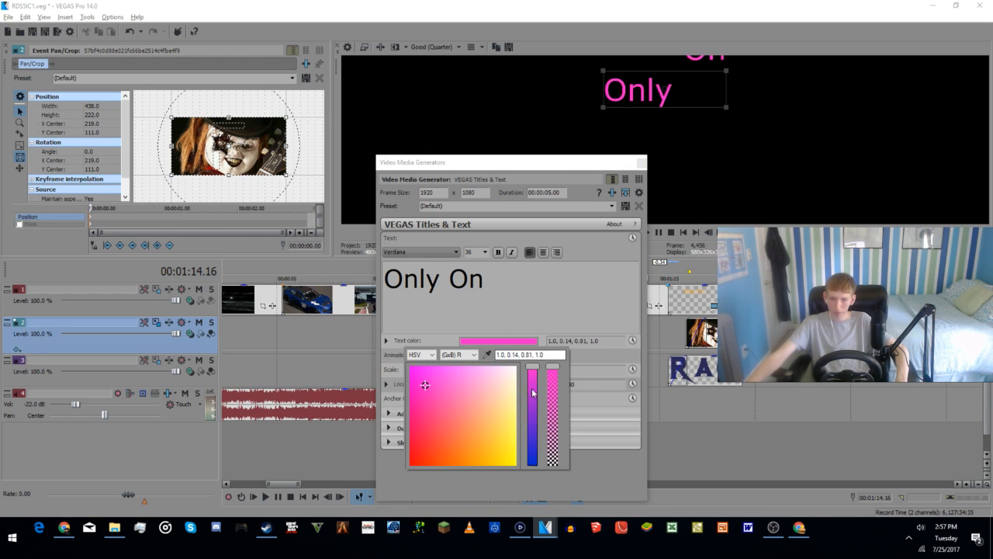
{"action": "left_click", "coordinate": [471, 381]}
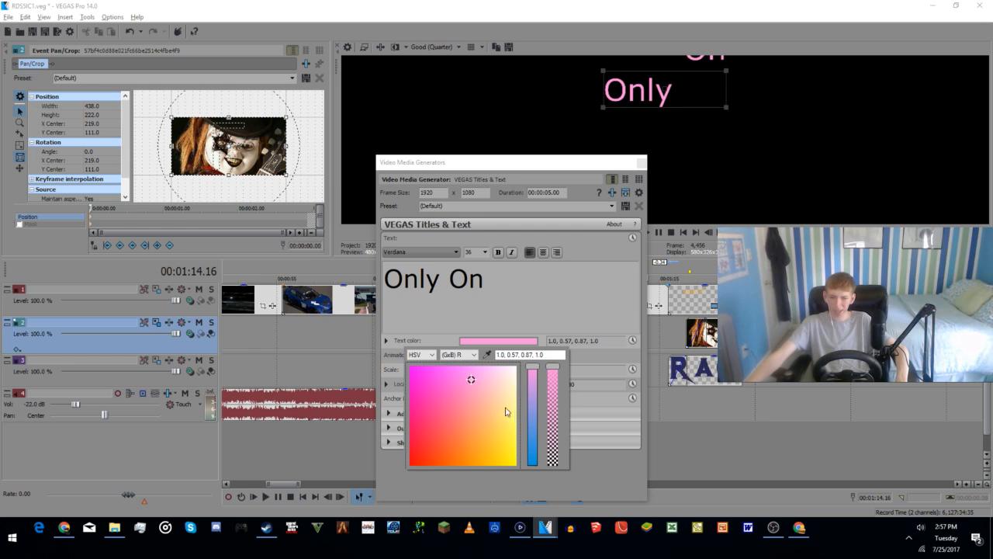
{"action": "left_click_drag", "start_coordinate": [532, 370], "coordinate": [533, 403]}
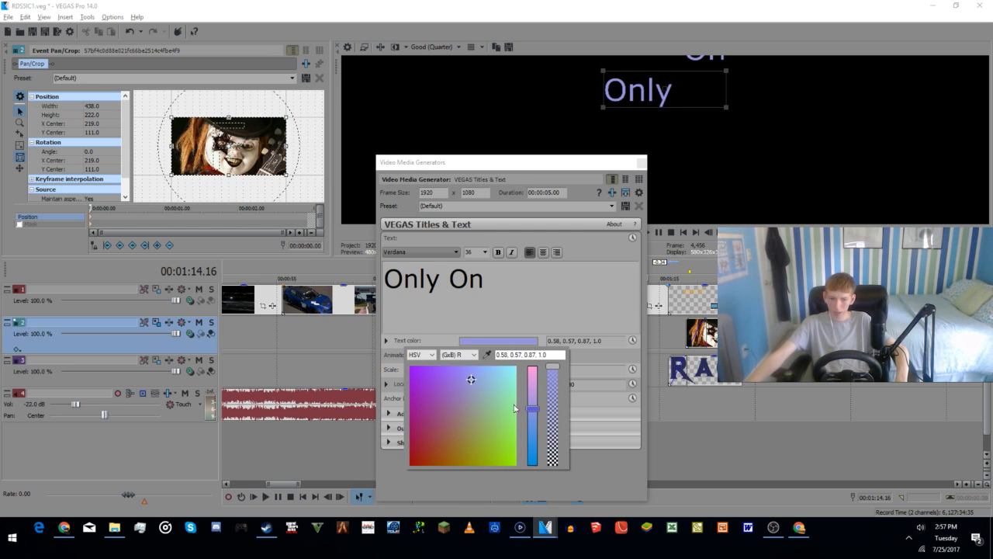
{"action": "left_click", "coordinate": [431, 407]}
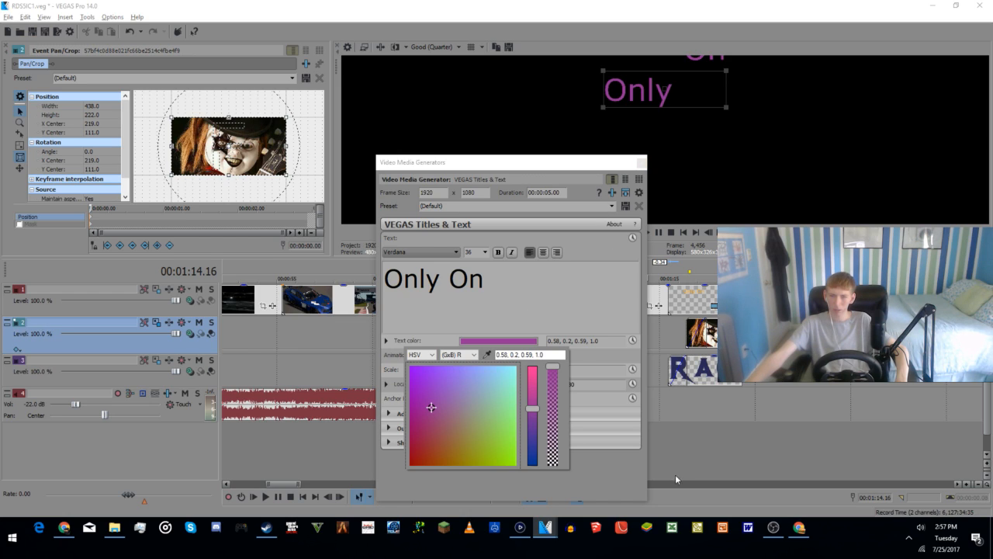
Step: Delete the orange "Only On" clip above the RACER logo clip and extend the purple "Only On" clip across its span
{"action": "left_click", "coordinate": [708, 444]}
{"action": "left_click", "coordinate": [702, 421]}
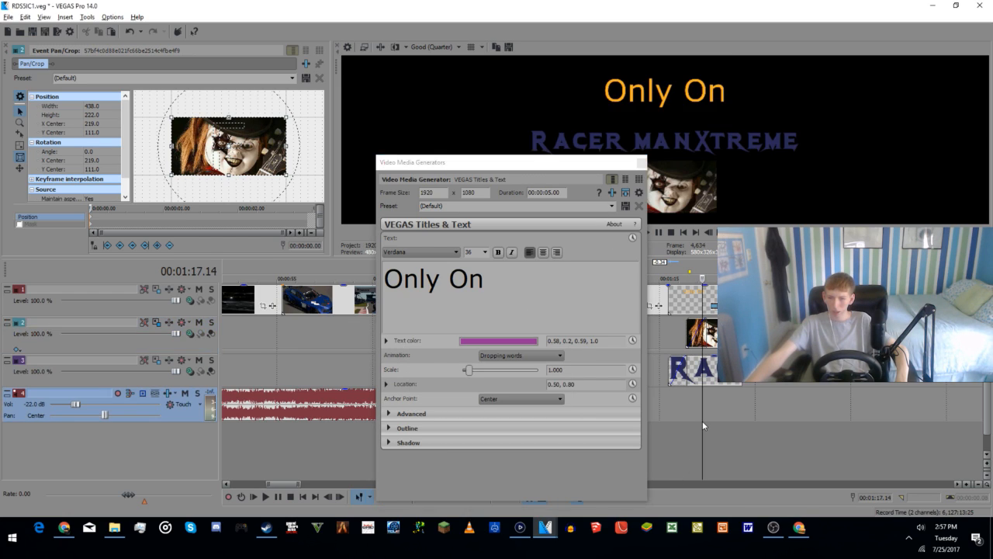
{"action": "left_click", "coordinate": [742, 423]}
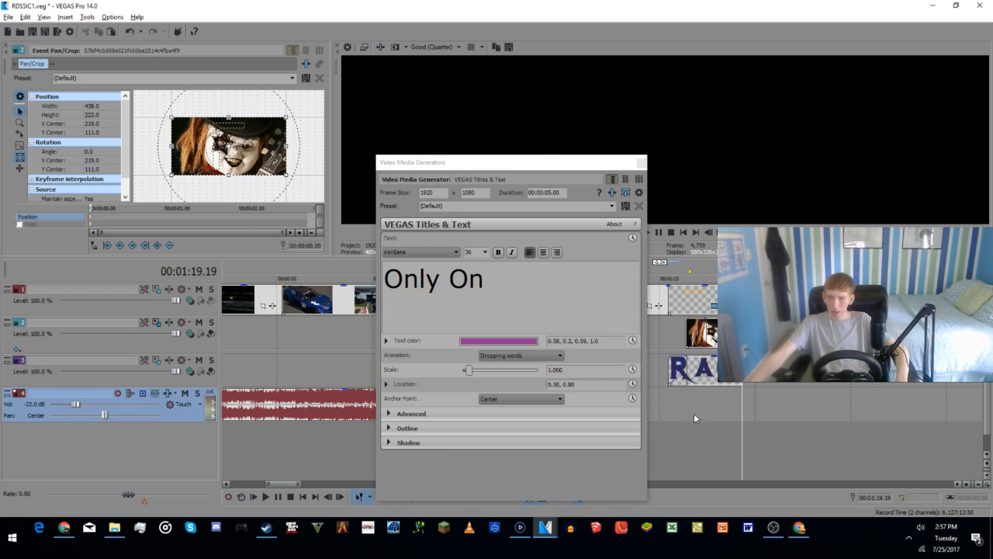
{"action": "left_click", "coordinate": [681, 303]}
{"action": "left_click_drag", "start_coordinate": [666, 296], "coordinate": [740, 296]}
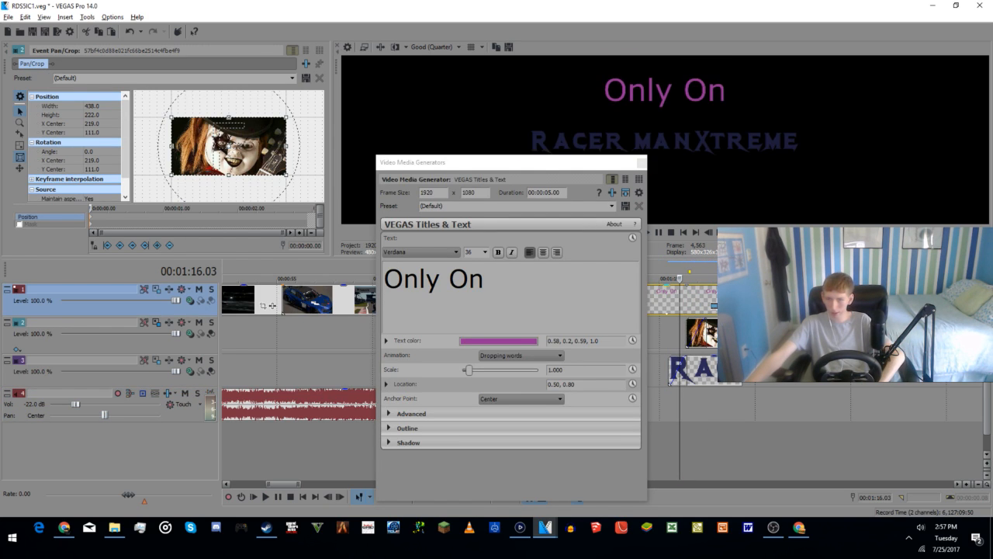
Step: Play the ending from about 1:15 to check the purple title with the logo and image, moving the title settings window off the timeline
{"action": "left_click", "coordinate": [665, 444]}
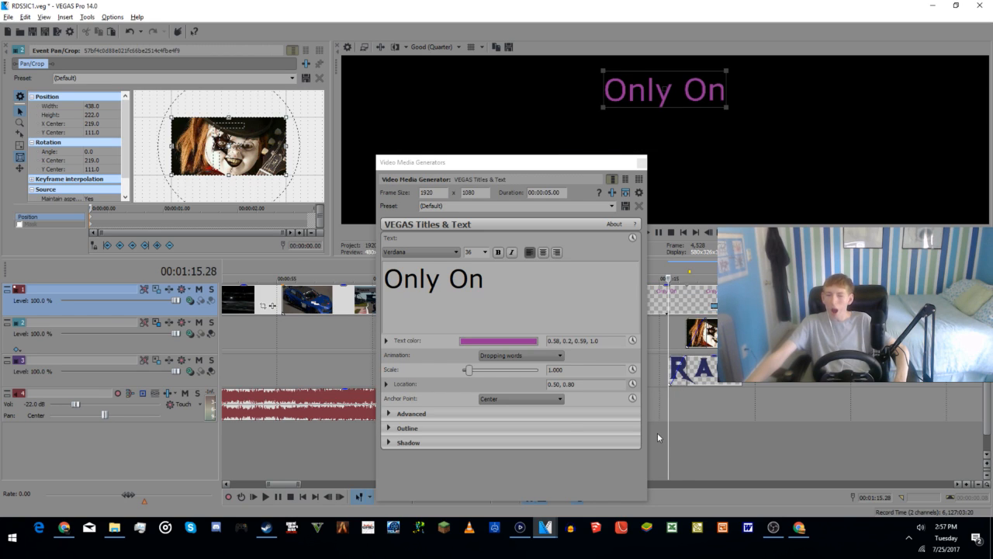
{"action": "key", "text": "space"}
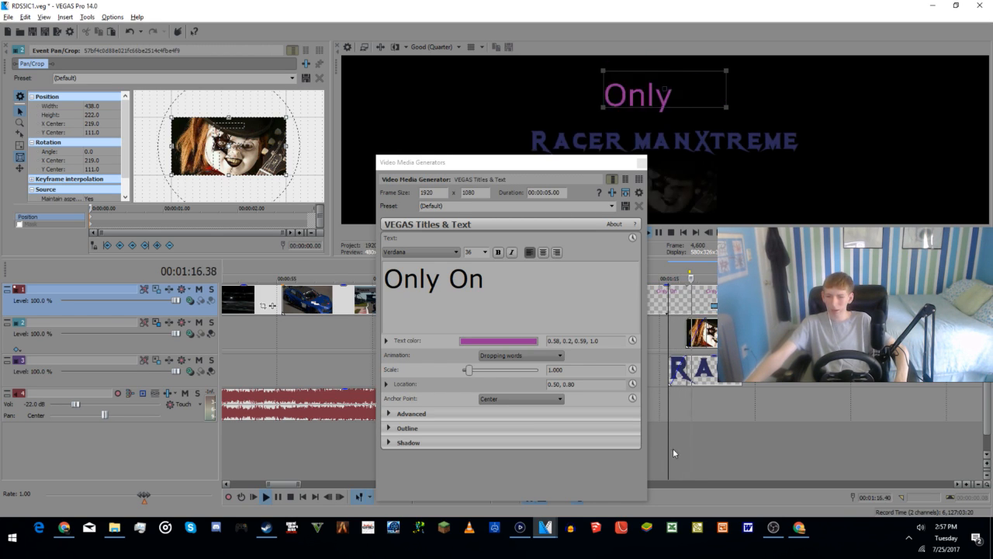
{"action": "left_click_drag", "start_coordinate": [590, 174], "coordinate": [439, 167]}
{"action": "left_click", "coordinate": [594, 440]}
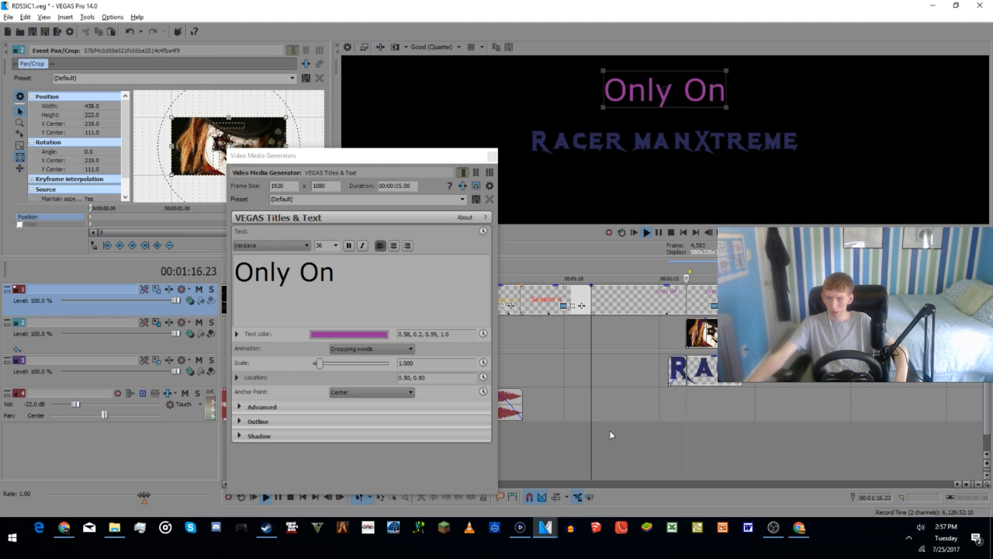
Step: Trim the purple "Only On" clip back to the start of the logo clip and save its title settings as preset RDS5IC1
{"action": "left_click_drag", "start_coordinate": [741, 299], "coordinate": [666, 296]}
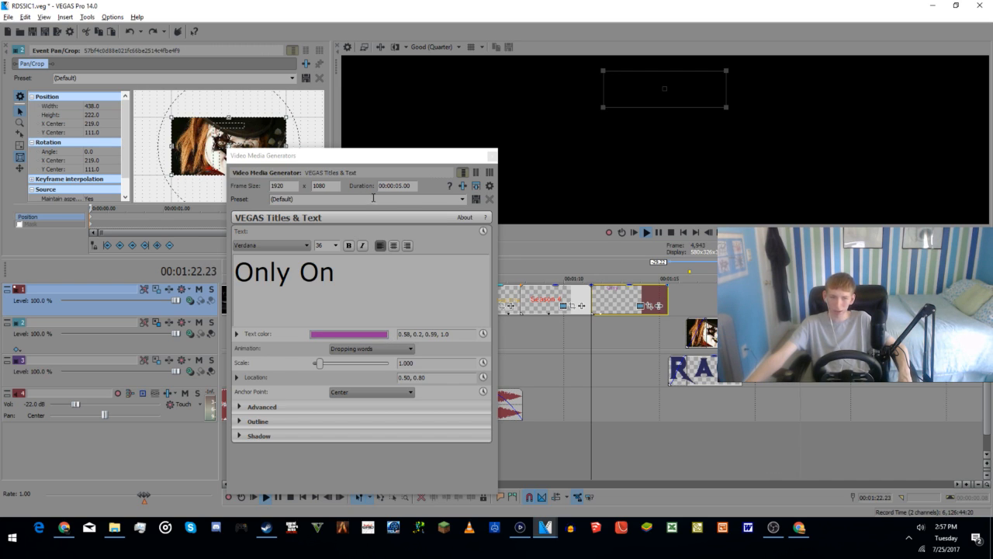
{"action": "left_click", "coordinate": [462, 199]}
{"action": "left_click", "coordinate": [462, 200]}
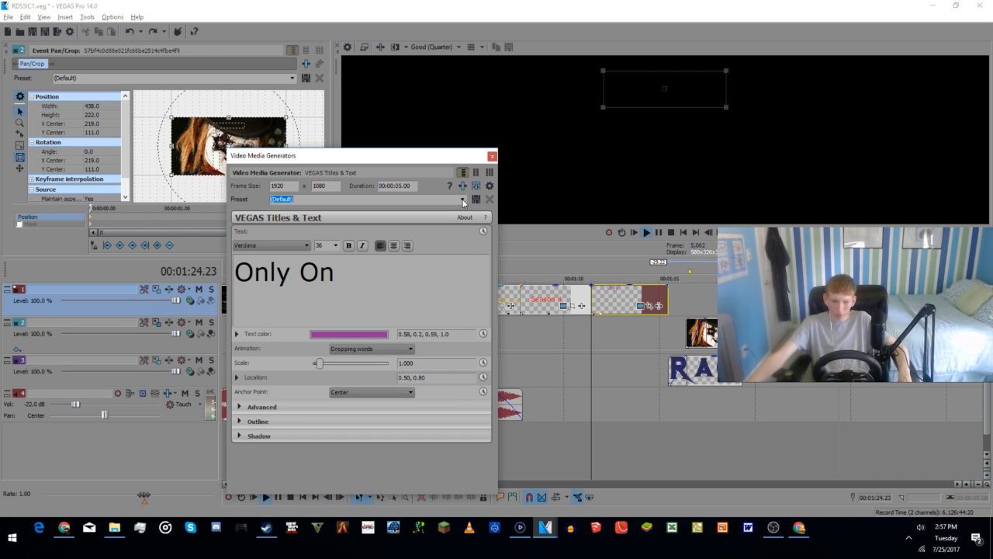
{"action": "type", "text": "IC1"}
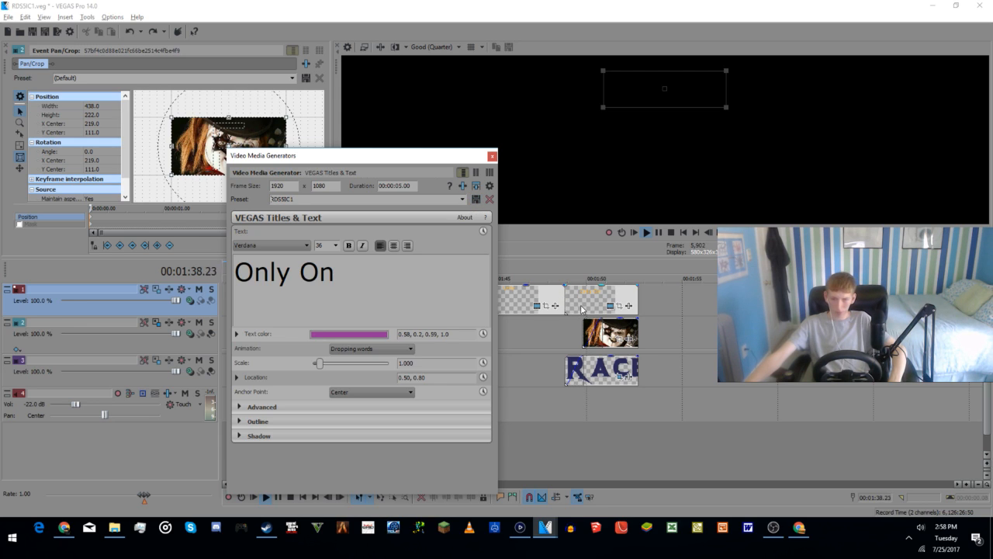
Step: Delete the "Only On" clip above the RACER logo near 1:50 and copy the "Only On" clip before it
{"action": "left_click", "coordinate": [579, 303]}
{"action": "key", "text": "Delete"}
{"action": "left_click", "coordinate": [527, 298]}
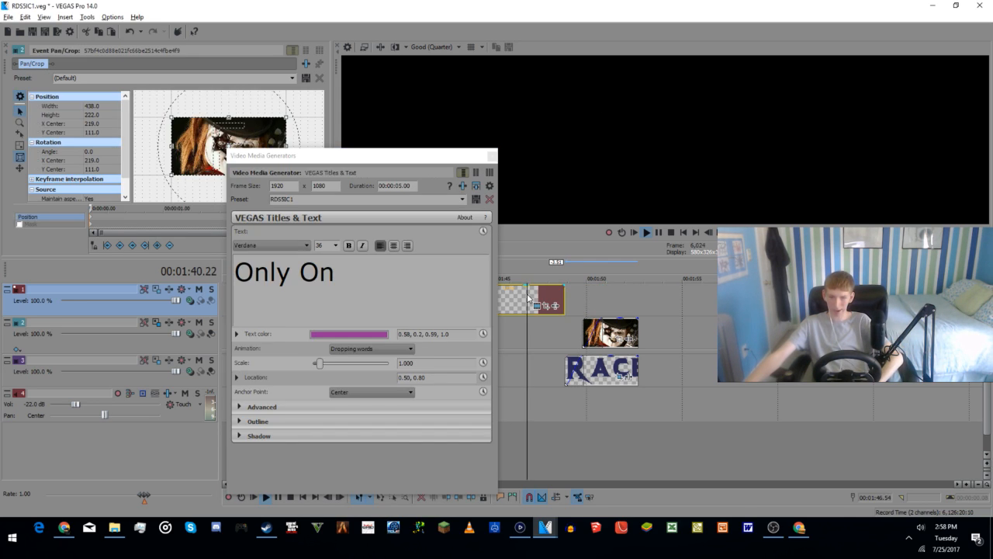
{"action": "right_click", "coordinate": [530, 294]}
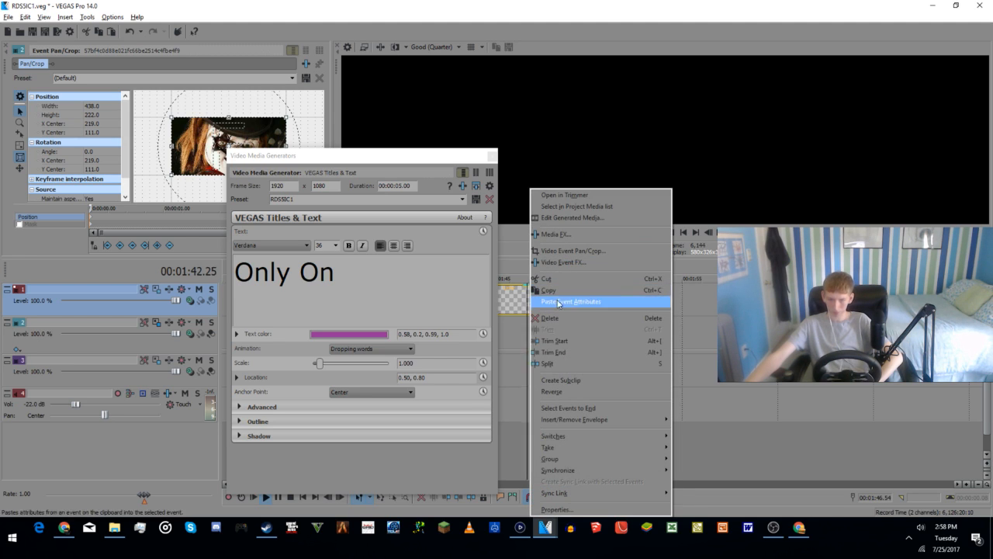
{"action": "left_click", "coordinate": [567, 295]}
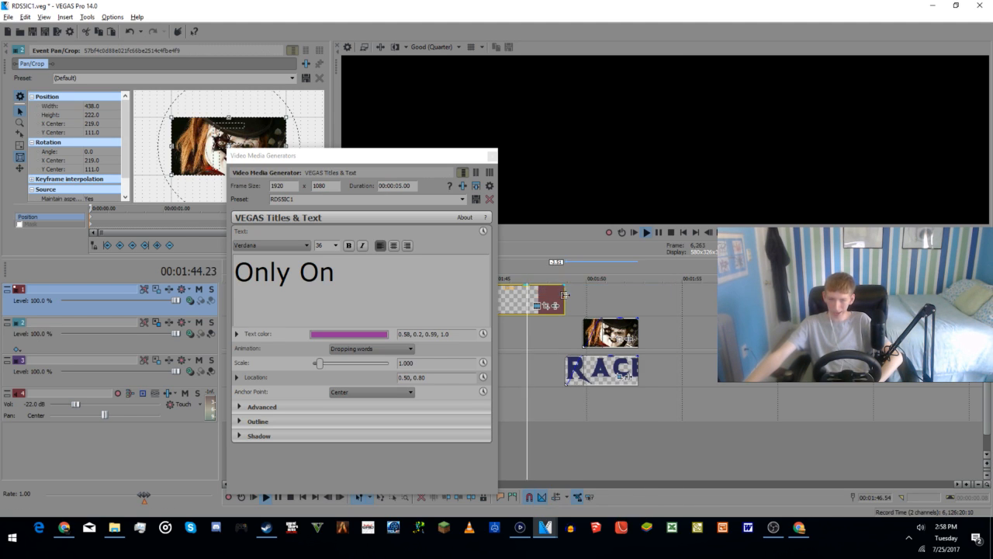
Step: Paste the "Only On" clip as a new copy of the source media, align it with the RACER logo's start and trim it to the logo's end
{"action": "right_click", "coordinate": [572, 298]}
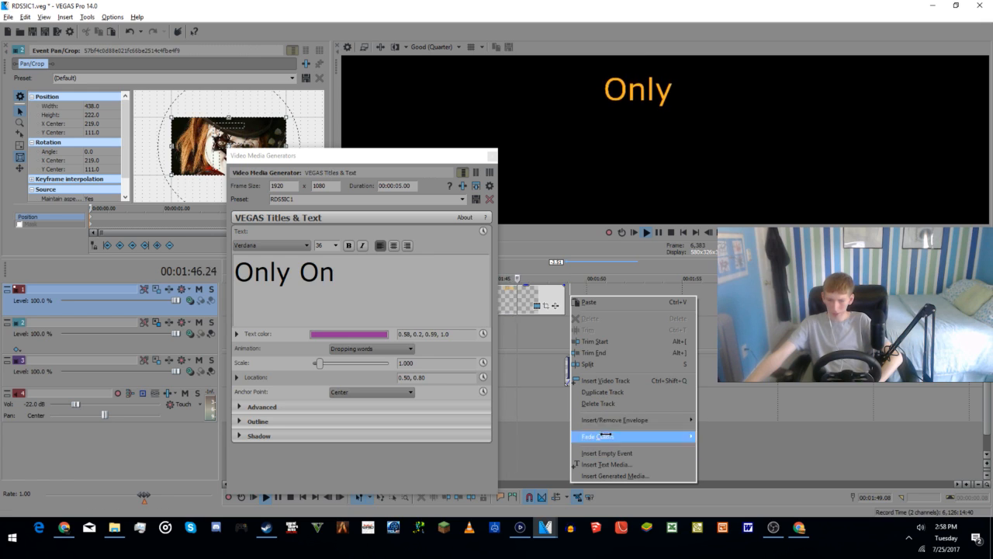
{"action": "left_click", "coordinate": [598, 302]}
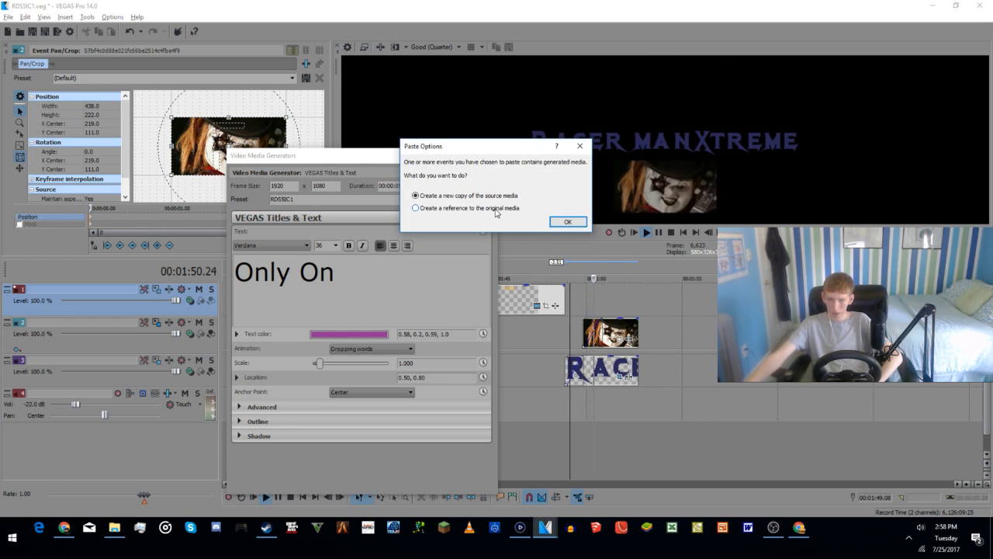
{"action": "left_click", "coordinate": [568, 222]}
{"action": "left_click_drag", "start_coordinate": [595, 297], "coordinate": [589, 295]}
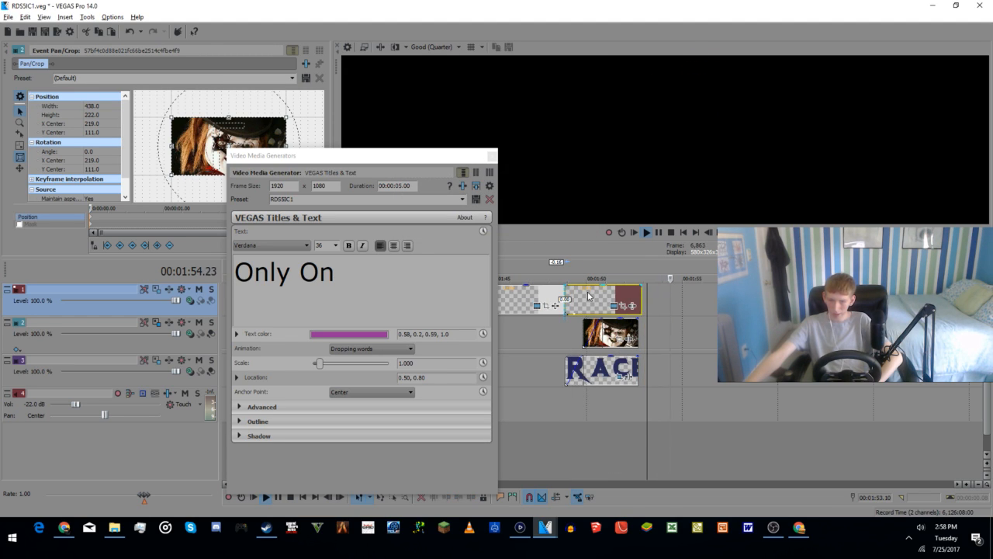
{"action": "left_click_drag", "start_coordinate": [642, 308], "coordinate": [638, 307]}
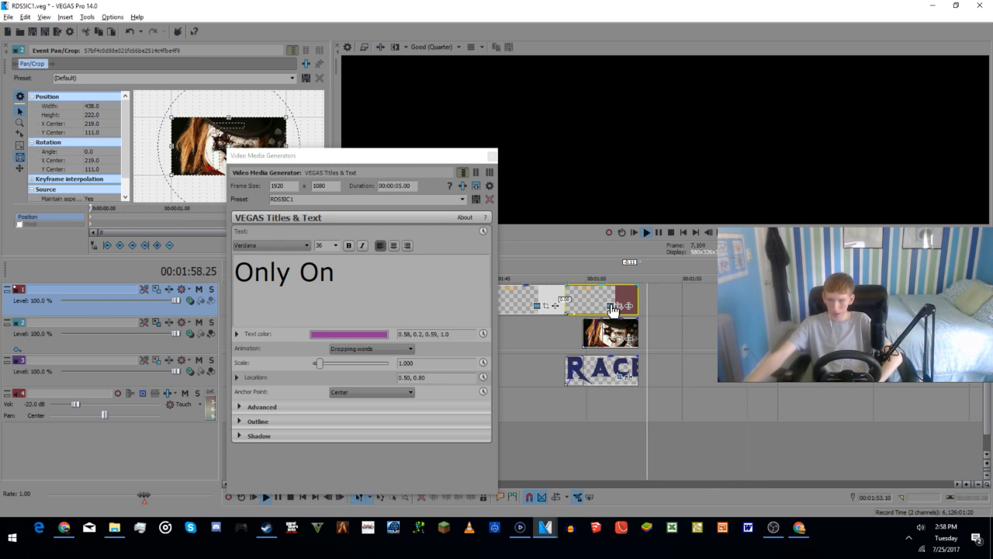
Step: Apply the RDS5IC1 preset to the copied "Only On" title above the RACER logo and set its animation to None
{"action": "left_click", "coordinate": [611, 307]}
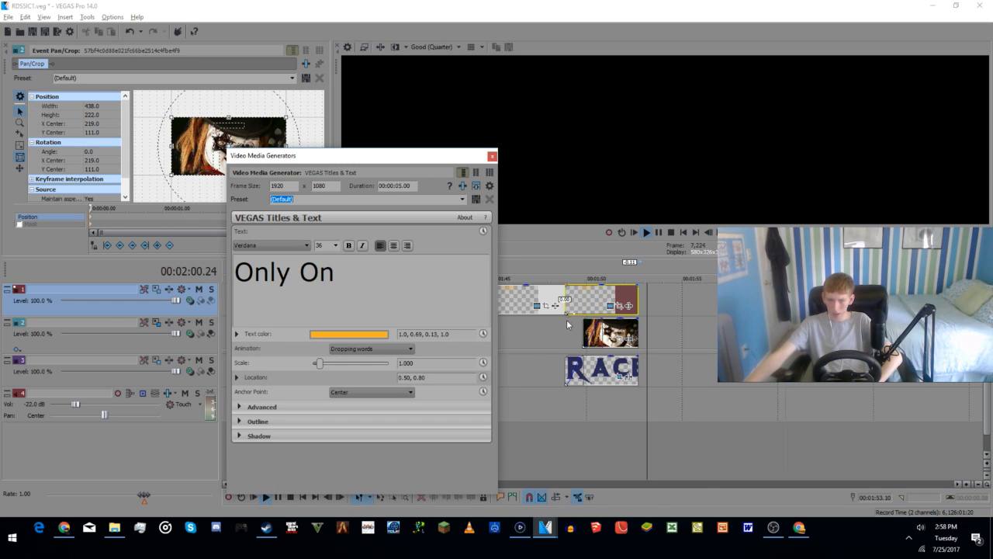
{"action": "scroll", "coordinate": [380, 202], "scroll_direction": "down", "scroll_amount": 5}
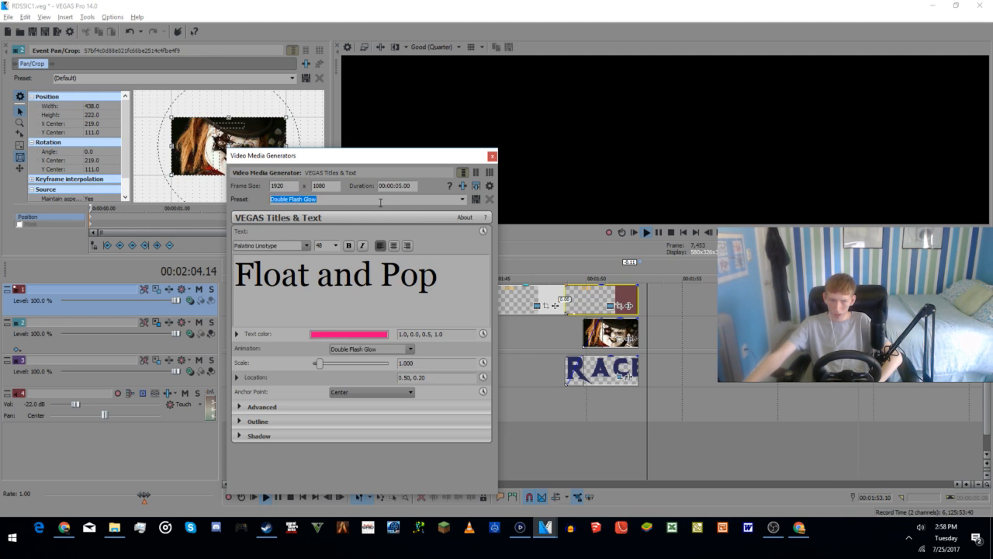
{"action": "scroll", "coordinate": [428, 198], "scroll_direction": "down", "scroll_amount": 1}
{"action": "left_click", "coordinate": [462, 200]}
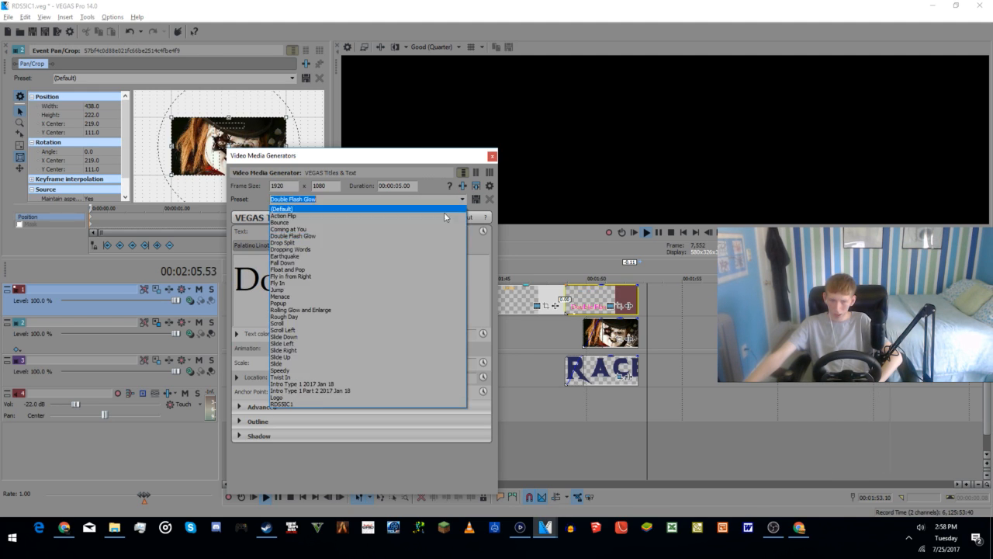
{"action": "left_click", "coordinate": [299, 403]}
{"action": "left_click", "coordinate": [341, 348]}
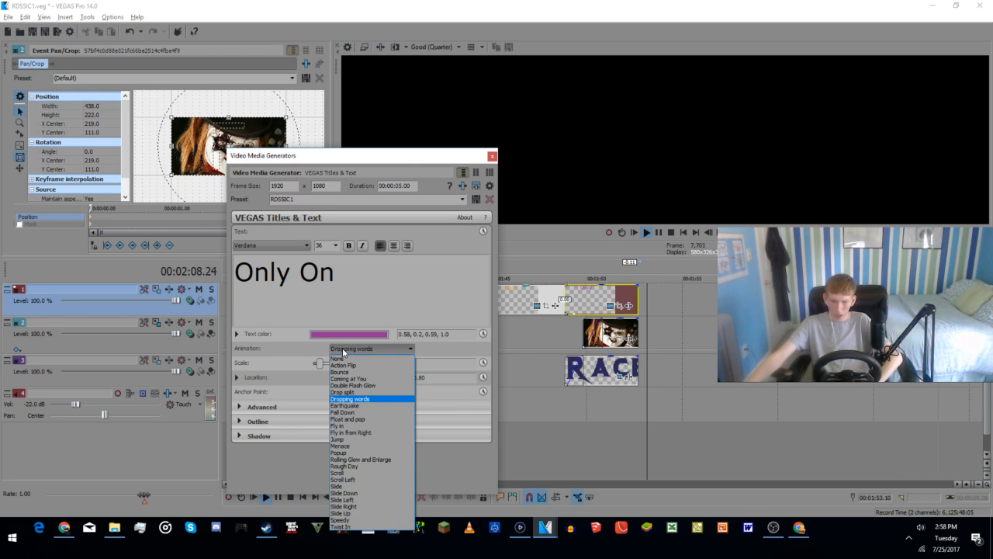
{"action": "left_click", "coordinate": [349, 360]}
{"action": "left_click", "coordinate": [491, 156]}
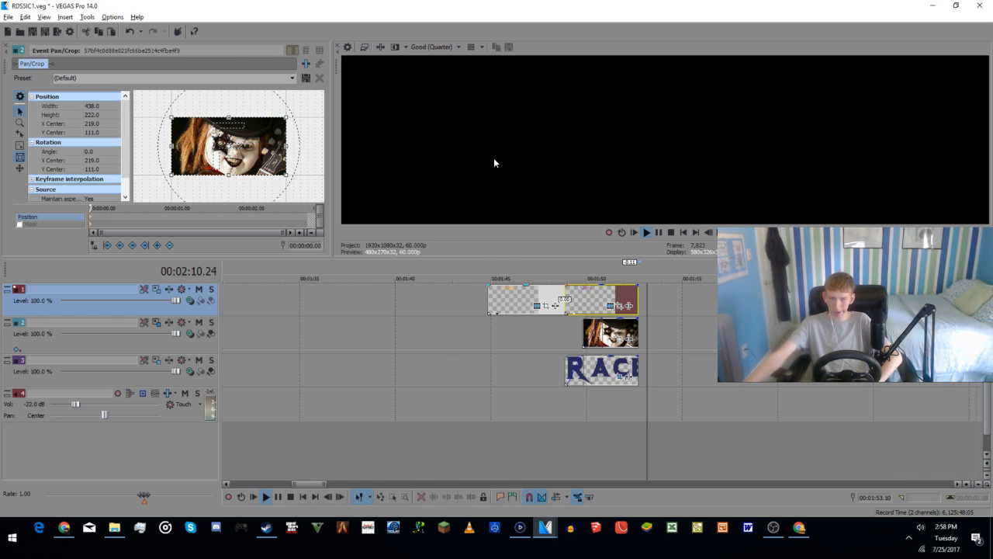
Step: Play the "Only On" titles around 1:46 and 1:13 to compare how they run into the logo
{"action": "scroll", "coordinate": [525, 458], "scroll_direction": "down", "scroll_amount": 3}
{"action": "scroll", "coordinate": [525, 455], "scroll_direction": "up", "scroll_amount": 2}
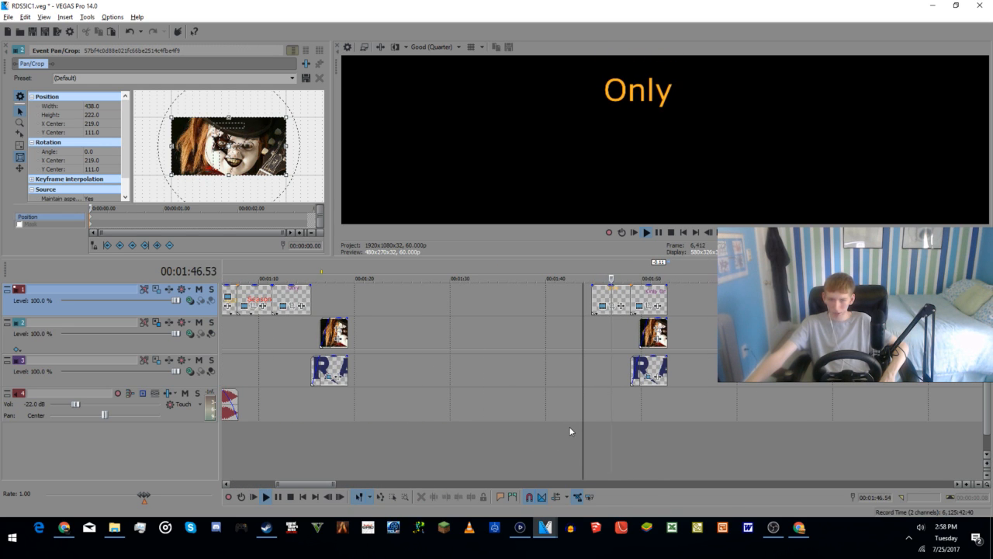
{"action": "left_click", "coordinate": [336, 442]}
{"action": "left_click", "coordinate": [308, 453]}
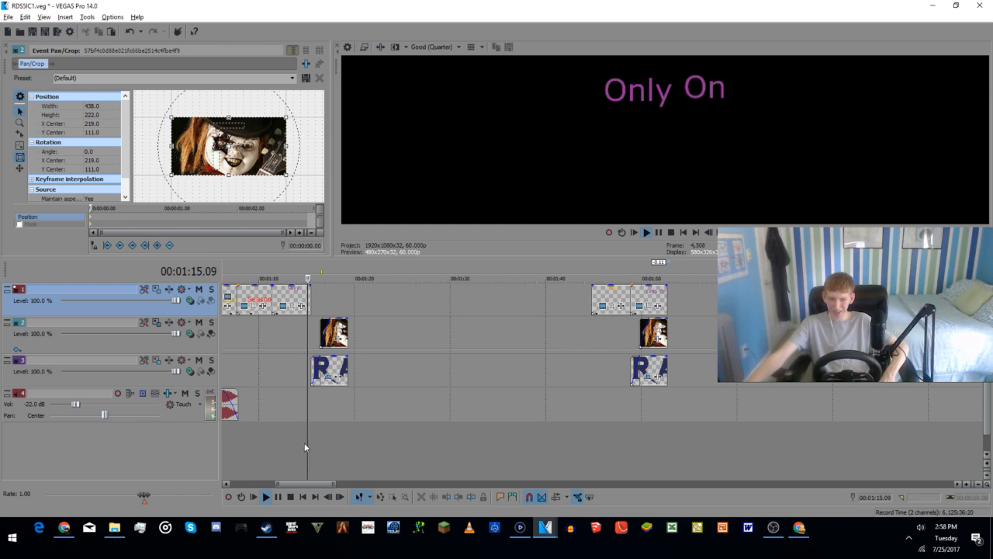
{"action": "left_click", "coordinate": [282, 445]}
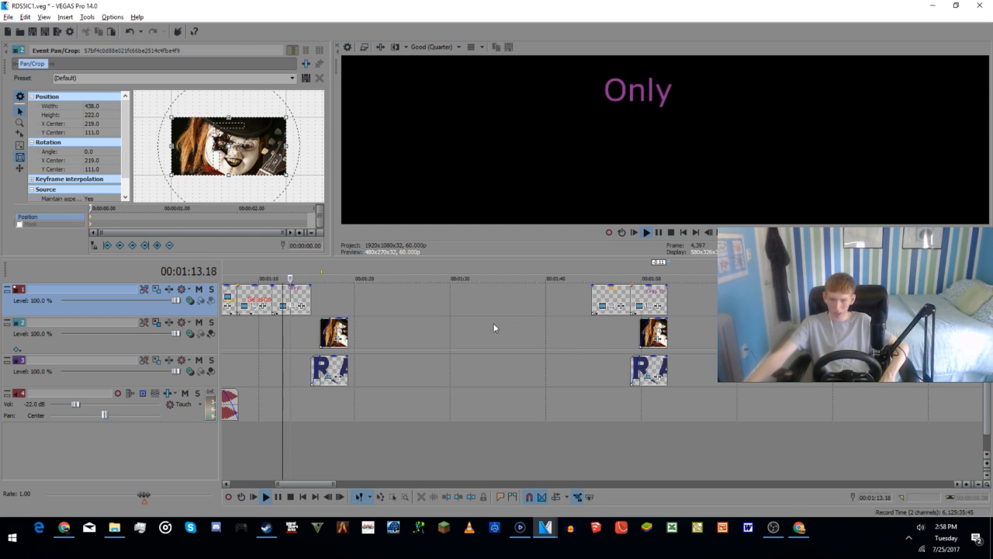
{"action": "left_click", "coordinate": [629, 437]}
{"action": "left_click", "coordinate": [640, 435]}
{"action": "key", "text": "space"}
Step: Move the unanimated purple "Only On" clip above the logo near 1:15 and delete the leftover clips around 1:46 to 1:50
{"action": "left_click", "coordinate": [610, 295]}
{"action": "left_click_drag", "start_coordinate": [610, 295], "coordinate": [332, 305]}
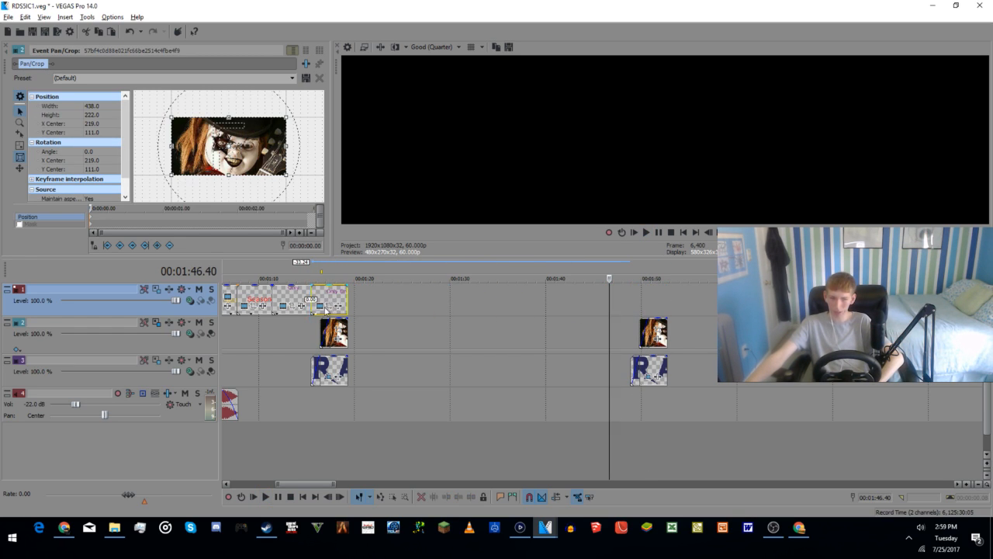
{"action": "left_click", "coordinate": [658, 342]}
{"action": "key", "text": "Delete"}
{"action": "left_click", "coordinate": [648, 372]}
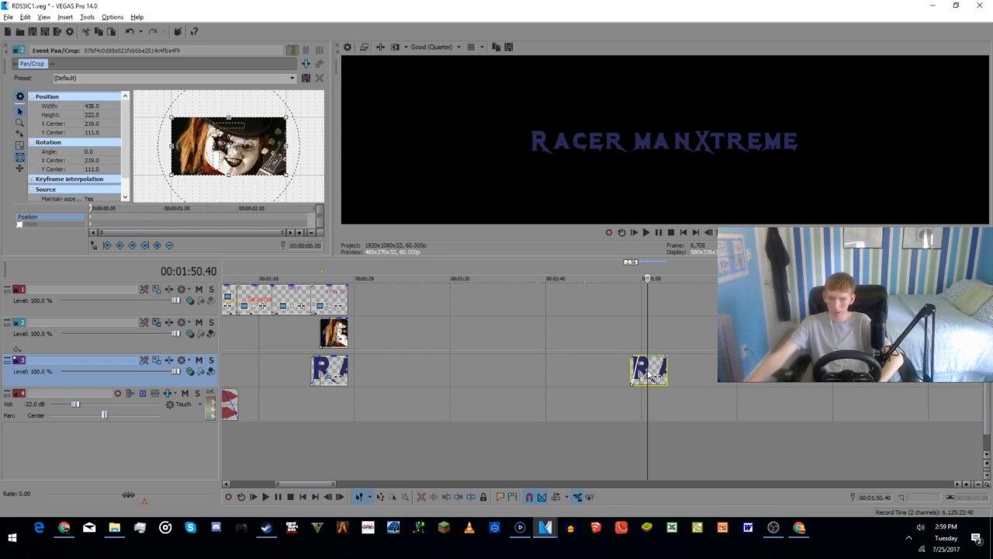
{"action": "key", "text": "Delete"}
Step: Return the playback cursor to the very start of the project
{"action": "scroll", "coordinate": [652, 386], "scroll_direction": "down", "scroll_amount": 2}
{"action": "scroll", "coordinate": [648, 387], "scroll_direction": "down", "scroll_amount": 5}
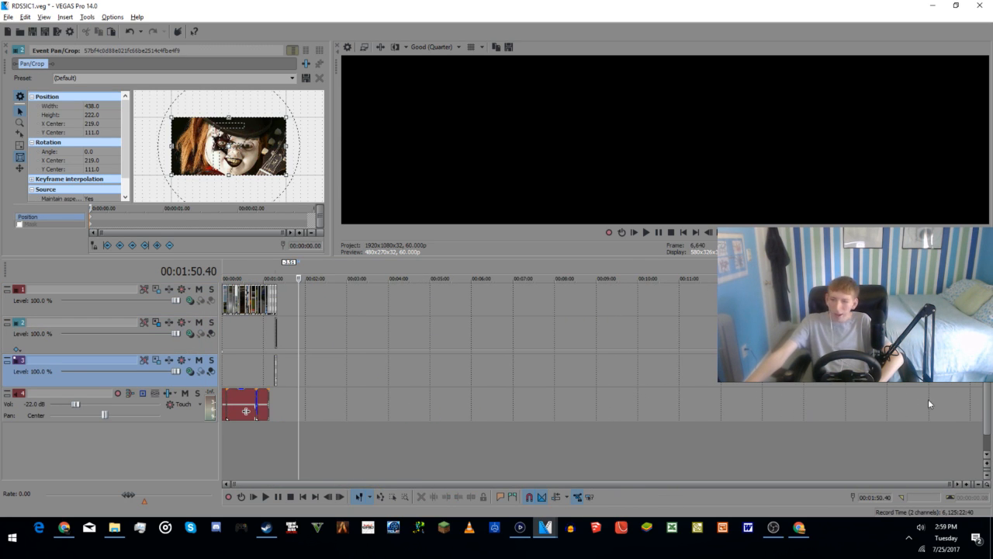
{"action": "scroll", "coordinate": [225, 466], "scroll_direction": "up", "scroll_amount": 6}
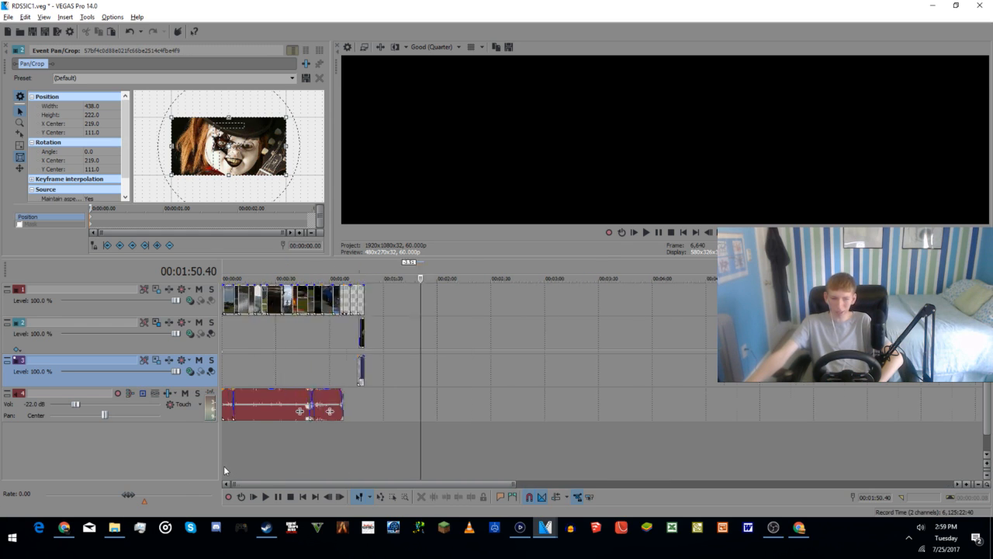
{"action": "scroll", "coordinate": [246, 465], "scroll_direction": "down", "scroll_amount": 2}
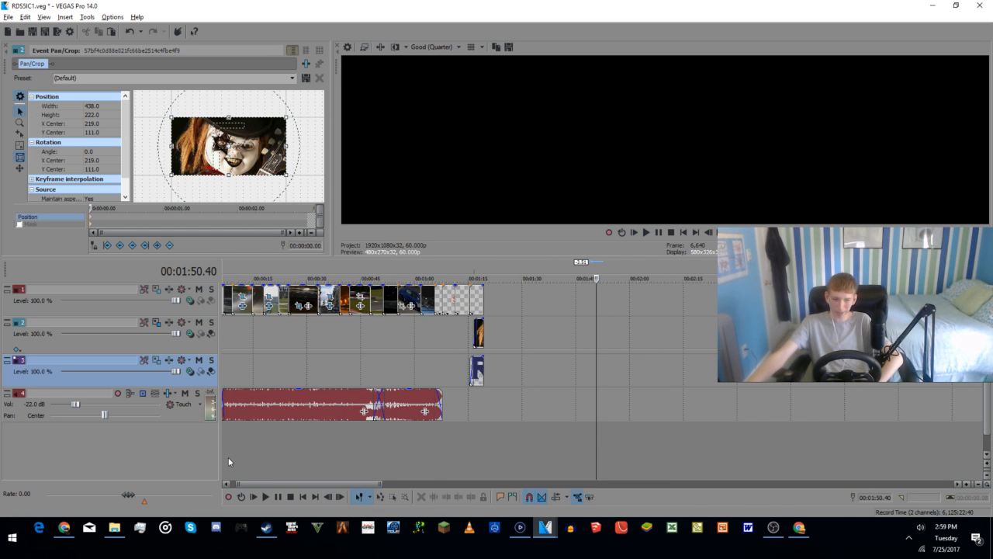
{"action": "left_click", "coordinate": [224, 457]}
{"action": "scroll", "coordinate": [233, 458], "scroll_direction": "up", "scroll_amount": 6}
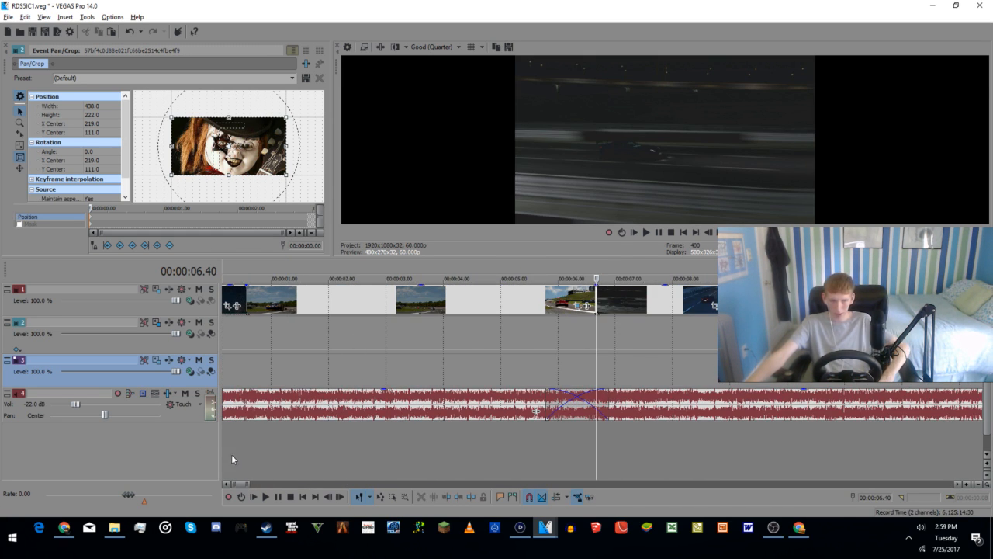
{"action": "left_click", "coordinate": [225, 445]}
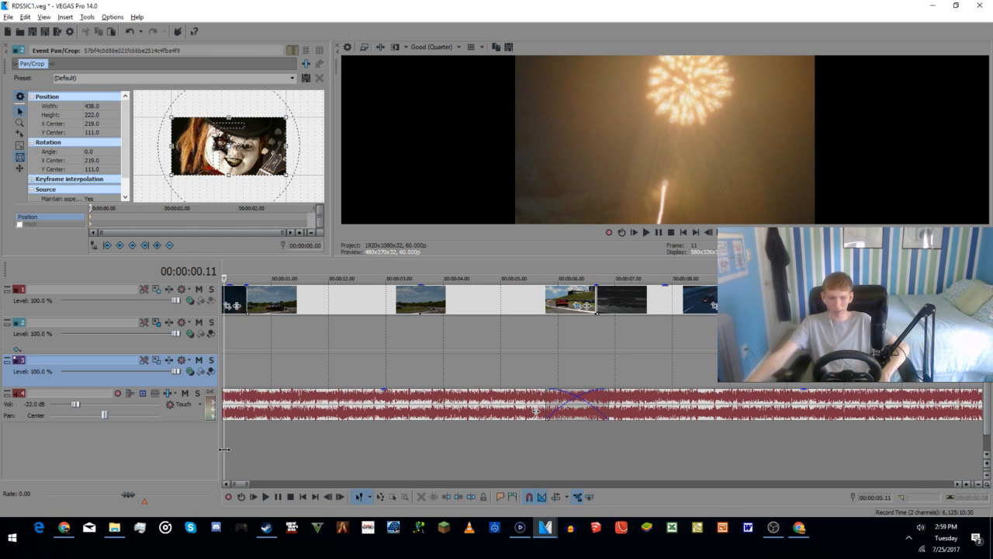
{"action": "scroll", "coordinate": [224, 448], "scroll_direction": "up", "scroll_amount": 2}
{"action": "left_click", "coordinate": [224, 447]}
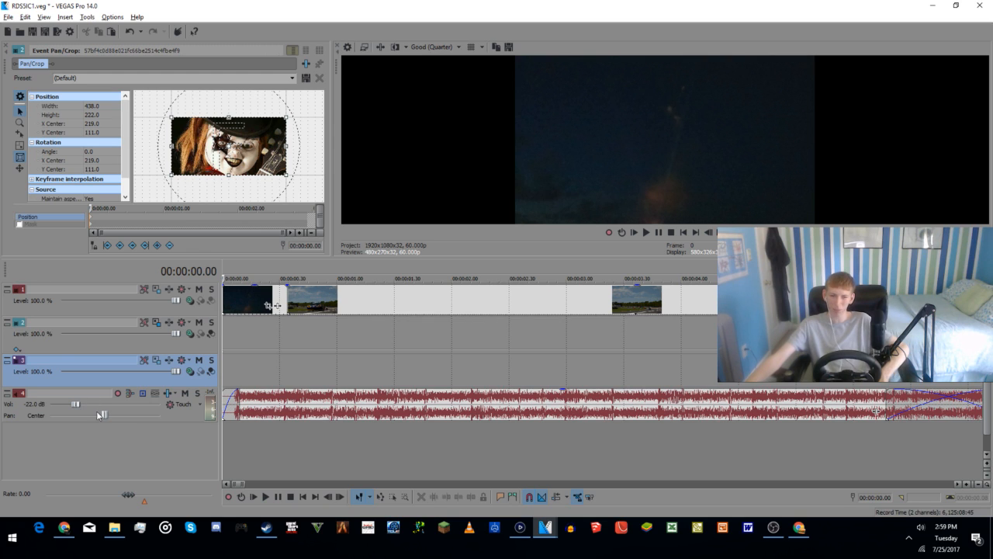
Step: Switch to the YouTube live stream in the browser to read the chat, then return to VEGAS Pro
{"action": "left_click", "coordinate": [799, 529]}
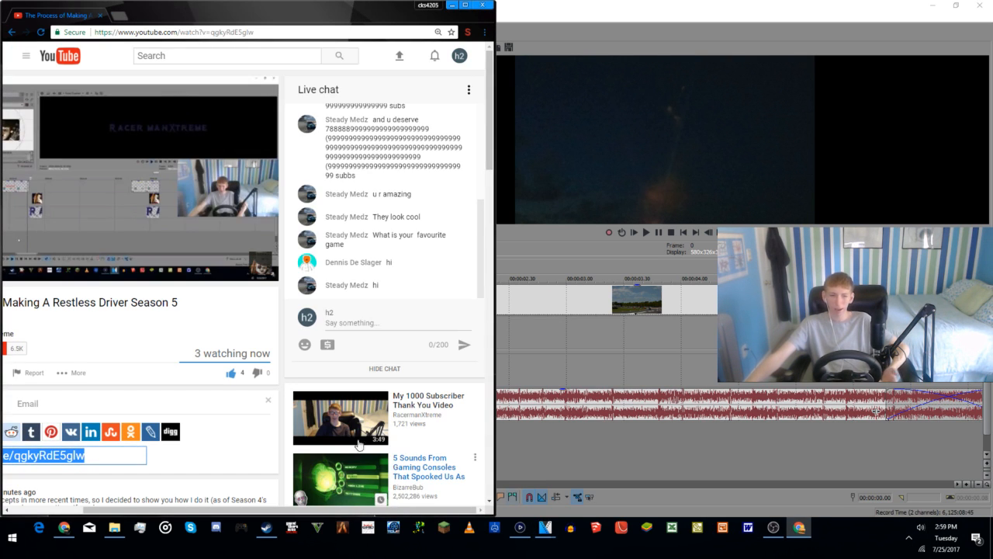
{"action": "scroll", "coordinate": [449, 244], "scroll_direction": "down", "scroll_amount": 1}
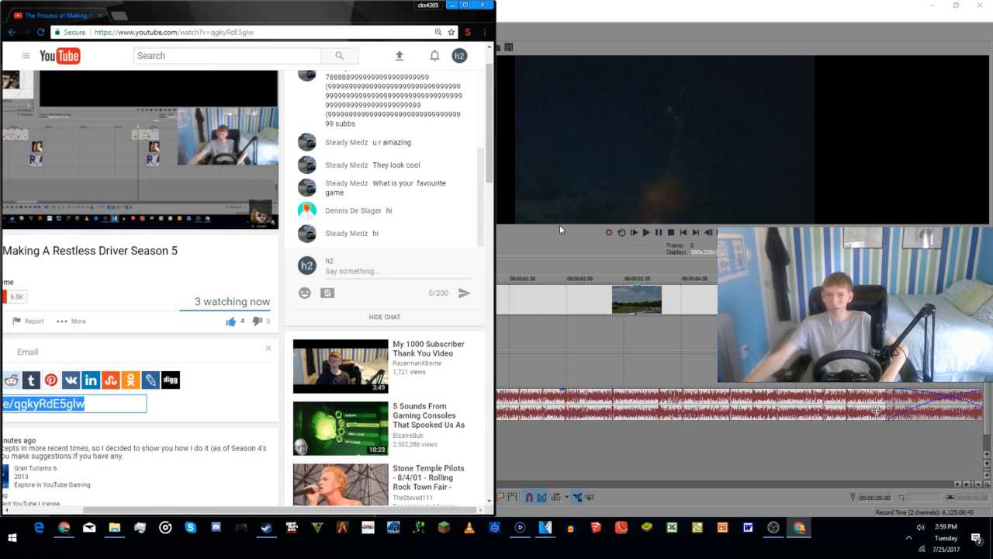
{"action": "left_click", "coordinate": [663, 150]}
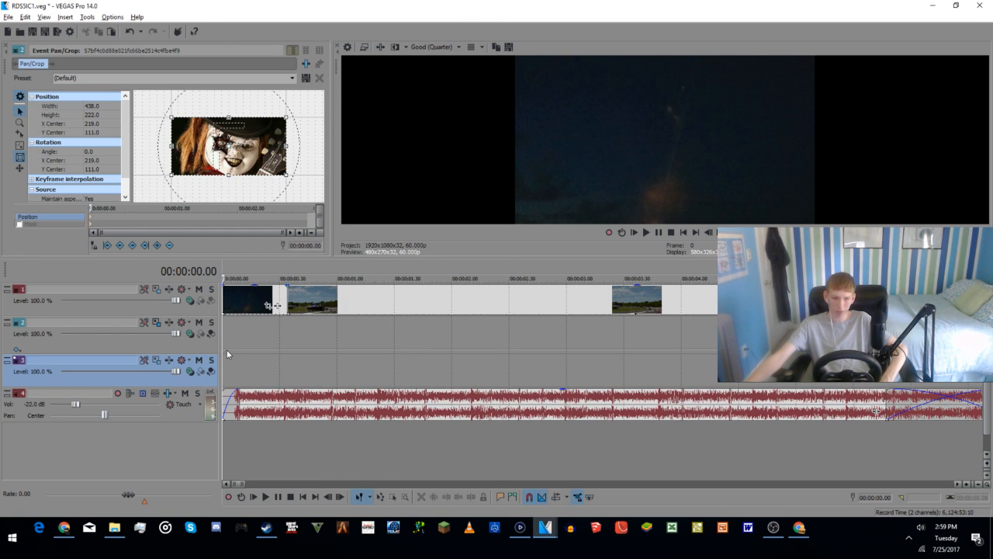
Step: Play about the first nine seconds of the intro to review the opening clips with the music
{"action": "scroll", "coordinate": [446, 359], "scroll_direction": "down", "scroll_amount": 6}
{"action": "scroll", "coordinate": [284, 366], "scroll_direction": "up", "scroll_amount": 4}
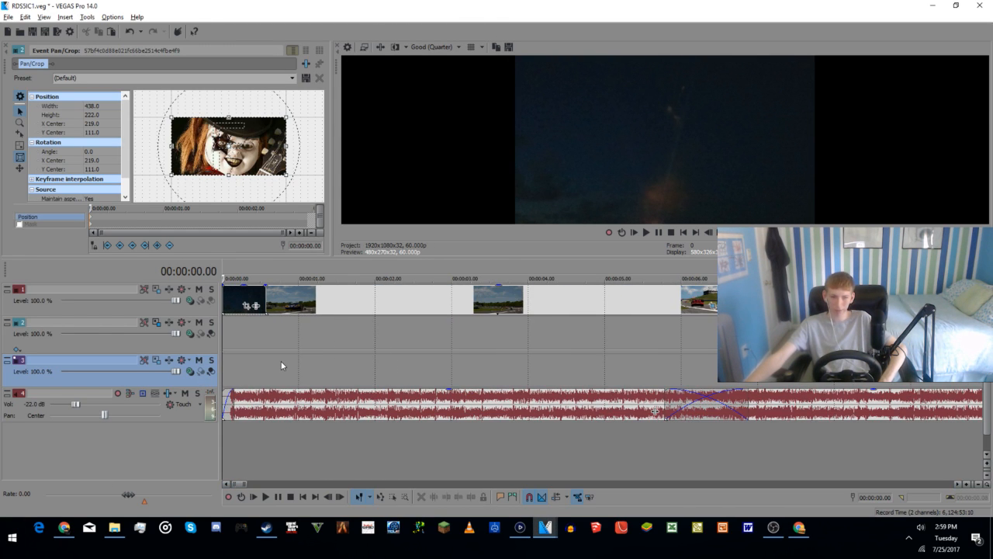
{"action": "key", "text": "space"}
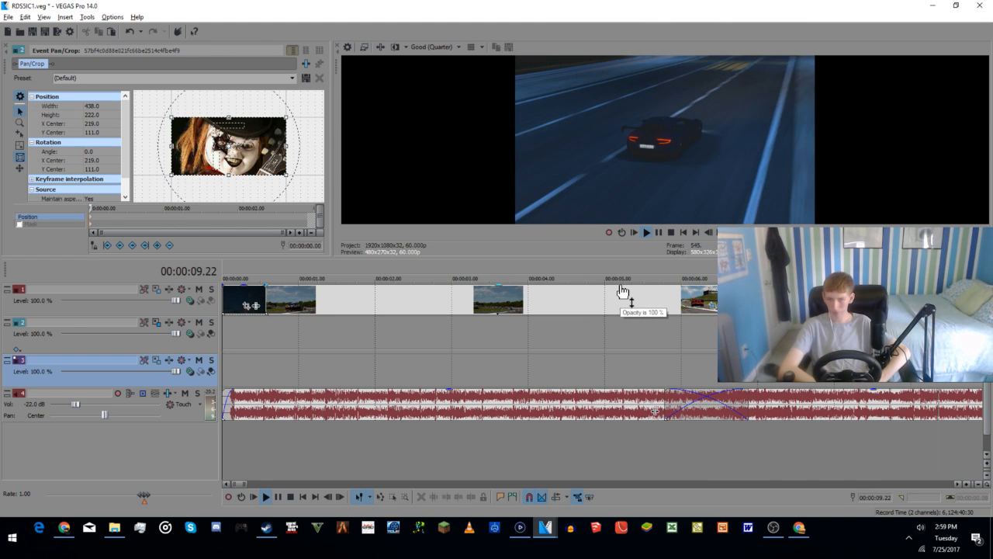
{"action": "key", "text": "space"}
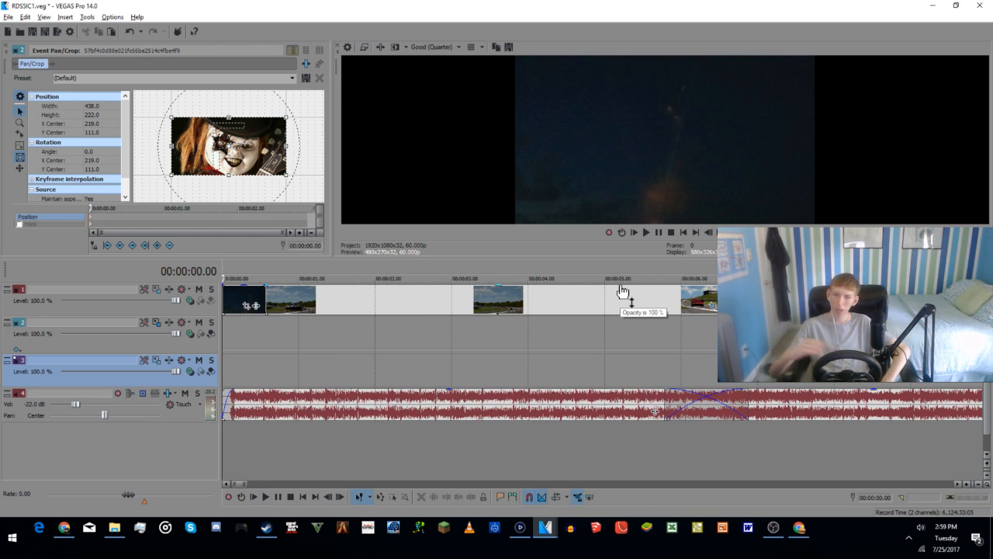
Step: Save the project and insert a new text clip on the top track at about 1:23, just past the ending
{"action": "scroll", "coordinate": [662, 343], "scroll_direction": "down", "scroll_amount": 5}
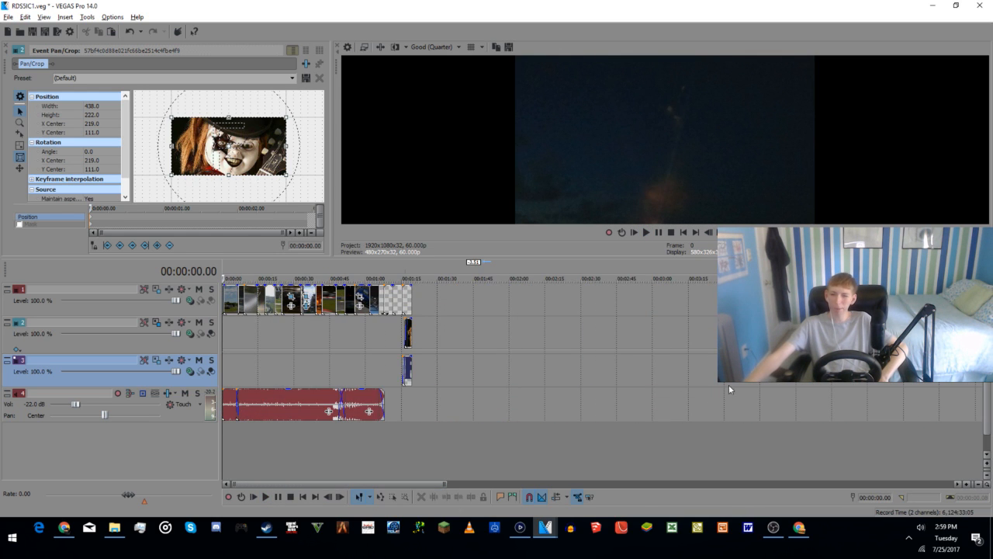
{"action": "left_click", "coordinate": [411, 295]}
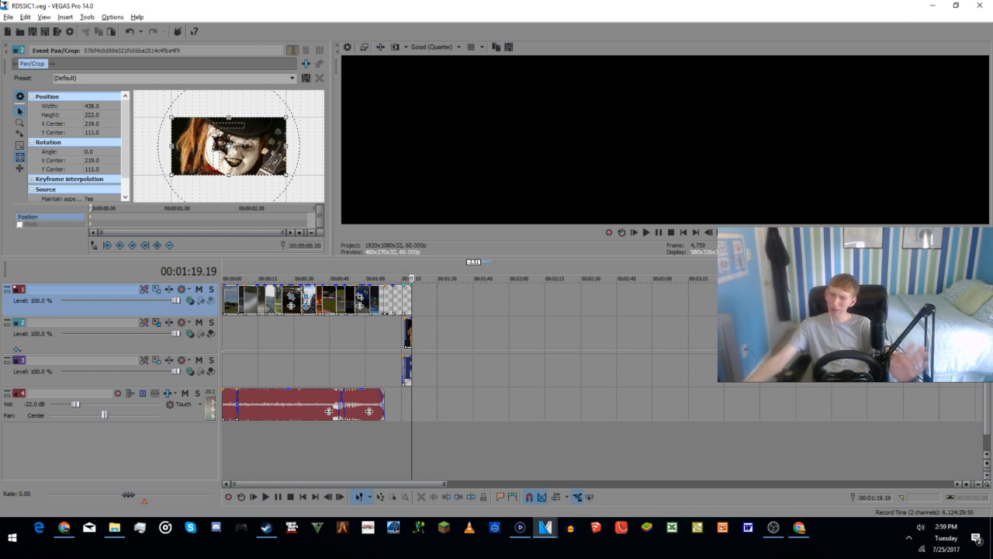
{"action": "left_click", "coordinate": [423, 312]}
{"action": "right_click", "coordinate": [423, 313]}
{"action": "left_click", "coordinate": [450, 479]}
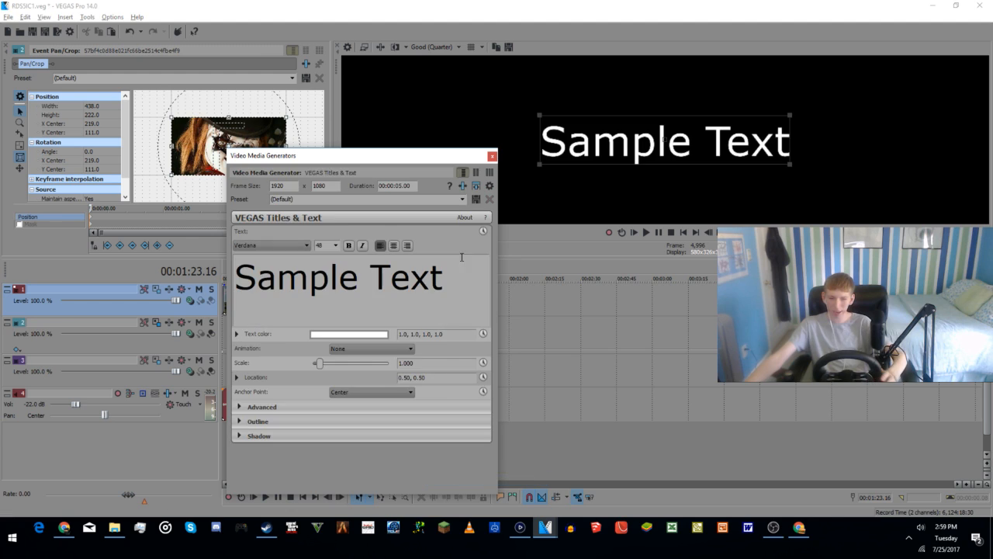
Step: Replace the sample text with three lines: "Just a concept", "More to come" and "Thanks for Watching!"
{"action": "key", "text": "ctrl+a"}
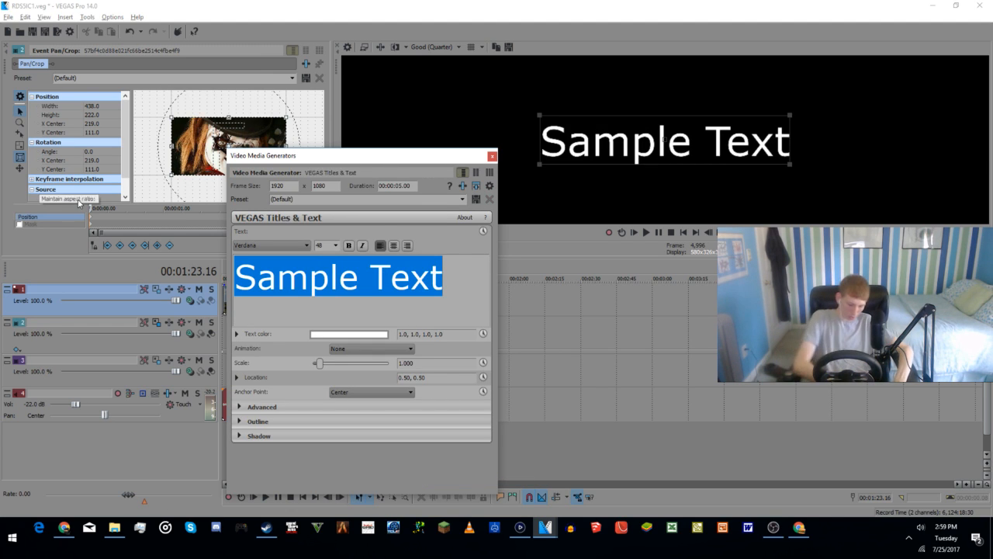
{"action": "type", "text": "Just a concept"}
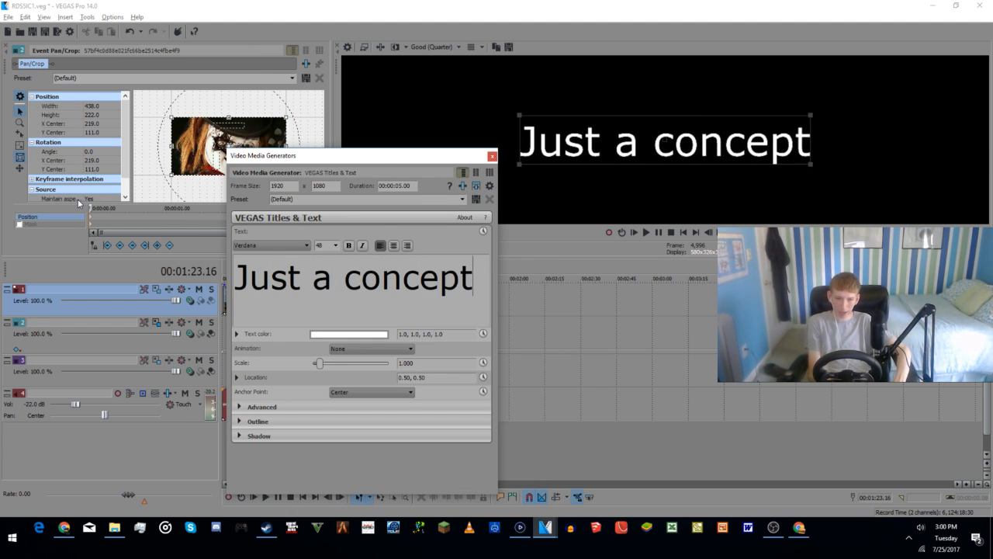
{"action": "key", "text": "Return"}
{"action": "type", "text": "More to come"}
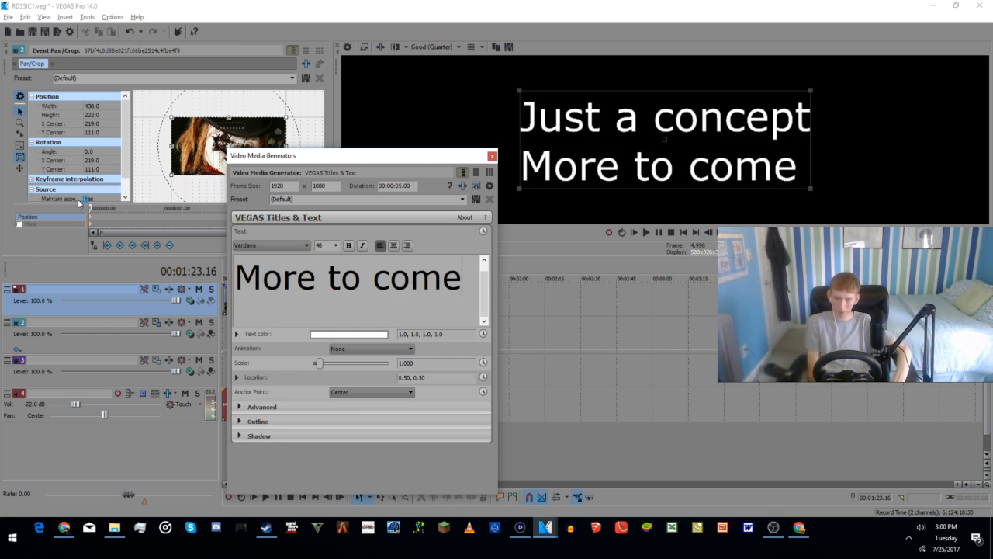
{"action": "key", "text": "Return"}
{"action": "type", "text": "T"}
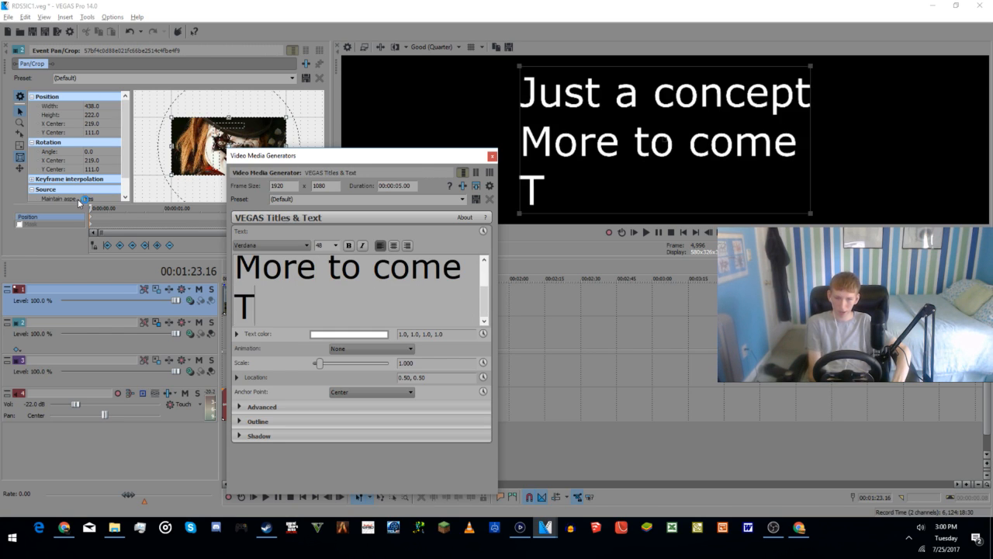
{"action": "type", "text": "hanks for "}
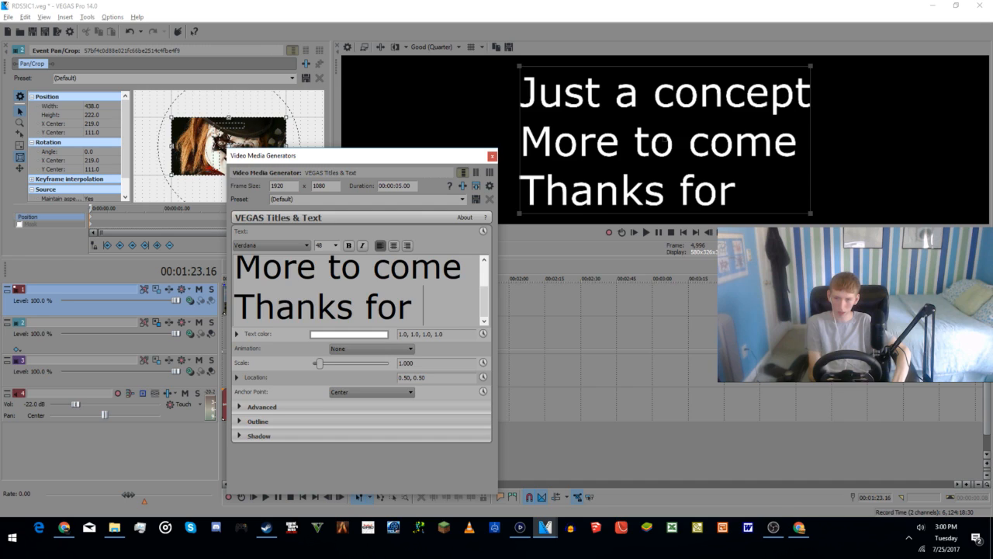
{"action": "type", "text": "Watching"}
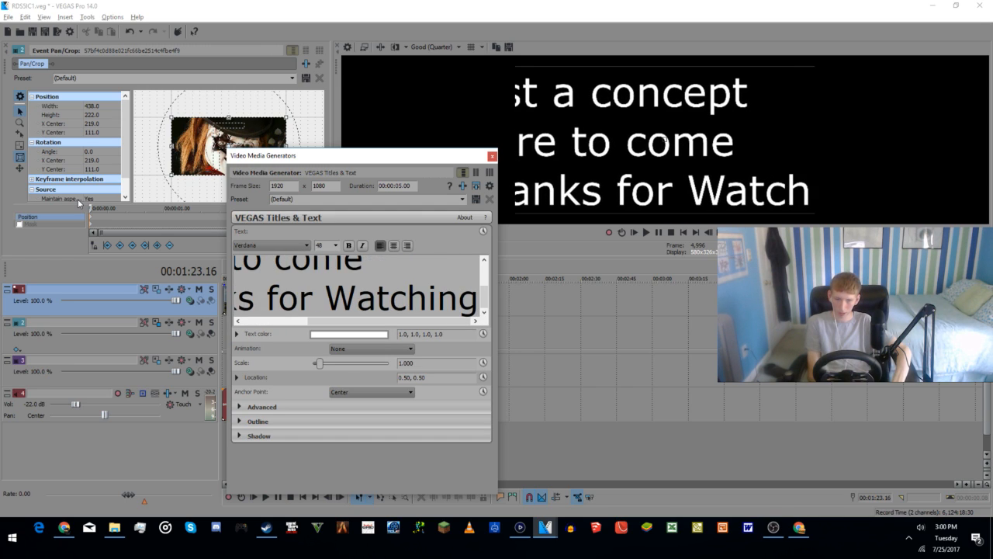
{"action": "type", "text": "!"}
Step: Reword the first two lines of the closing text to "Just a concept, so" and "More Is To Come"
{"action": "key", "text": "Up"}
{"action": "key", "text": "Up"}
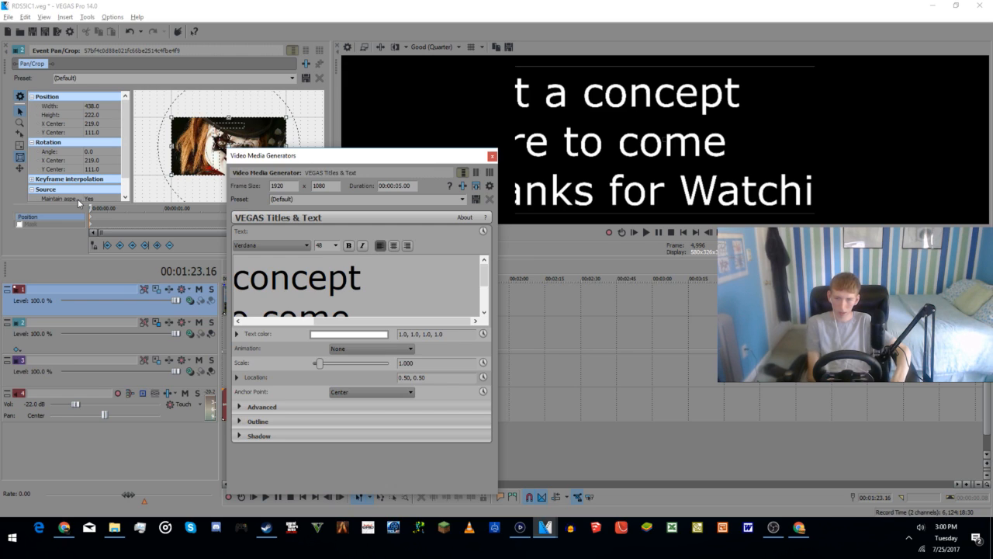
{"action": "type", "text": ", so"}
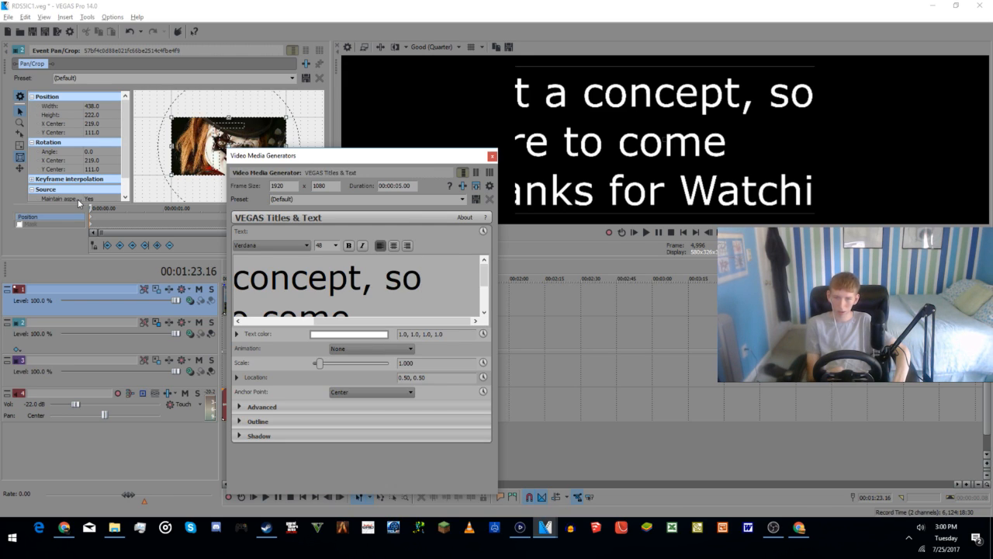
{"action": "key", "text": "Right"}
{"action": "key", "text": "Right"}
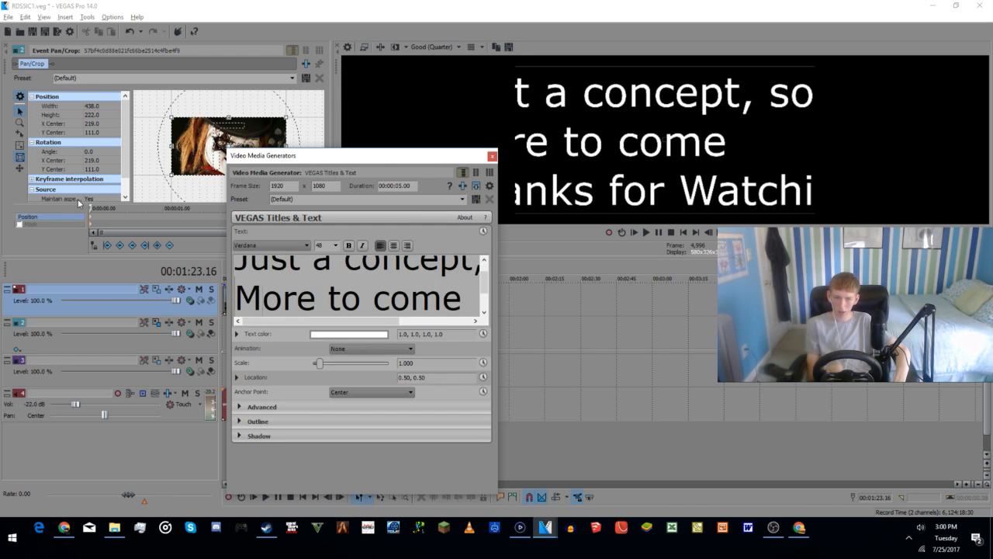
{"action": "type", "text": "Is"}
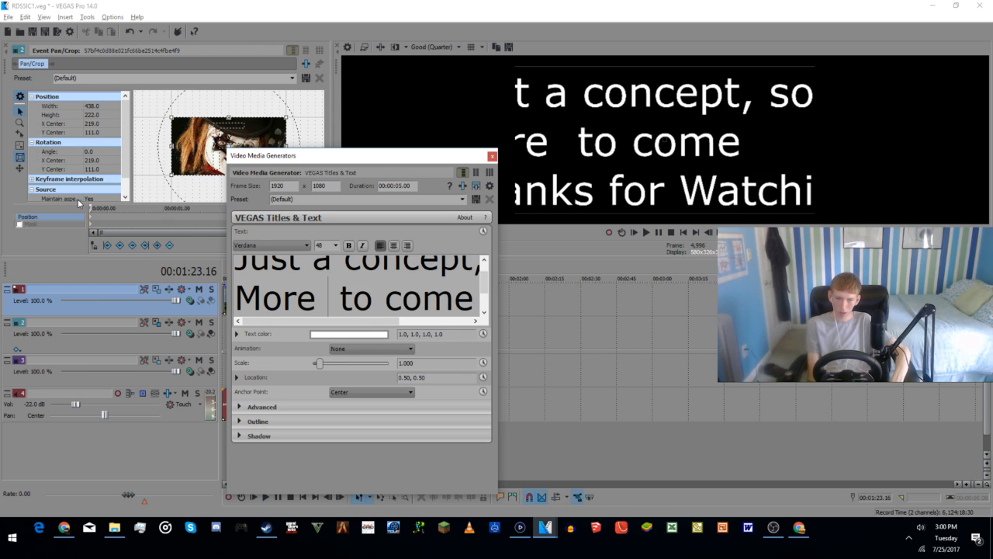
{"action": "key", "text": "BackSpace"}
{"action": "type", "text": "T"}
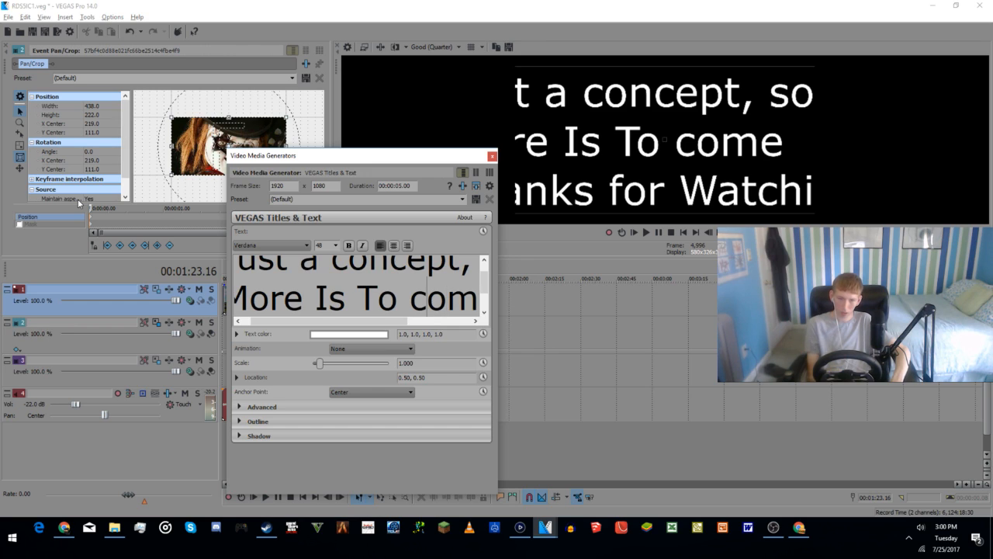
{"action": "key", "text": "BackSpace"}
{"action": "type", "text": "C"}
{"action": "key", "text": "Right"}
{"action": "key", "text": "Right"}
{"action": "key", "text": "Right"}
{"action": "key", "text": "Right"}
{"action": "key", "text": "Right"}
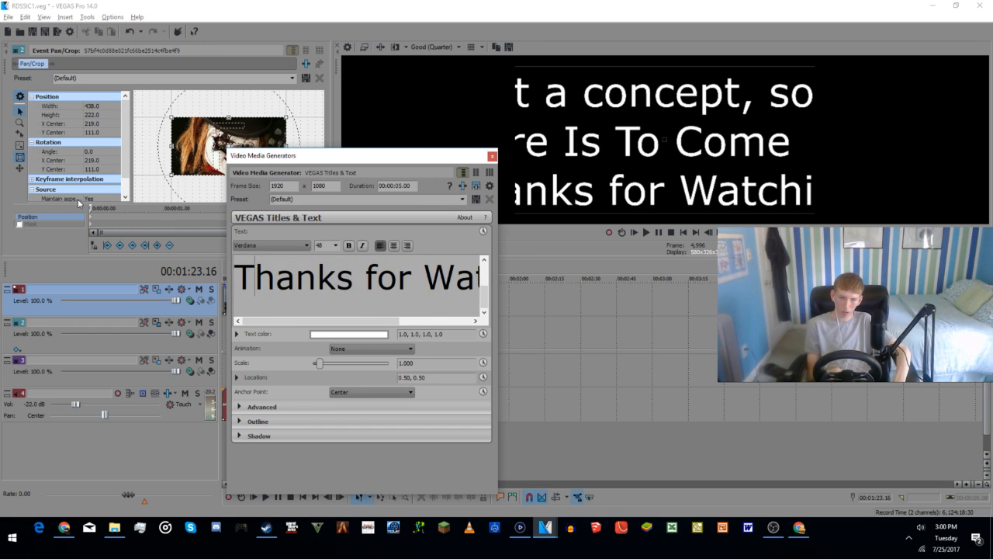
{"action": "key", "text": "Up"}
{"action": "key", "text": "Up"}
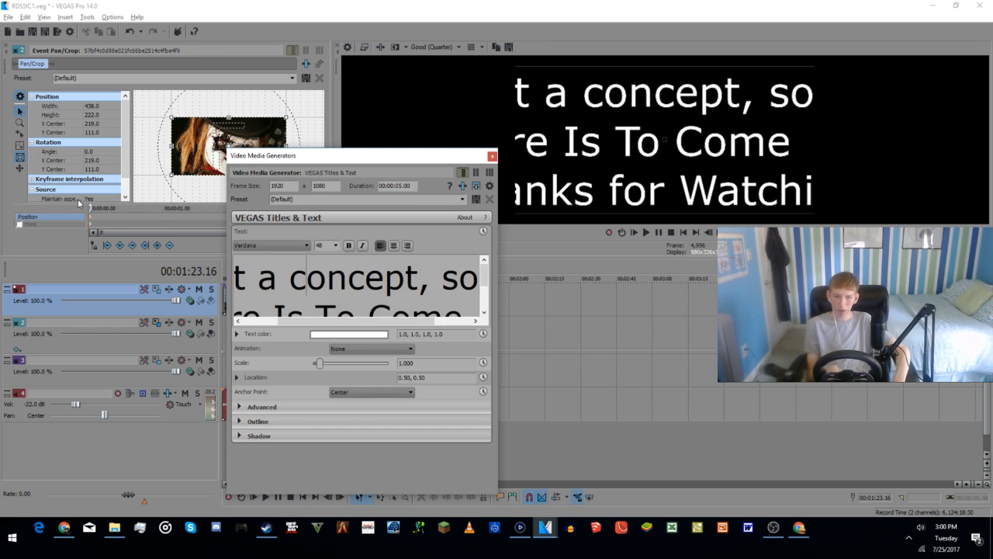
Step: Clear the whole closing text and enter "This is just a concept video" as its first line
{"action": "key", "text": "ctrl+a"}
{"action": "key", "text": "Delete"}
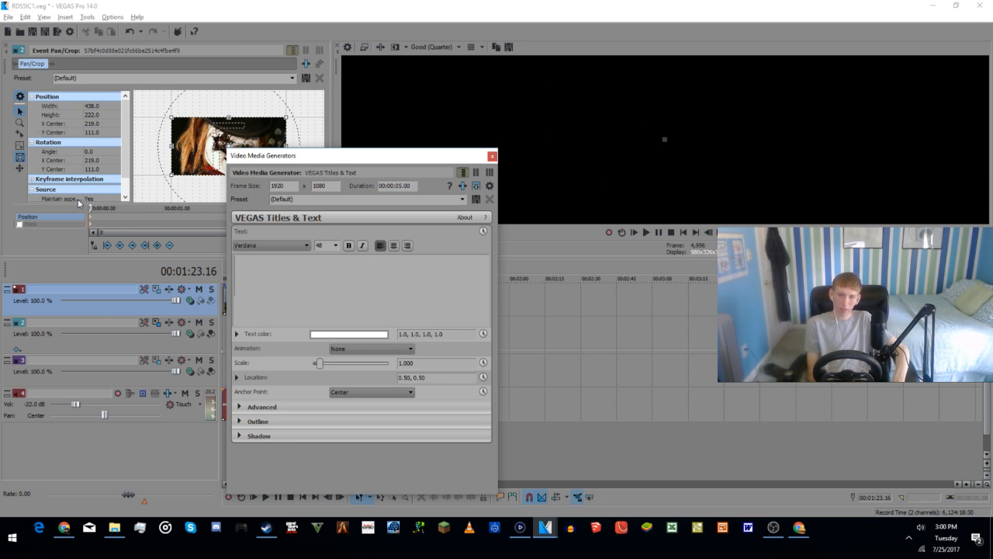
{"action": "type", "text": "Thsi"}
{"action": "key", "text": "BackSpace"}
{"action": "key", "text": "BackSpace"}
{"action": "type", "text": "is is just a"}
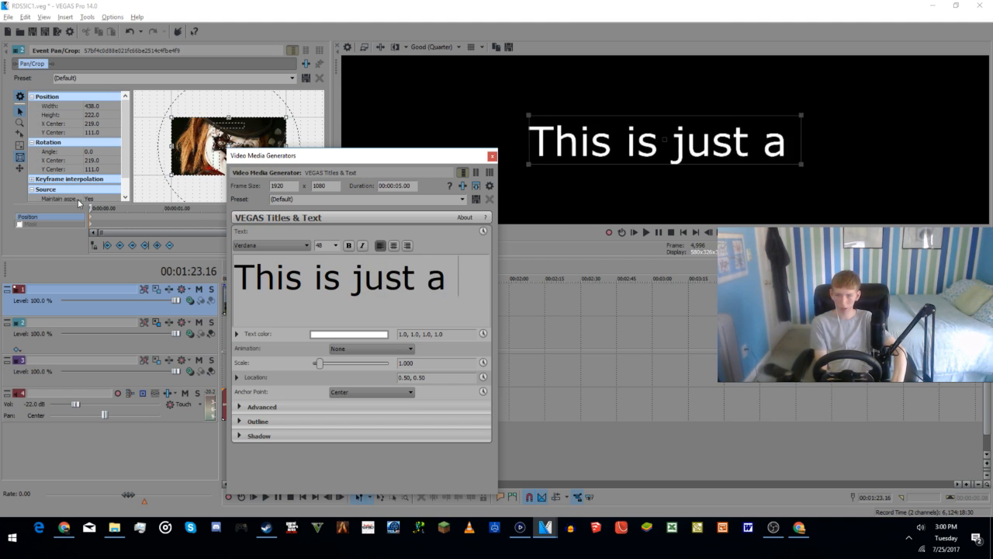
{"action": "type", "text": " conec"}
{"action": "key", "text": "BackSpace"}
{"action": "key", "text": "BackSpace"}
{"action": "type", "text": "ce"}
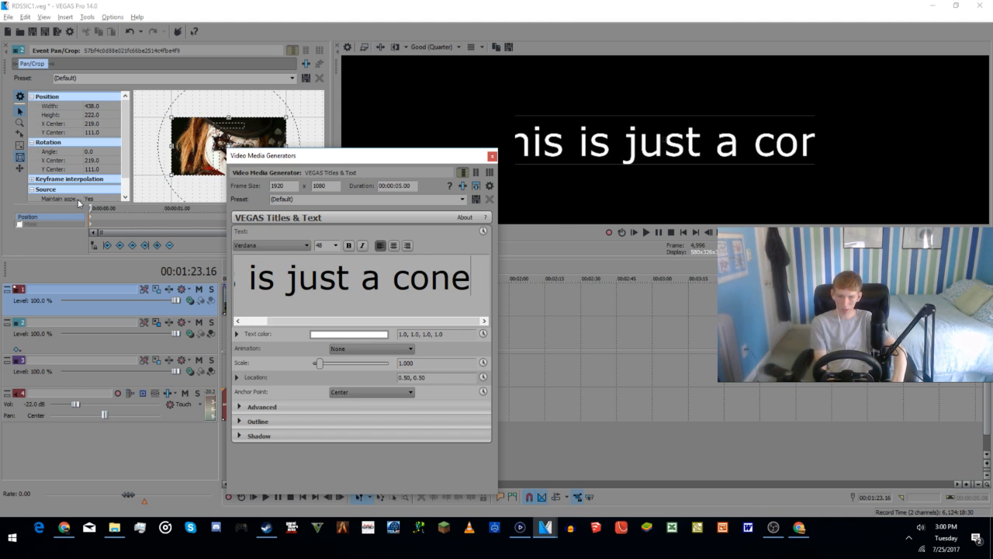
{"action": "type", "text": "pt "}
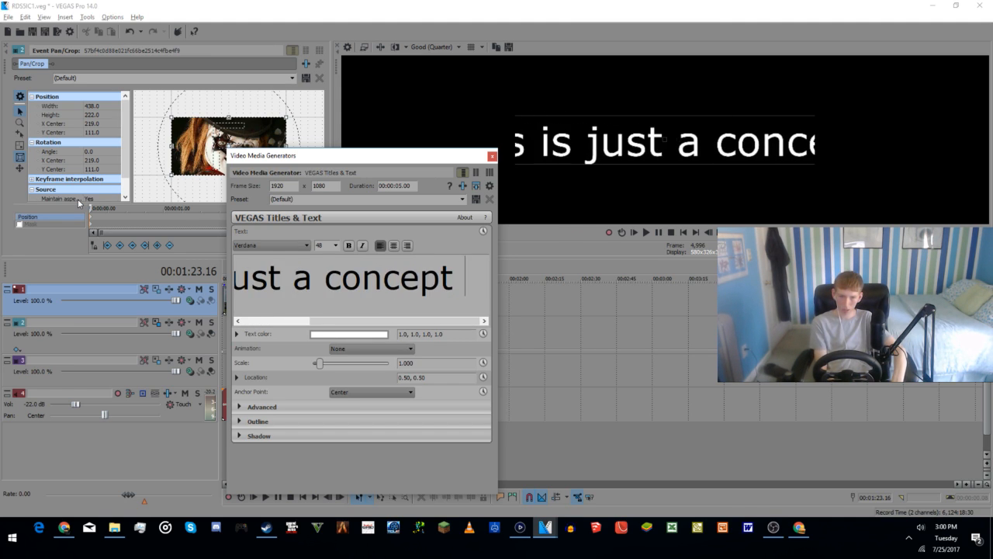
{"action": "type", "text": "video"}
Step: Add two more lines to the closing text: "Thanks for watching!" and "More IC's to come soon!"
{"action": "key", "text": "Return"}
{"action": "type", "text": "T"}
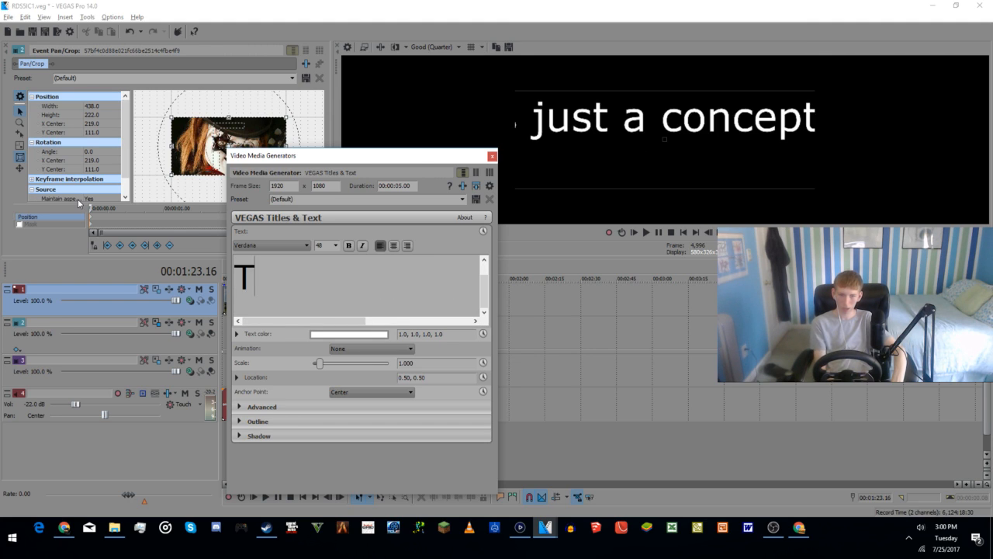
{"action": "type", "text": "hanks for watching!"}
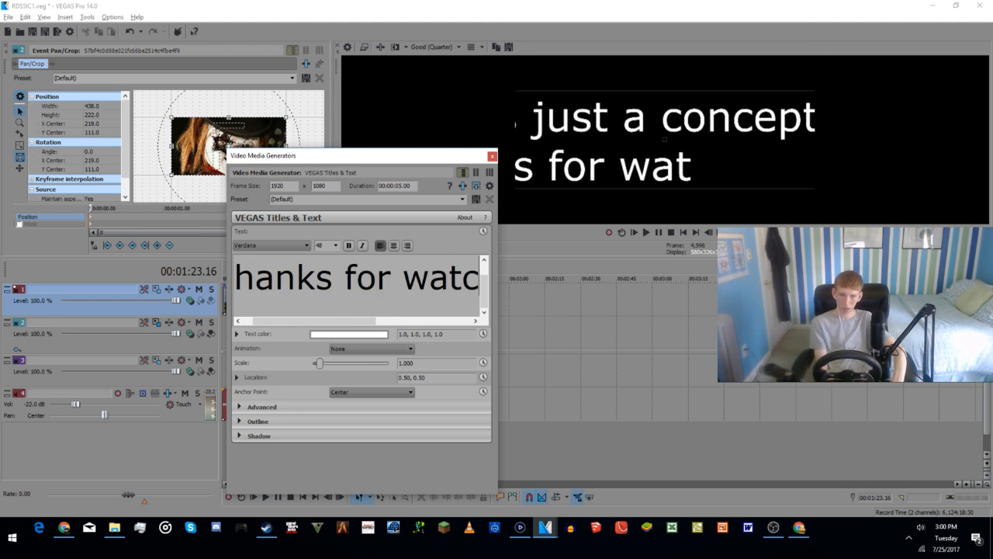
{"action": "key", "text": "Return"}
{"action": "type", "text": "More"}
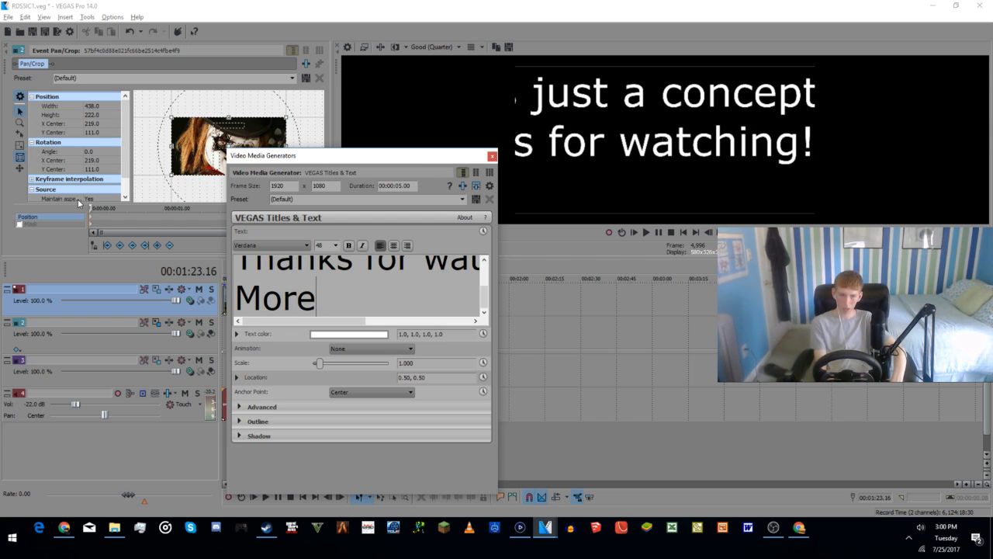
{"action": "type", "text": " IC's to"}
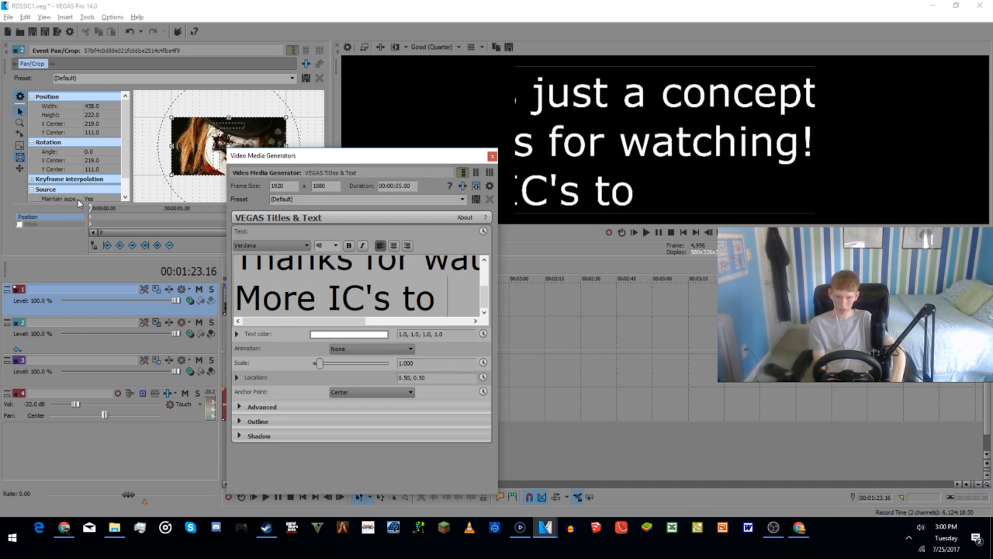
{"action": "type", "text": " come soon!"}
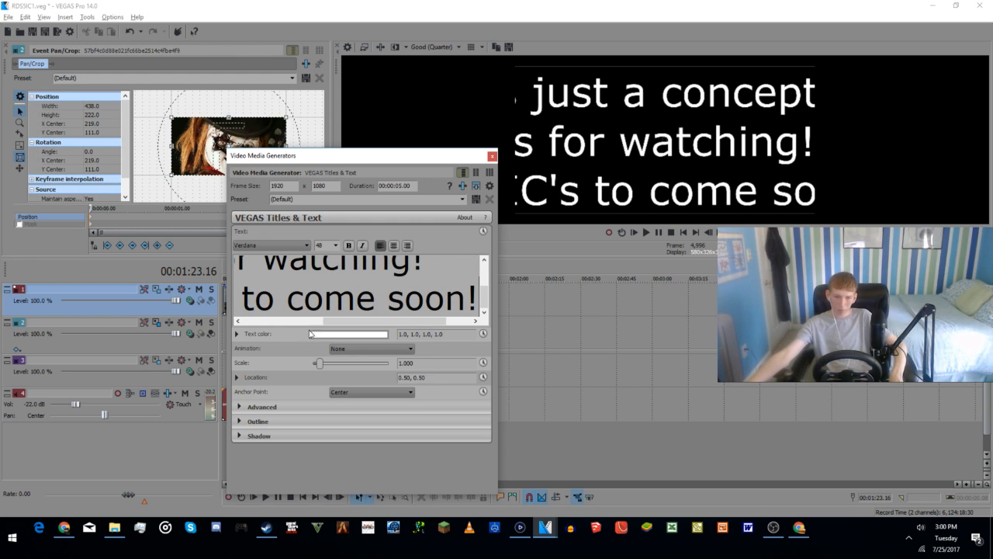
Step: Set the closing text's font size to 22 and change "IC's" in the last line to "Intro Concepts"
{"action": "key", "text": "ctrl+a"}
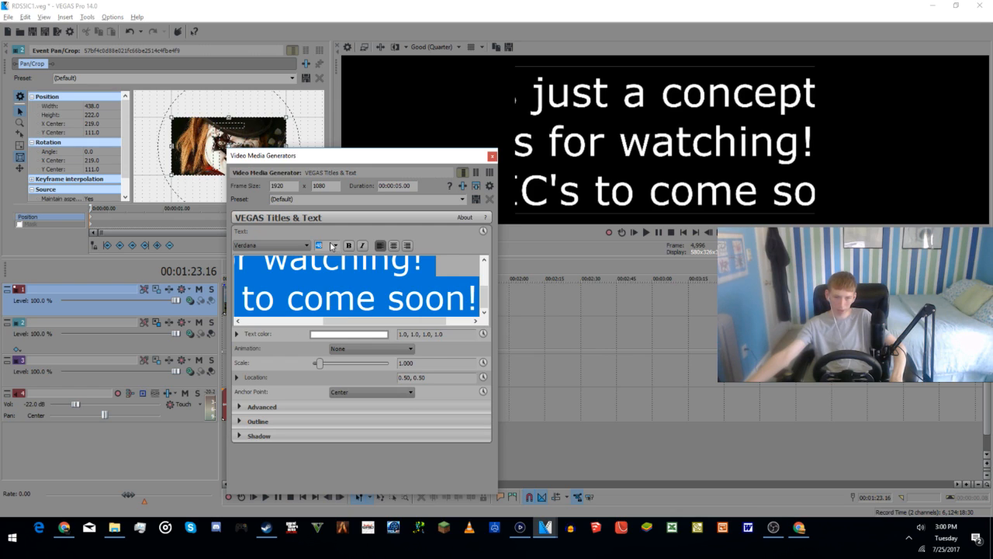
{"action": "scroll", "coordinate": [333, 246], "scroll_direction": "up", "scroll_amount": 5}
{"action": "left_click", "coordinate": [284, 302]}
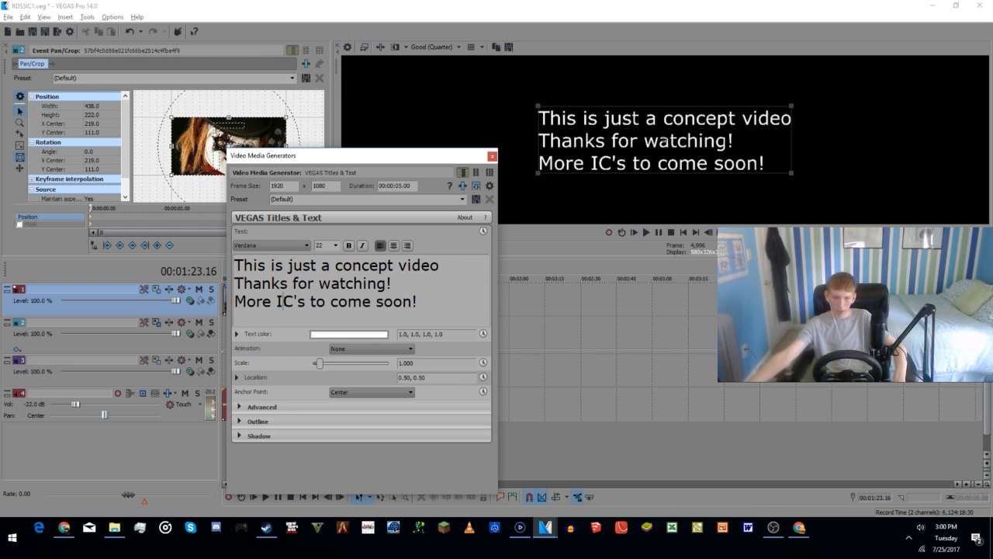
{"action": "type", "text": "nto"}
{"action": "key", "text": "BackSpace"}
{"action": "key", "text": "BackSpace"}
{"action": "type", "text": "ro C"}
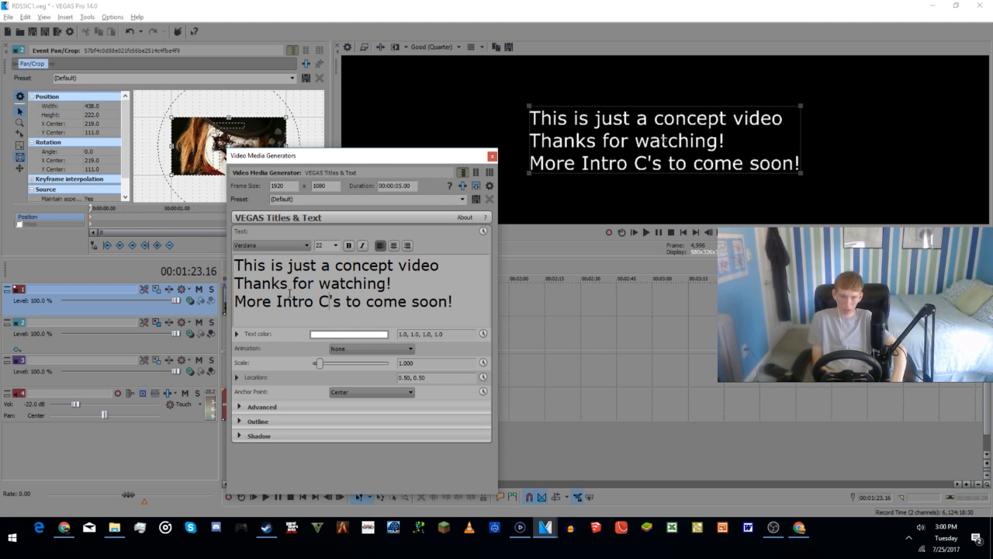
{"action": "type", "text": "oncept"}
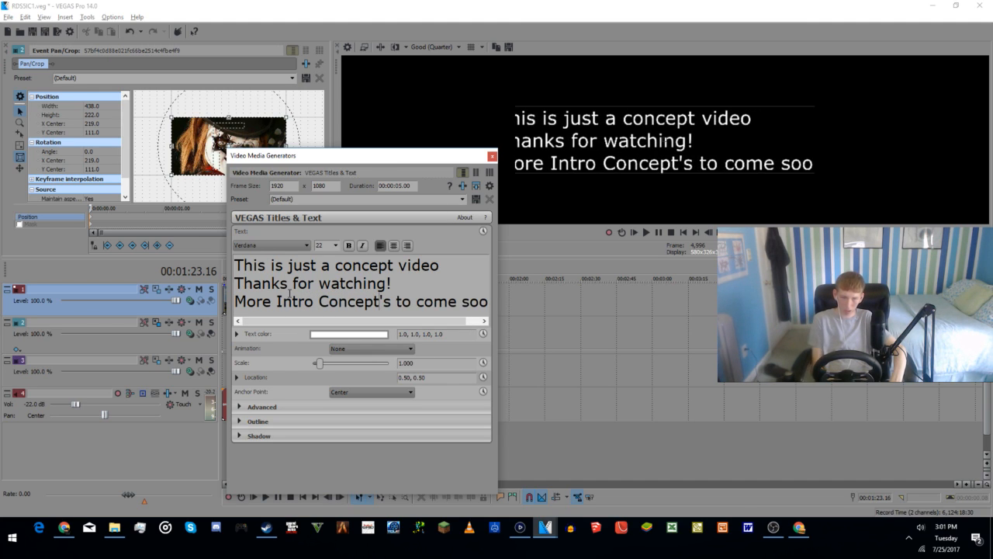
{"action": "key", "text": "Delete"}
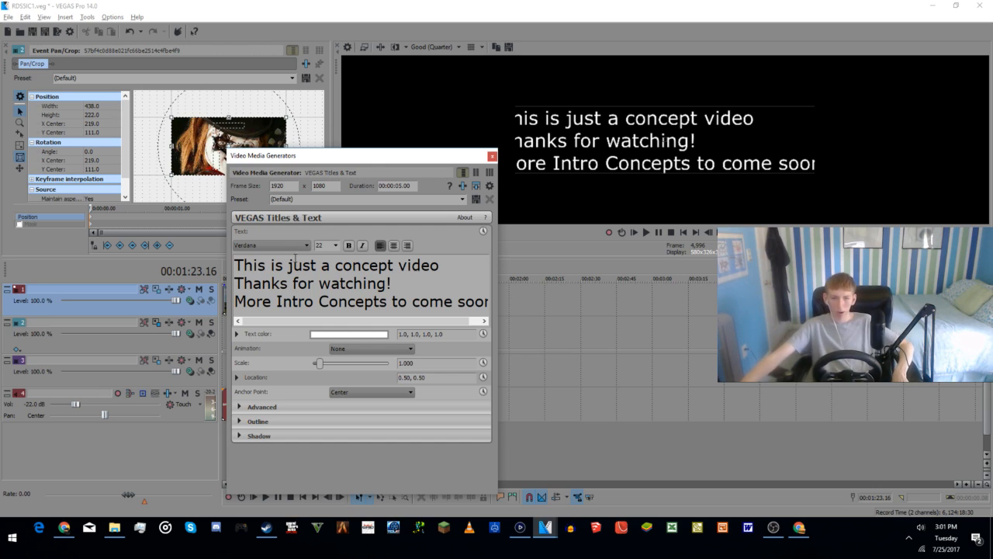
Step: Centre-align all three lines of the closing text, set their font size to 20 and close the text generator
{"action": "key", "text": "ctrl+a"}
{"action": "left_click", "coordinate": [393, 245]}
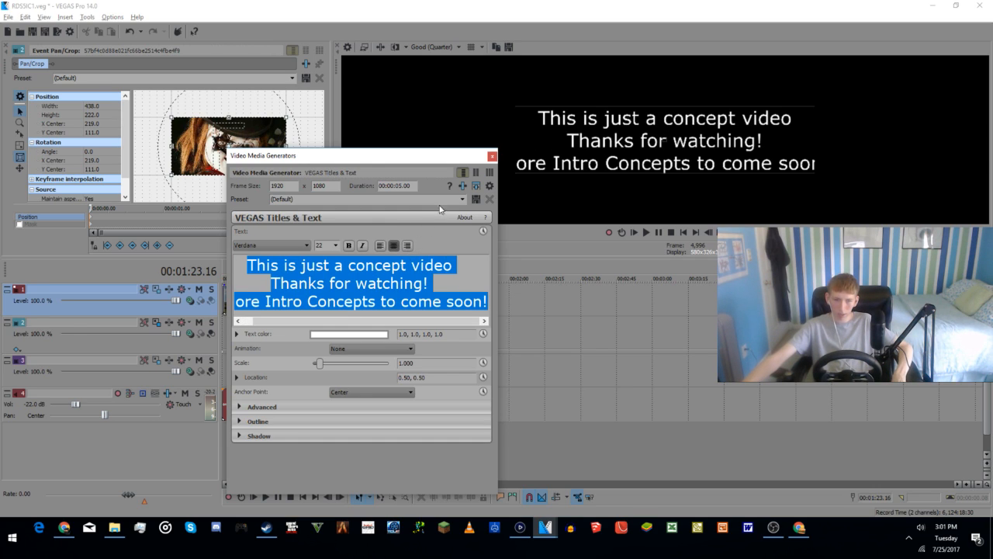
{"action": "scroll", "coordinate": [332, 247], "scroll_direction": "down", "scroll_amount": 1}
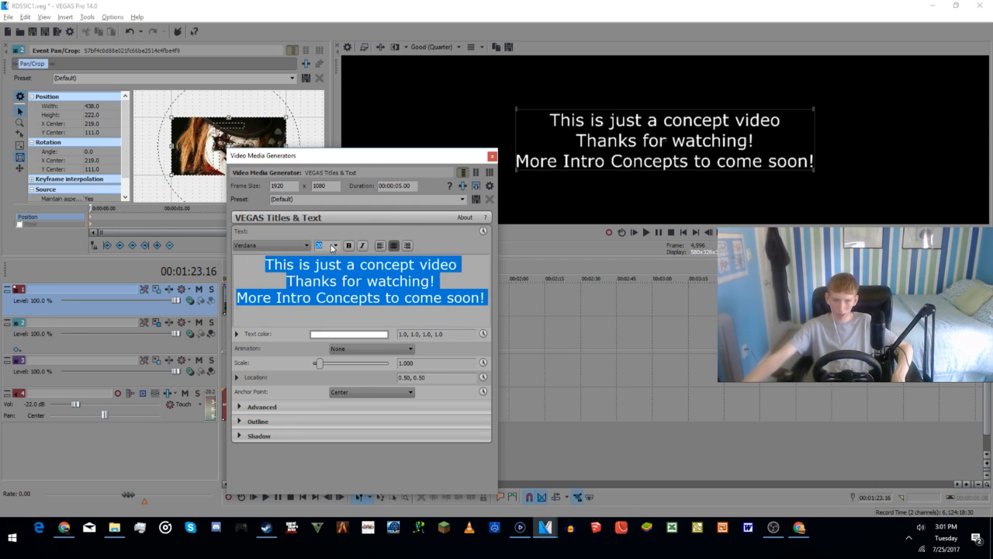
{"action": "left_click", "coordinate": [491, 158]}
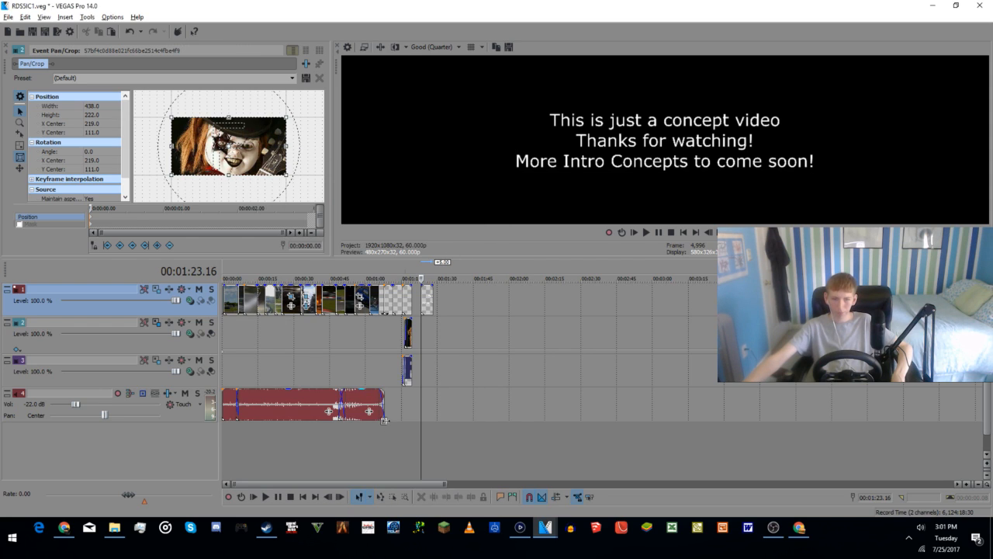
Step: Move the closing text clip about two seconds earlier on the top track and check the frames around the ending
{"action": "left_click", "coordinate": [405, 440]}
{"action": "left_click_drag", "start_coordinate": [429, 297], "coordinate": [421, 302]}
{"action": "left_click", "coordinate": [417, 429]}
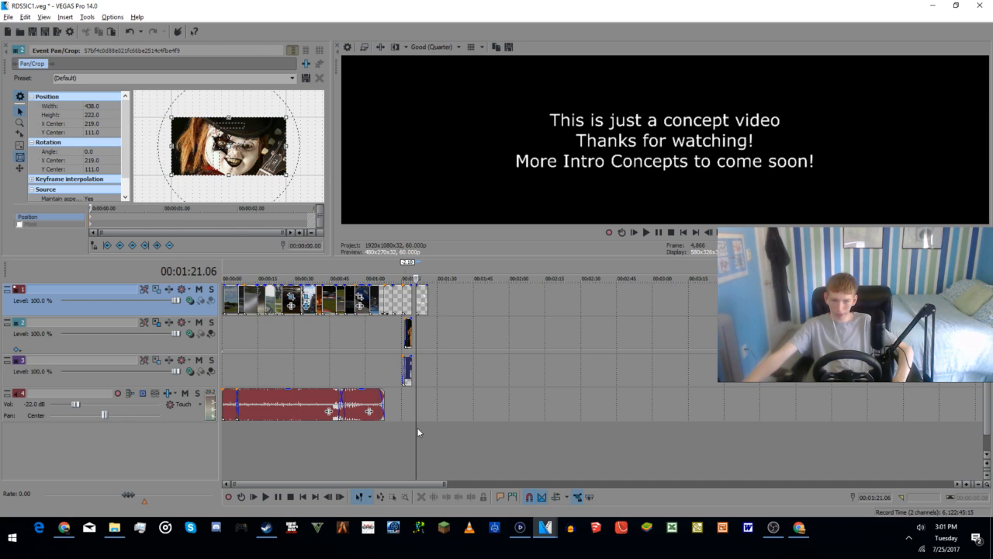
{"action": "left_click", "coordinate": [408, 432]}
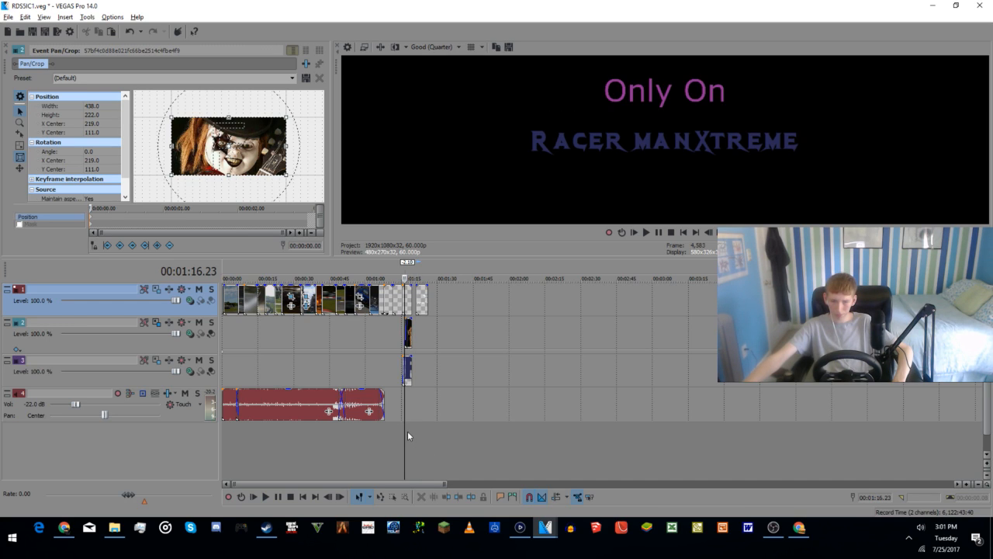
{"action": "left_click", "coordinate": [412, 424]}
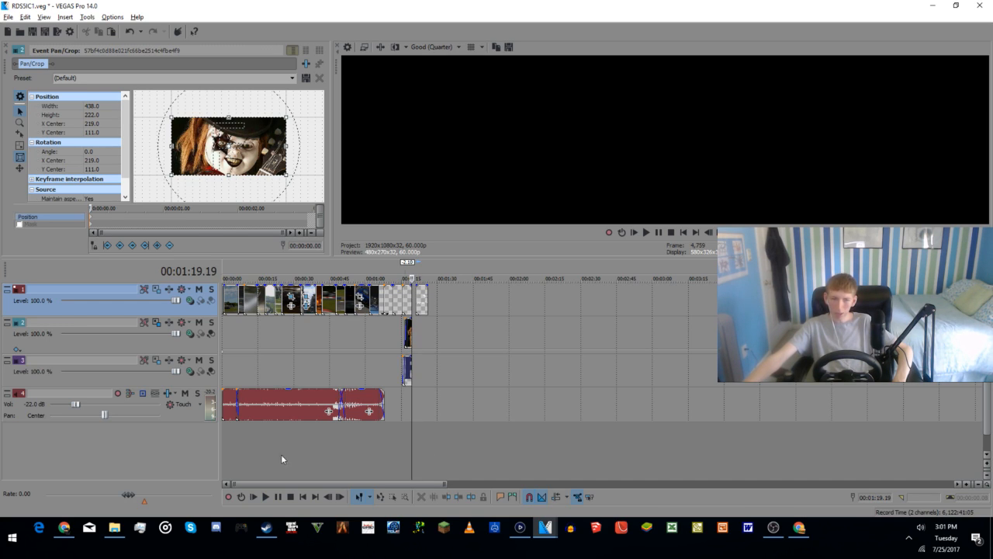
Step: Scrub through the intro from its start to the last racing clips before the titles to review the shots
{"action": "left_click", "coordinate": [228, 450]}
{"action": "scroll", "coordinate": [223, 448], "scroll_direction": "up", "scroll_amount": 2}
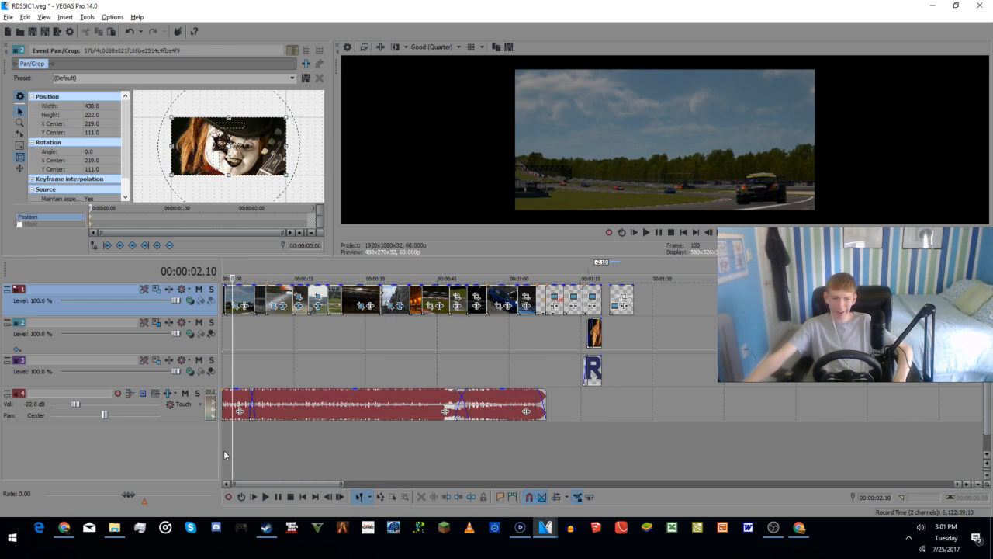
{"action": "left_click", "coordinate": [223, 450]}
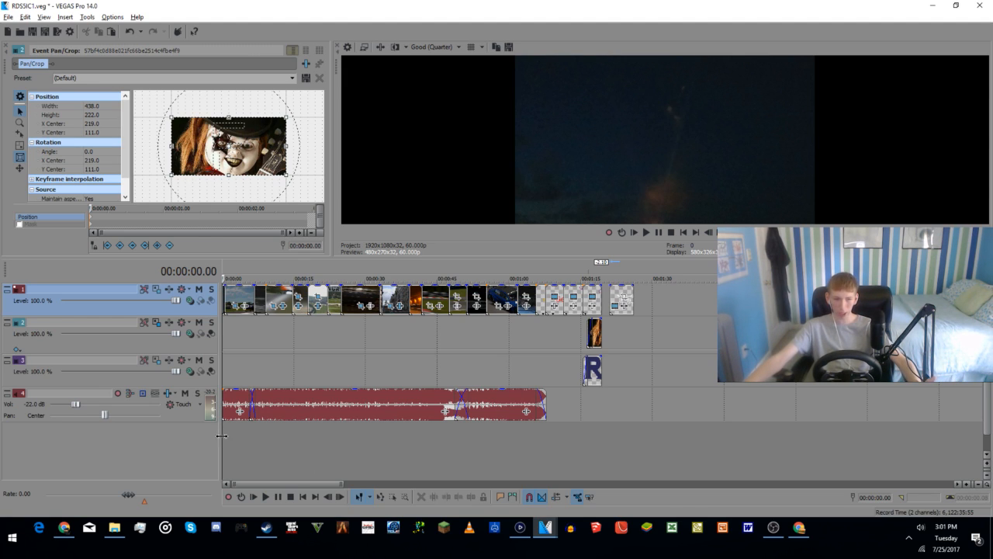
{"action": "left_click", "coordinate": [242, 449]}
{"action": "left_click", "coordinate": [264, 441]}
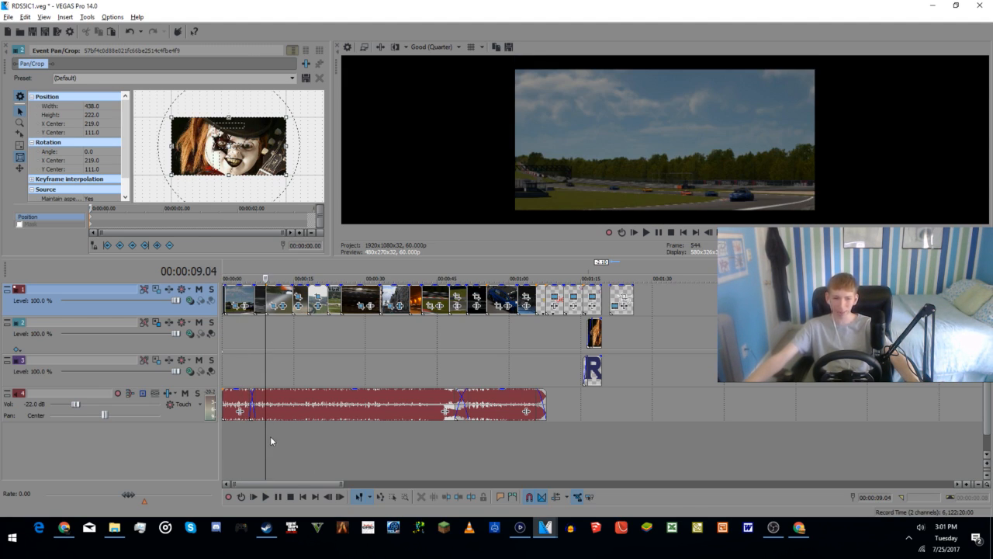
{"action": "left_click", "coordinate": [254, 441]}
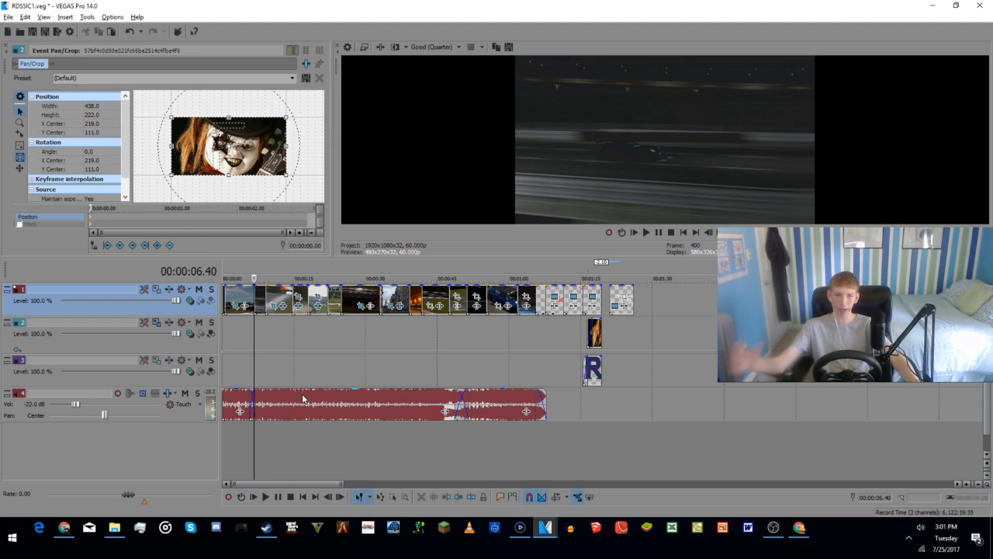
{"action": "left_click", "coordinate": [292, 444]}
{"action": "left_click", "coordinate": [283, 450]}
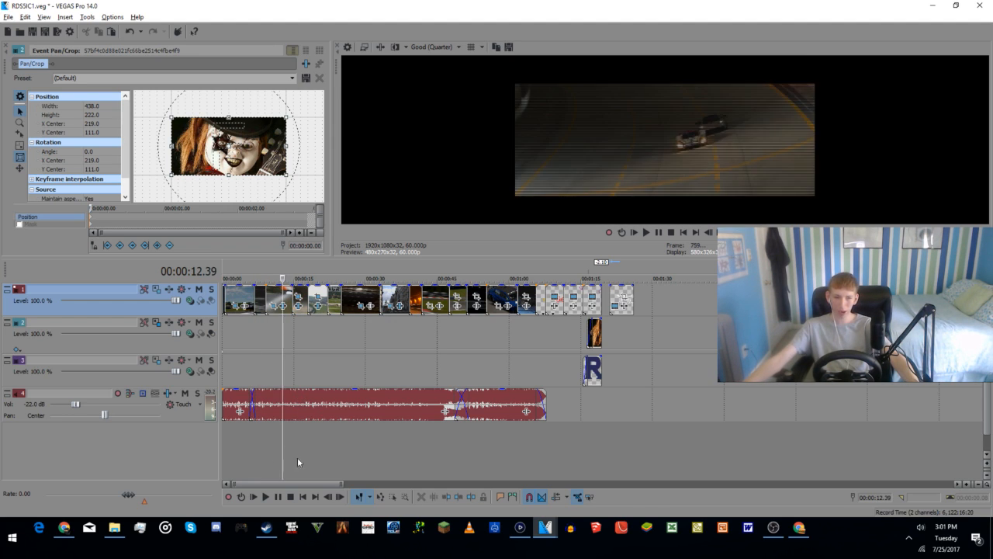
{"action": "left_click", "coordinate": [340, 457]}
{"action": "left_click", "coordinate": [365, 459]}
{"action": "left_click", "coordinate": [388, 464]}
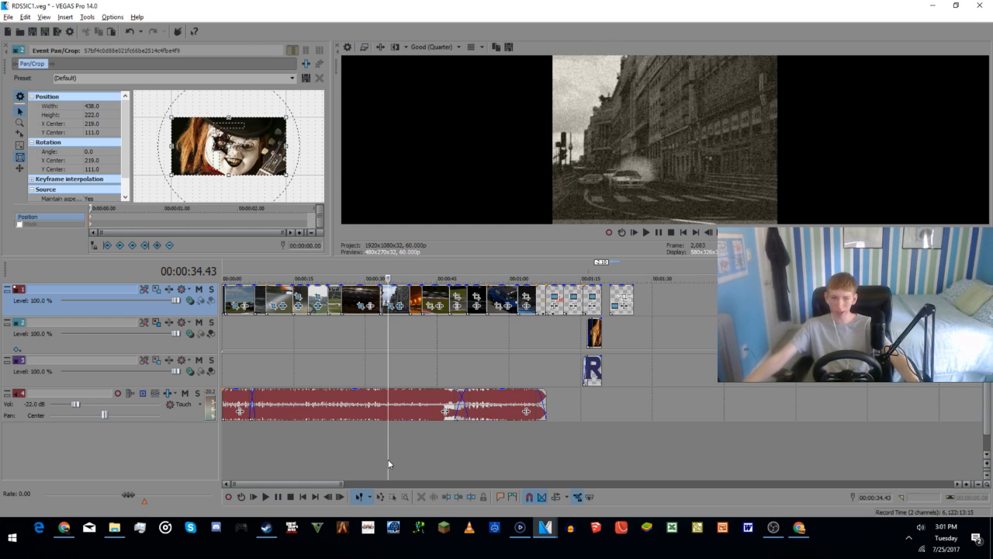
{"action": "left_click", "coordinate": [431, 464]}
{"action": "left_click", "coordinate": [444, 464]}
{"action": "left_click", "coordinate": [475, 457]}
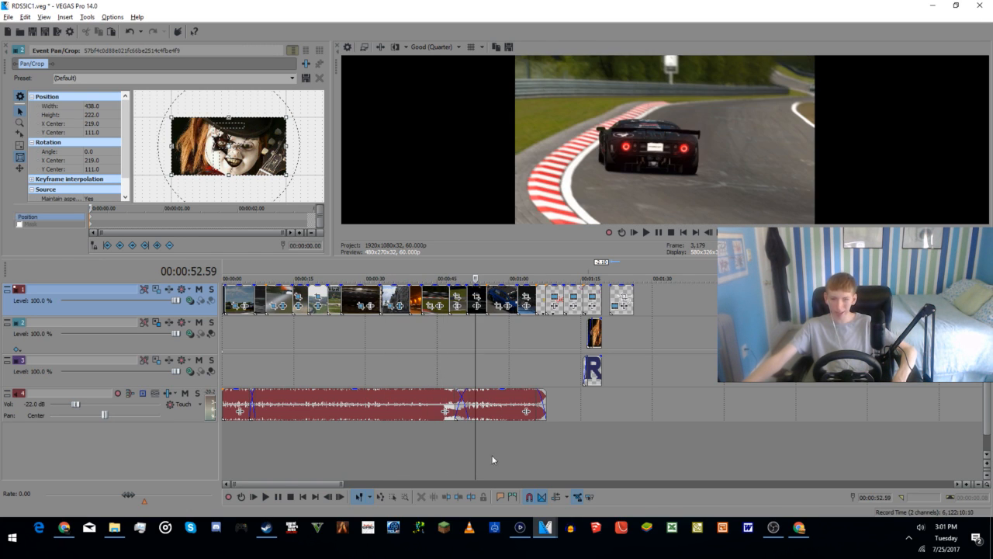
{"action": "left_click", "coordinate": [499, 451]}
{"action": "left_click", "coordinate": [511, 450]}
{"action": "left_click", "coordinate": [516, 449]}
{"action": "left_click", "coordinate": [522, 443]}
{"action": "left_click", "coordinate": [493, 453]}
{"action": "left_click", "coordinate": [455, 458]}
{"action": "left_click", "coordinate": [378, 465]}
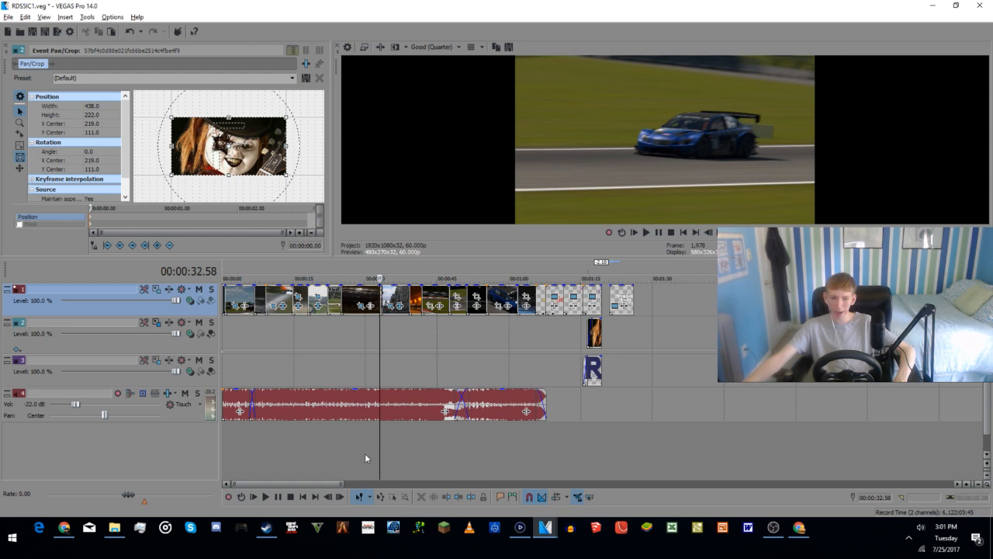
Step: Check frames of the racing clips between about 9 and 36 seconds to compare their cropping
{"action": "left_click", "coordinate": [364, 454]}
{"action": "left_click", "coordinate": [322, 446]}
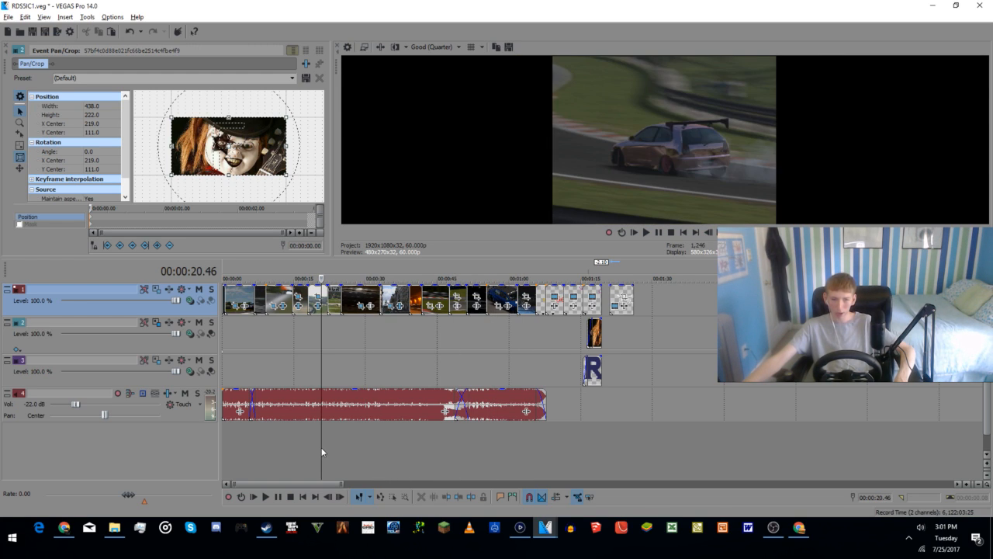
{"action": "left_click", "coordinate": [295, 451]}
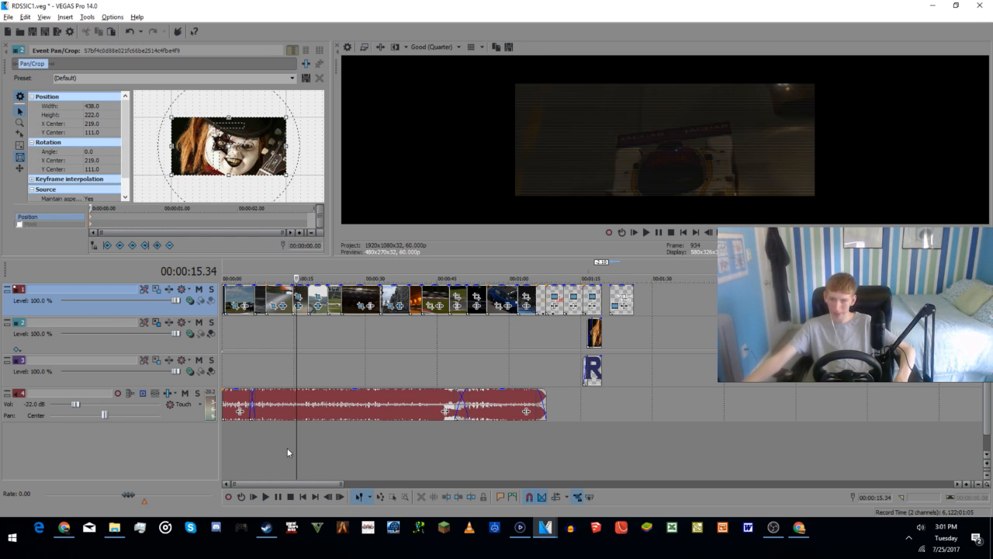
{"action": "left_click", "coordinate": [270, 450]}
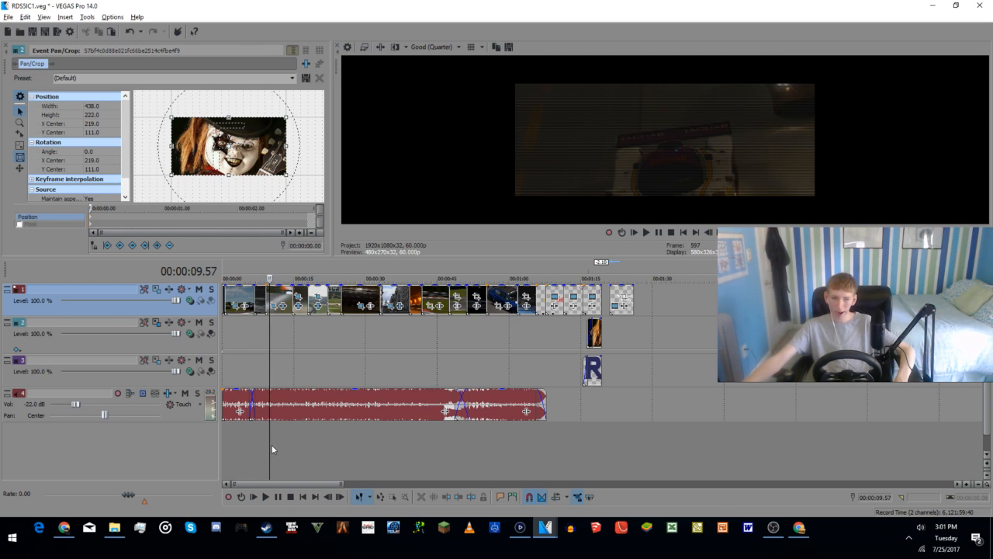
{"action": "left_click", "coordinate": [392, 292]}
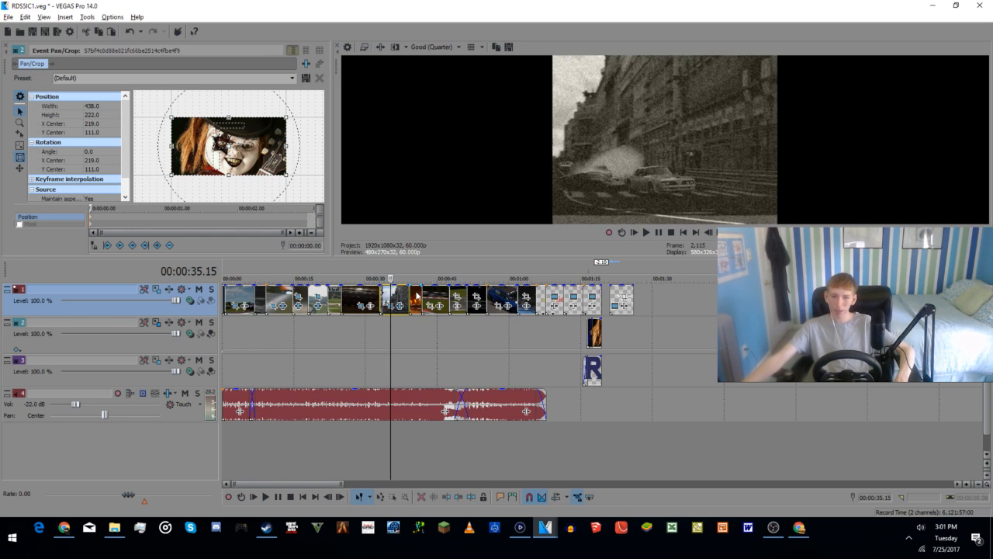
Step: Set the pan/crop height of the orange tunnel clip at about 40 seconds to 900
{"action": "left_click", "coordinate": [417, 294]}
{"action": "scroll", "coordinate": [439, 277], "scroll_direction": "up", "scroll_amount": 5}
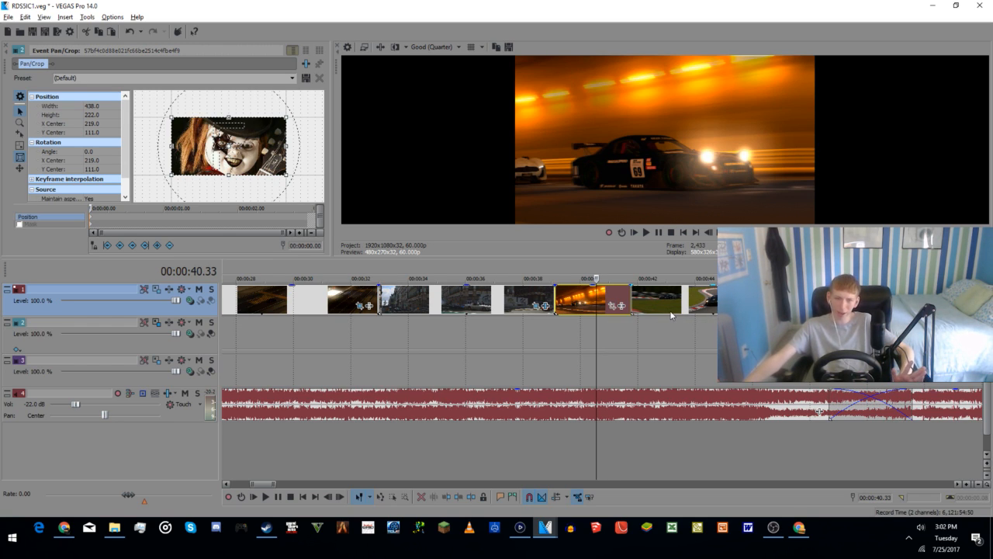
{"action": "left_click", "coordinate": [613, 308]}
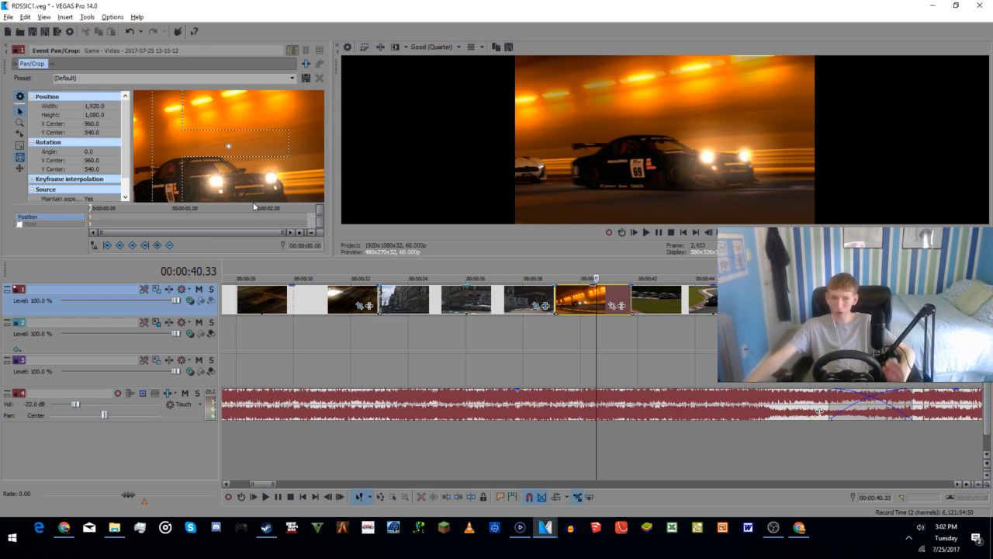
{"action": "double_click", "coordinate": [87, 115]}
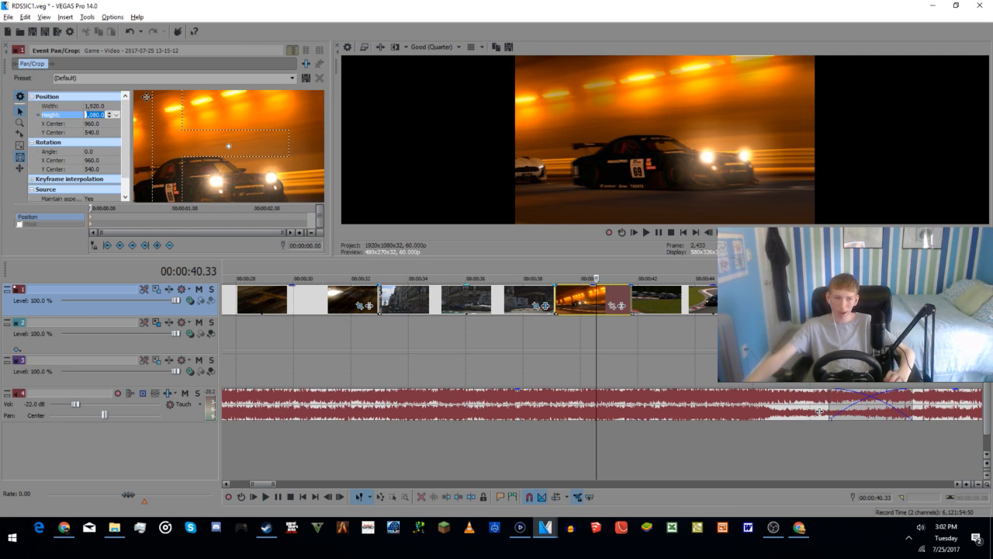
{"action": "type", "text": "900"}
{"action": "key", "text": "Return"}
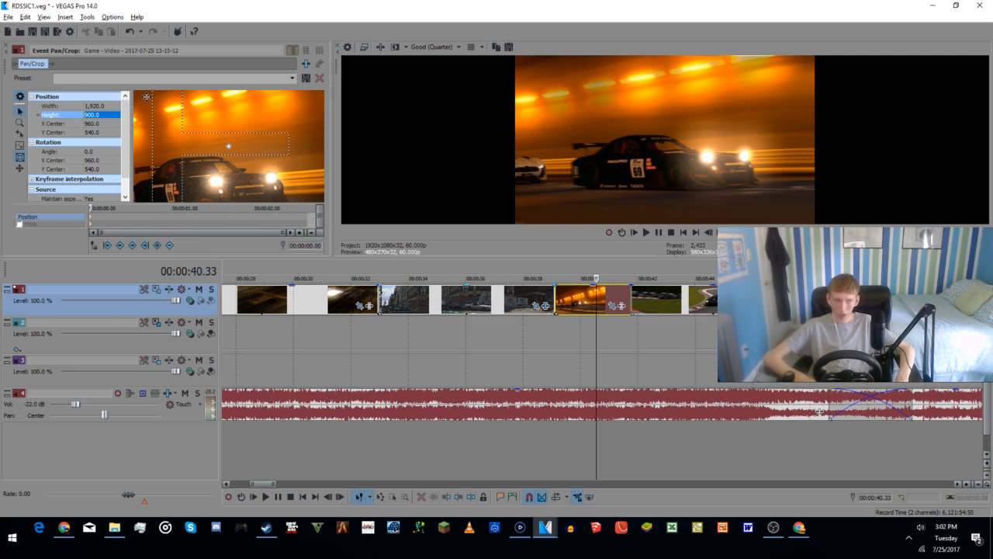
Step: Crop the black sports car clip at about 42 seconds, trying a height of 900 and settling on 840
{"action": "left_click", "coordinate": [665, 452]}
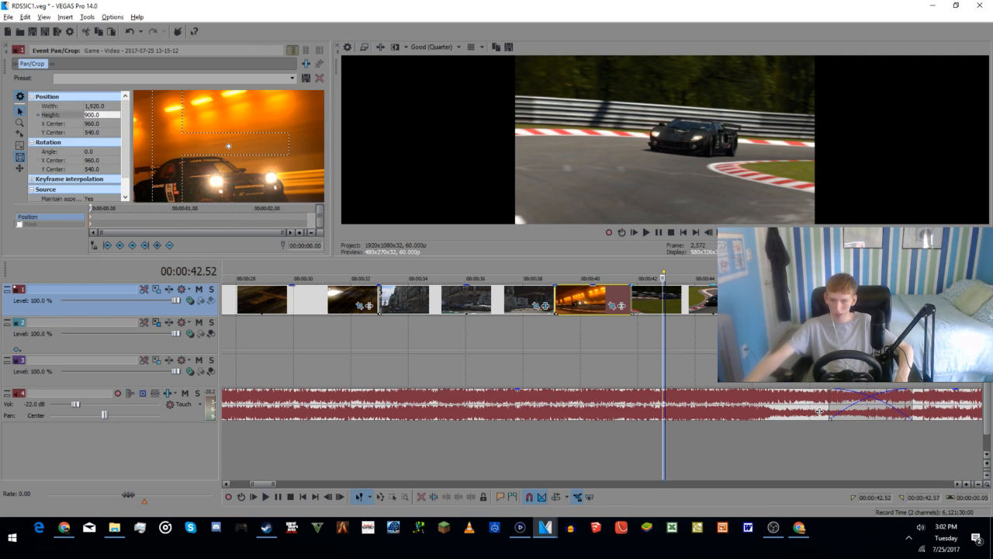
{"action": "left_click", "coordinate": [775, 306]}
{"action": "left_click", "coordinate": [83, 114]}
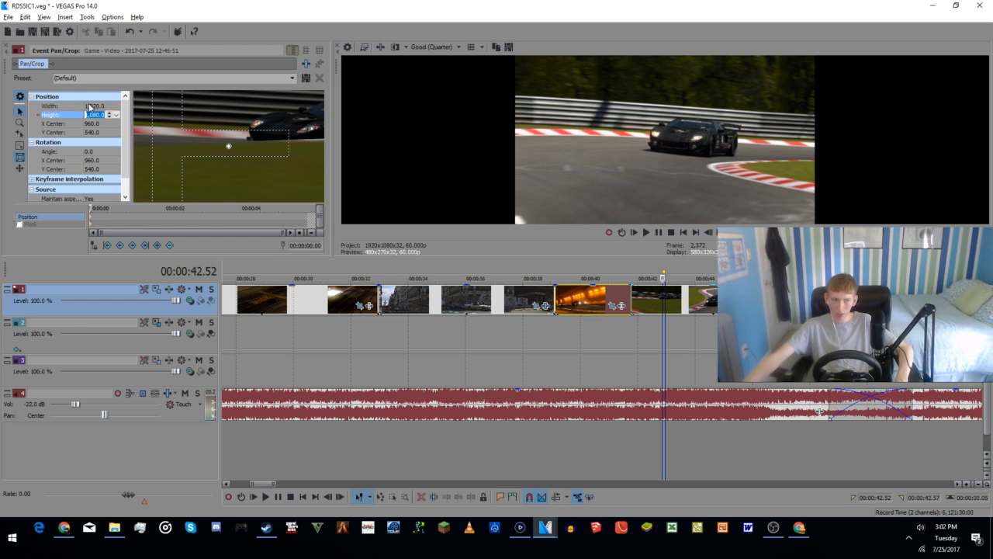
{"action": "type", "text": "900"}
{"action": "key", "text": "Return"}
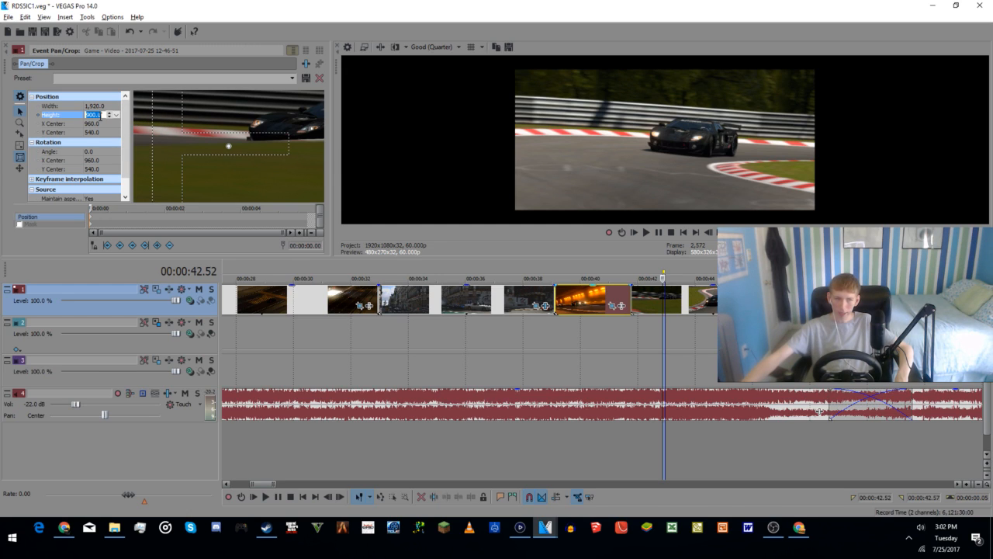
{"action": "type", "text": "840"}
{"action": "key", "text": "Return"}
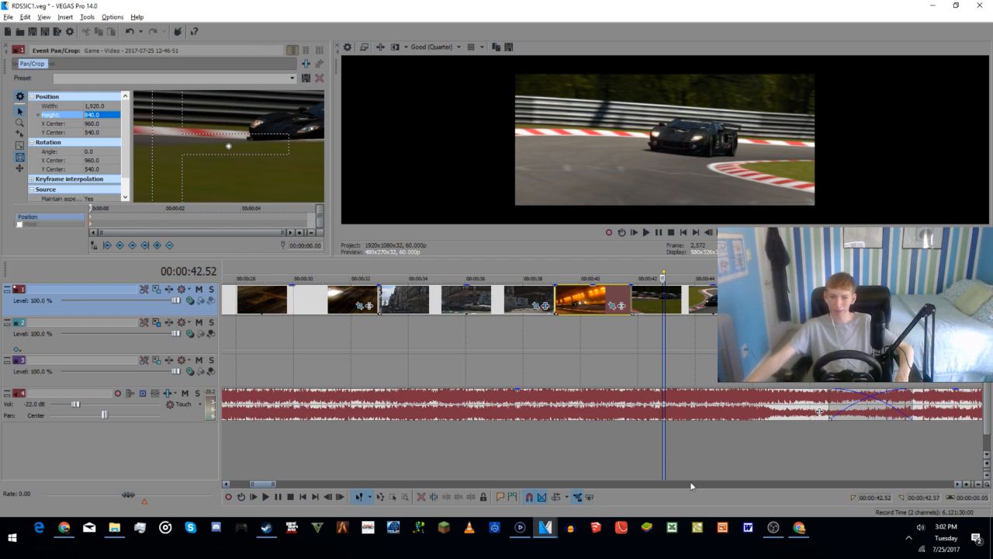
Step: Set the pan/crop height of the blue race car clip at about 49 seconds to 900
{"action": "left_click", "coordinate": [773, 444]}
{"action": "left_click", "coordinate": [839, 450]}
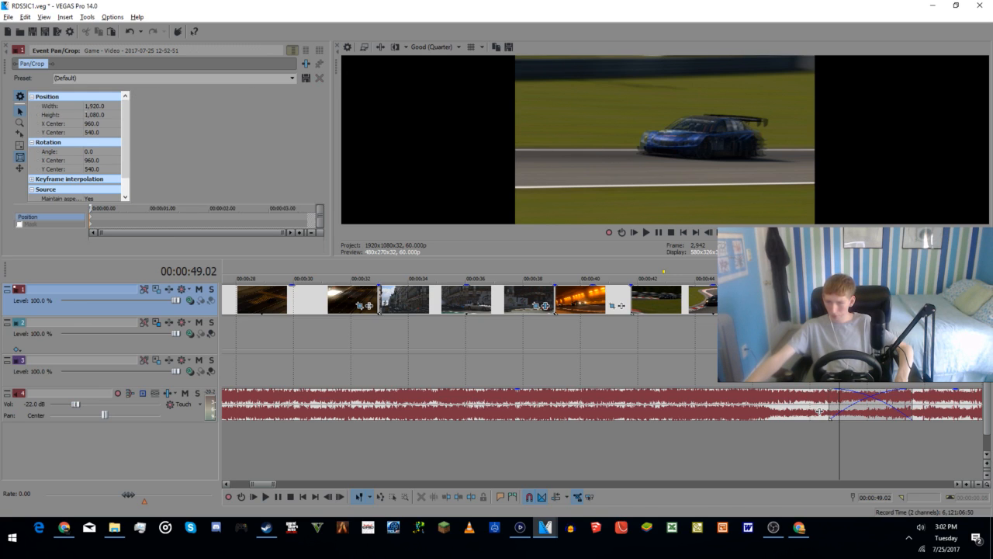
{"action": "left_click", "coordinate": [94, 115]}
{"action": "type", "text": "900"}
{"action": "key", "text": "Return"}
Step: Set the pan/crop height of the dark night-track clip at about 51 seconds to 900
{"action": "scroll", "coordinate": [381, 403], "scroll_direction": "down", "scroll_amount": 8}
{"action": "scroll", "coordinate": [665, 442], "scroll_direction": "up", "scroll_amount": 8}
{"action": "left_click", "coordinate": [664, 445]}
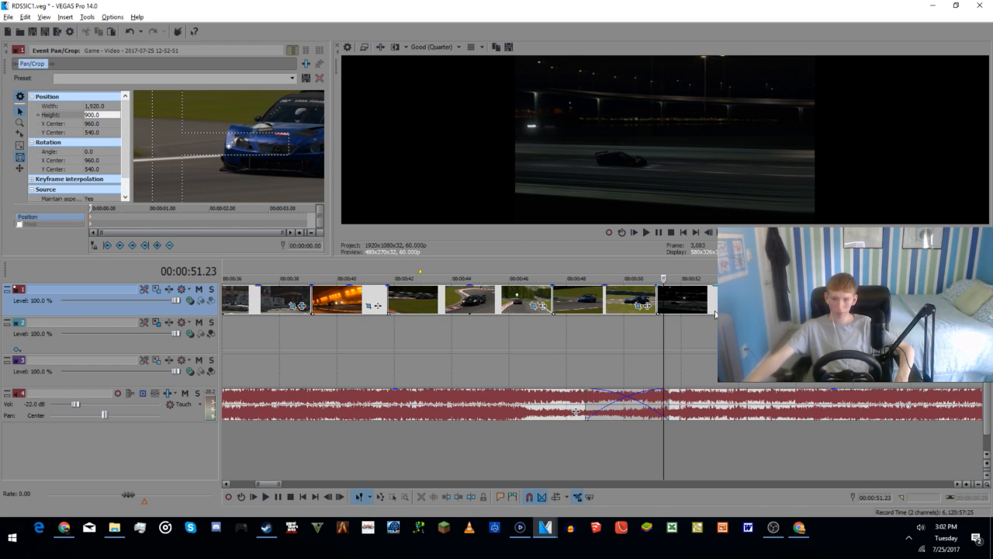
{"action": "left_click", "coordinate": [755, 306]}
{"action": "double_click", "coordinate": [97, 114]}
{"action": "type", "text": "900"}
{"action": "key", "text": "Return"}
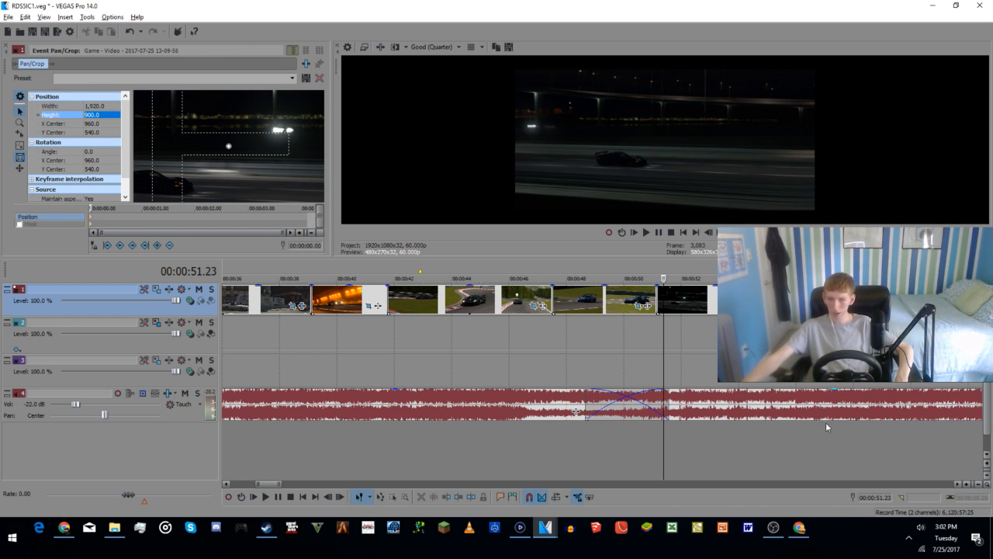
Step: Set the pan/crop height of the clip with the blue cars cornering at about 55 seconds to 900
{"action": "left_click", "coordinate": [792, 452]}
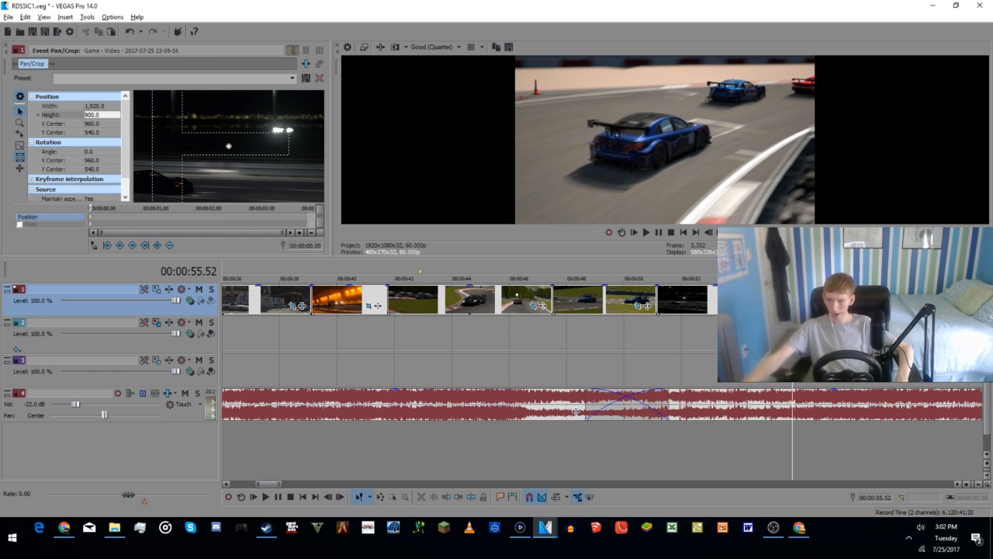
{"action": "left_click", "coordinate": [941, 306]}
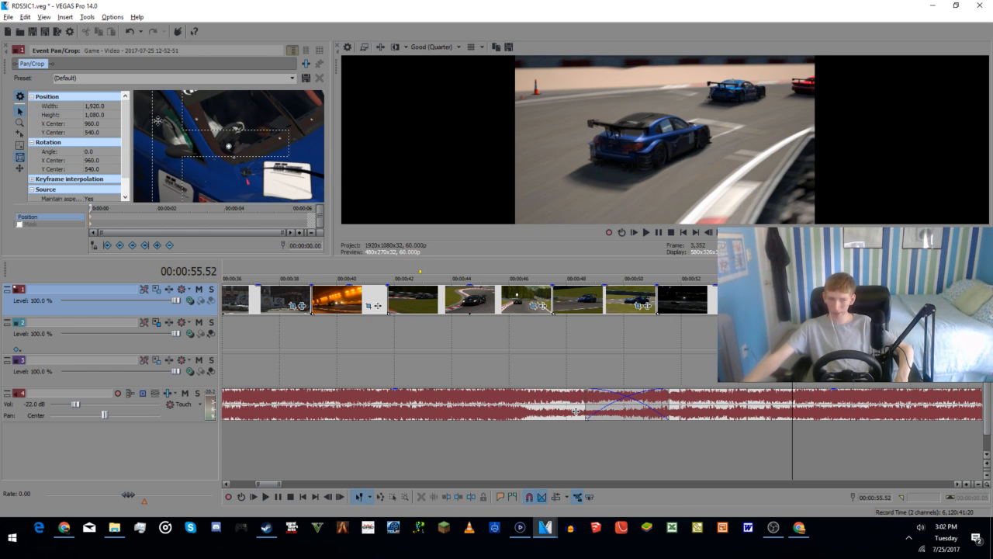
{"action": "double_click", "coordinate": [93, 114]}
{"action": "type", "text": "9"}
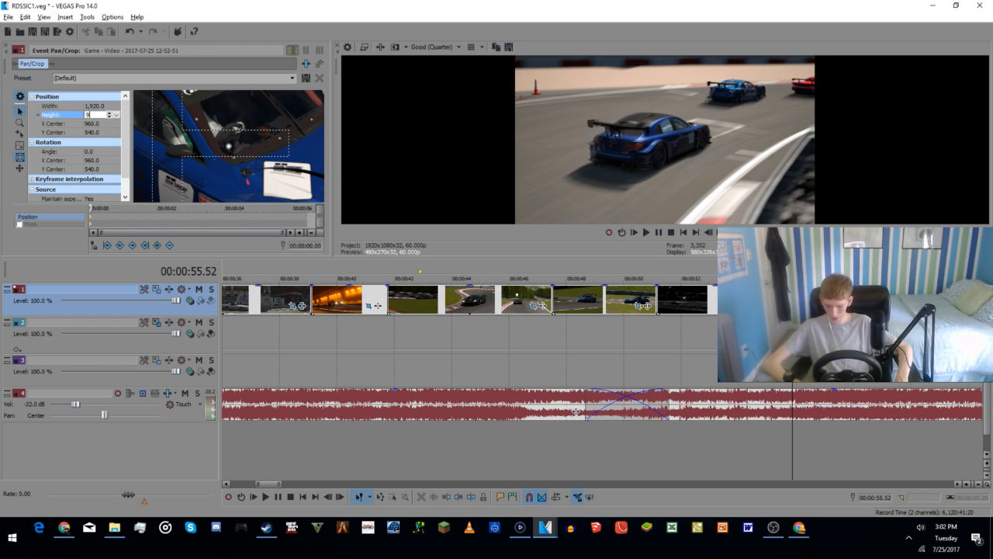
{"action": "type", "text": "00"}
{"action": "key", "text": "Return"}
Step: Set the pan/crop height of the night bridge clip at about 1:02 to 900
{"action": "scroll", "coordinate": [637, 431], "scroll_direction": "down", "scroll_amount": 2}
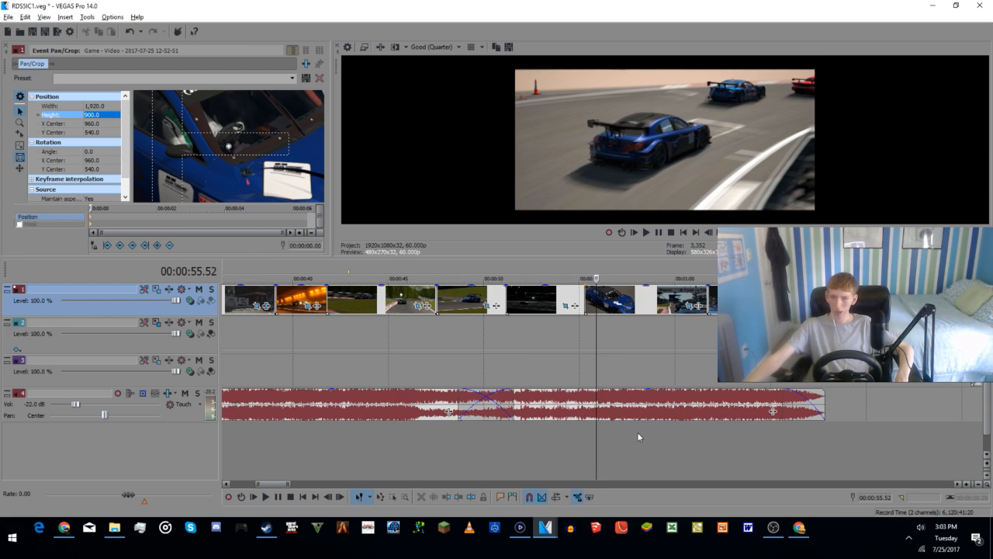
{"action": "left_click", "coordinate": [732, 435]}
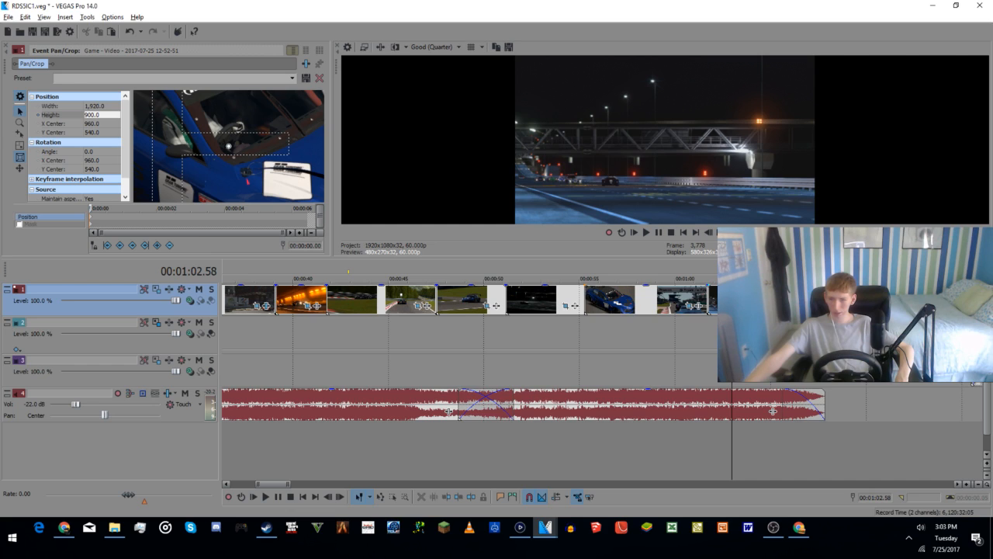
{"action": "left_click", "coordinate": [764, 306]}
{"action": "left_click", "coordinate": [97, 114]}
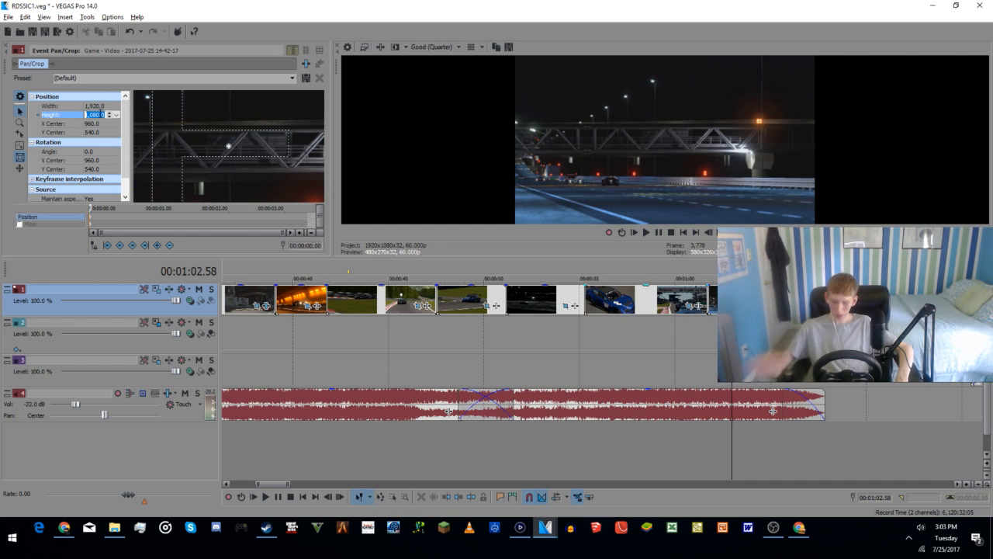
{"action": "type", "text": "900"}
{"action": "key", "text": "Return"}
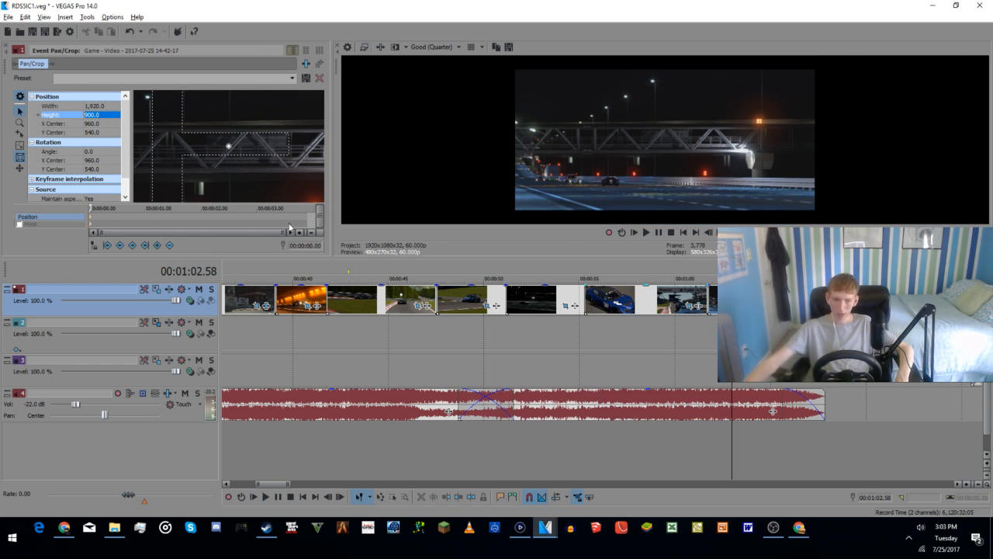
Step: Set the pan/crop height of the dark second clip near the intro's start to 720 and check it at about 7 seconds
{"action": "scroll", "coordinate": [419, 458], "scroll_direction": "down", "scroll_amount": 3}
{"action": "scroll", "coordinate": [435, 474], "scroll_direction": "down", "scroll_amount": 3}
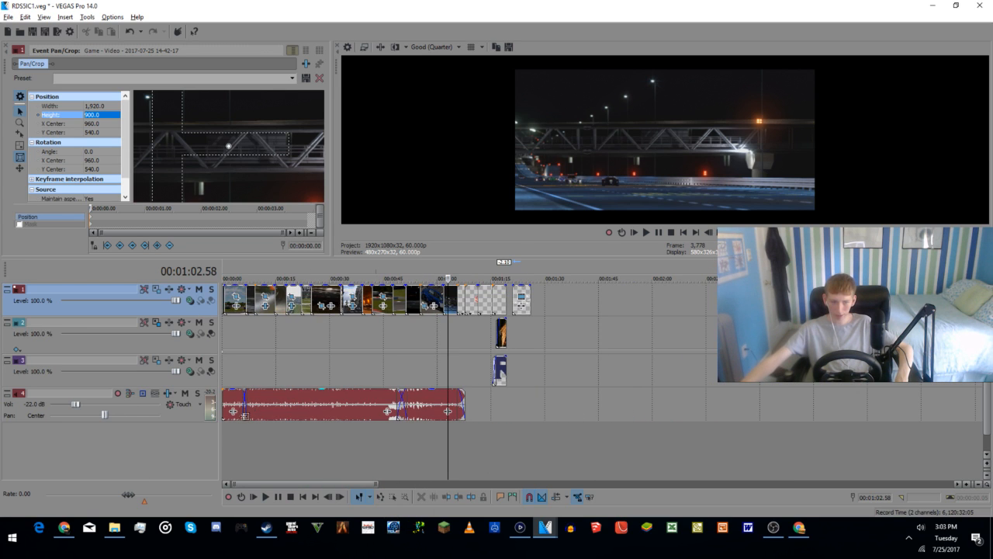
{"action": "left_click", "coordinate": [236, 435]}
{"action": "scroll", "coordinate": [280, 452], "scroll_direction": "up", "scroll_amount": 4}
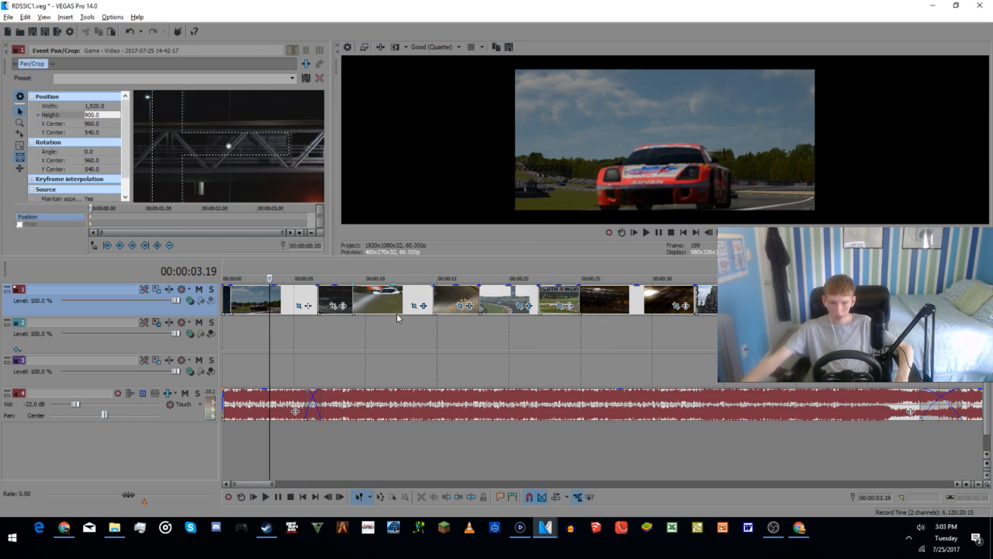
{"action": "left_click", "coordinate": [333, 306]}
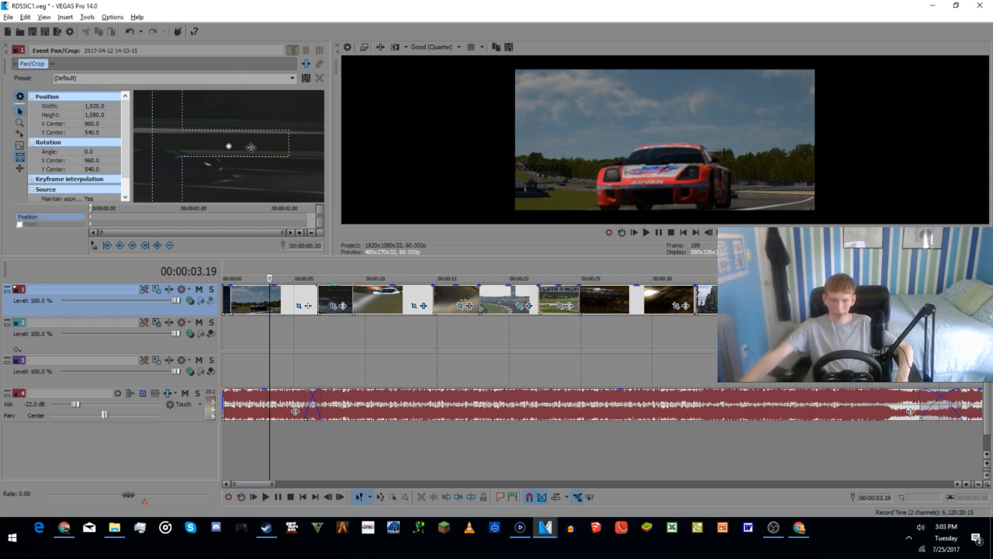
{"action": "left_click", "coordinate": [101, 115]}
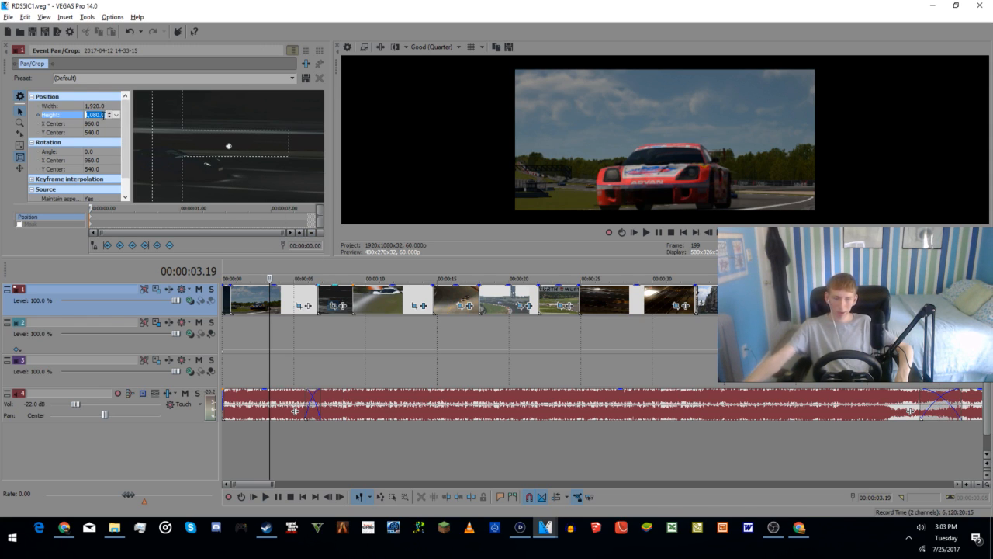
{"action": "type", "text": "720"}
{"action": "key", "text": "Return"}
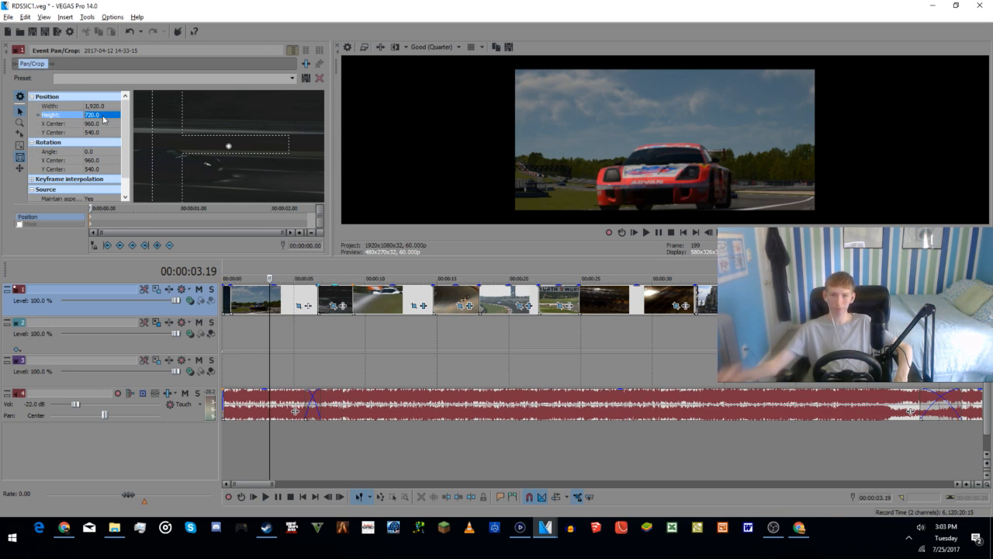
{"action": "left_click", "coordinate": [326, 448]}
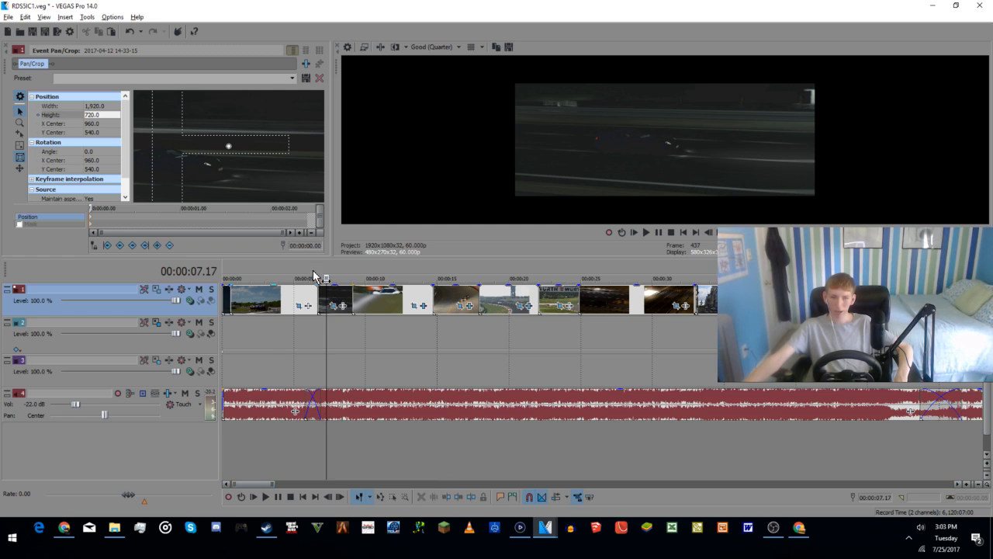
Step: Add the VEGAS Brightness and Contrast effect to the dark second clip with brightness -0.048, contrast 0.388 and contrast center 0.000
{"action": "left_click", "coordinate": [334, 307]}
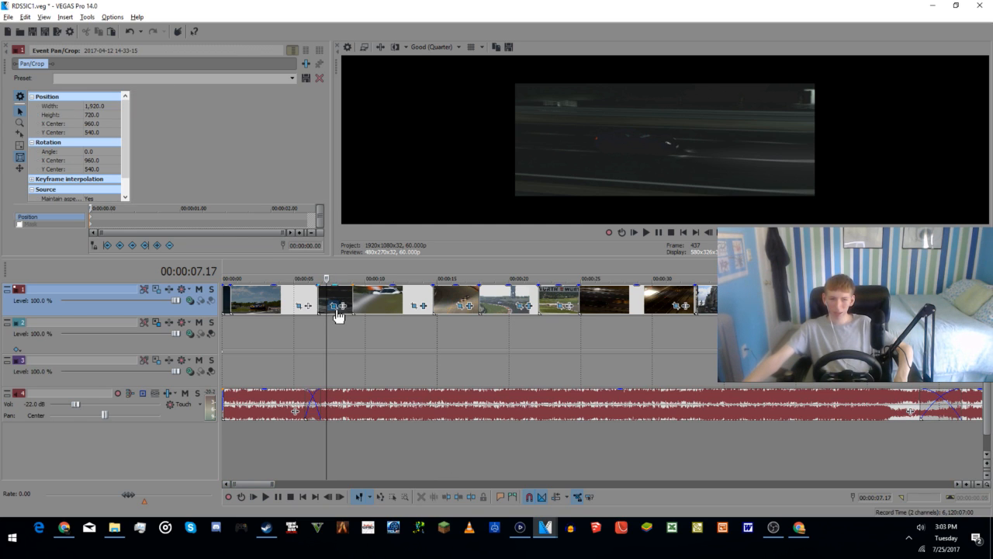
{"action": "left_click", "coordinate": [342, 305]}
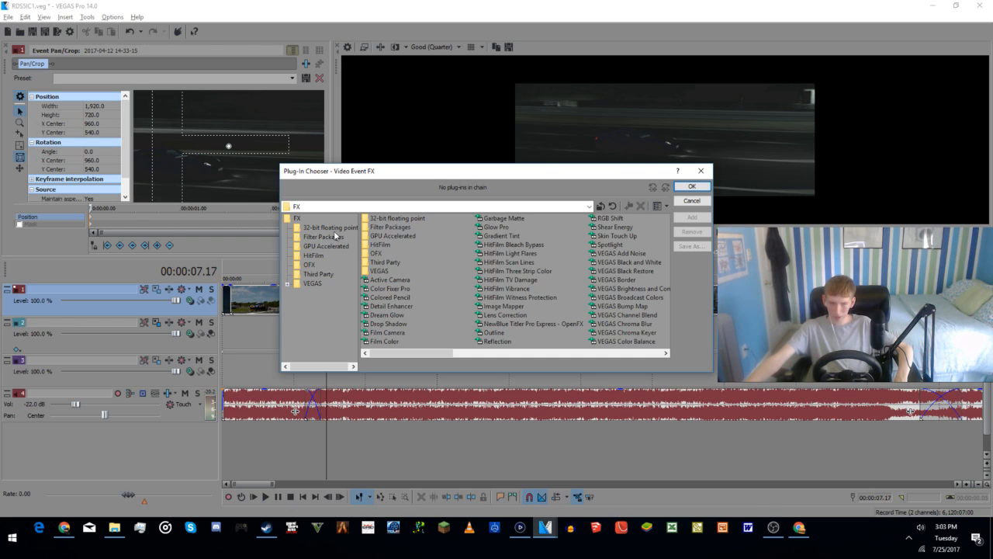
{"action": "double_click", "coordinate": [296, 219]}
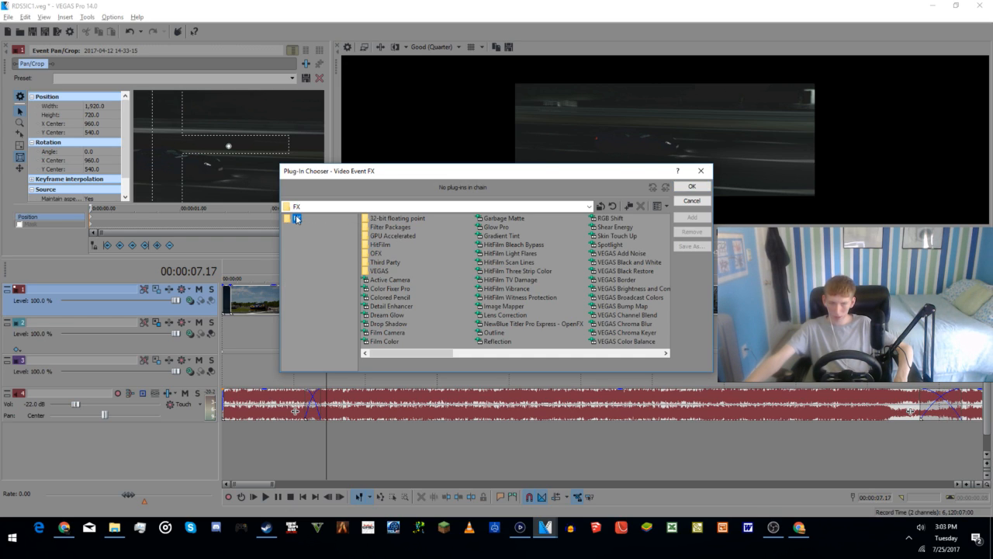
{"action": "double_click", "coordinate": [296, 219]}
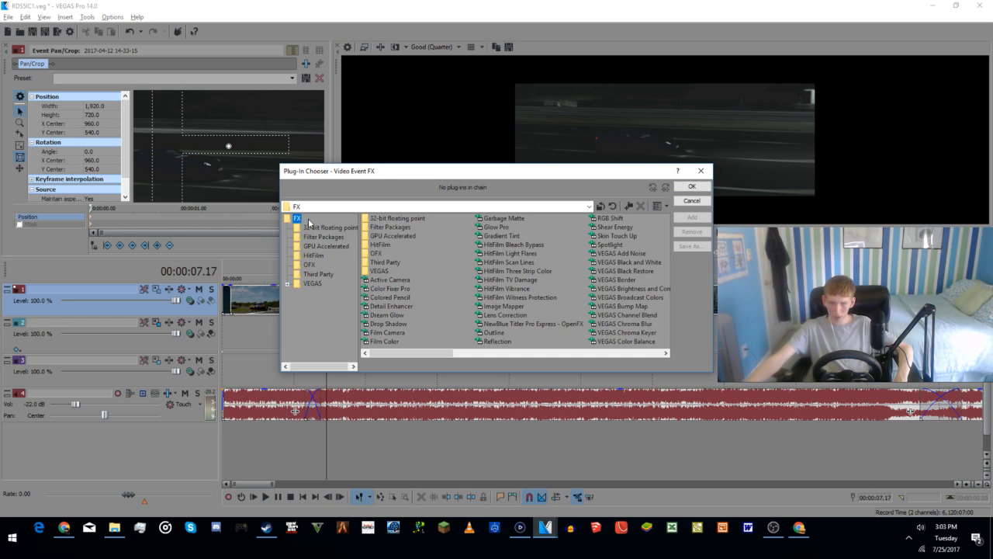
{"action": "double_click", "coordinate": [628, 288]}
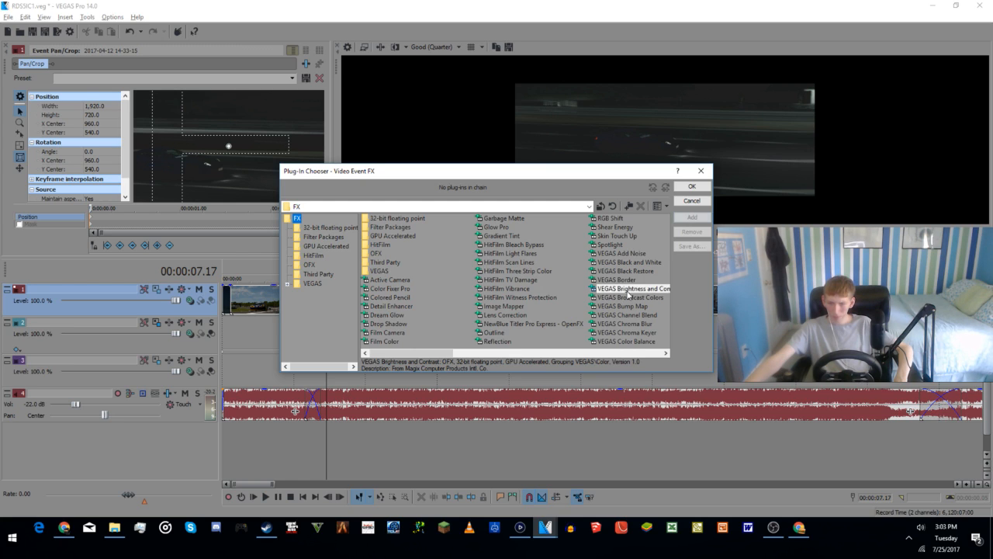
{"action": "left_click", "coordinate": [693, 188]}
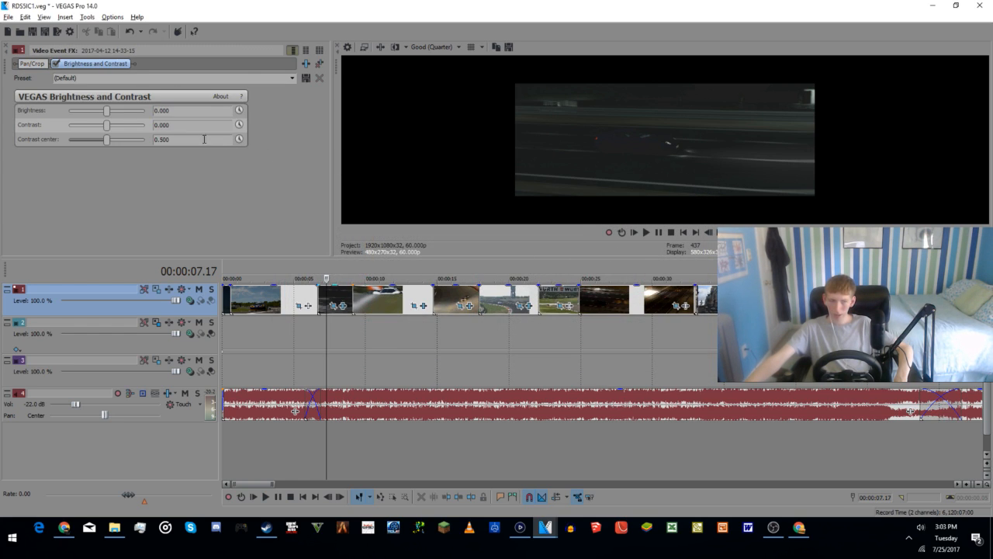
{"action": "left_click_drag", "start_coordinate": [107, 113], "coordinate": [79, 147]}
{"action": "mouse_move", "coordinate": [106, 111]}
{"action": "left_mouse_down"}
{"action": "mouse_move", "coordinate": [121, 113]}
{"action": "mouse_move", "coordinate": [79, 132]}
{"action": "mouse_move", "coordinate": [130, 136]}
{"action": "mouse_move", "coordinate": [96, 113]}
{"action": "mouse_move", "coordinate": [104, 118]}
{"action": "left_mouse_up"}
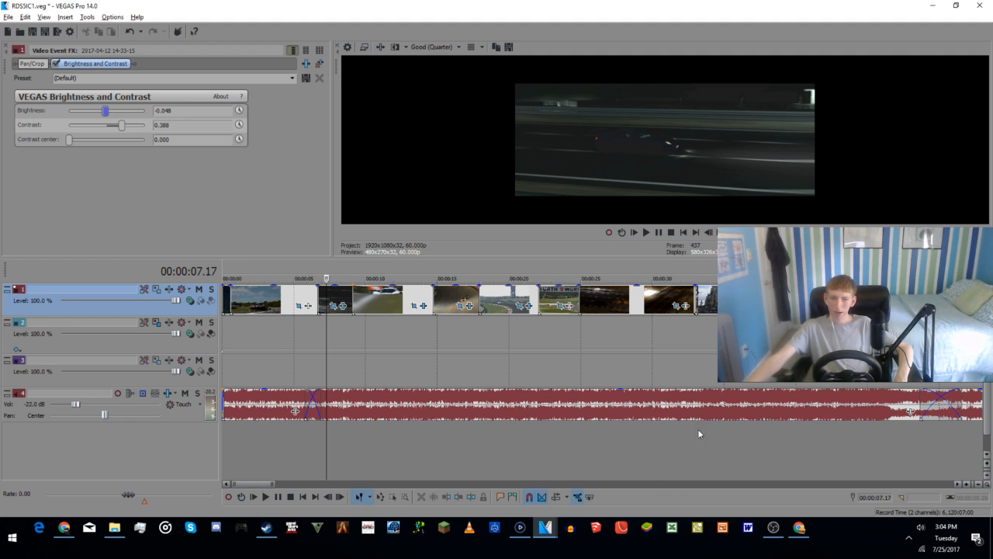
Step: Set the dark second clip's brightness to -0.129 and contrast to 0.850, checking the shot in an enlarged preview and playing it back
{"action": "left_click_drag", "start_coordinate": [566, 257], "coordinate": [530, 427]}
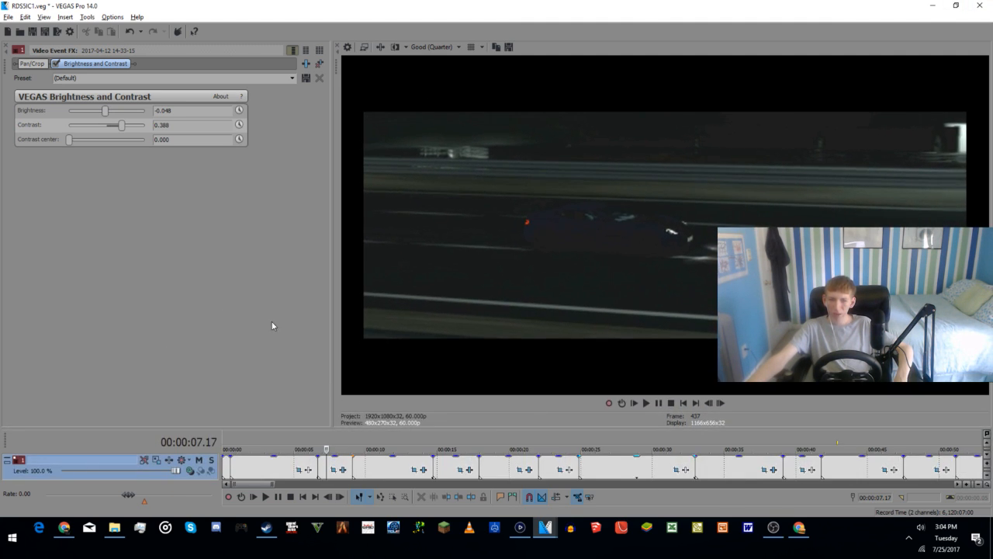
{"action": "left_click_drag", "start_coordinate": [105, 111], "coordinate": [102, 113]}
{"action": "scroll", "coordinate": [121, 127], "scroll_direction": "up", "scroll_amount": 5}
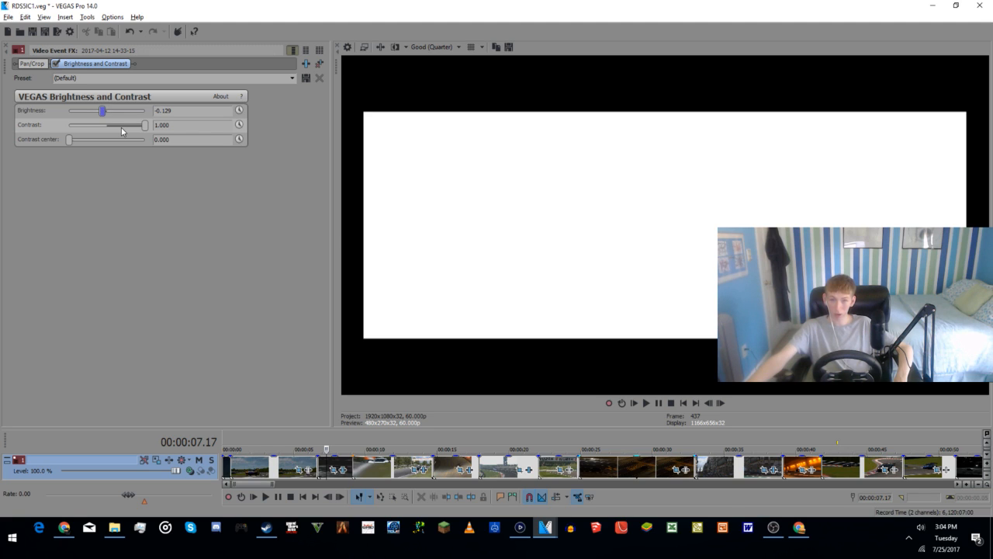
{"action": "mouse_move", "coordinate": [144, 125]}
{"action": "left_mouse_down"}
{"action": "mouse_move", "coordinate": [131, 129]}
{"action": "mouse_move", "coordinate": [139, 126]}
{"action": "left_mouse_up"}
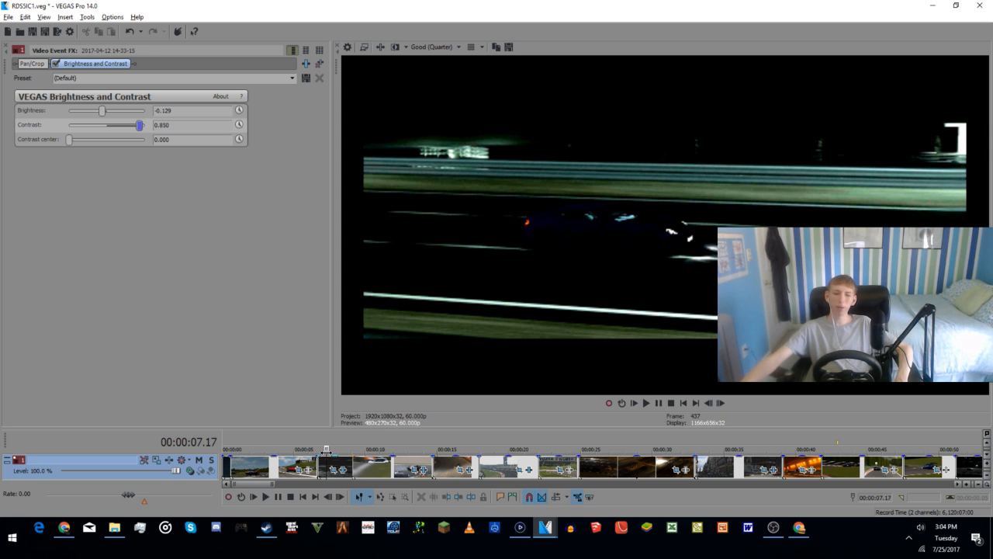
{"action": "left_click_drag", "start_coordinate": [326, 452], "coordinate": [321, 451]}
{"action": "key", "text": "space"}
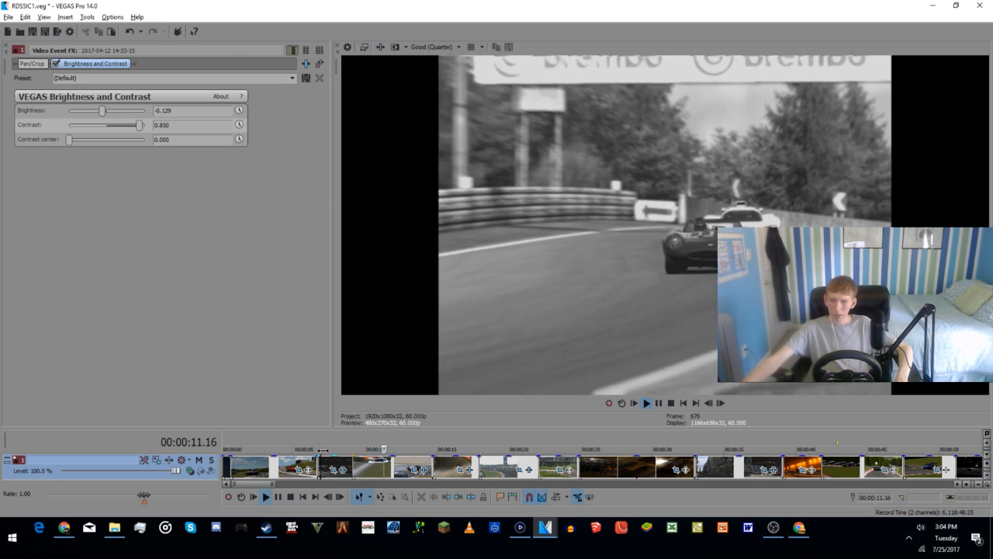
{"action": "left_click_drag", "start_coordinate": [432, 428], "coordinate": [431, 240]}
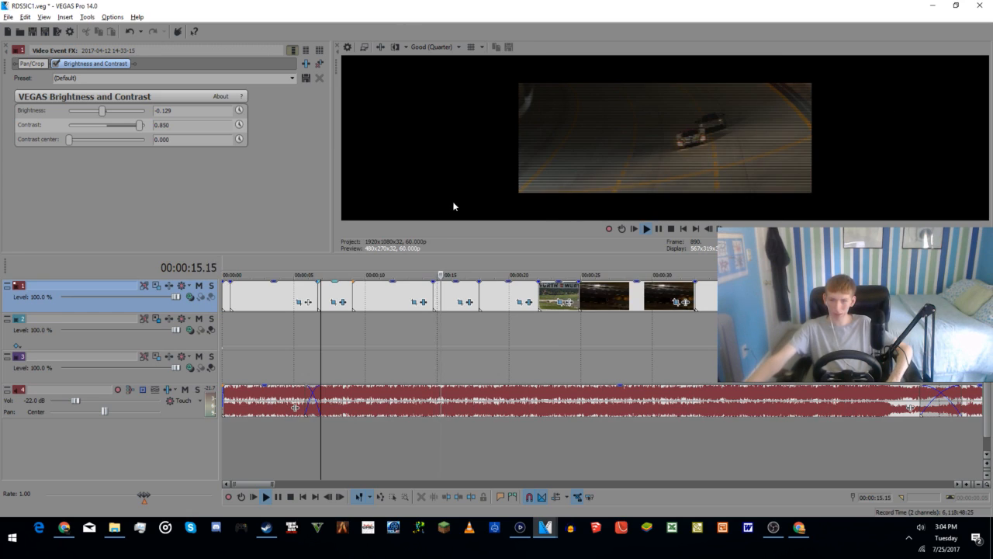
{"action": "left_click", "coordinate": [659, 228]}
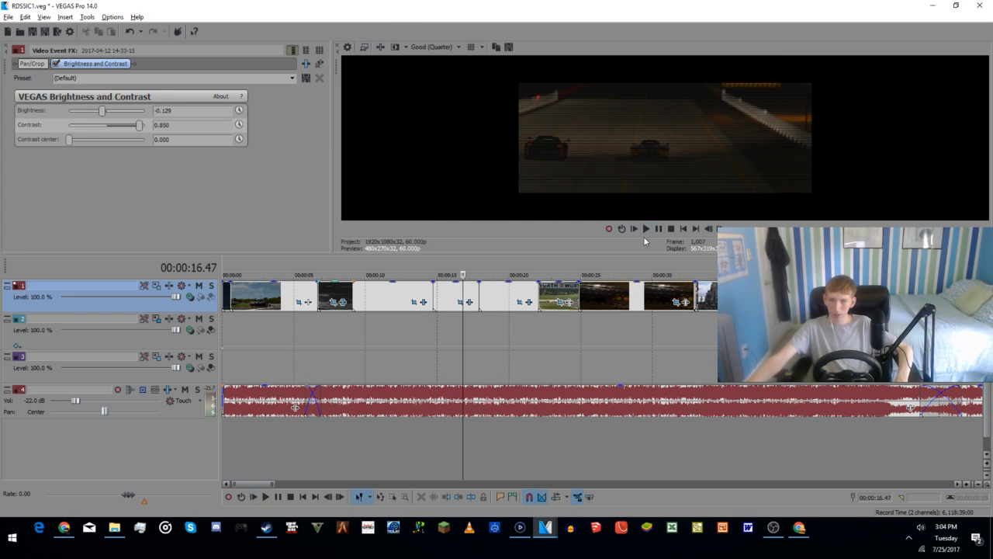
Step: Switch the preview quality to Draft (Quarter) and play the dark night clip from about 14 seconds
{"action": "left_click", "coordinate": [434, 339]}
{"action": "key", "text": "space"}
{"action": "key", "text": "space"}
{"action": "left_click", "coordinate": [432, 47]}
{"action": "mouse_move", "coordinate": [435, 60]}
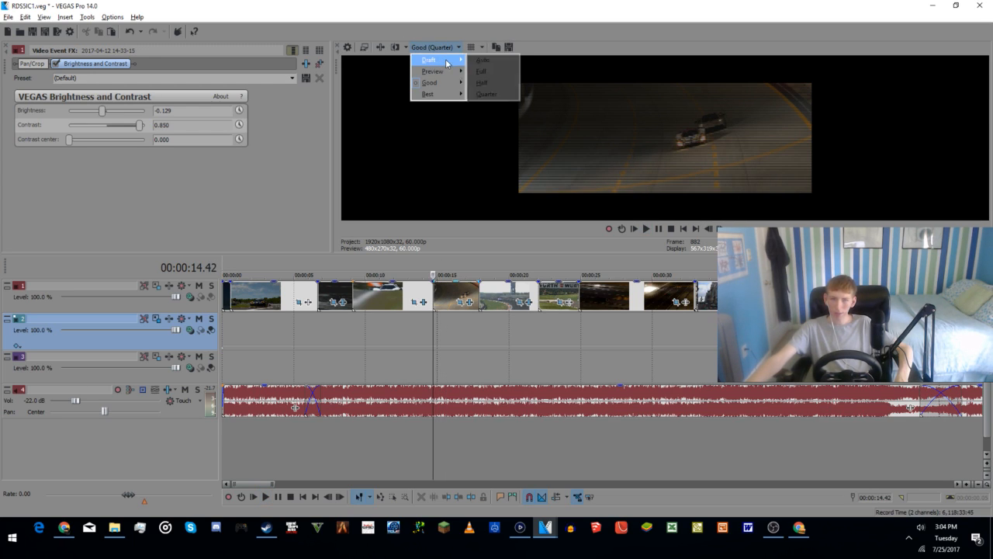
{"action": "left_click", "coordinate": [497, 95]}
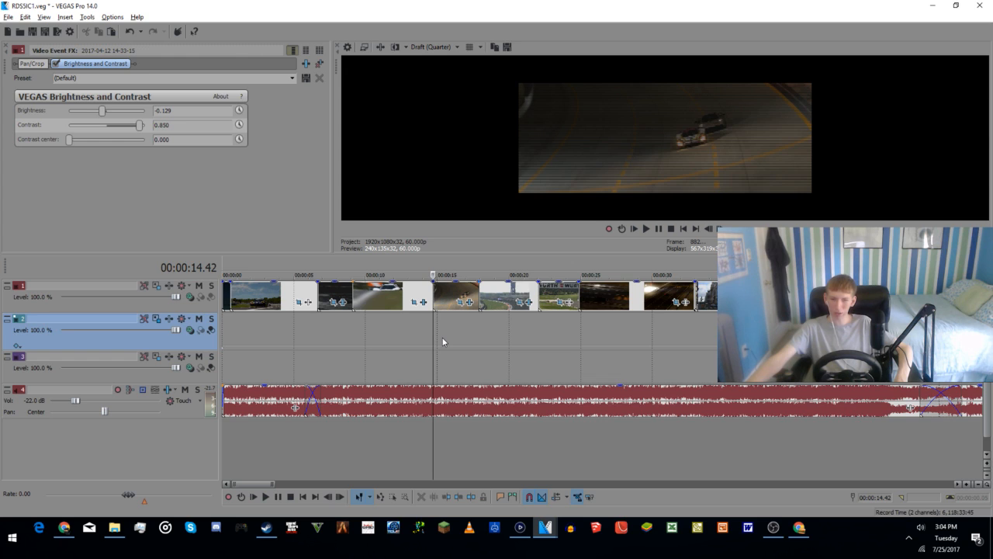
{"action": "key", "text": "space"}
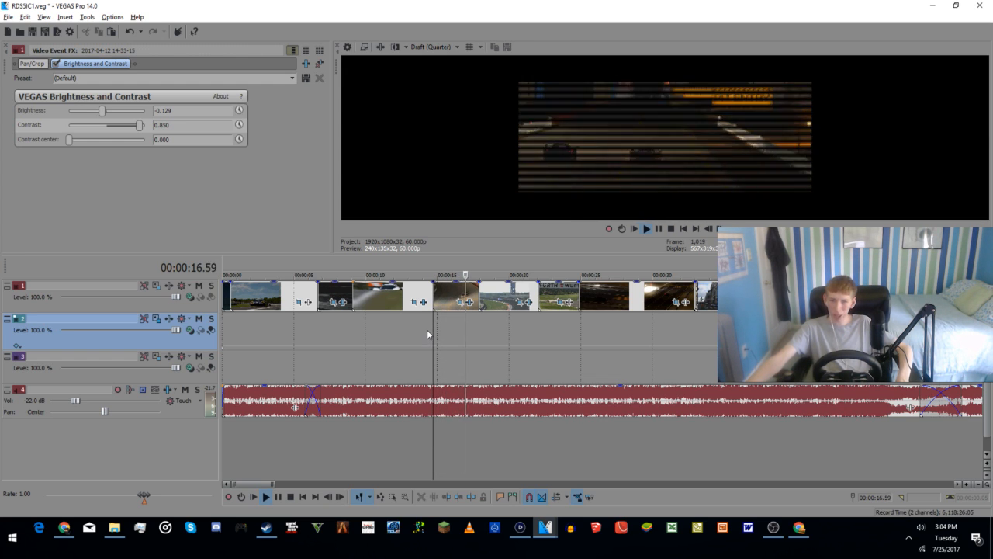
{"action": "key", "text": "space"}
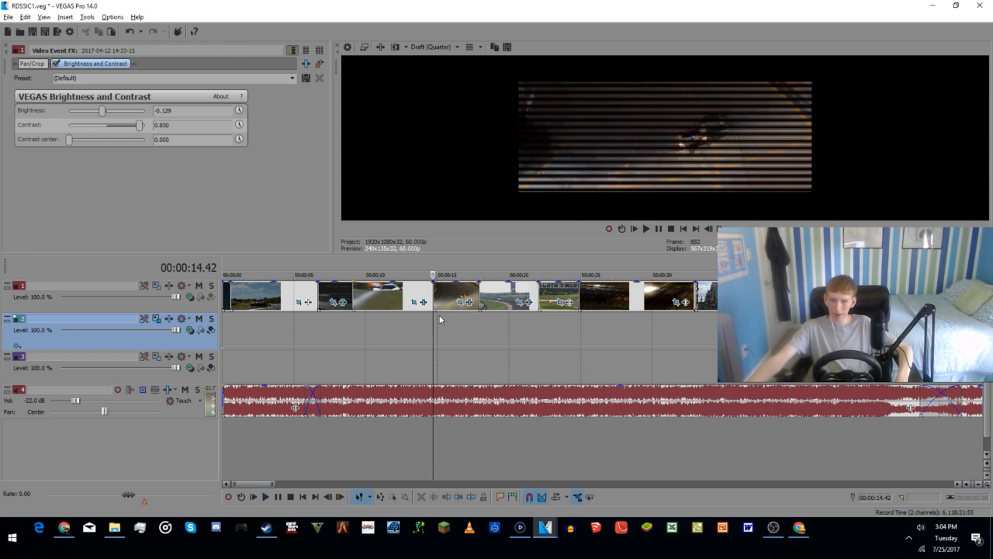
{"action": "key", "text": "space"}
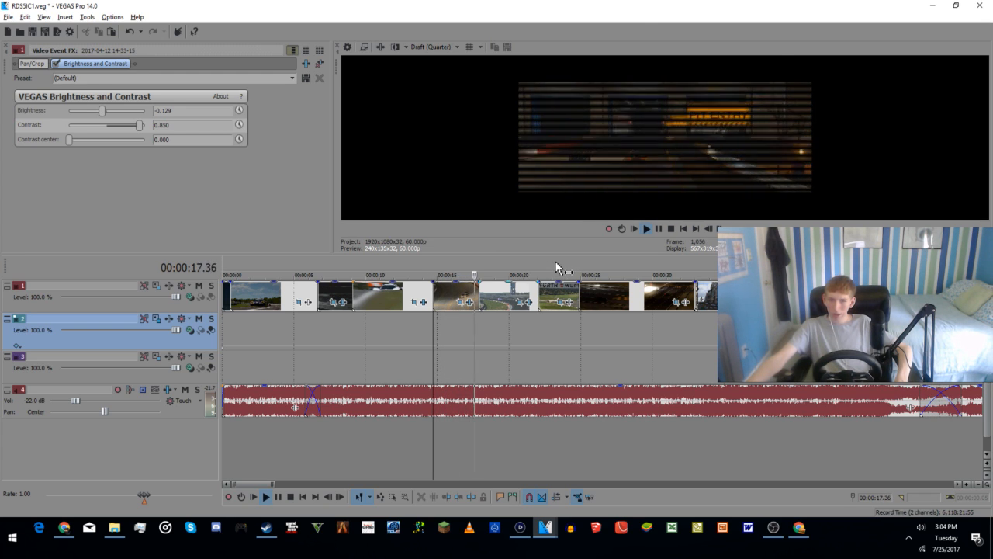
{"action": "key", "text": "space"}
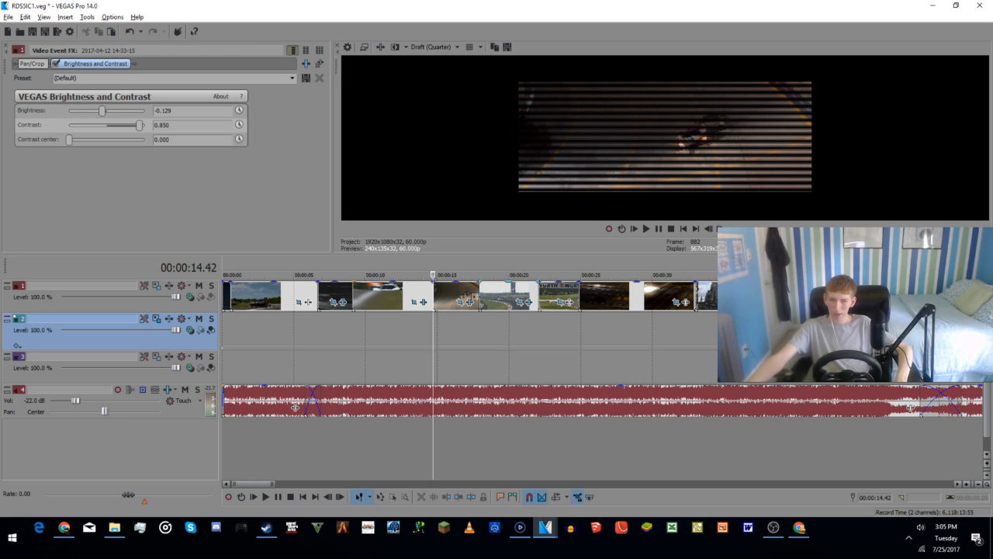
Step: Play short stretches of the night clip at about 16 seconds and the daytime drift clip at about 19 seconds
{"action": "left_click", "coordinate": [447, 296]}
{"action": "key", "text": "space"}
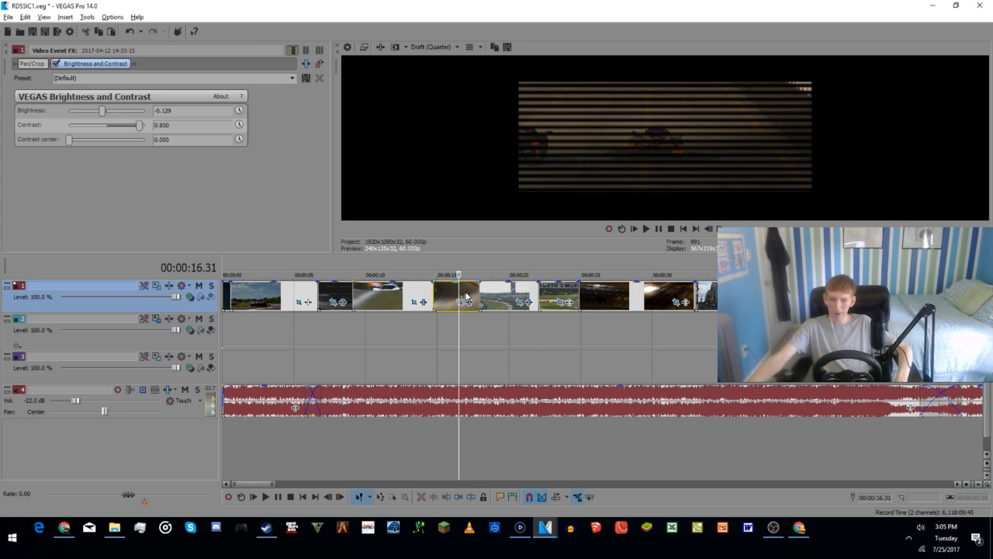
{"action": "key", "text": "space"}
{"action": "left_click", "coordinate": [497, 296]}
{"action": "key", "text": "space"}
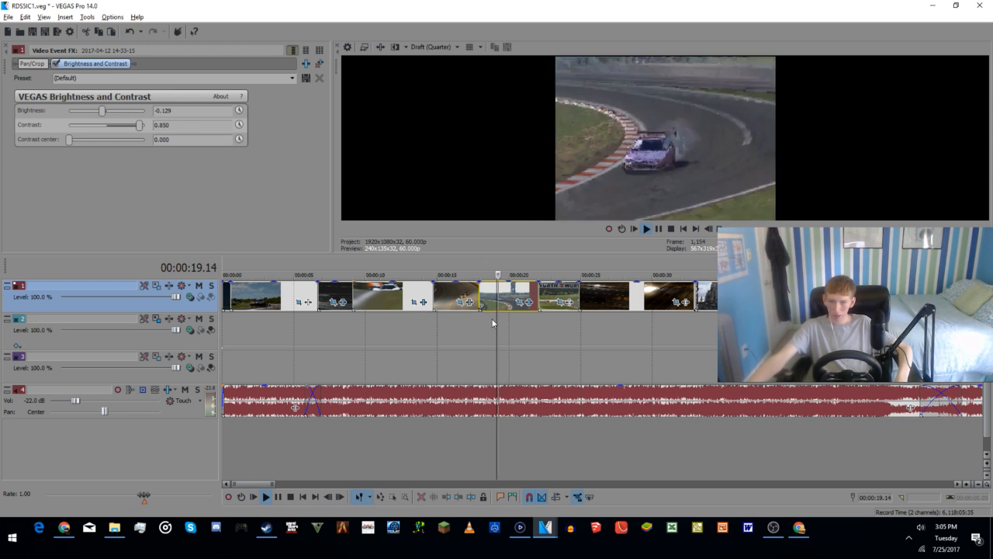
{"action": "key", "text": "space"}
Step: Set the preview quality to Best (Full) and play the daytime drift clip from about 19 seconds
{"action": "left_click", "coordinate": [429, 49]}
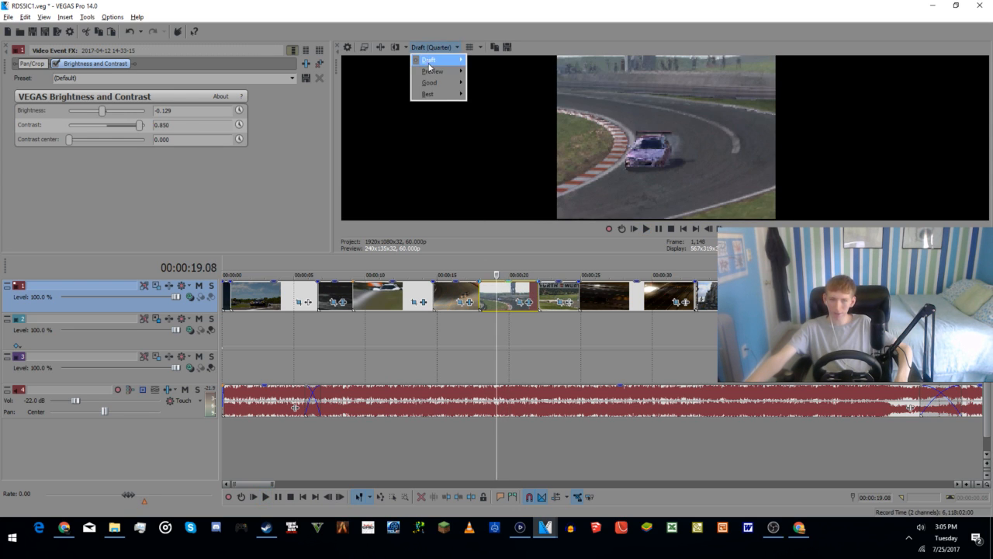
{"action": "mouse_move", "coordinate": [443, 94]}
{"action": "left_click", "coordinate": [496, 107]}
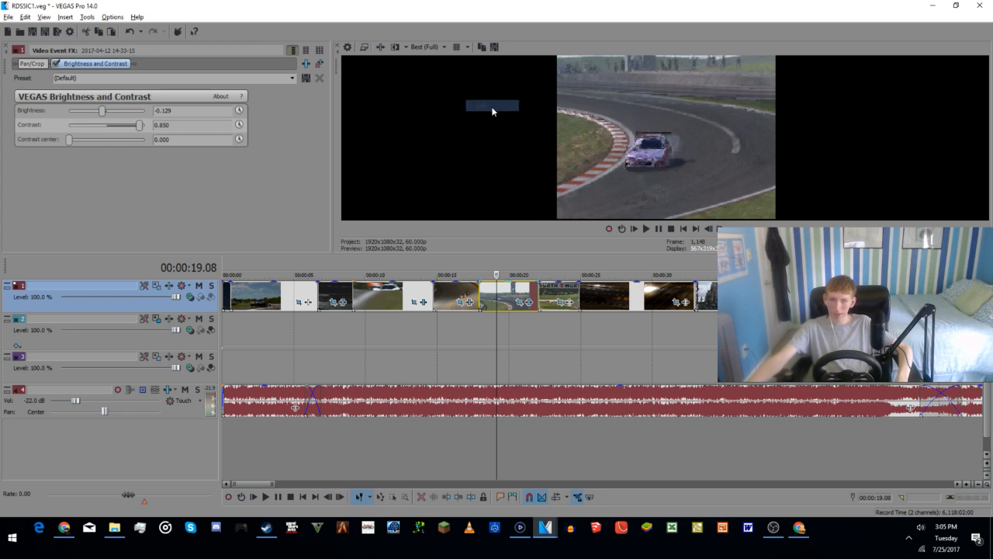
{"action": "key", "text": "space"}
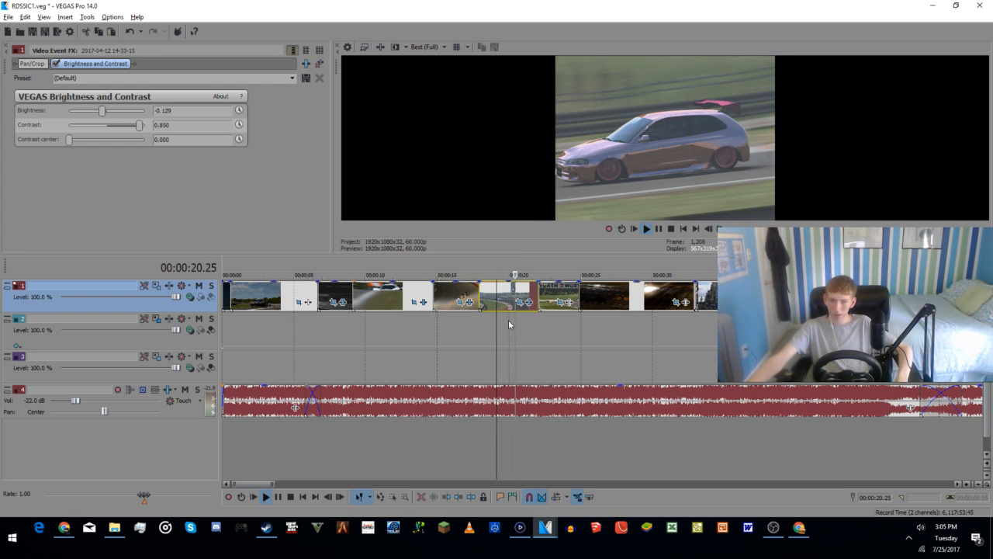
{"action": "left_click", "coordinate": [485, 332]}
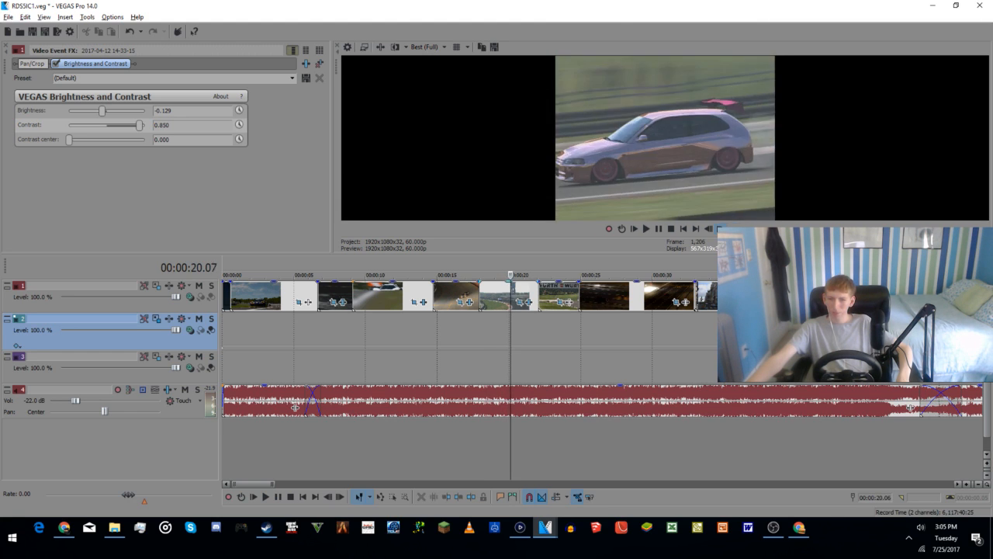
Step: Set the Film Camera flicker of the drift clip at about 20 seconds to 82.31 and play the clip back
{"action": "left_click", "coordinate": [519, 304]}
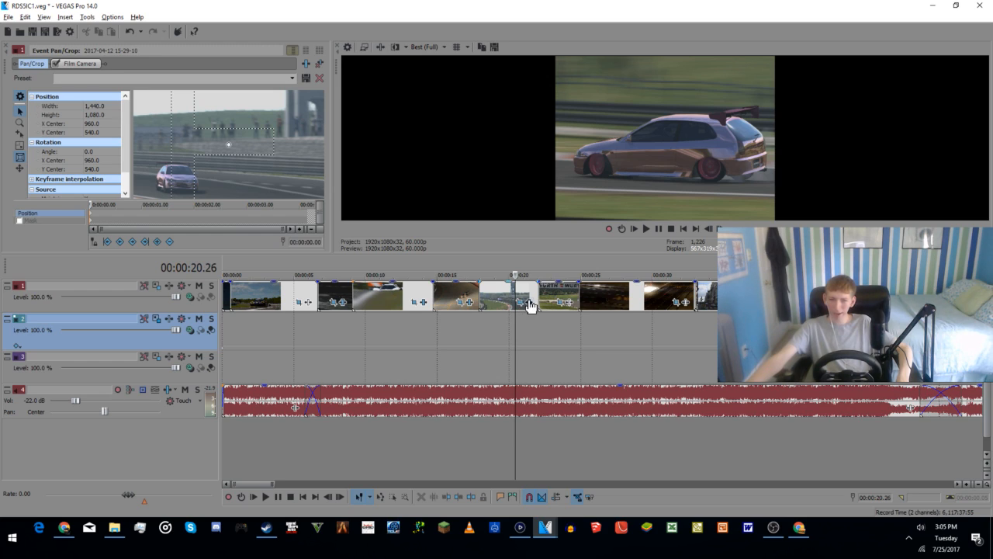
{"action": "left_click", "coordinate": [80, 63]}
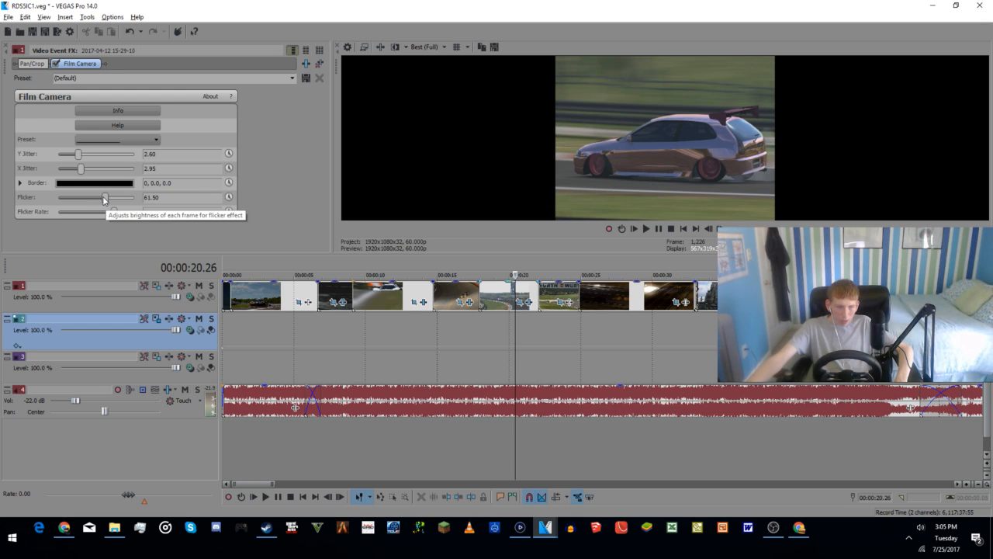
{"action": "left_click_drag", "start_coordinate": [104, 199], "coordinate": [120, 200]}
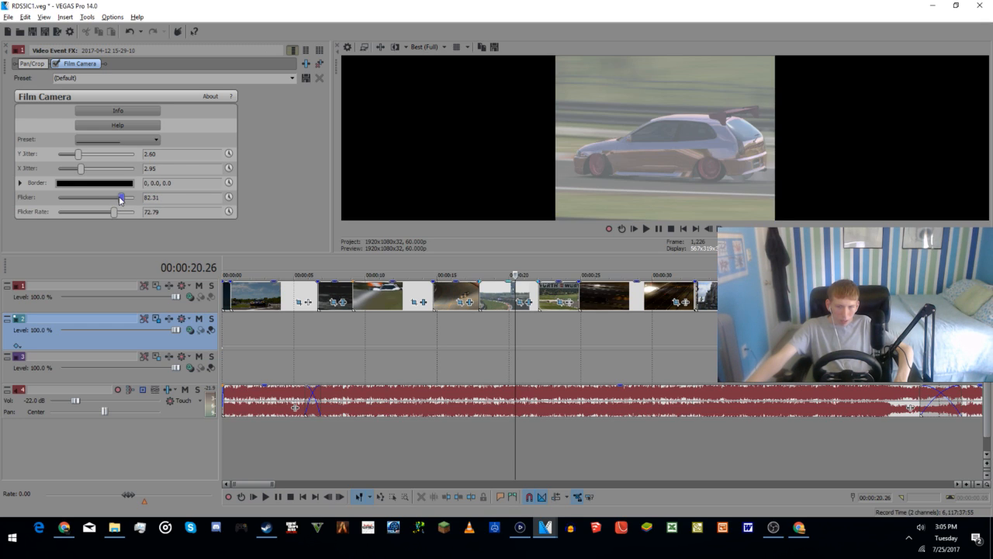
{"action": "left_click", "coordinate": [487, 345]}
{"action": "key", "text": "space"}
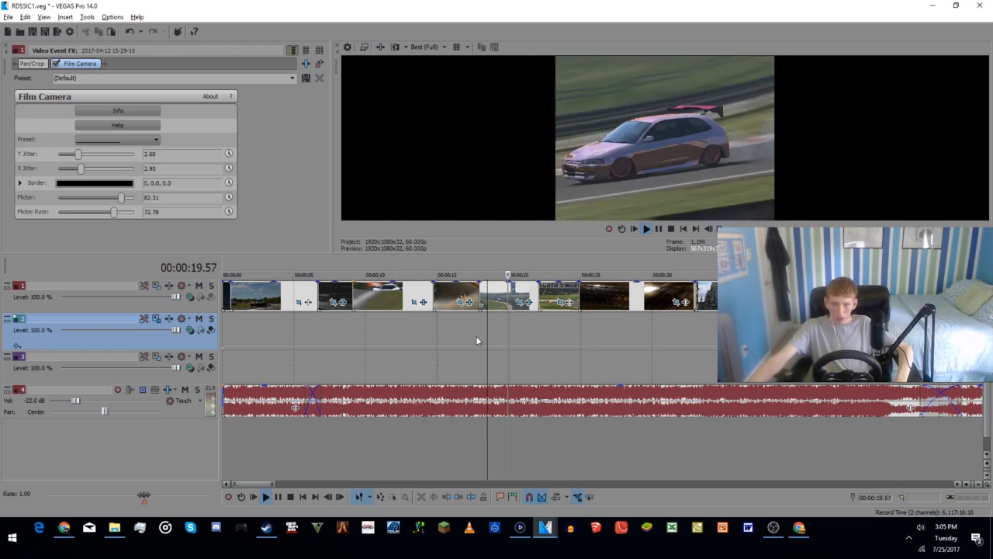
{"action": "key", "text": "space"}
Step: Set the drift clip's Film Camera Y jitter and X jitter to 5.31 each and play it back
{"action": "left_click", "coordinate": [478, 339]}
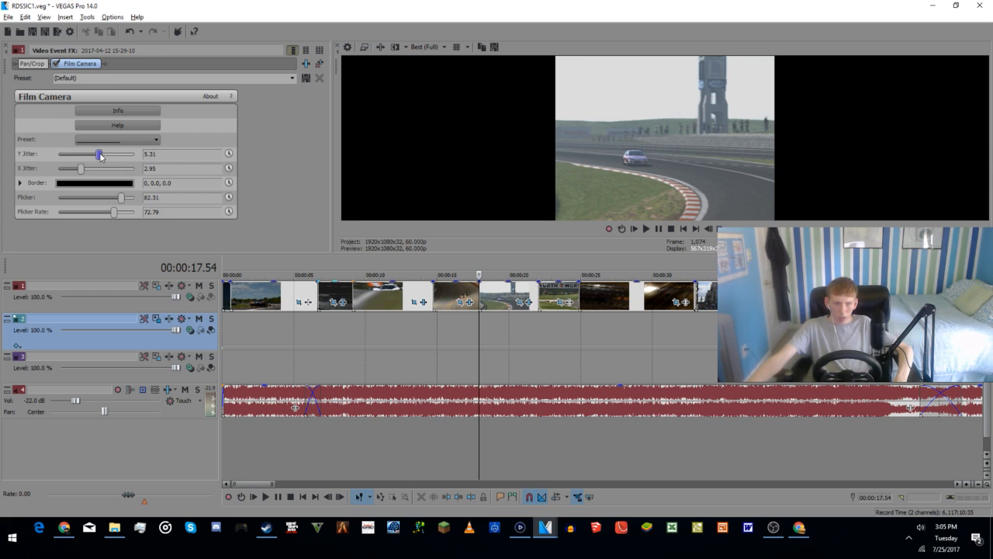
{"action": "left_click_drag", "start_coordinate": [81, 170], "coordinate": [99, 178]}
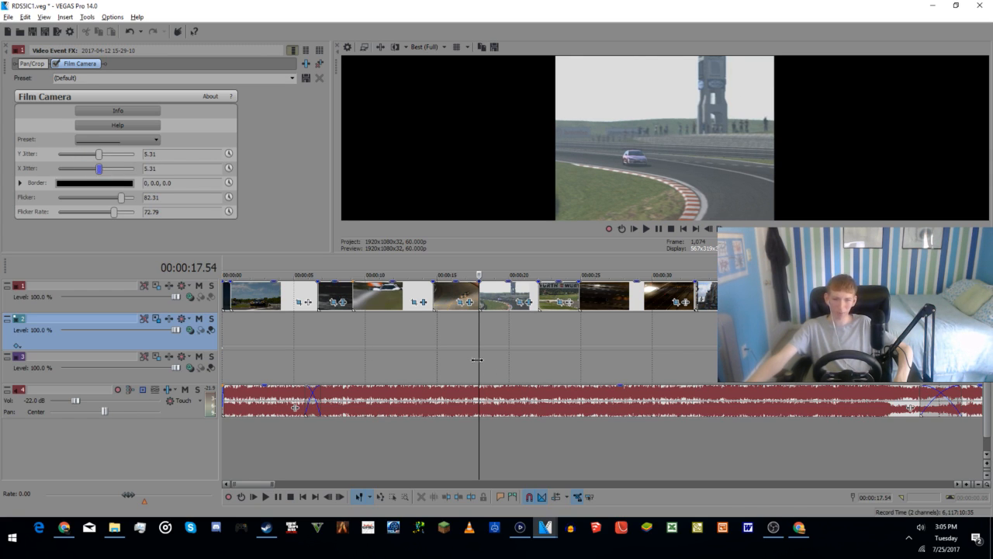
{"action": "key", "text": "space"}
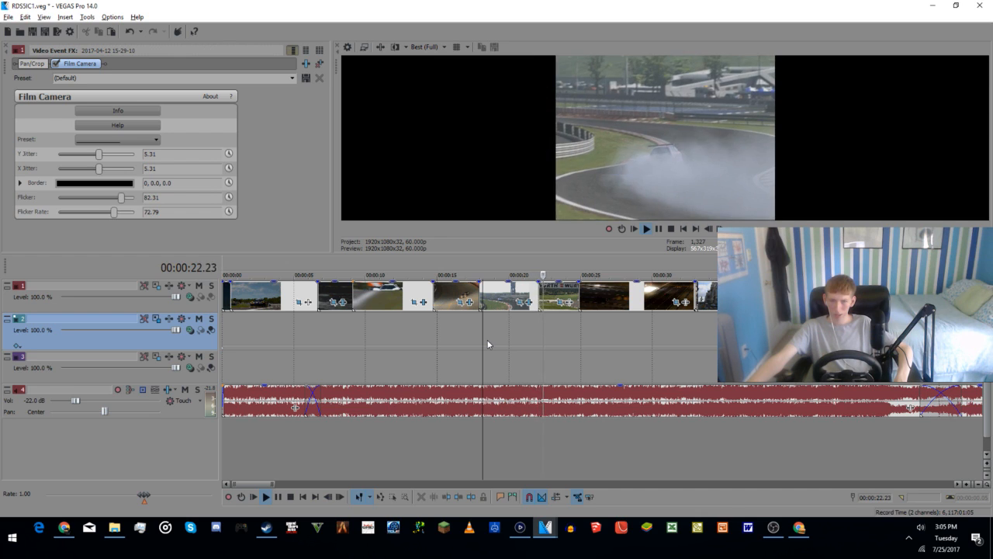
{"action": "key", "text": "space"}
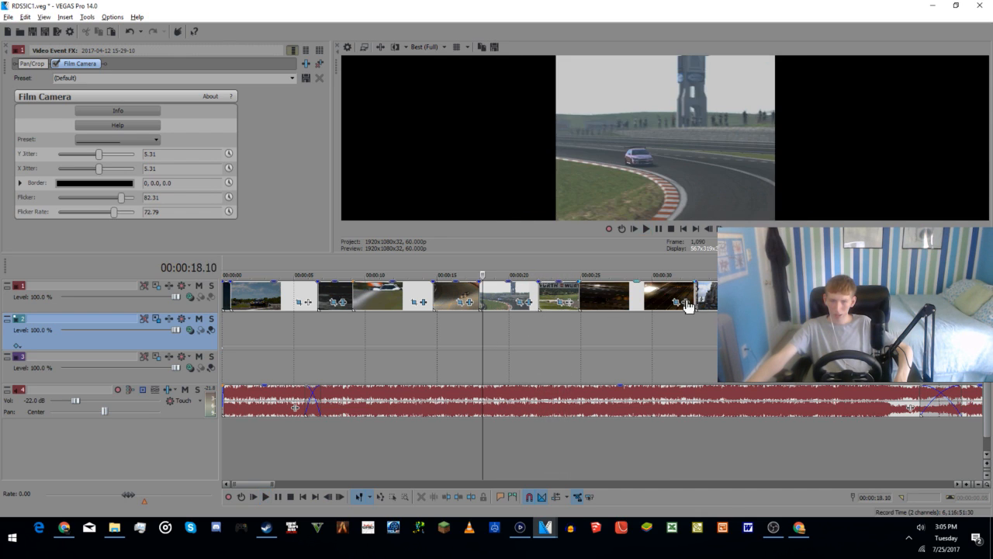
Step: Set the pan/crop height of the Würth banner clip at about 23 seconds to 850 and check its frame
{"action": "left_click", "coordinate": [565, 303]}
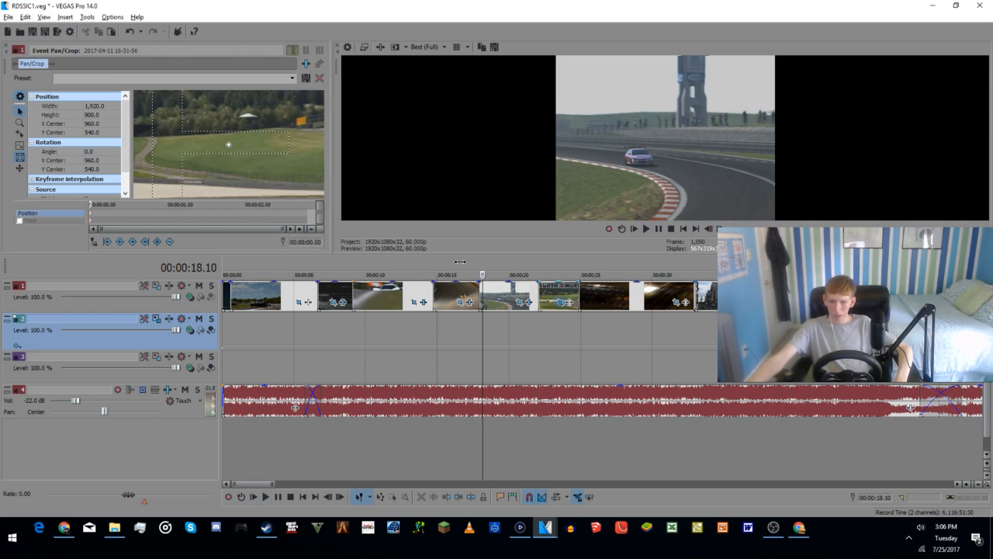
{"action": "double_click", "coordinate": [93, 115]}
{"action": "type", "text": "850"}
{"action": "key", "text": "Return"}
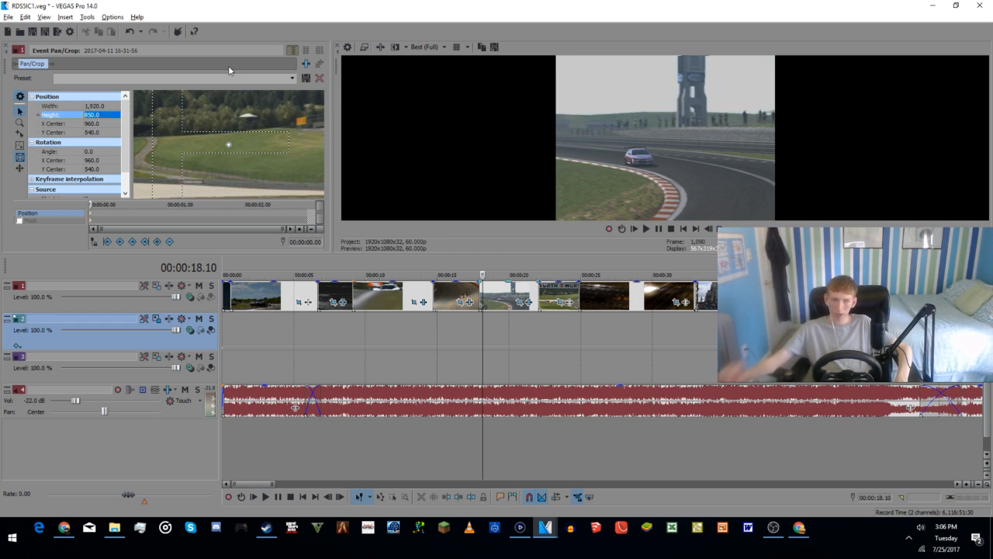
{"action": "left_click", "coordinate": [559, 365]}
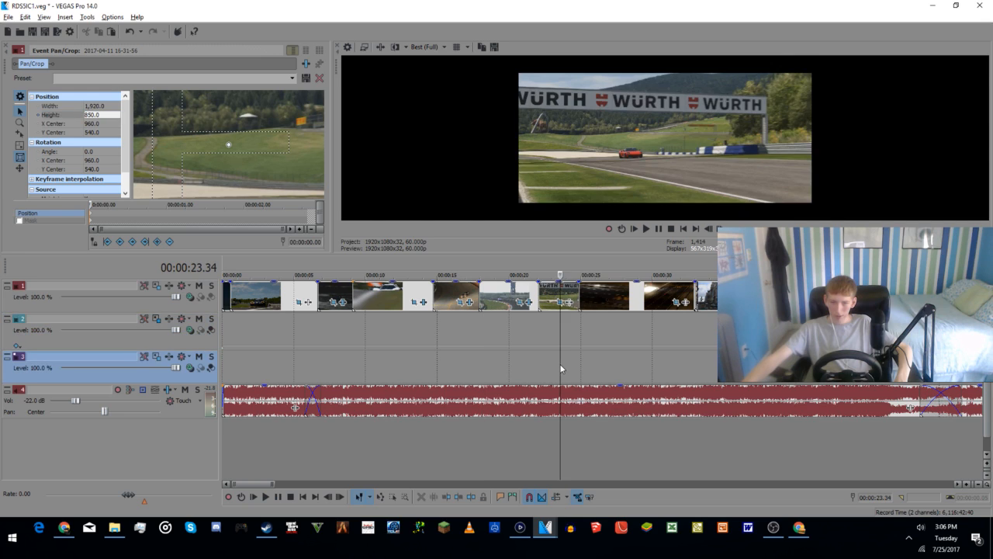
Step: Check the night drift frames, go to the start of the black-and-white street clip at about 32.6 seconds and open its video effects
{"action": "left_click", "coordinate": [633, 356]}
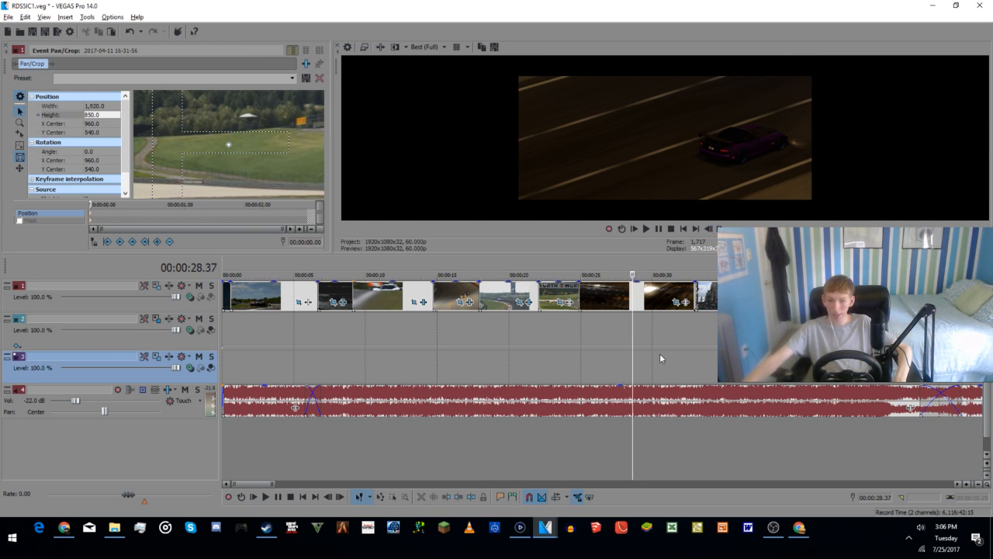
{"action": "left_click", "coordinate": [691, 340]}
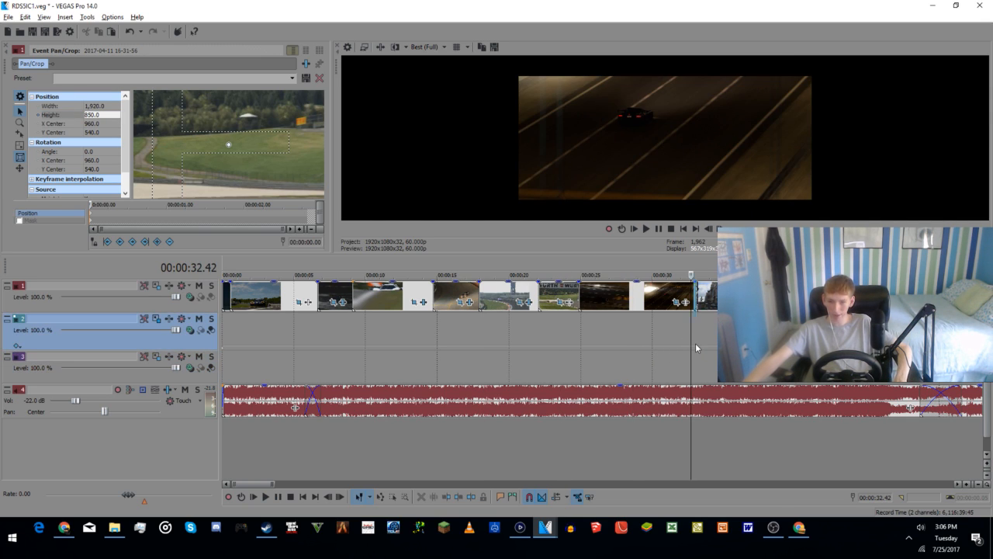
{"action": "left_click", "coordinate": [695, 343]}
{"action": "scroll", "coordinate": [710, 346], "scroll_direction": "up", "scroll_amount": 8}
{"action": "scroll", "coordinate": [636, 316], "scroll_direction": "up", "scroll_amount": 3}
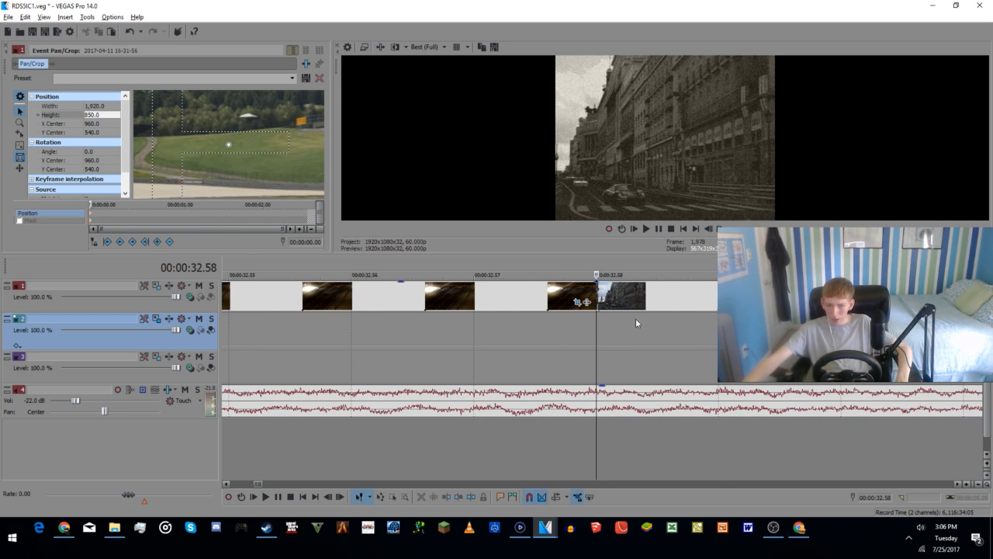
{"action": "left_click", "coordinate": [690, 361]}
{"action": "scroll", "coordinate": [663, 369], "scroll_direction": "down", "scroll_amount": 4}
{"action": "scroll", "coordinate": [645, 366], "scroll_direction": "down", "scroll_amount": 5}
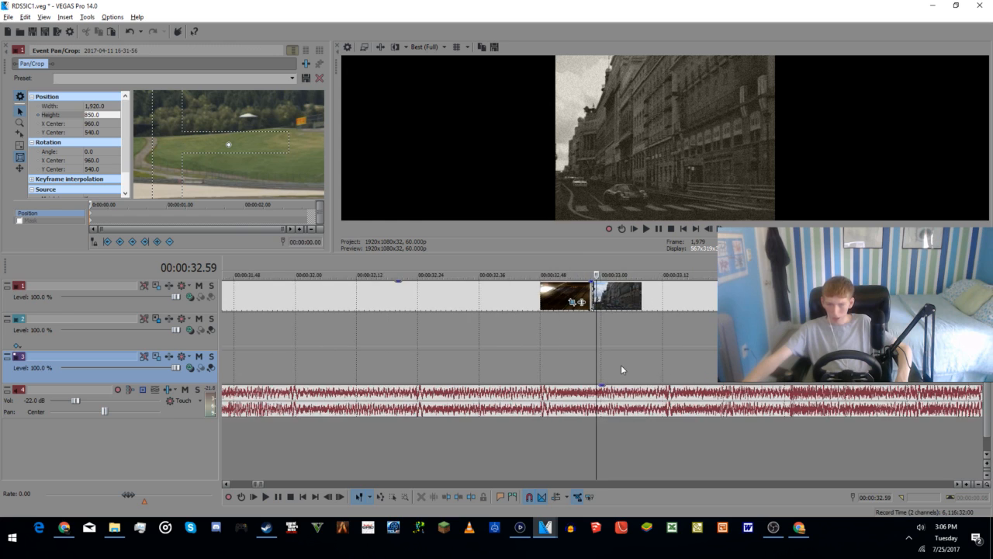
{"action": "scroll", "coordinate": [662, 318], "scroll_direction": "down", "scroll_amount": 3}
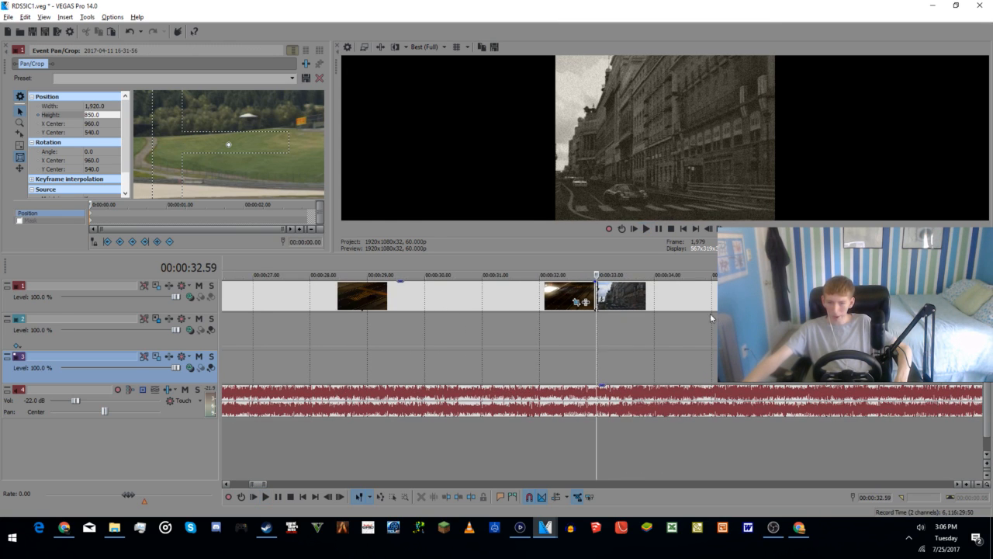
{"action": "left_click", "coordinate": [741, 302]}
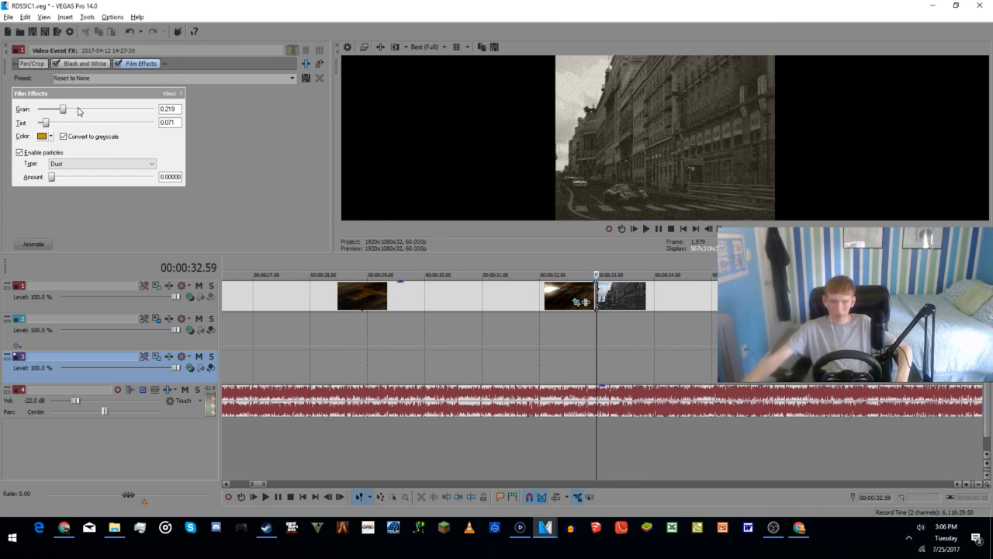
{"action": "left_click", "coordinate": [306, 63]}
{"action": "double_click", "coordinate": [390, 342]}
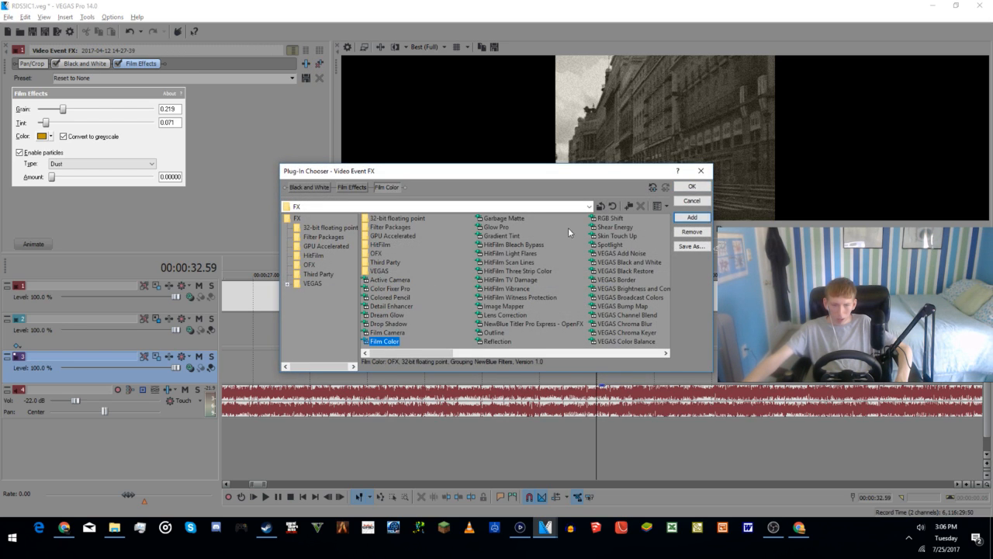
{"action": "left_click", "coordinate": [693, 187]}
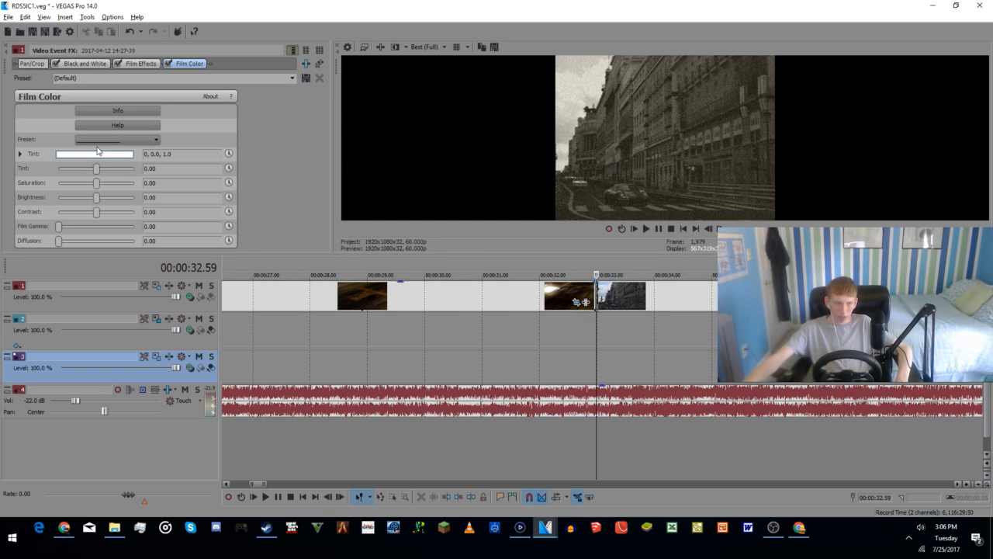
{"action": "left_click", "coordinate": [319, 63]}
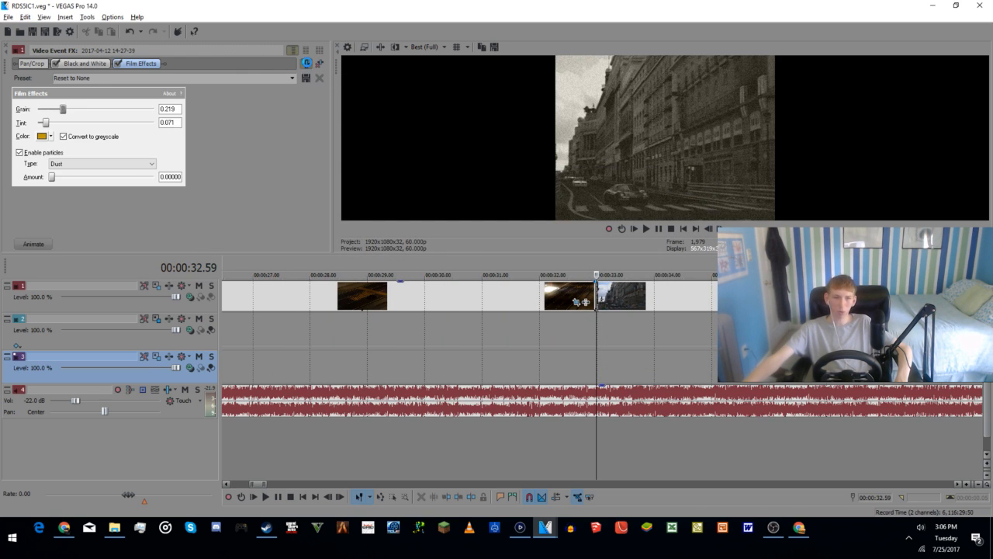
Step: Add the Film Camera effect to the black-and-white street clip, set its Y jitter to 5.24 and play the clip
{"action": "left_click", "coordinate": [306, 63]}
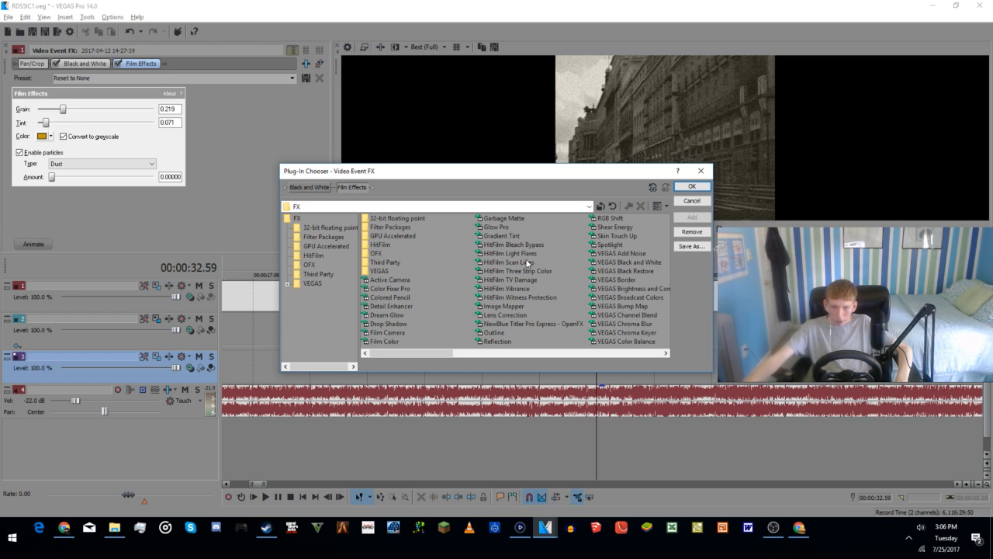
{"action": "double_click", "coordinate": [388, 332]}
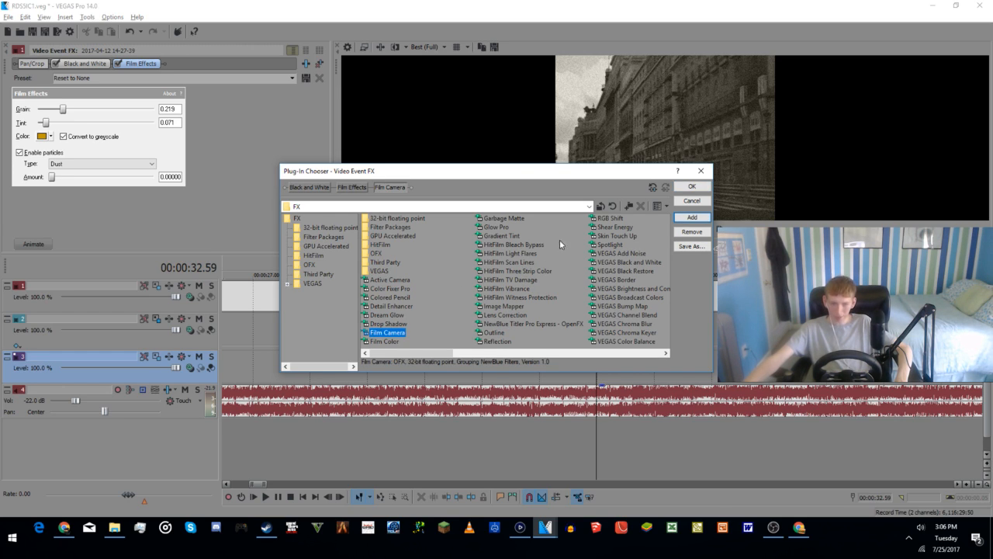
{"action": "left_click", "coordinate": [693, 186]}
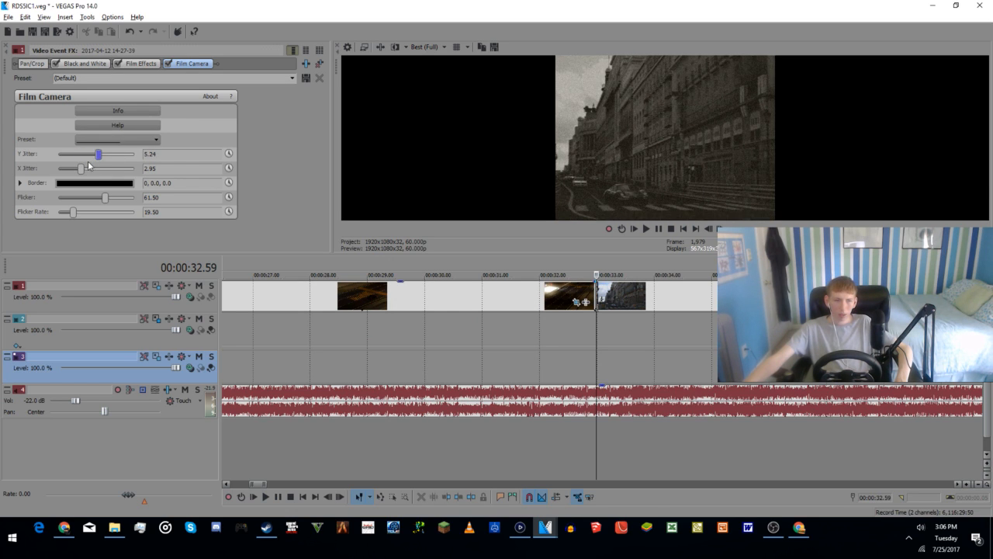
{"action": "key", "text": "space"}
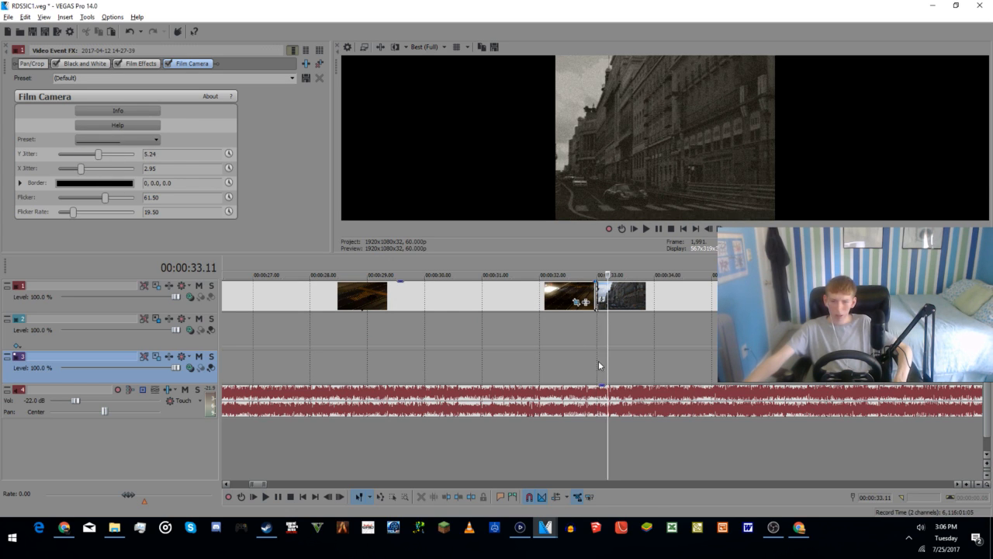
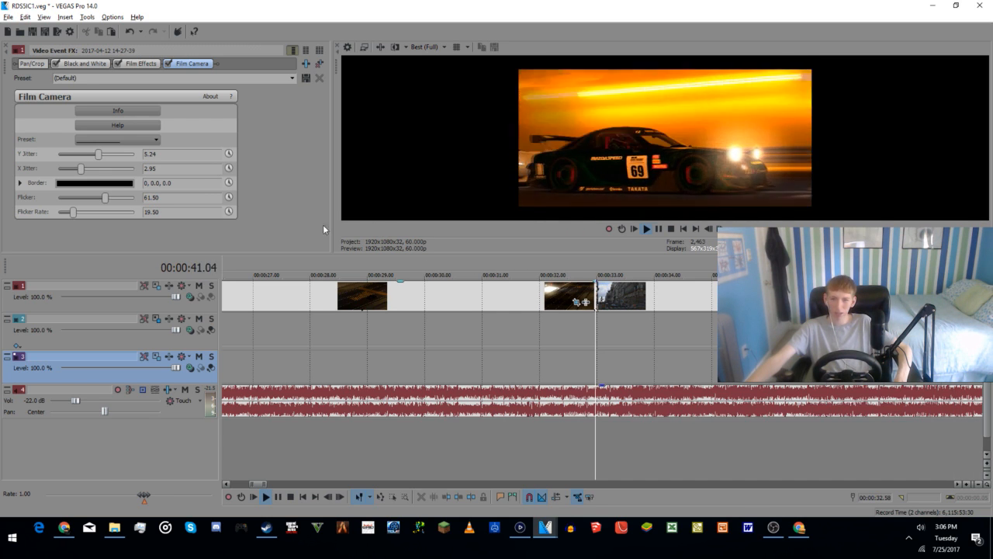
Step: Set the black-and-white street clip's Film Camera Y jitter to 8.50 and X jitter to 8.57, and play it back
{"action": "key", "text": "space"}
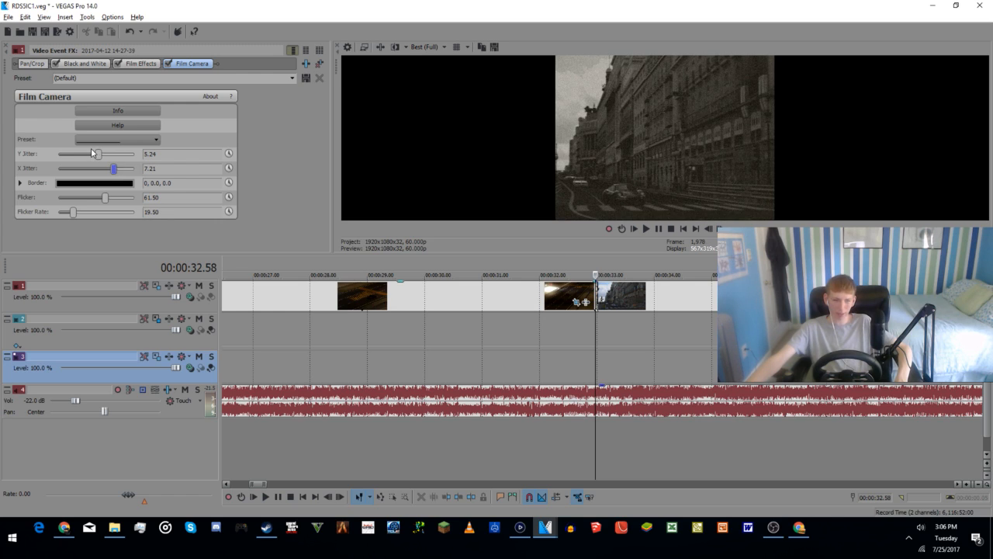
{"action": "left_click_drag", "start_coordinate": [97, 154], "coordinate": [122, 170]}
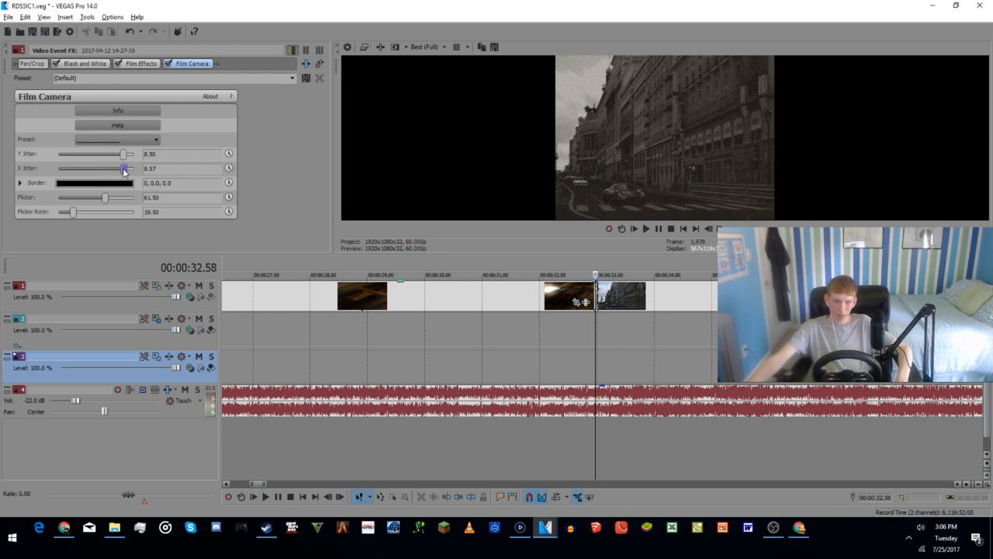
{"action": "left_click", "coordinate": [589, 437]}
{"action": "key", "text": "space"}
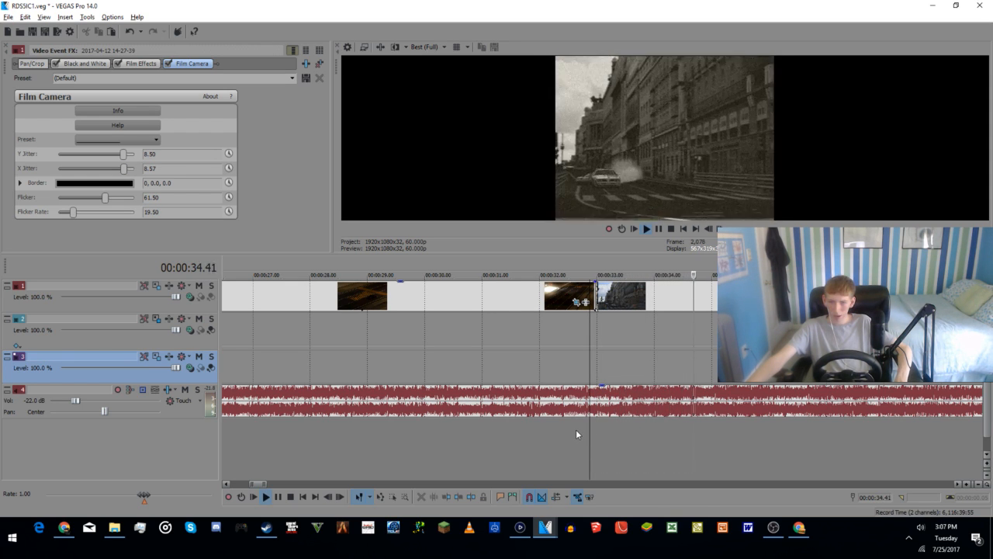
Step: Set the street clip's Film Camera flicker to 82.31 and flicker rate to 83.67, and play the clip again
{"action": "key", "text": "space"}
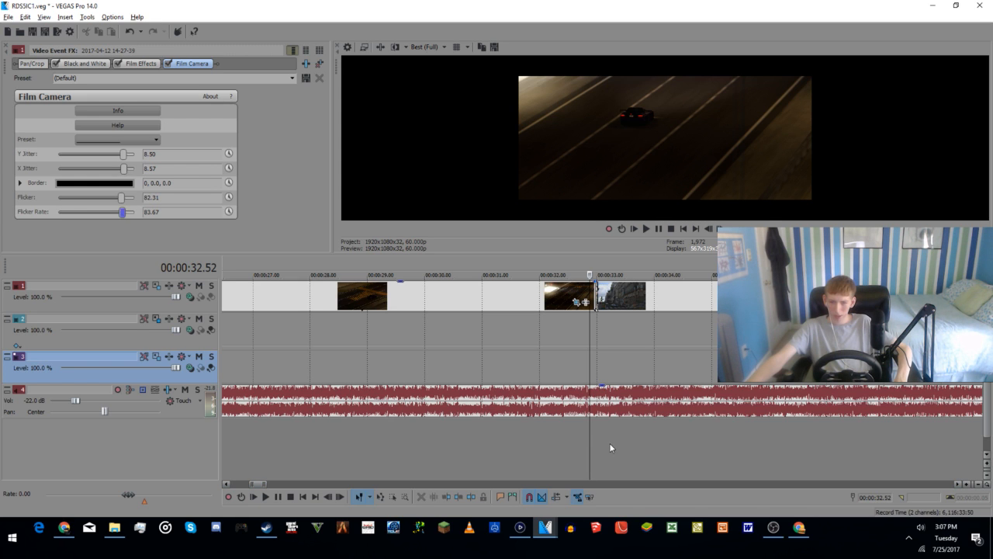
{"action": "left_click", "coordinate": [609, 442]}
{"action": "left_click", "coordinate": [599, 444]}
{"action": "key", "text": "space"}
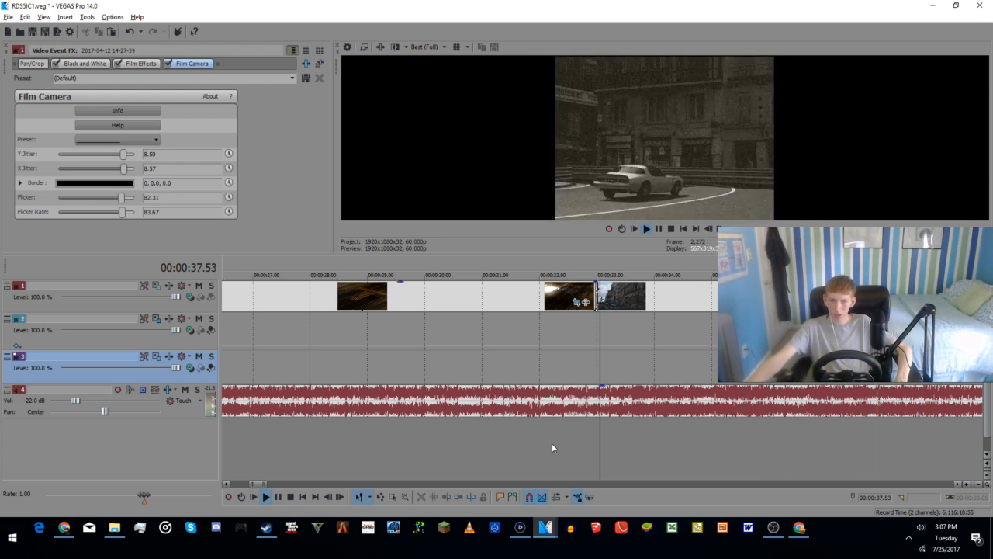
{"action": "scroll", "coordinate": [552, 442], "scroll_direction": "down", "scroll_amount": 3}
{"action": "key", "text": "space"}
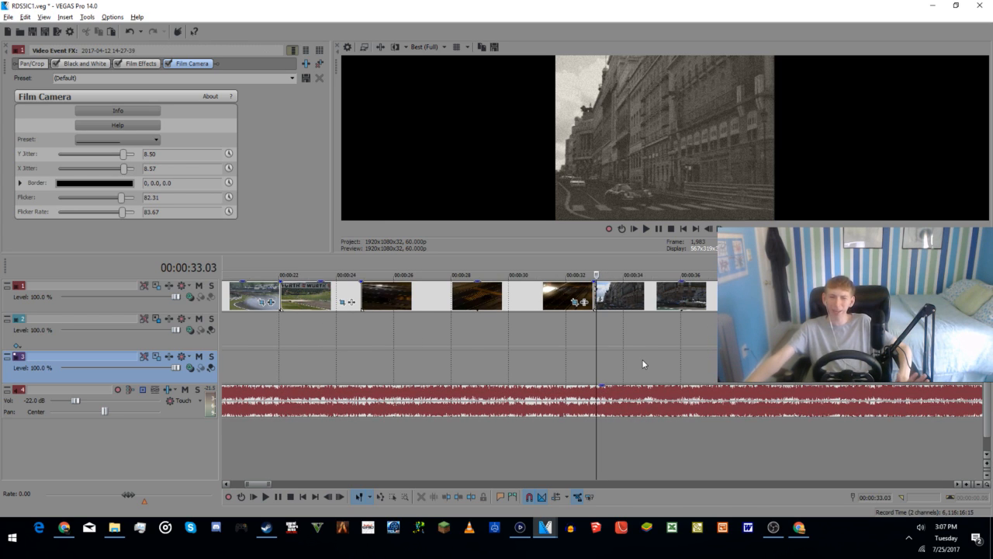
Step: Check frames of the street clip up to about 39 seconds and replay it from its start at about 32.6 seconds
{"action": "double_click", "coordinate": [760, 401]}
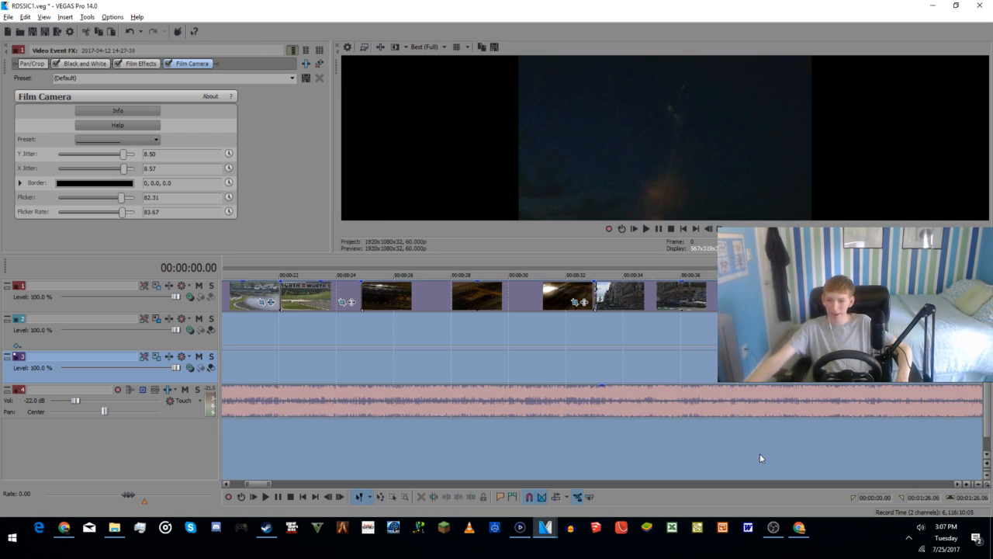
{"action": "left_click", "coordinate": [632, 446]}
{"action": "left_click_drag", "start_coordinate": [632, 441], "coordinate": [759, 428]}
{"action": "left_click", "coordinate": [775, 424]}
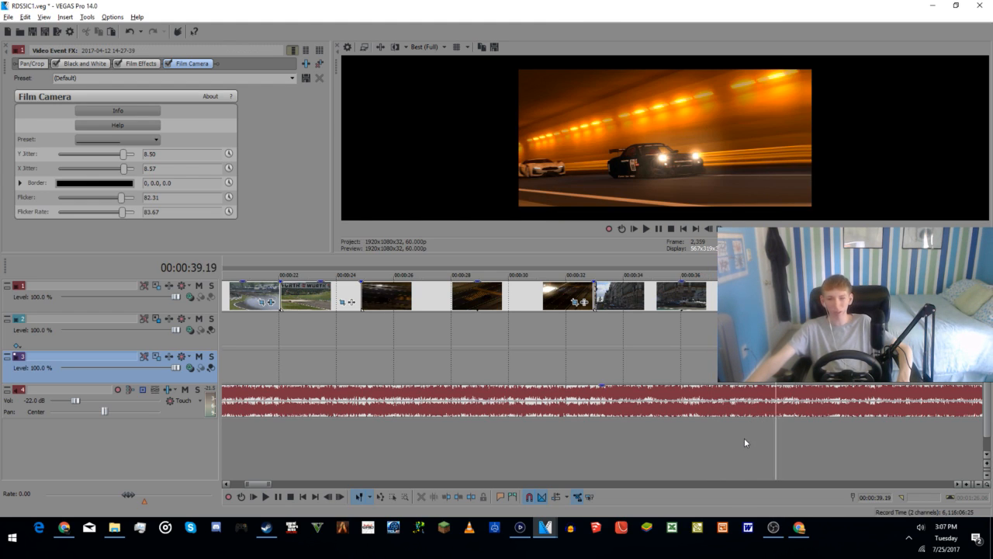
{"action": "left_click", "coordinate": [744, 440]}
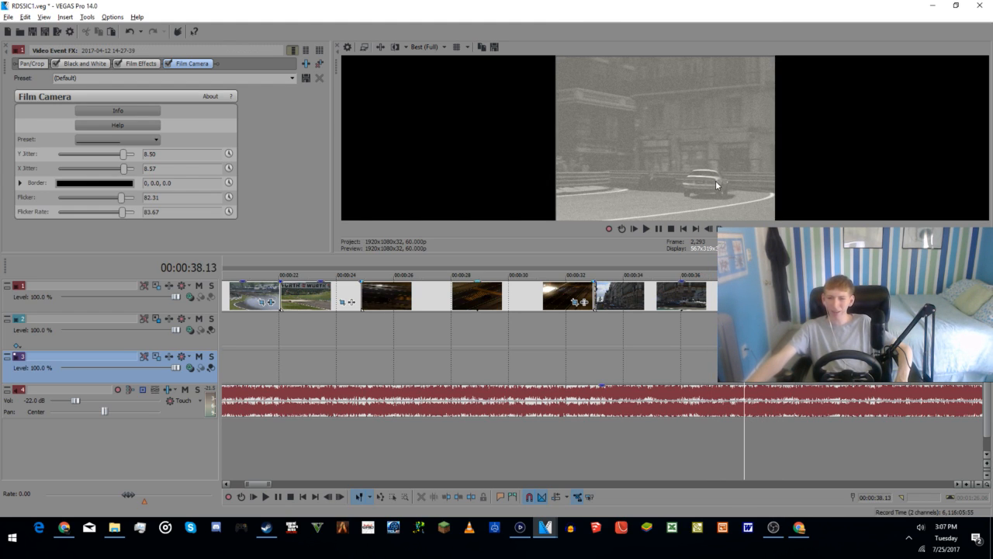
{"action": "left_click", "coordinate": [713, 452]}
{"action": "left_click", "coordinate": [662, 447]}
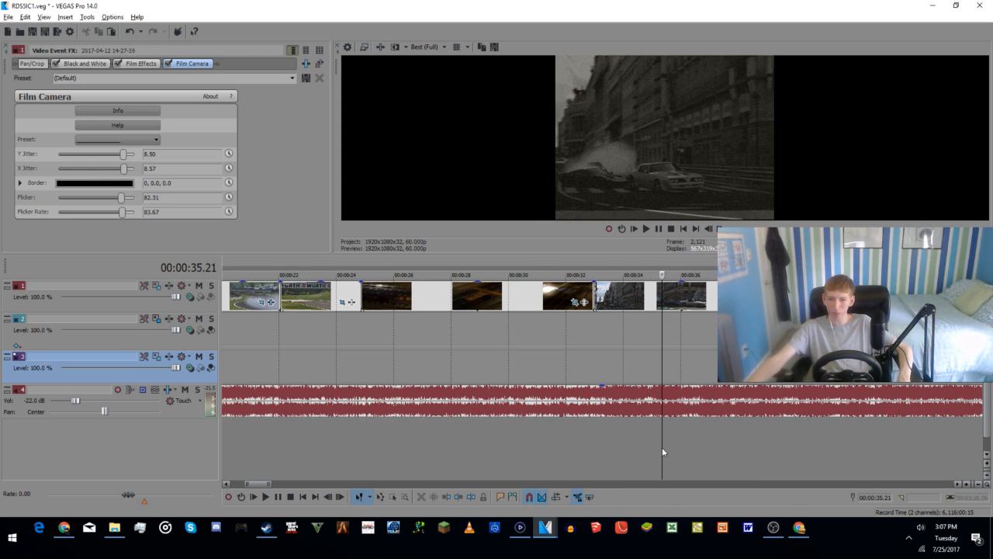
{"action": "left_click", "coordinate": [632, 439]}
{"action": "left_click", "coordinate": [606, 422]}
{"action": "left_click", "coordinate": [593, 429]}
{"action": "key", "text": "space"}
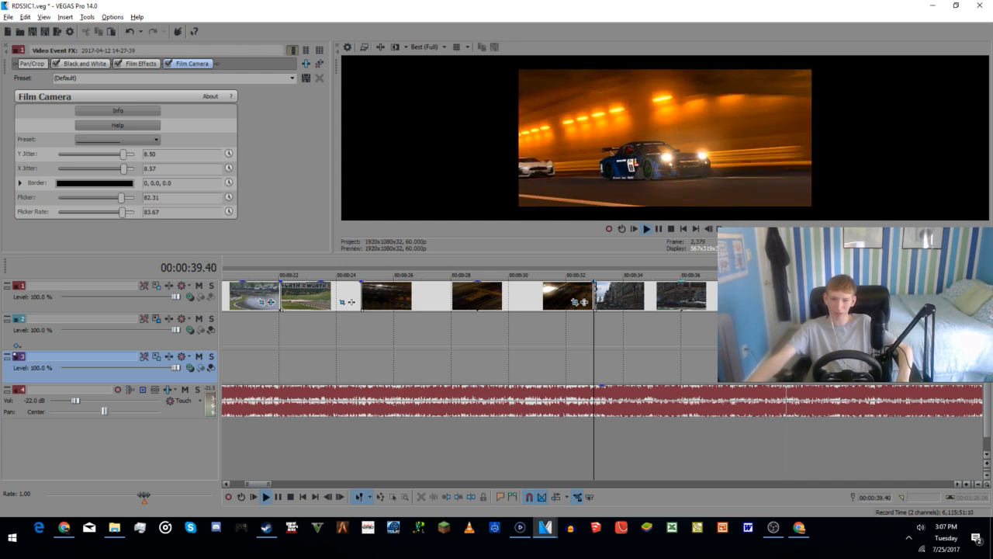
{"action": "key", "text": "space"}
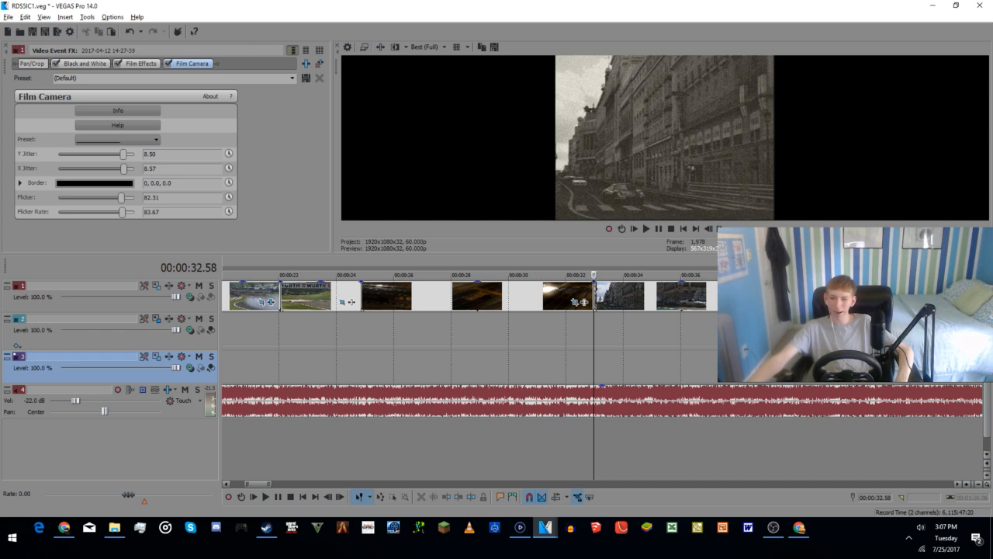
Step: Check frames of the street, tunnel and black Ford GT clips between about 36 and 43 seconds
{"action": "left_click", "coordinate": [770, 331]}
{"action": "key", "text": "space"}
{"action": "key", "text": "space"}
{"action": "left_click", "coordinate": [894, 332]}
{"action": "left_click", "coordinate": [905, 332]}
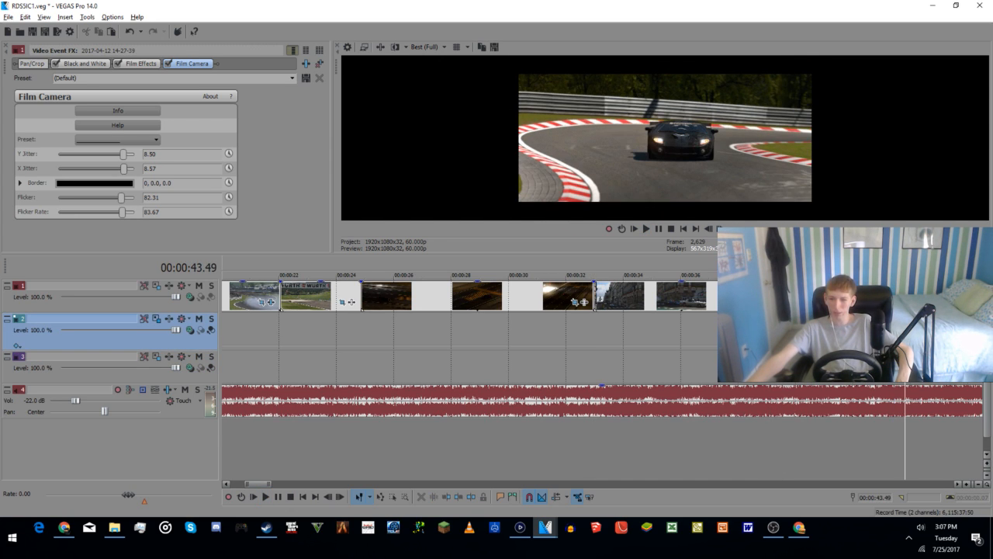
{"action": "left_click", "coordinate": [850, 332]}
{"action": "left_click", "coordinate": [846, 332]}
{"action": "left_click", "coordinate": [784, 331]}
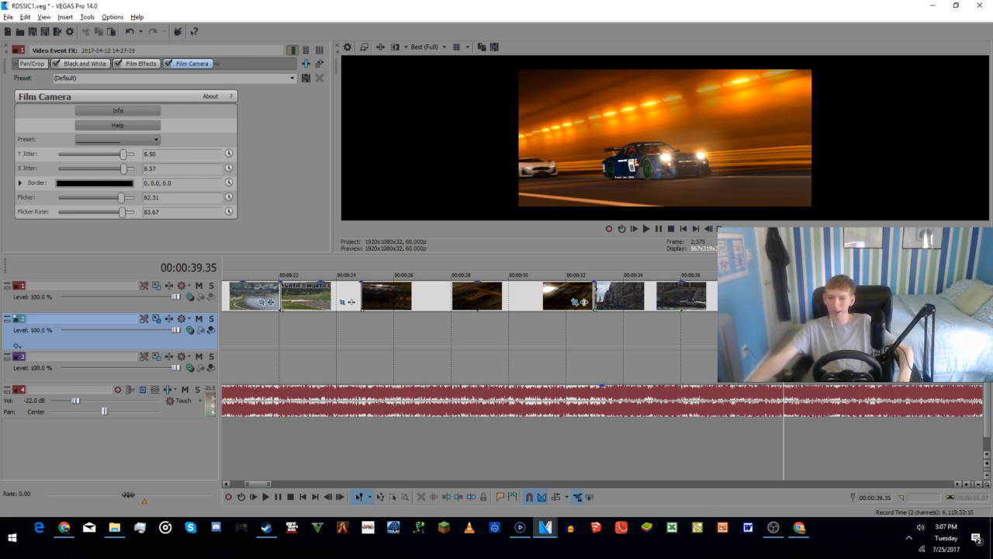
{"action": "left_click", "coordinate": [695, 336]}
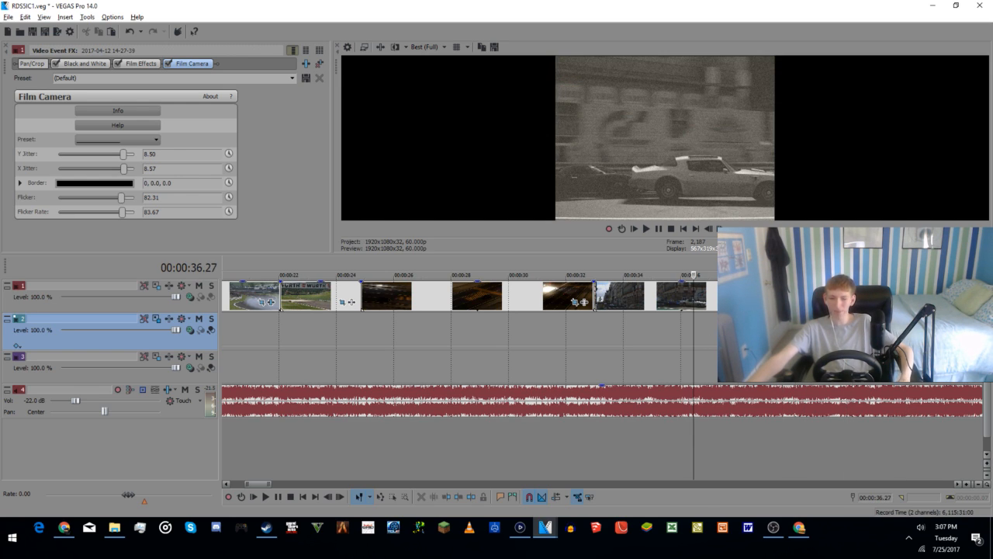
Step: Compare the Ford GT clip's frames from about 42 to 46 seconds with the tunnel clip just before it
{"action": "left_click", "coordinate": [869, 367]}
{"action": "scroll", "coordinate": [866, 369], "scroll_direction": "down", "scroll_amount": 6}
{"action": "scroll", "coordinate": [419, 345], "scroll_direction": "up", "scroll_amount": 2}
{"action": "scroll", "coordinate": [654, 360], "scroll_direction": "up", "scroll_amount": 4}
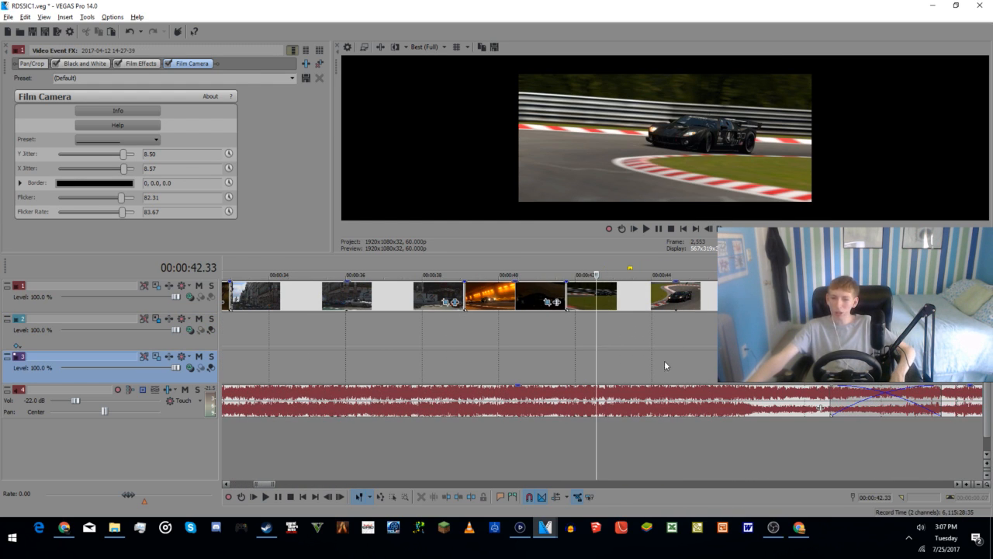
{"action": "left_click", "coordinate": [709, 344]}
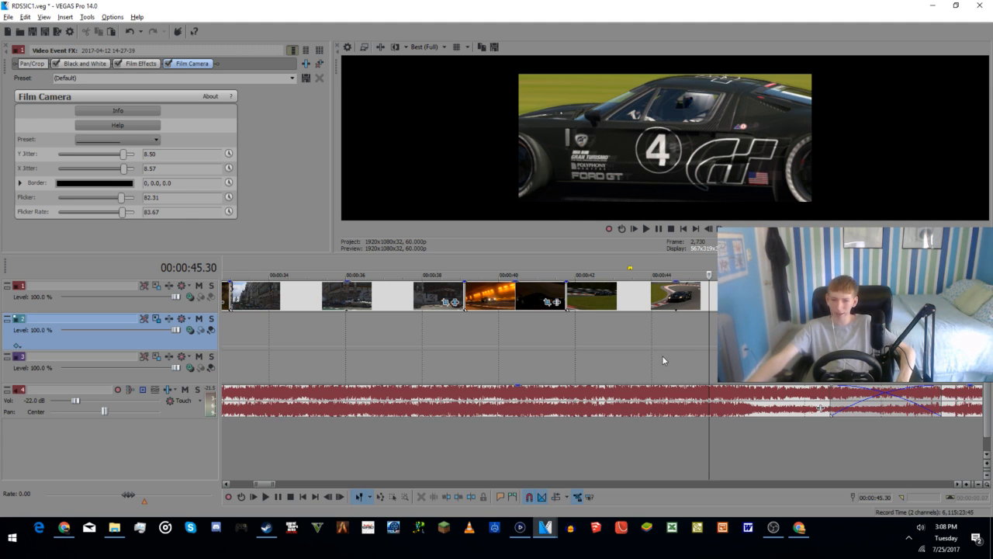
{"action": "left_click", "coordinate": [547, 336]}
{"action": "left_click", "coordinate": [492, 334]}
{"action": "left_click", "coordinate": [556, 337]}
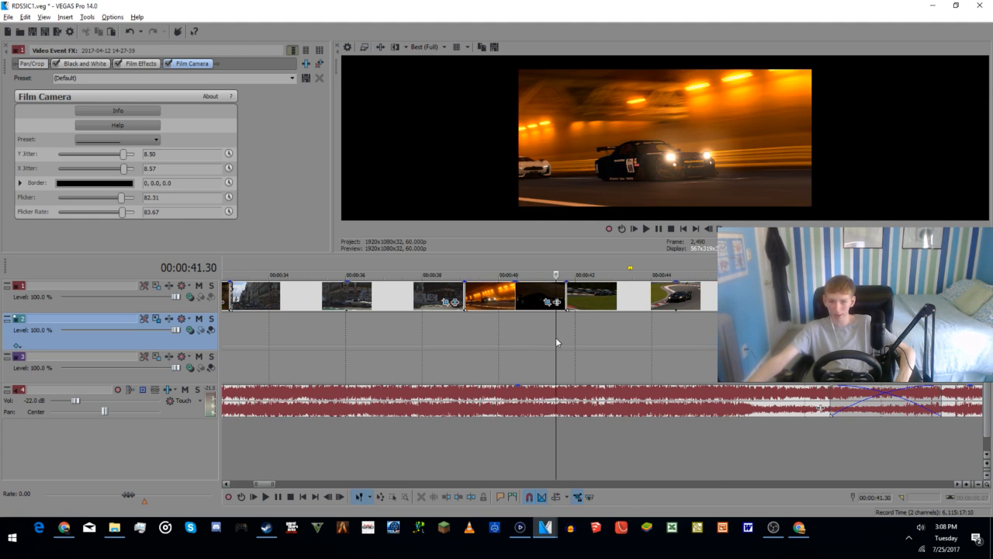
{"action": "left_click", "coordinate": [501, 342]}
{"action": "left_click", "coordinate": [607, 345]}
{"action": "left_click", "coordinate": [695, 343]}
{"action": "left_click", "coordinate": [738, 343]}
Step: Examine the blue race car and night highway clips from about 48 seconds to 1:03
{"action": "left_click", "coordinate": [838, 357]}
{"action": "left_click", "coordinate": [871, 360]}
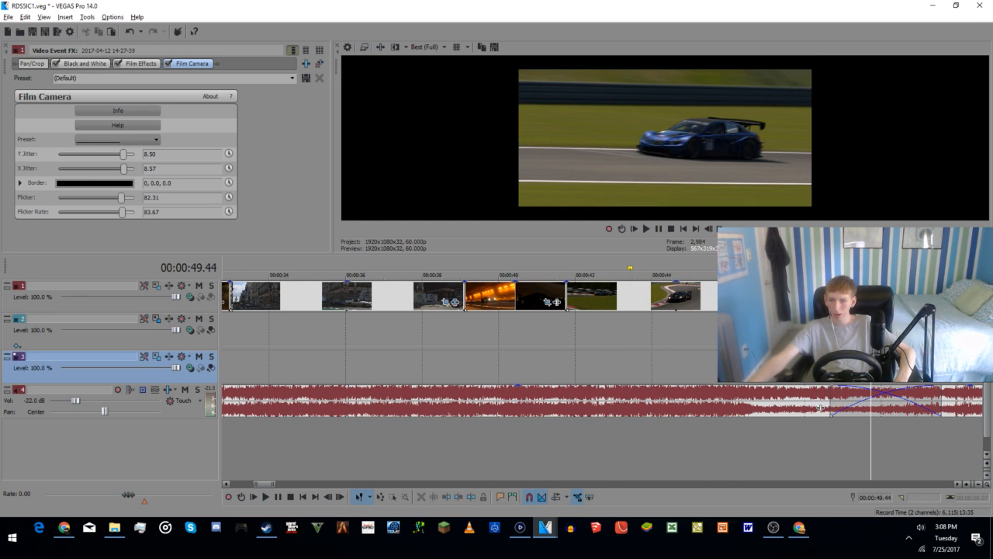
{"action": "left_click", "coordinate": [876, 340]}
{"action": "left_click", "coordinate": [803, 338]}
{"action": "left_click", "coordinate": [859, 339]}
{"action": "left_click", "coordinate": [841, 340]}
{"action": "left_click", "coordinate": [941, 341]}
{"action": "scroll", "coordinate": [941, 341], "scroll_direction": "down", "scroll_amount": 1}
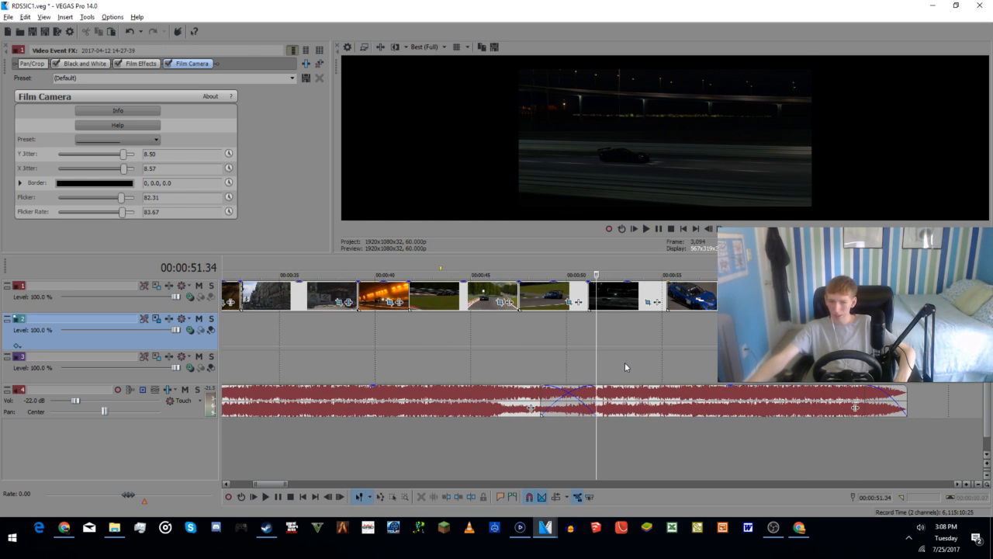
{"action": "left_click", "coordinate": [669, 341]}
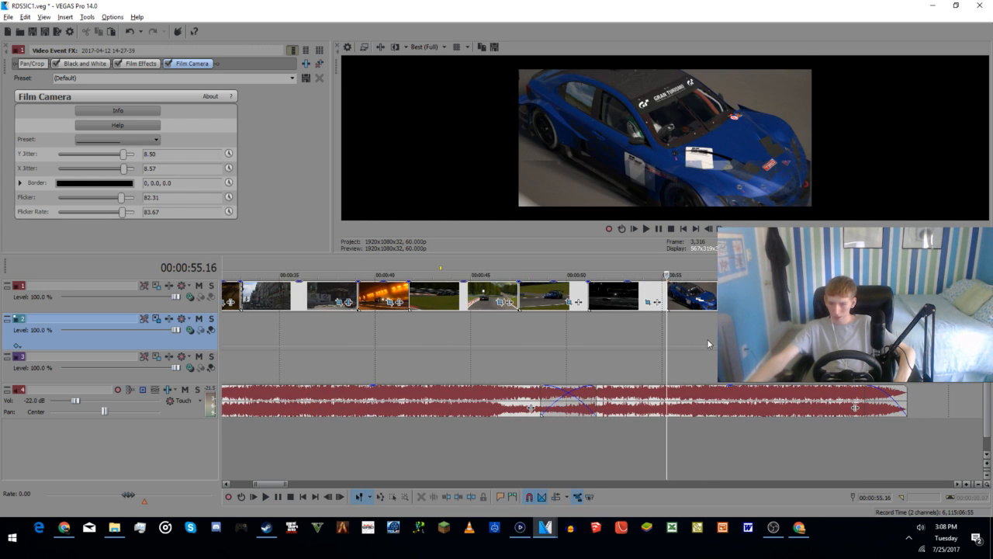
{"action": "left_click", "coordinate": [707, 339]}
{"action": "left_click", "coordinate": [747, 339]}
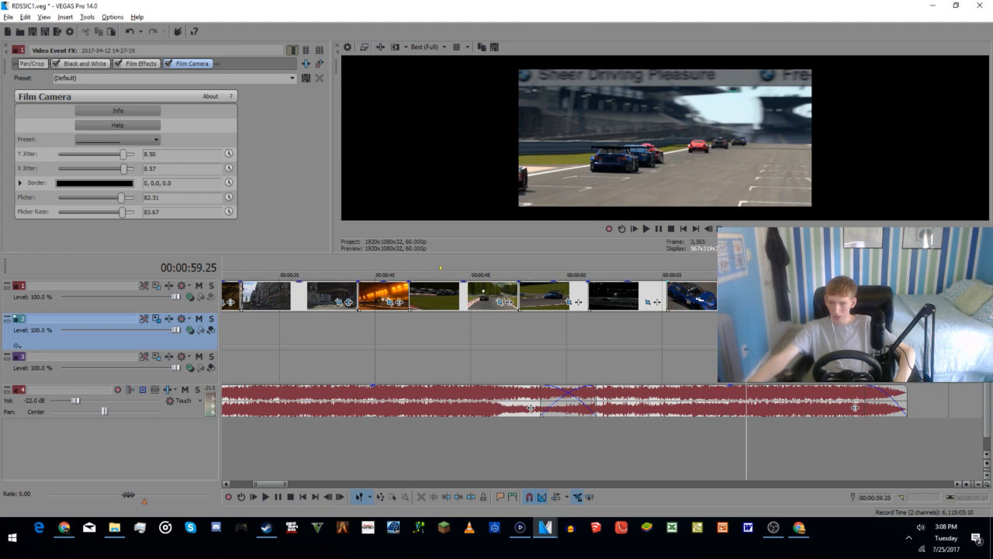
{"action": "left_click", "coordinate": [828, 339]}
{"action": "scroll", "coordinate": [512, 363], "scroll_direction": "down", "scroll_amount": 3}
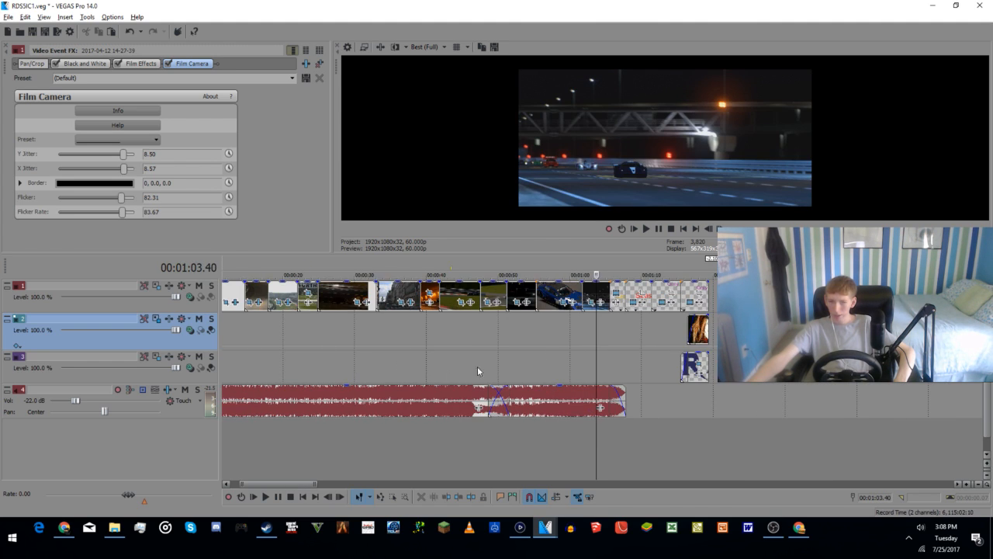
Step: Check the earlier clips up to about 24 seconds and open the video effects of the drift clip before the Würth banner
{"action": "left_click", "coordinate": [231, 339]}
{"action": "left_click", "coordinate": [277, 328]}
{"action": "left_click", "coordinate": [255, 333]}
{"action": "left_click", "coordinate": [283, 331]}
{"action": "left_click", "coordinate": [318, 328]}
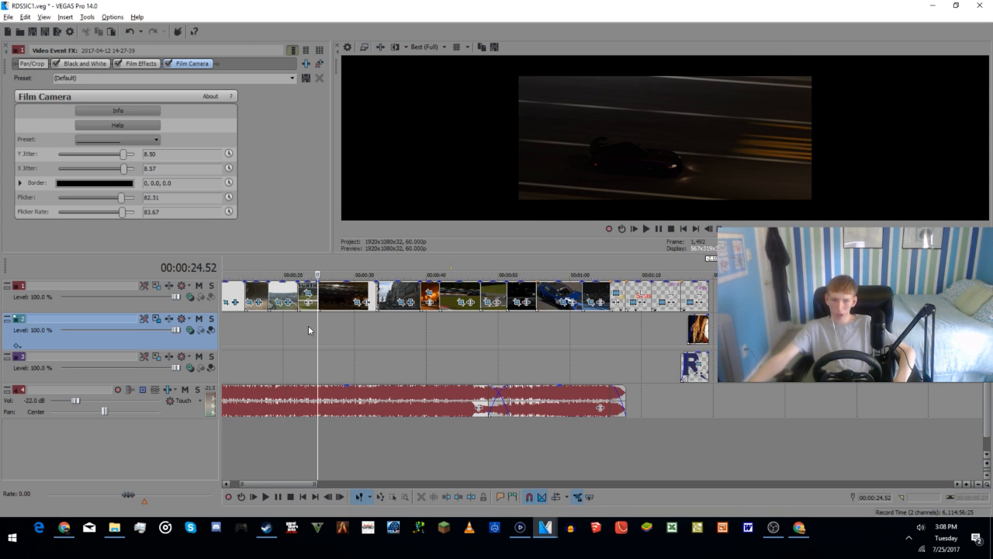
{"action": "left_click", "coordinate": [308, 325]}
{"action": "left_click", "coordinate": [288, 302]}
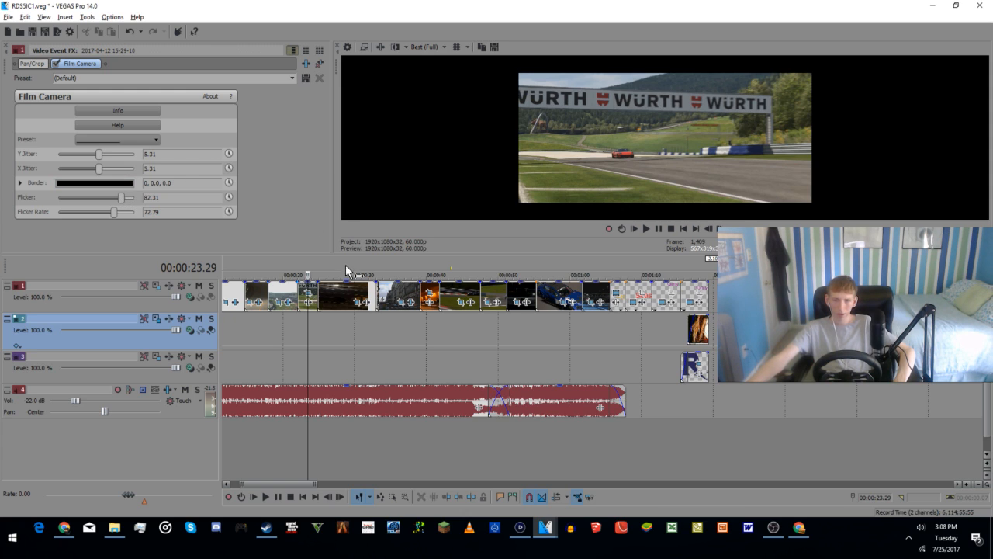
Step: Lower the drift clip's Film Camera flicker to 10.20 and flicker rate to 6.80, and play it from its start
{"action": "scroll", "coordinate": [301, 301], "scroll_direction": "up", "scroll_amount": 3}
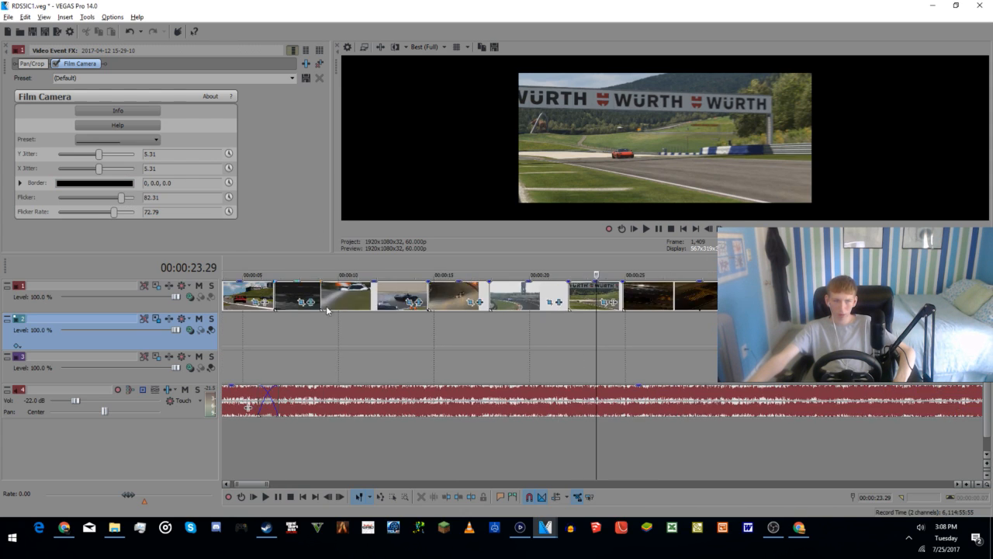
{"action": "scroll", "coordinate": [314, 303], "scroll_direction": "up", "scroll_amount": 3}
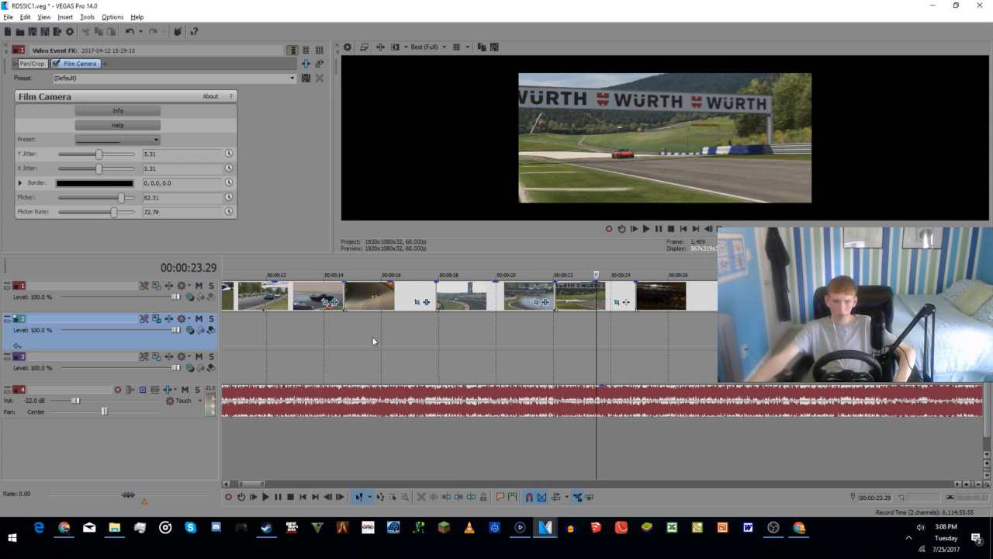
{"action": "left_click", "coordinate": [531, 319]}
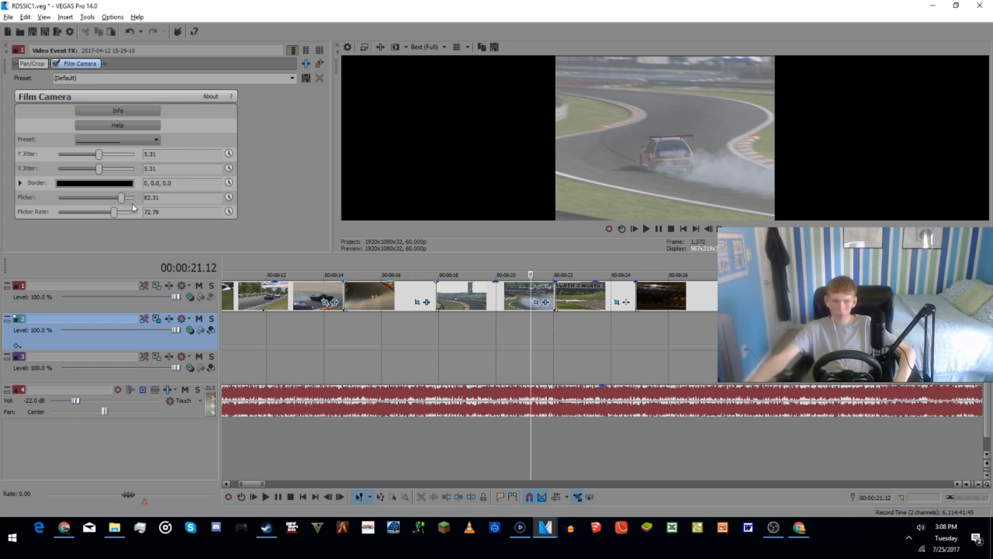
{"action": "left_click_drag", "start_coordinate": [119, 204], "coordinate": [83, 221]}
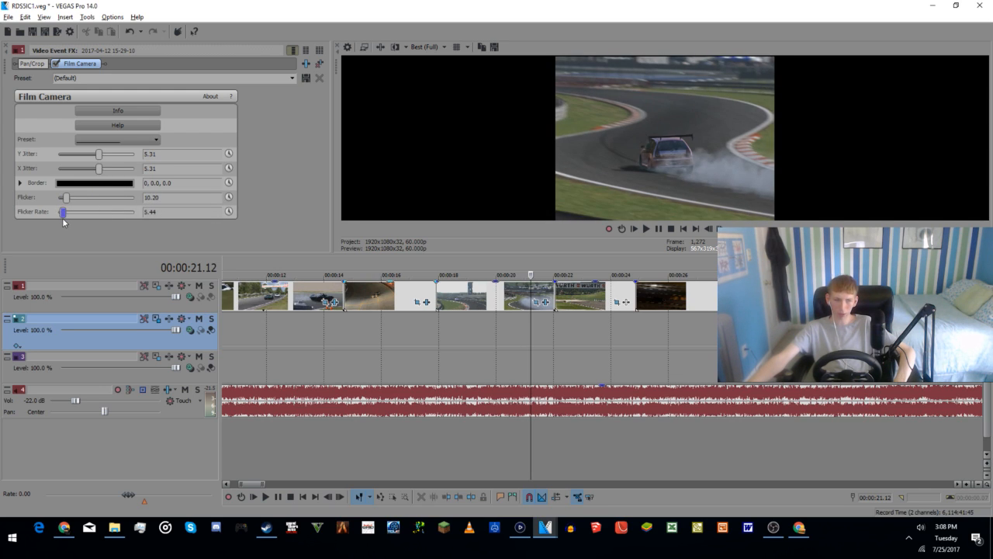
{"action": "left_click", "coordinate": [436, 456]}
{"action": "key", "text": "space"}
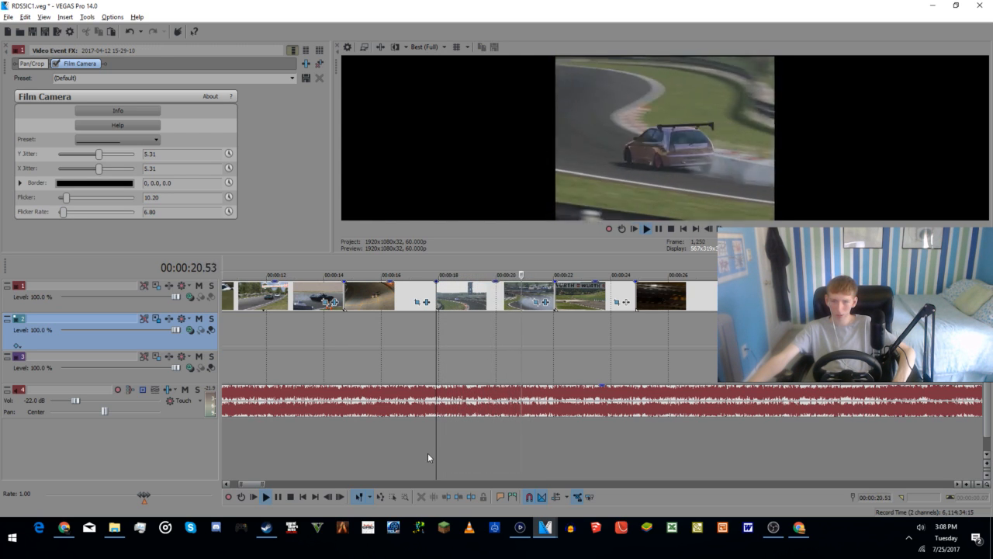
{"action": "key", "text": "space"}
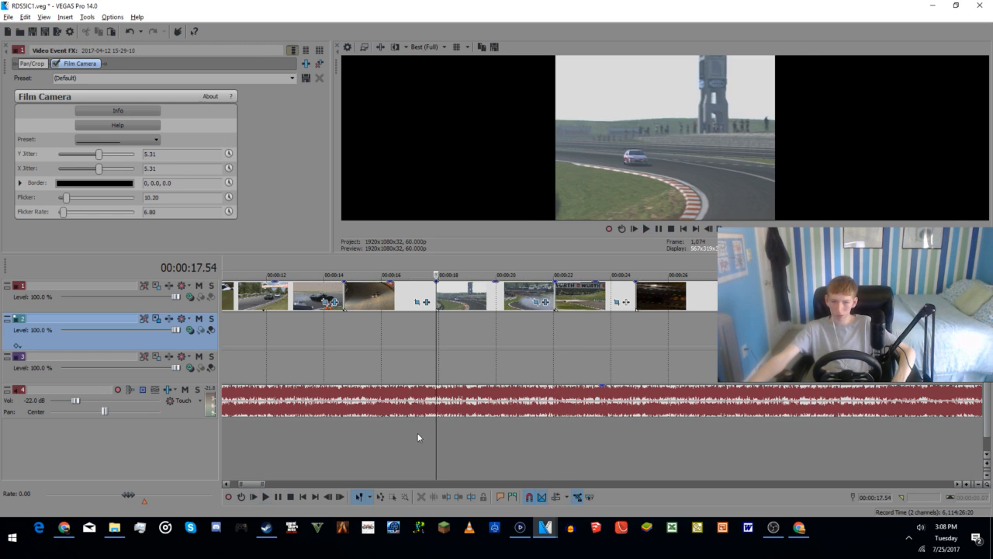
Step: Set the drift clip's Film Camera Y and X jitter to 0.00, flicker to 25.85 and flicker rate to 59.86, and play it
{"action": "double_click", "coordinate": [99, 154]}
{"action": "double_click", "coordinate": [100, 167]}
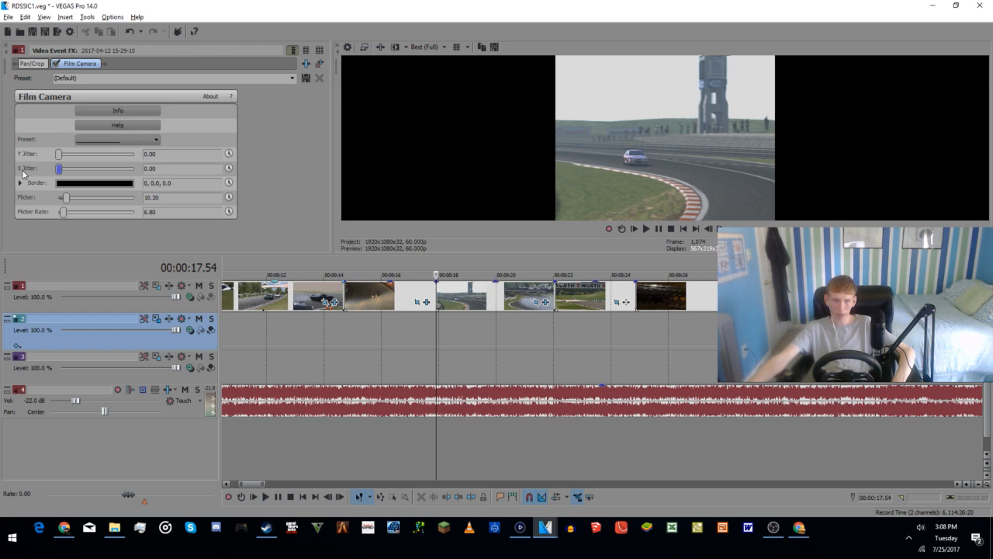
{"action": "mouse_move", "coordinate": [66, 201]}
{"action": "left_mouse_down"}
{"action": "mouse_move", "coordinate": [78, 199]}
{"action": "mouse_move", "coordinate": [69, 215]}
{"action": "left_mouse_up"}
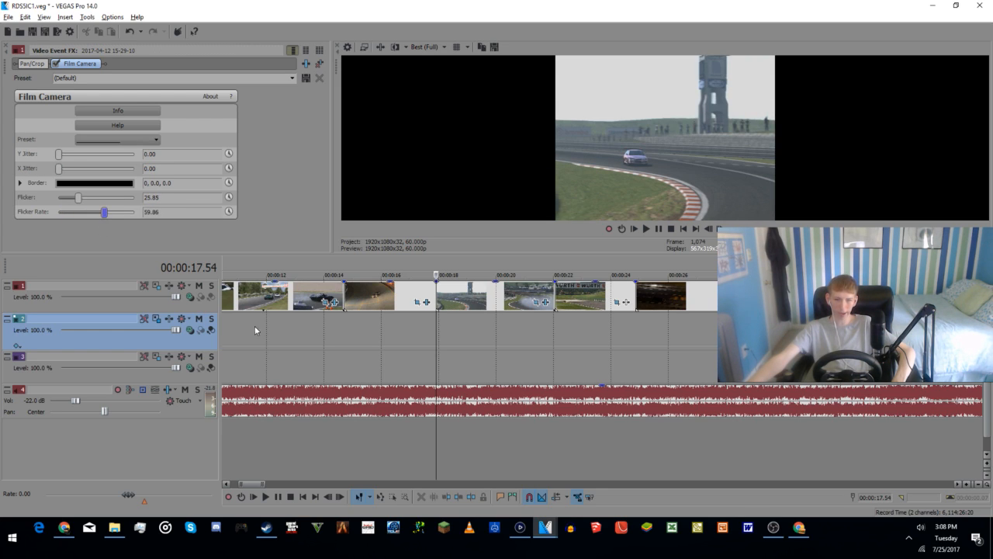
{"action": "key", "text": "space"}
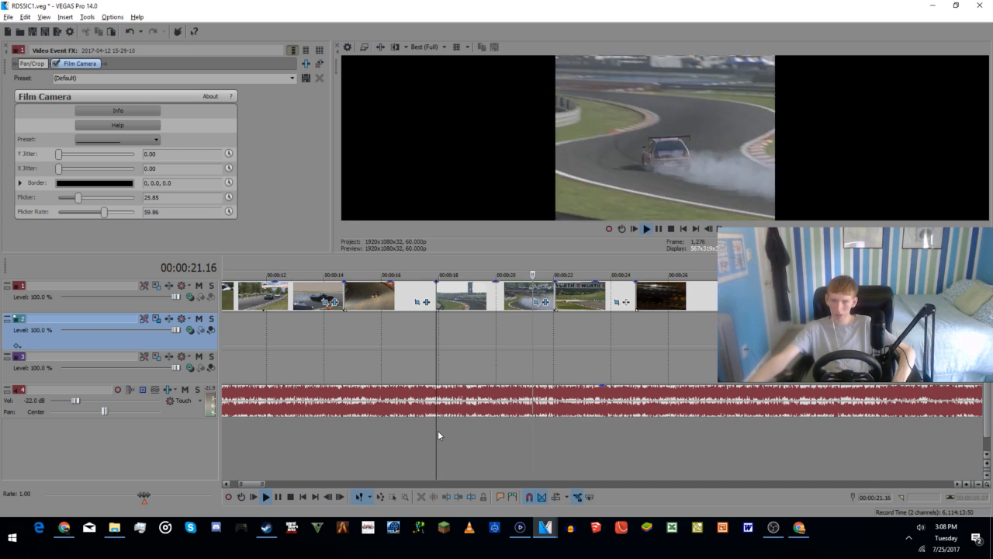
{"action": "key", "text": "space"}
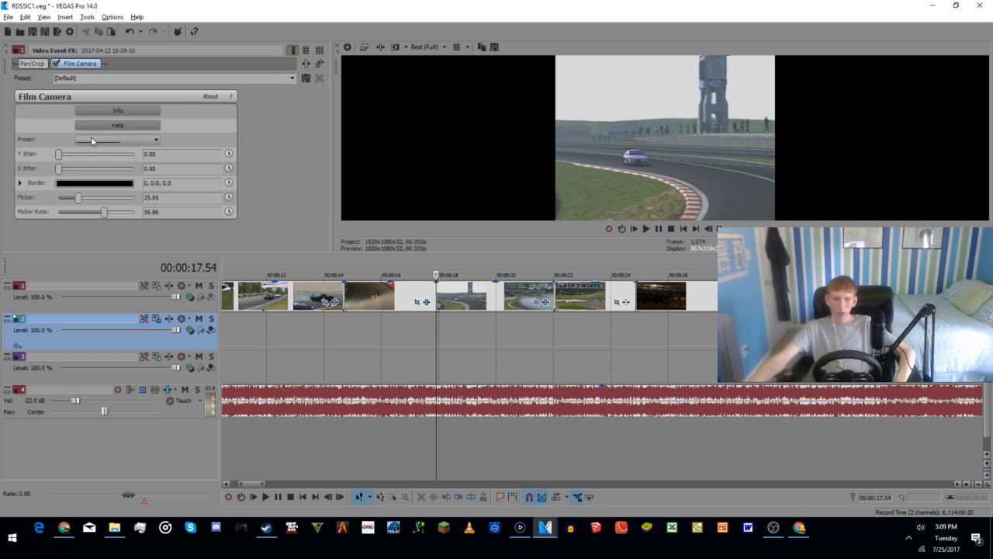
Step: Add the Film Color effect to the drift clip's effect chain after Film Camera
{"action": "left_click", "coordinate": [306, 65]}
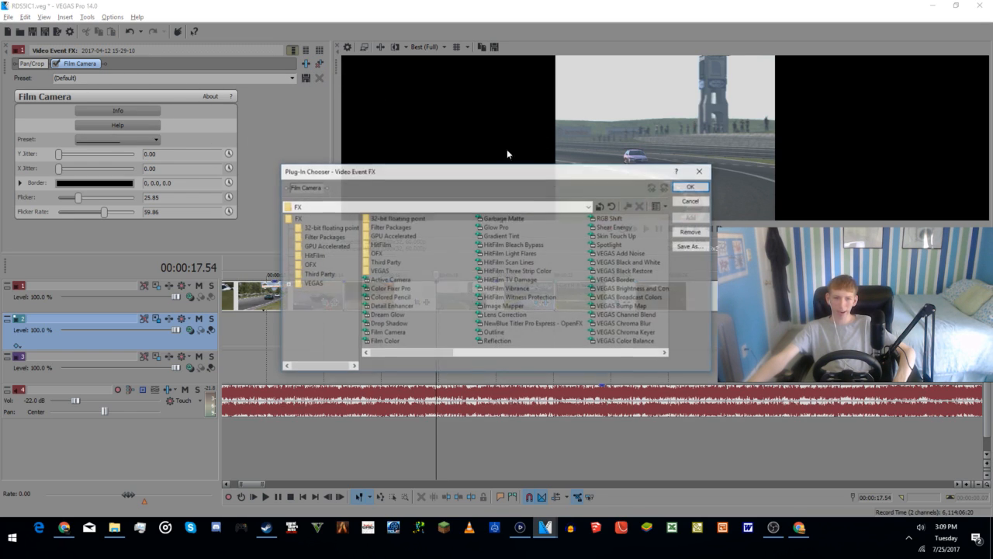
{"action": "double_click", "coordinate": [388, 341]}
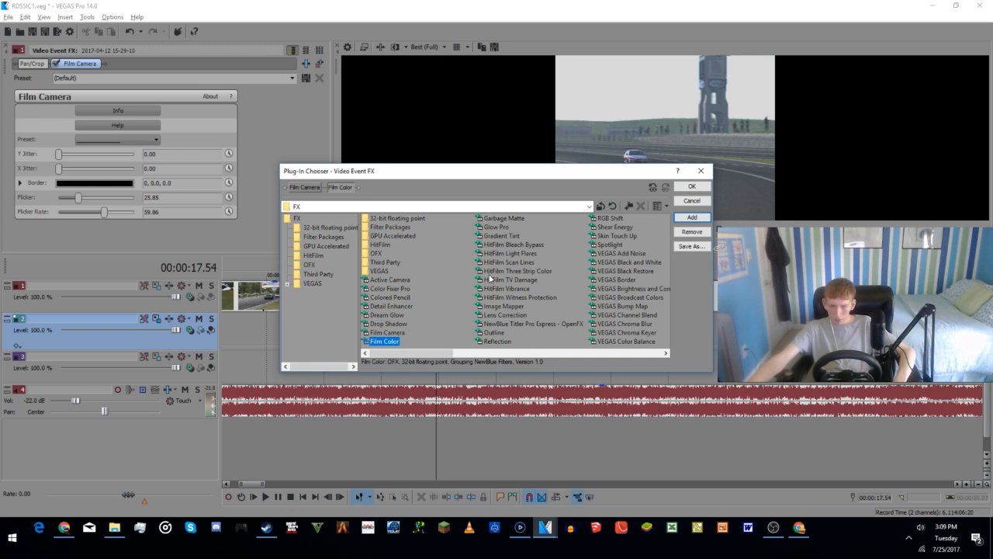
{"action": "left_click", "coordinate": [690, 188]}
Step: Set the Film Color tint colour to a dark, muted yellow of HSV 54, 0.15, 0.23
{"action": "left_click", "coordinate": [72, 157]}
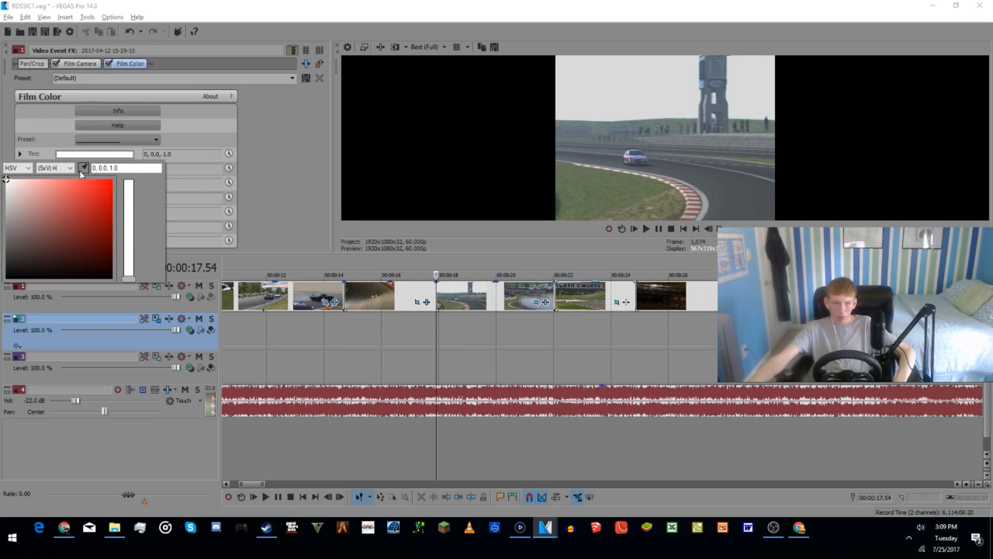
{"action": "mouse_move", "coordinate": [128, 279]}
{"action": "left_mouse_down"}
{"action": "mouse_move", "coordinate": [130, 247]}
{"action": "mouse_move", "coordinate": [133, 266]}
{"action": "left_mouse_up"}
{"action": "left_click", "coordinate": [101, 231]}
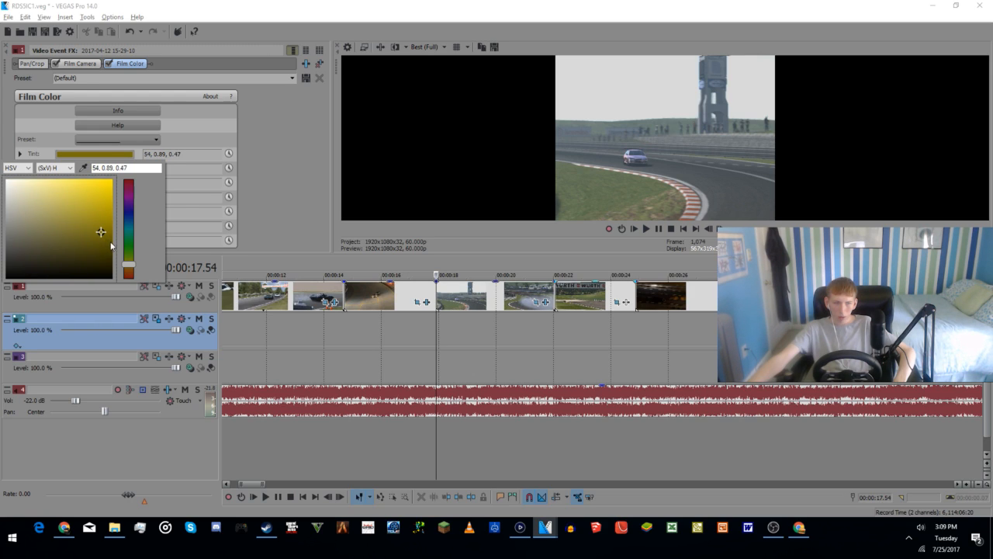
{"action": "left_click", "coordinate": [103, 235]}
{"action": "mouse_move", "coordinate": [48, 252]}
{"action": "left_mouse_down"}
{"action": "mouse_move", "coordinate": [8, 218]}
{"action": "mouse_move", "coordinate": [22, 257]}
{"action": "left_mouse_up"}
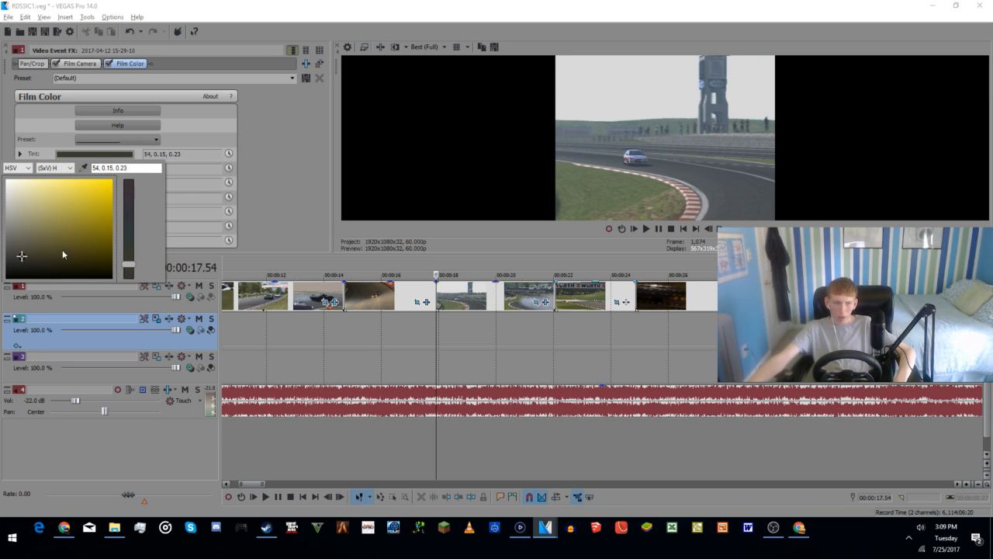
Step: Check the live chat on the stream's YouTube page in the browser, and return to VEGAS Pro
{"action": "key", "text": "alt+Tab"}
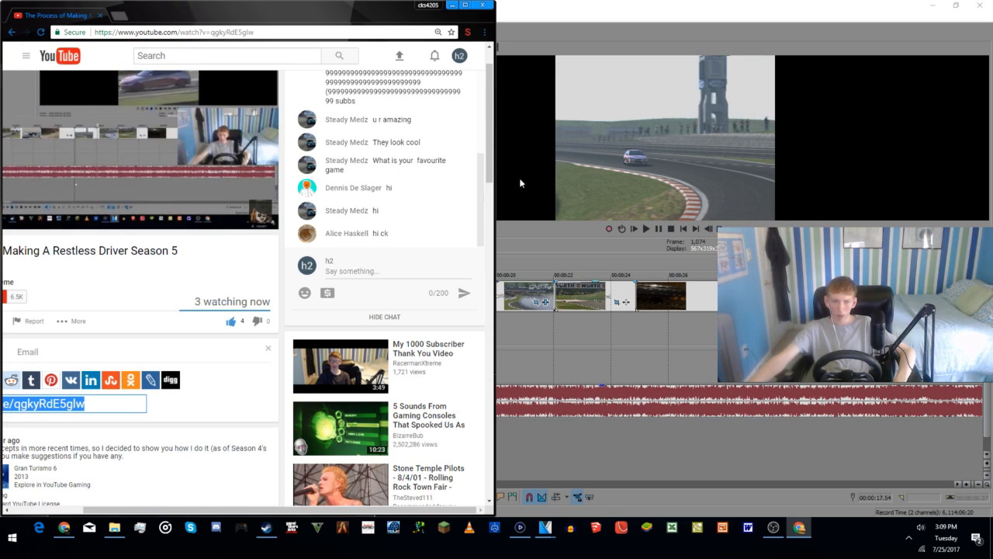
{"action": "scroll", "coordinate": [399, 219], "scroll_direction": "down", "scroll_amount": 1}
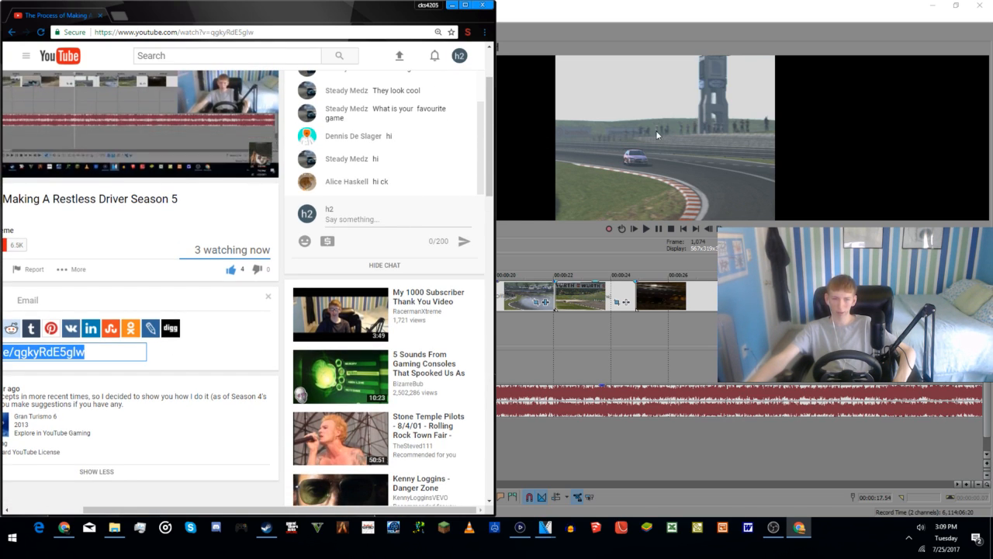
{"action": "left_click", "coordinate": [740, 128]}
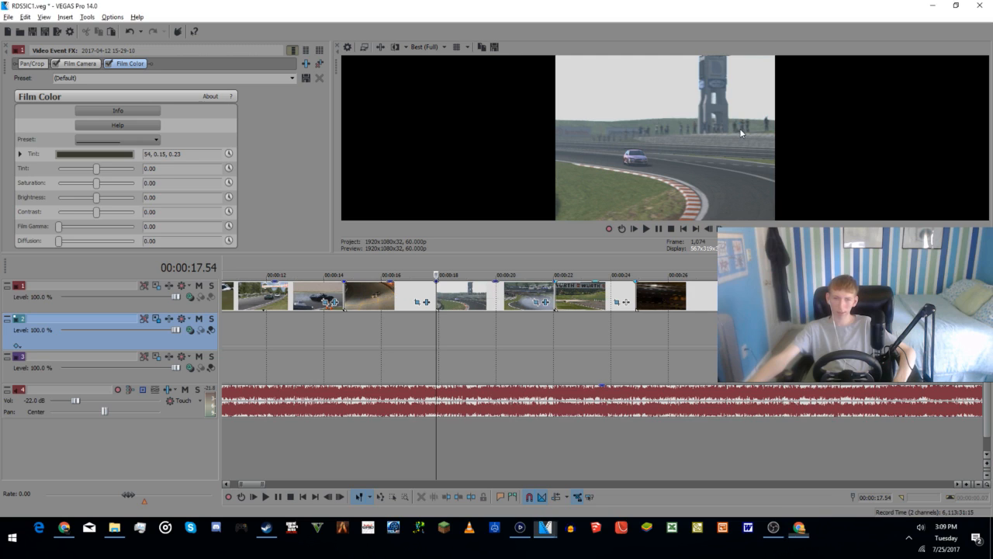
Step: Raise the drift clip's Film Color tint amount to 98.64 and play the clip from about 18 seconds
{"action": "left_click", "coordinate": [467, 360]}
{"action": "left_click", "coordinate": [512, 343]}
{"action": "left_click", "coordinate": [450, 351]}
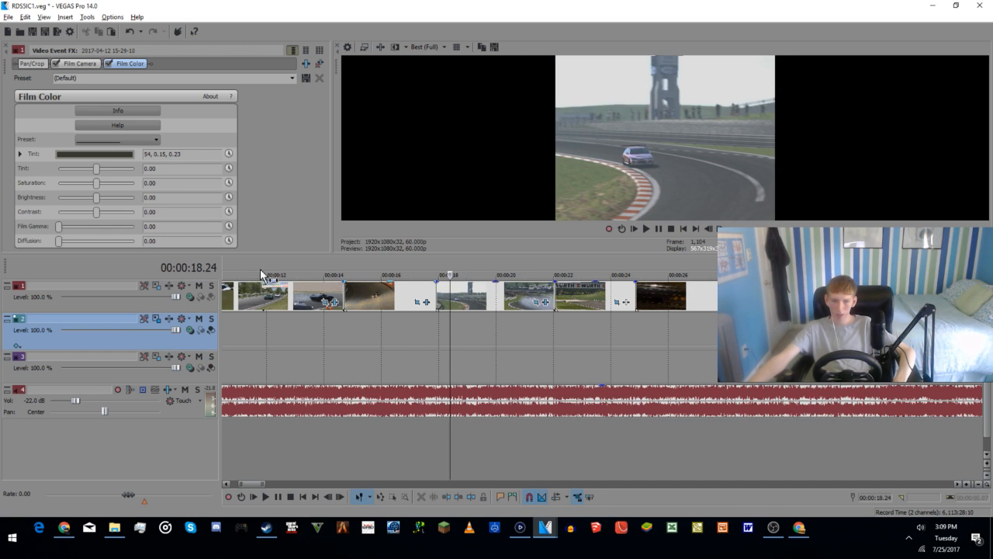
{"action": "key", "text": "space"}
{"action": "key", "text": "space"}
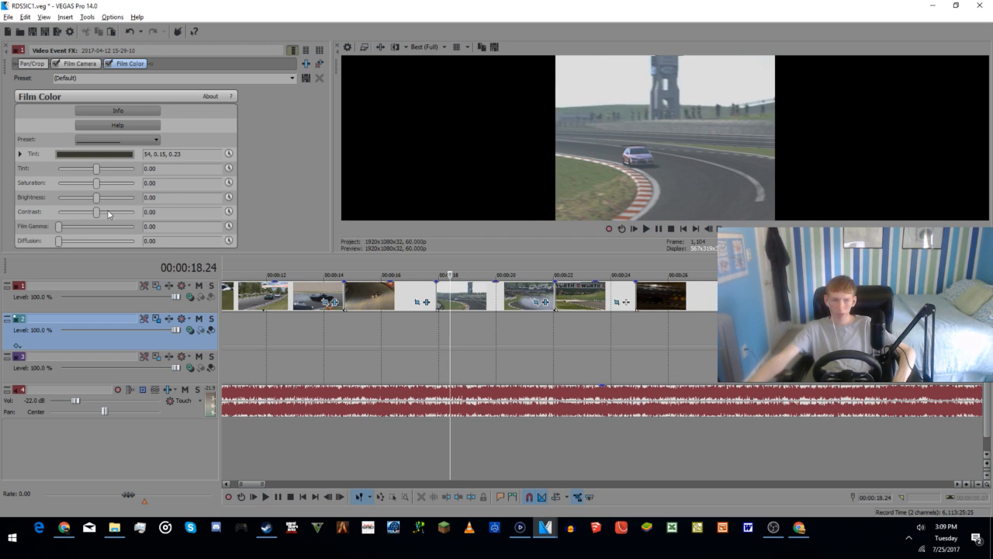
{"action": "left_click_drag", "start_coordinate": [96, 168], "coordinate": [135, 176]}
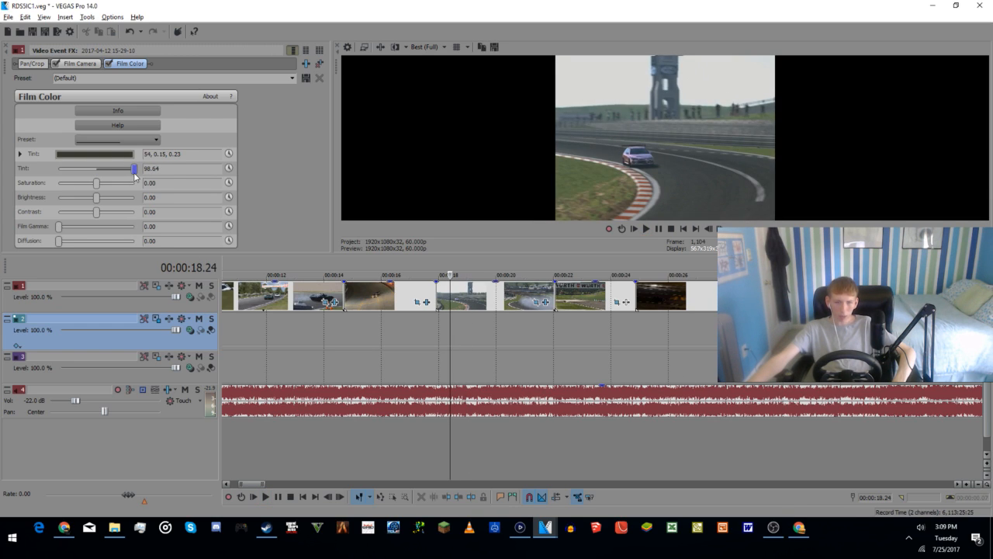
{"action": "left_click", "coordinate": [441, 365]}
{"action": "key", "text": "space"}
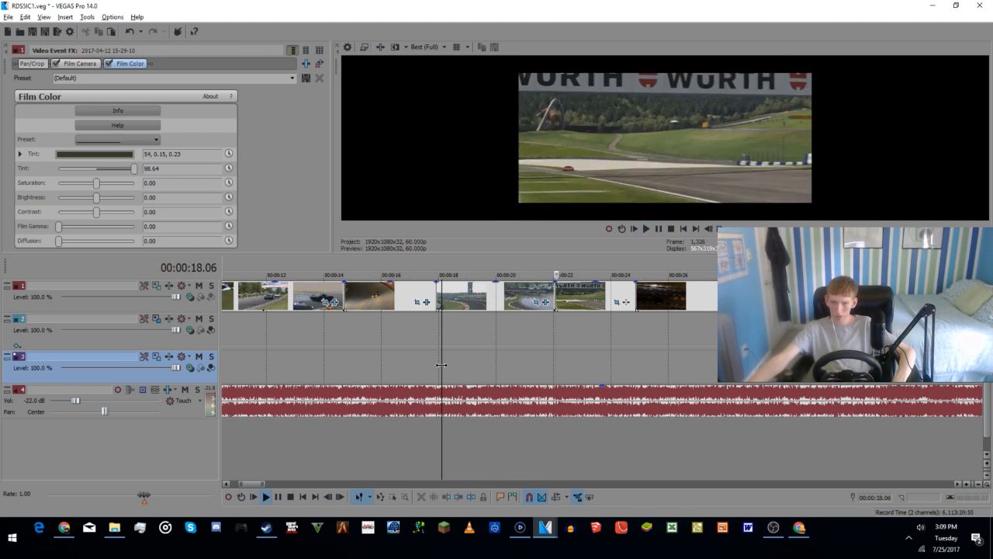
{"action": "key", "text": "space"}
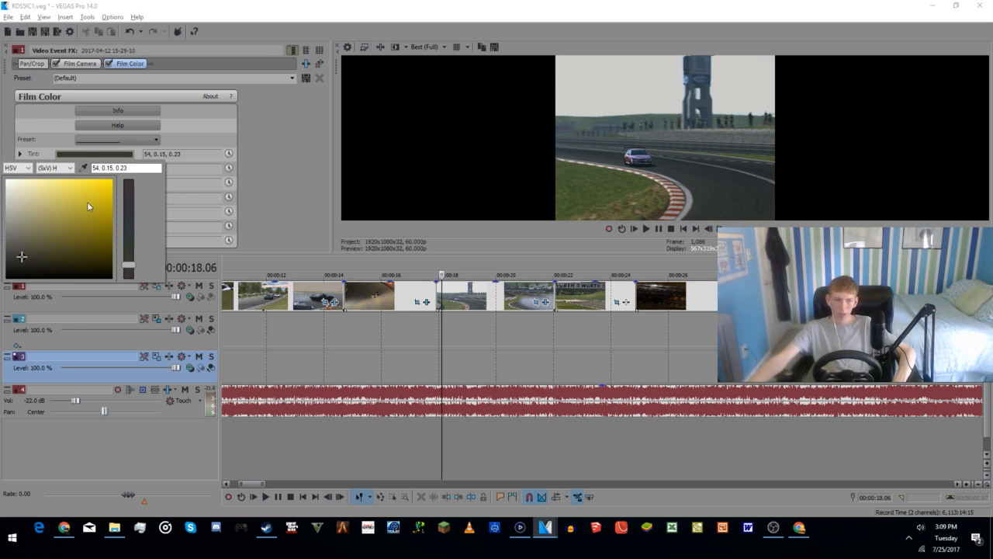
Step: Darken the Film Color tint colour to HSV 54, 0.79, 0.13 and check the live chat in the browser
{"action": "left_click", "coordinate": [105, 191]}
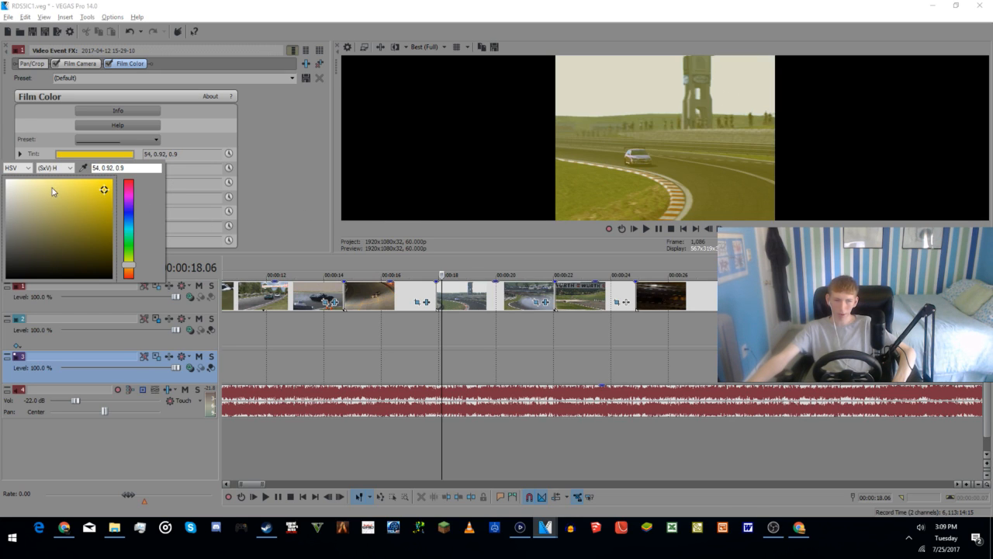
{"action": "mouse_move", "coordinate": [40, 194]}
{"action": "left_mouse_down"}
{"action": "mouse_move", "coordinate": [30, 251]}
{"action": "mouse_move", "coordinate": [90, 268]}
{"action": "left_mouse_up"}
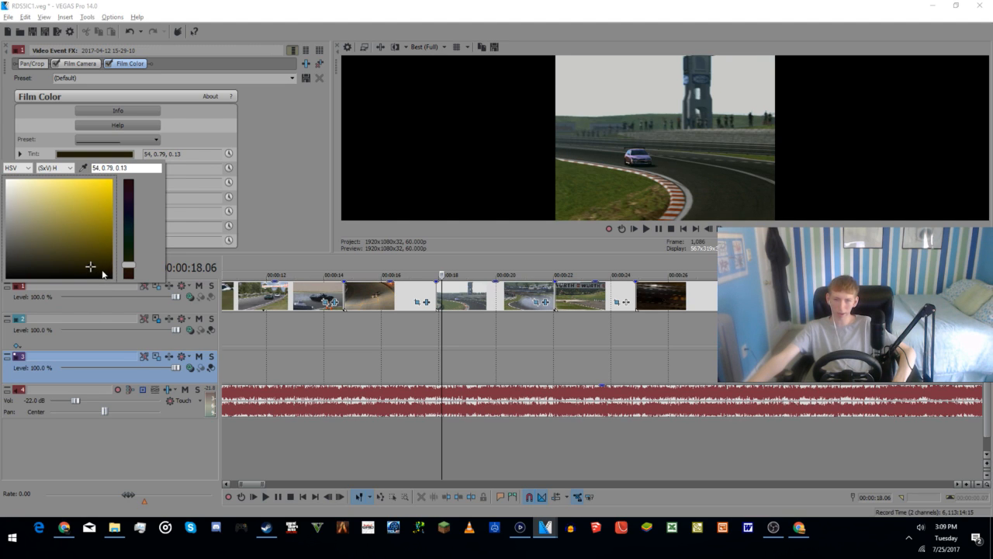
{"action": "key", "text": "alt+Tab"}
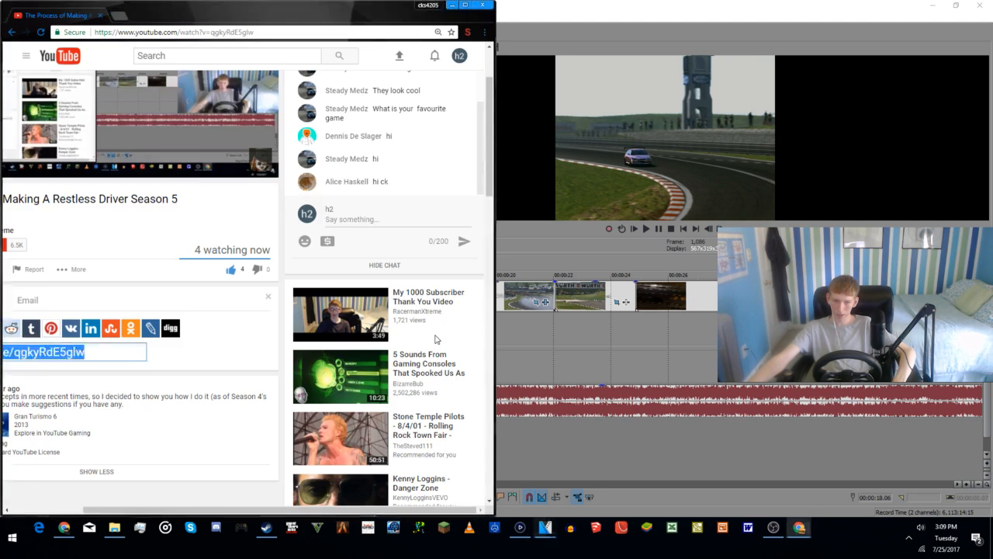
{"action": "left_click", "coordinate": [517, 328]}
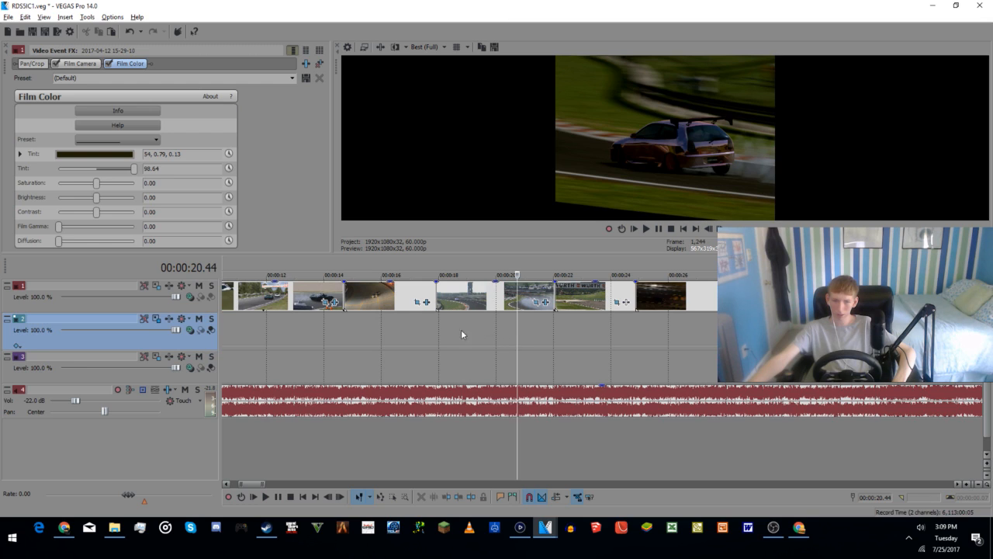
Step: Play the tinted drift clip from its start at 17.54 seconds
{"action": "left_click", "coordinate": [439, 338]}
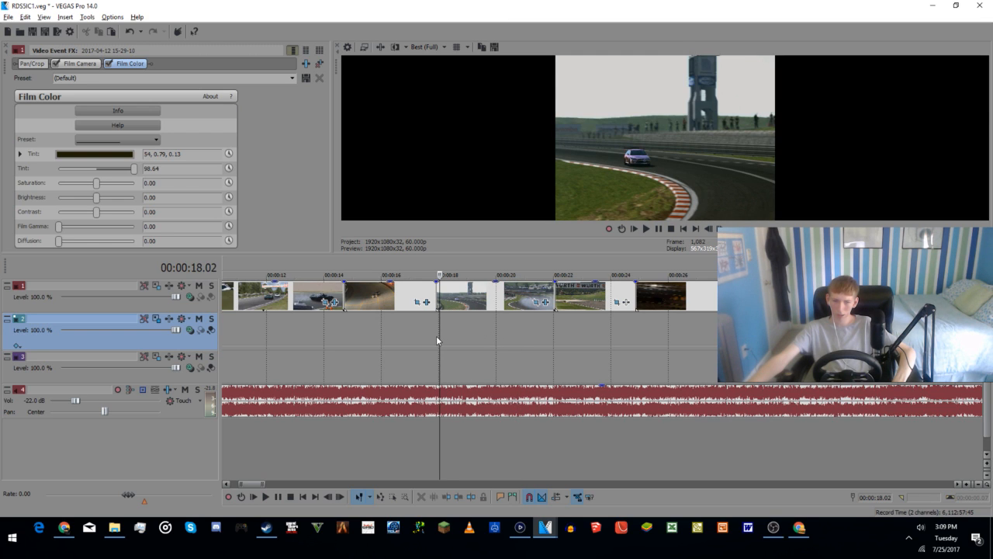
{"action": "left_click_drag", "start_coordinate": [437, 340], "coordinate": [436, 336]}
{"action": "key", "text": "space"}
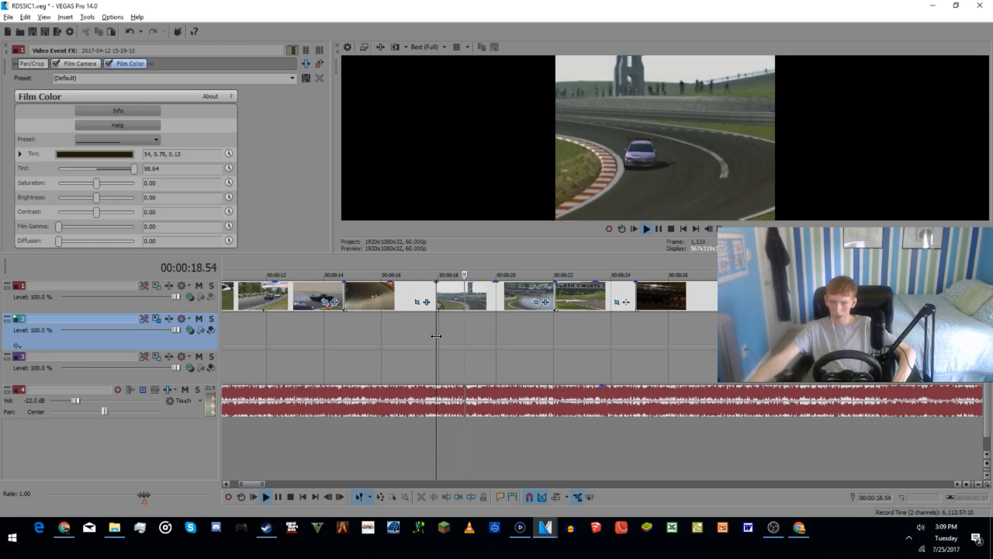
{"action": "key", "text": "space"}
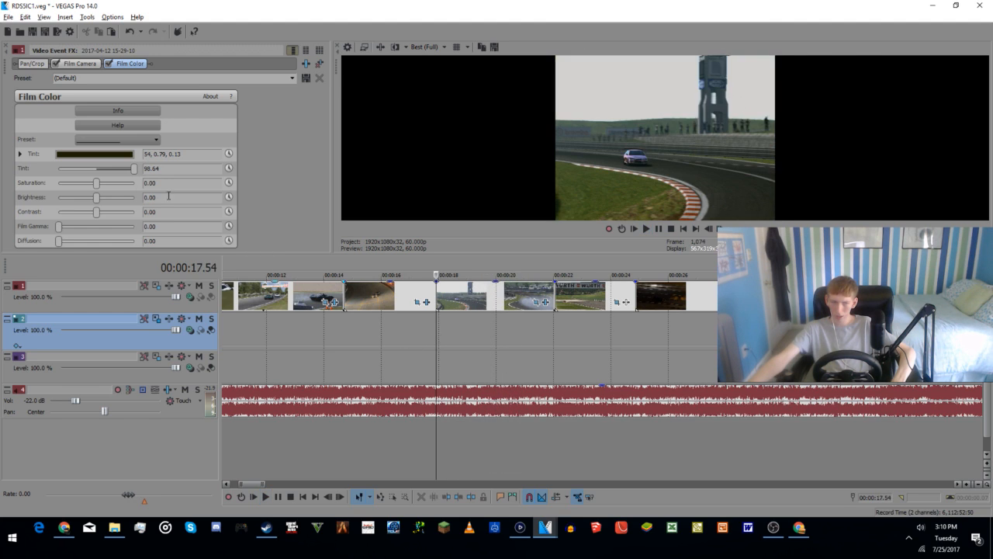
Step: Raise the drift clip's Film Camera Y jitter to 8.23 and play from the clip's start
{"action": "left_click", "coordinate": [72, 65]}
{"action": "left_click_drag", "start_coordinate": [65, 153], "coordinate": [121, 153]}
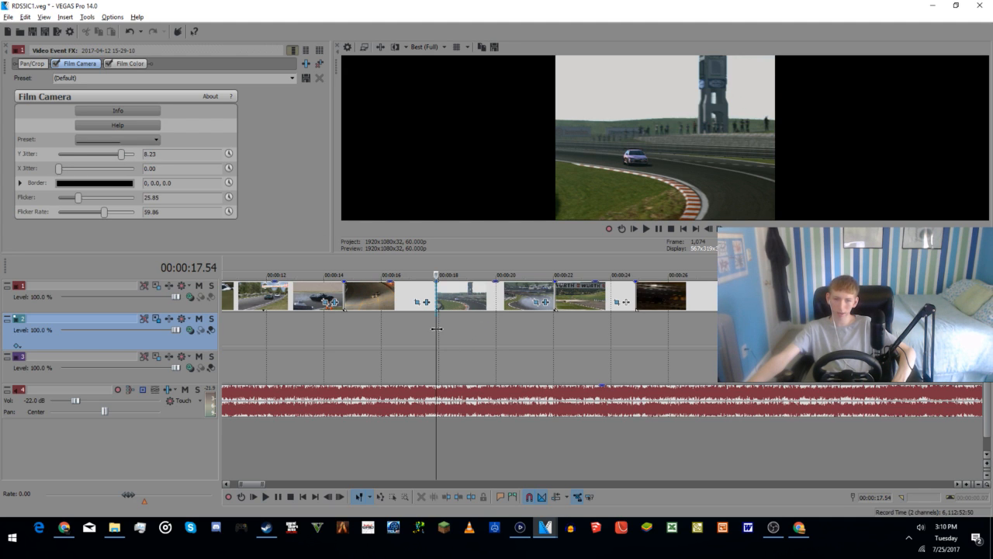
{"action": "key", "text": "space"}
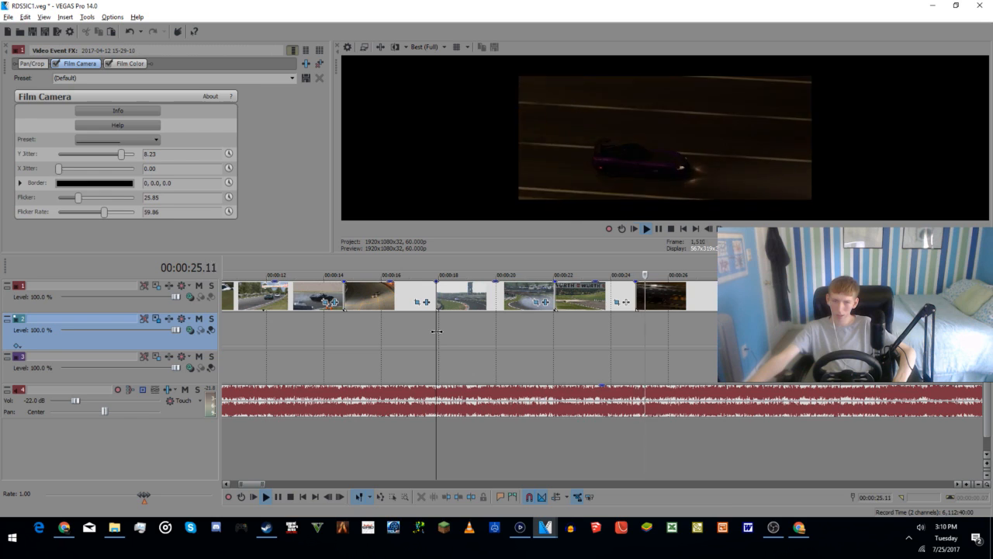
{"action": "key", "text": "space"}
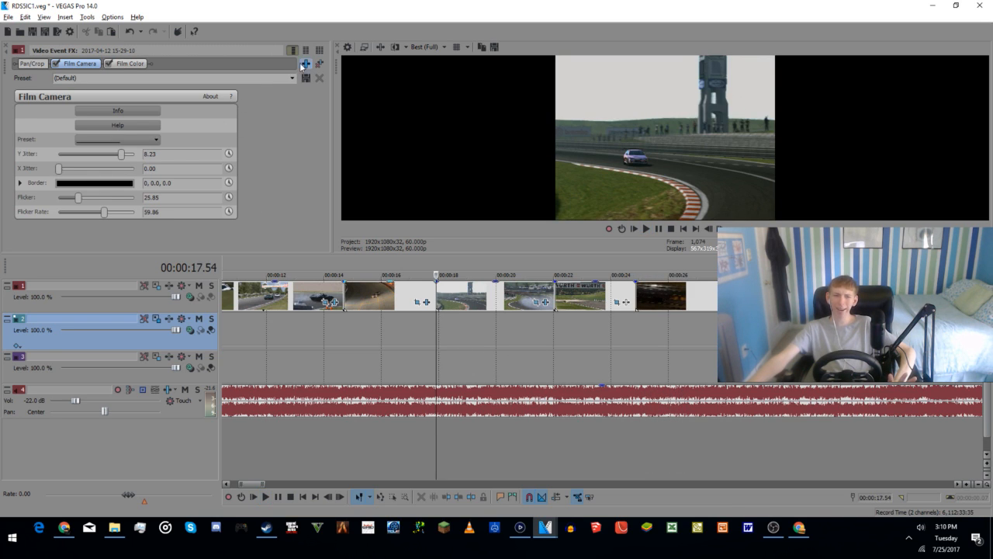
Step: Close the drift clip's video effects window
{"action": "left_click", "coordinate": [6, 49]}
{"action": "scroll", "coordinate": [644, 371], "scroll_direction": "down", "scroll_amount": 8}
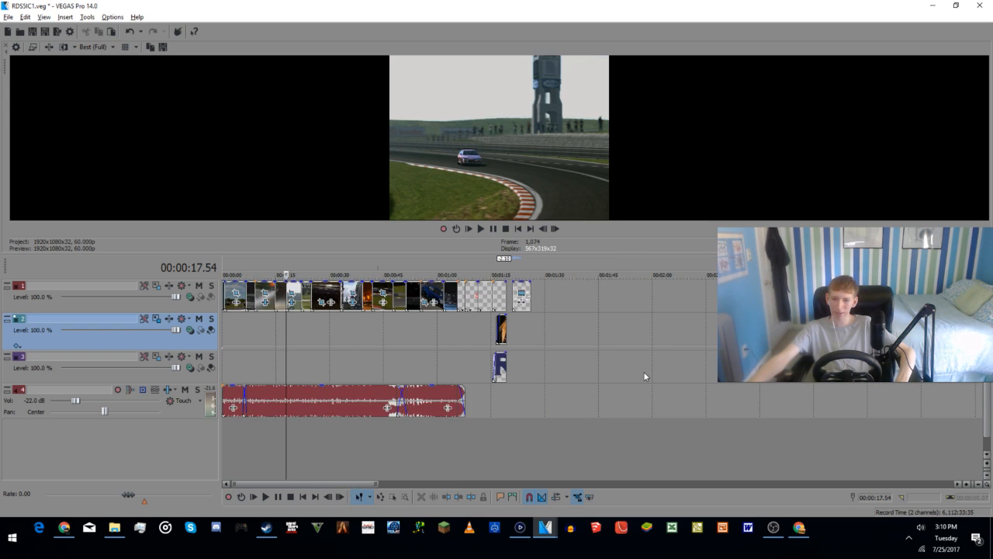
{"action": "scroll", "coordinate": [409, 398], "scroll_direction": "up", "scroll_amount": 3}
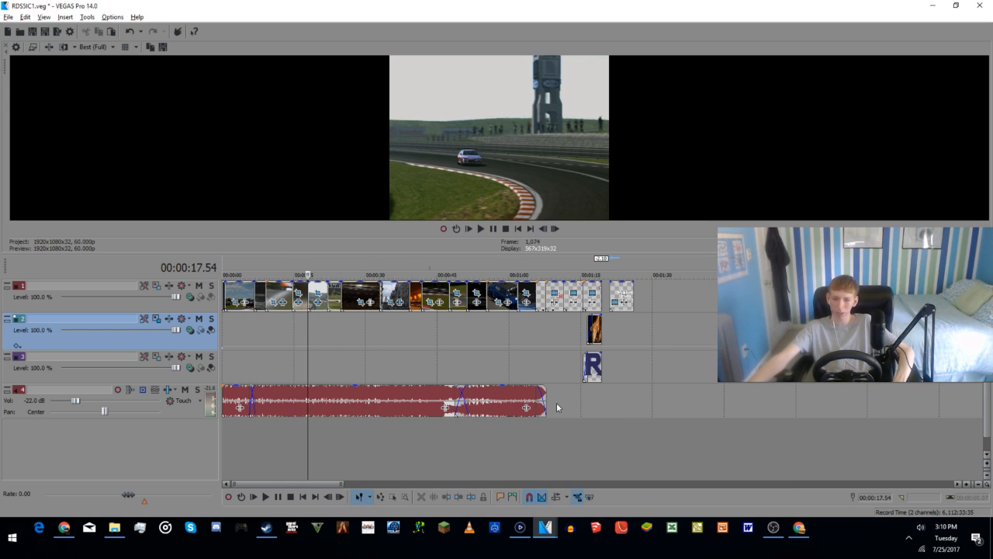
Step: Play the ending titles from around the music's fade-out through to the closing concept video message
{"action": "left_click", "coordinate": [550, 434]}
{"action": "scroll", "coordinate": [550, 435], "scroll_direction": "up", "scroll_amount": 4}
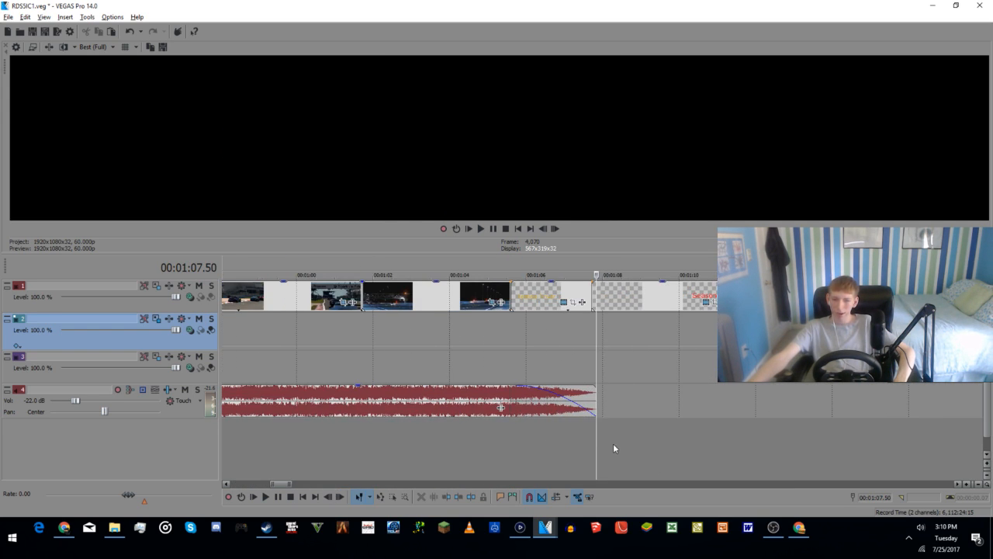
{"action": "key", "text": "space"}
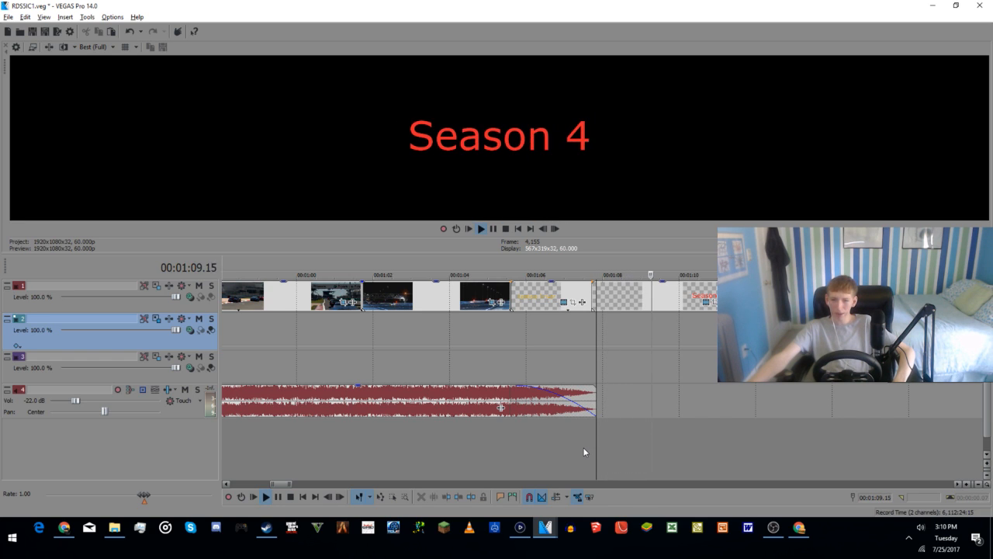
{"action": "key", "text": "space"}
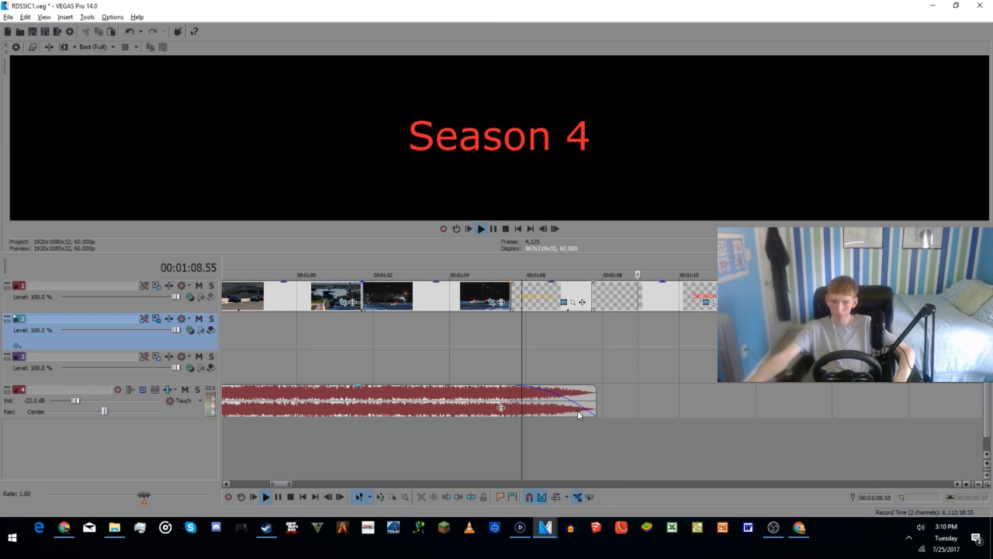
{"action": "scroll", "coordinate": [597, 408], "scroll_direction": "down", "scroll_amount": 5}
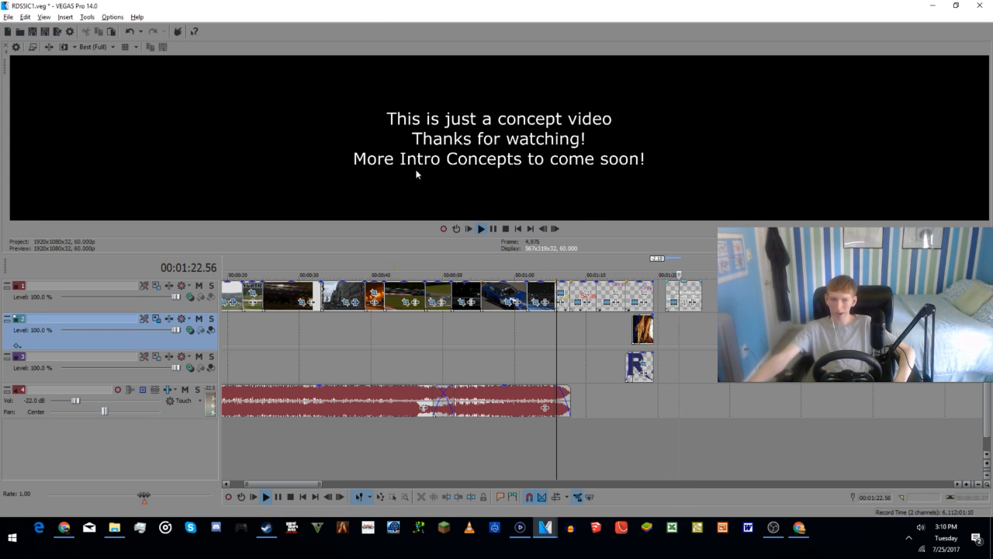
{"action": "left_click", "coordinate": [493, 228]}
{"action": "scroll", "coordinate": [565, 349], "scroll_direction": "down", "scroll_amount": 5}
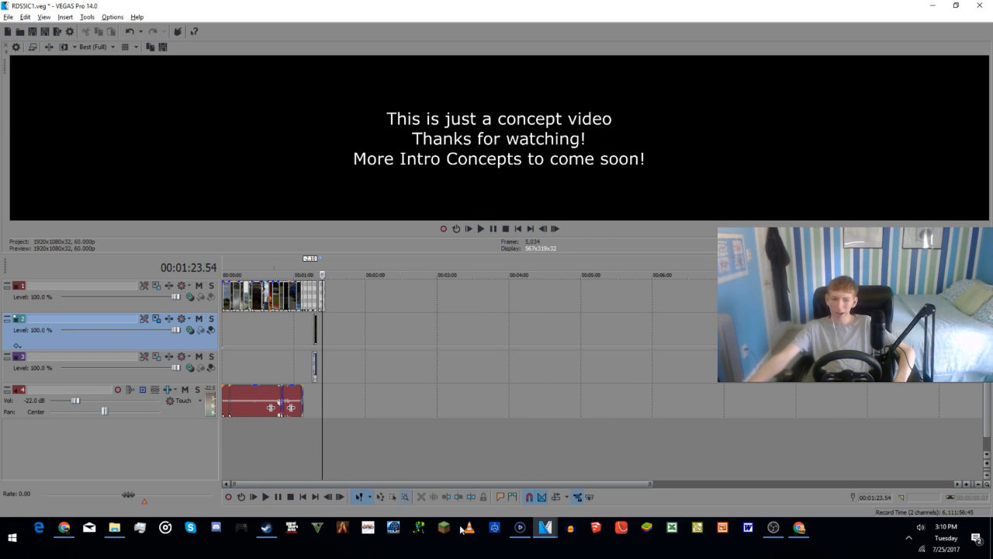
Step: Switch to the YouTube Live Dashboard in the browser, move its window fully into view, and read the live chat and stream details
{"action": "left_click", "coordinate": [70, 533]}
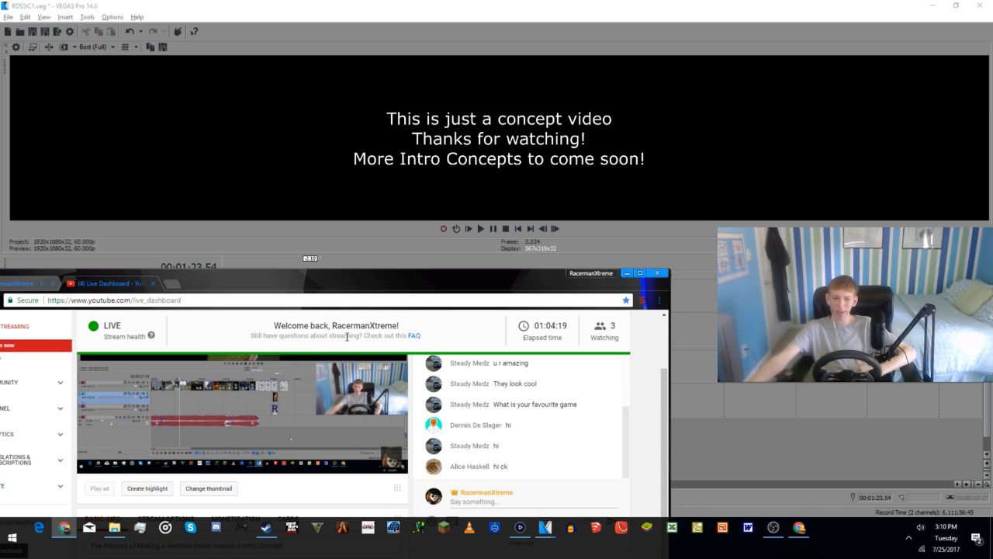
{"action": "left_click_drag", "start_coordinate": [371, 291], "coordinate": [464, 110]}
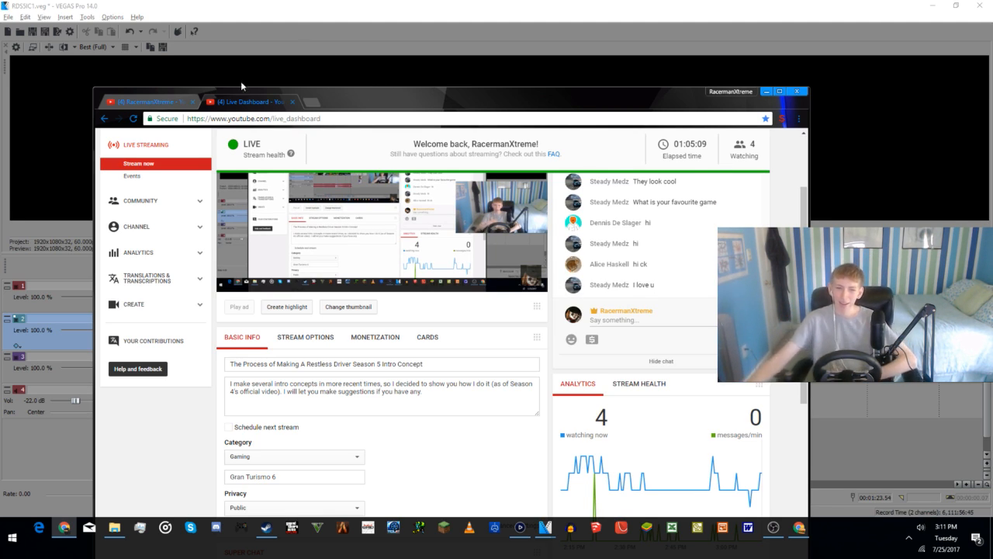
{"action": "mouse_move", "coordinate": [308, 221]}
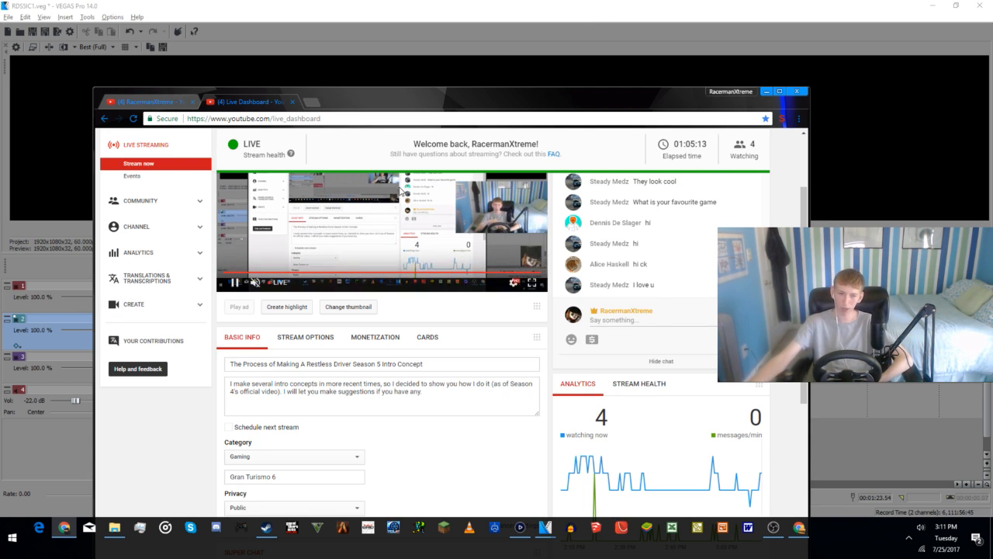
{"action": "mouse_move", "coordinate": [341, 282]}
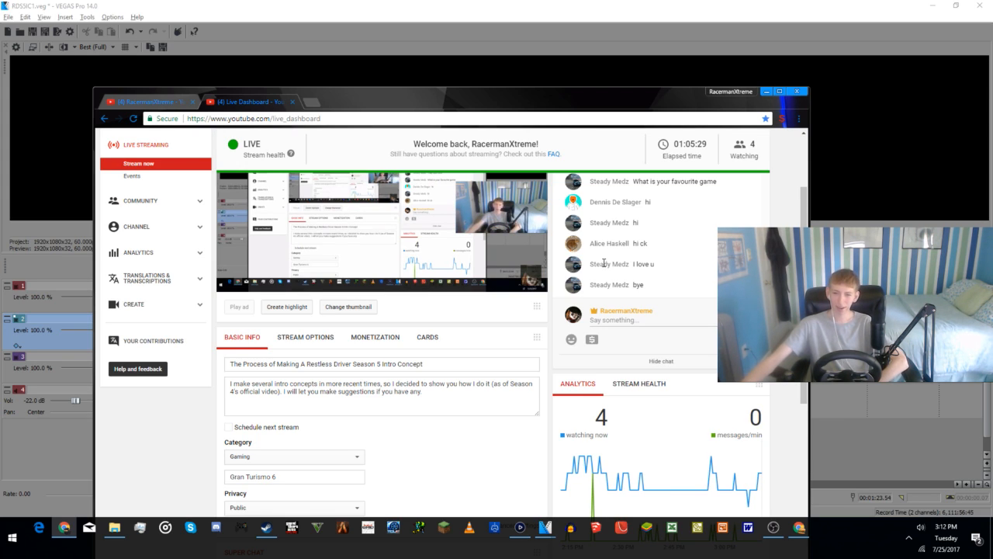
{"action": "mouse_move", "coordinate": [407, 238]}
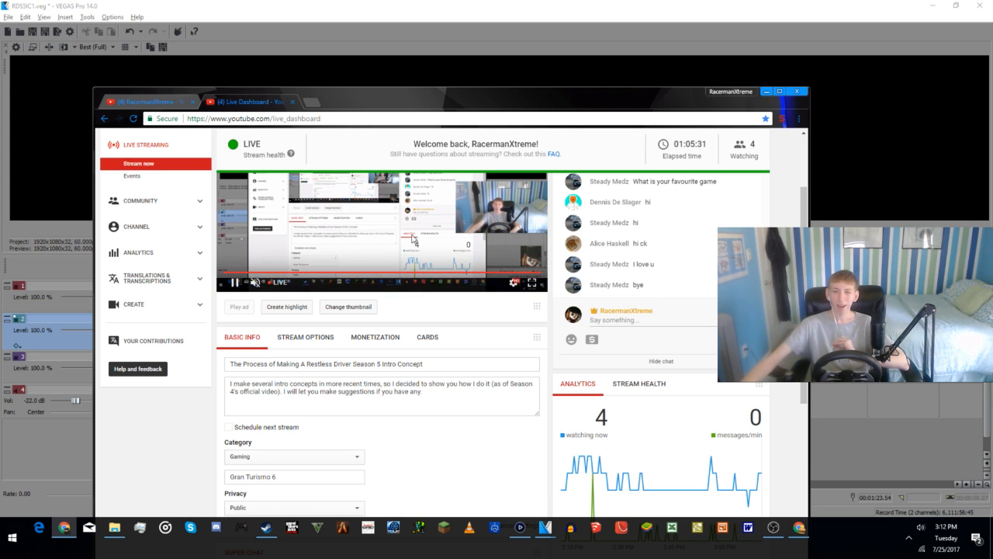
{"action": "scroll", "coordinate": [406, 237], "scroll_direction": "up", "scroll_amount": 2}
{"action": "scroll", "coordinate": [499, 289], "scroll_direction": "down", "scroll_amount": 3}
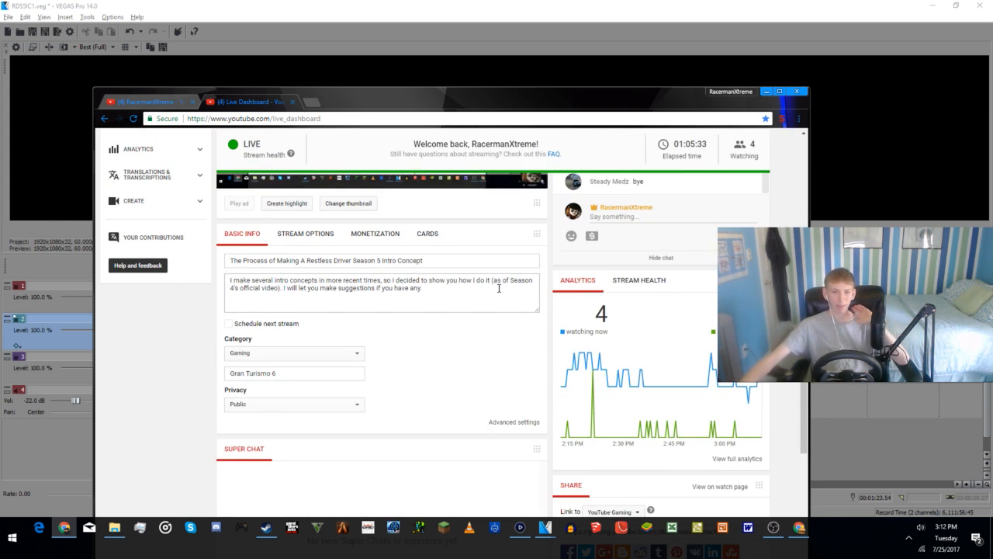
{"action": "scroll", "coordinate": [499, 288], "scroll_direction": "up", "scroll_amount": 3}
{"action": "scroll", "coordinate": [499, 289], "scroll_direction": "up", "scroll_amount": 1}
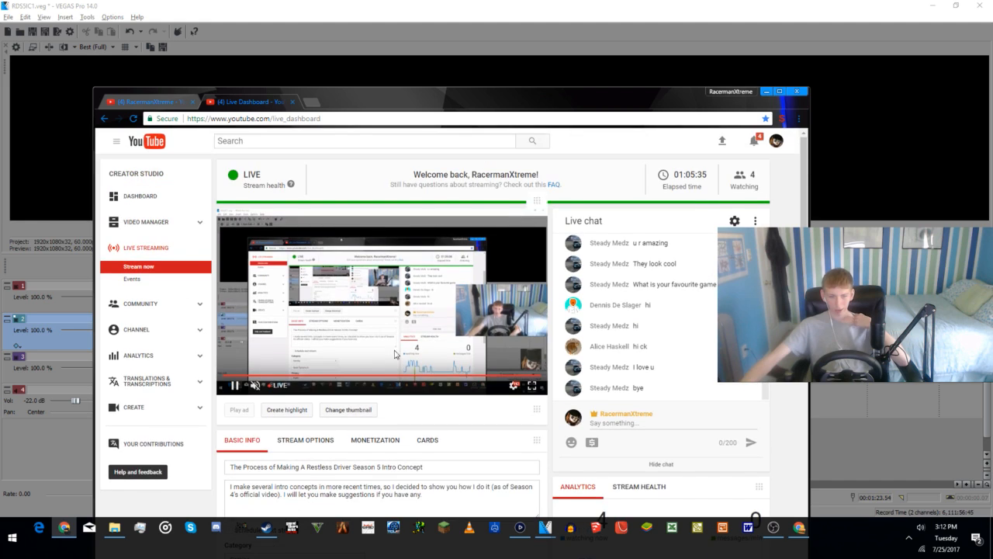
Step: Switch to OBS Studio
{"action": "left_click", "coordinate": [772, 535]}
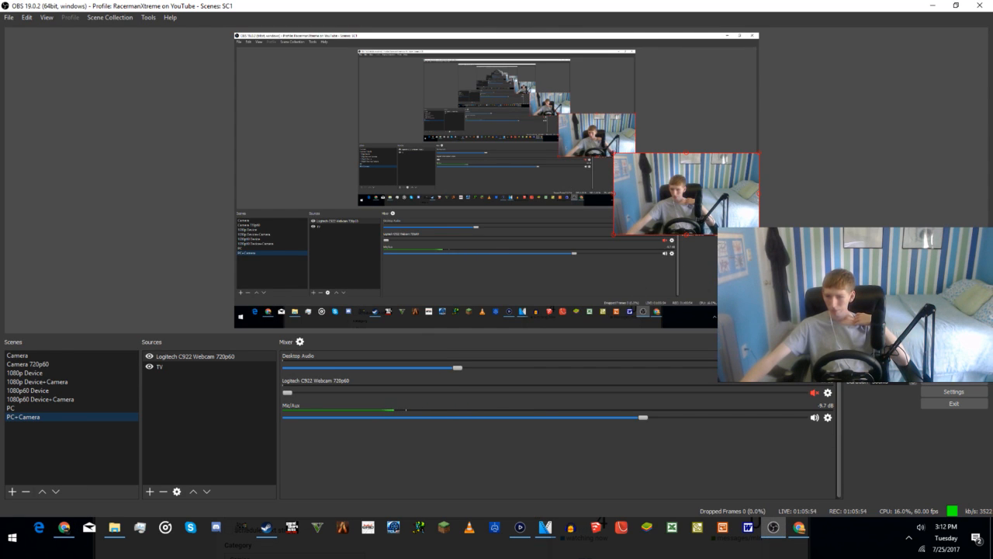